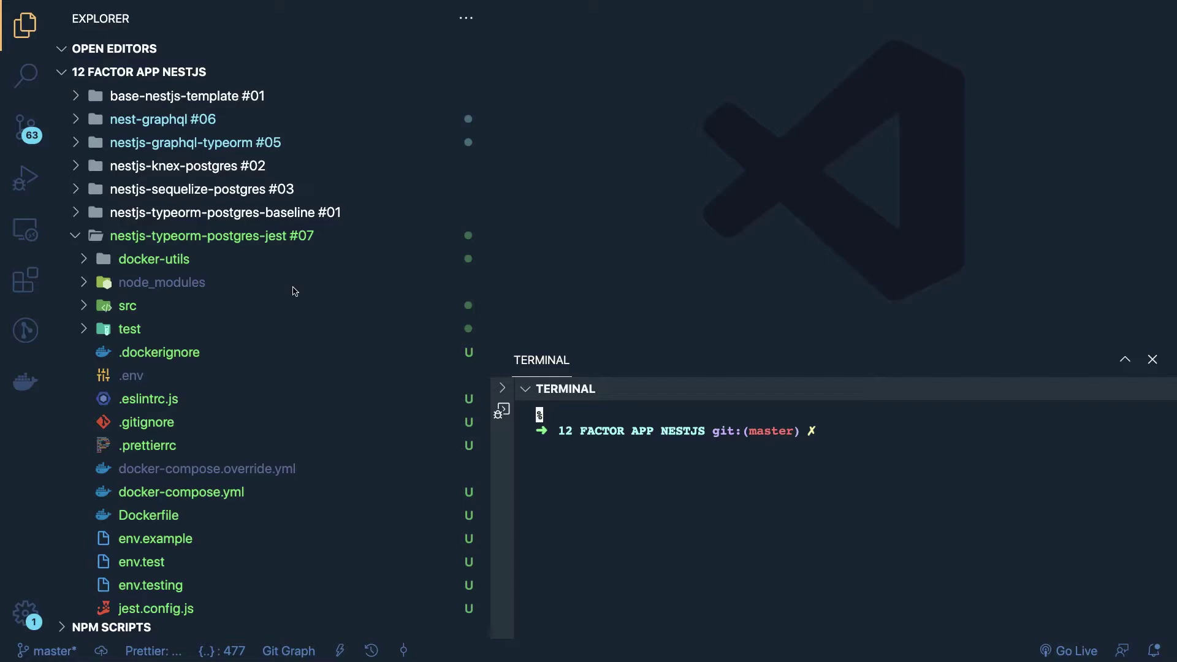
Switch to the Heroku dashboard in the browser and open the form for creating a new app.
{"action": "key", "text": "ctrl+Left"}
{"action": "key", "text": "ctrl+Left"}
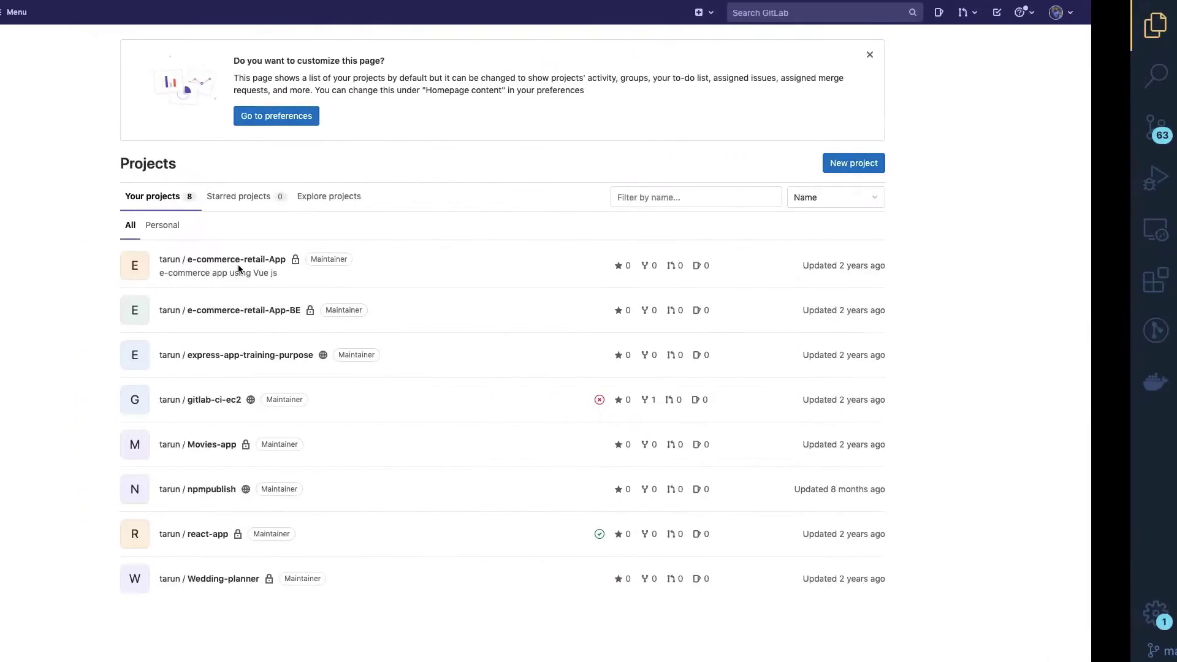
{"action": "key", "text": "ctrl+Right"}
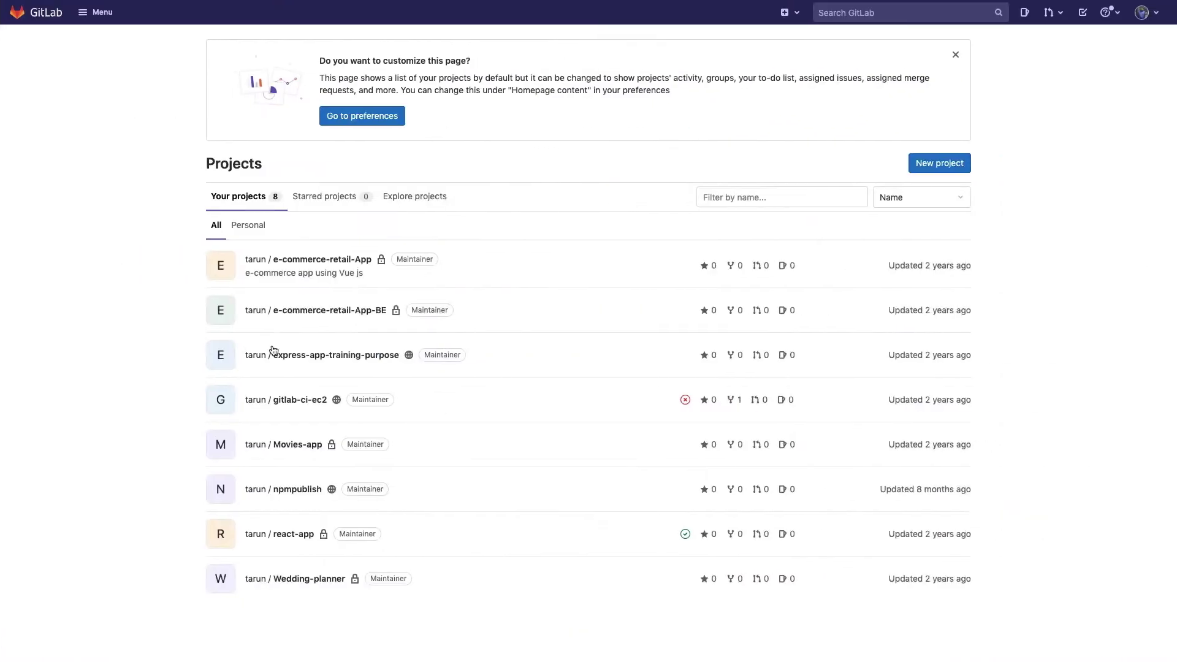
{"action": "key", "text": "ctrl+Left"}
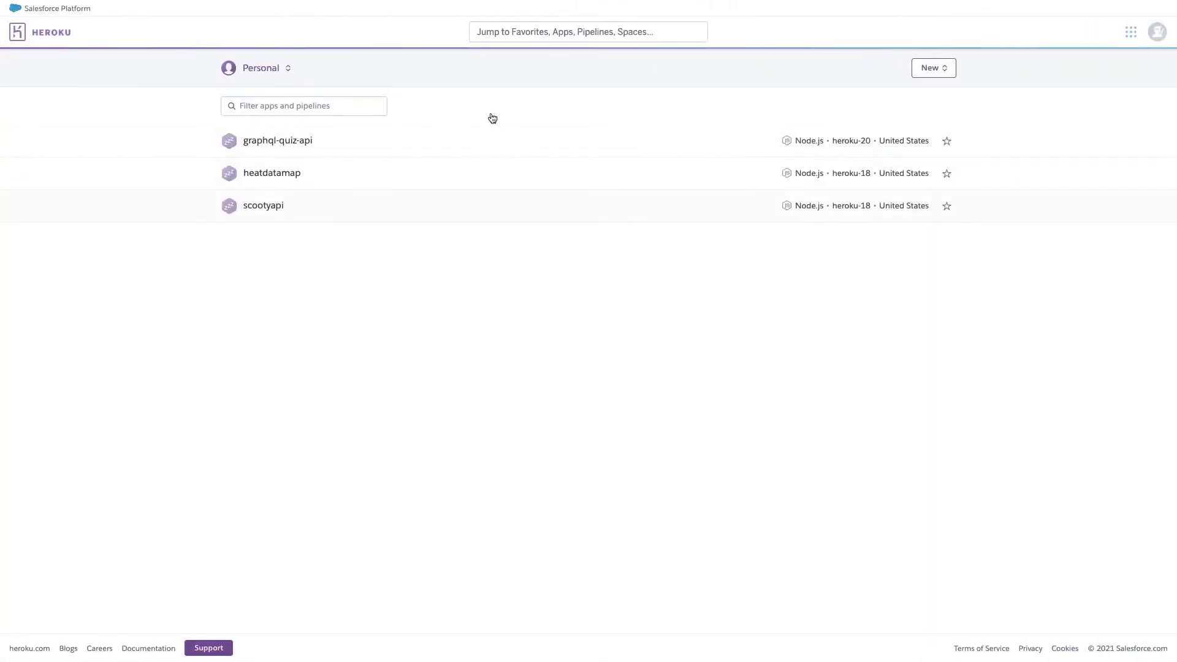
{"action": "left_click", "coordinate": [934, 72]}
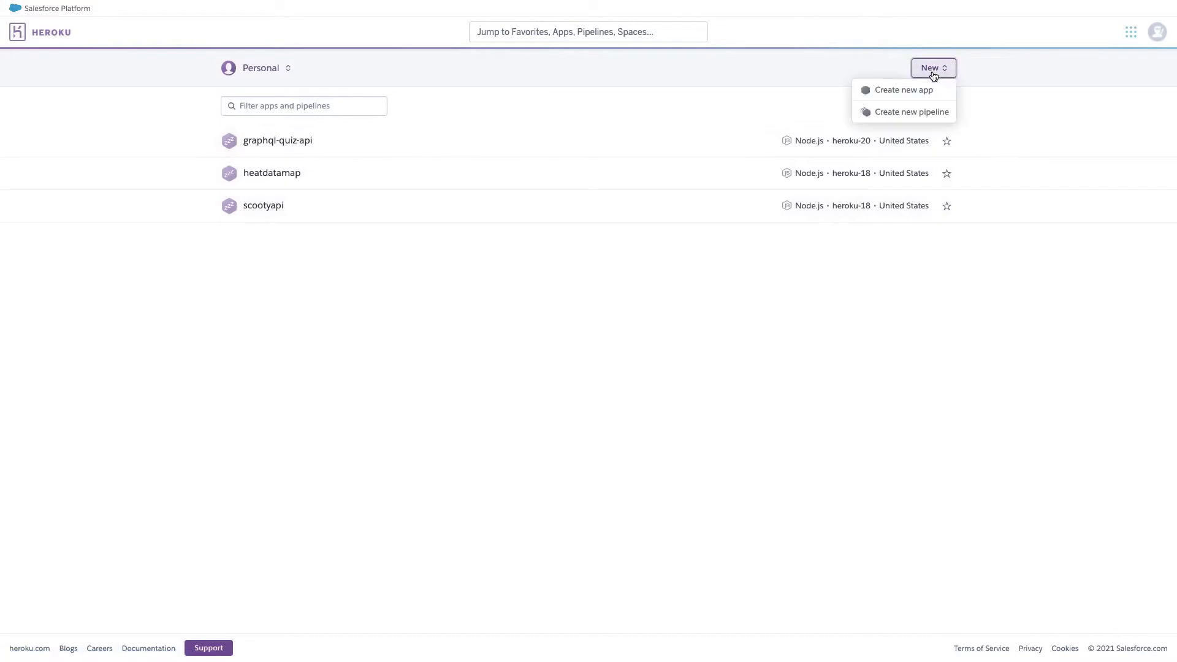
{"action": "left_click", "coordinate": [907, 90]}
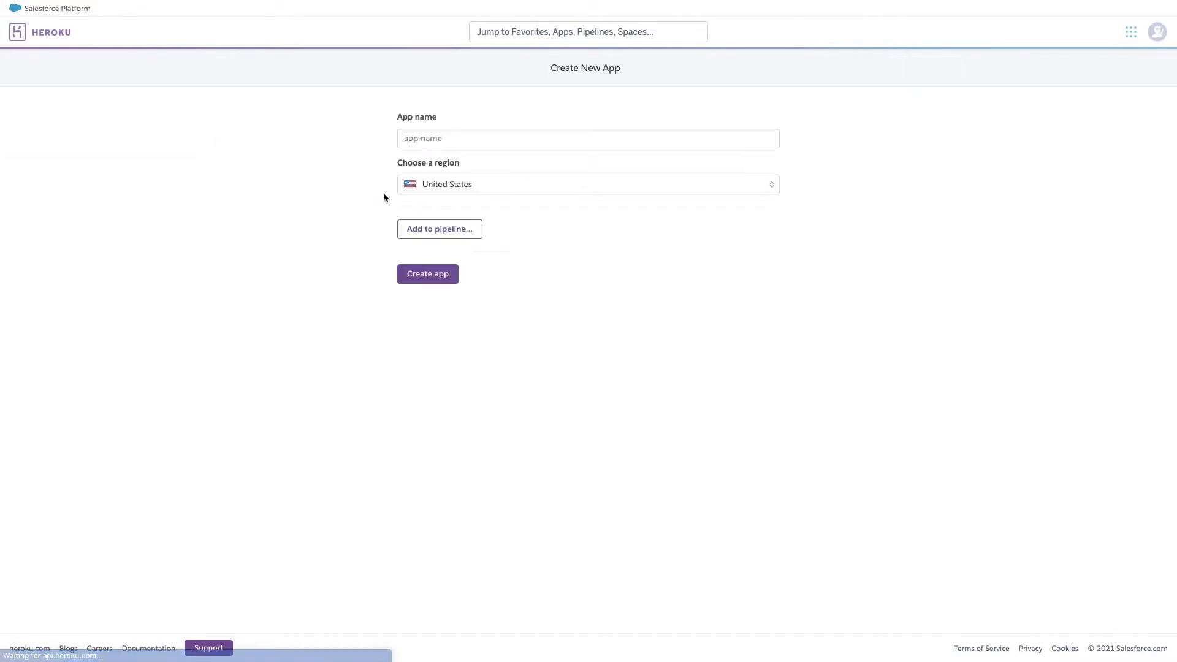
Name the new app notes-nestjs-app and create it in the United States region.
{"action": "left_click", "coordinate": [454, 137]}
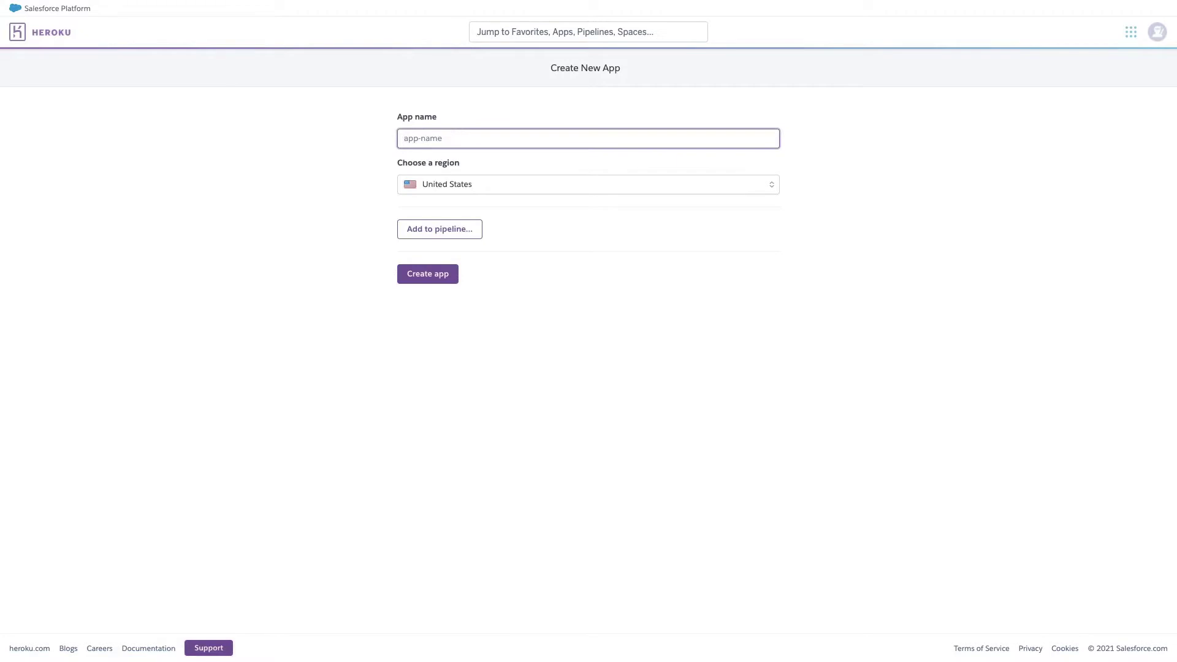
{"action": "type", "text": "notes-api"}
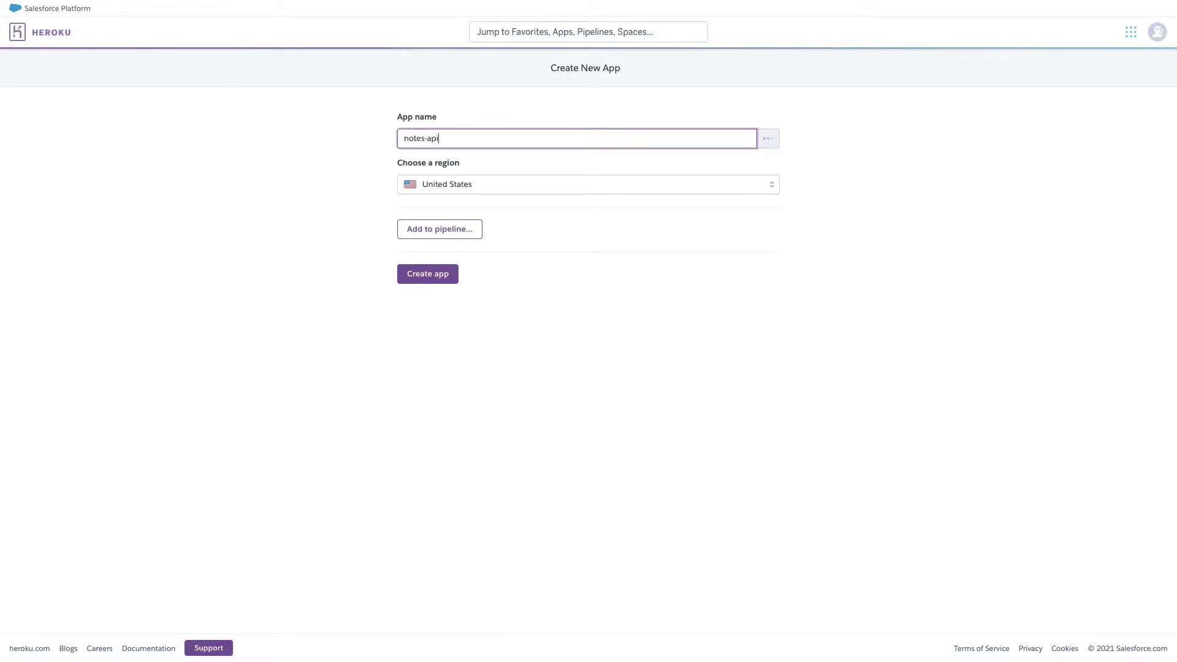
{"action": "type", "text": "-app"}
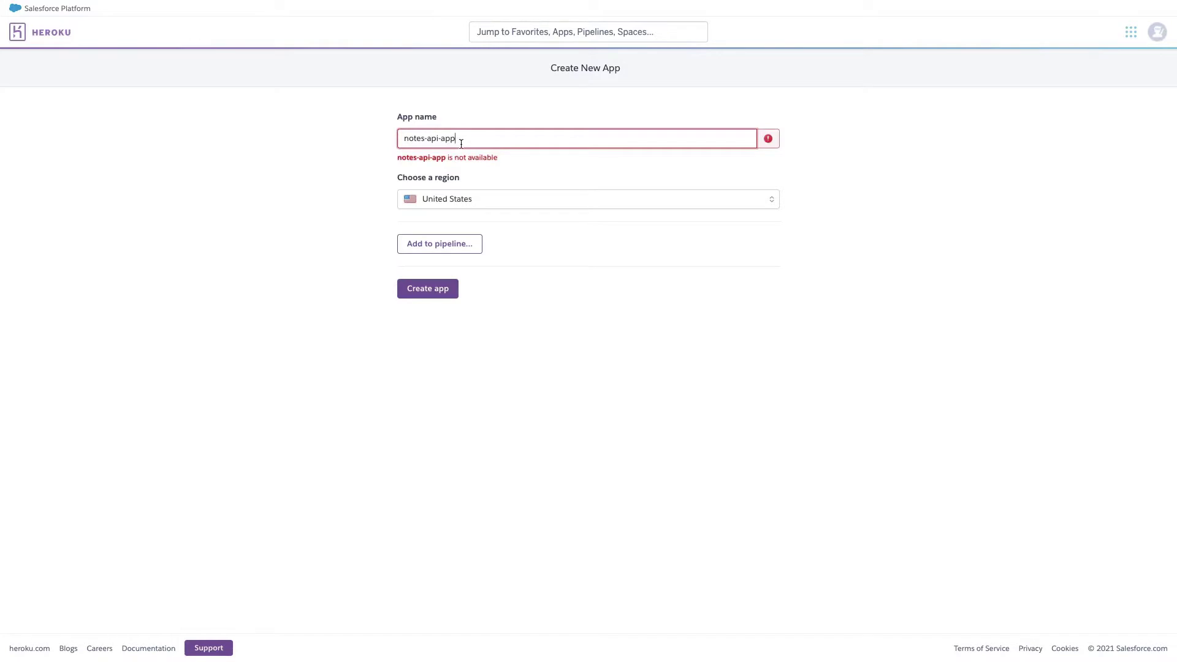
{"action": "double_click", "coordinate": [433, 138]}
{"action": "type", "text": "nestjs"}
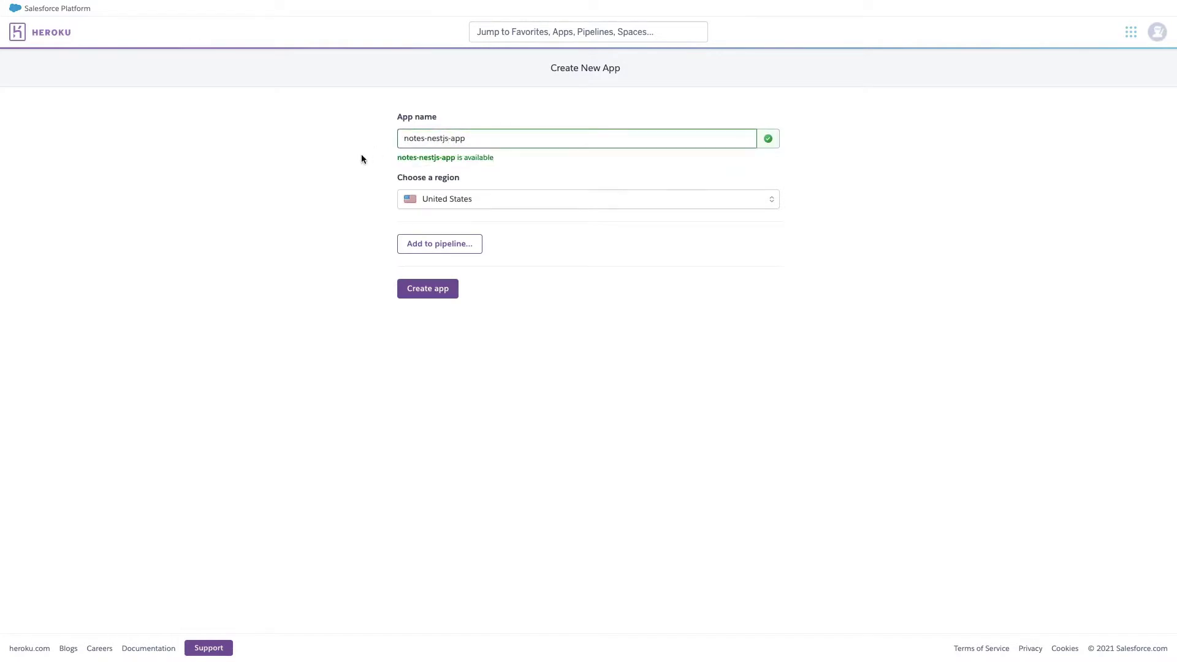
{"action": "left_click", "coordinate": [434, 296]}
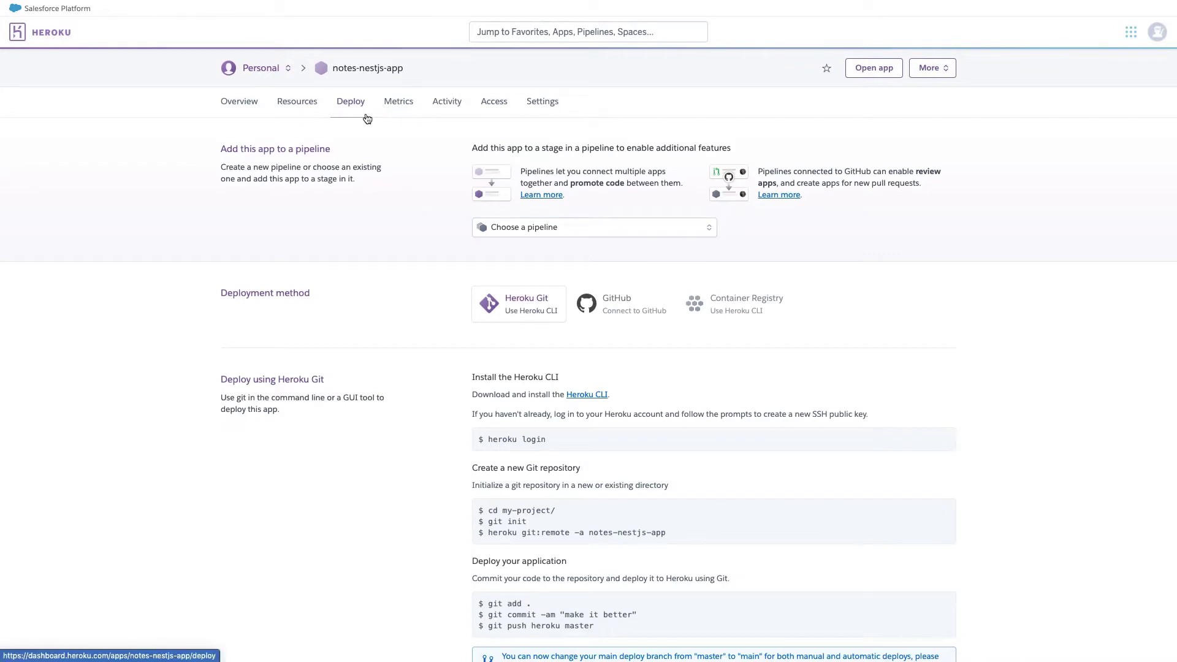
Reveal the config vars in the app's settings and look over the buildpack, SSL certificate and domain sections.
{"action": "left_click", "coordinate": [542, 102]}
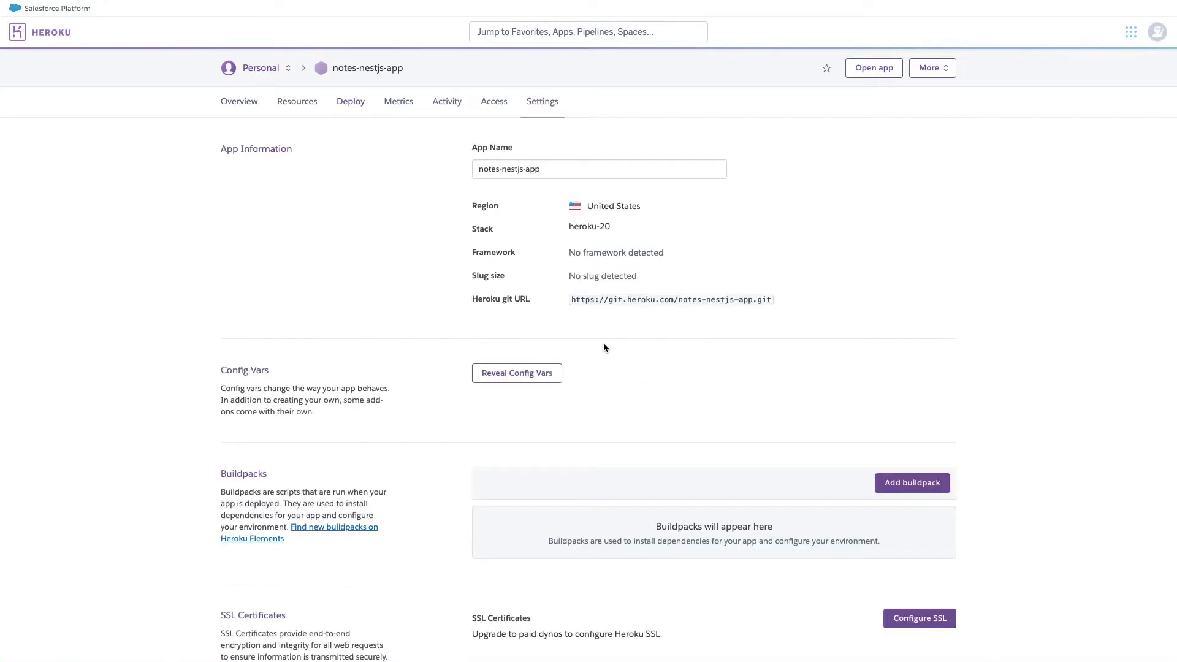
{"action": "left_click", "coordinate": [540, 376]}
{"action": "scroll", "coordinate": [537, 375], "scroll_direction": "down", "scroll_amount": 5}
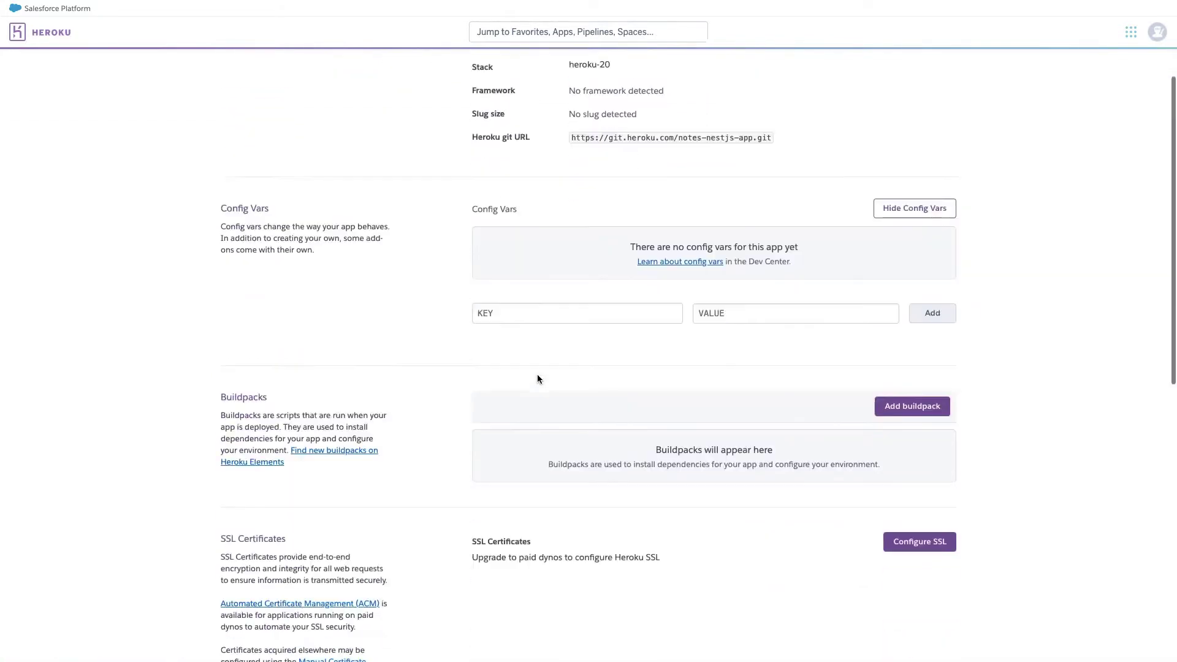
{"action": "scroll", "coordinate": [537, 375], "scroll_direction": "up", "scroll_amount": 4}
{"action": "scroll", "coordinate": [537, 375], "scroll_direction": "down", "scroll_amount": 6}
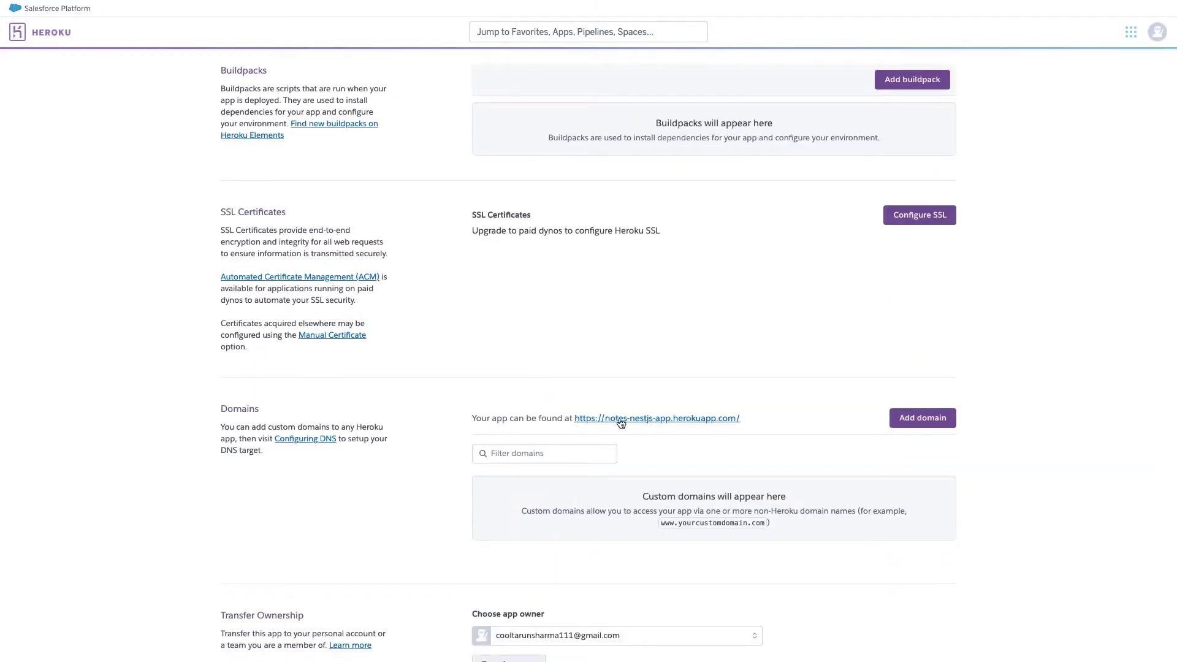
{"action": "scroll", "coordinate": [666, 393], "scroll_direction": "up", "scroll_amount": 1}
{"action": "scroll", "coordinate": [665, 388], "scroll_direction": "up", "scroll_amount": 8}
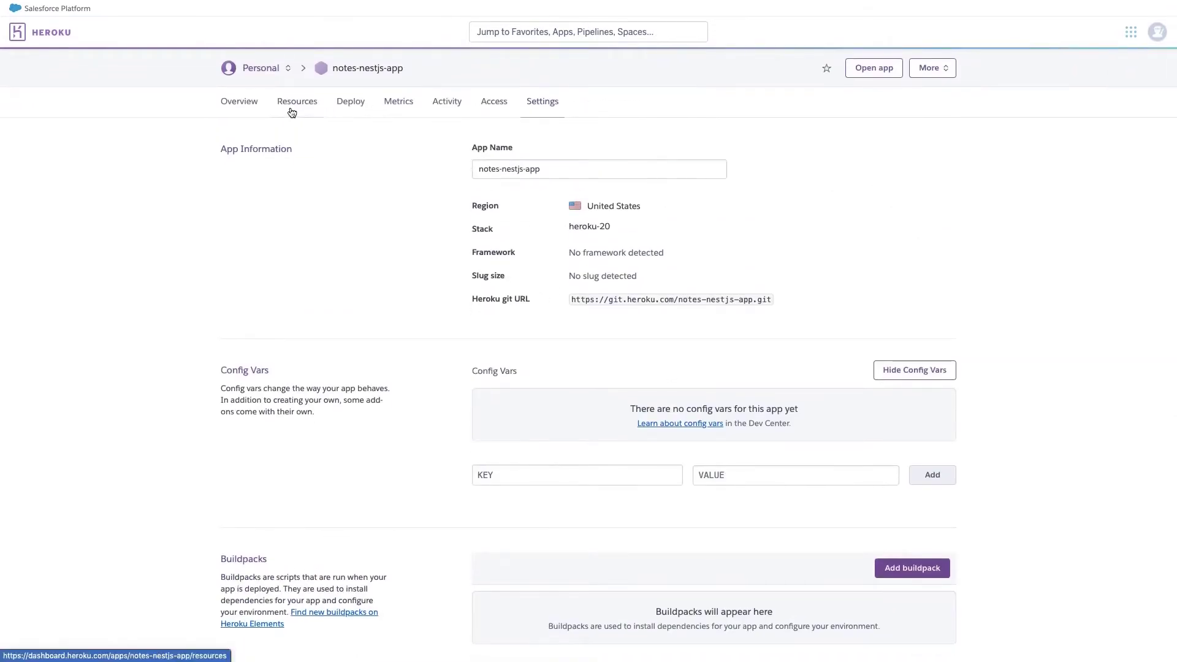
Add the Heroku Postgres add-on to the app's resources on the Hobby Dev – Free plan.
{"action": "left_click", "coordinate": [293, 109]}
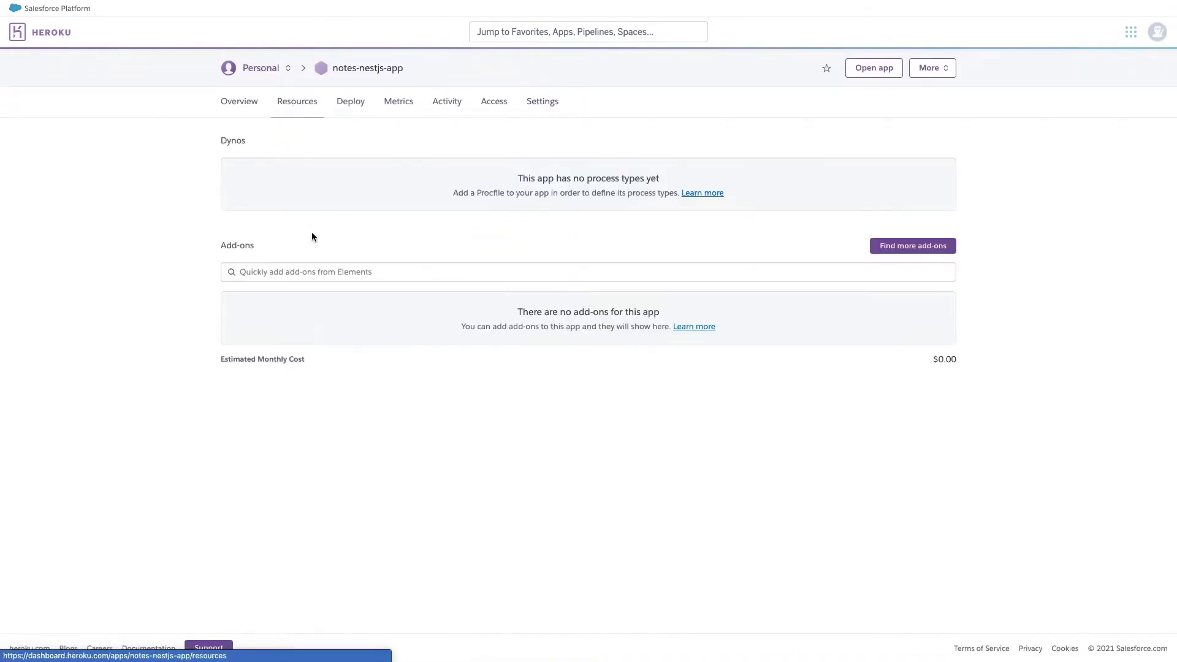
{"action": "left_click", "coordinate": [283, 273]}
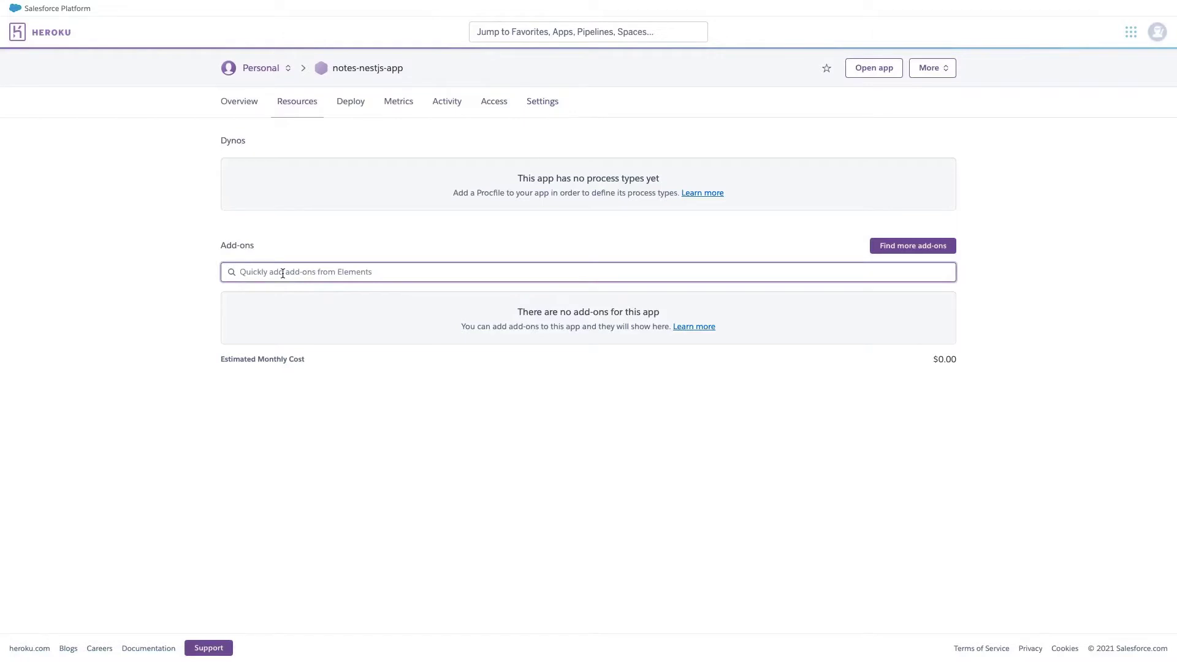
{"action": "type", "text": "postgre"}
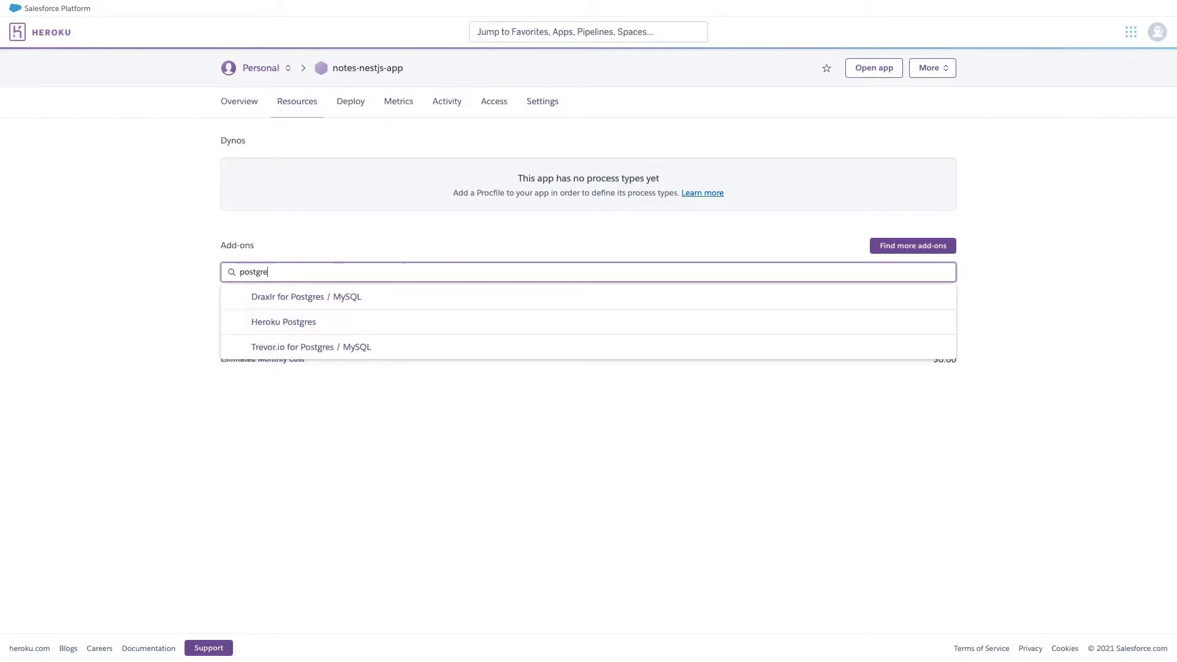
{"action": "left_click", "coordinate": [285, 324]}
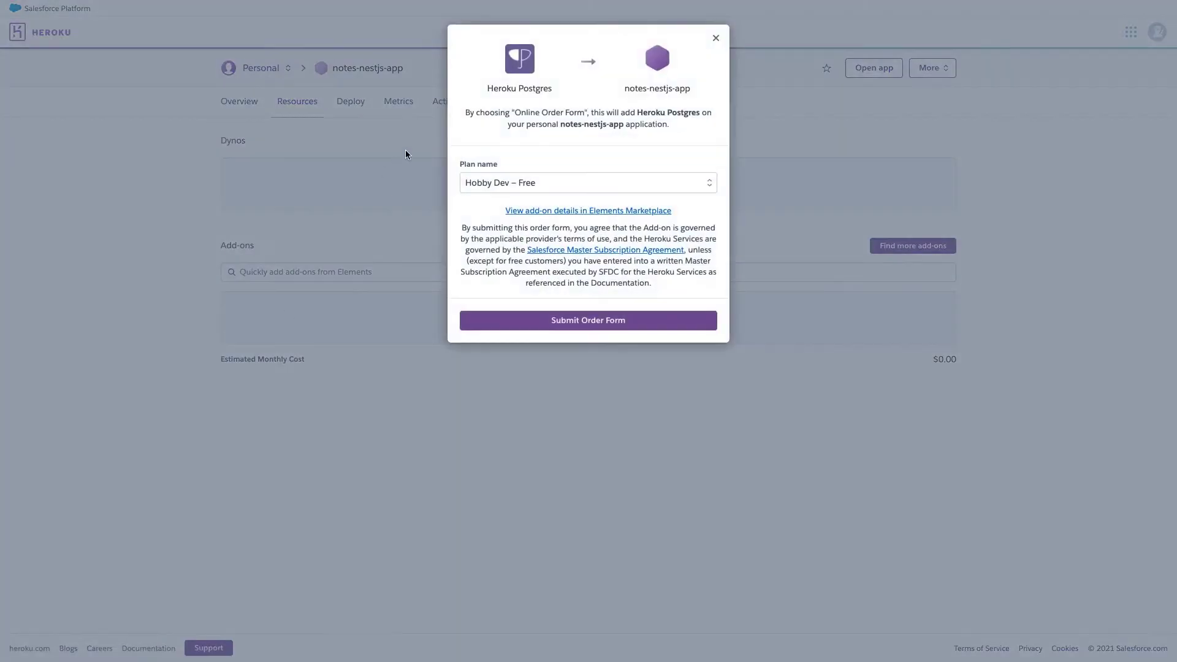
{"action": "left_click", "coordinate": [607, 325]}
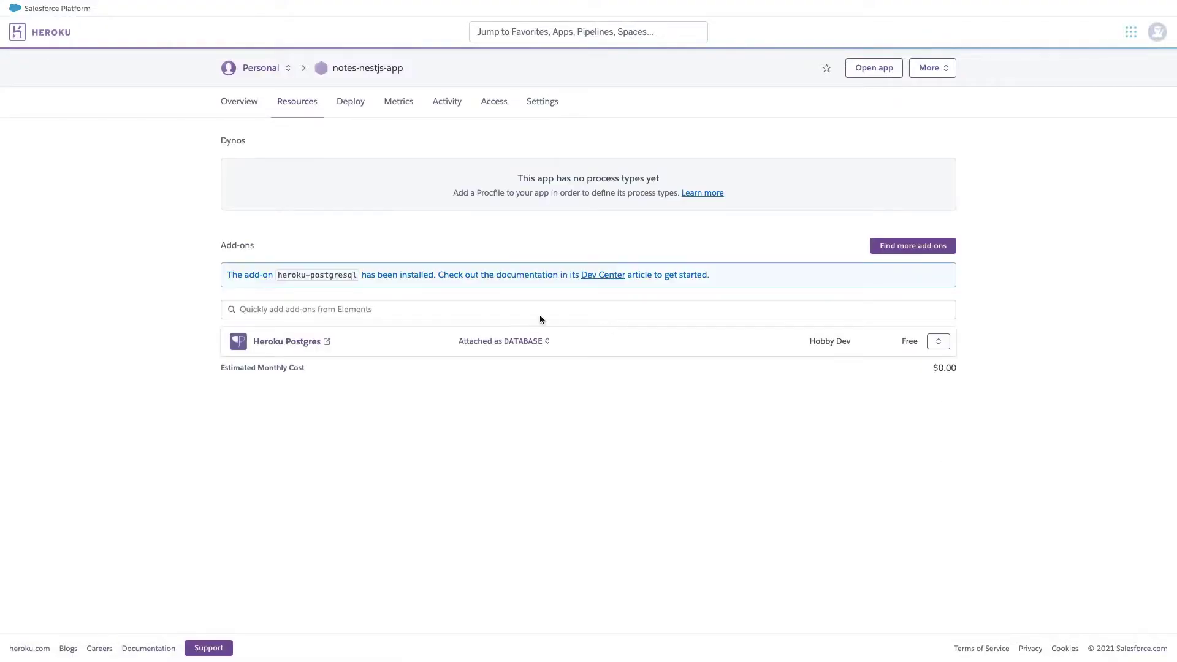
Reveal the app's config vars in its settings and inspect the key and value of the database URL entry.
{"action": "left_click", "coordinate": [540, 103]}
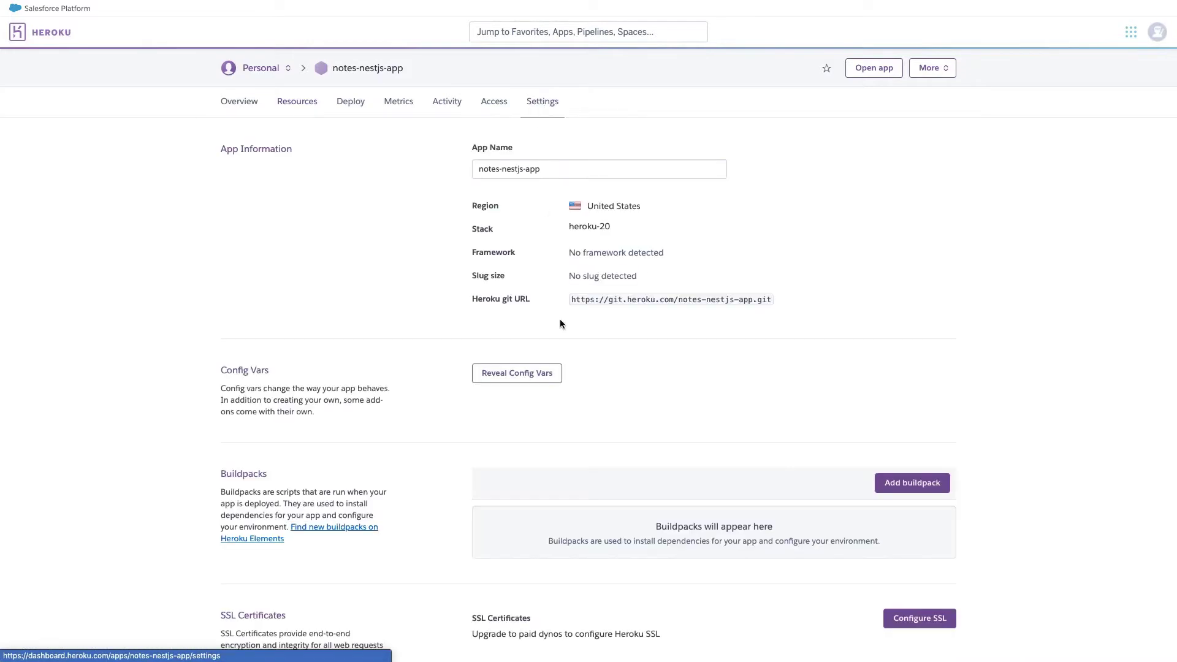
{"action": "left_click", "coordinate": [528, 374]}
{"action": "scroll", "coordinate": [528, 374], "scroll_direction": "down", "scroll_amount": 1}
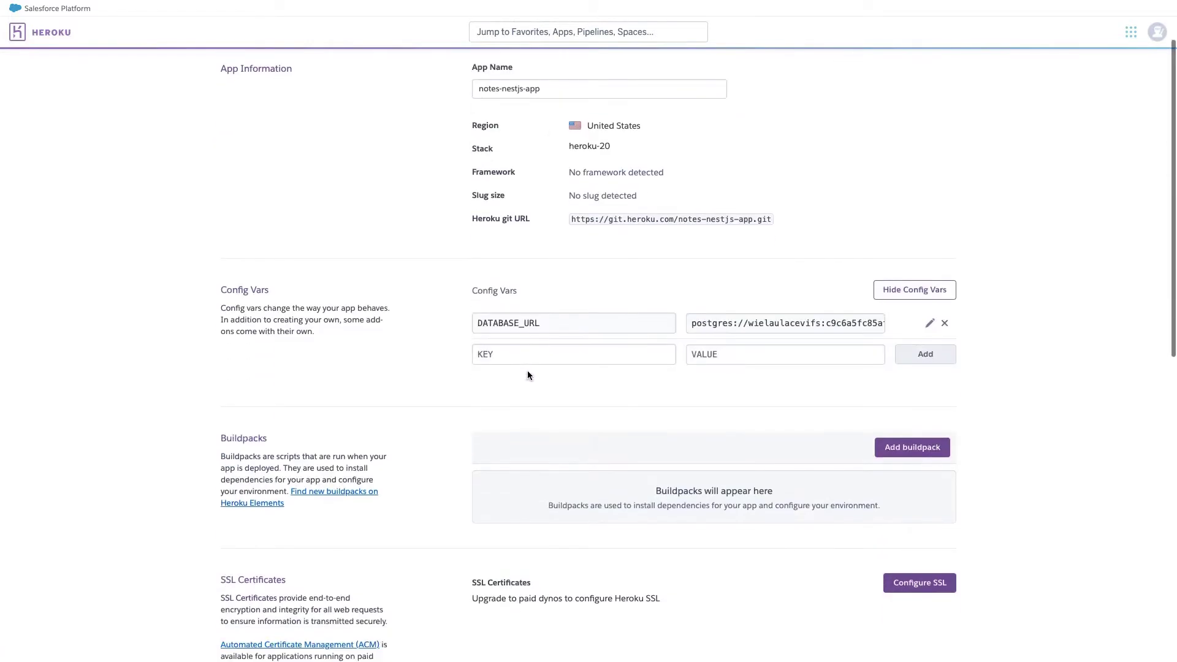
{"action": "double_click", "coordinate": [562, 322]}
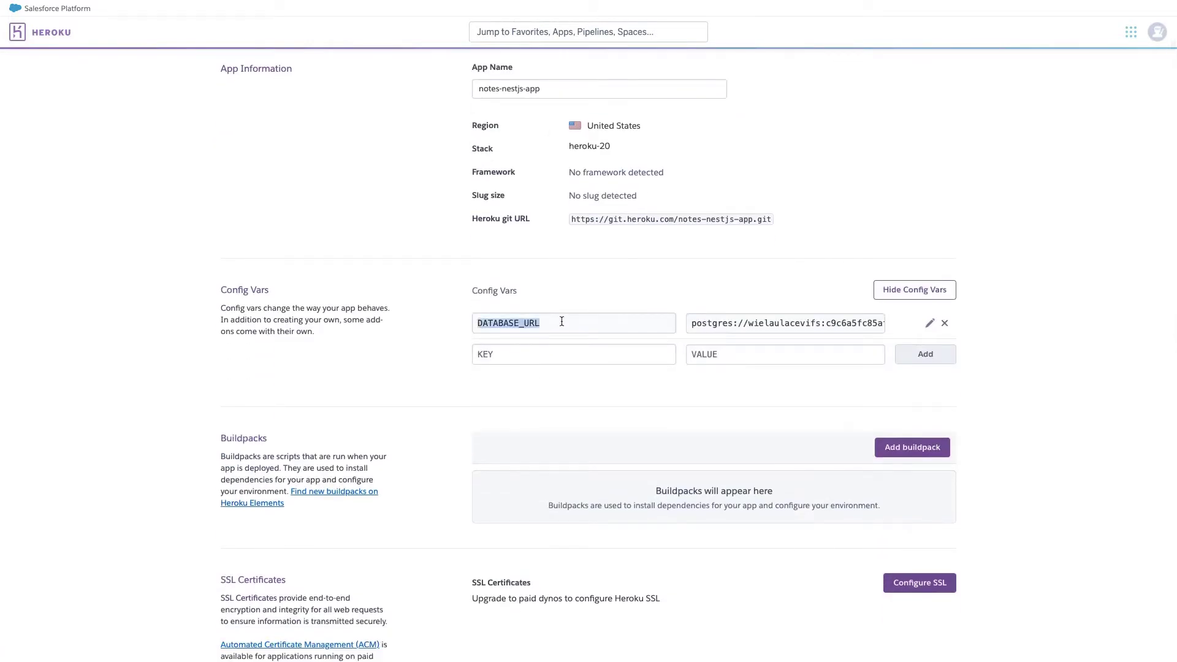
{"action": "triple_click", "coordinate": [791, 323]}
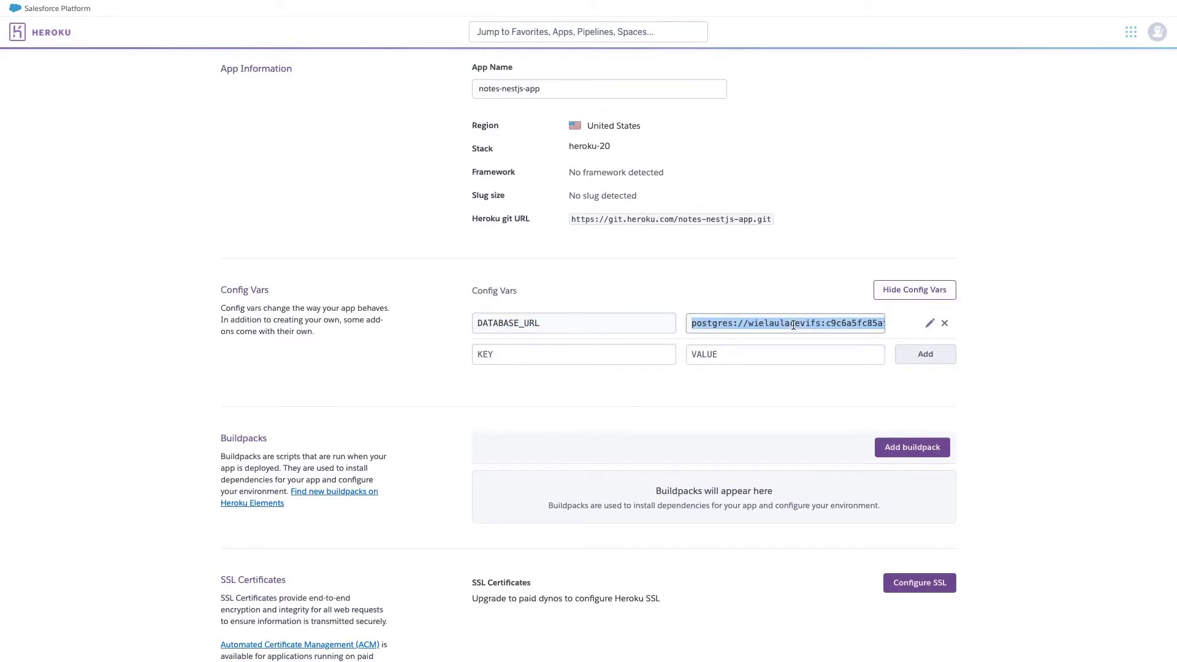
{"action": "scroll", "coordinate": [794, 325], "scroll_direction": "up", "scroll_amount": 1}
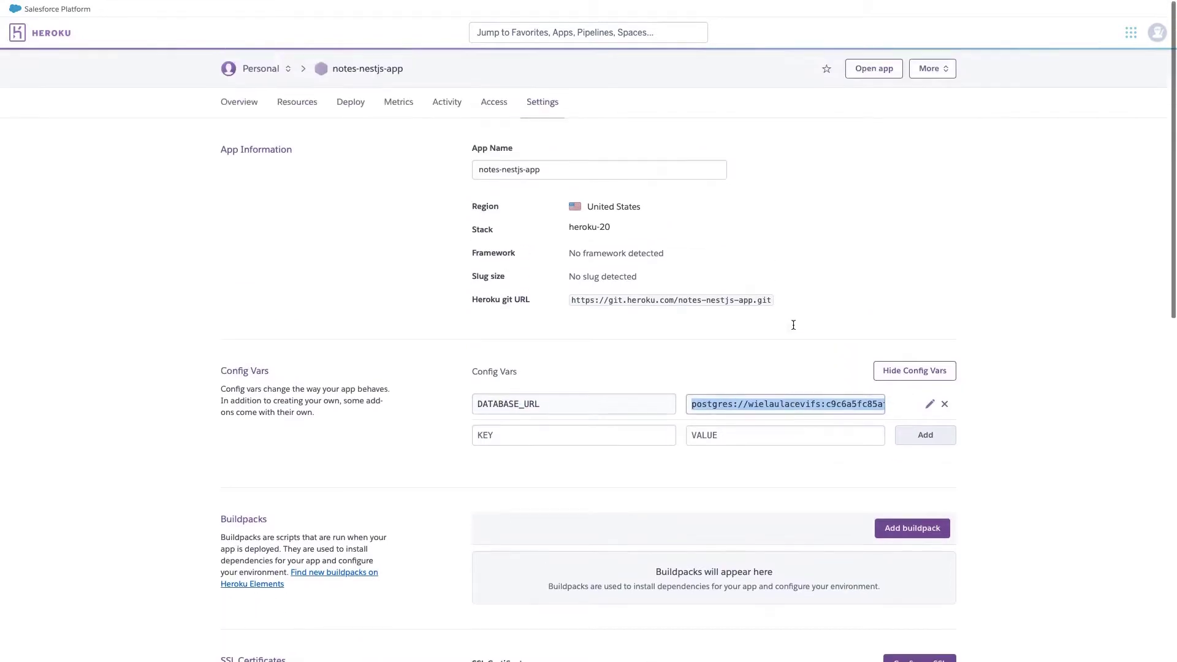
Add the Logentries add-on to the app's resources on the TryIt – Free plan.
{"action": "left_click", "coordinate": [288, 111]}
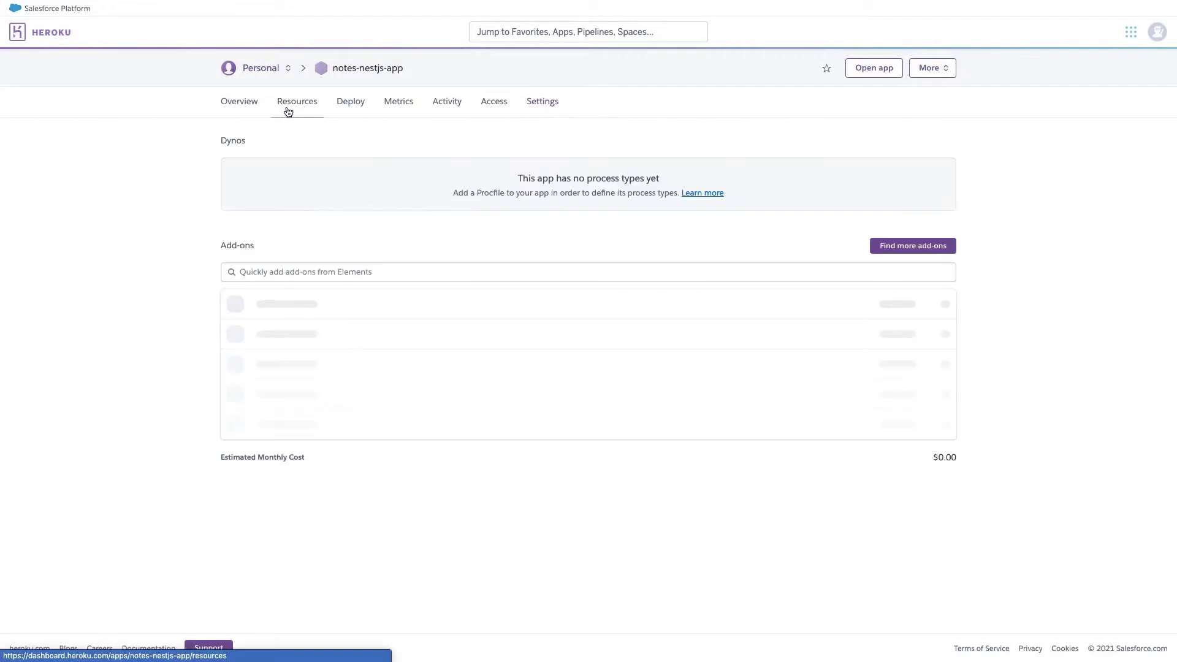
{"action": "left_click", "coordinate": [306, 272]}
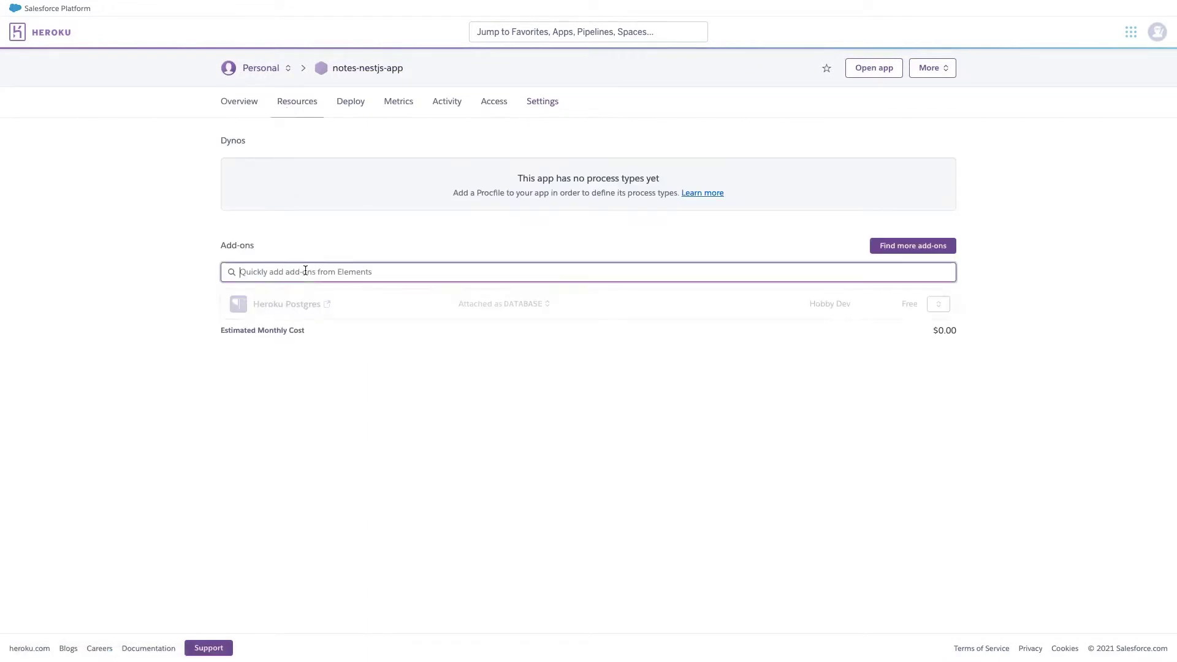
{"action": "type", "text": "log"}
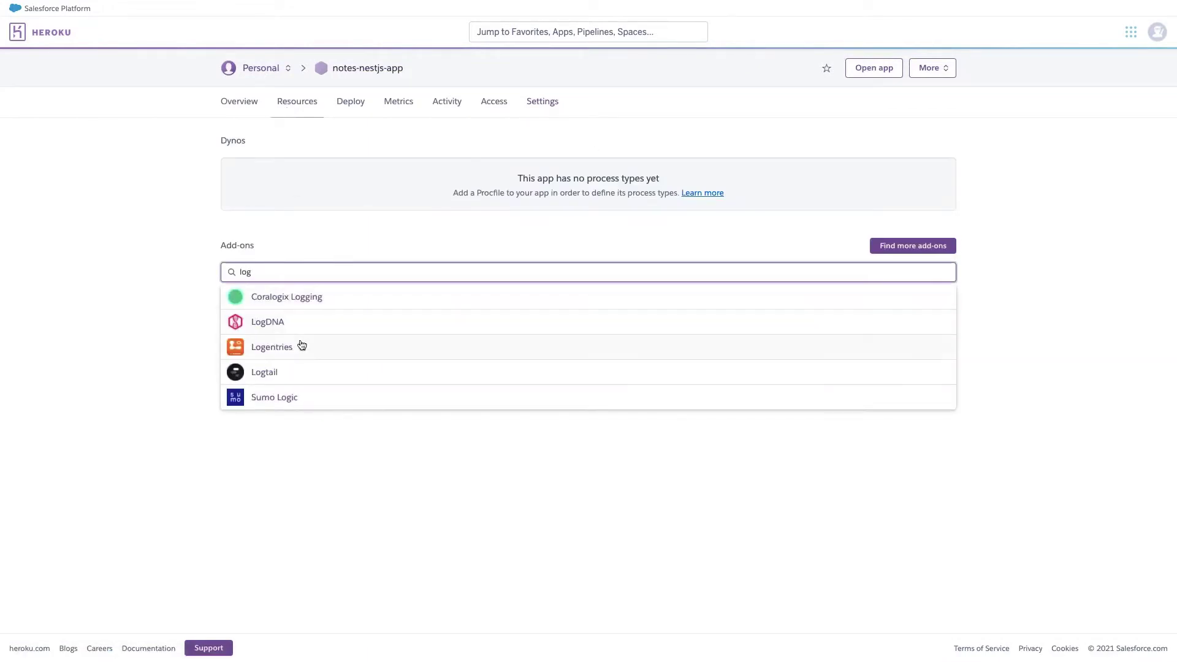
{"action": "left_click", "coordinate": [296, 347]}
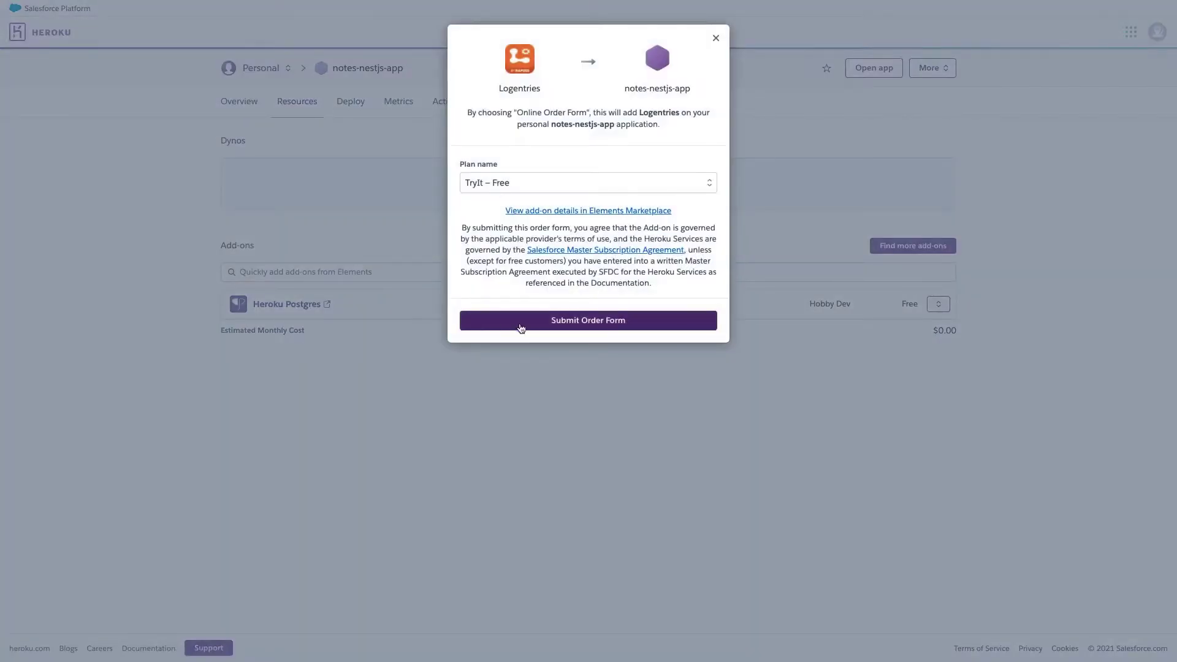
{"action": "left_click", "coordinate": [522, 328]}
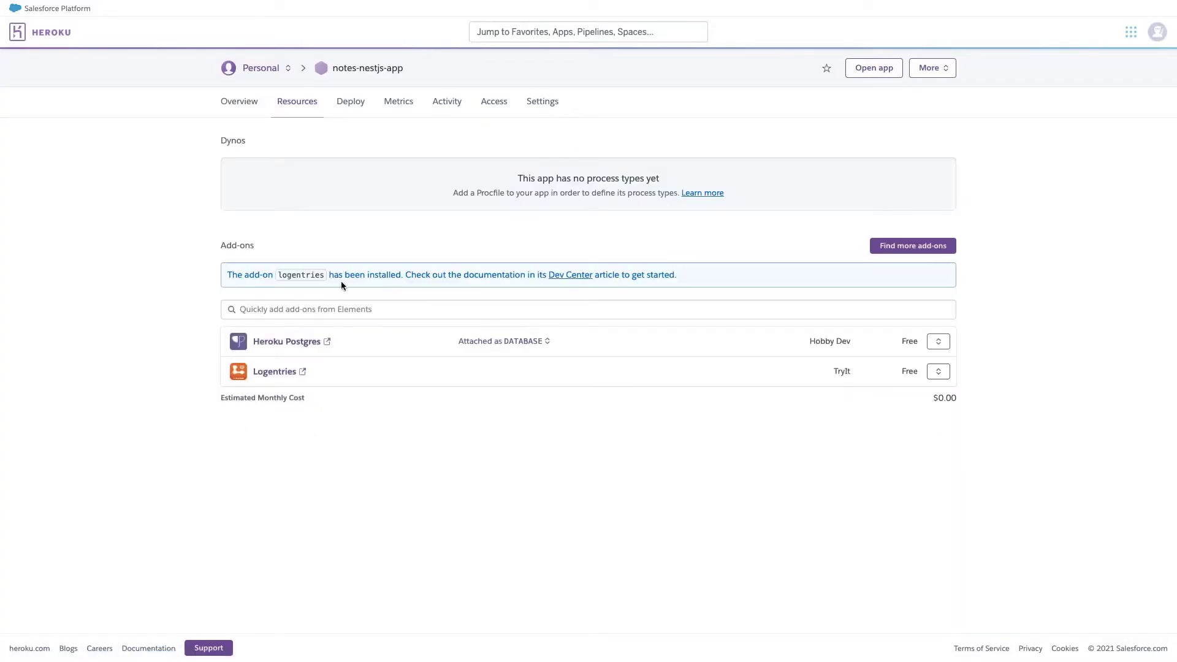
Review the app's overview and activity feed, and examine the Heroku Git deployment commands with the app name they use.
{"action": "left_click", "coordinate": [252, 115]}
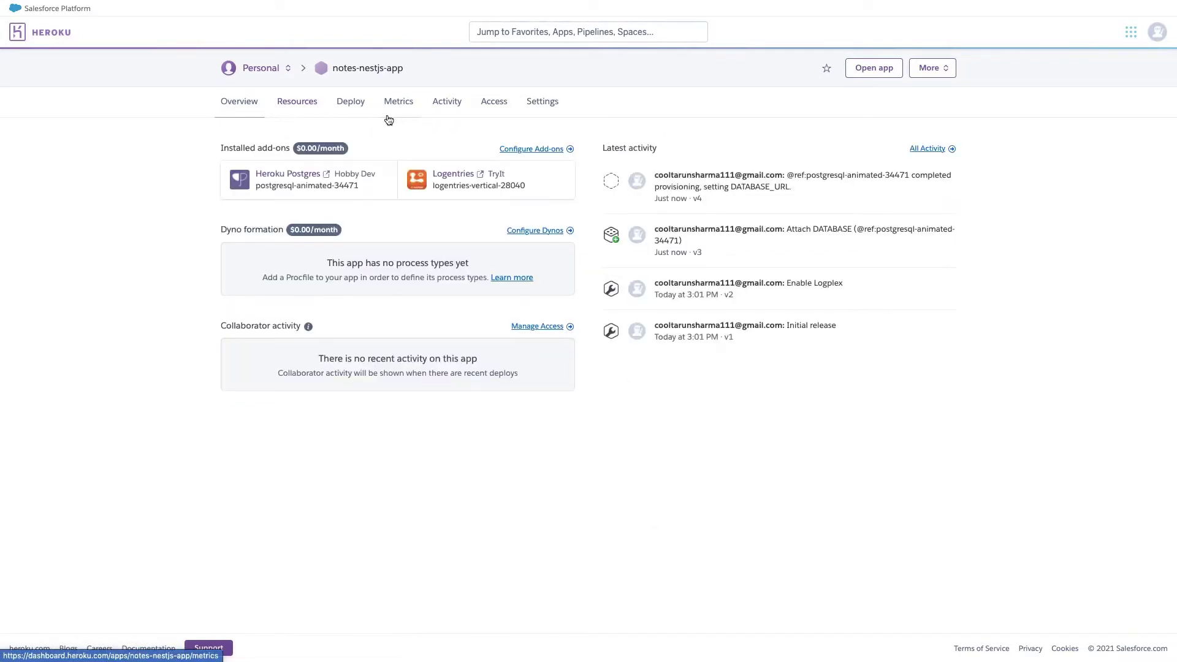
{"action": "left_click", "coordinate": [449, 107]}
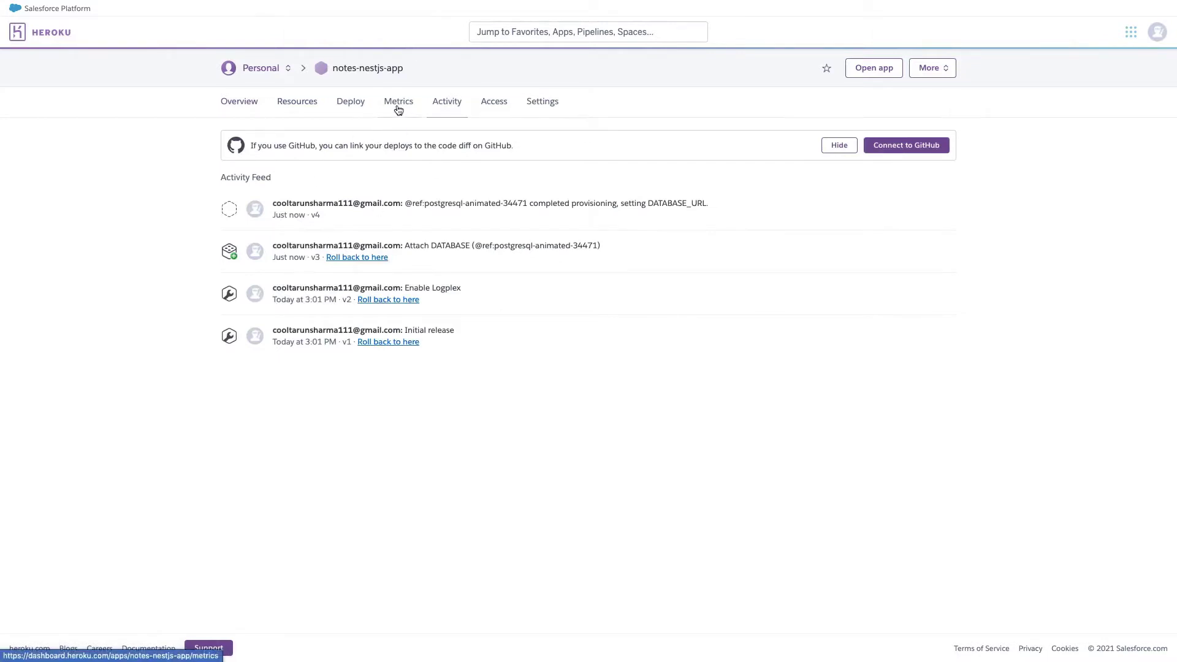
{"action": "left_click", "coordinate": [355, 105]}
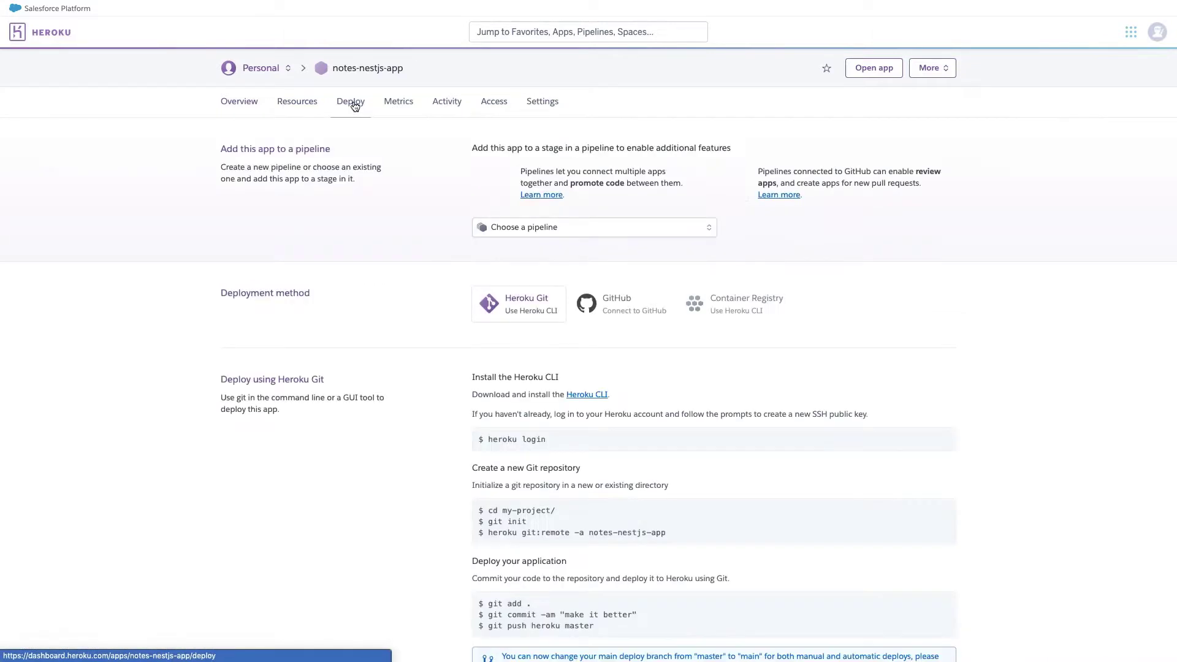
{"action": "scroll", "coordinate": [527, 321], "scroll_direction": "down", "scroll_amount": 3}
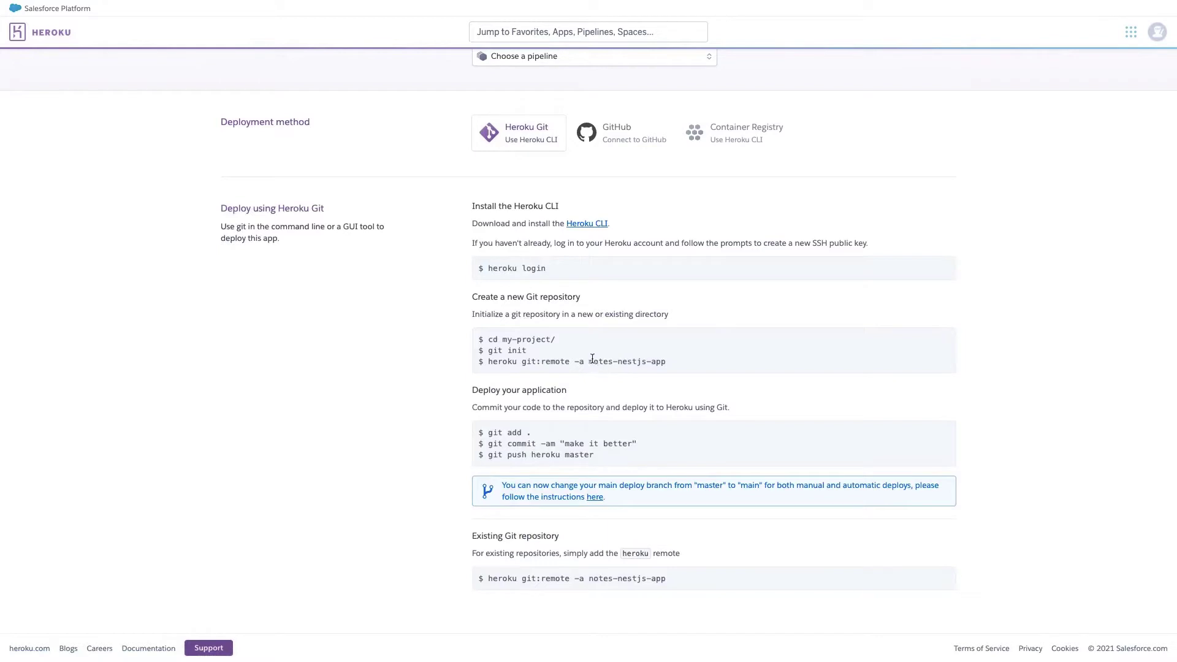
{"action": "left_click_drag", "start_coordinate": [589, 361], "coordinate": [641, 361]}
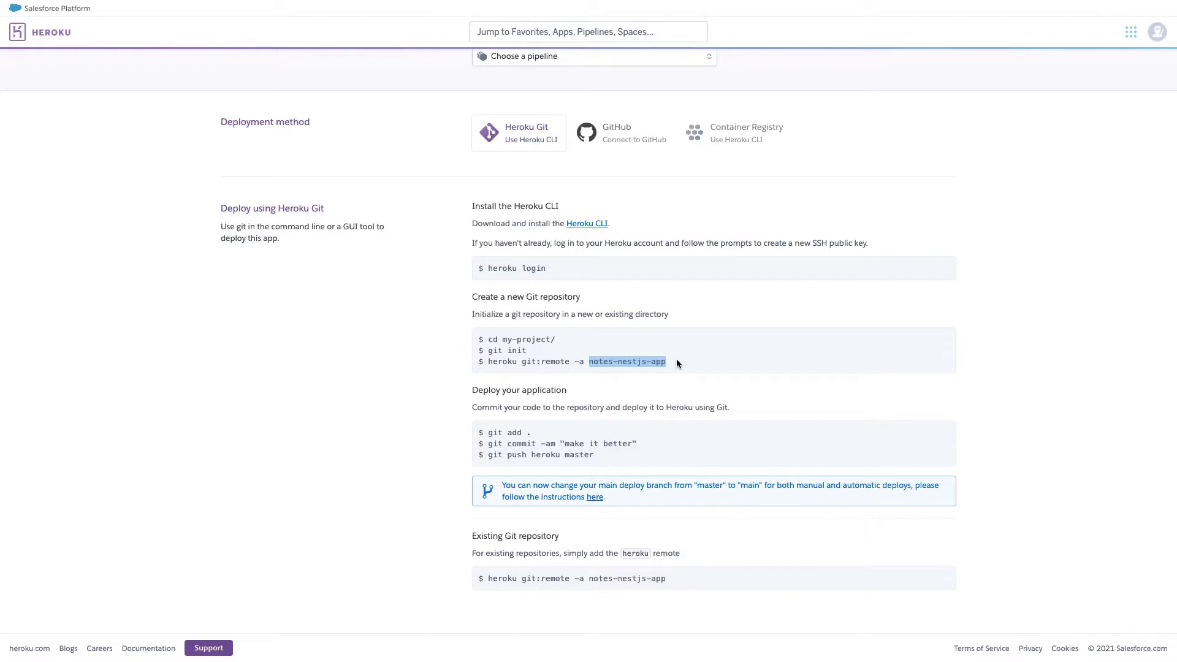
{"action": "scroll", "coordinate": [694, 193], "scroll_direction": "up", "scroll_amount": 3}
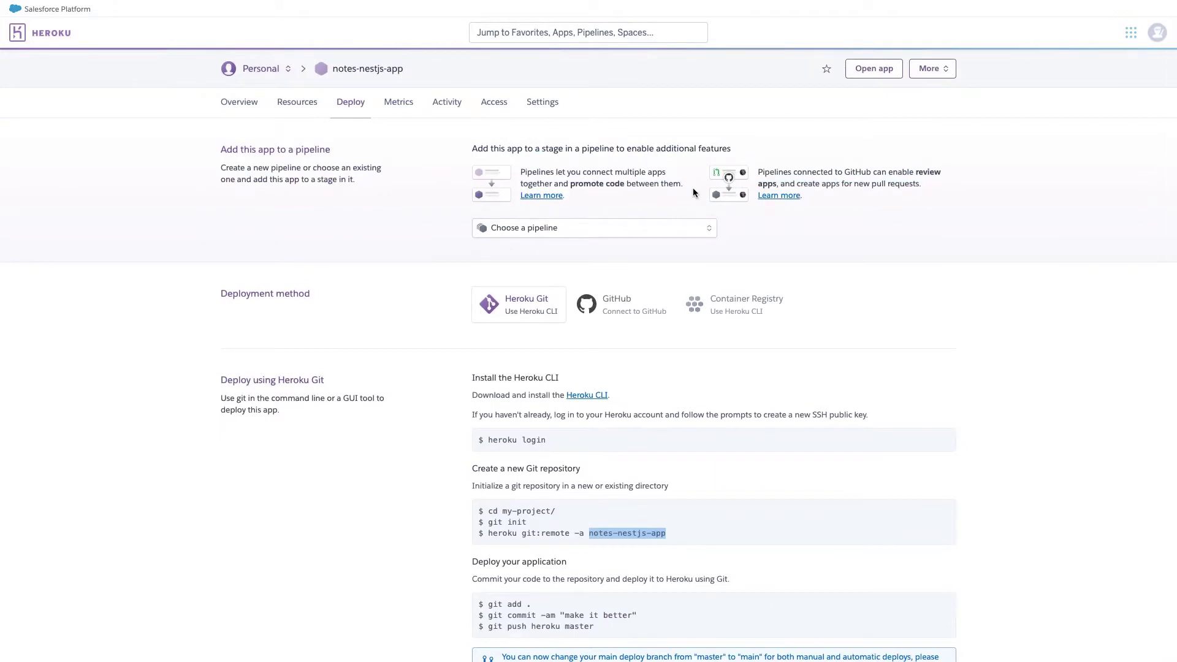
View the Heroku app's collaborators, and switch to GitLab to start a new blank project.
{"action": "left_click", "coordinate": [491, 102]}
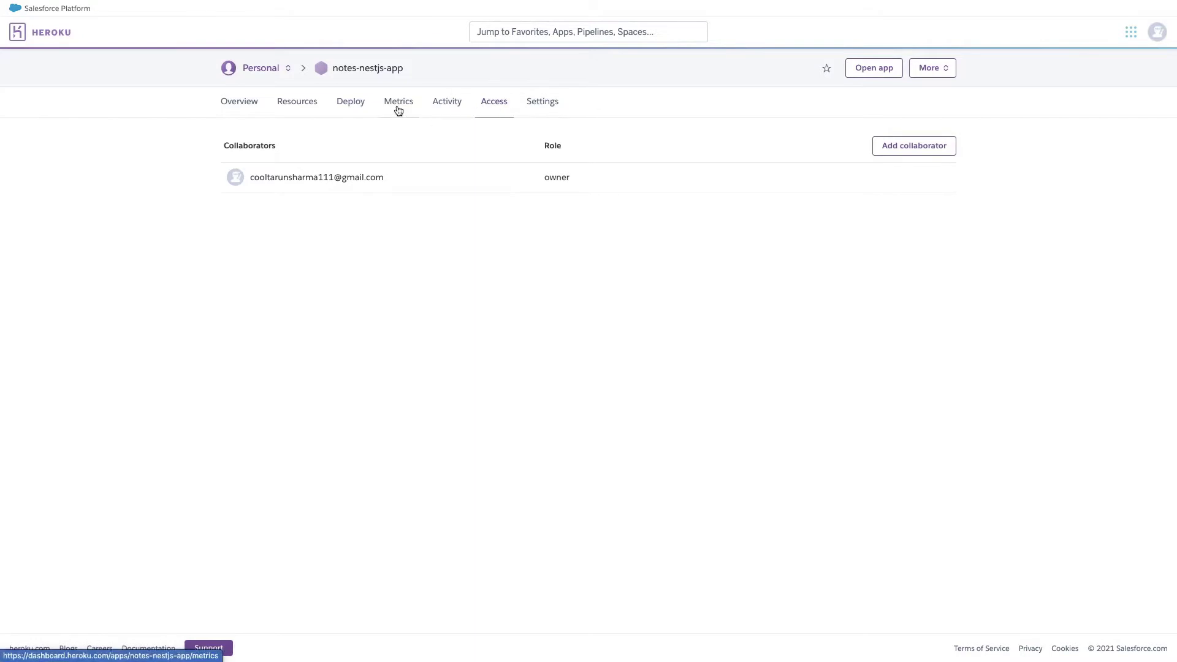
{"action": "key", "text": "ctrl+Right"}
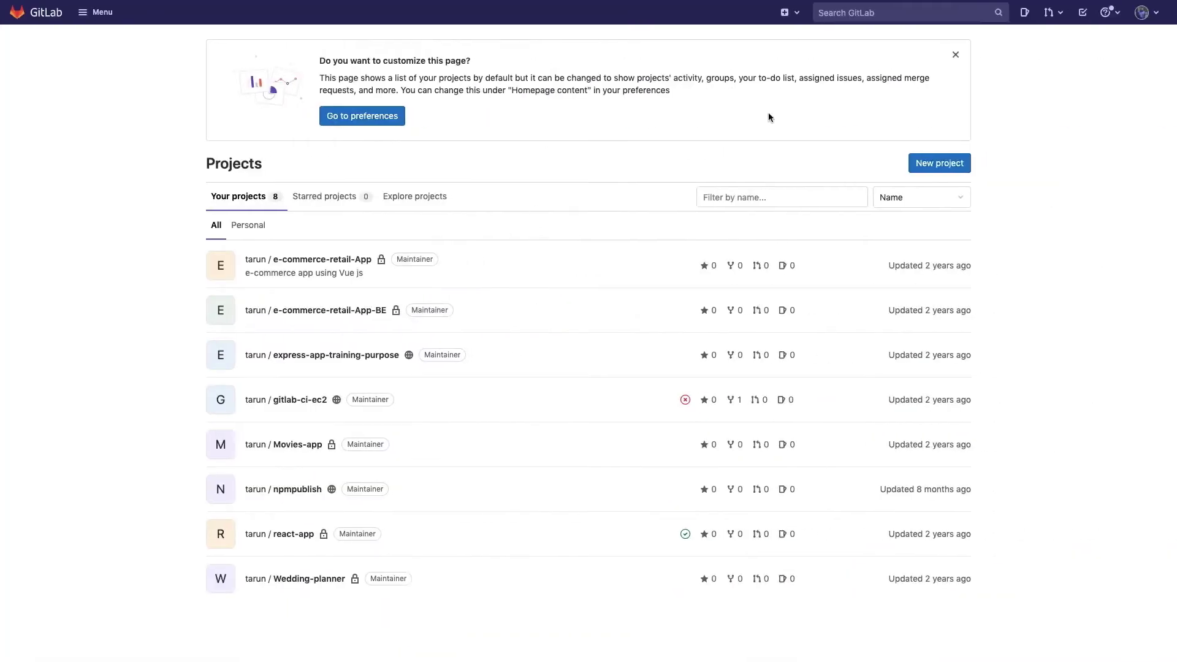
{"action": "left_click", "coordinate": [947, 161]}
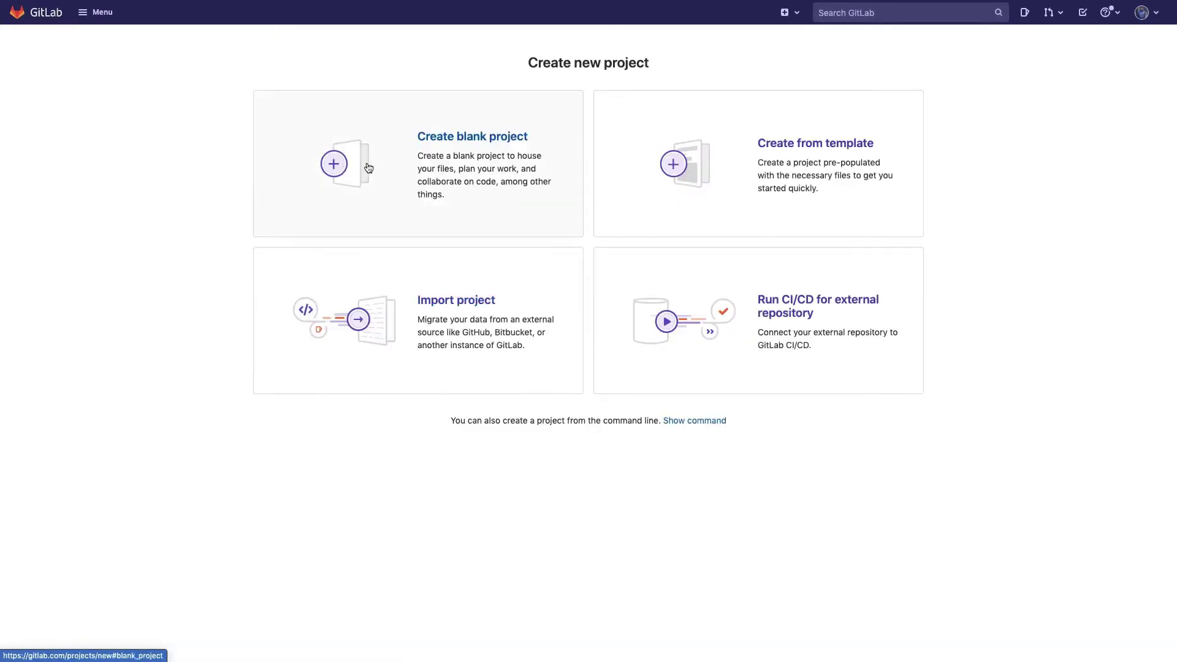
{"action": "left_click", "coordinate": [369, 164]}
Create the private GitLab project with the slug notes-nestjs-app, initialized with a README.
{"action": "left_click", "coordinate": [742, 138]}
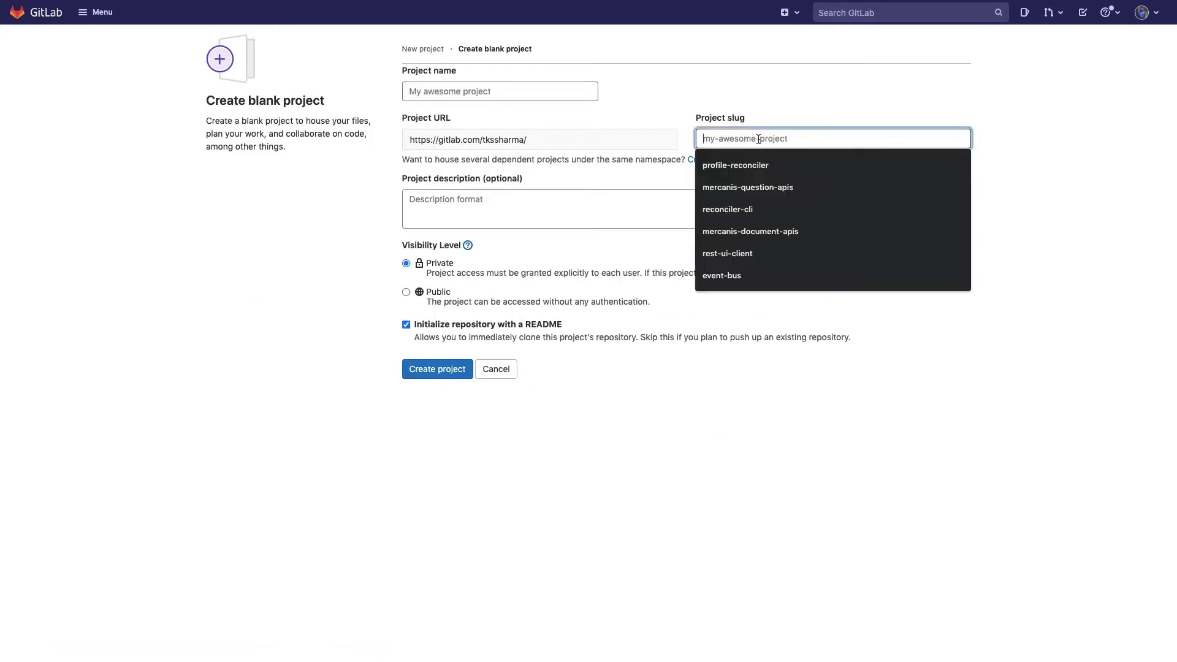
{"action": "type", "text": "n"}
{"action": "key", "text": "BackSpace"}
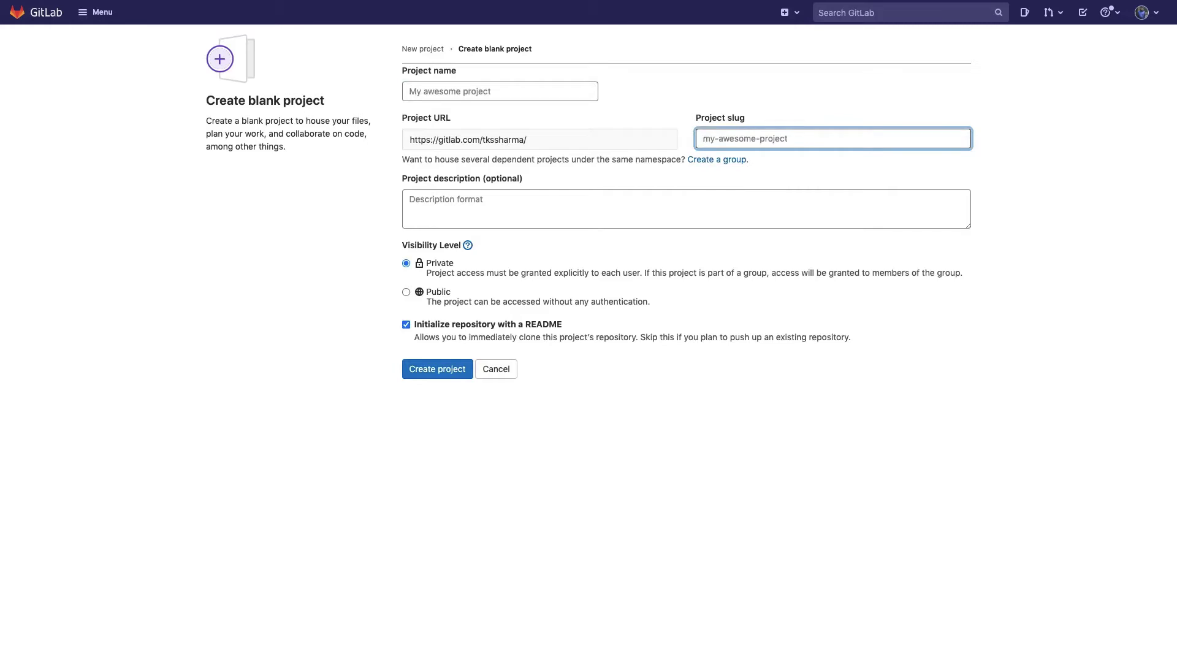
{"action": "type", "text": "notes-ne"}
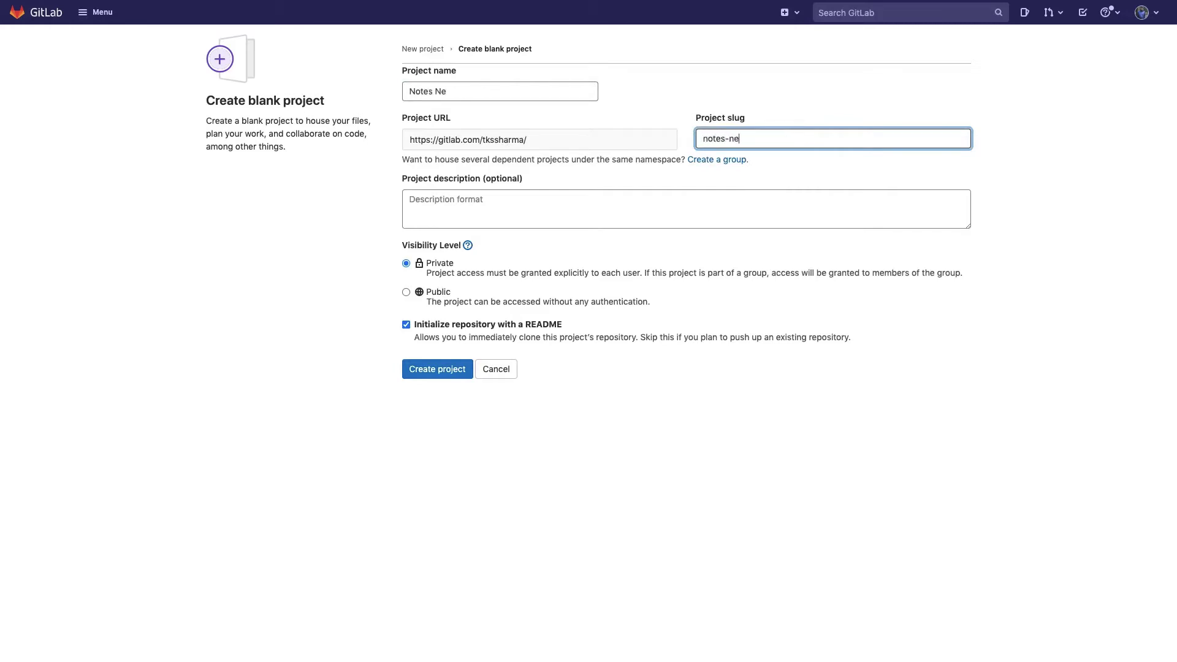
{"action": "type", "text": "stjs-app"}
{"action": "left_click", "coordinate": [423, 373]}
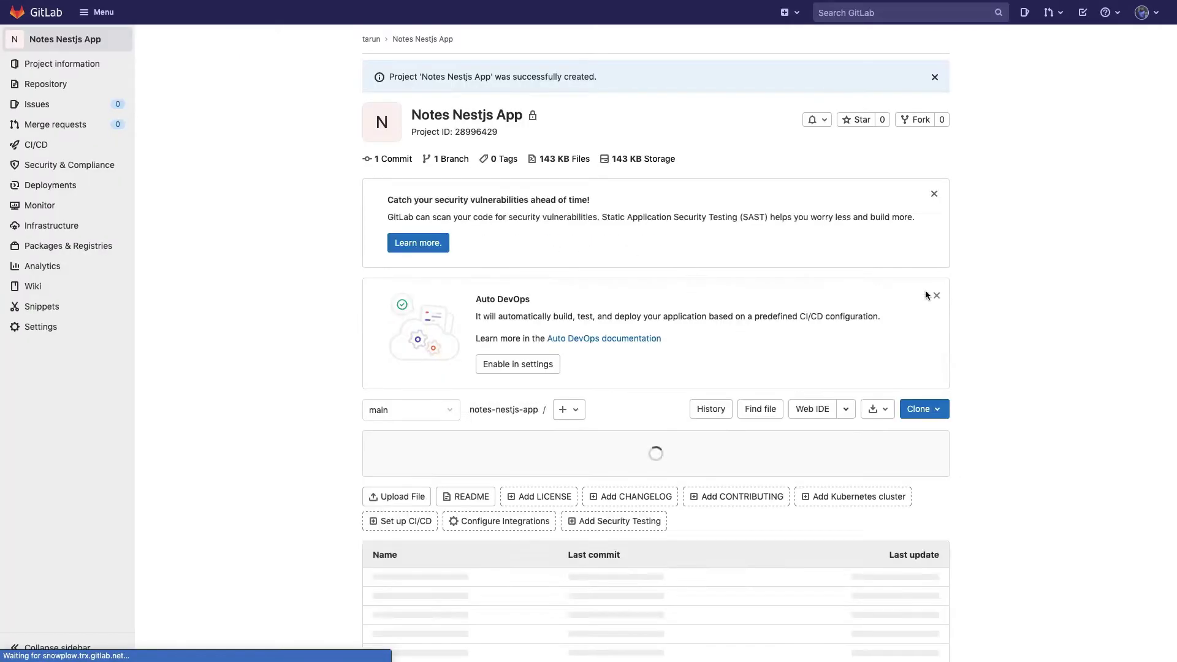
Copy the SSH clone URL of the Notes Nestjs App project.
{"action": "scroll", "coordinate": [951, 319], "scroll_direction": "down", "scroll_amount": 2}
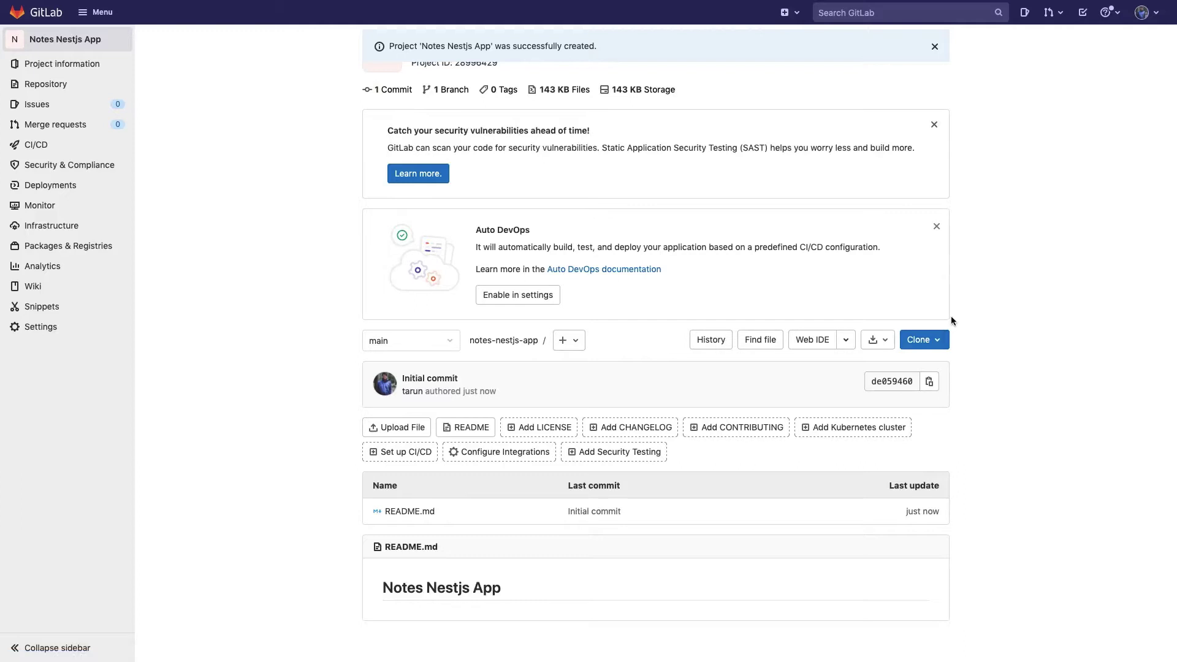
{"action": "left_click", "coordinate": [923, 341]}
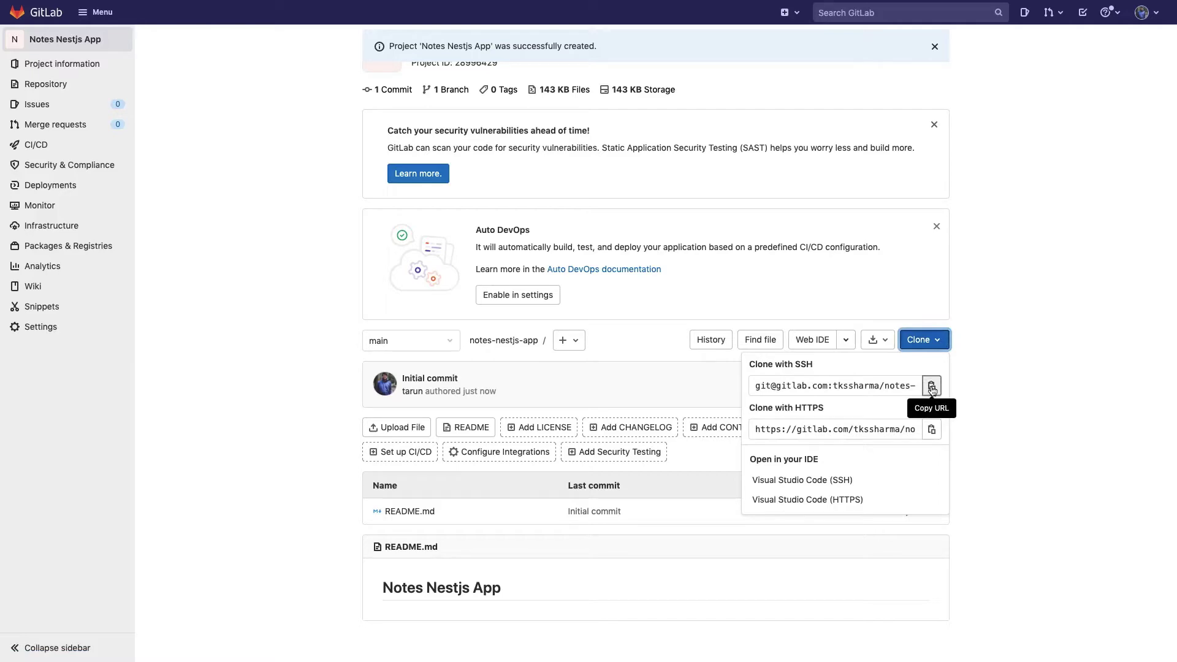
{"action": "left_click", "coordinate": [932, 386]}
Switch to Visual Studio Code and list the contents of the 12 FACTOR APP NESTJS folder in the terminal.
{"action": "key", "text": "ctrl+Left"}
{"action": "key", "text": "ctrl+Right"}
{"action": "key", "text": "ctrl+Right"}
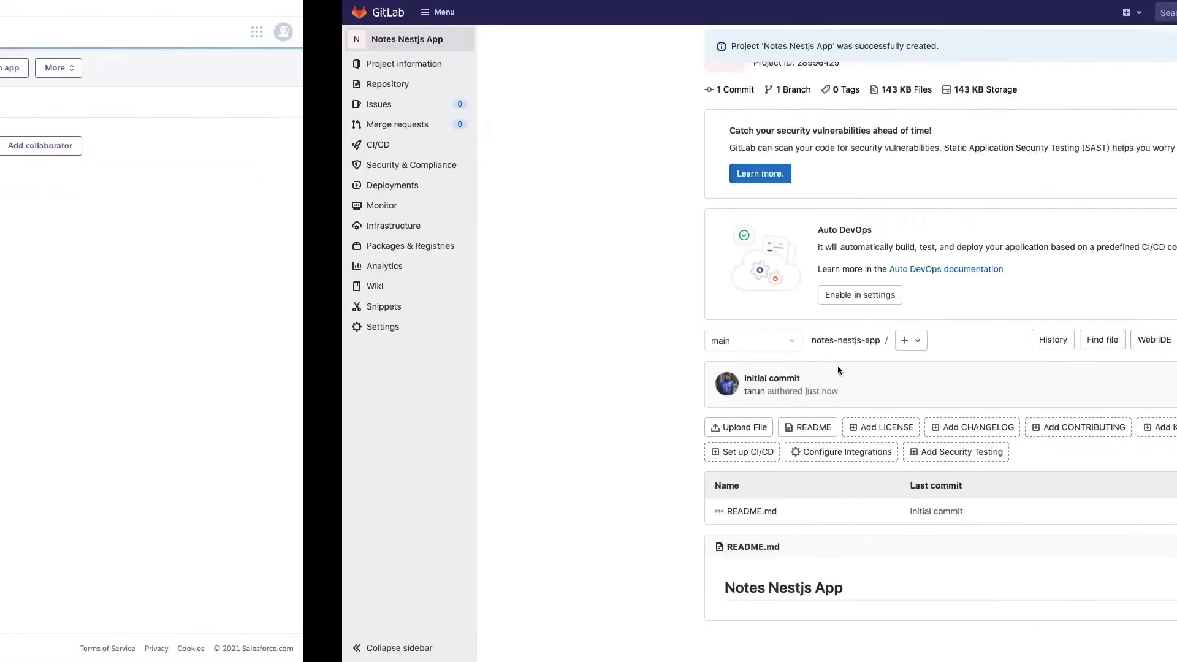
{"action": "left_click", "coordinate": [802, 517]}
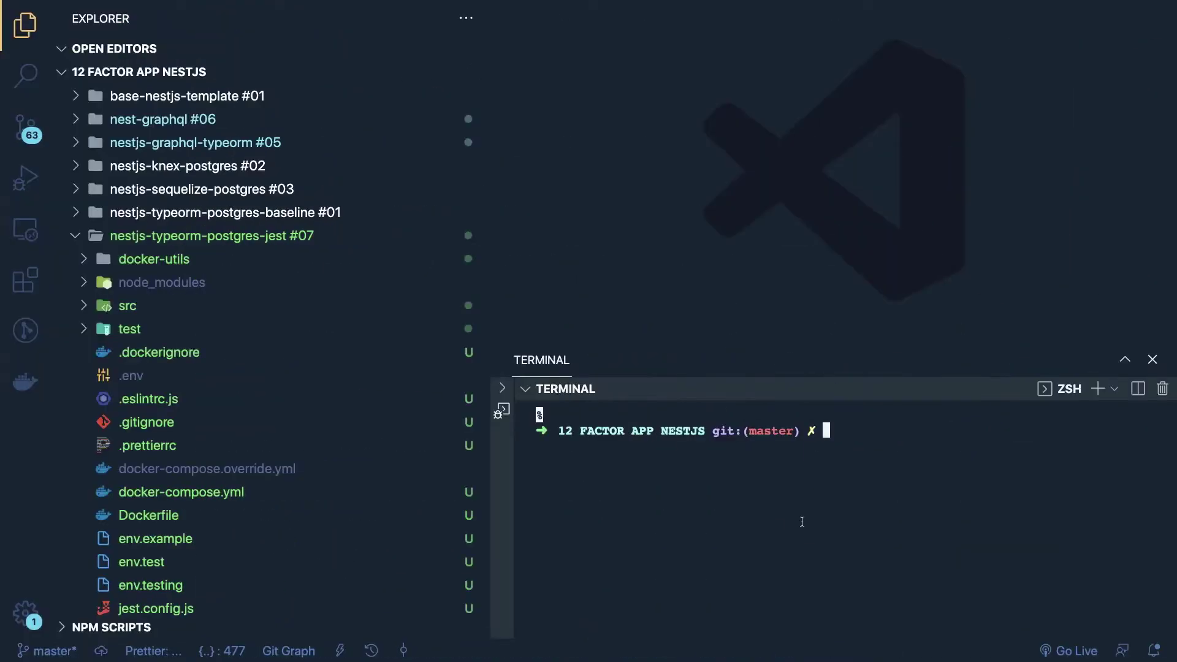
{"action": "key", "text": "Return"}
{"action": "key", "text": "Return"}
{"action": "type", "text": "ls"}
{"action": "key", "text": "Return"}
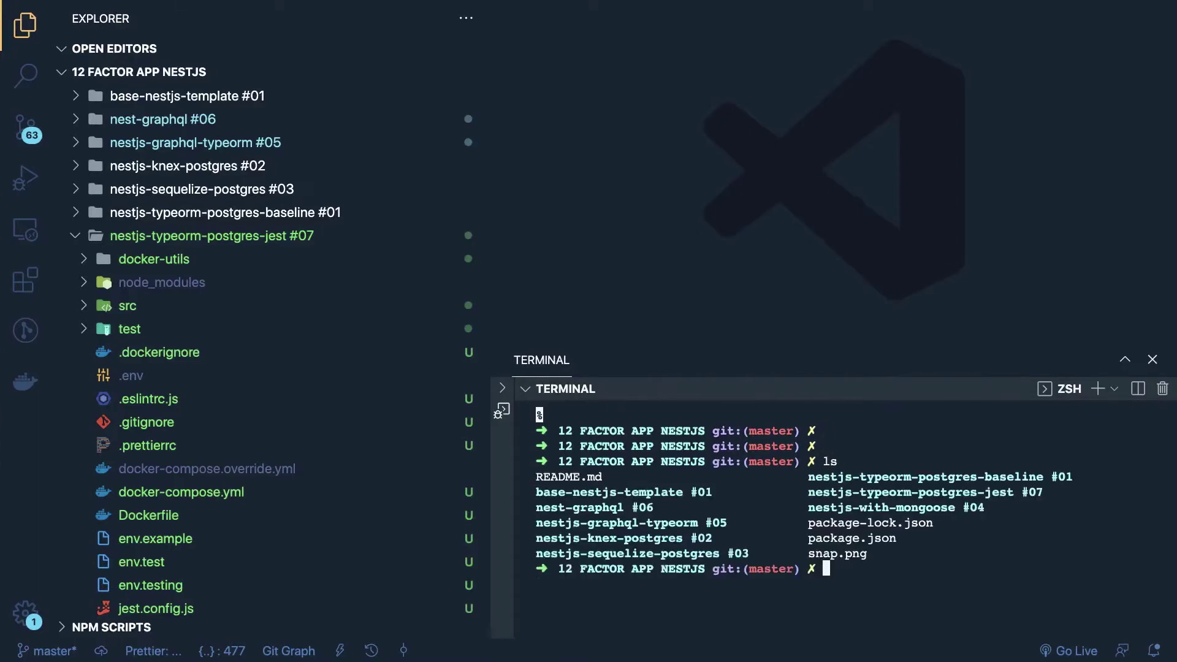
Remove package-lock.json and package.json from the 12 FACTOR APP NESTJS root folder with rm.
{"action": "type", "text": "rm"}
{"action": "double_click", "coordinate": [844, 522]}
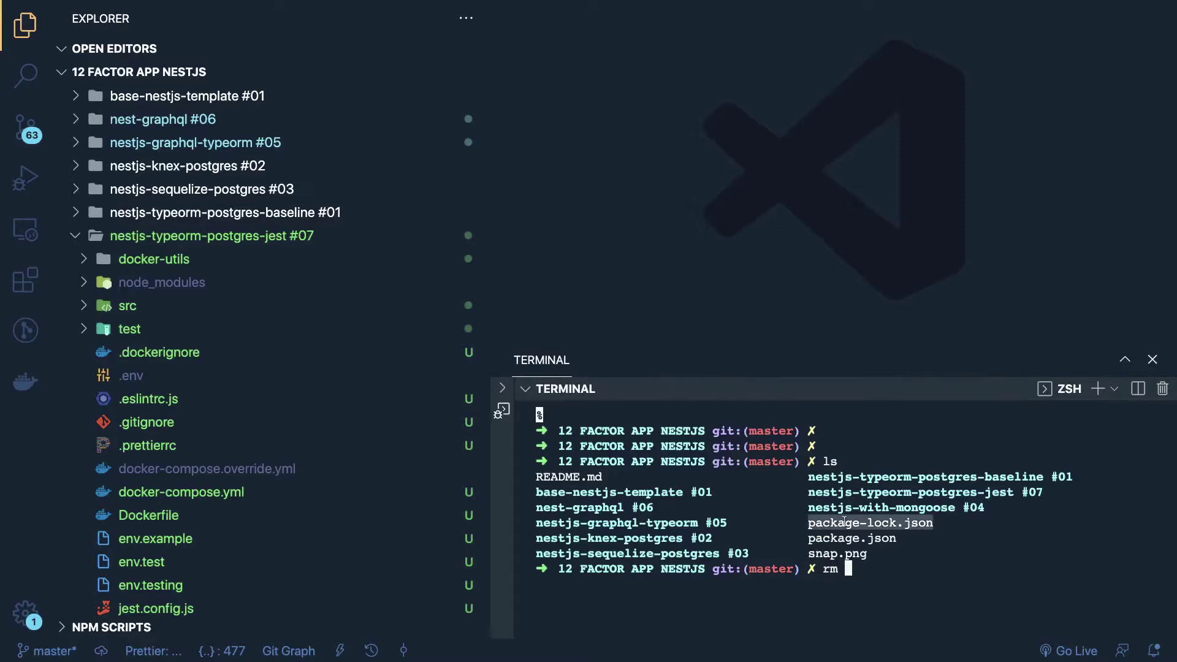
{"action": "key", "text": "super+v"}
{"action": "double_click", "coordinate": [830, 538]}
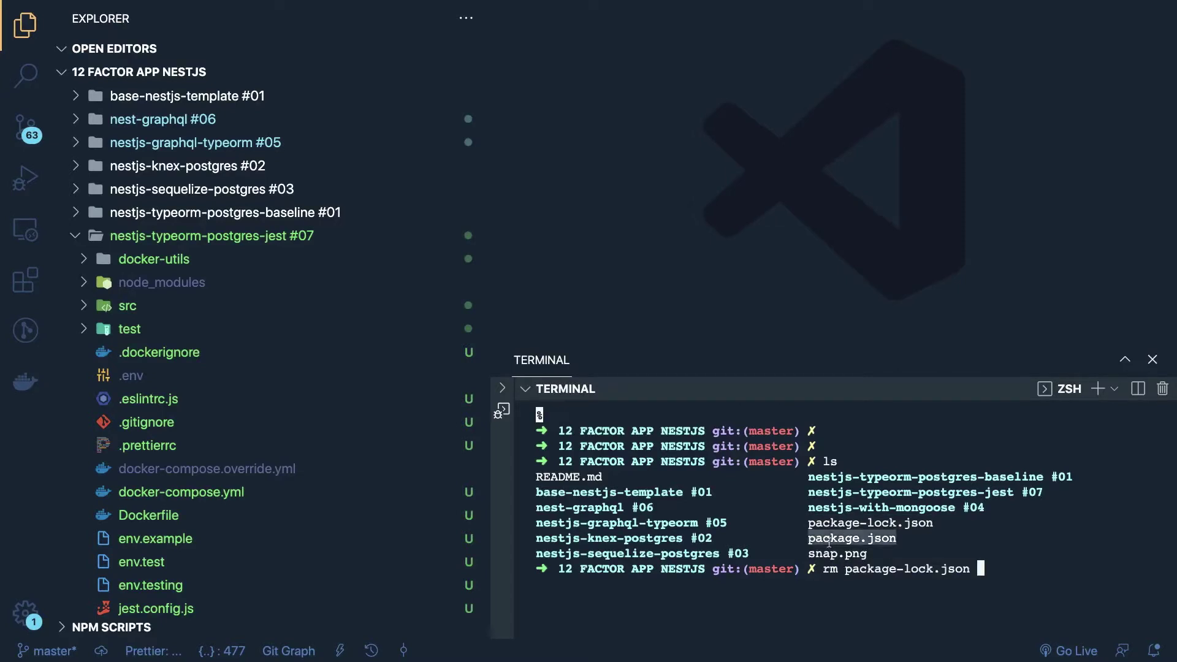
{"action": "key", "text": "super+v"}
{"action": "key", "text": "Return"}
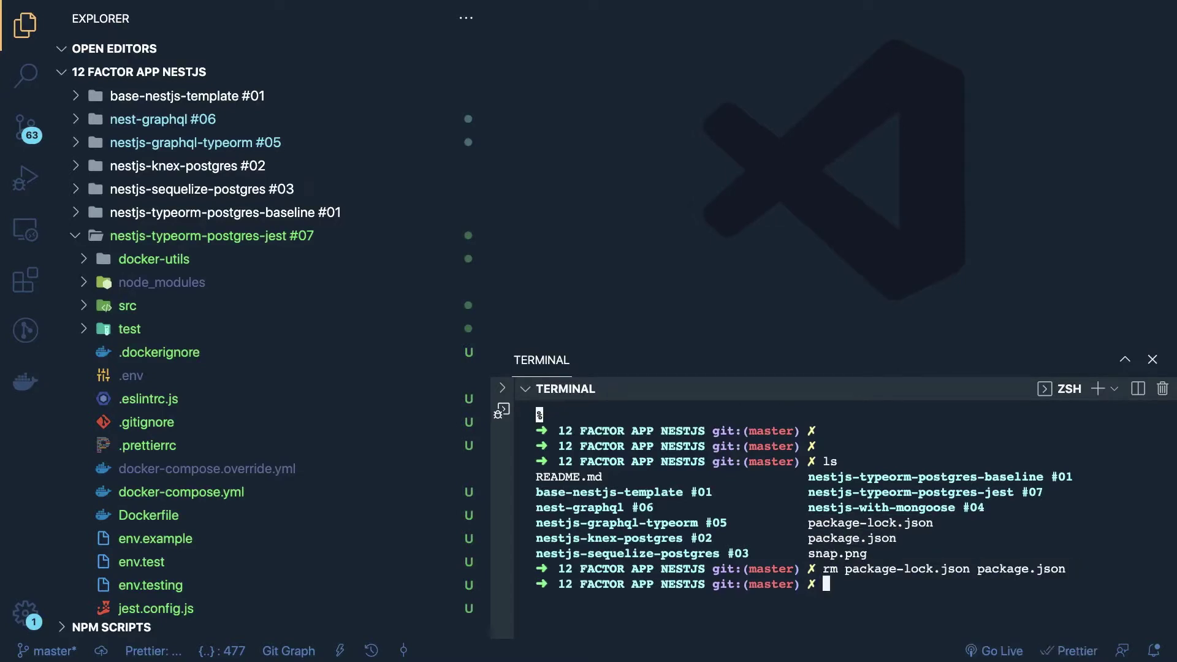
Create a directory named clone in the root folder and change into it.
{"action": "type", "text": "mkdir clone"}
{"action": "key", "text": "Return"}
{"action": "type", "text": "g"}
{"action": "key", "text": "BackSpace"}
{"action": "key", "text": "BackSpace"}
{"action": "key", "text": "BackSpace"}
{"action": "key", "text": "BackSpace"}
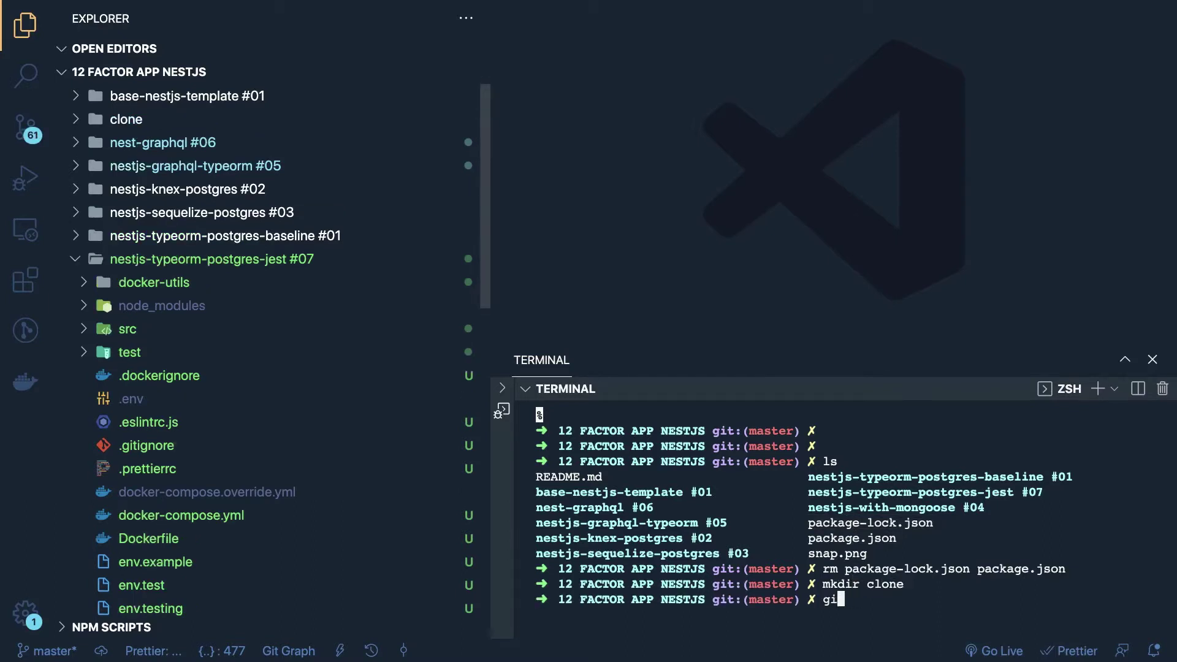
{"action": "type", "text": "cd clo"}
{"action": "key", "text": "Tab"}
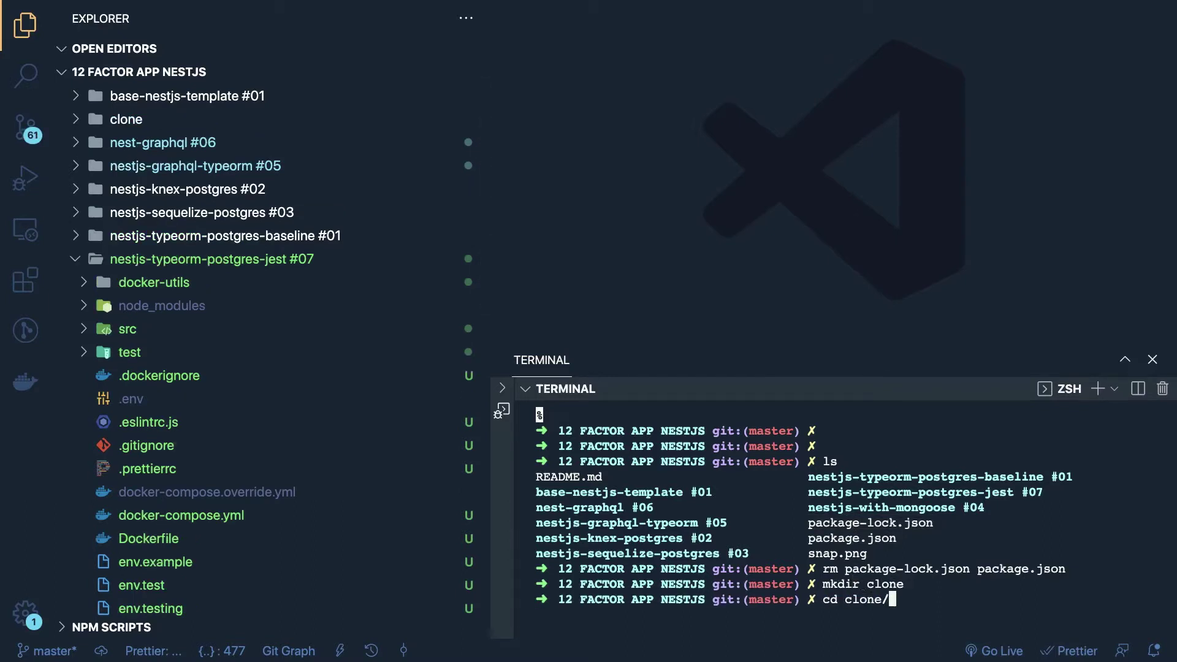
{"action": "key", "text": "Return"}
Try to clone the repository into the clone directory using the clipboard contents.
{"action": "type", "text": "git"}
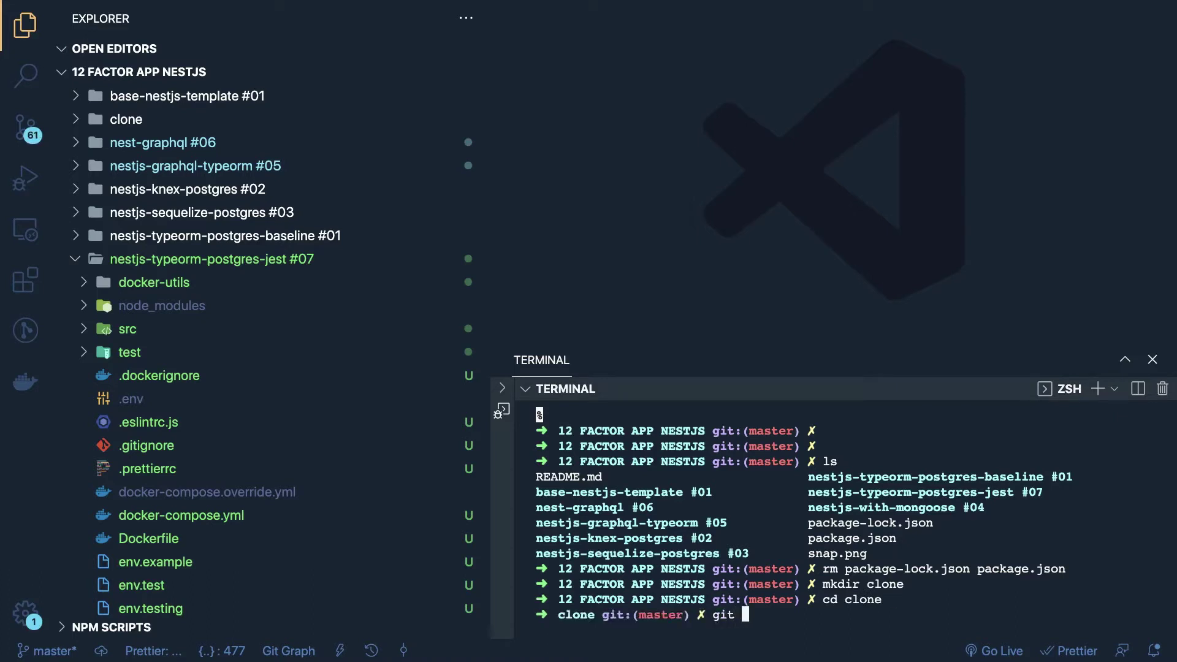
{"action": "type", "text": " cl"}
{"action": "key", "text": "Tab"}
{"action": "key", "text": "BackSpace"}
{"action": "key", "text": "BackSpace"}
{"action": "key", "text": "BackSpace"}
{"action": "key", "text": "BackSpace"}
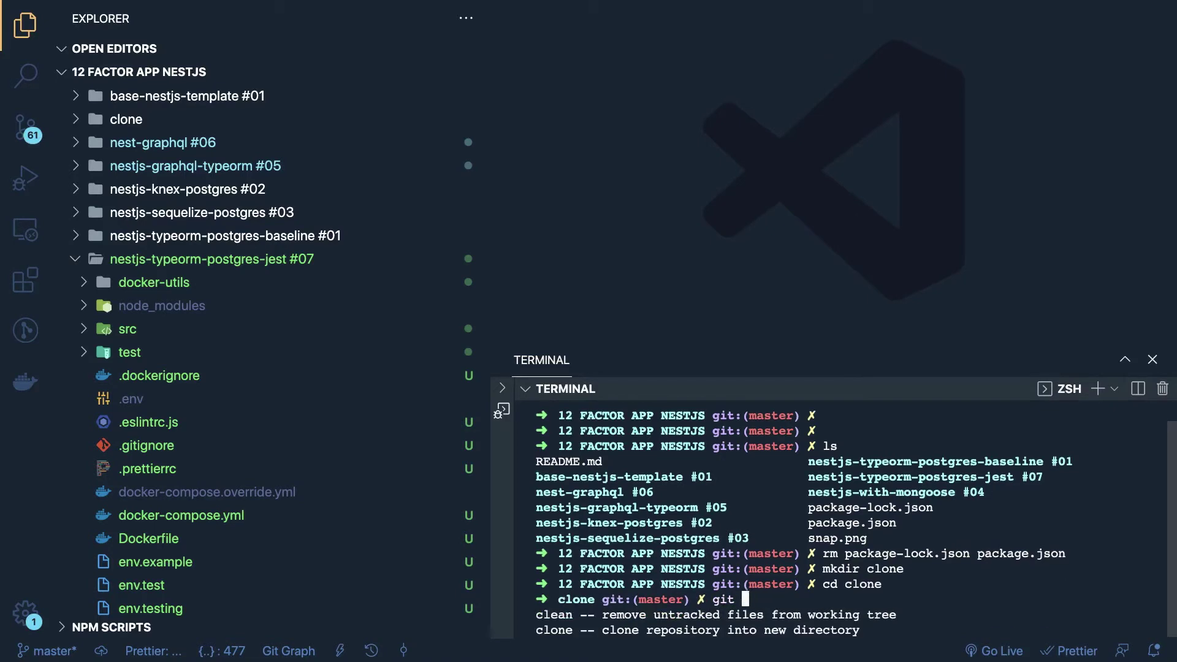
{"action": "type", "text": "t clone"}
{"action": "key", "text": "Tab"}
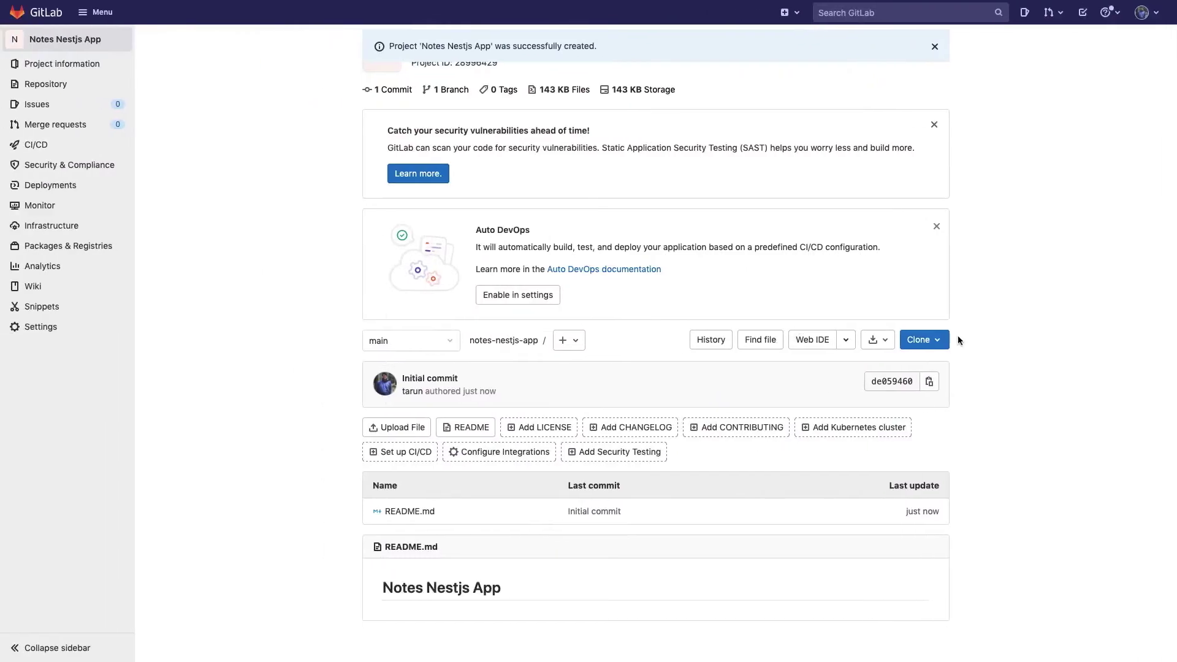
Copy the SSH clone URL of notes-nestjs-app from GitLab and clone that repository into the clone directory.
{"action": "left_click", "coordinate": [941, 340]}
{"action": "left_click", "coordinate": [931, 381]}
{"action": "key", "text": "ctrl+Right"}
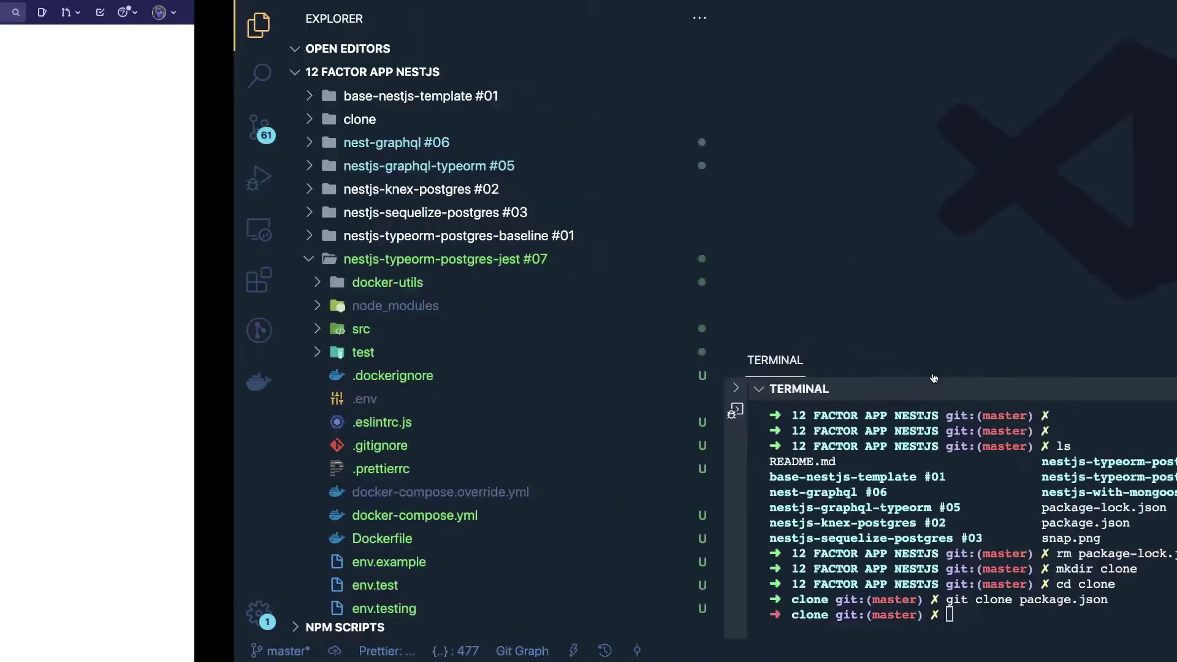
{"action": "type", "text": "git clone"}
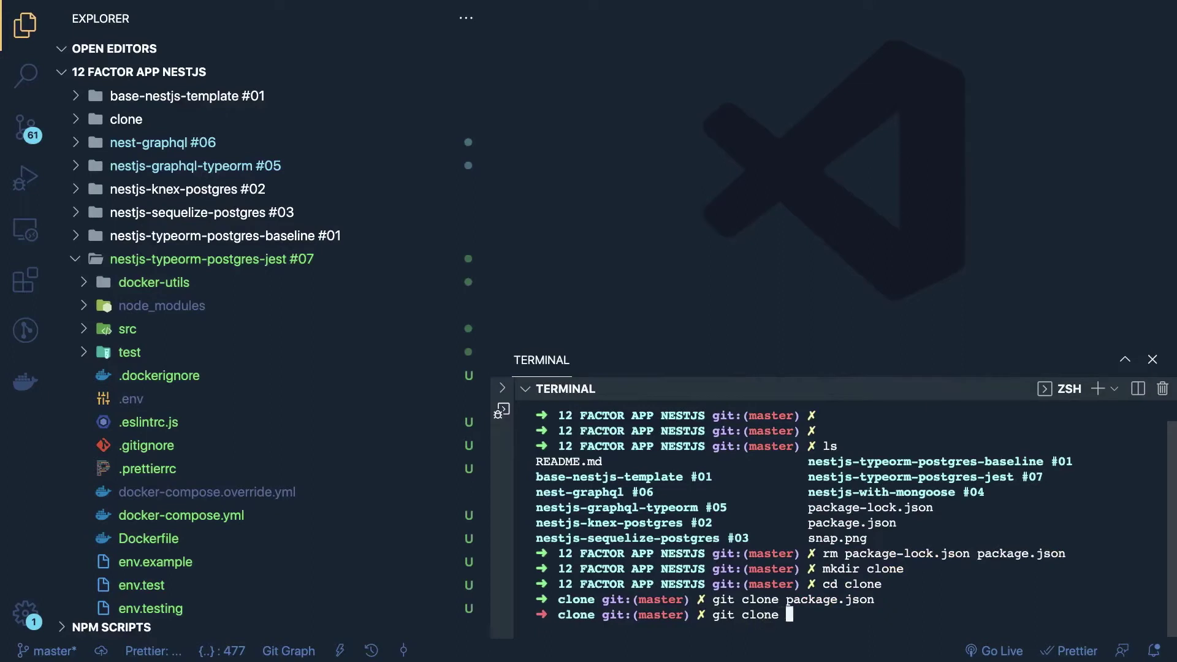
{"action": "key", "text": "super+v"}
{"action": "key", "text": "Return"}
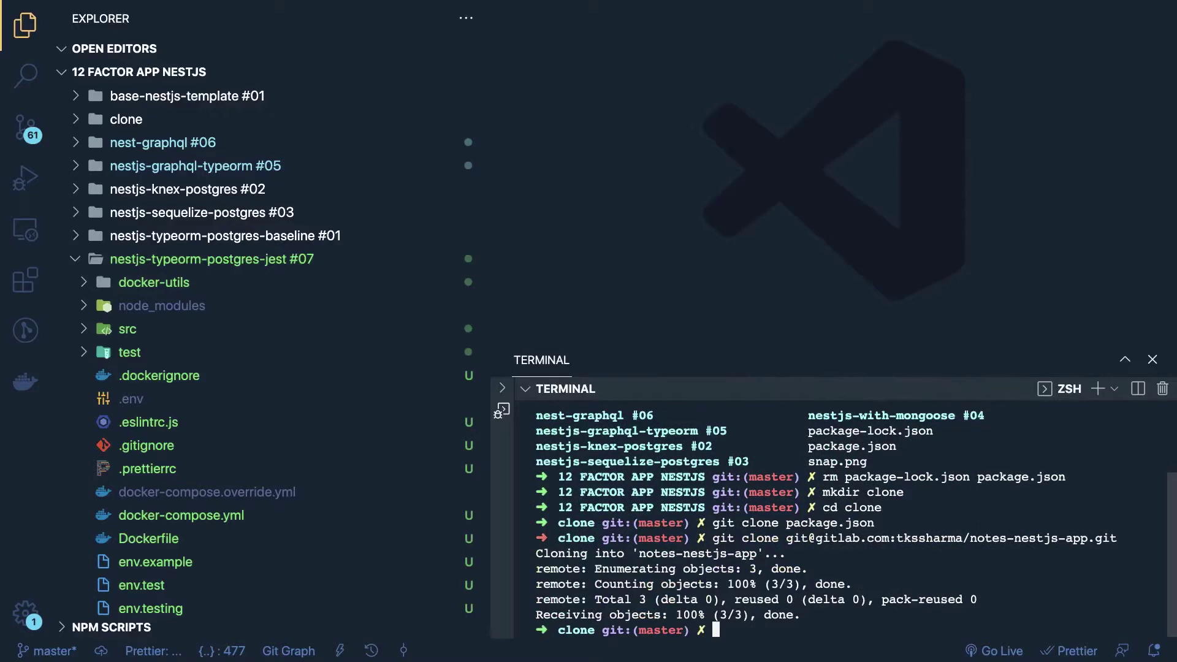
Change into the cloned notes-nestjs-app directory and list its files.
{"action": "key", "text": "Return"}
{"action": "key", "text": "Return"}
{"action": "type", "text": "cd n"}
{"action": "key", "text": "Tab"}
{"action": "key", "text": "Return"}
{"action": "key", "text": "Return"}
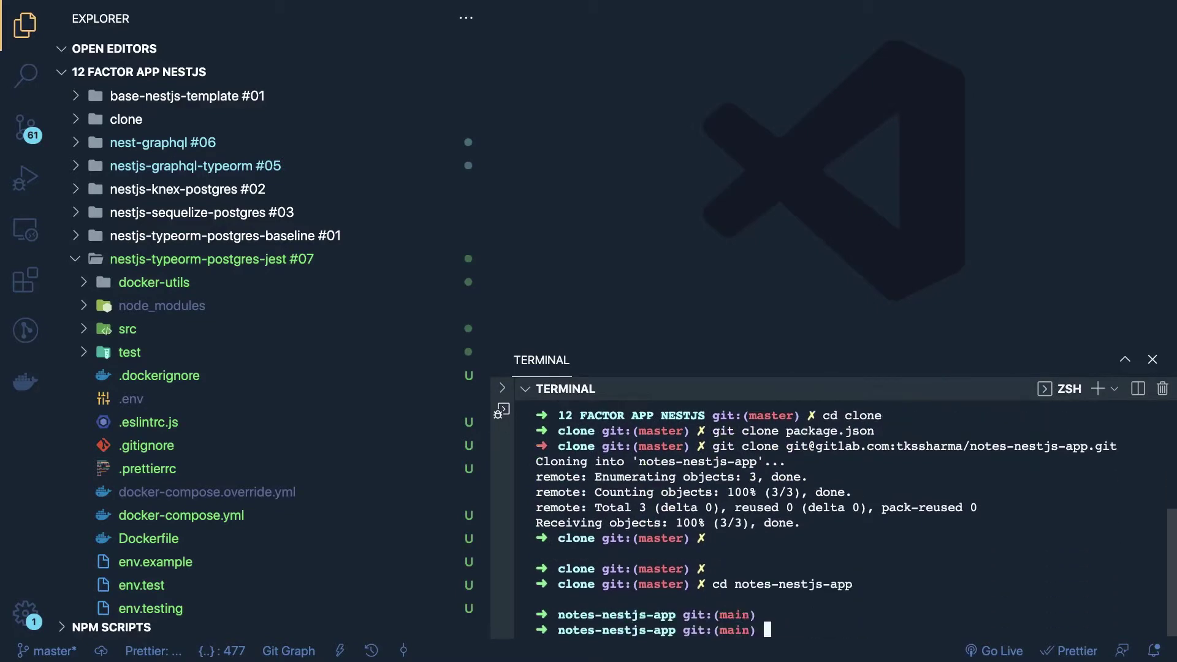
{"action": "type", "text": "ls"}
{"action": "key", "text": "Return"}
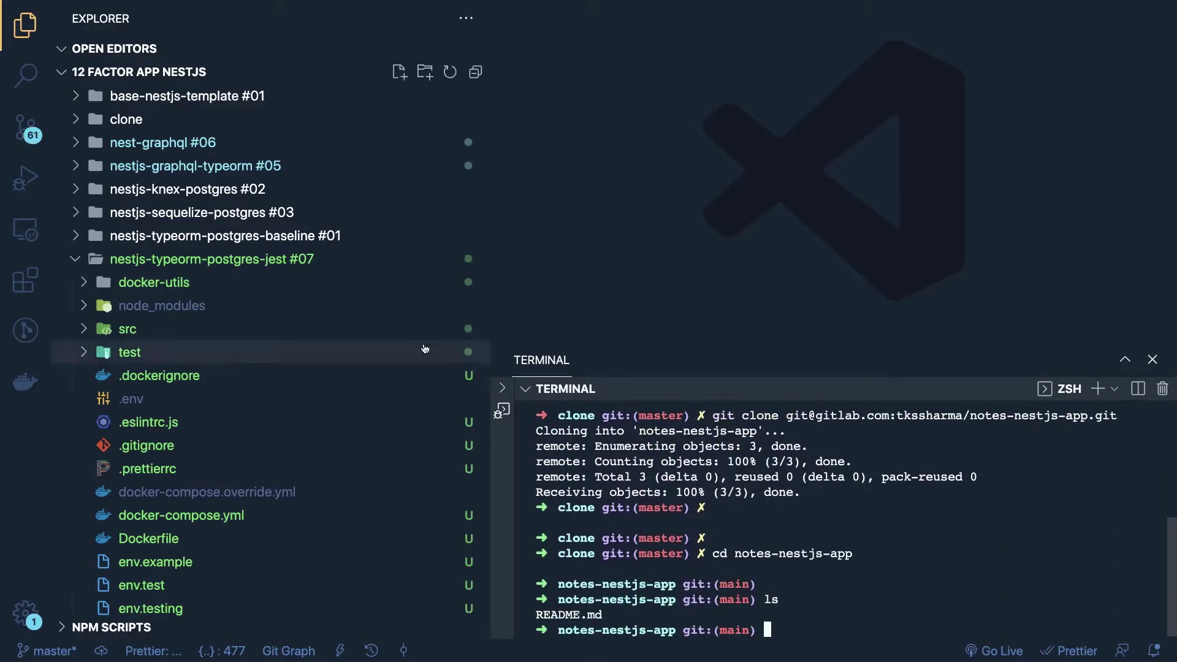
Look over the project folders in the file tree and move the terminal up two levels to 12 FACTOR APP NESTJS.
{"action": "left_click", "coordinate": [198, 267]}
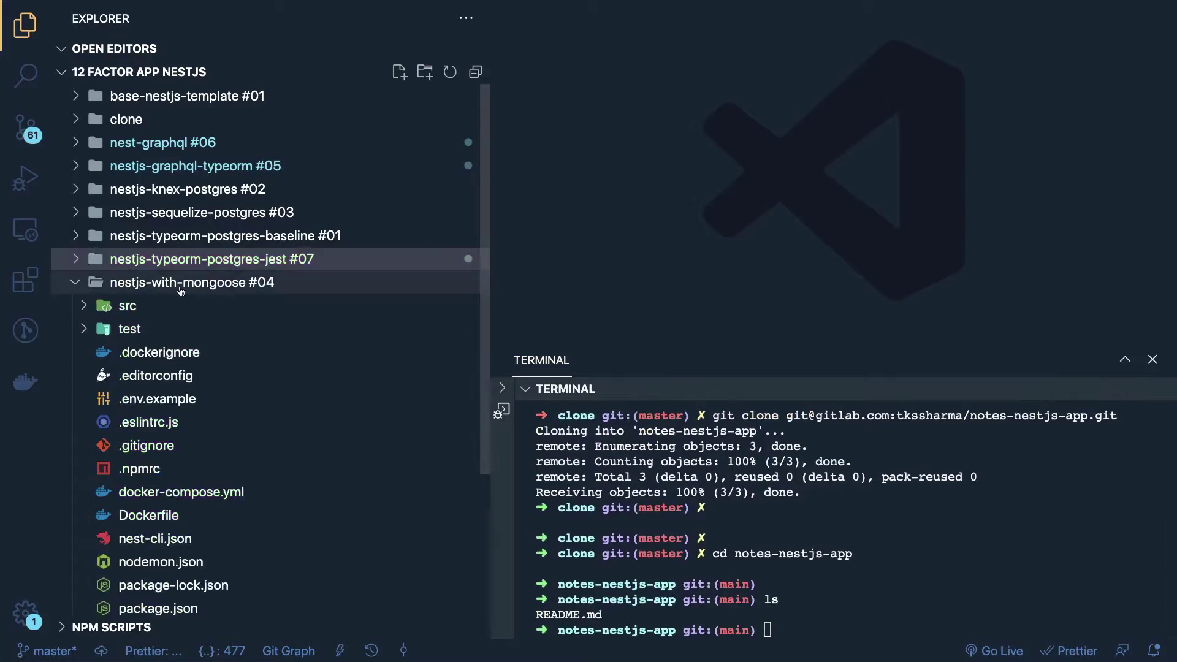
{"action": "left_click", "coordinate": [181, 289]}
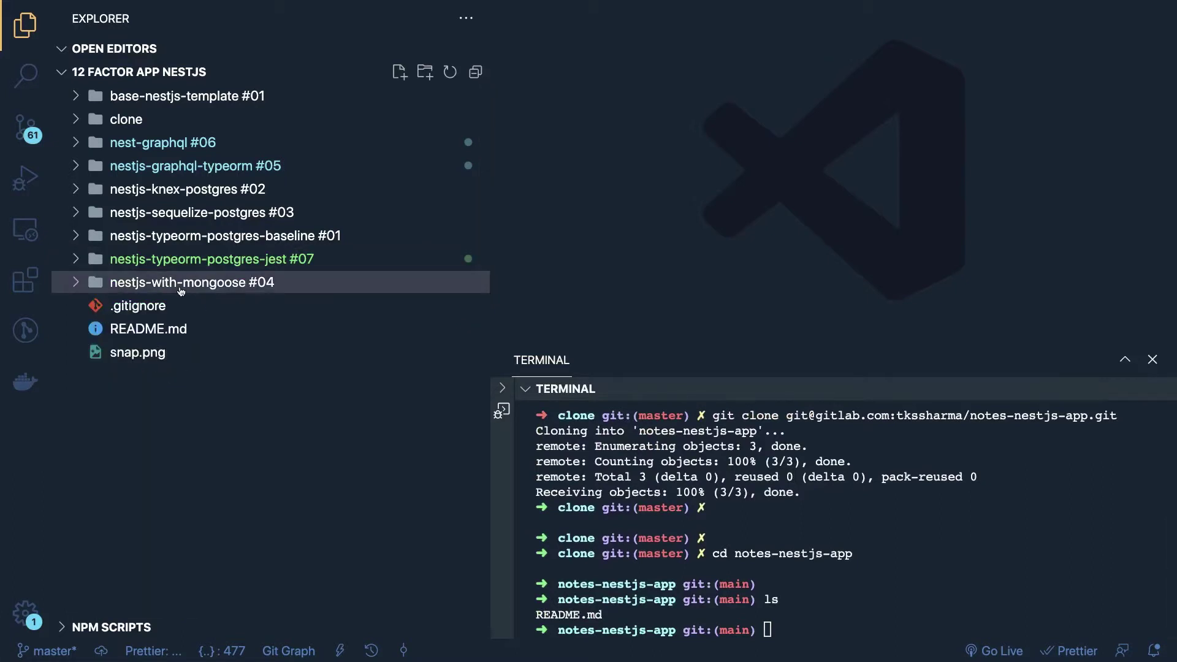
{"action": "type", "text": "cd .."}
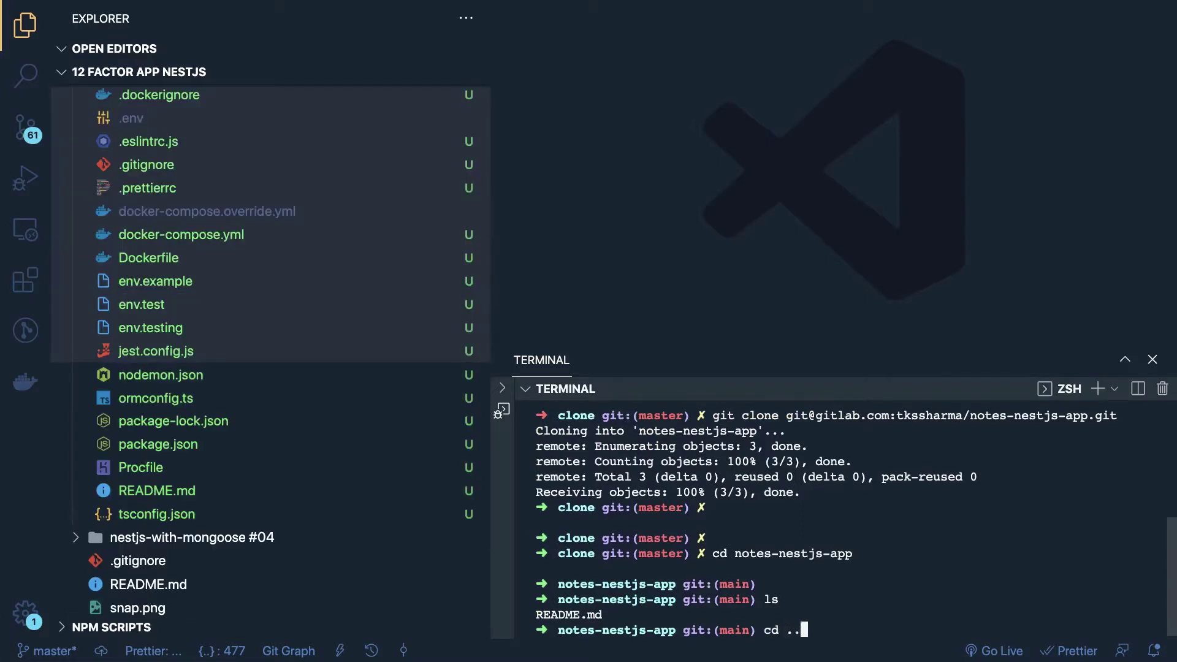
{"action": "key", "text": "Return"}
{"action": "type", "text": "cd ."}
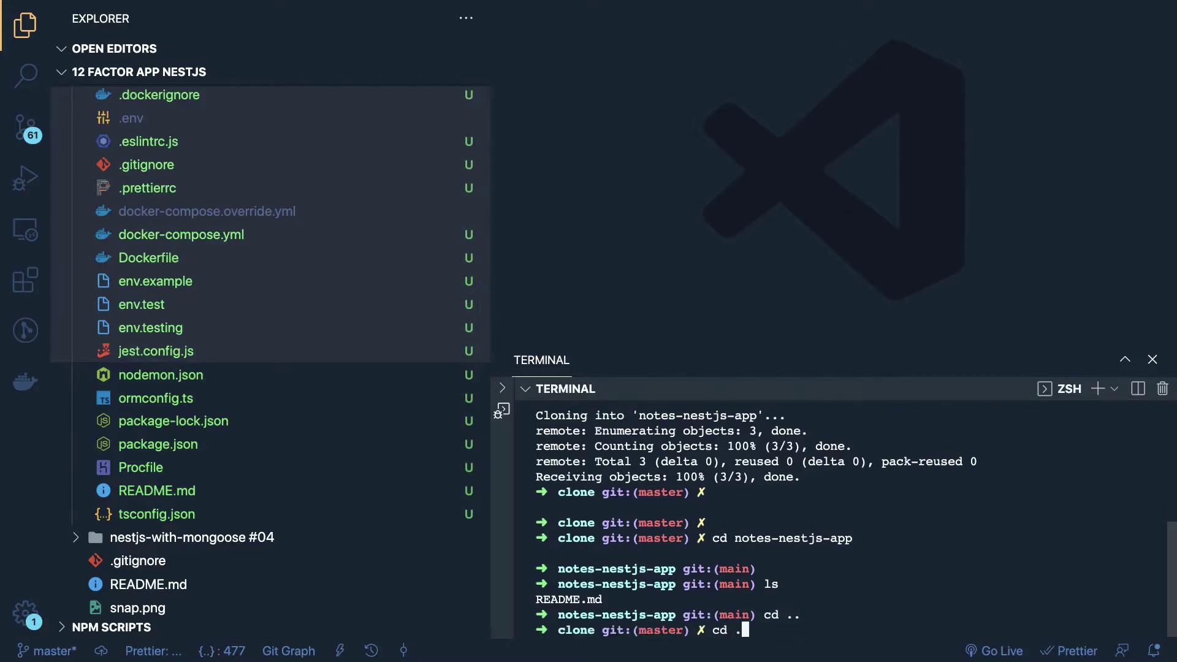
{"action": "type", "text": "."}
{"action": "key", "text": "Return"}
Change the terminal's working directory to nestjs-typeorm-postgres-jest #07.
{"action": "type", "text": "cd"}
{"action": "key", "text": "Tab"}
{"action": "key", "text": "Tab"}
{"action": "key", "text": "Tab"}
{"action": "key", "text": "Tab"}
{"action": "key", "text": "Tab"}
{"action": "key", "text": "Tab"}
{"action": "key", "text": "Tab"}
{"action": "key", "text": "Tab"}
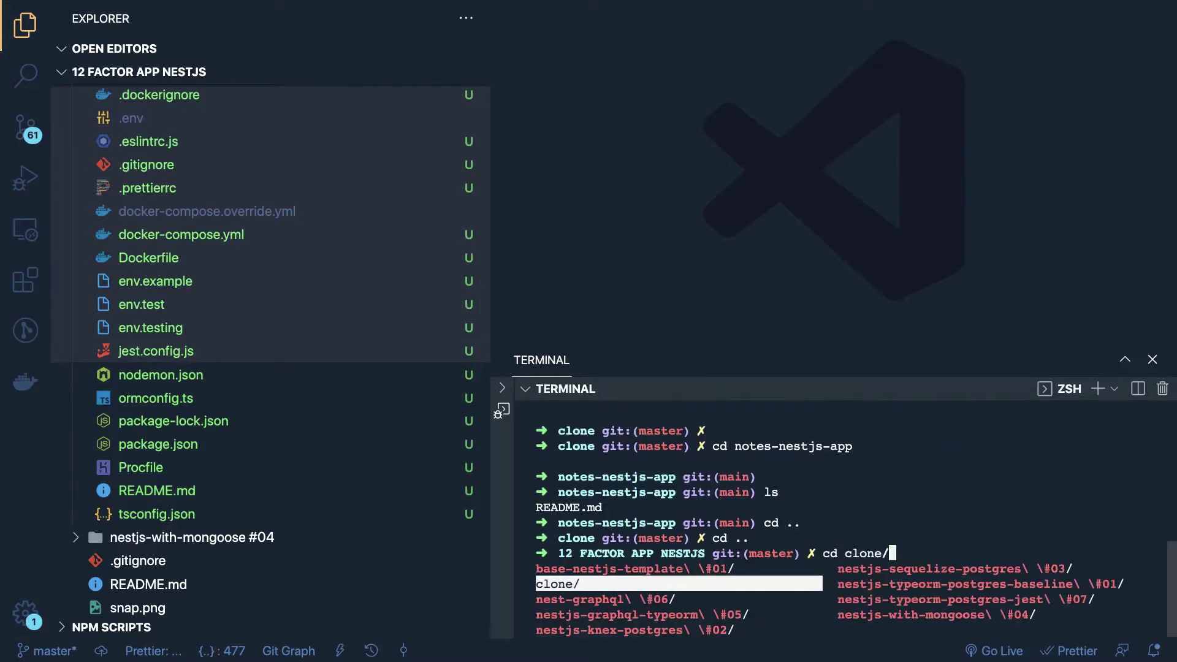
{"action": "key", "text": "Tab"}
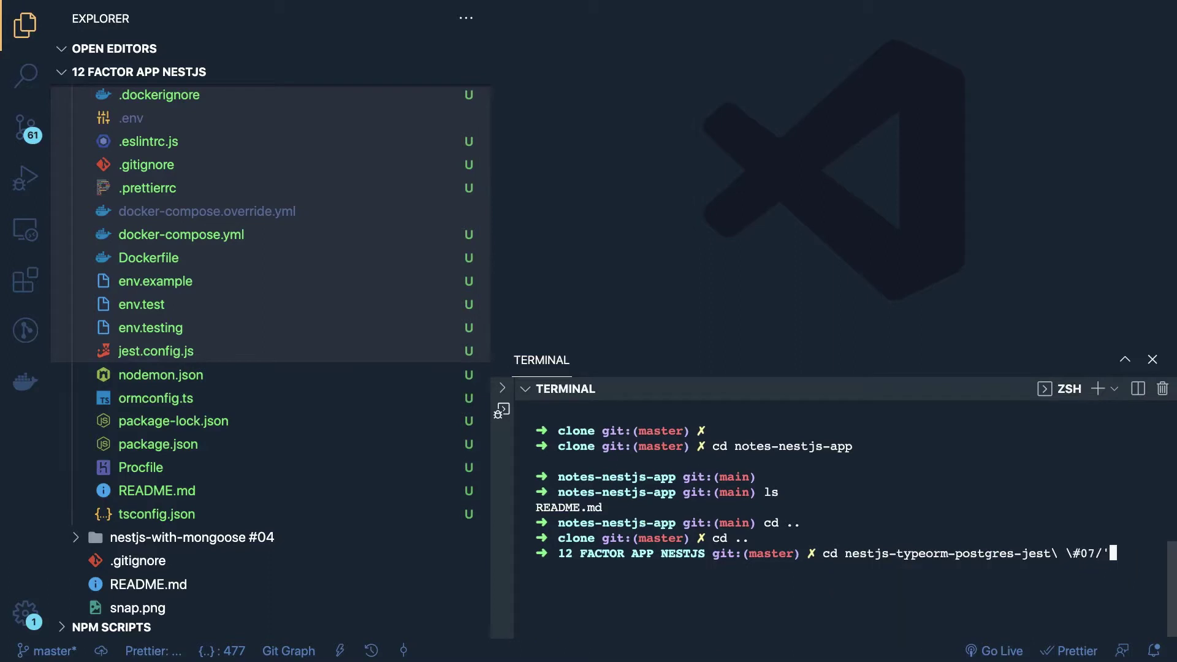
{"action": "type", "text": "''''"}
{"action": "key", "text": "BackSpace"}
{"action": "key", "text": "BackSpace"}
{"action": "key", "text": "BackSpace"}
{"action": "key", "text": "BackSpace"}
{"action": "key", "text": "Return"}
{"action": "key", "text": "Return"}
{"action": "key", "text": "Return"}
{"action": "key", "text": "Return"}
{"action": "key", "text": "Return"}
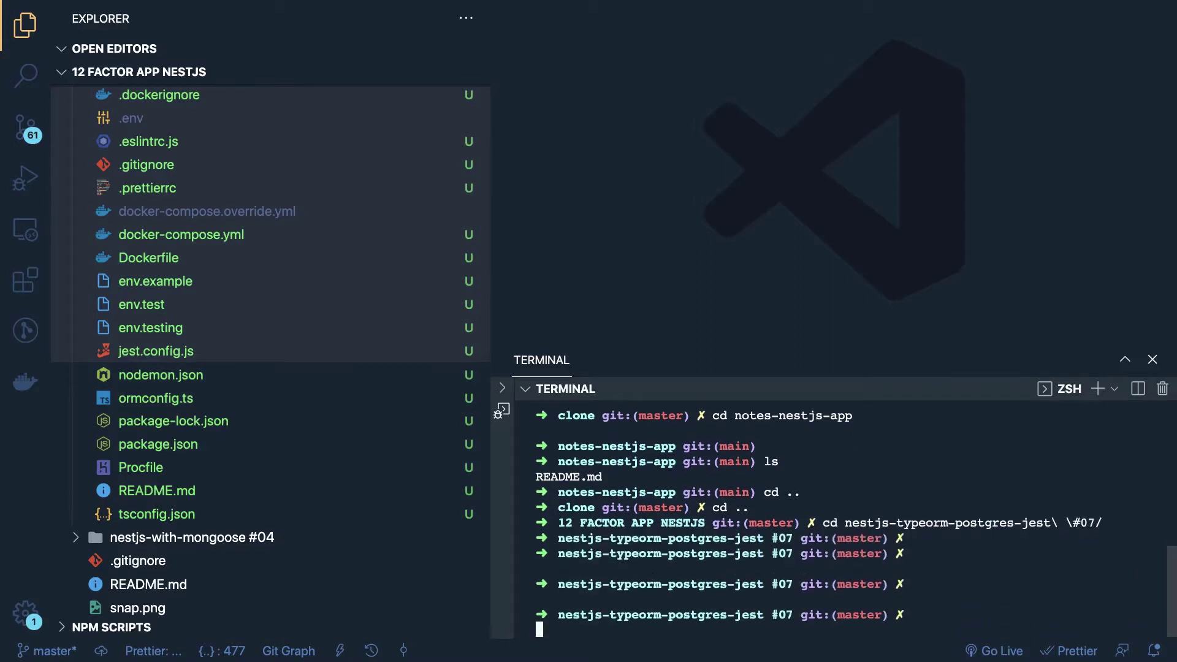
Initialize a Git repository in the nestjs-typeorm-postgres-jest #07 folder.
{"action": "type", "text": "git init"}
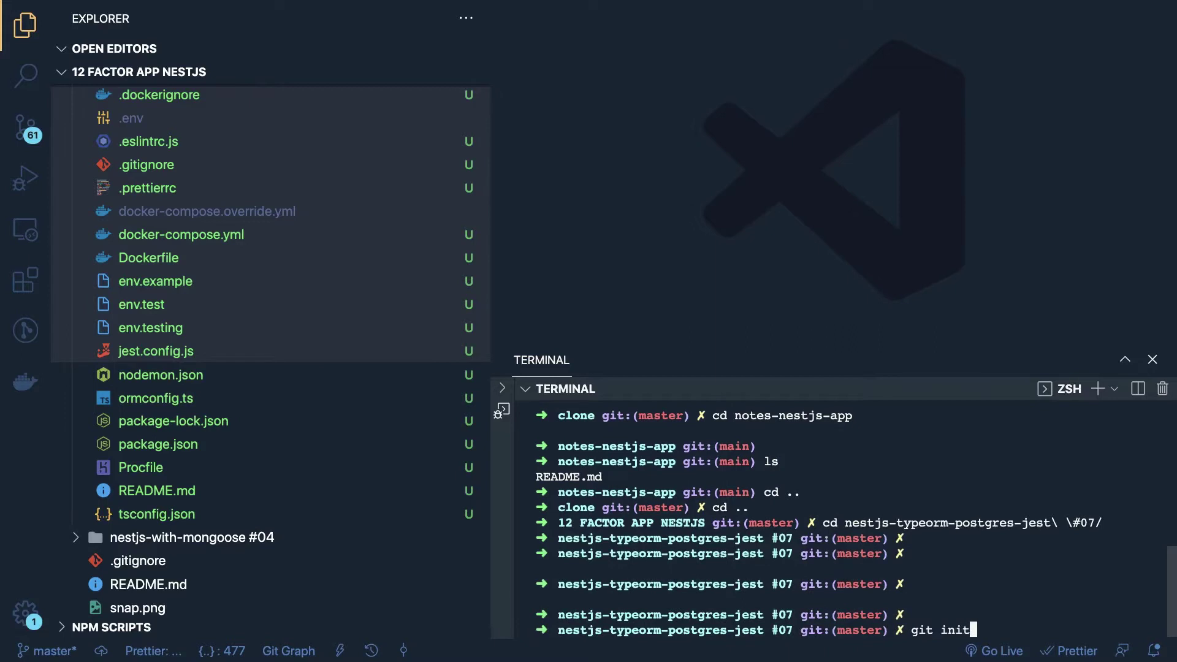
{"action": "key", "text": "Return"}
{"action": "key", "text": "Return"}
Copy the notes-nestjs-app repository's SSH clone URL from GitLab and add it as the origin remote of the local project.
{"action": "type", "text": "git"}
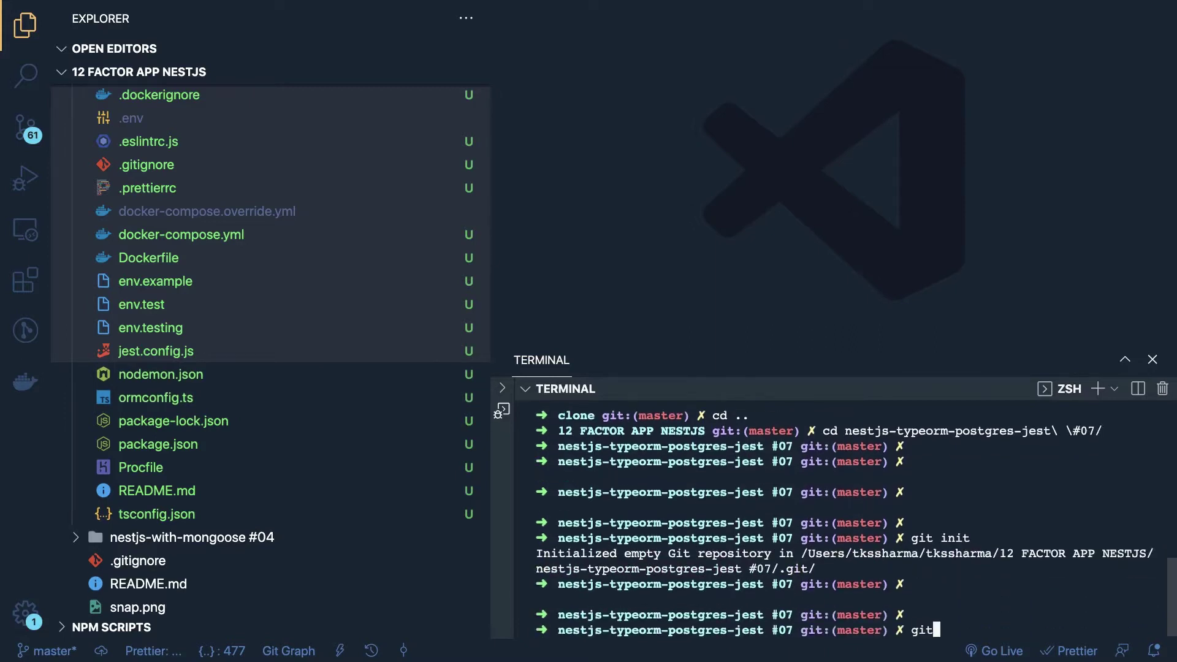
{"action": "type", "text": " remote add origin"}
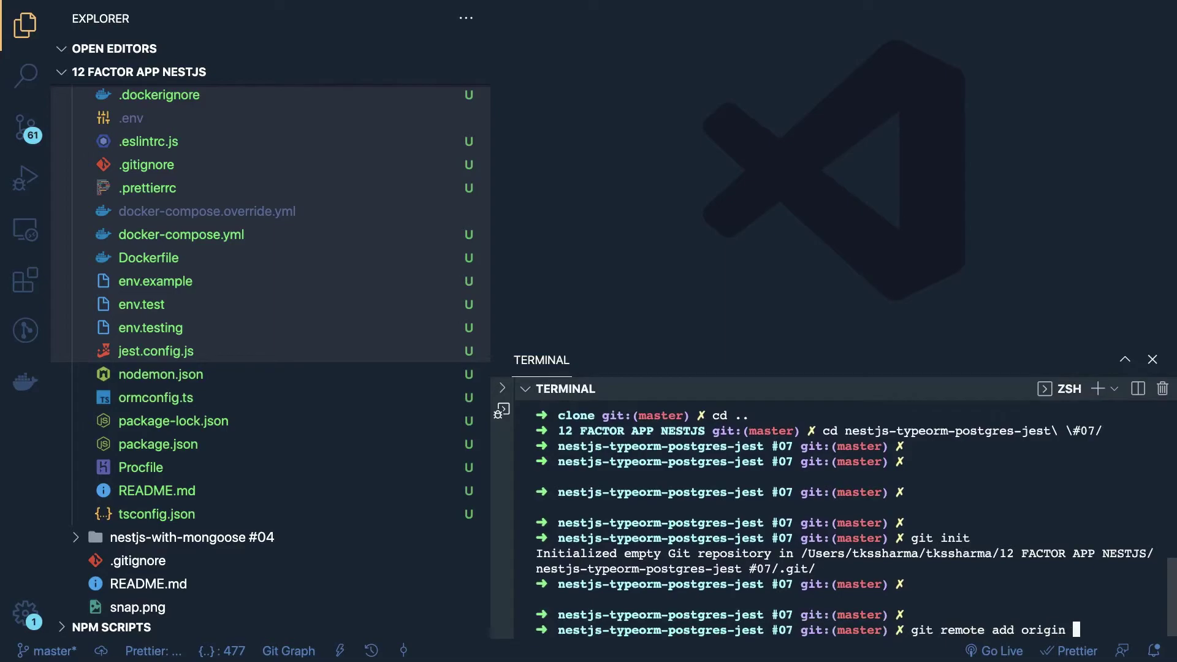
{"action": "key", "text": "ctrl+Up"}
{"action": "key", "text": "Escape"}
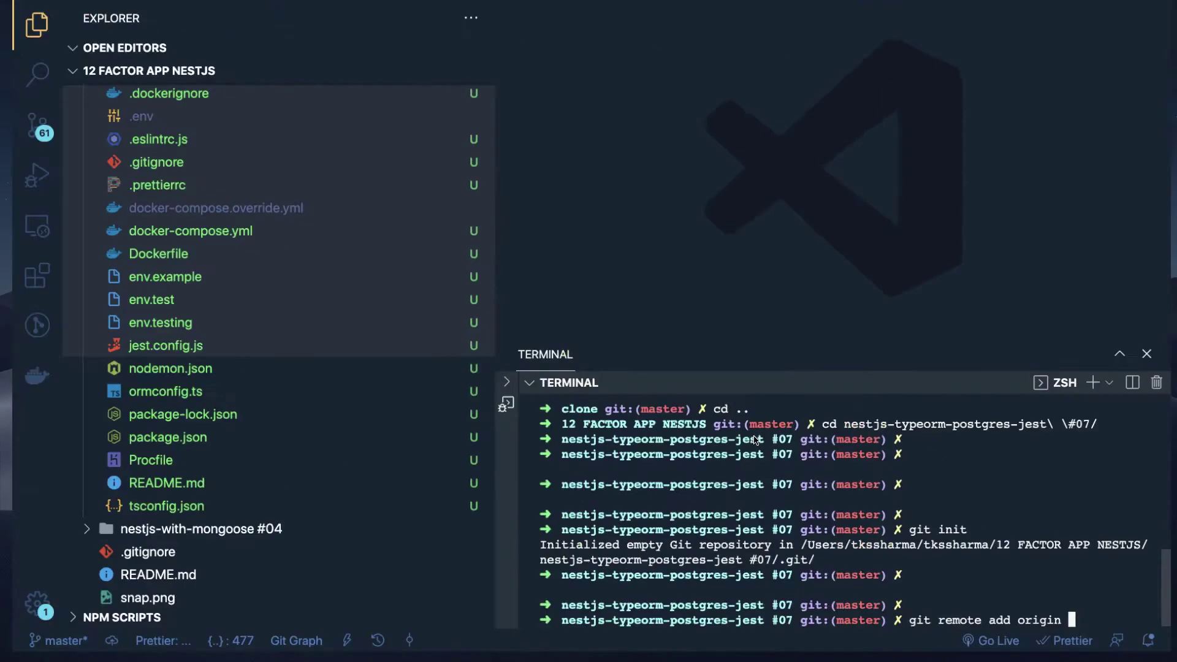
{"action": "key", "text": "ctrl+Left"}
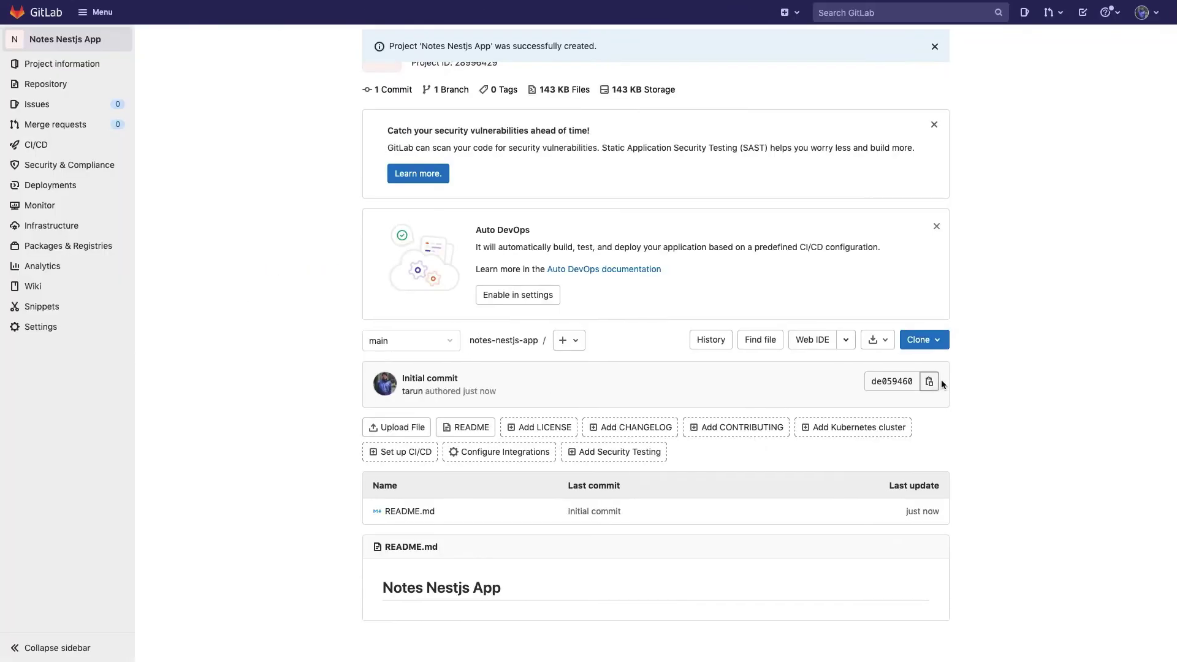
{"action": "left_click", "coordinate": [930, 383]}
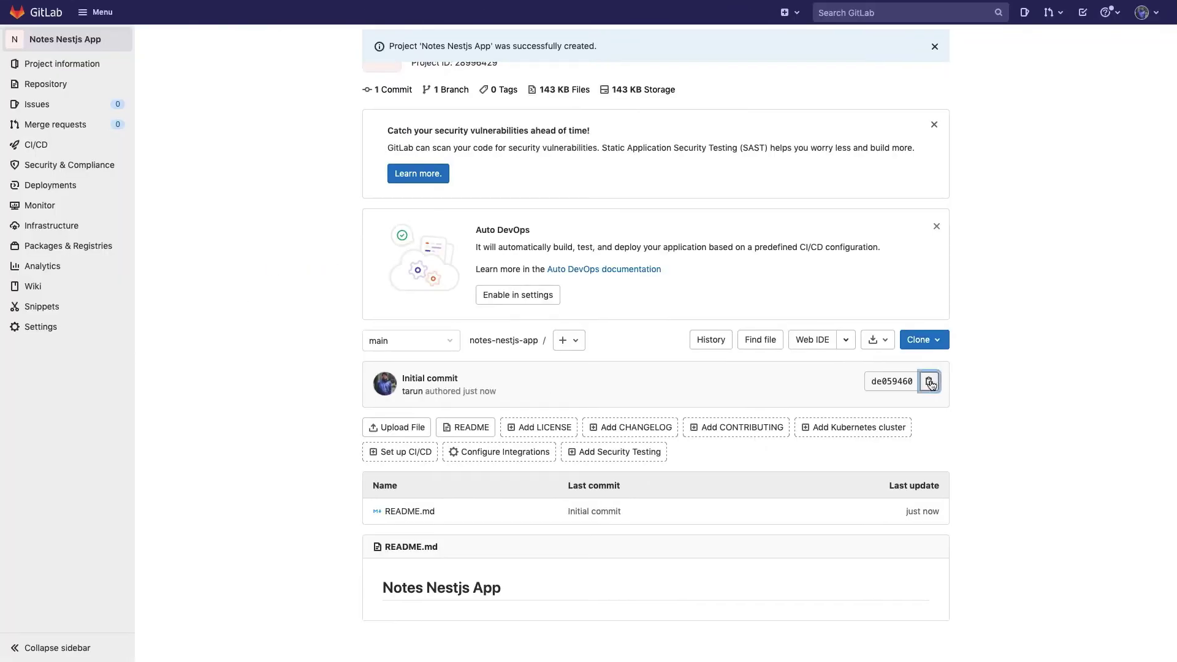
{"action": "left_click", "coordinate": [930, 341]}
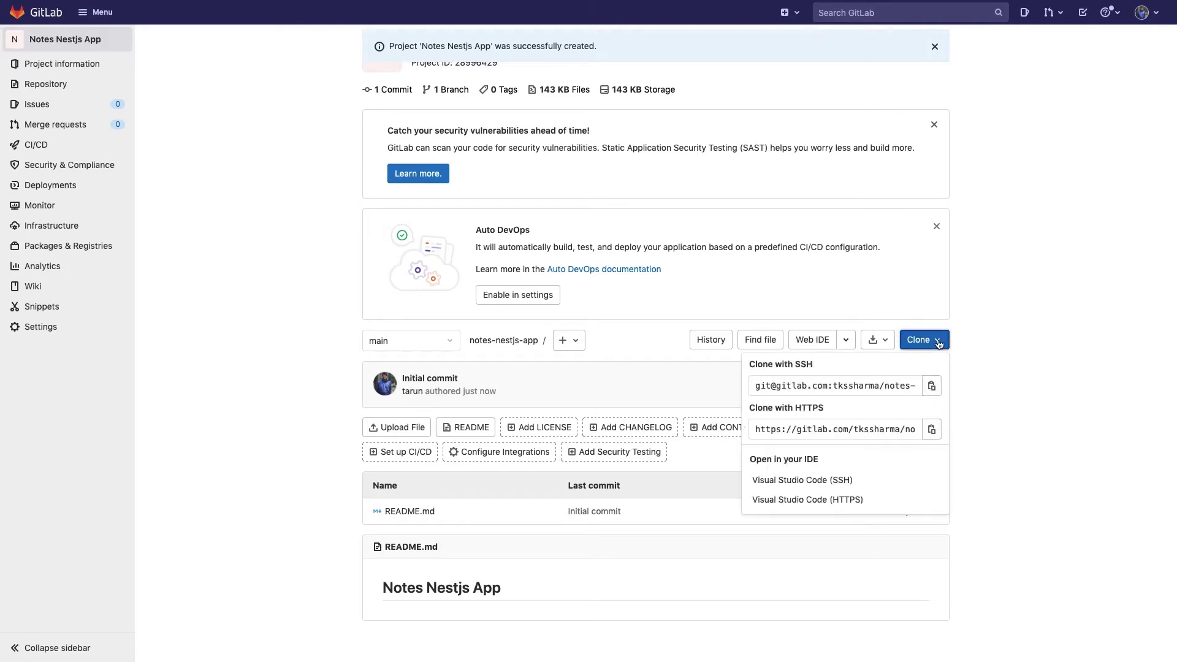
{"action": "left_click", "coordinate": [933, 385]}
{"action": "scroll", "coordinate": [988, 373], "scroll_direction": "down", "scroll_amount": 1}
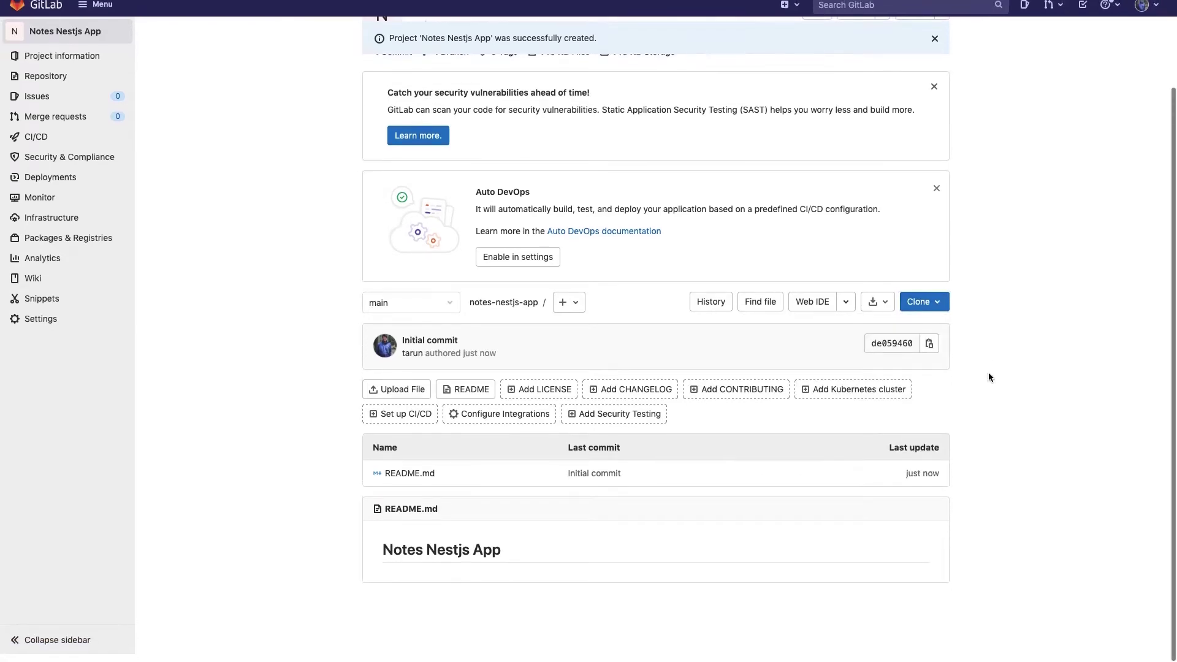
{"action": "left_click", "coordinate": [937, 309]}
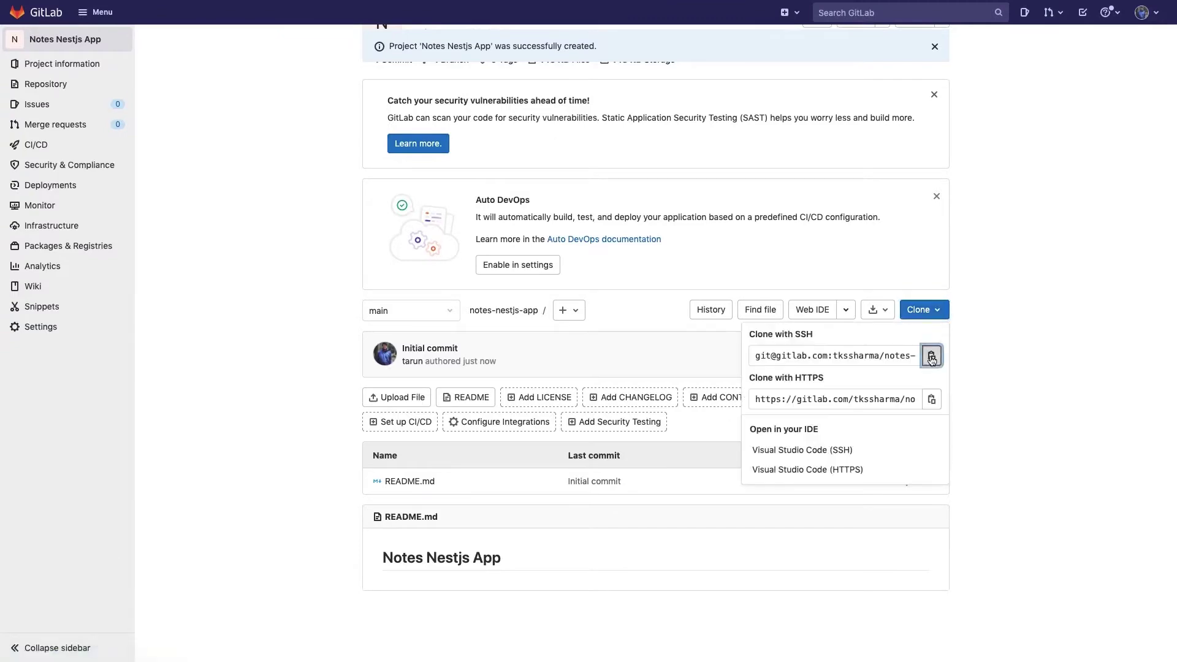
{"action": "left_click", "coordinate": [933, 386]}
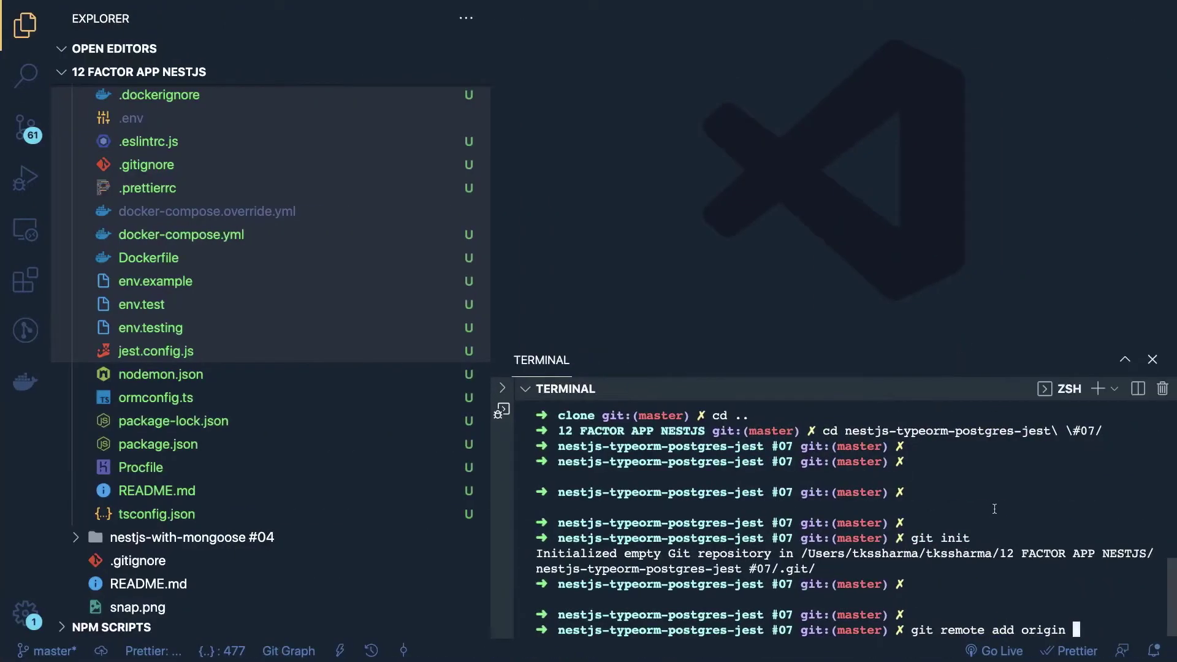
{"action": "key", "text": "super+v"}
{"action": "key", "text": "Return"}
Check the local repository's Git status and review its untracked files.
{"action": "type", "text": "g"}
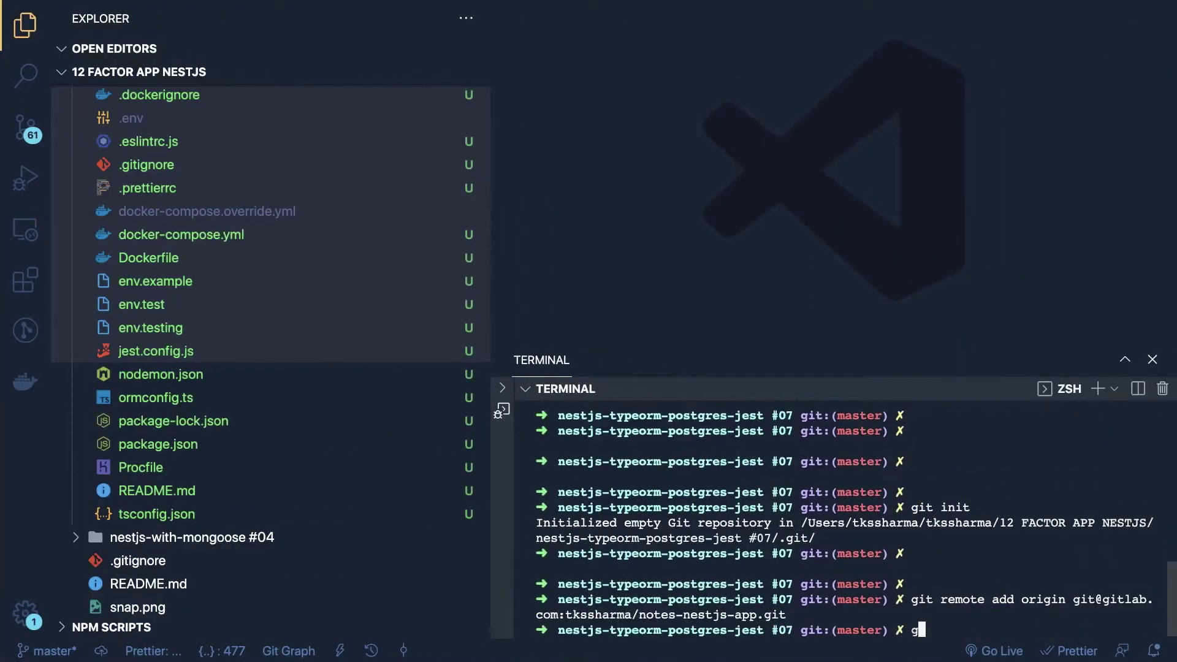
{"action": "type", "text": "it status"}
{"action": "key", "text": "Return"}
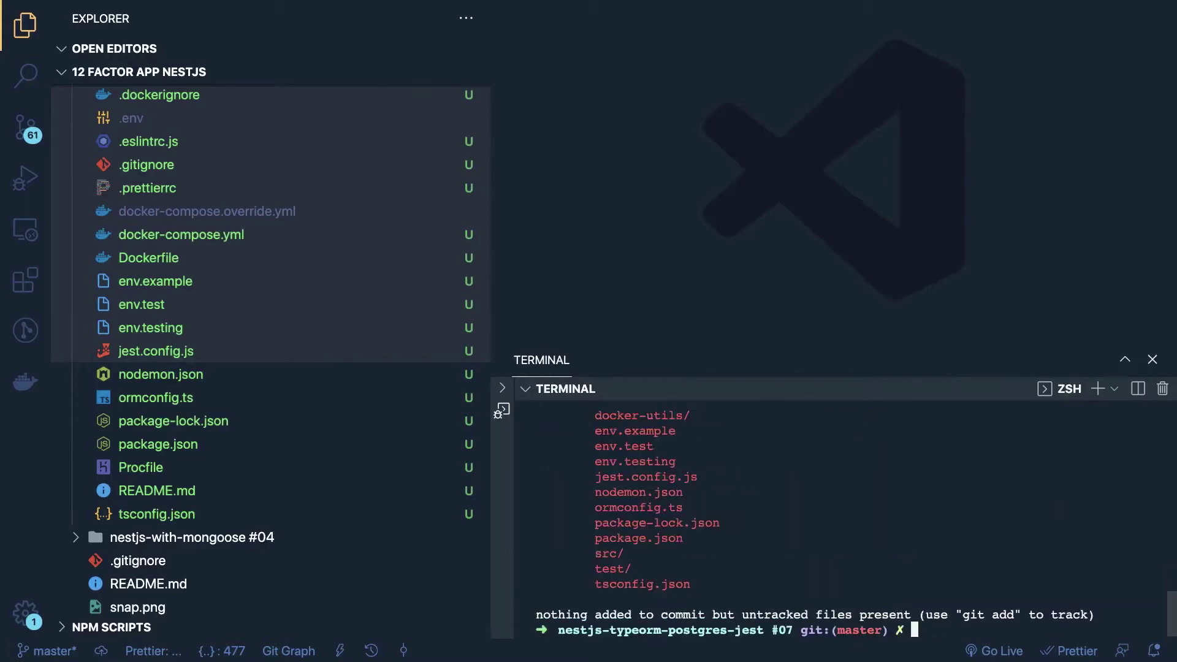
{"action": "scroll", "coordinate": [846, 522], "scroll_direction": "up", "scroll_amount": 5}
{"action": "scroll", "coordinate": [846, 521], "scroll_direction": "down", "scroll_amount": 5}
Stage all project files and commit them with the message "baseline".
{"action": "type", "text": "git add ."}
{"action": "key", "text": "Return"}
{"action": "type", "text": "git"}
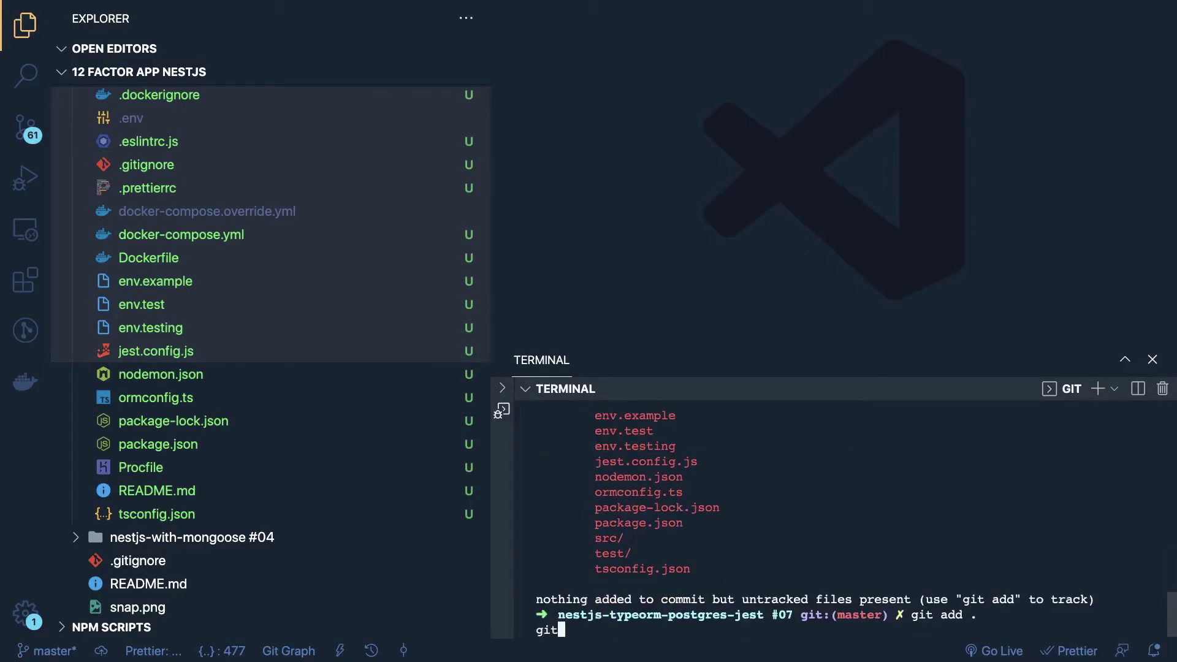
{"action": "type", "text": " commit -m \""}
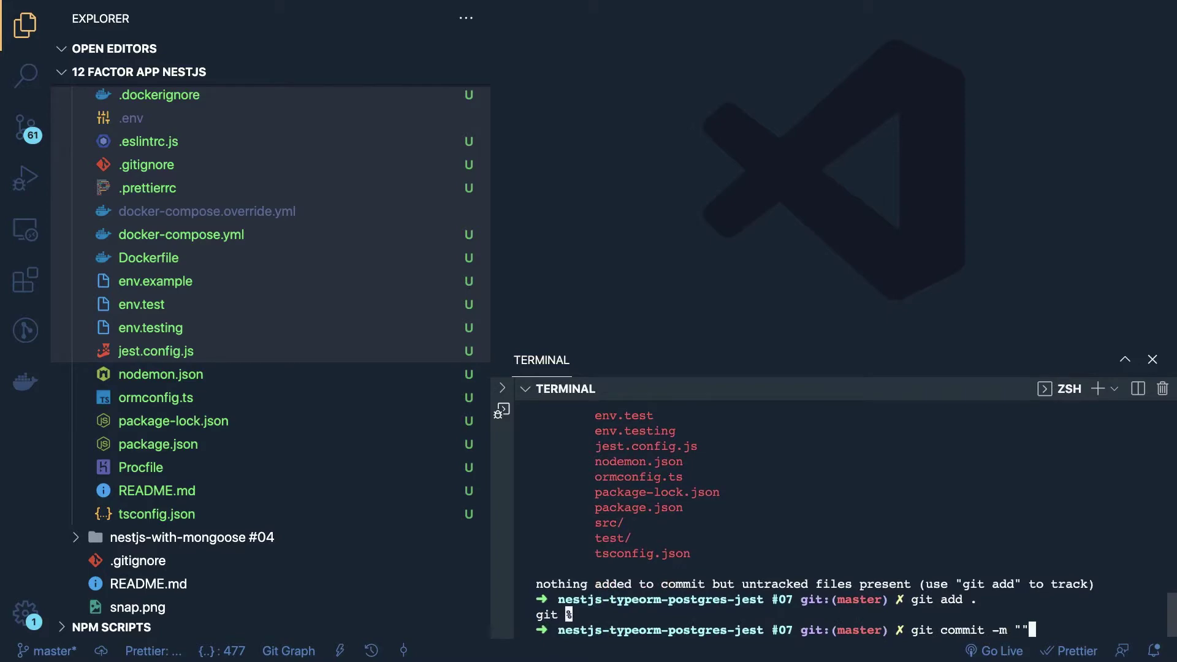
{"action": "type", "text": "baseline"}
{"action": "key", "text": "Return"}
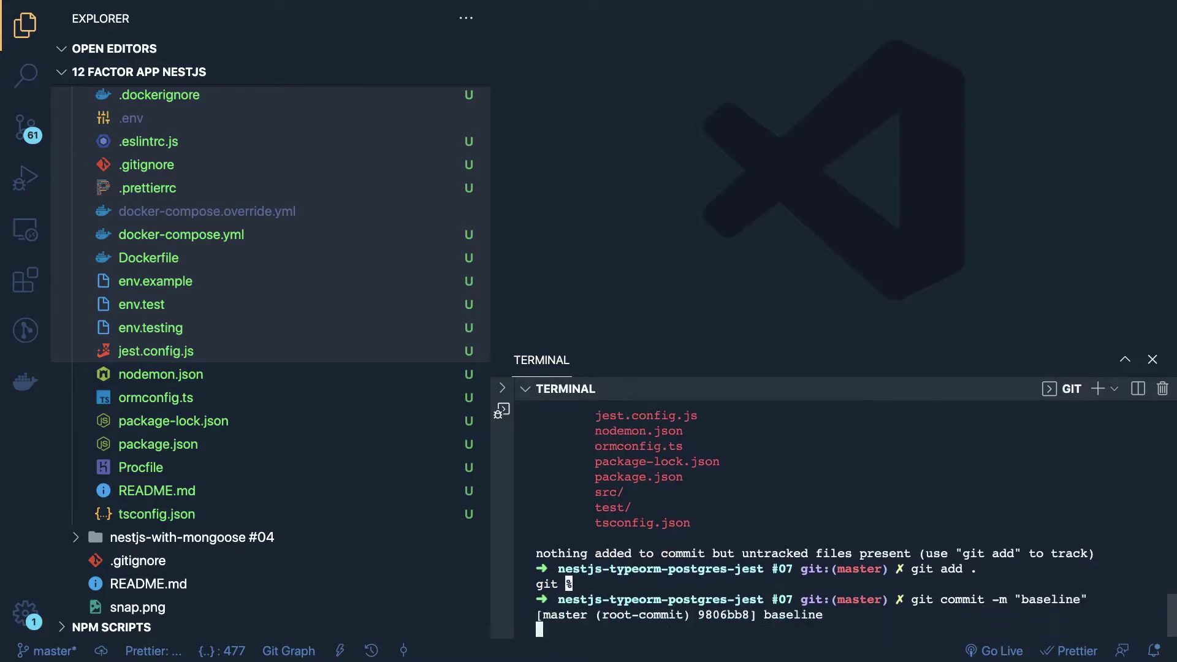
Try to push master to origin with an --allow option and check the repository's branches on GitLab.
{"action": "type", "text": "git push "}
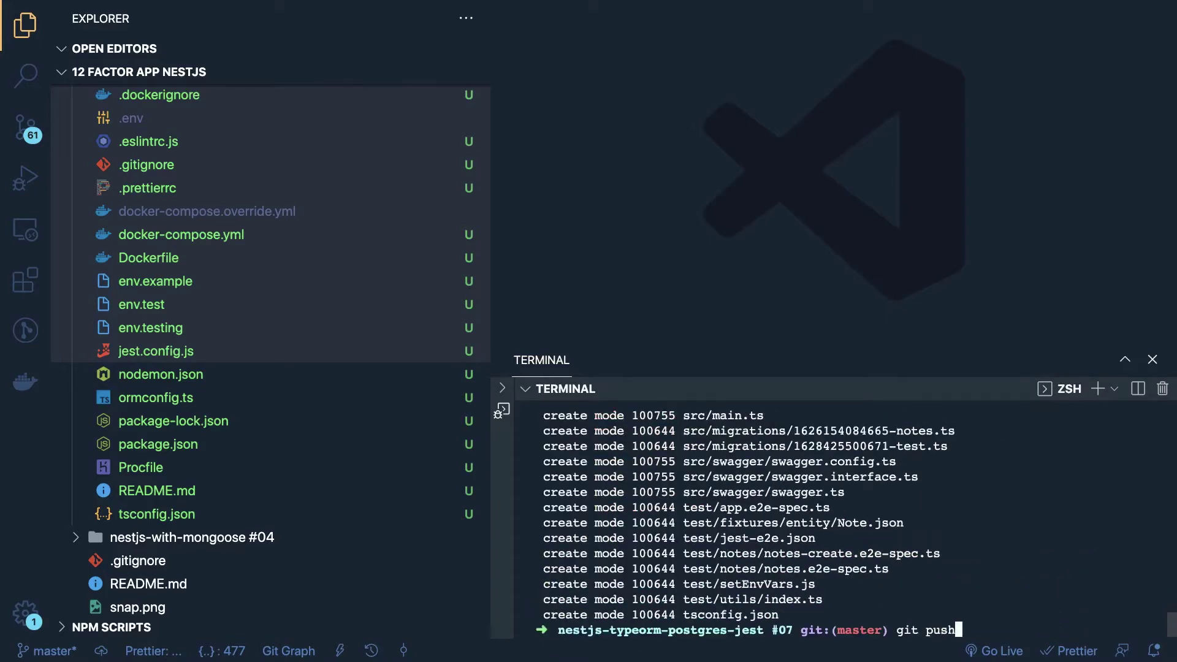
{"action": "type", "text": "origin master "}
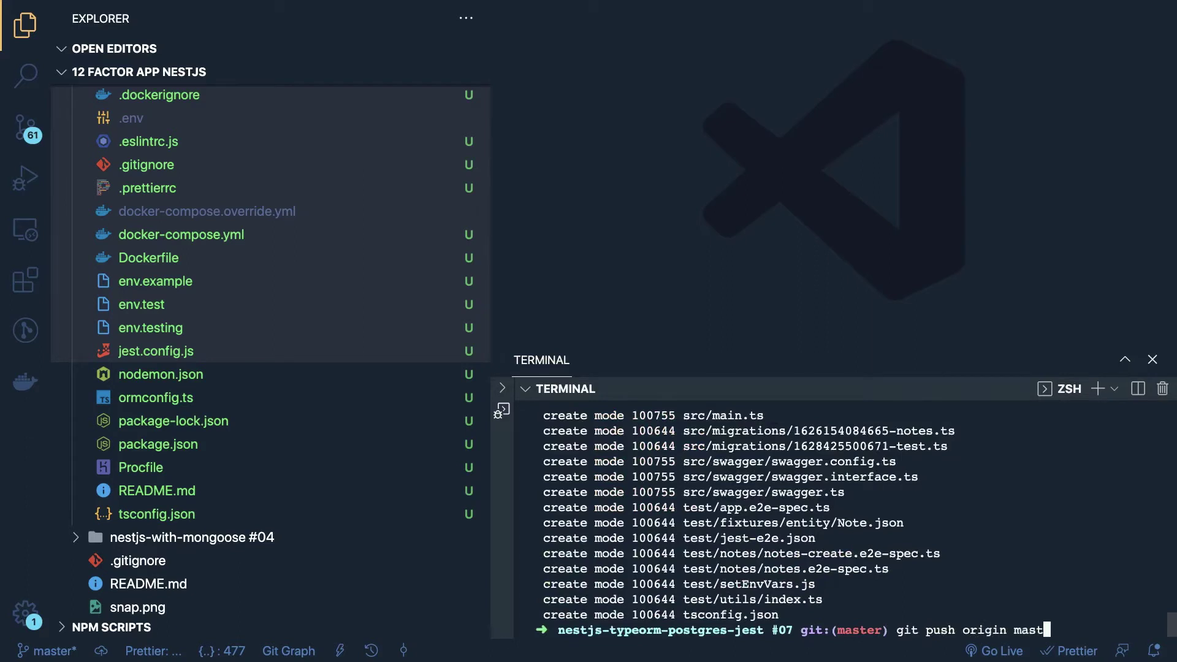
{"action": "type", "text": "--allow-"}
{"action": "type", "text": "u"}
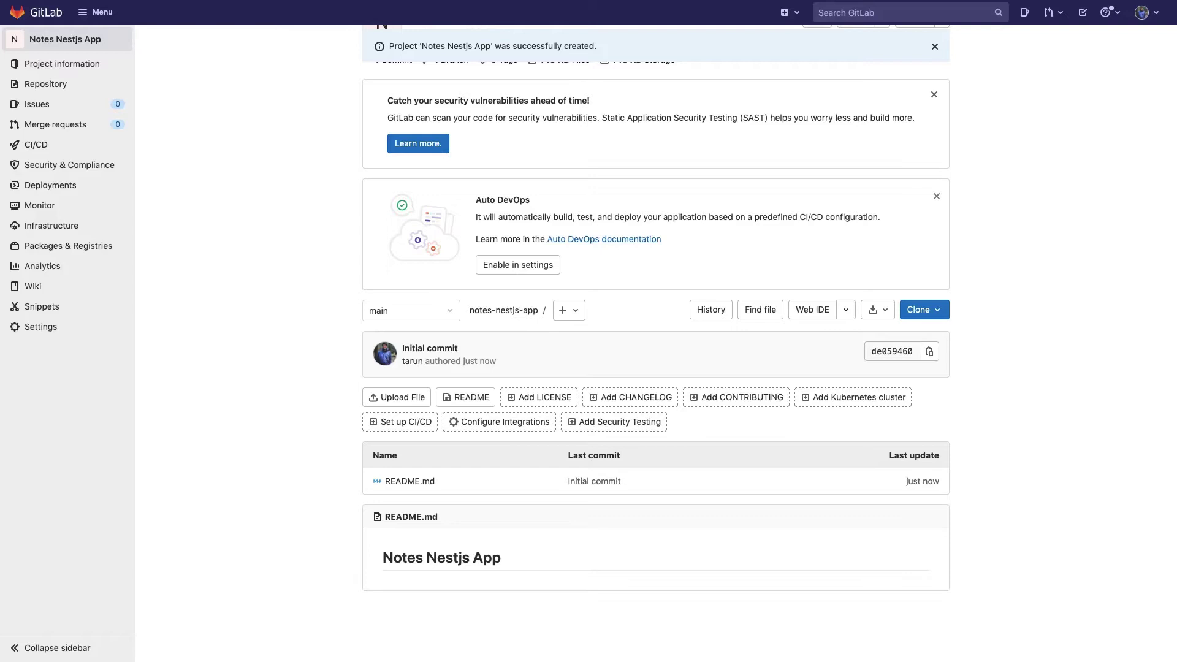
{"action": "left_click", "coordinate": [413, 316]}
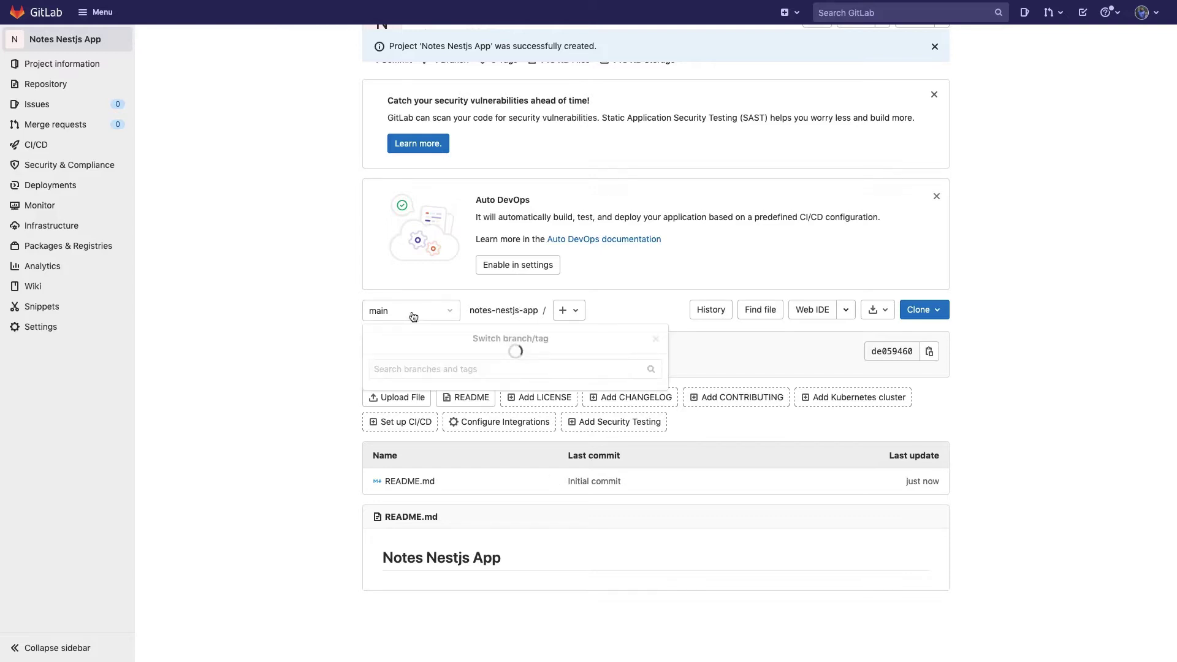
{"action": "left_click", "coordinate": [257, 422]}
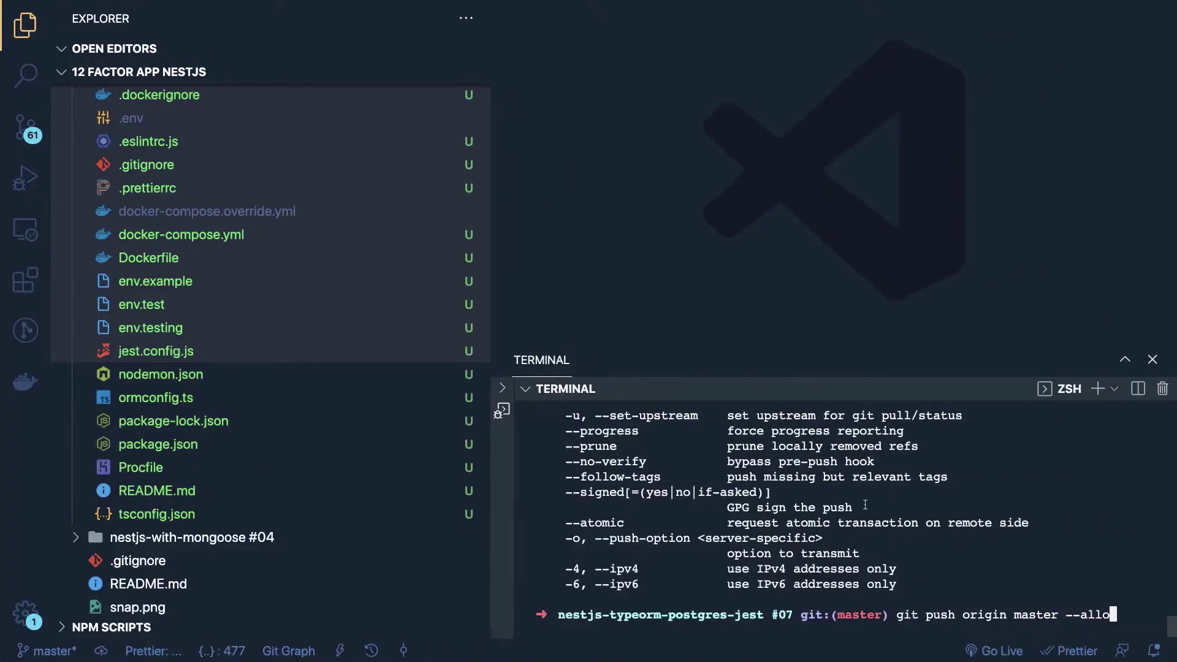
{"action": "key", "text": "ctrl+c"}
Create and switch to a local branch named main and try to force-push it to origin.
{"action": "type", "text": "git chec"}
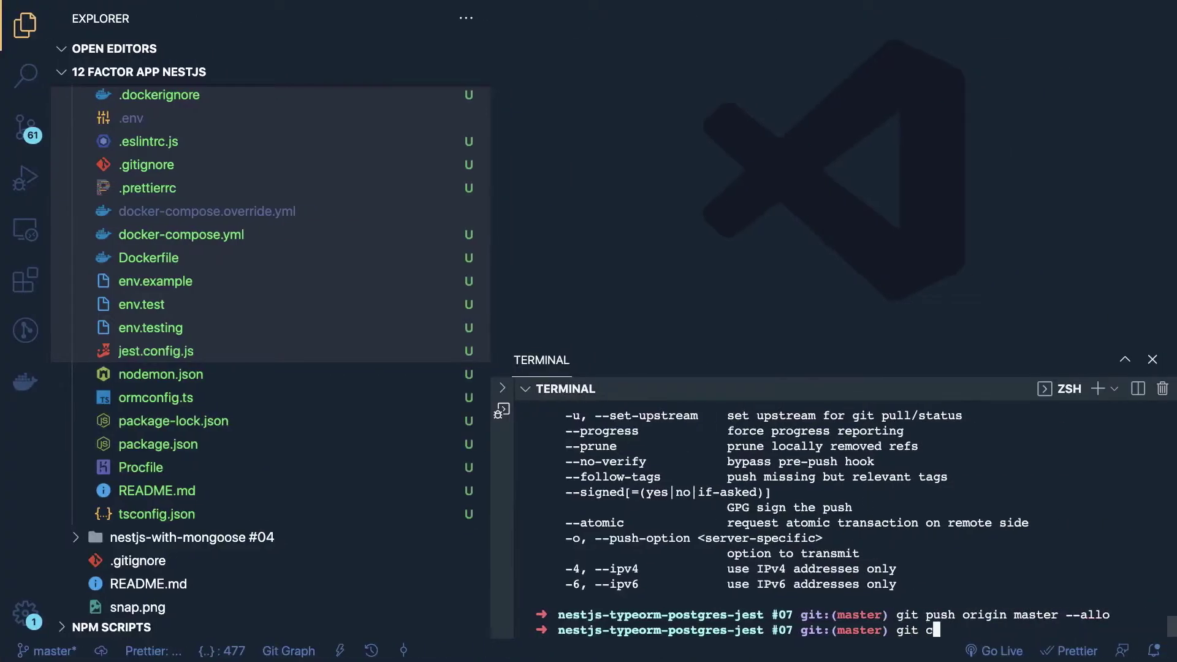
{"action": "type", "text": "kout -b main"}
{"action": "key", "text": "Return"}
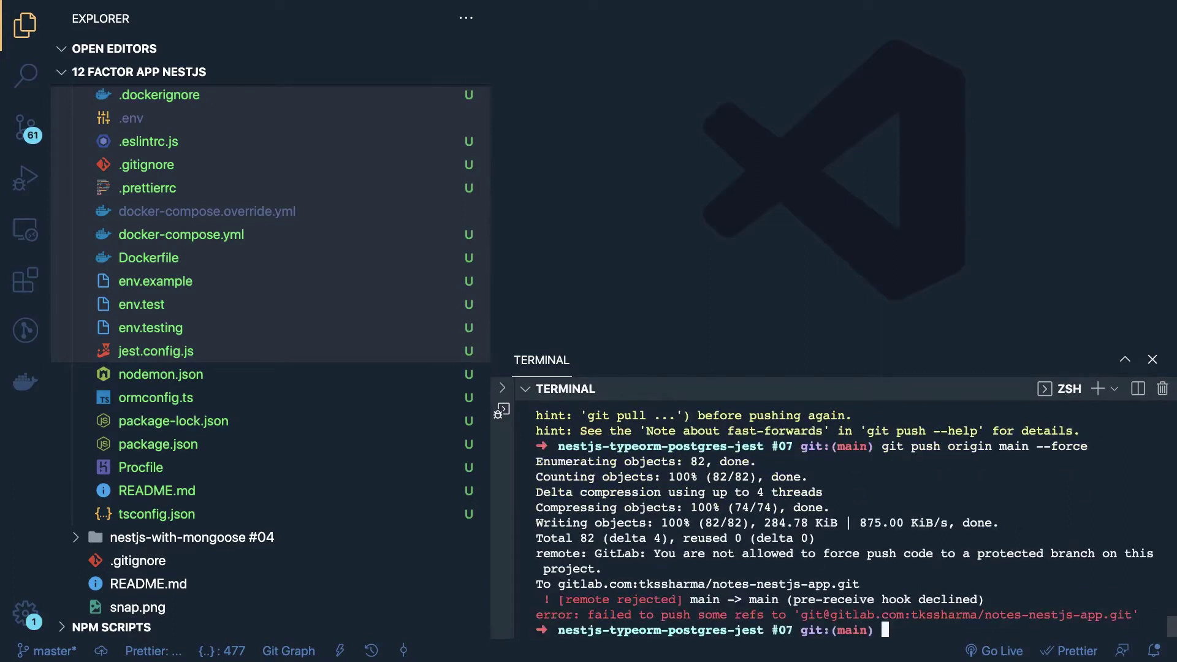
{"action": "key", "text": "Up"}
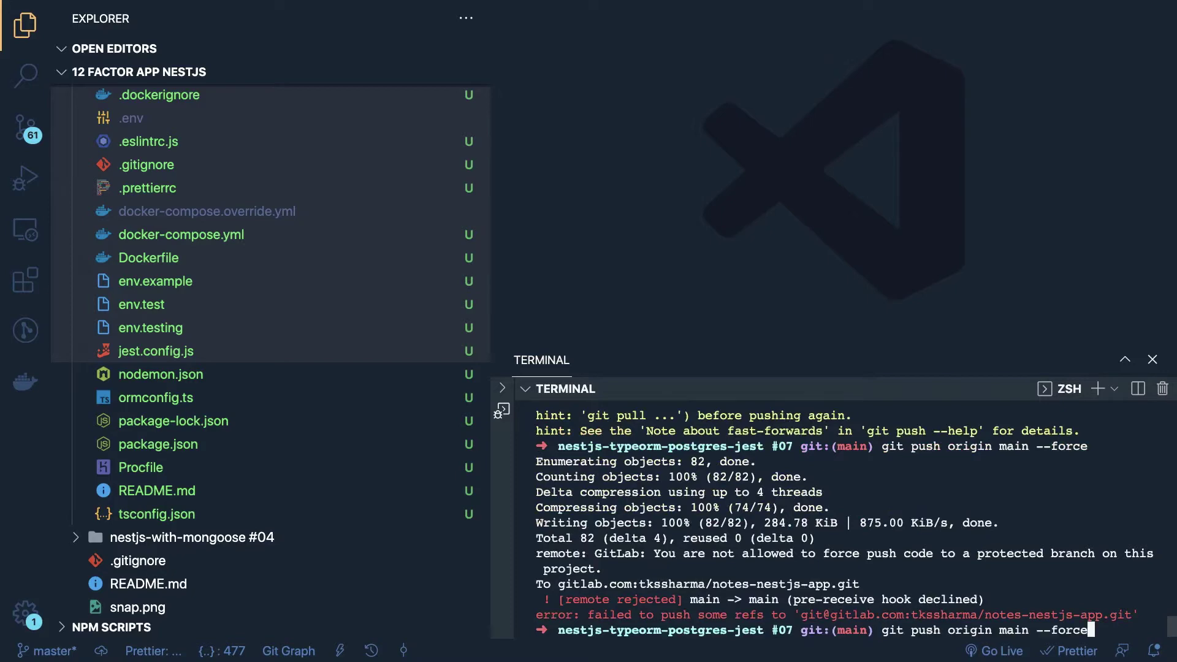
{"action": "key", "text": "ctrl+c"}
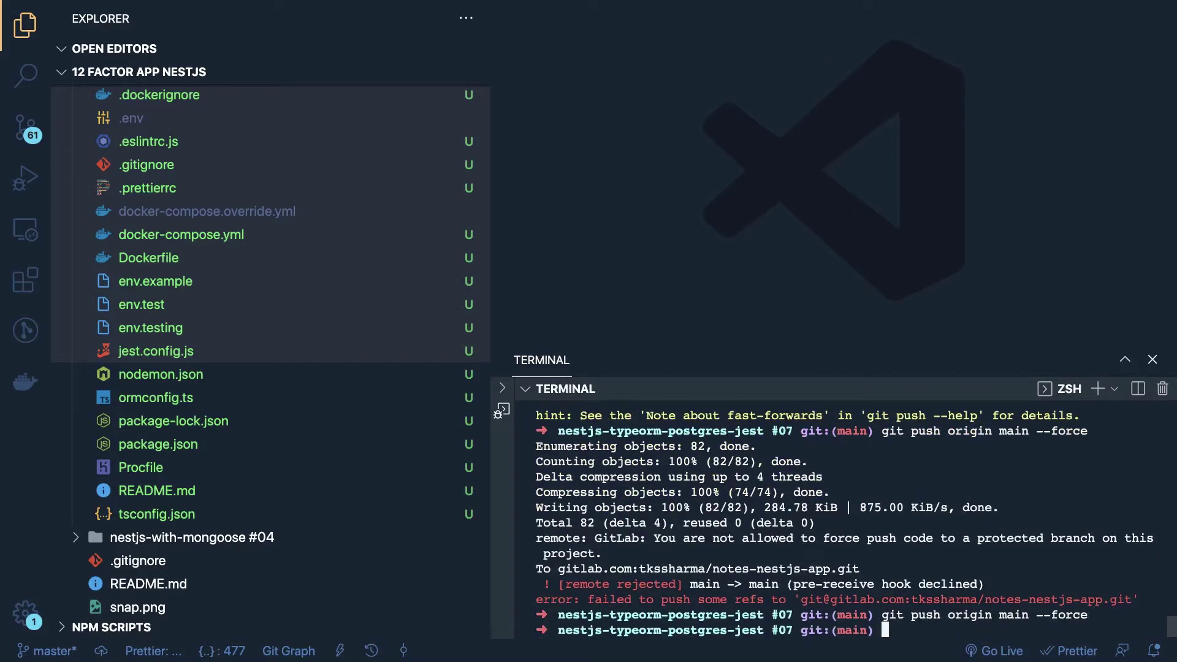
Look through the Notes Nestjs App project's general settings on GitLab for the branch protection option.
{"action": "key", "text": "ctrl+Left"}
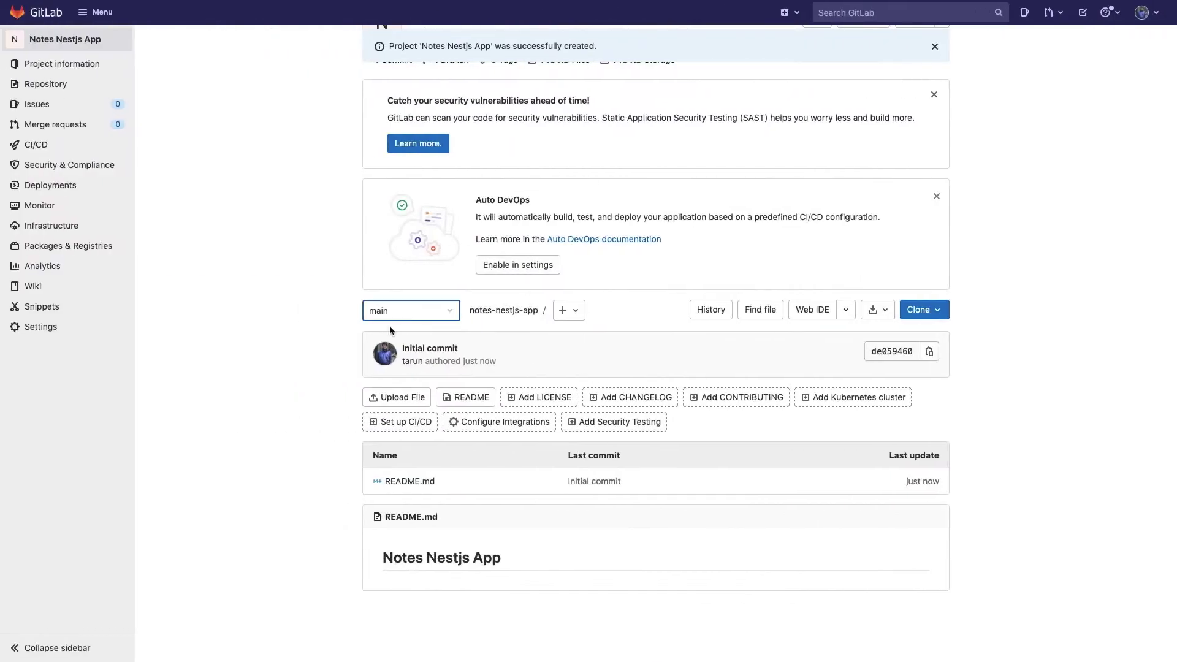
{"action": "mouse_move", "coordinate": [123, 327]}
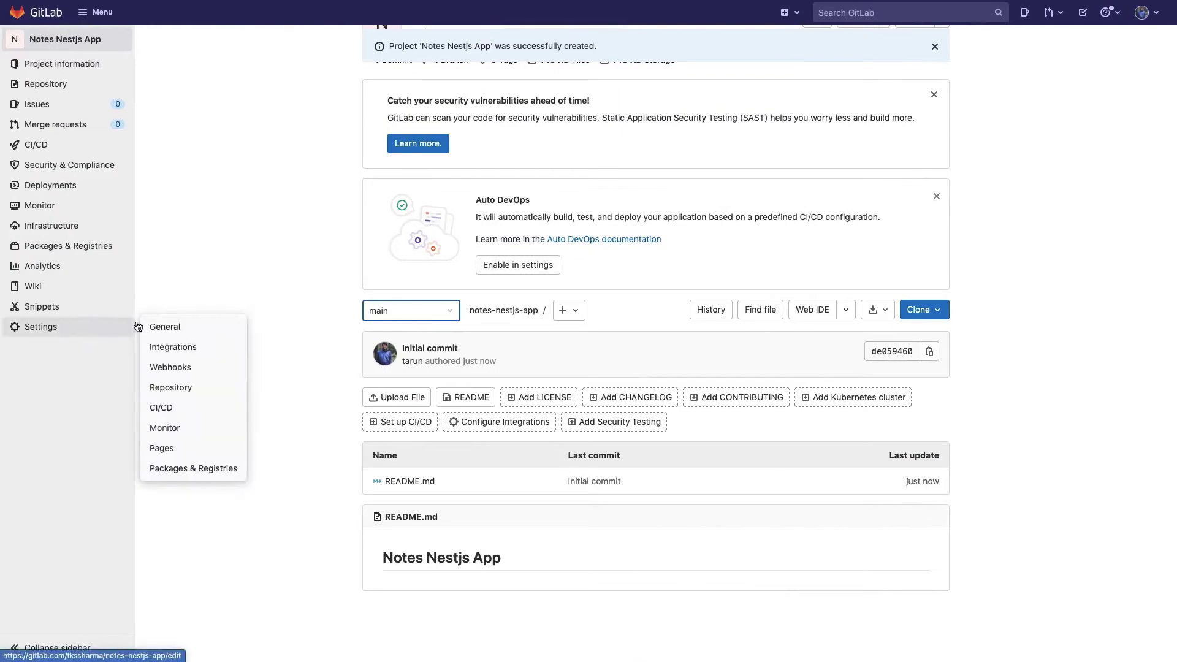
{"action": "left_click", "coordinate": [181, 334]}
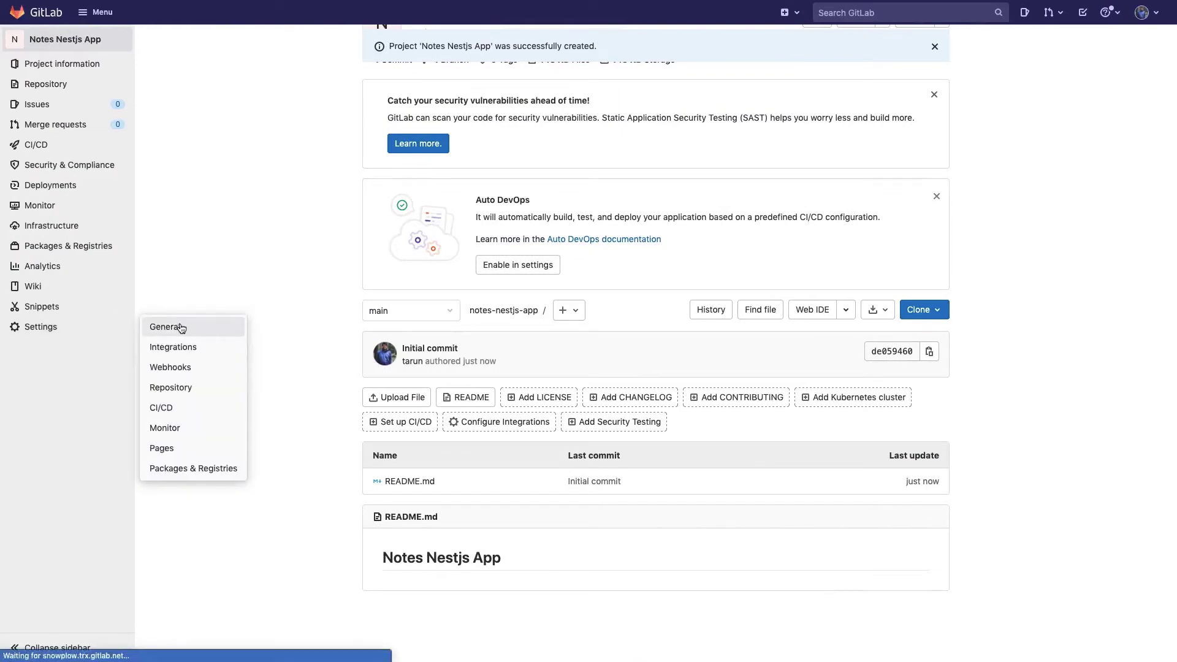
{"action": "scroll", "coordinate": [288, 380], "scroll_direction": "down", "scroll_amount": 5}
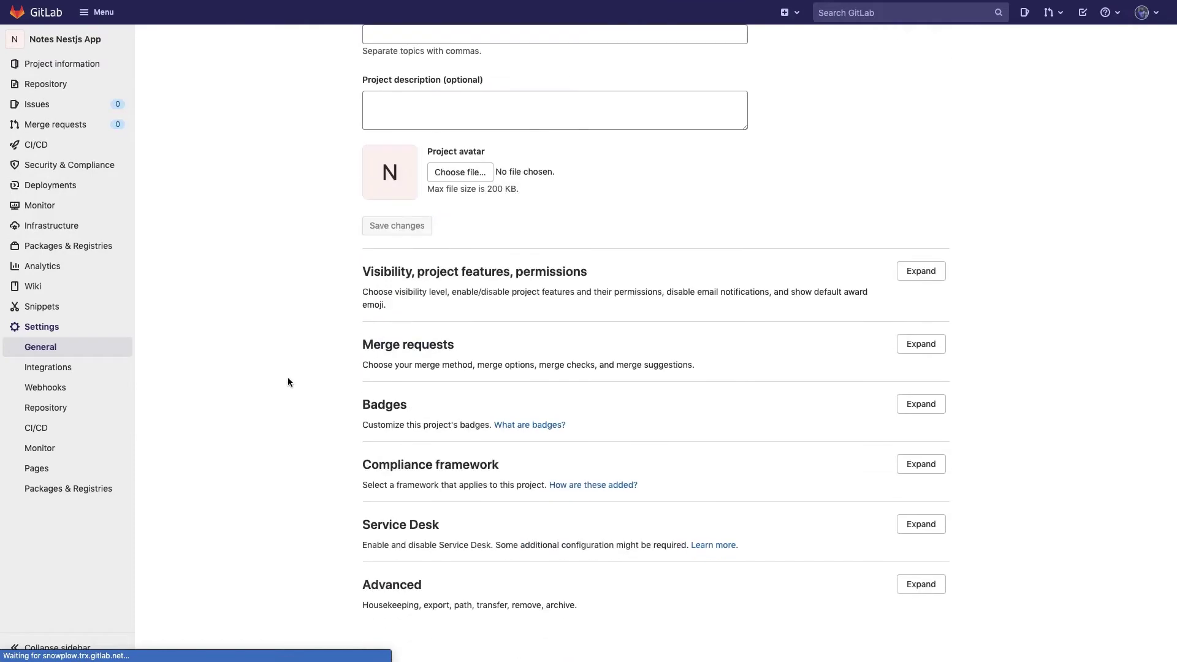
{"action": "scroll", "coordinate": [289, 382], "scroll_direction": "up", "scroll_amount": 4}
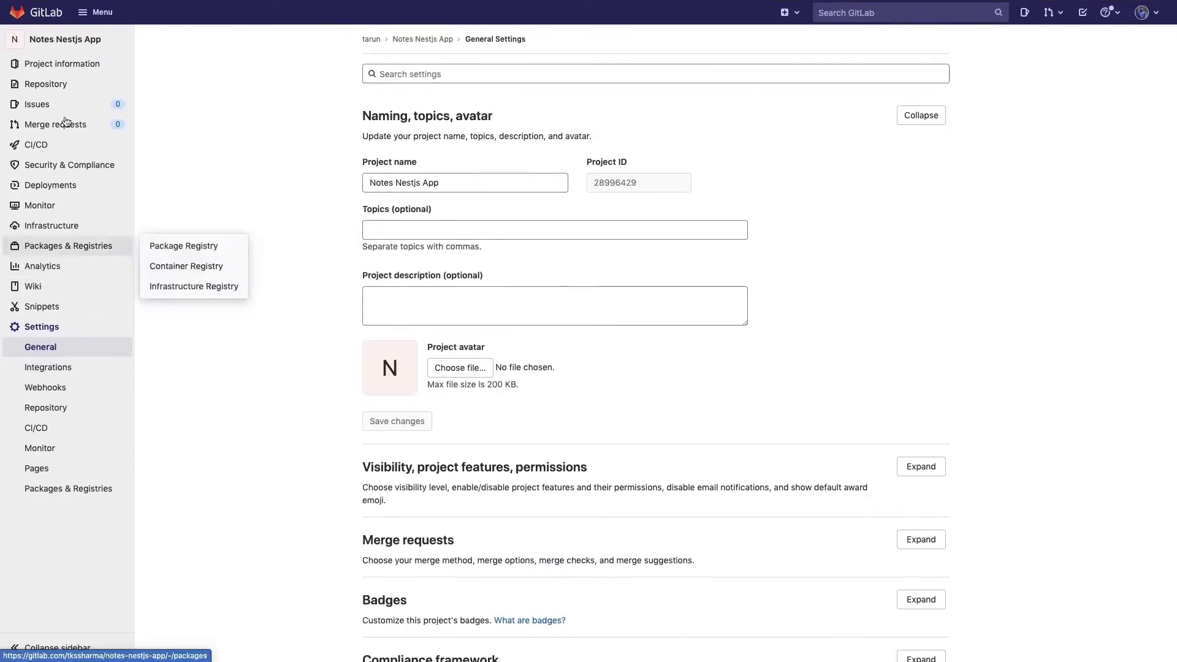
{"action": "mouse_move", "coordinate": [66, 143]}
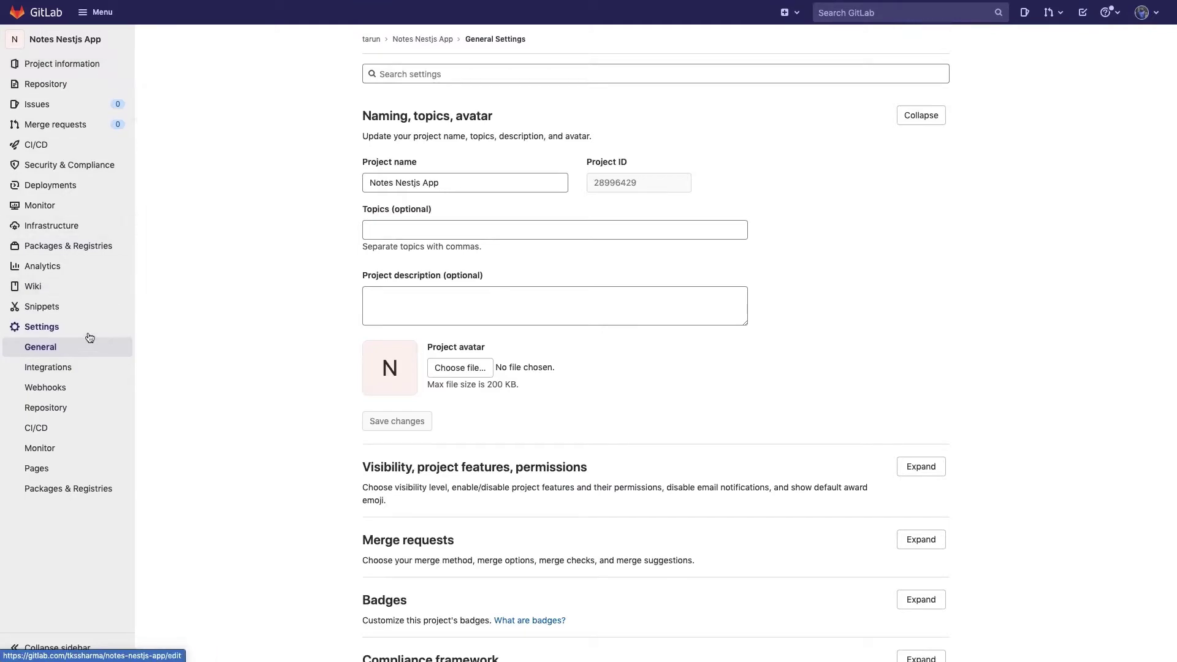
{"action": "left_click", "coordinate": [77, 368]}
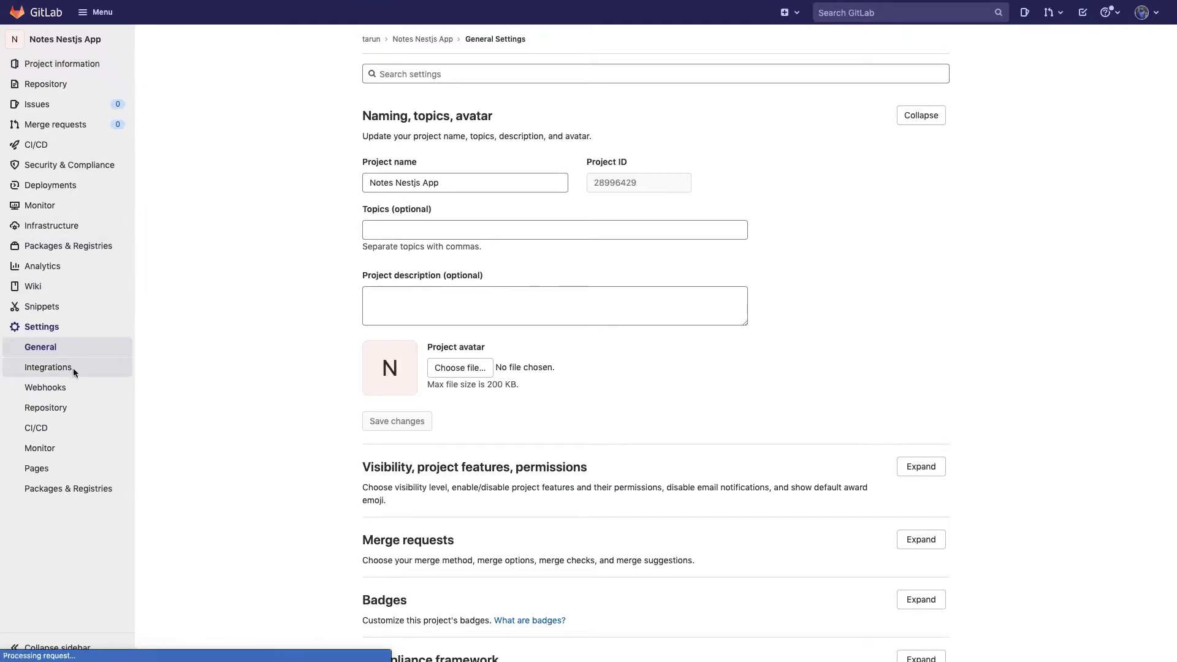
Unprotect the main branch in the GitLab project's repository settings and accept that developers can write to it.
{"action": "left_click", "coordinate": [64, 408]}
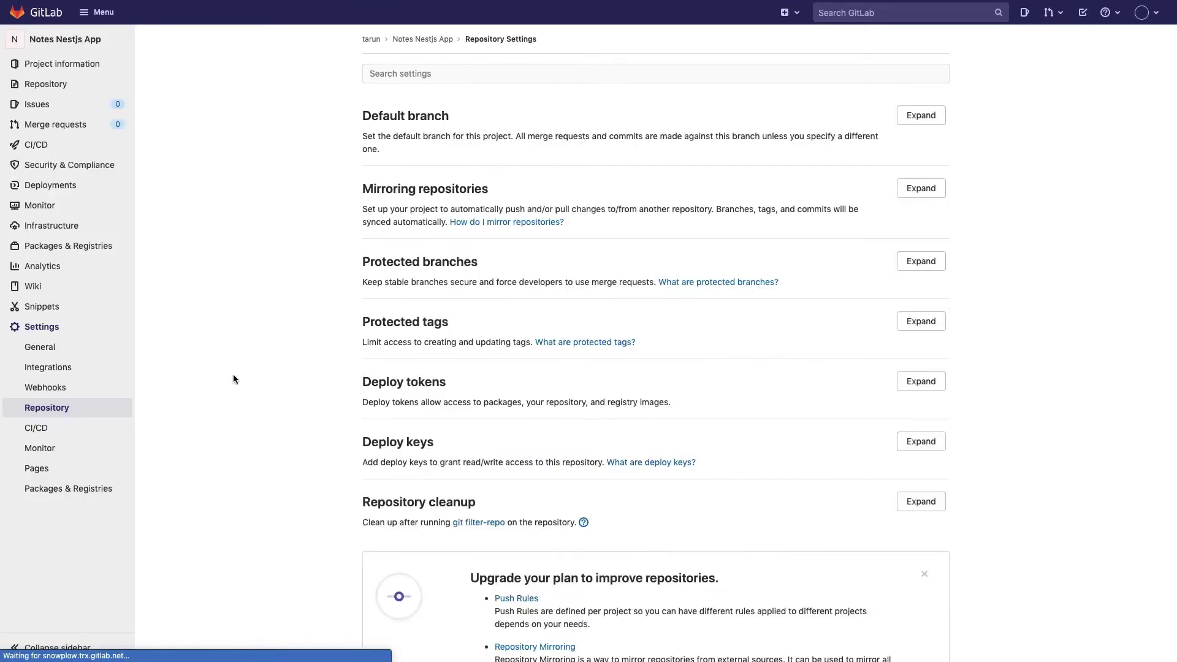
{"action": "left_click", "coordinate": [921, 261]}
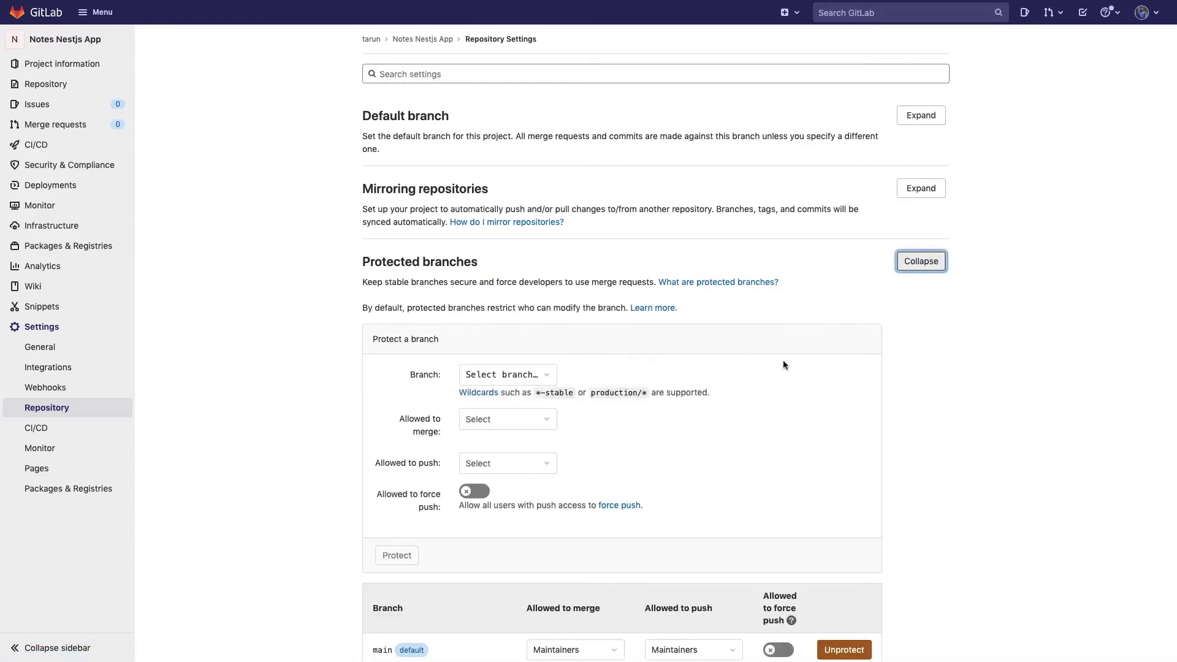
{"action": "scroll", "coordinate": [596, 423], "scroll_direction": "down", "scroll_amount": 3}
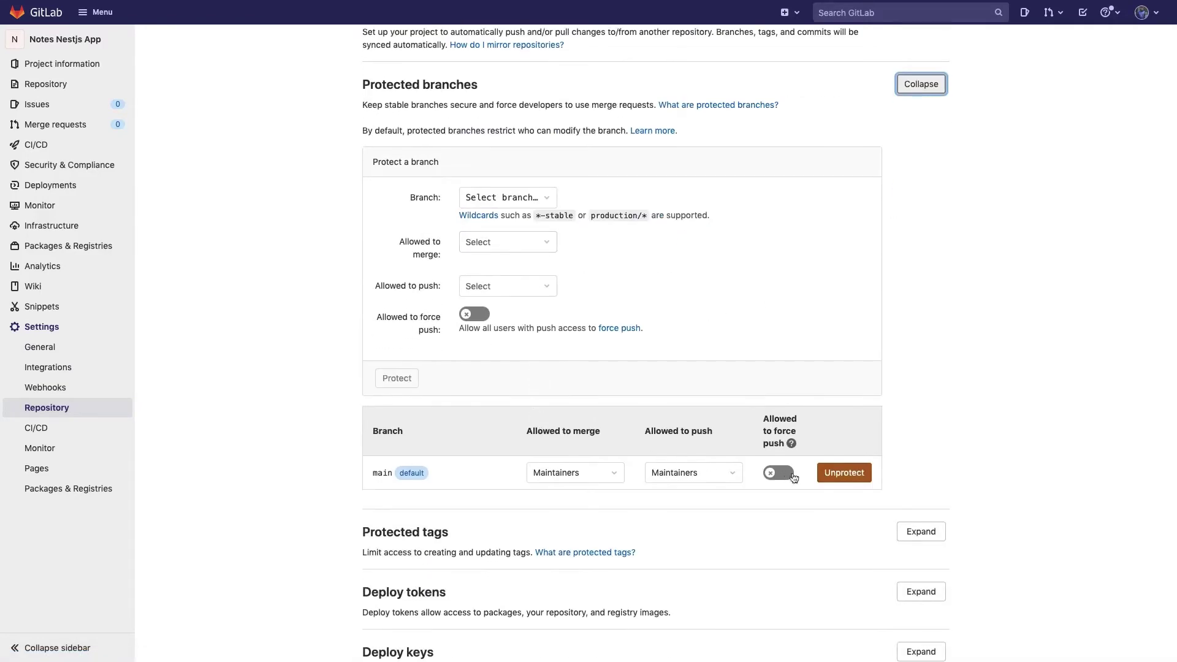
{"action": "left_click", "coordinate": [843, 475]}
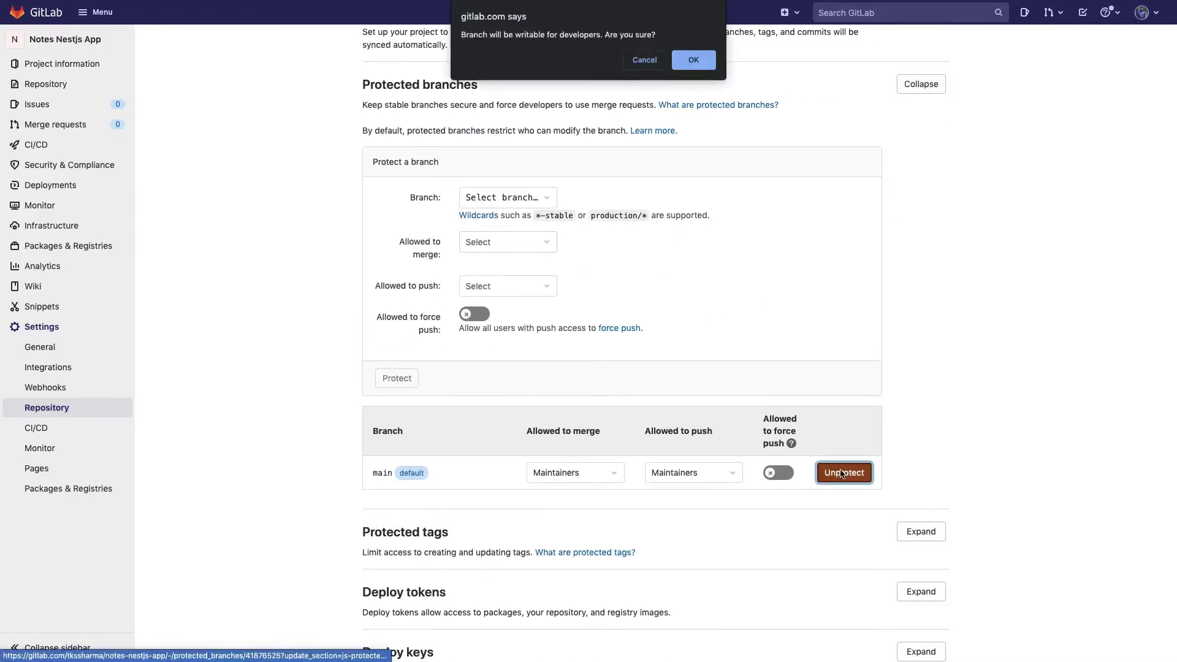
{"action": "left_click", "coordinate": [693, 59]}
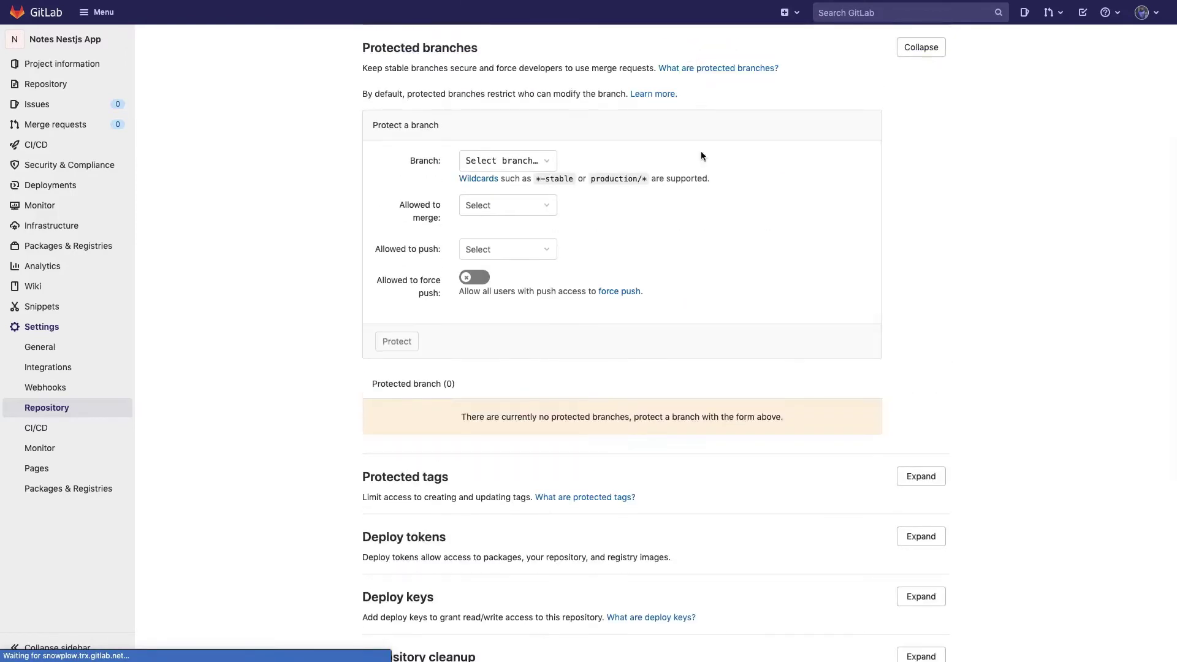
Switch to the VS Code terminal and force-push the main branch to origin.
{"action": "scroll", "coordinate": [720, 370], "scroll_direction": "down", "scroll_amount": 2}
{"action": "scroll", "coordinate": [720, 370], "scroll_direction": "up", "scroll_amount": 1}
{"action": "key", "text": "ctrl+Right"}
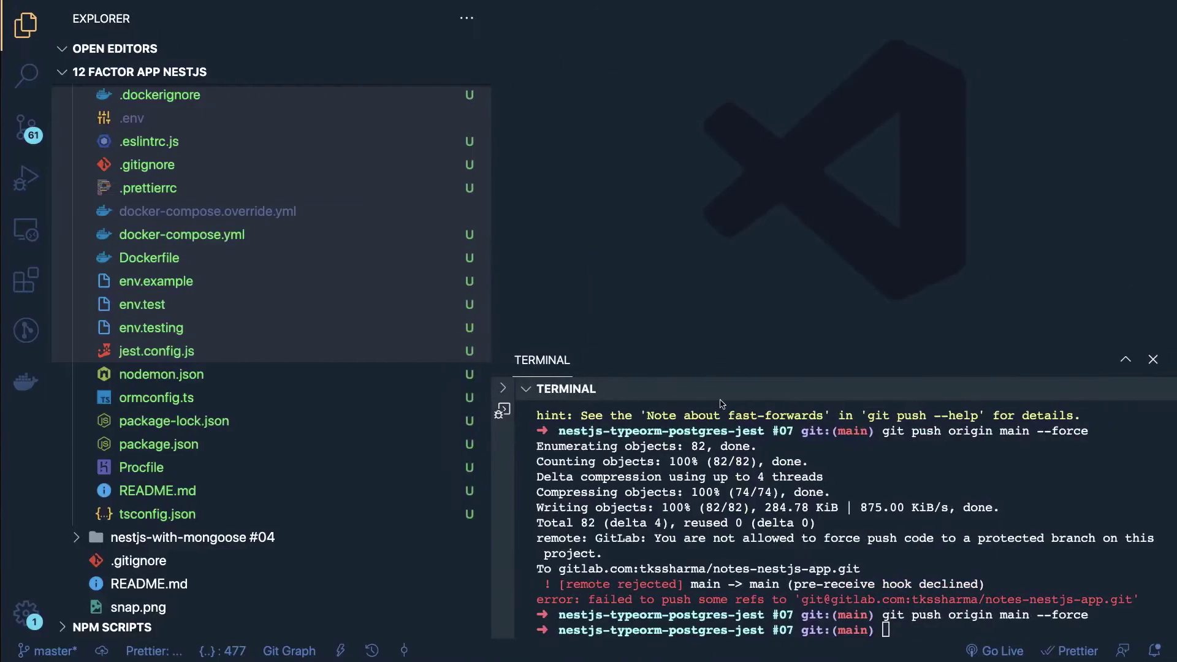
{"action": "key", "text": "Up"}
{"action": "key", "text": "Return"}
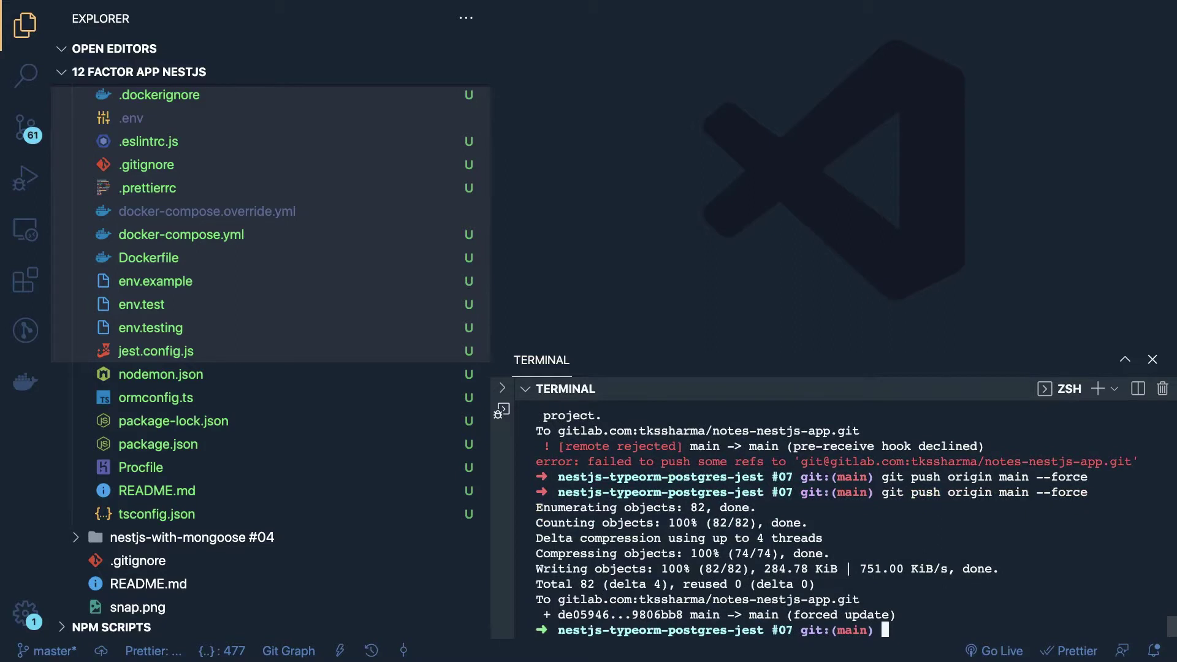
{"action": "key", "text": "Return"}
{"action": "key", "text": "Return"}
Try to check out a branch named develop with git checkout develop.
{"action": "type", "text": "git checlo"}
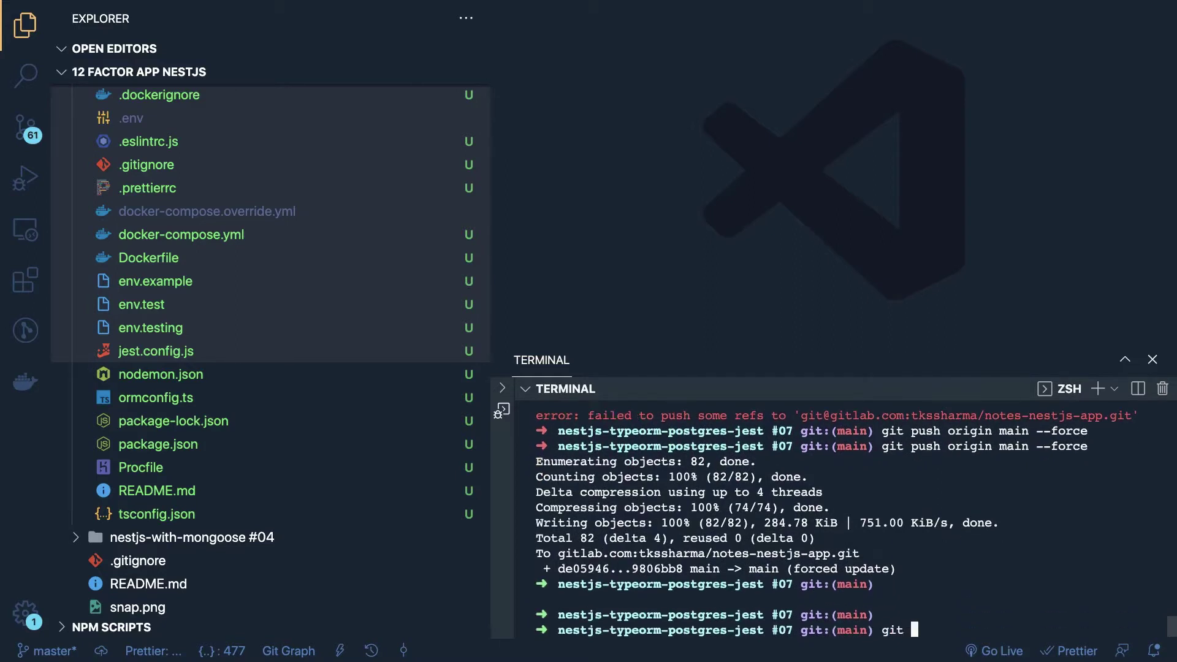
{"action": "key", "text": "BackSpace"}
{"action": "key", "text": "BackSpace"}
{"action": "key", "text": "BackSpace"}
{"action": "key", "text": "BackSpace"}
{"action": "key", "text": "BackSpace"}
{"action": "key", "text": "BackSpace"}
{"action": "key", "text": "BackSpace"}
{"action": "key", "text": "BackSpace"}
{"action": "key", "text": "BackSpace"}
{"action": "key", "text": "BackSpace"}
{"action": "type", "text": "git checkout develop"}
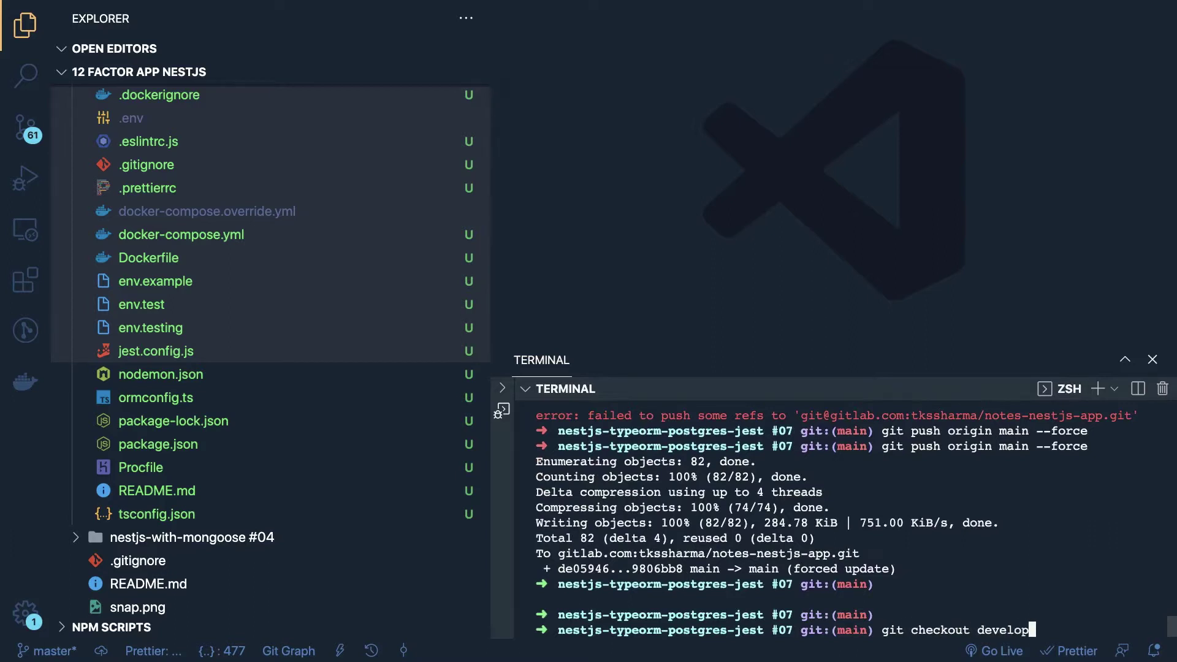
{"action": "key", "text": "Return"}
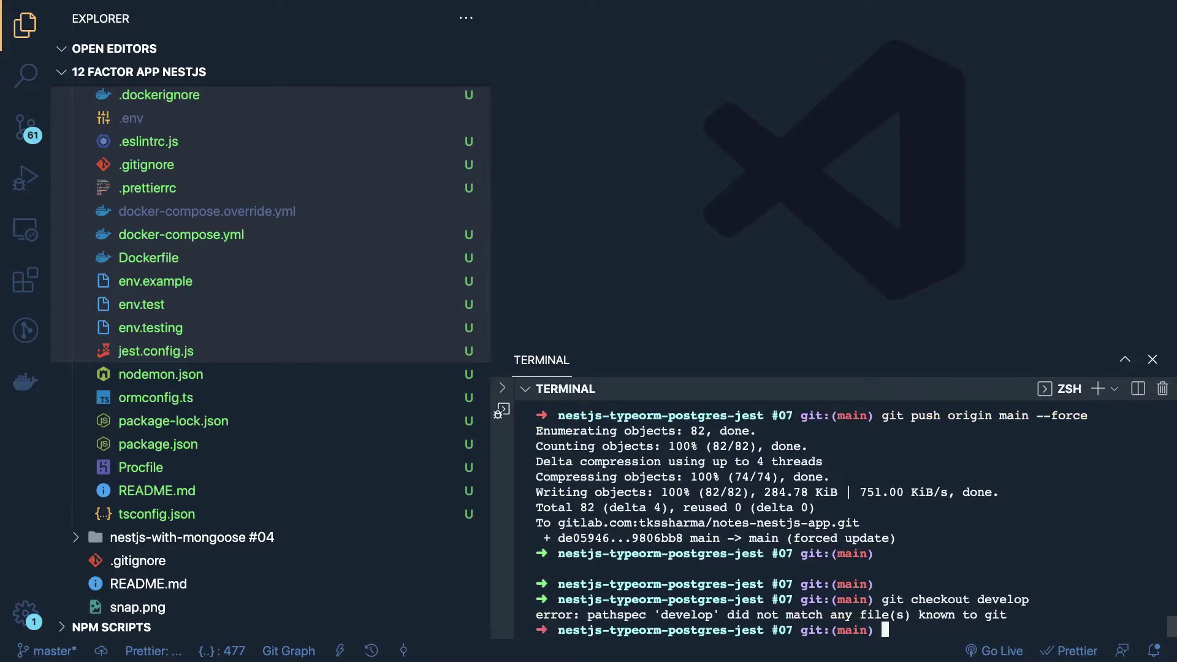
Create and switch to a new local branch with git checkout -b "develop".
{"action": "key", "text": "Up"}
{"action": "key", "text": "Left"}
{"action": "key", "text": "Left"}
{"action": "key", "text": "Left"}
{"action": "key", "text": "Left"}
{"action": "key", "text": "Left"}
{"action": "key", "text": "Left"}
{"action": "key", "text": "Left"}
{"action": "type", "text": "-b \""}
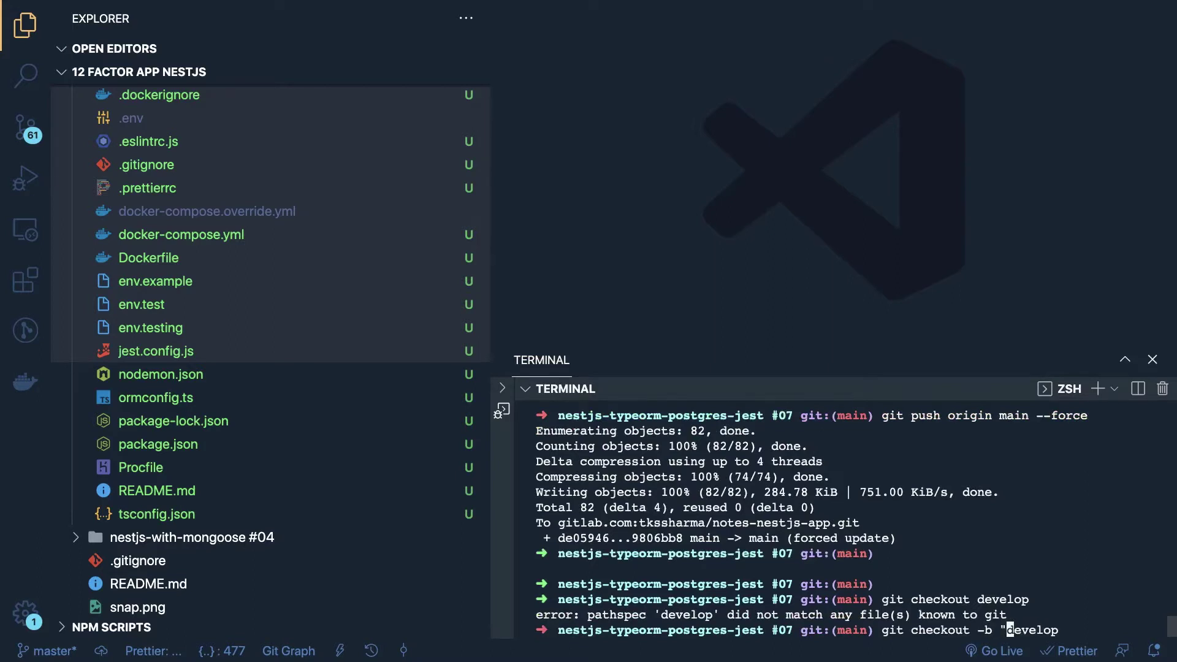
{"action": "key", "text": "Right"}
{"action": "key", "text": "Right"}
{"action": "key", "text": "Right"}
{"action": "key", "text": "Right"}
{"action": "key", "text": "Right"}
{"action": "key", "text": "Right"}
{"action": "key", "text": "Right"}
{"action": "type", "text": "\""}
{"action": "key", "text": "Return"}
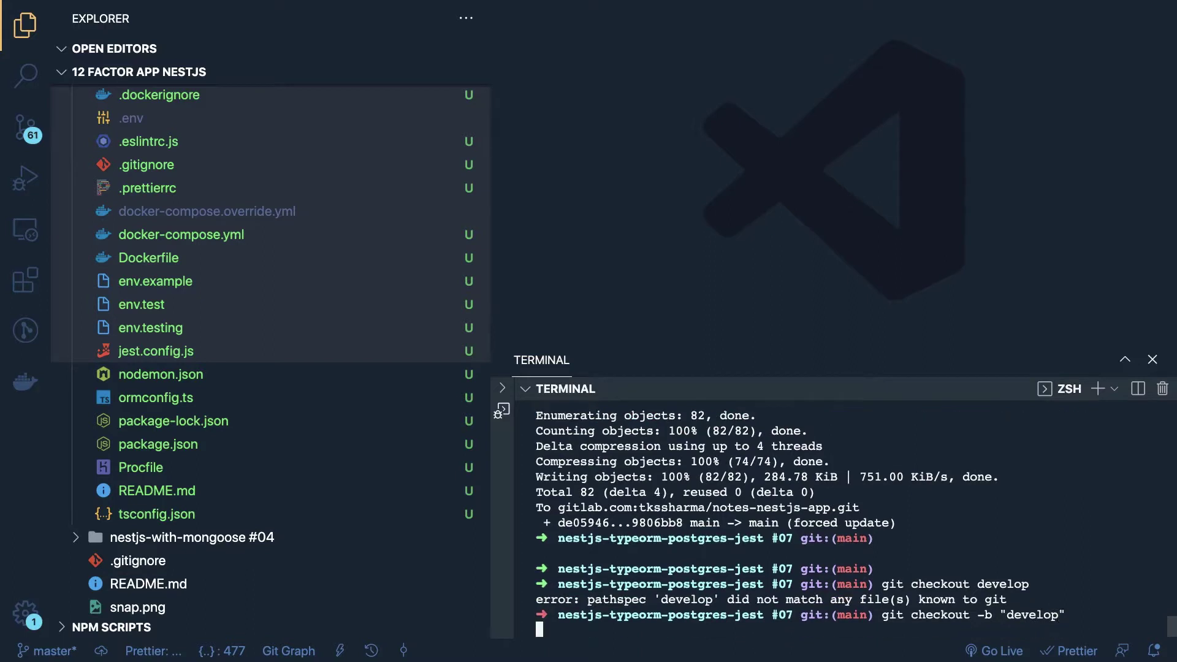
Push the develop branch to origin.
{"action": "type", "text": "git "}
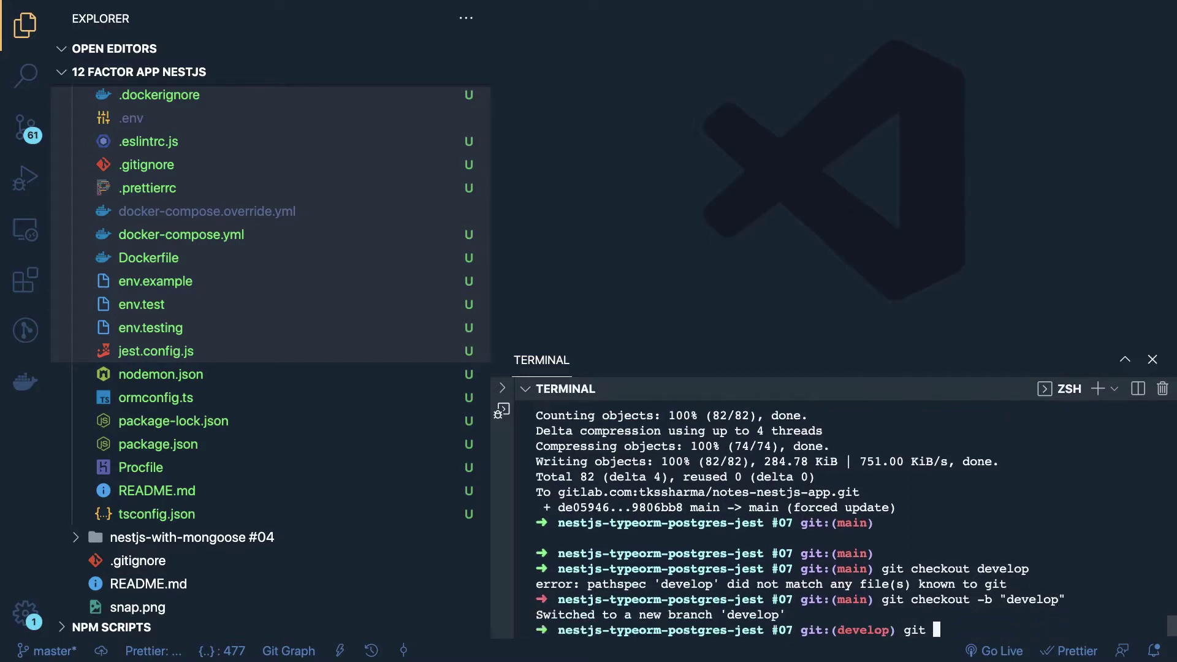
{"action": "type", "text": "push origin develop"}
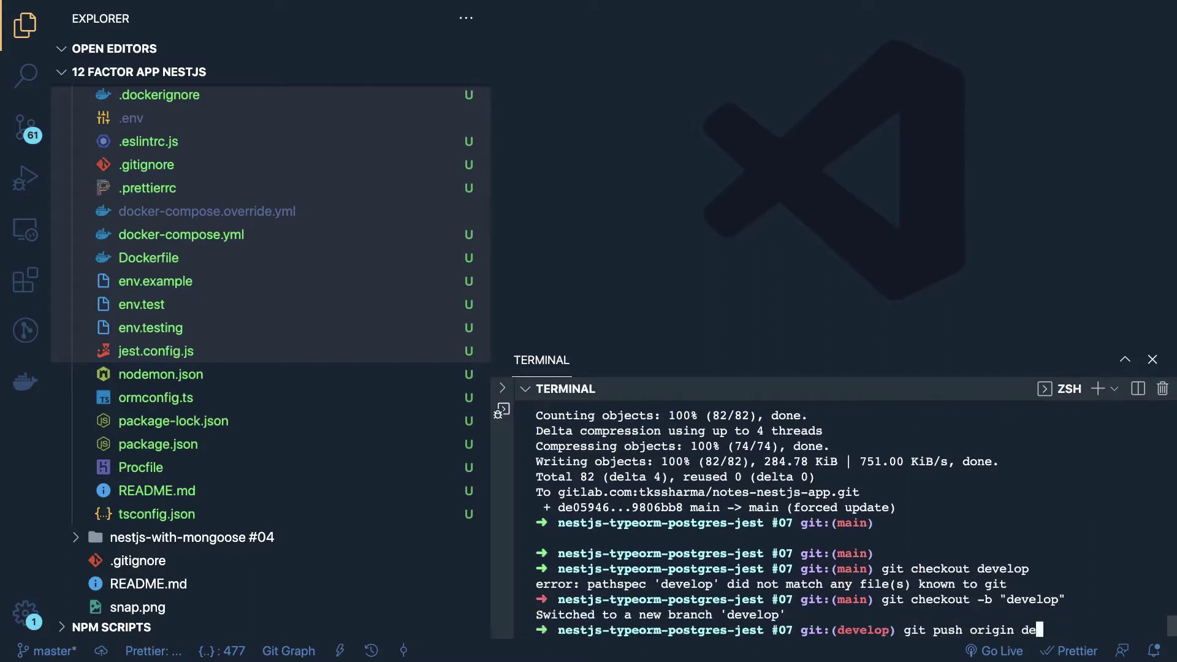
{"action": "key", "text": "Return"}
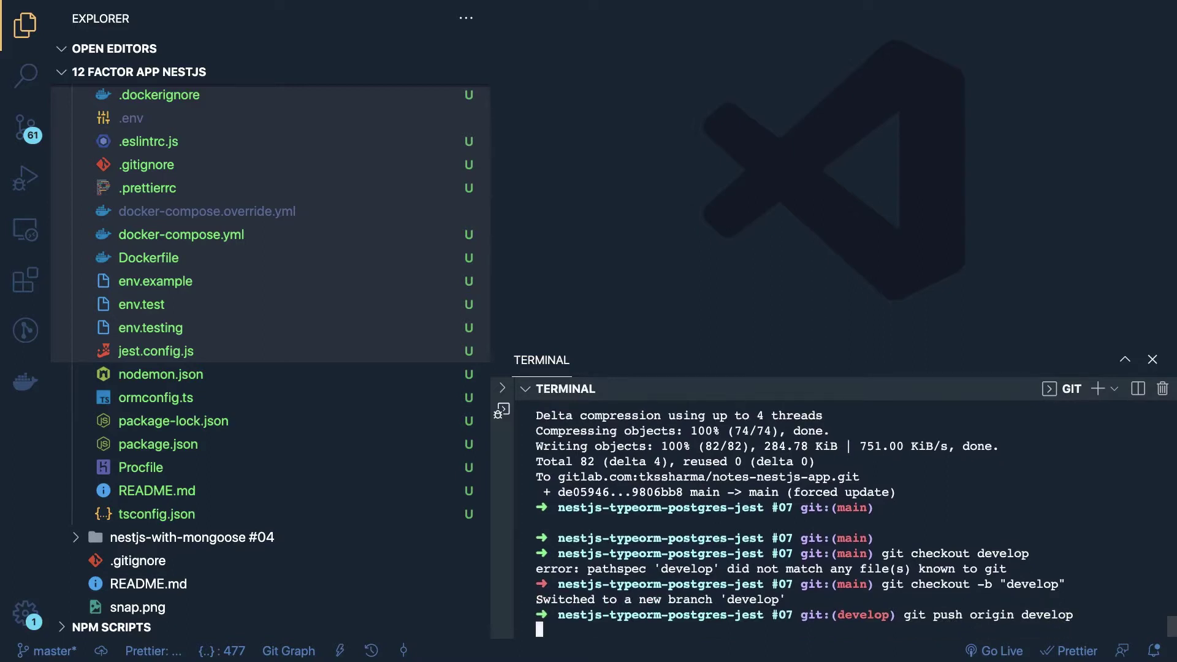
Try to create a branch named master with git checkout -b, first without and again with quotes around the name.
{"action": "type", "text": "c"}
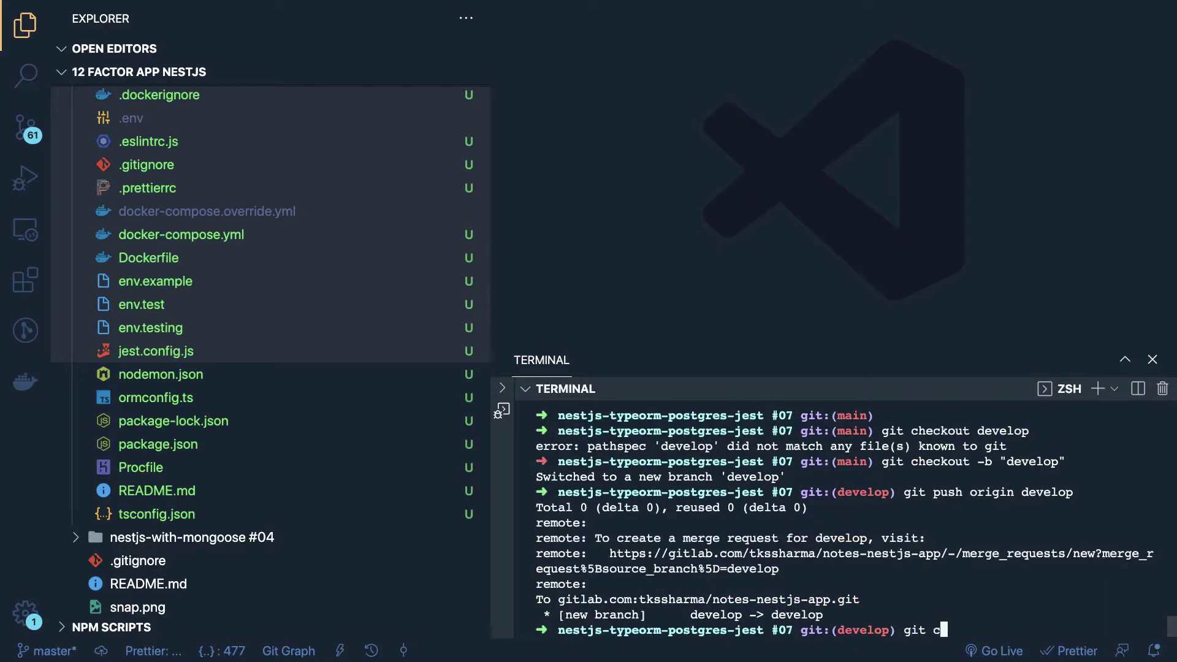
{"action": "type", "text": "heckout -b master"}
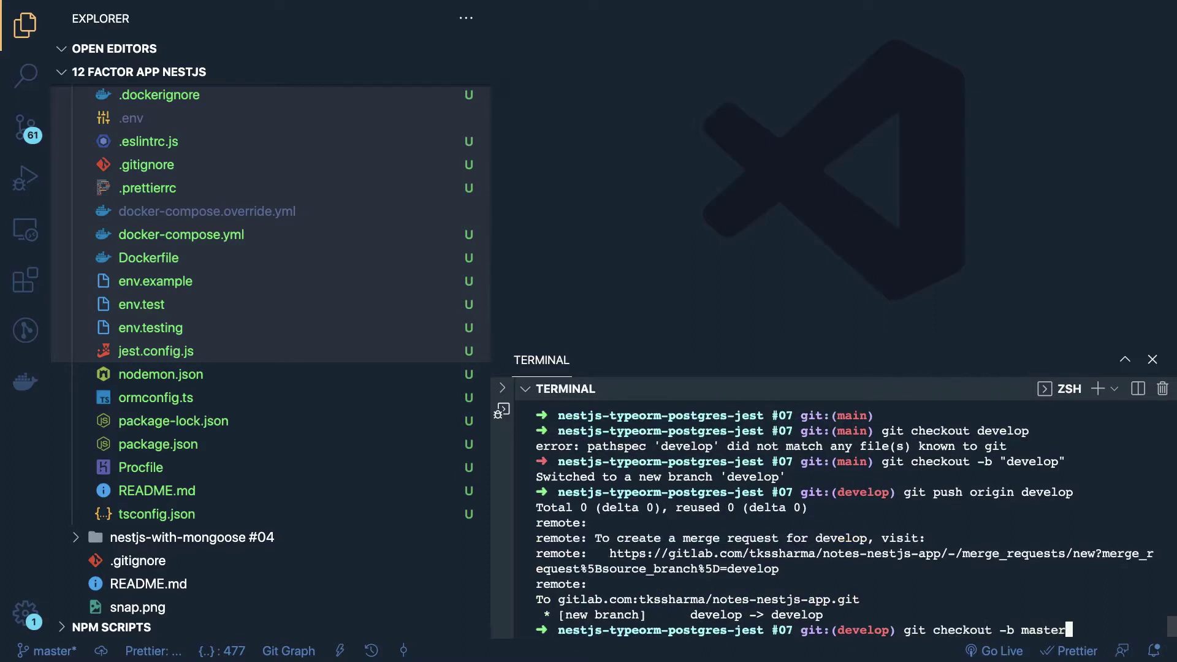
{"action": "key", "text": "Return"}
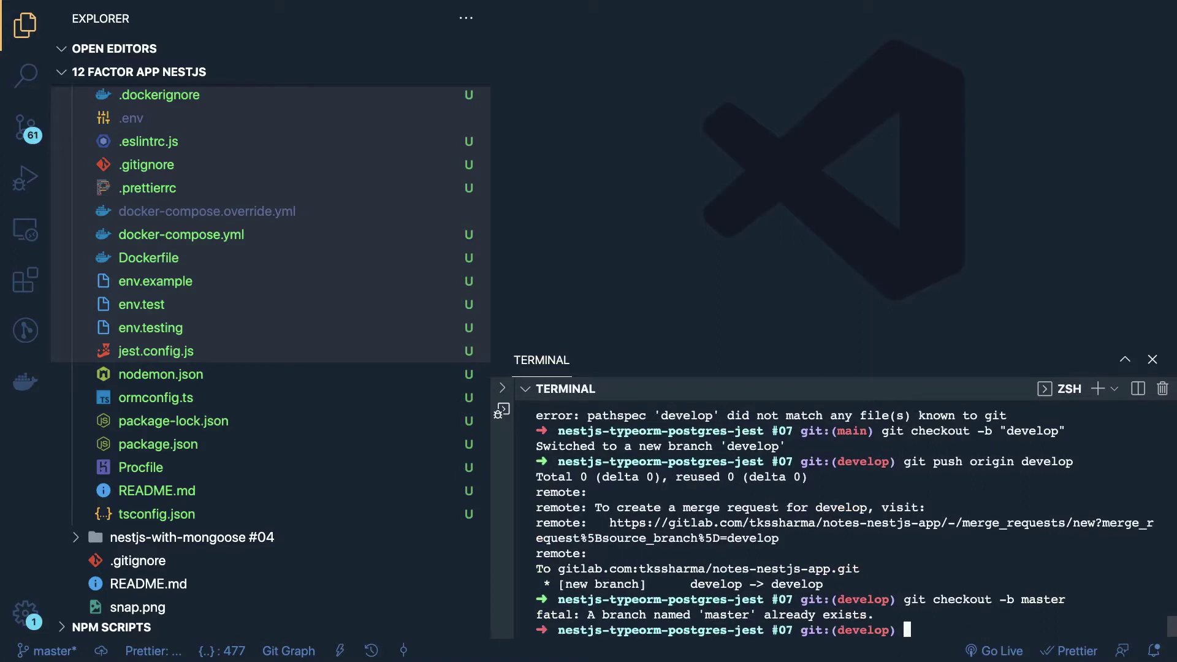
{"action": "key", "text": "Up"}
{"action": "type", "text": "\""}
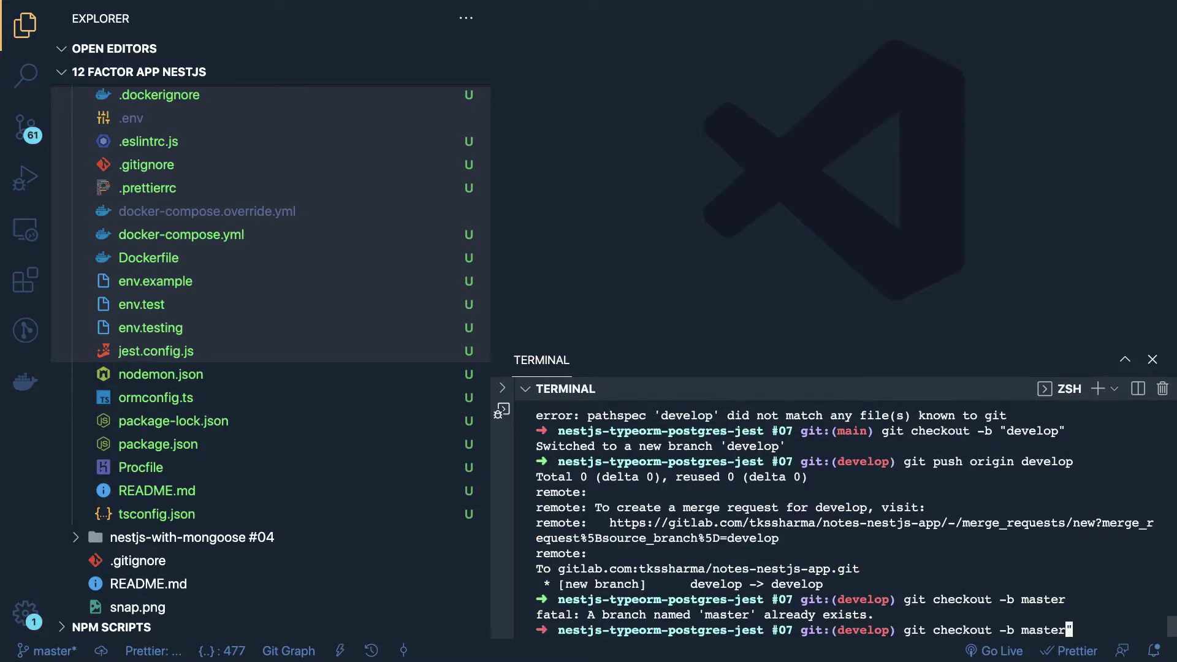
{"action": "key", "text": "Left"}
{"action": "key", "text": "Left"}
{"action": "key", "text": "Left"}
{"action": "key", "text": "Left"}
{"action": "key", "text": "Left"}
{"action": "key", "text": "Left"}
{"action": "key", "text": "Left"}
{"action": "key", "text": "Left"}
{"action": "type", "text": "\""}
{"action": "key", "text": "Return"}
Switch to the existing local master branch and push it to origin.
{"action": "type", "text": "git ch"}
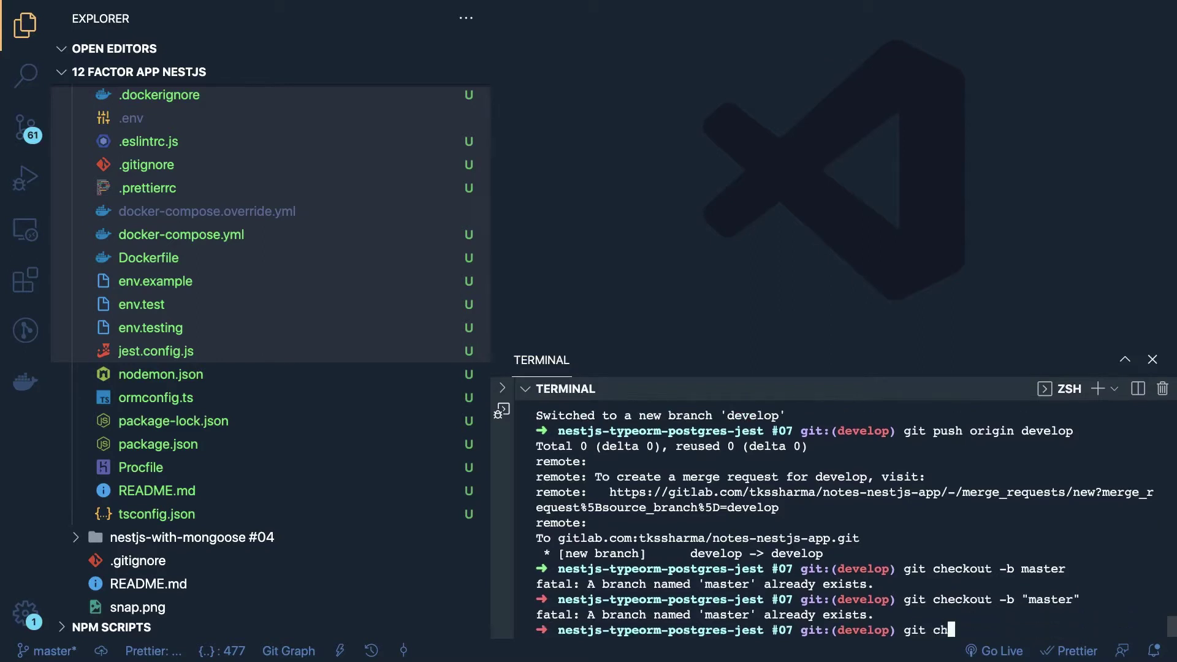
{"action": "type", "text": "eckout master"}
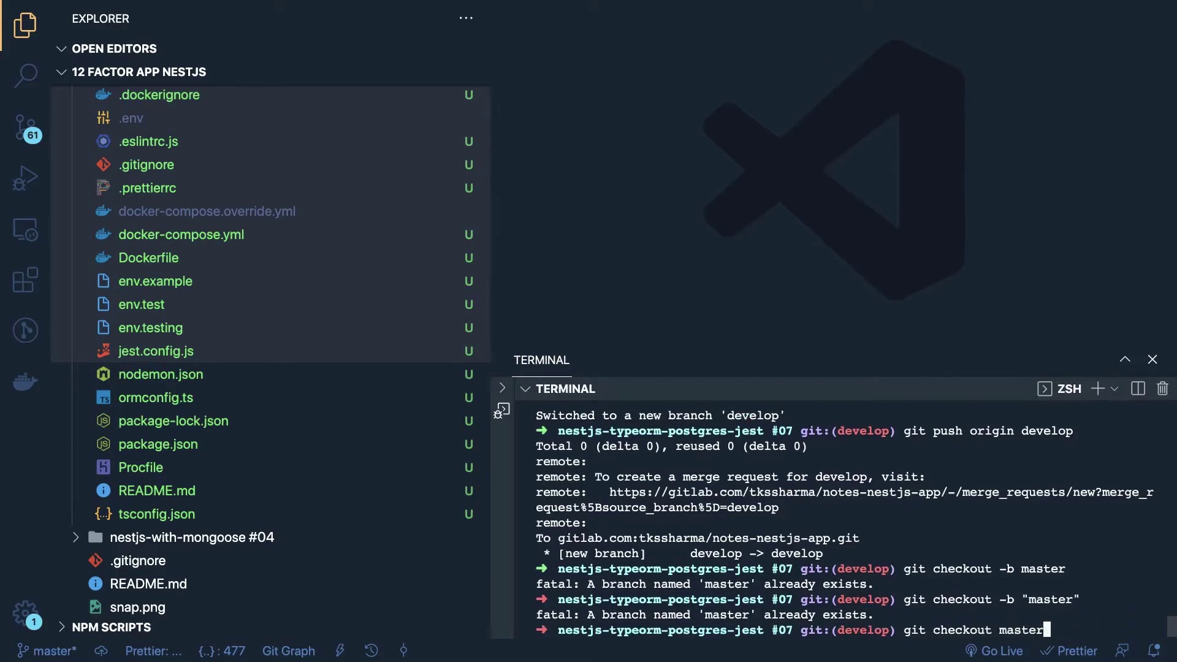
{"action": "key", "text": "Return"}
{"action": "type", "text": "git "}
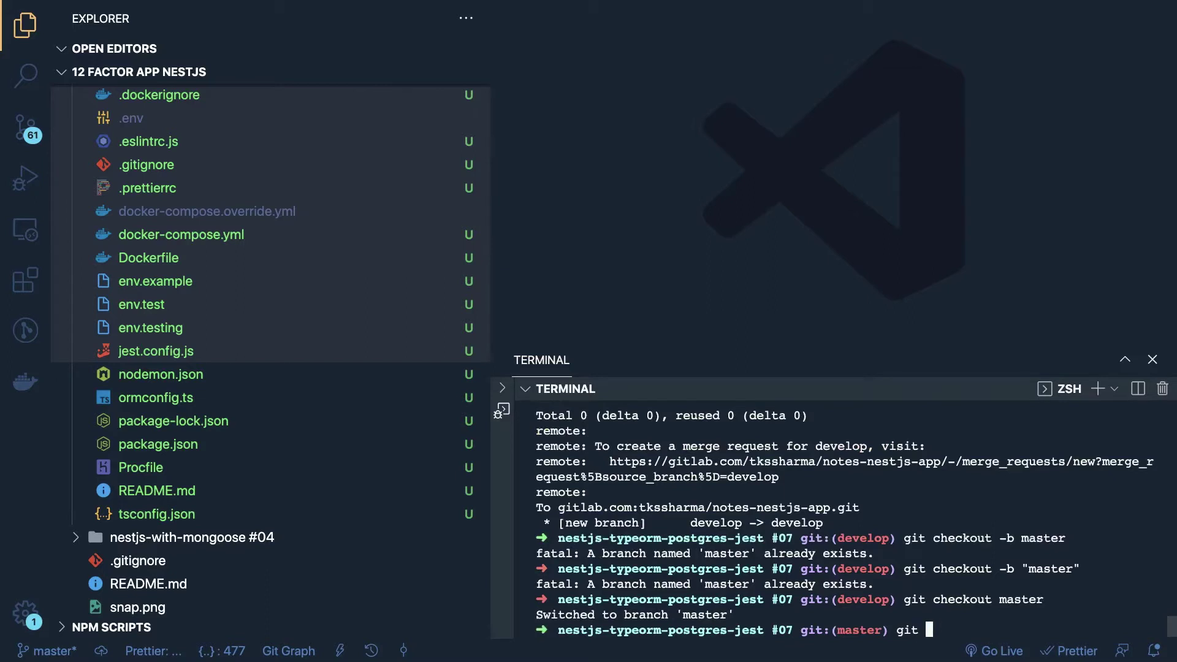
{"action": "type", "text": "push origin master"}
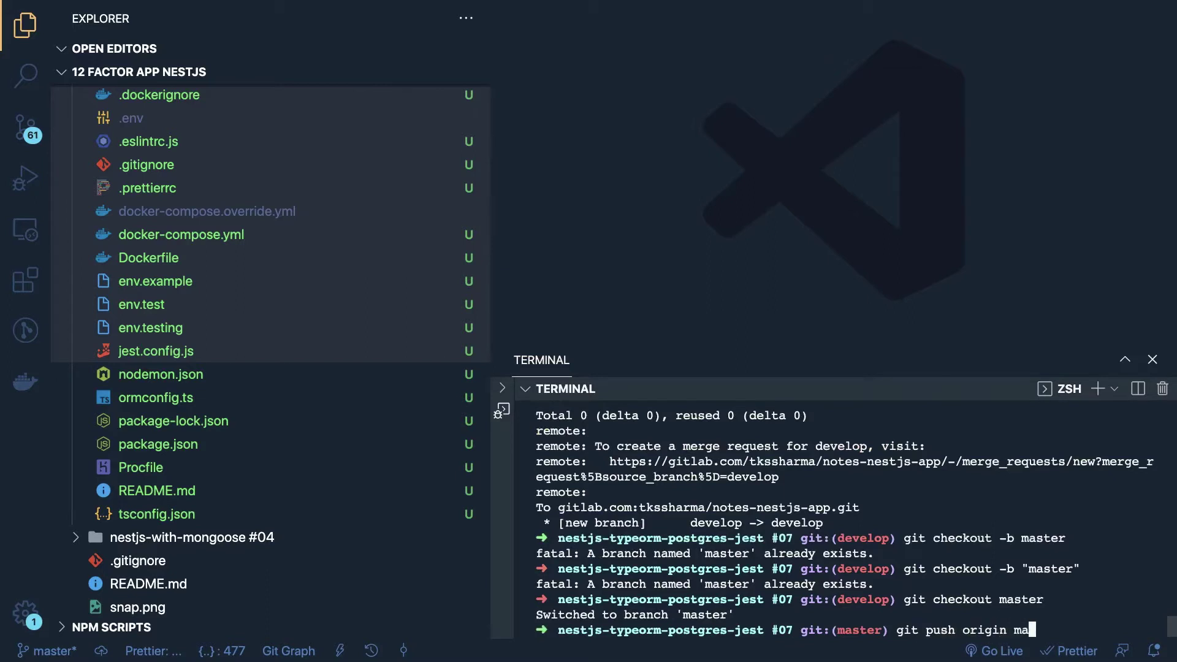
{"action": "key", "text": "Return"}
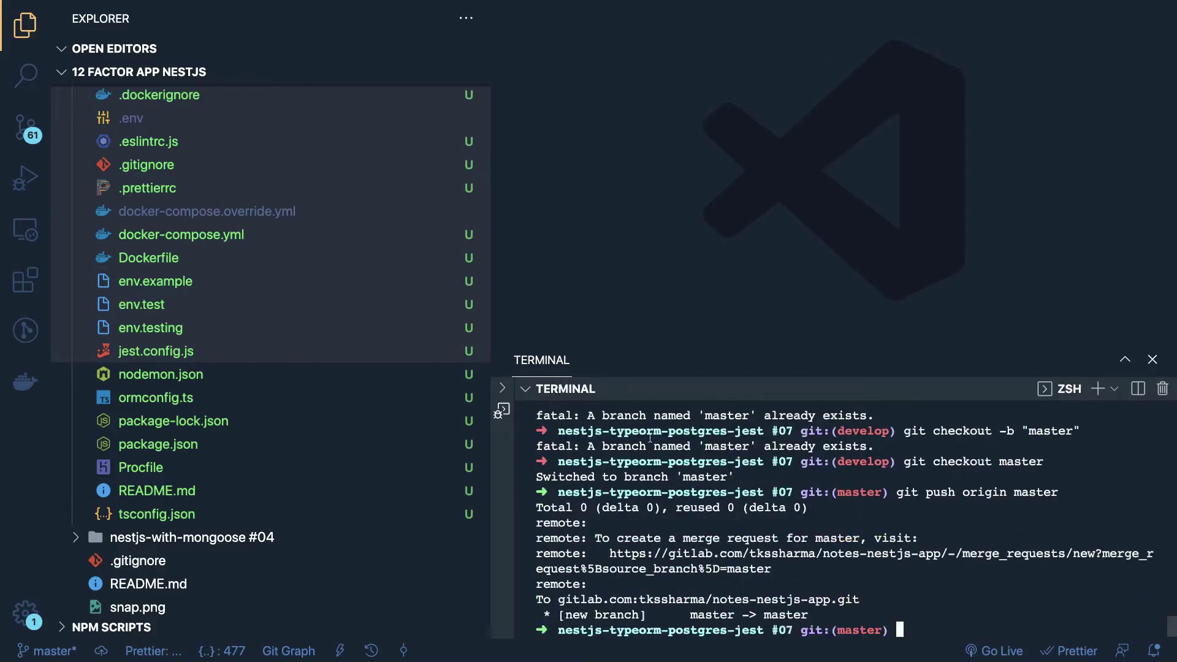
Switch to GitLab in the browser and check which branches the branch protection form offers.
{"action": "key", "text": "ctrl+Left"}
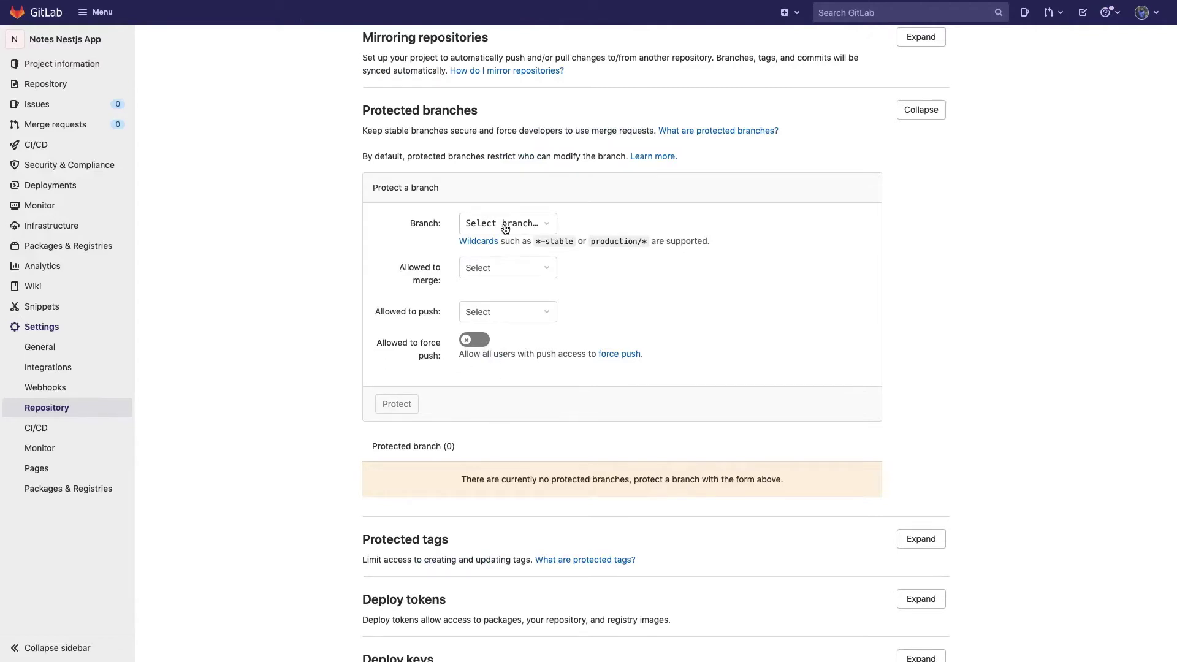
{"action": "left_click", "coordinate": [507, 225]}
{"action": "left_click", "coordinate": [511, 279]}
{"action": "left_click", "coordinate": [509, 231]}
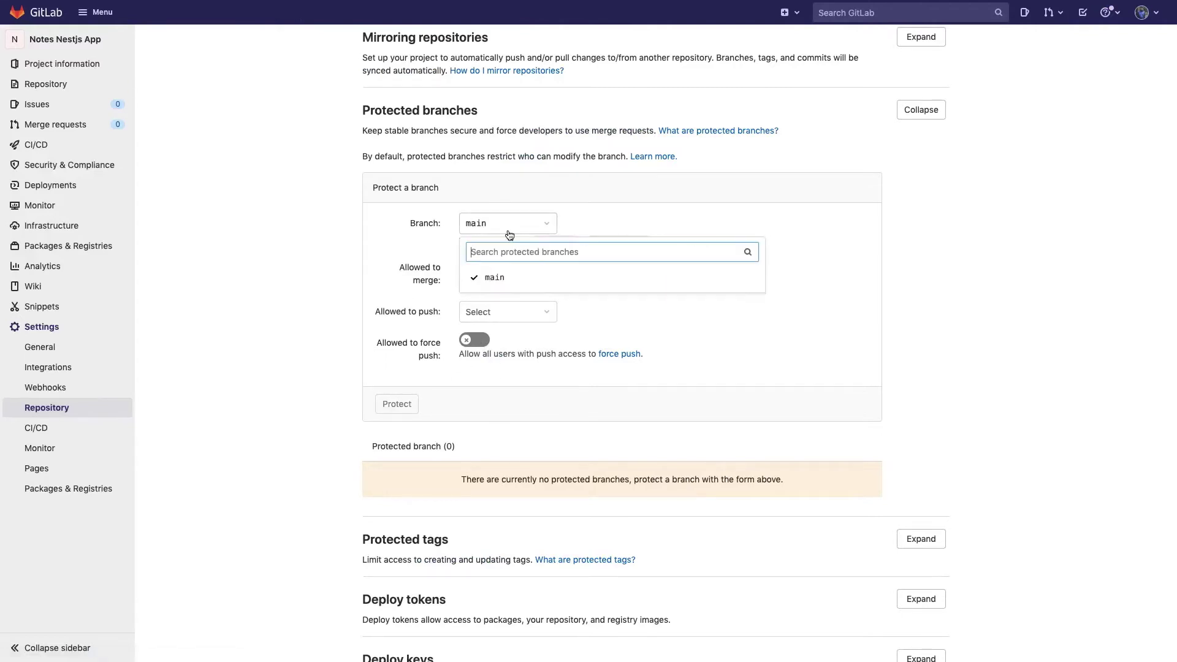
{"action": "left_click", "coordinate": [504, 278]}
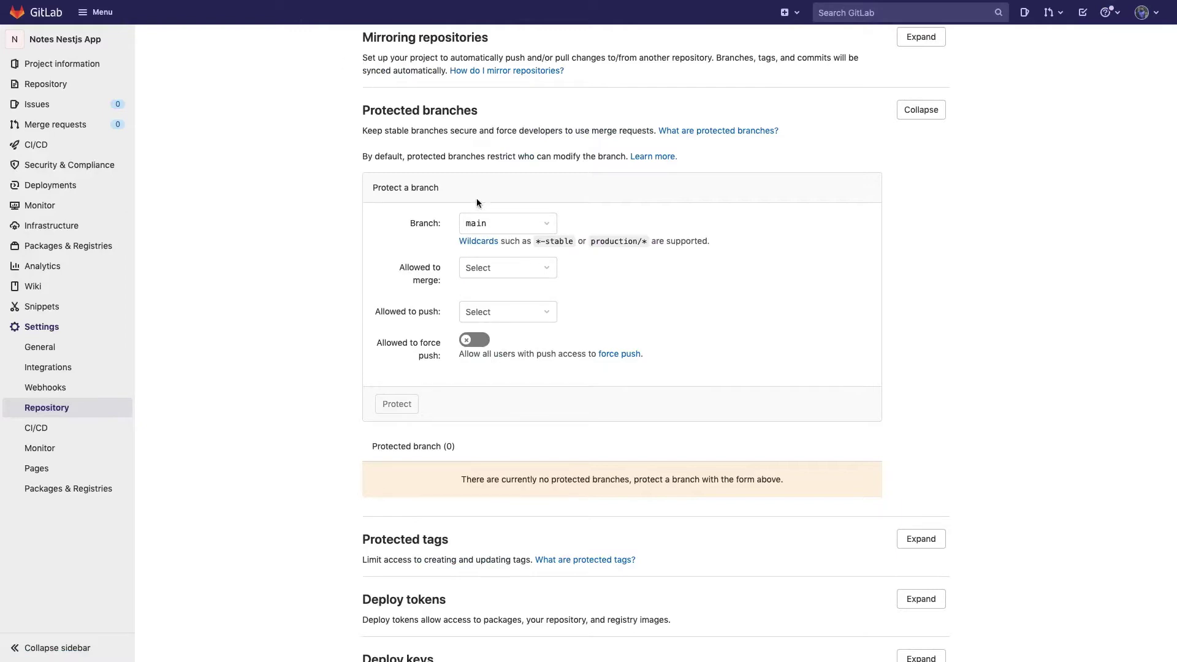
Reload the project's repository settings and select develop as the branch to protect.
{"action": "left_click", "coordinate": [52, 390]}
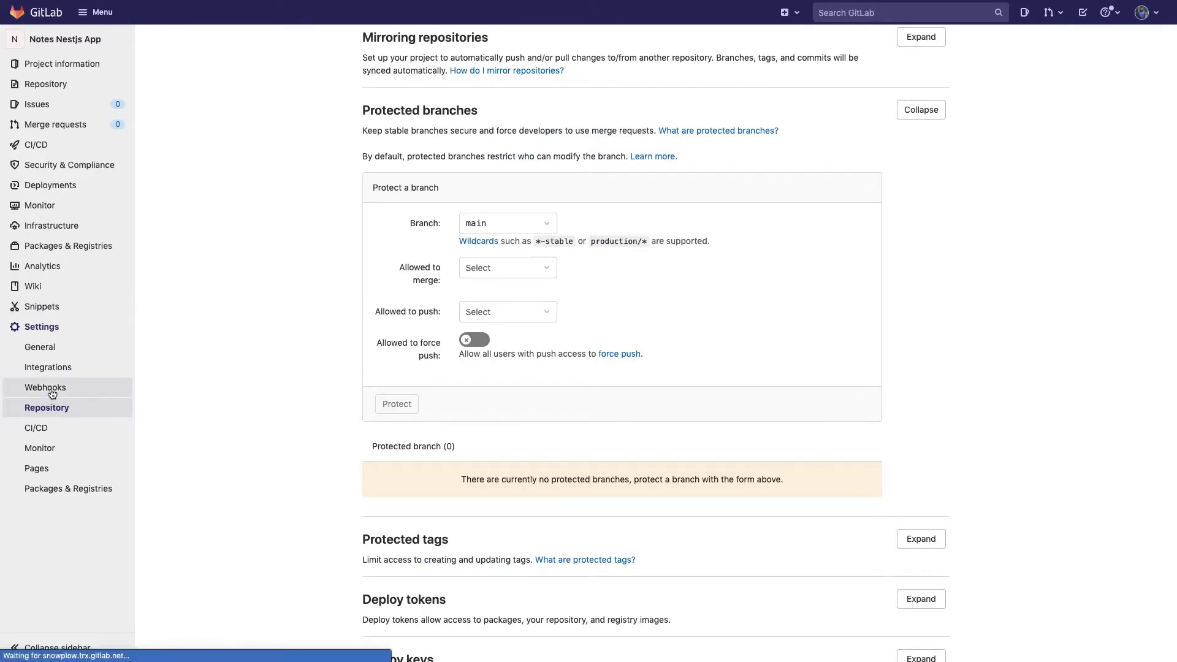
{"action": "left_click", "coordinate": [54, 409]}
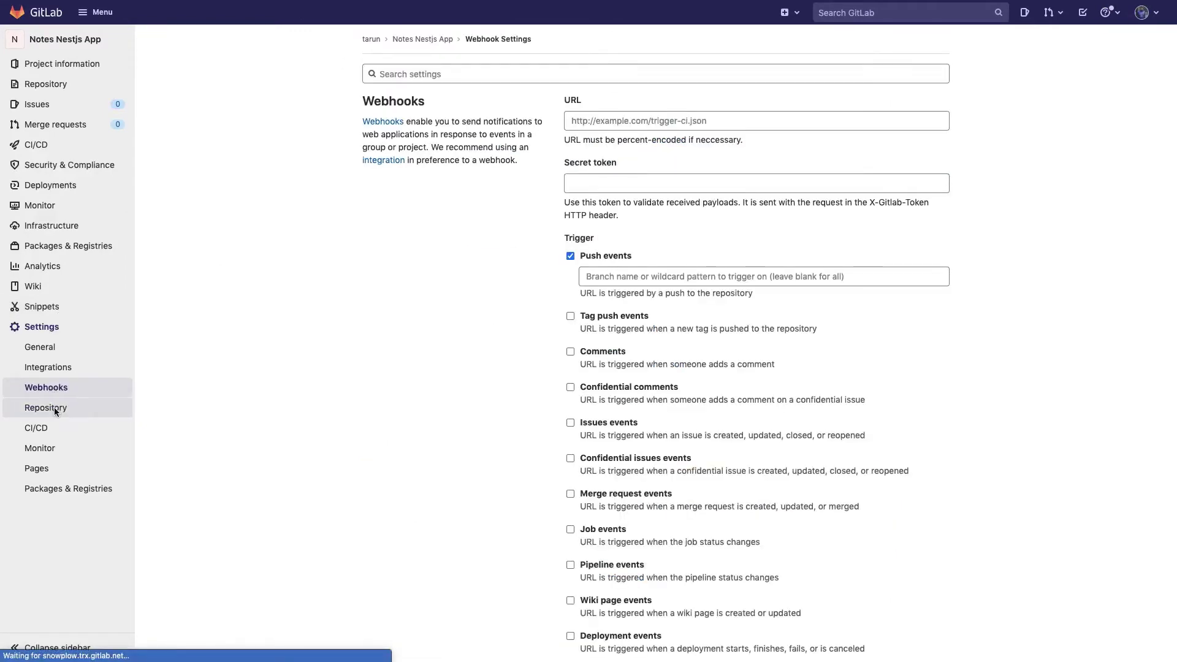
{"action": "left_click", "coordinate": [921, 262]}
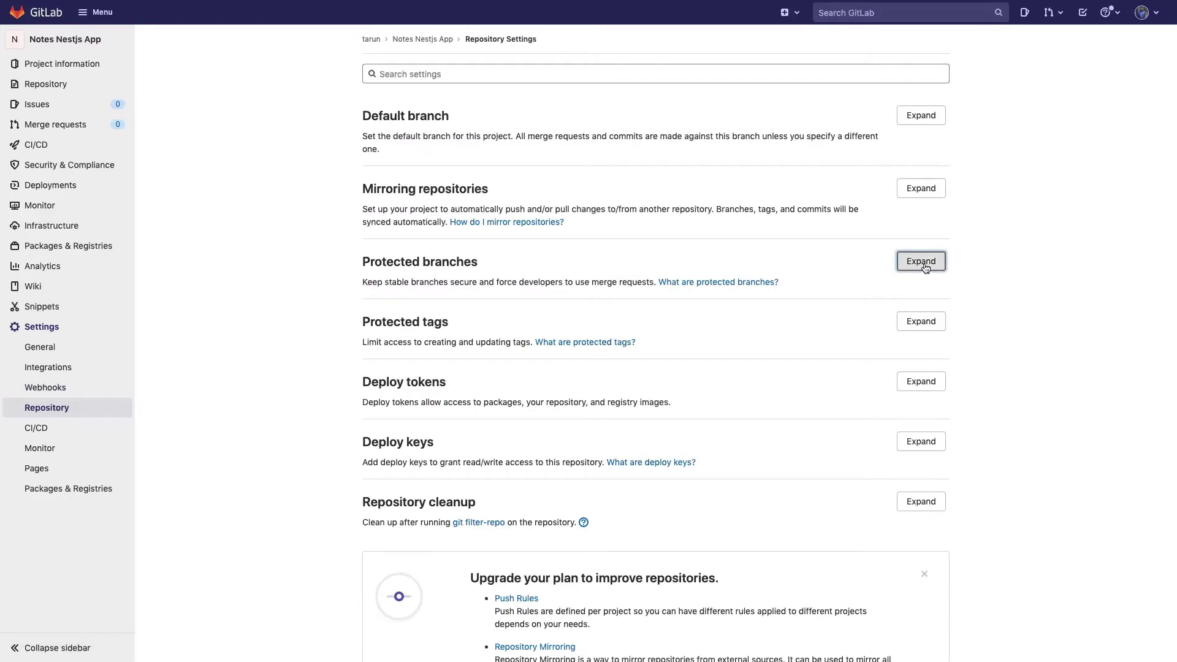
{"action": "scroll", "coordinate": [673, 283], "scroll_direction": "down", "scroll_amount": 2}
{"action": "left_click", "coordinate": [508, 263]}
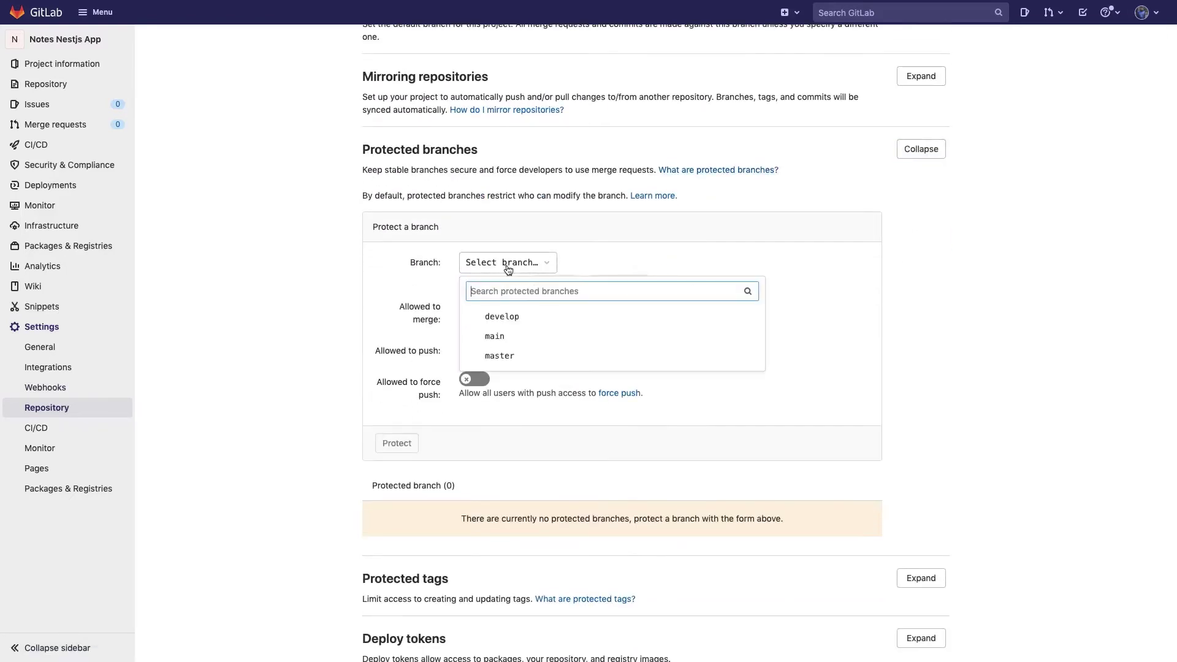
{"action": "left_click", "coordinate": [514, 317]}
Allow Developers + Maintainers to merge and push to develop, and protect the branch.
{"action": "left_click", "coordinate": [514, 313]}
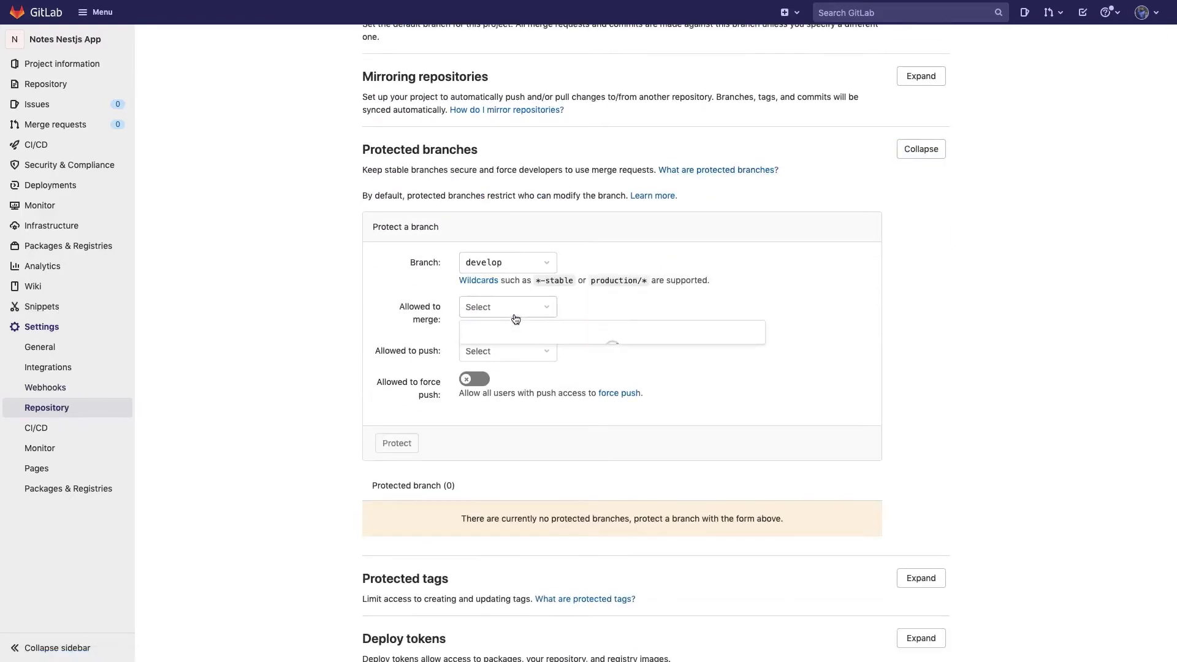
{"action": "left_click", "coordinate": [517, 356]}
{"action": "left_click", "coordinate": [507, 354]}
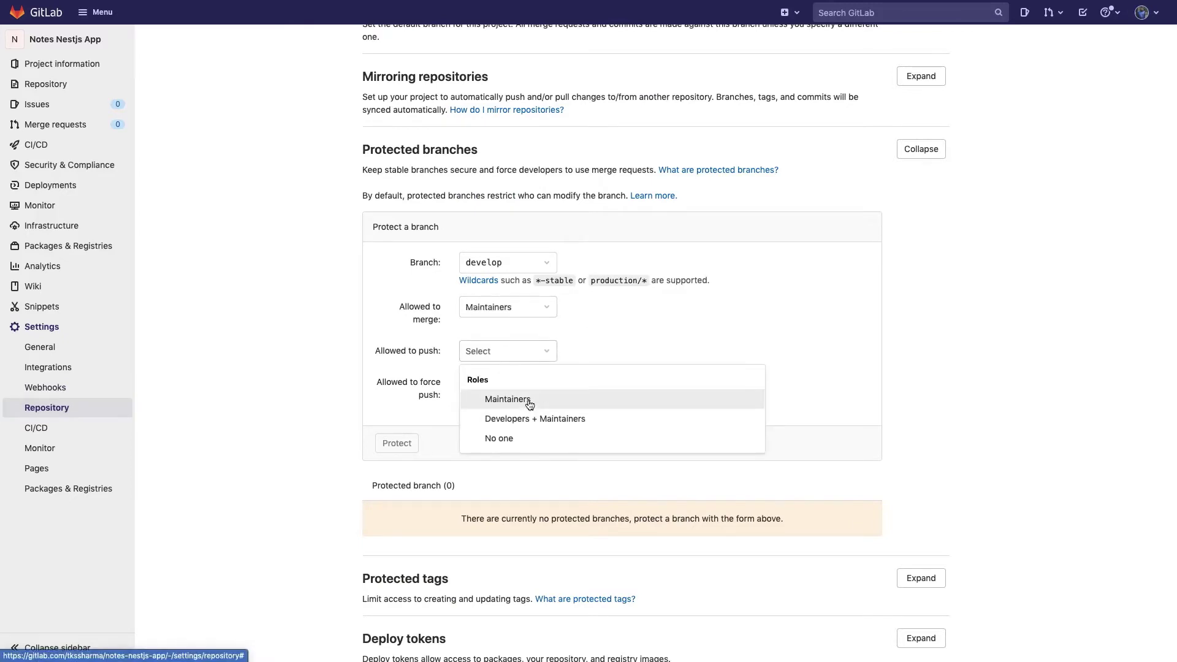
{"action": "left_click", "coordinate": [529, 418]}
{"action": "left_click", "coordinate": [502, 314]}
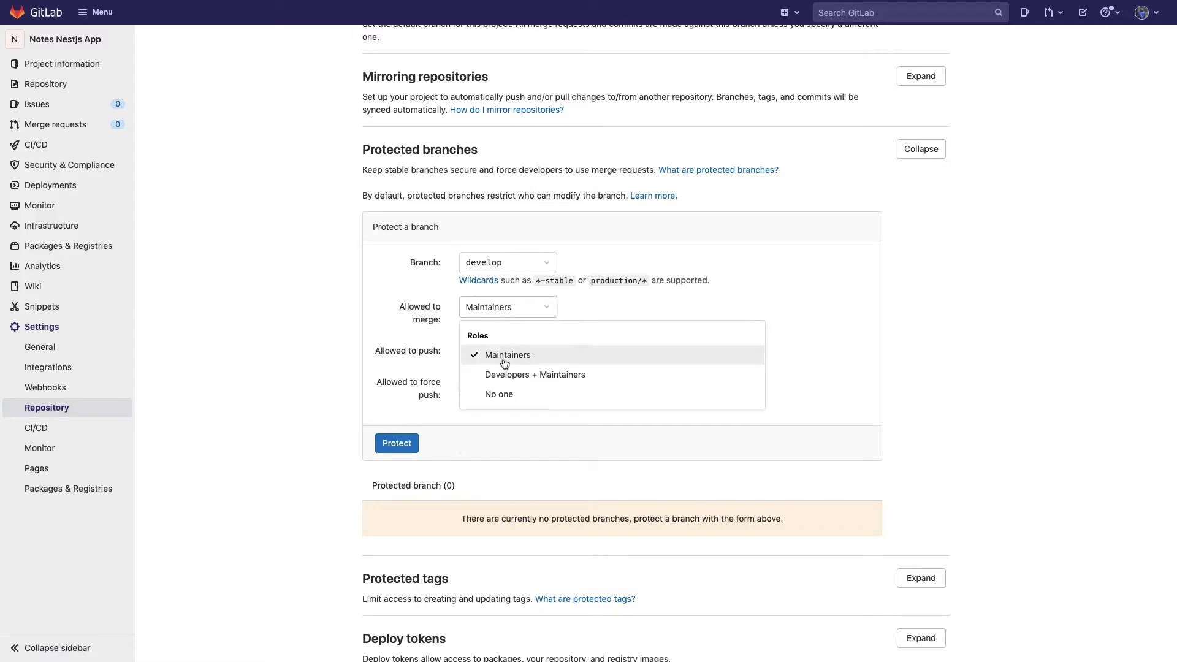
{"action": "left_click", "coordinate": [504, 374]}
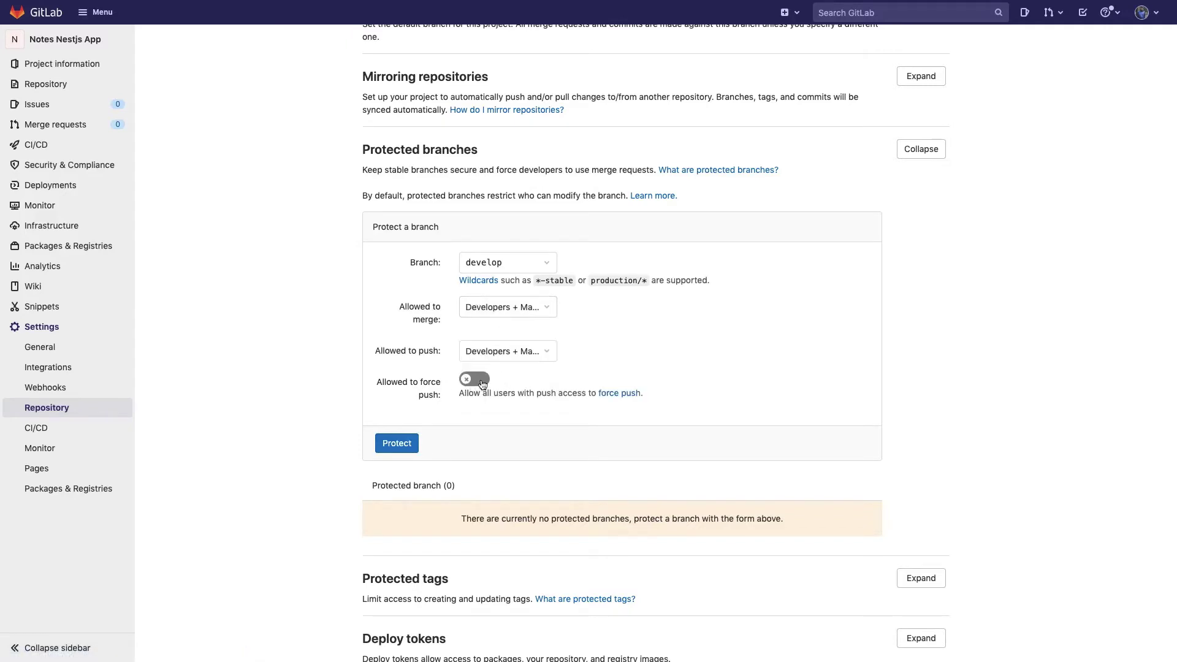
{"action": "left_click", "coordinate": [406, 442]}
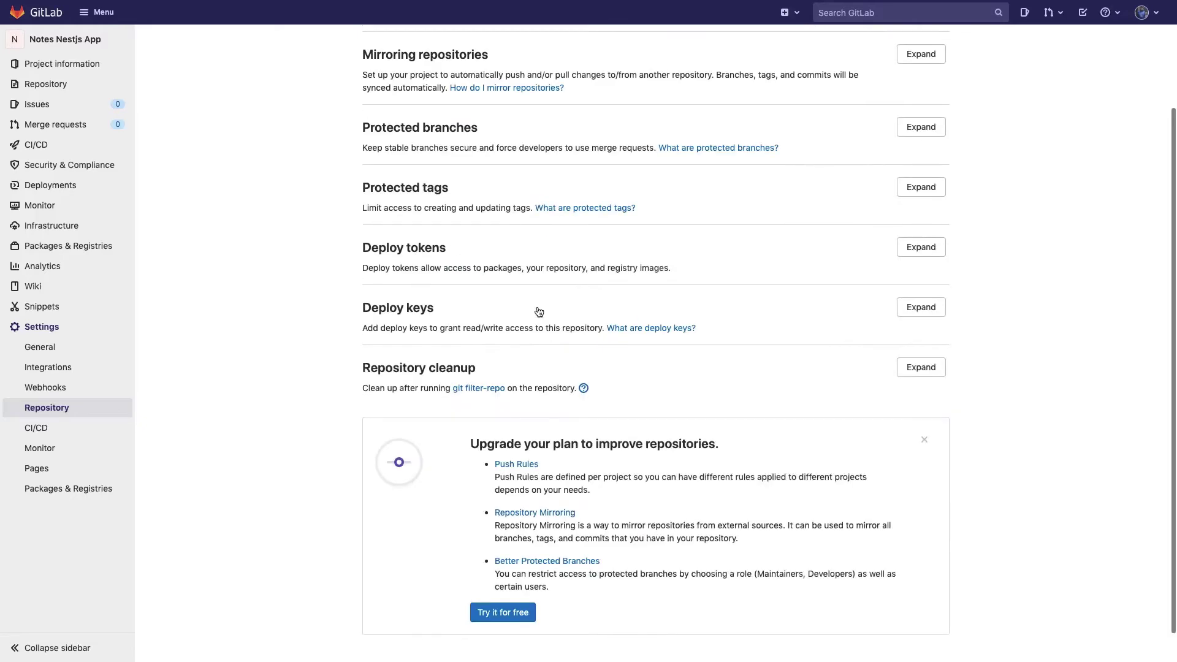
Expand the protected branches settings again and select master as the branch to protect.
{"action": "scroll", "coordinate": [539, 312], "scroll_direction": "up", "scroll_amount": 3}
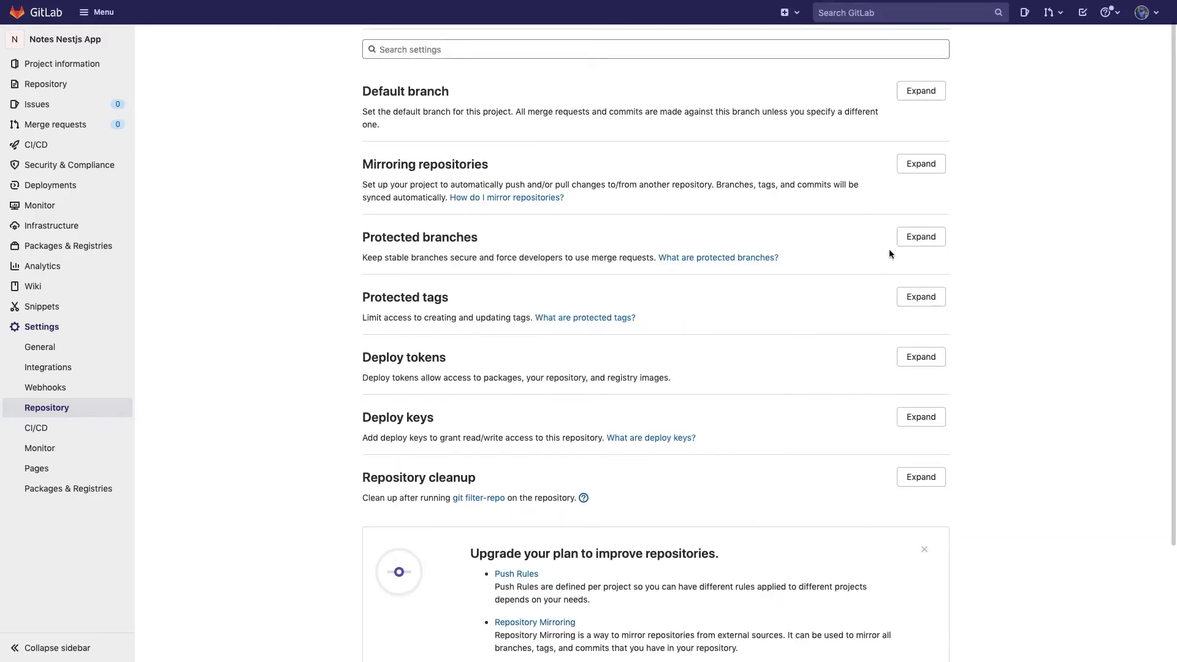
{"action": "left_click", "coordinate": [921, 246]}
{"action": "scroll", "coordinate": [678, 308], "scroll_direction": "down", "scroll_amount": 3}
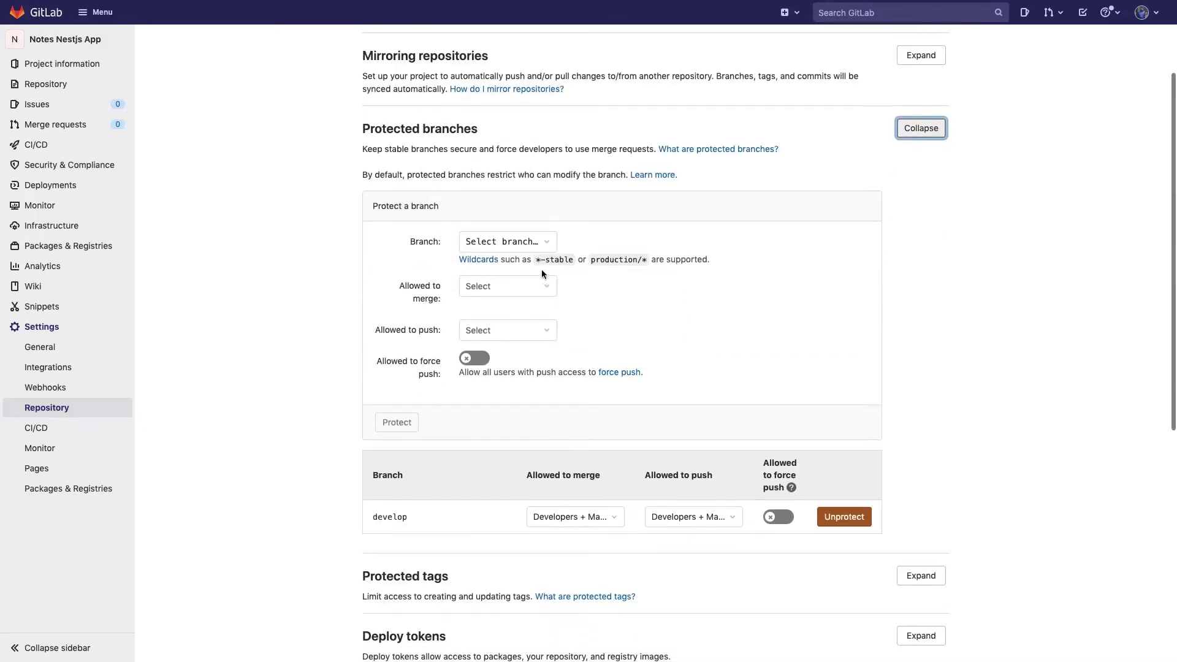
{"action": "left_click", "coordinate": [502, 243]}
{"action": "left_click", "coordinate": [514, 320]}
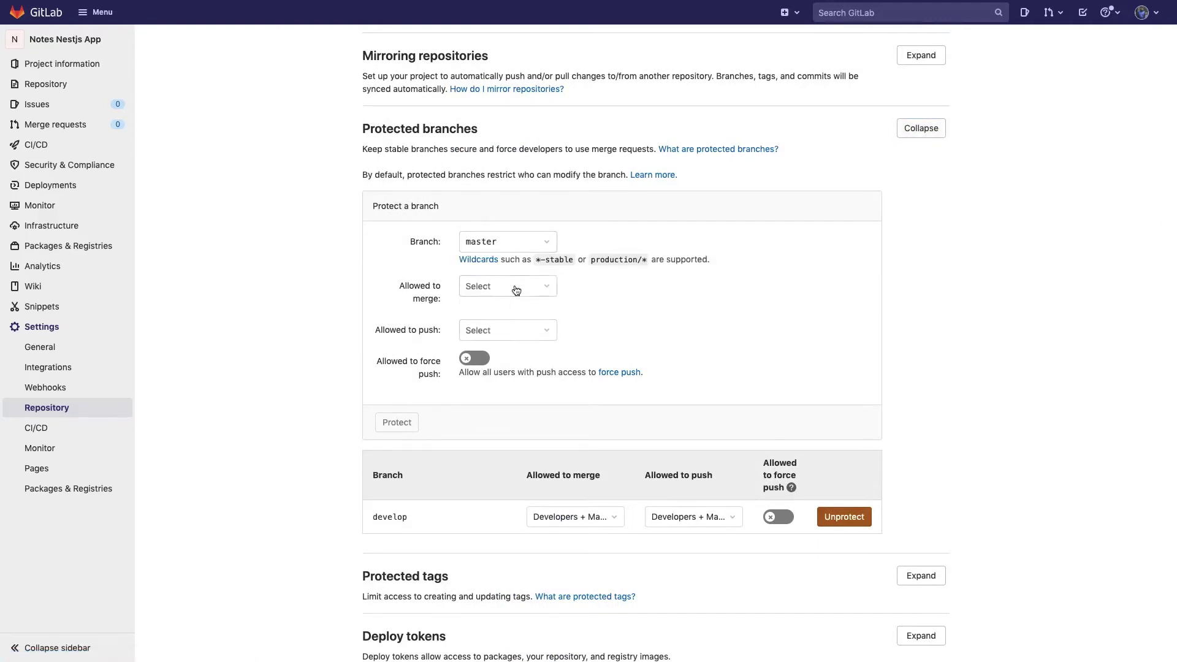
Allow Developers + Maintainers to merge and push to master, and protect the branch.
{"action": "left_click", "coordinate": [516, 288]}
{"action": "left_click", "coordinate": [490, 349]}
{"action": "left_click", "coordinate": [491, 331]}
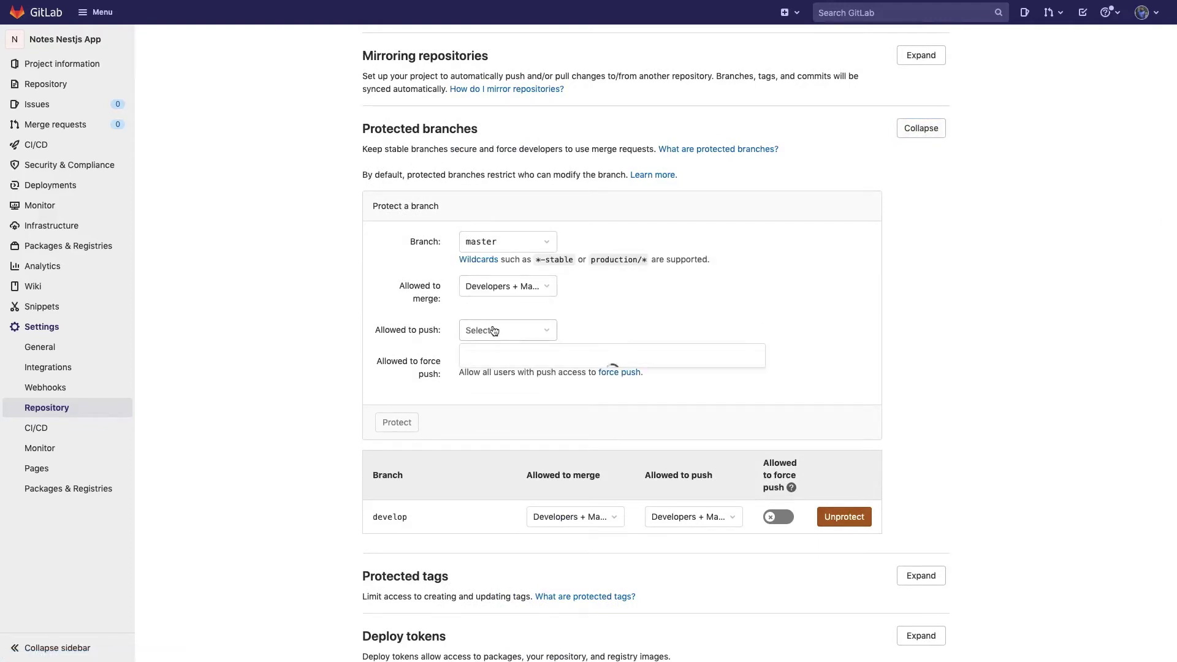
{"action": "left_click", "coordinate": [495, 397]}
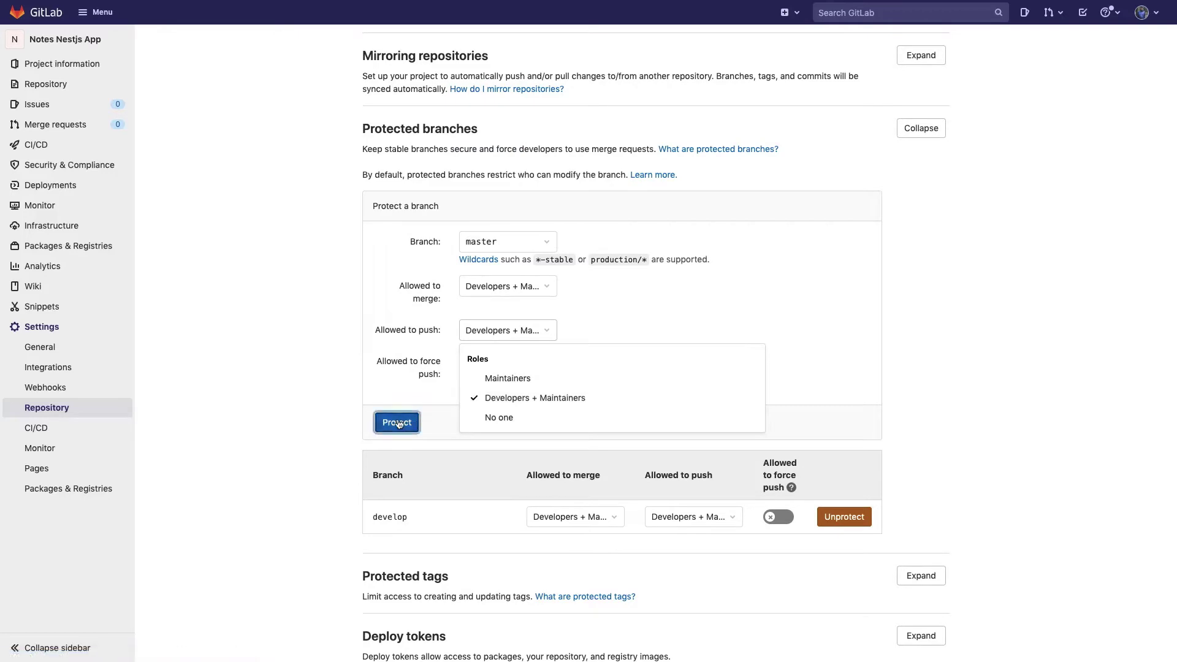
{"action": "left_click", "coordinate": [397, 422]}
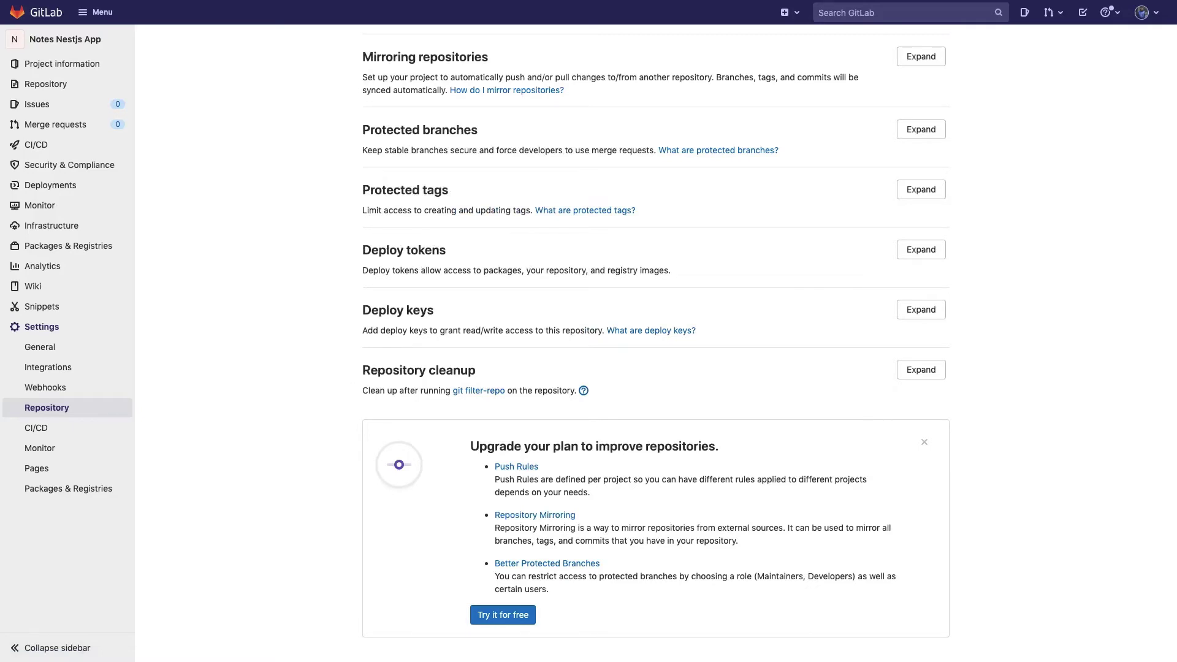
Switch to VS Code and, in the project terminal, check out develop and then master again.
{"action": "key", "text": "ctrl+Right"}
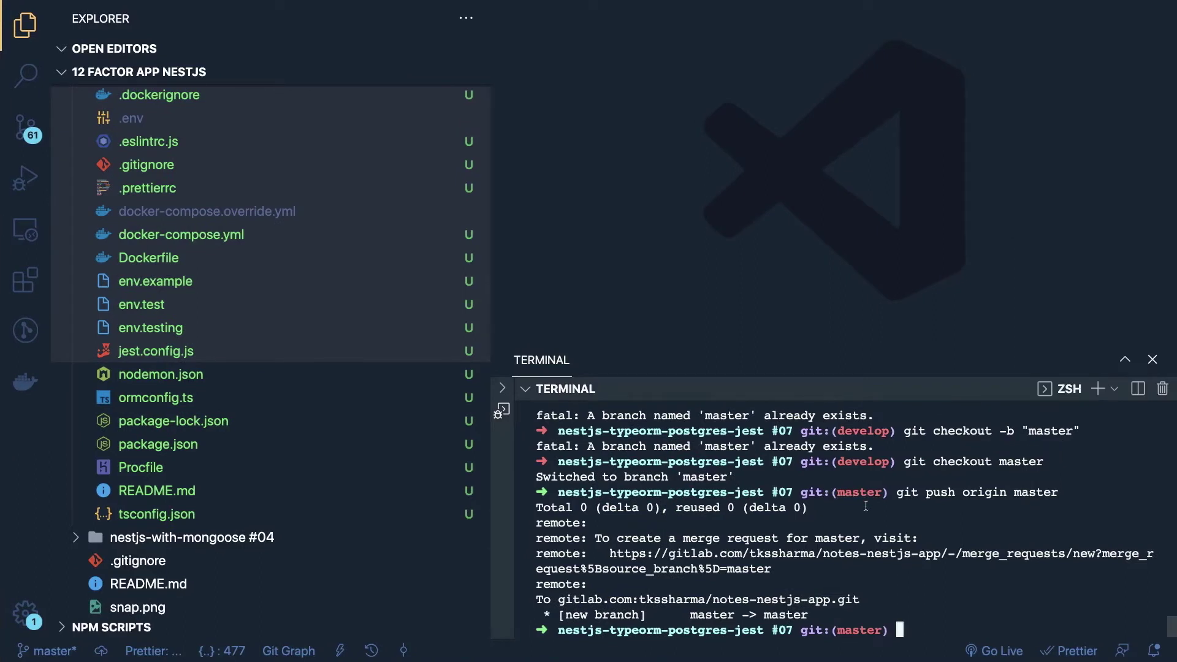
{"action": "type", "text": "git checkout d"}
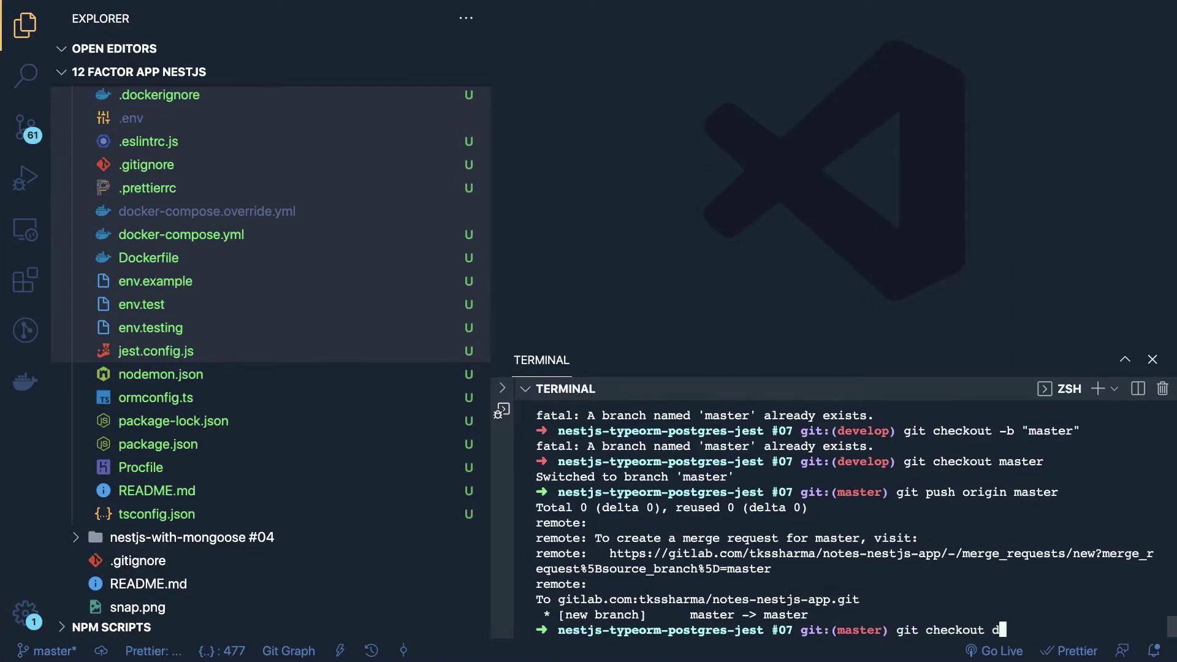
{"action": "type", "text": "evelop"}
{"action": "key", "text": "Return"}
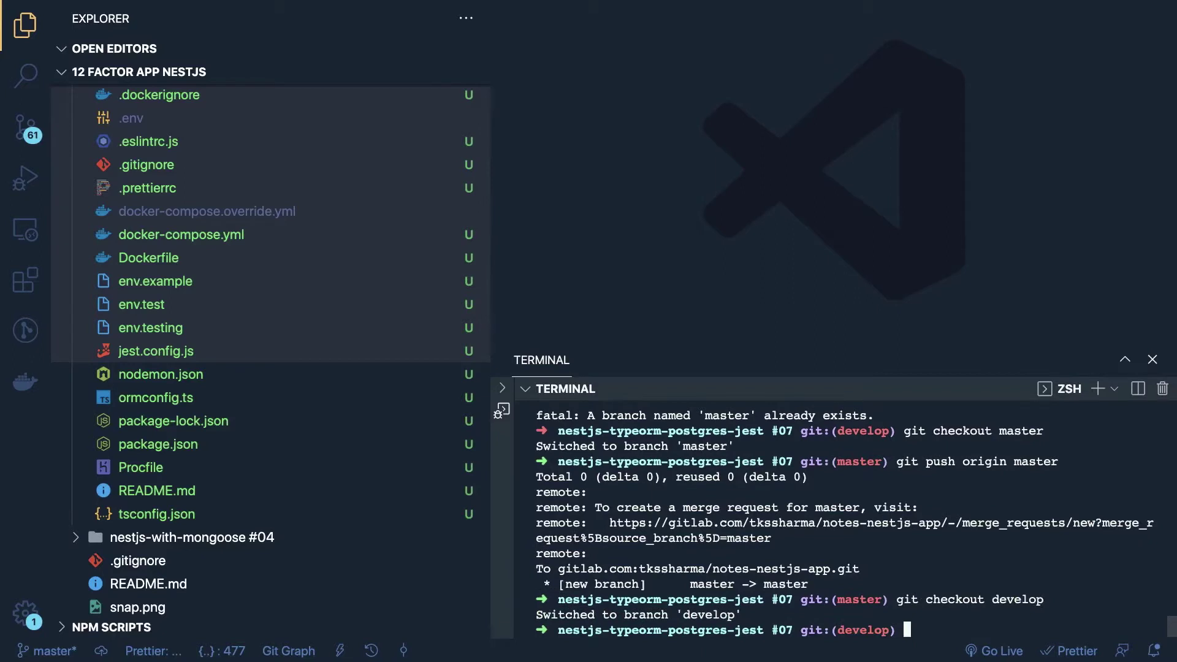
{"action": "type", "text": "git checkout master"}
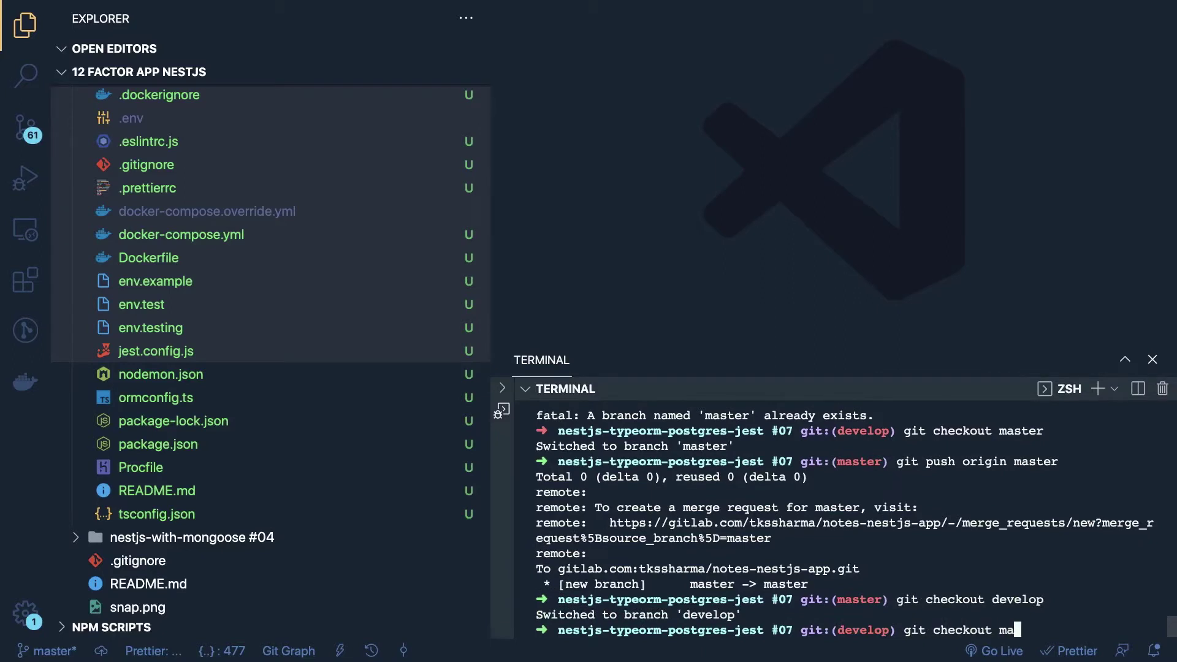
{"action": "key", "text": "Return"}
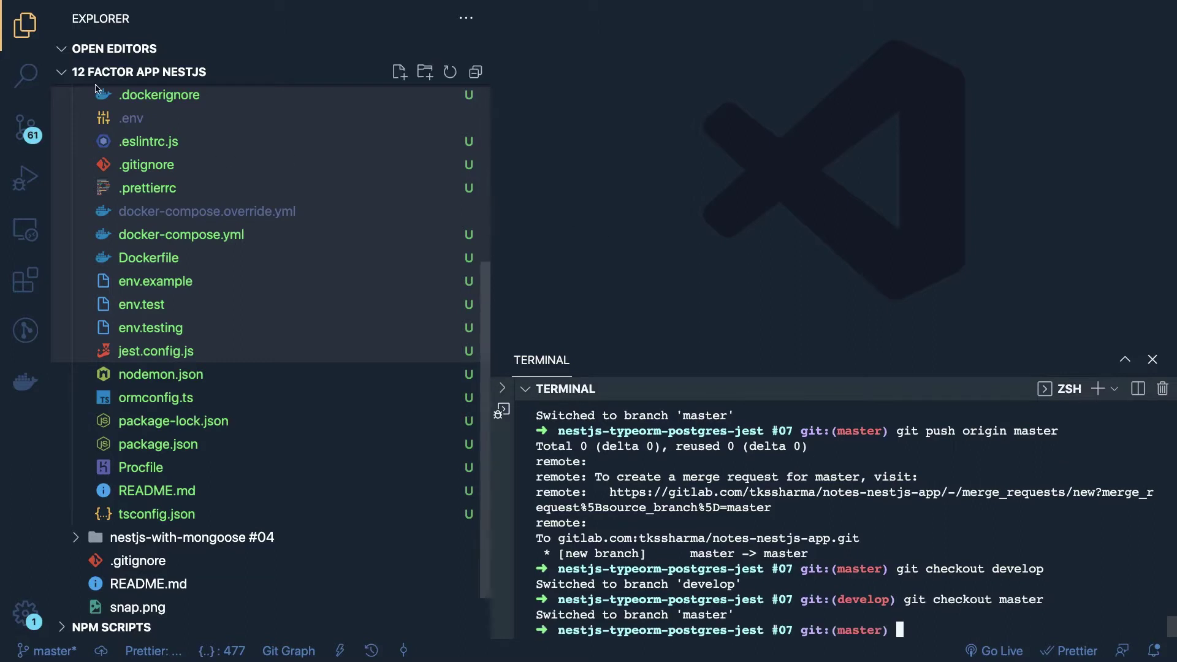
Create a new untitled text file, hide the file explorer and leave three blank lines at the start.
{"action": "left_click", "coordinate": [73, 7]}
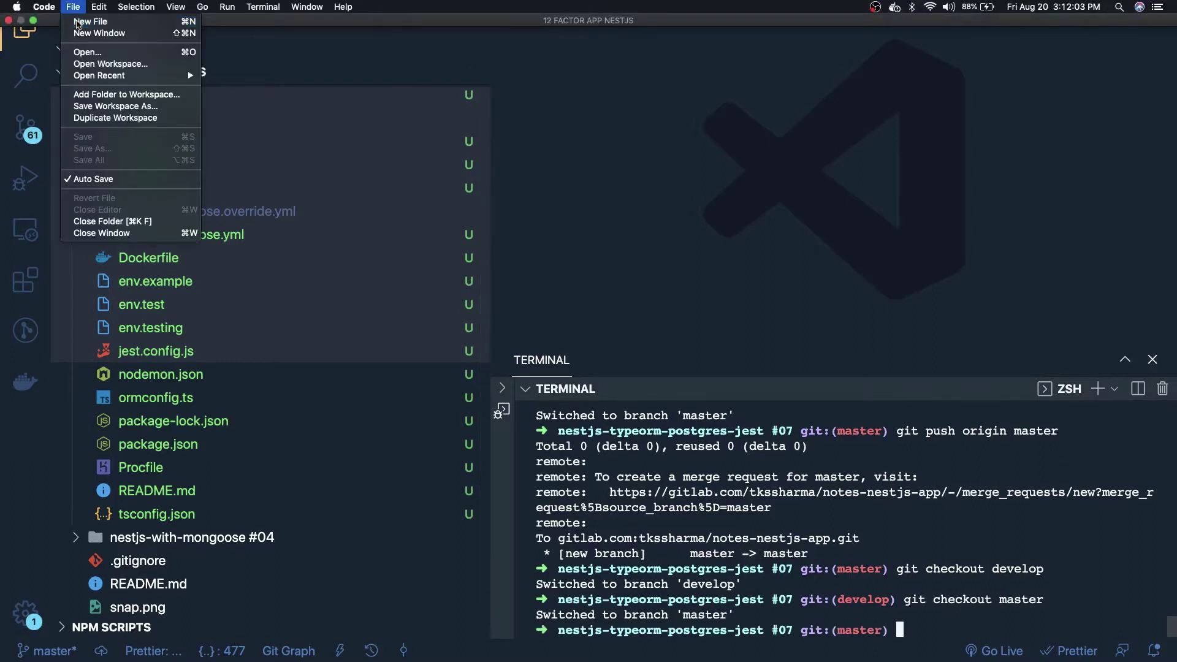
{"action": "left_click", "coordinate": [222, 193]}
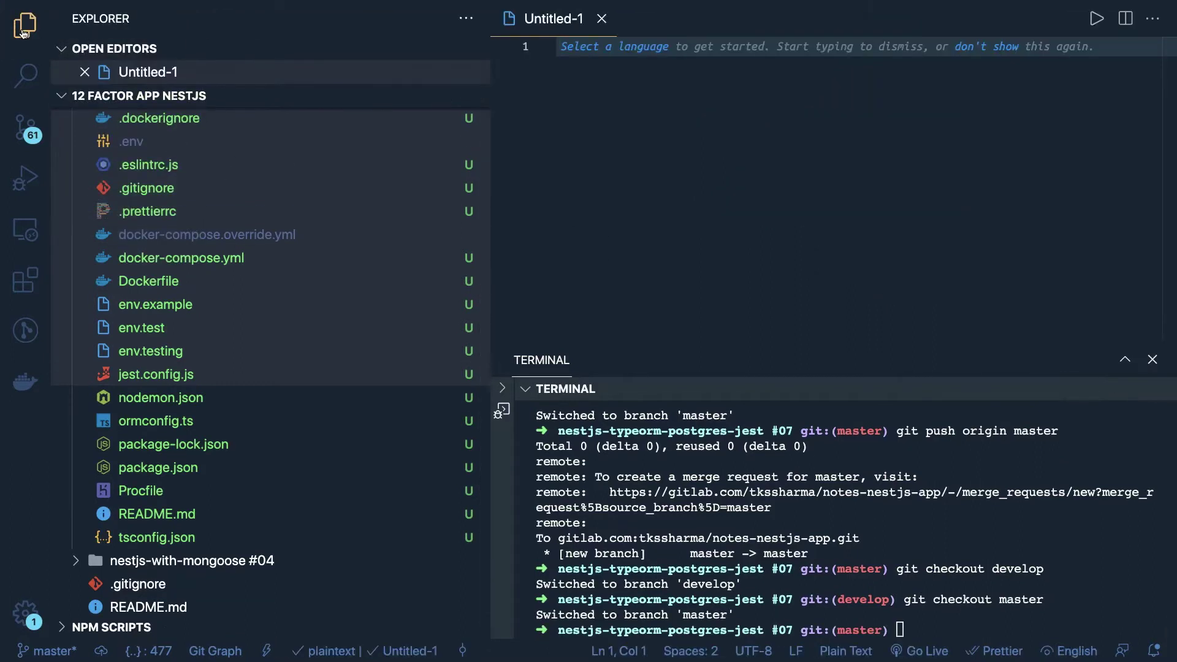
{"action": "key", "text": "super+b"}
{"action": "key", "text": "Return"}
{"action": "key", "text": "Return"}
{"action": "key", "text": "Return"}
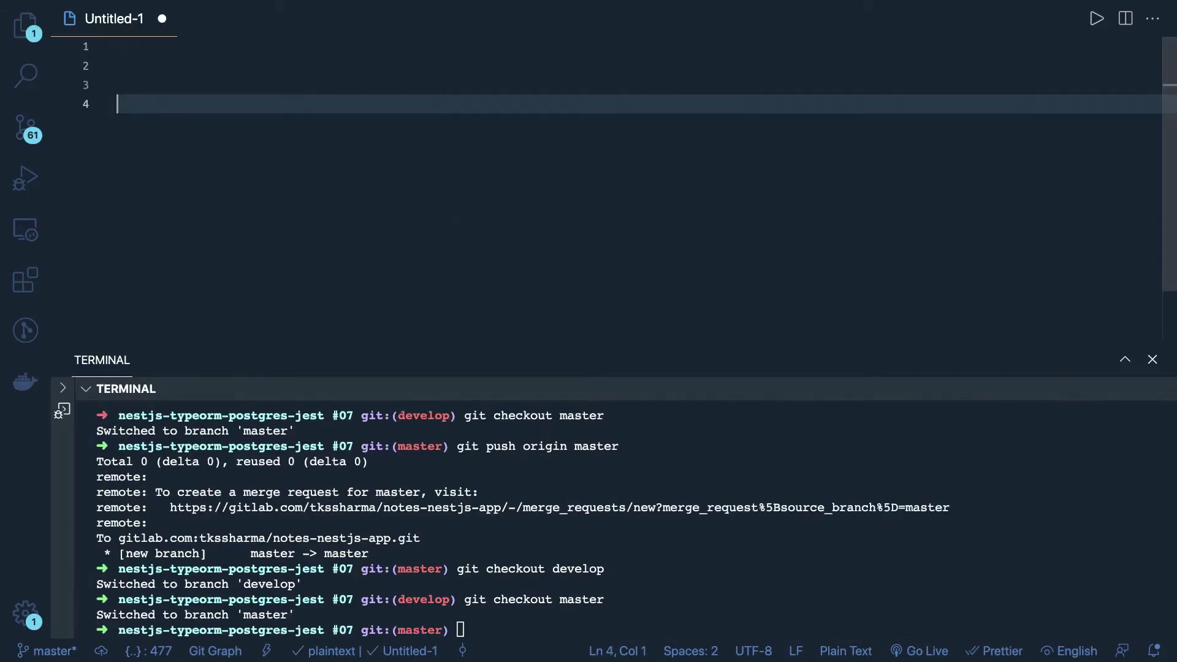
Write the note lines "GITHUB/GITLAB" and "DEV MASTER", separated by two blank lines.
{"action": "type", "text": "GITH"}
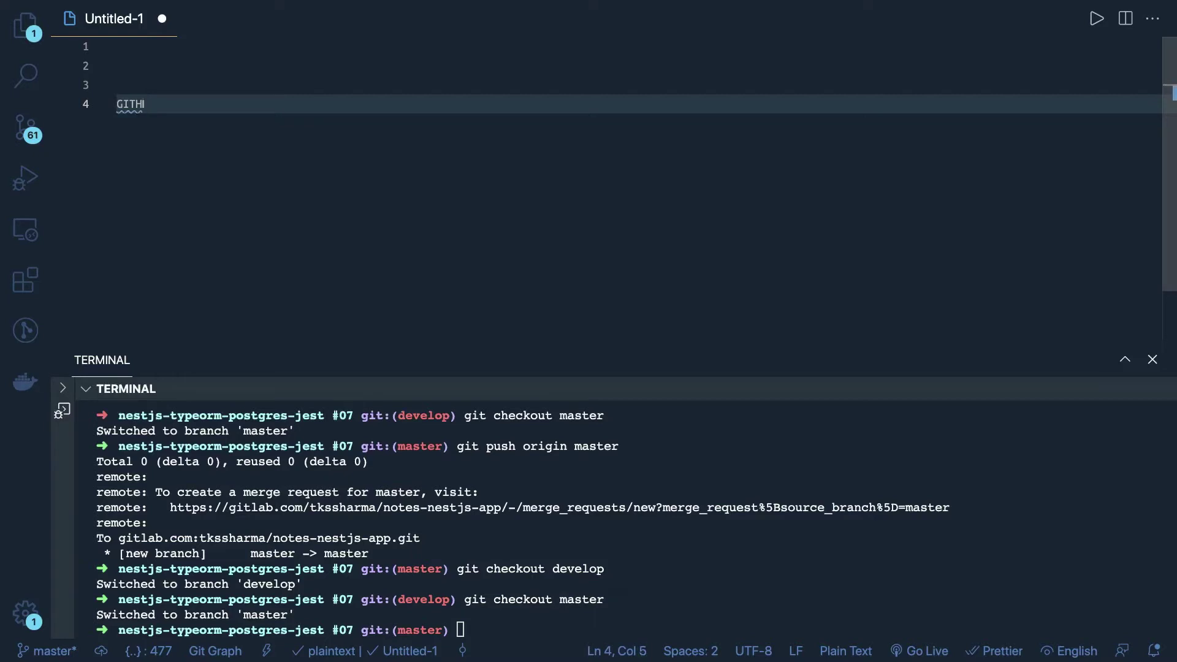
{"action": "type", "text": "UUB/GITLAB"}
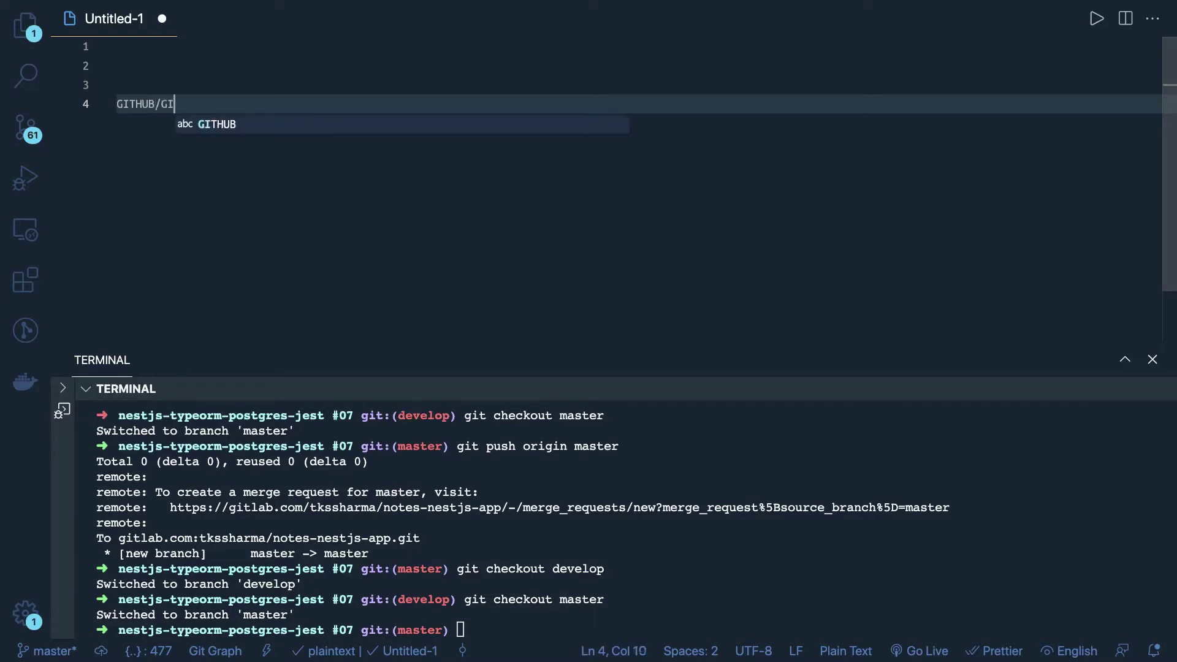
{"action": "key", "text": "Return"}
{"action": "key", "text": "Return"}
{"action": "key", "text": "Return"}
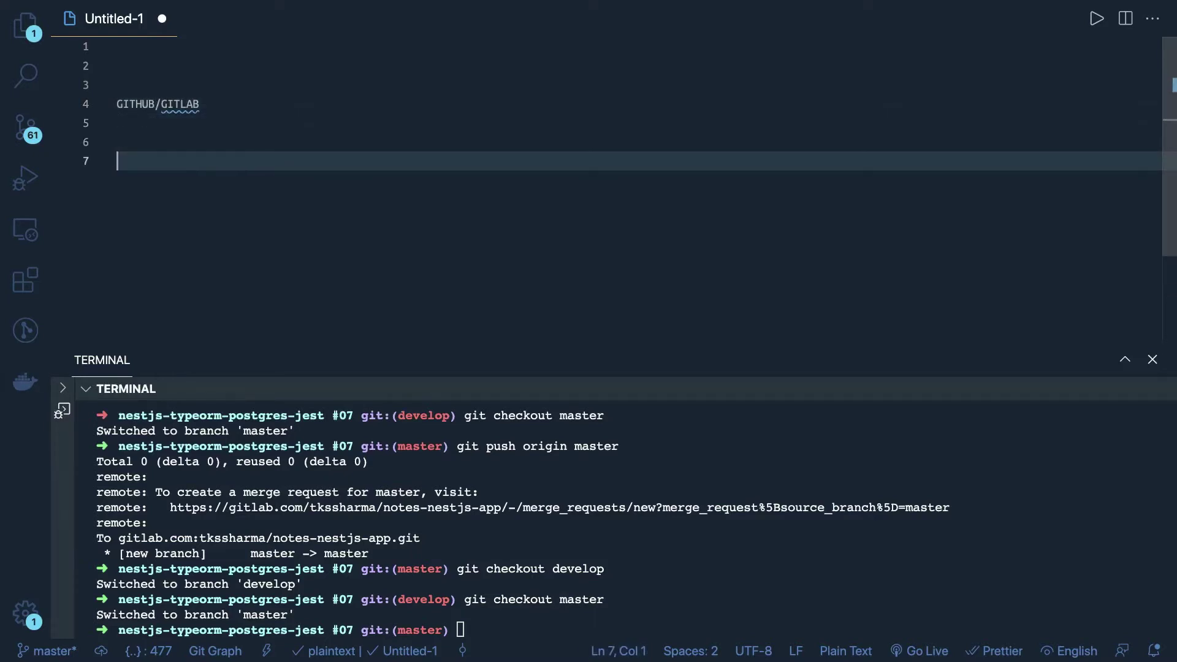
{"action": "type", "text": "DEV MASTER"}
{"action": "key", "text": "Return"}
{"action": "key", "text": "Return"}
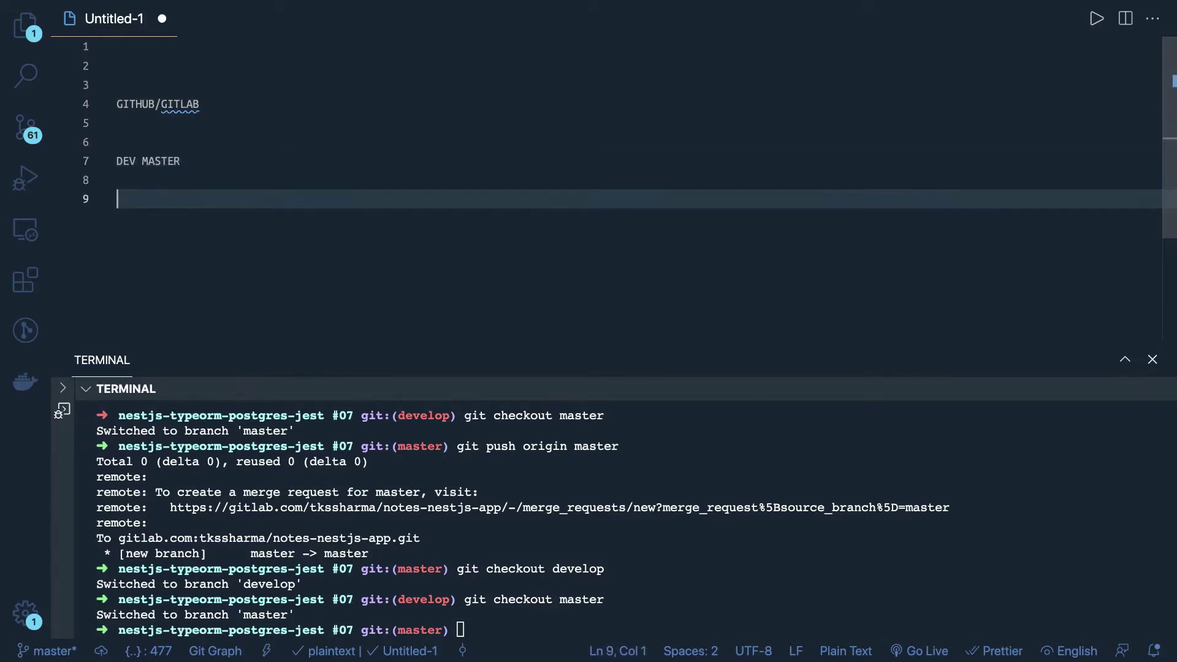
Two lines below "DEV MASTER", write the workflow note "DEV -> FEATURE --> RAISE MR".
{"action": "key", "text": "Up"}
{"action": "key", "text": "Up"}
{"action": "key", "text": "Right"}
{"action": "key", "text": "Right"}
{"action": "key", "text": "Right"}
{"action": "key", "text": "Right"}
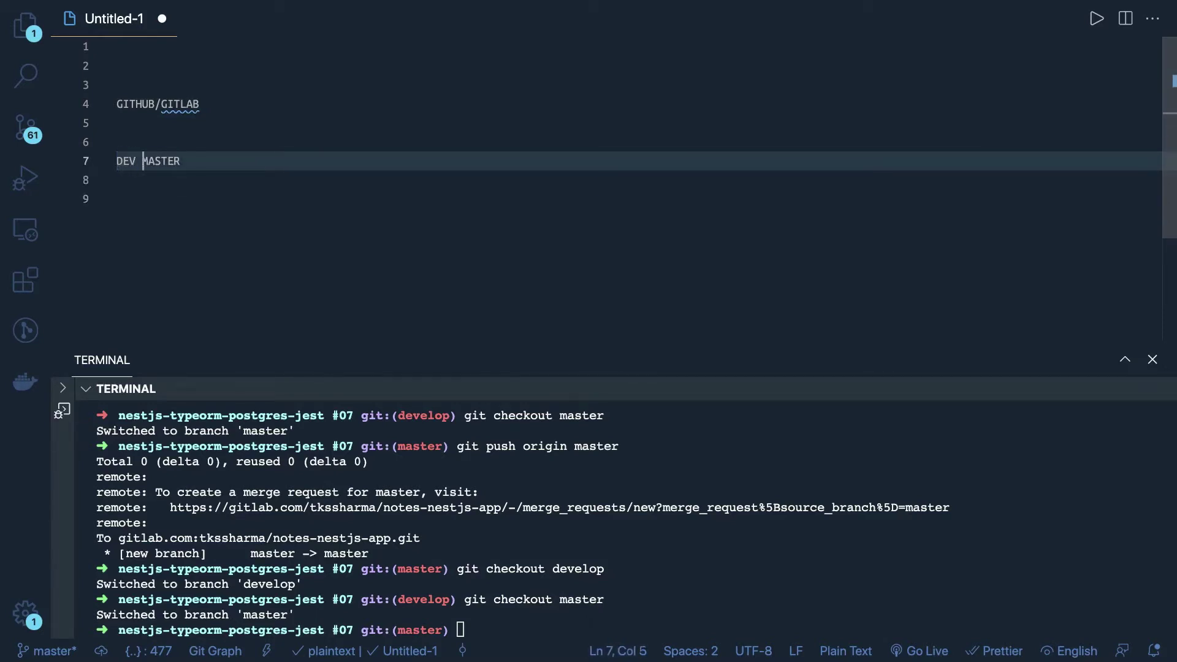
{"action": "key", "text": "Right"}
{"action": "key", "text": "Right"}
{"action": "key", "text": "Right"}
{"action": "key", "text": "Right"}
{"action": "key", "text": "Right"}
{"action": "key", "text": "Right"}
{"action": "key", "text": "Right"}
{"action": "key", "text": "Return"}
{"action": "key", "text": "Return"}
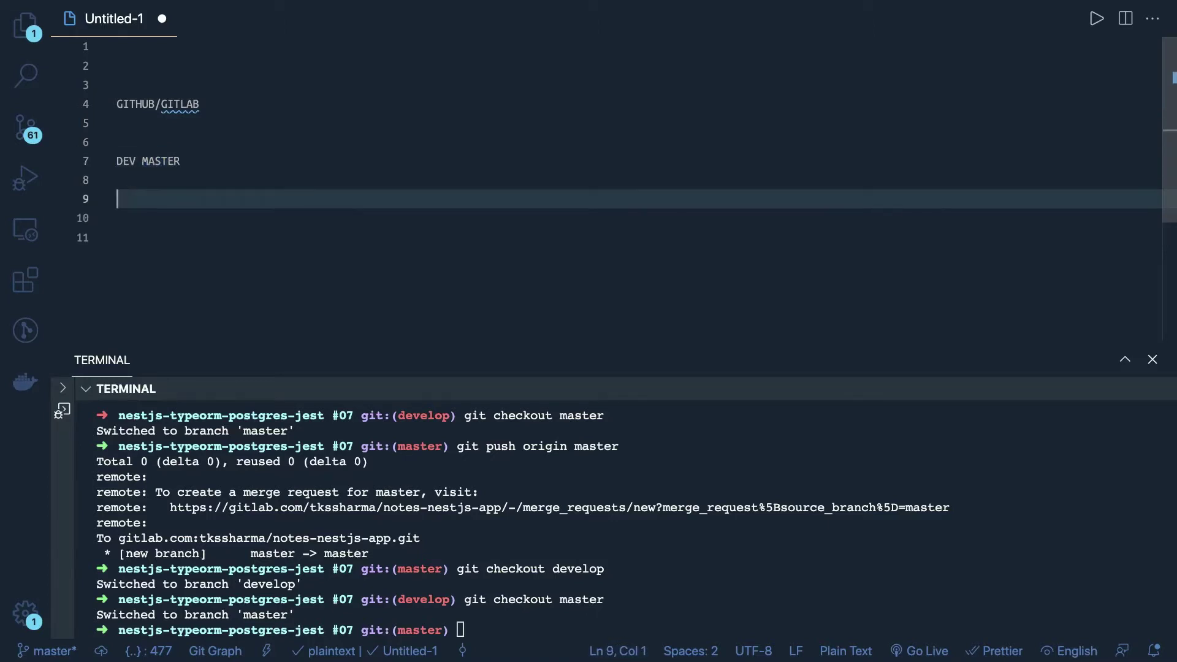
{"action": "type", "text": "DEV -> FEATURE "}
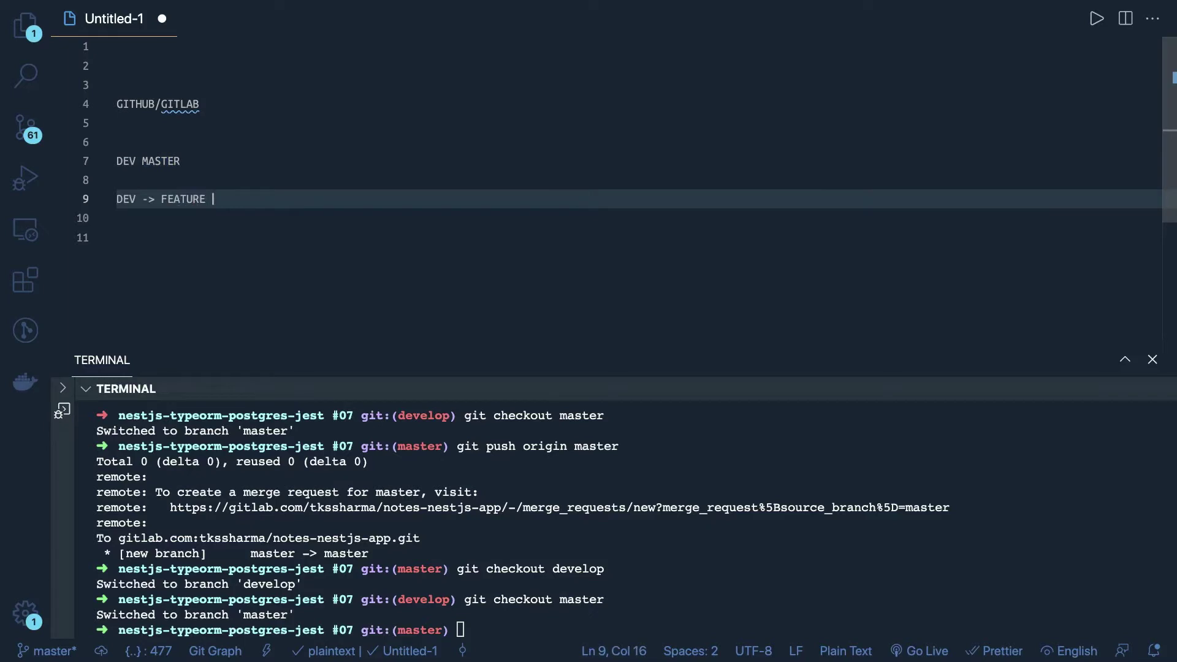
{"action": "type", "text": "--> RAISE mr"}
{"action": "key", "text": "BackSpace"}
{"action": "key", "text": "BackSpace"}
{"action": "key", "text": "BackSpace"}
{"action": "type", "text": "MR "}
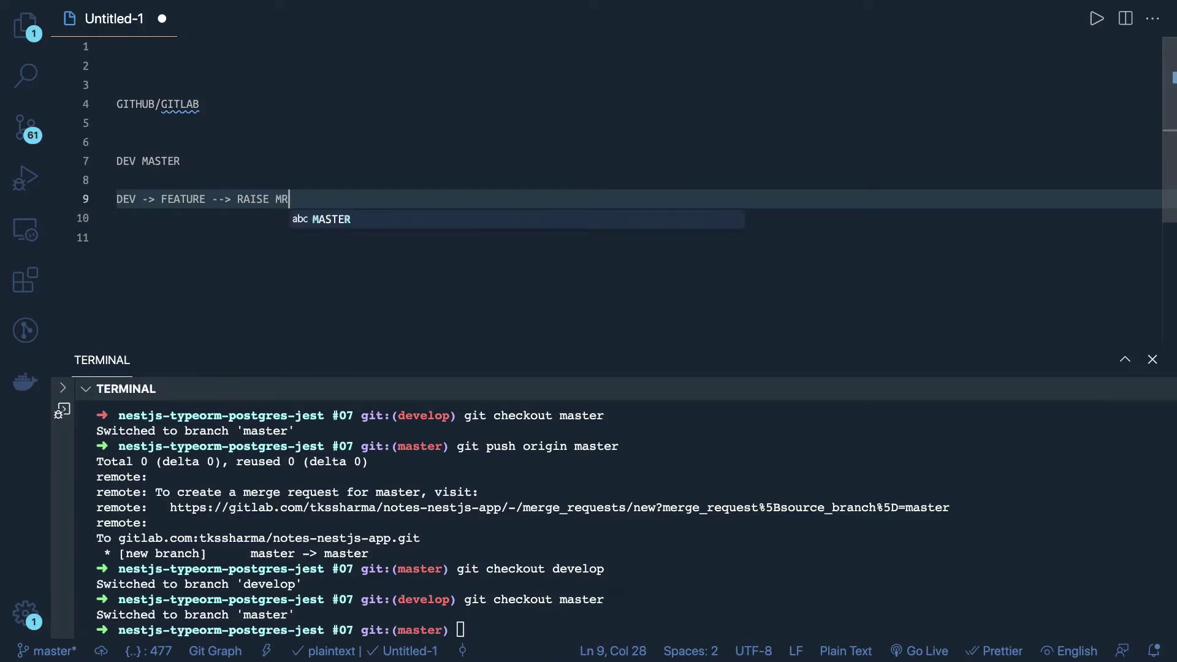
Extend the DEV workflow line with "-> DEV -> DEV WITH MASTER" and add blank lines below it.
{"action": "type", "text": "-> dev"}
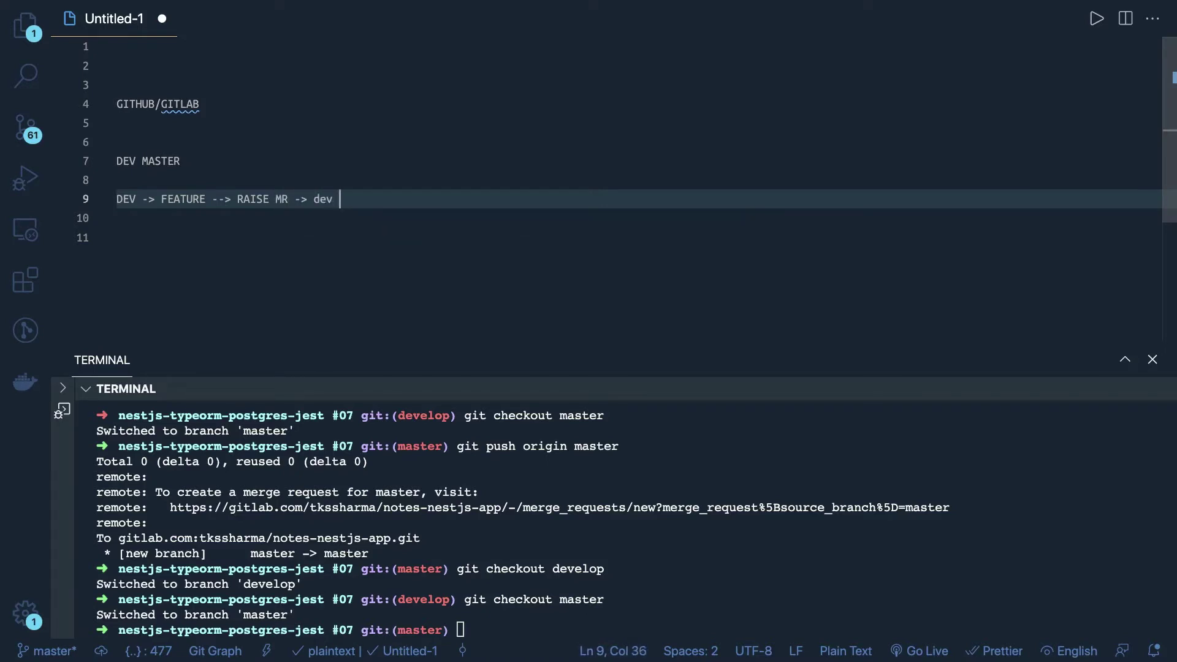
{"action": "key", "text": "BackSpace"}
{"action": "key", "text": "BackSpace"}
{"action": "type", "text": "DEV "}
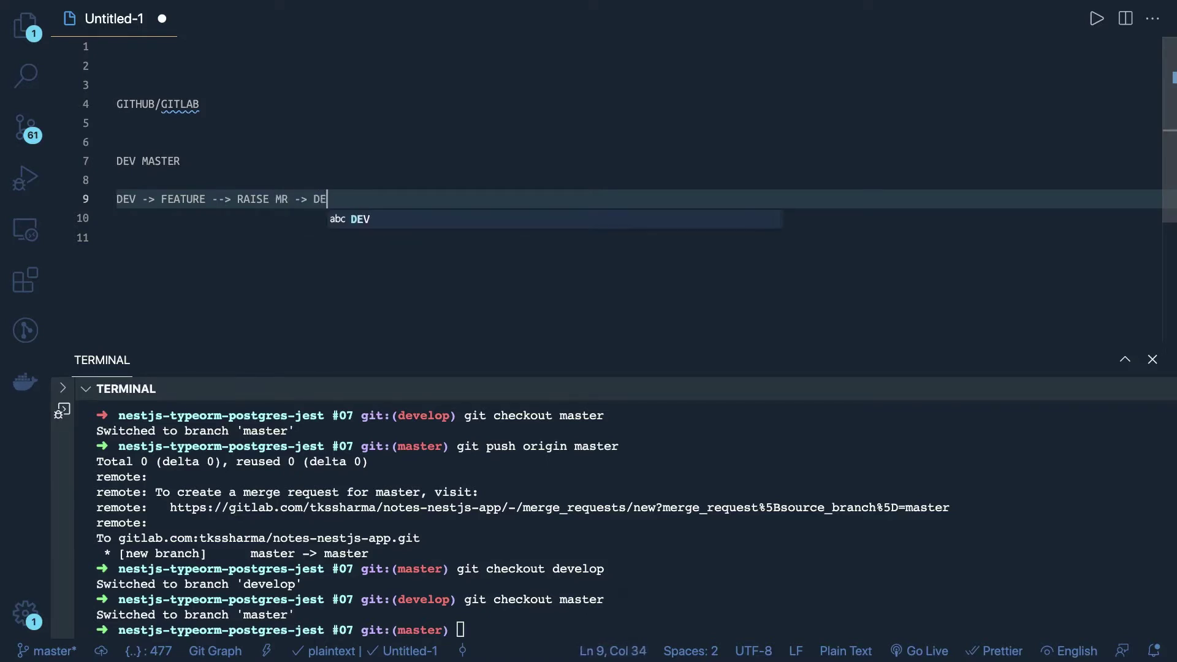
{"action": "type", "text": "-> D"}
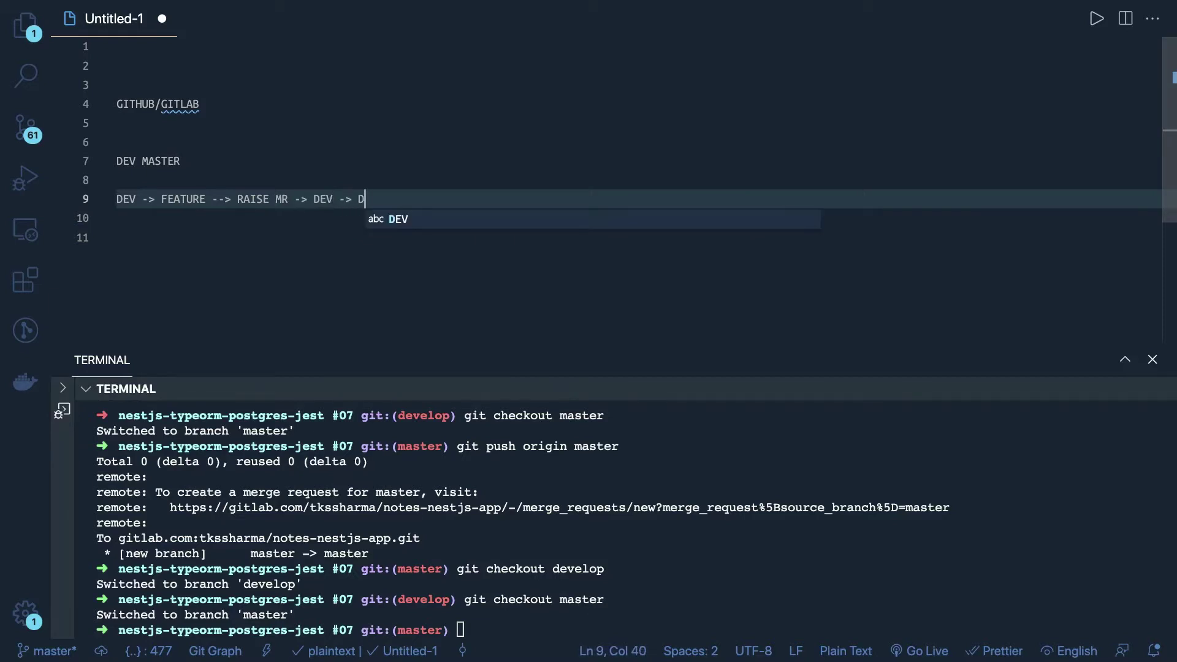
{"action": "type", "text": "EV WITH MASTER"}
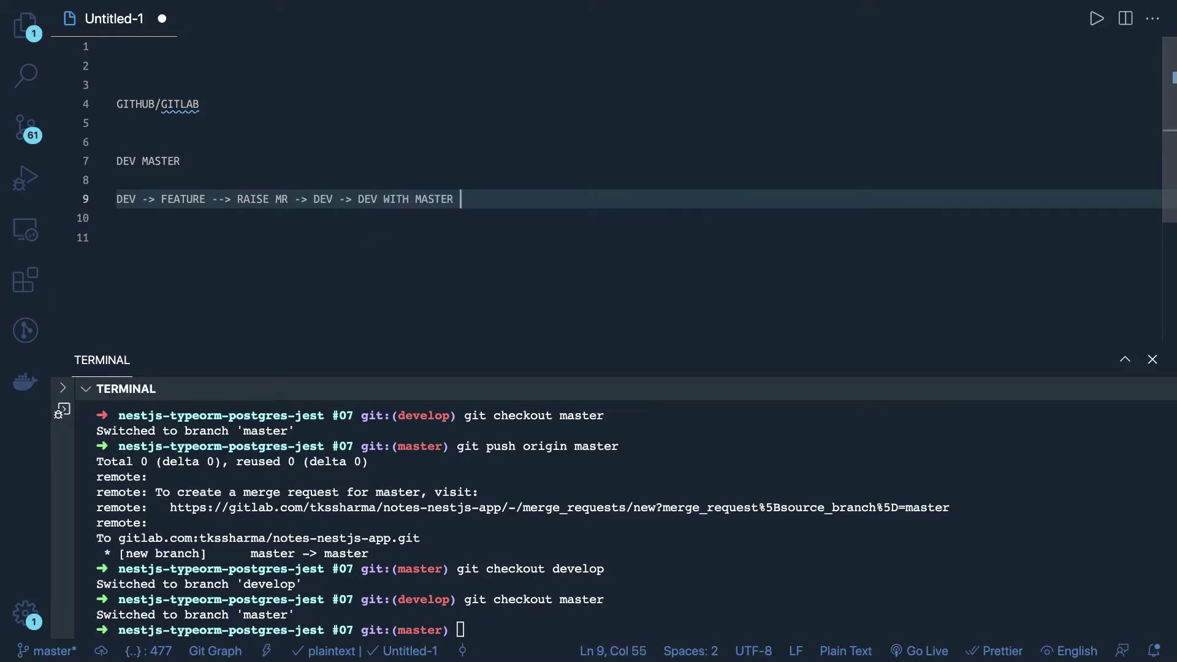
{"action": "key", "text": "Return"}
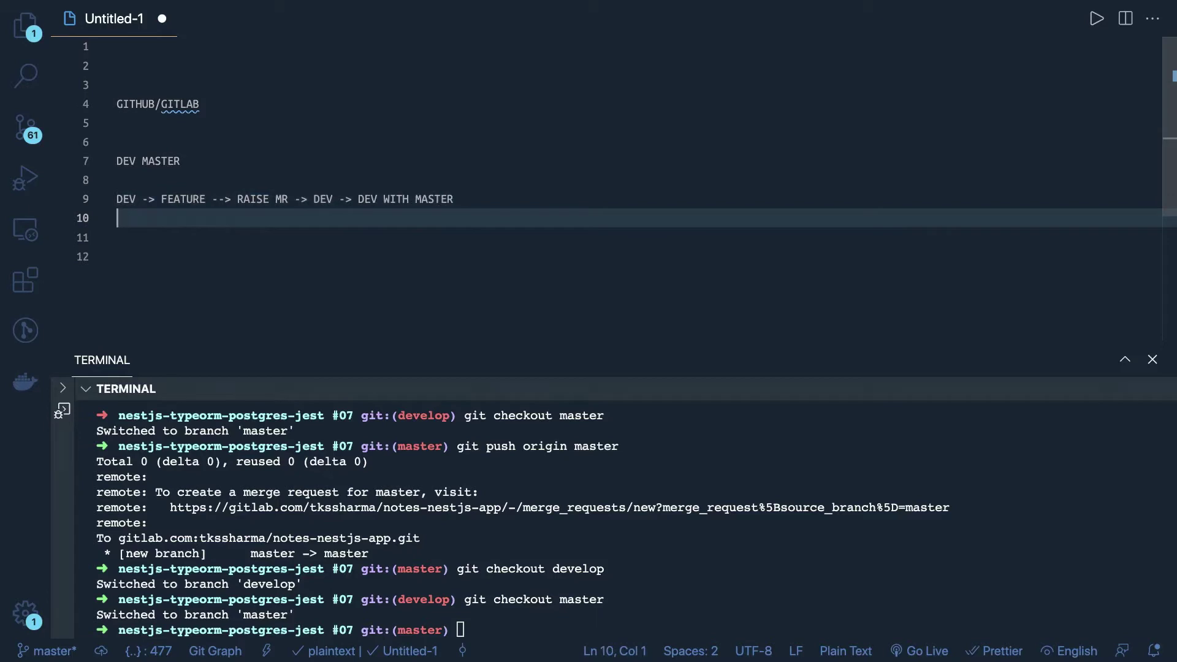
{"action": "key", "text": "Return"}
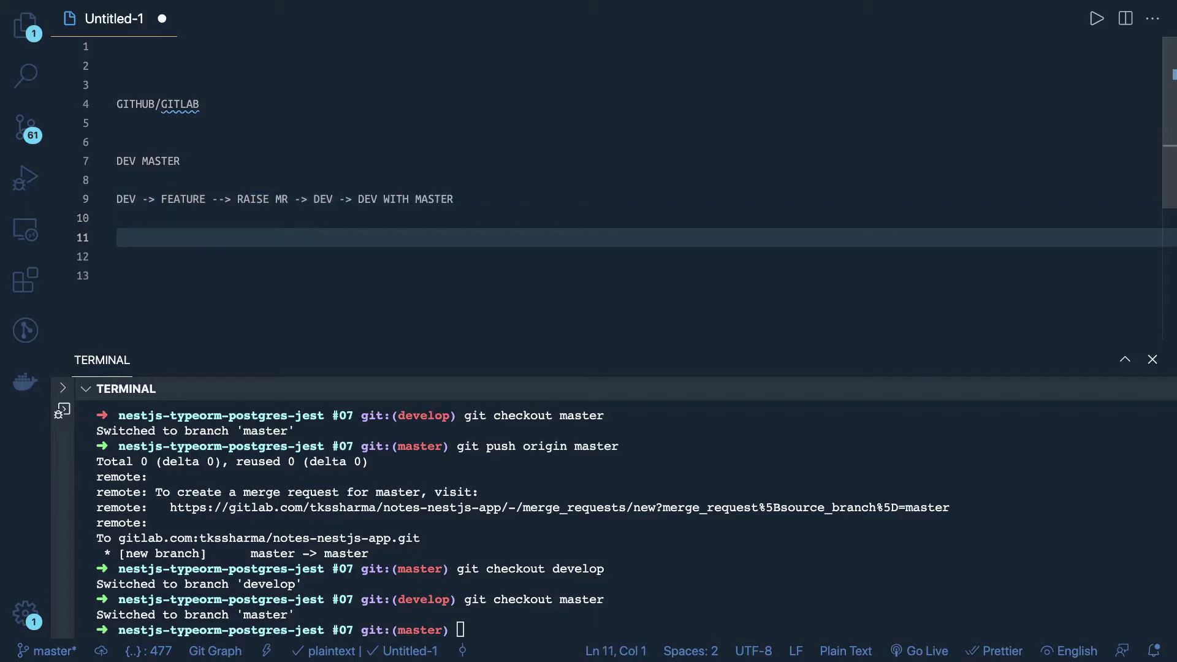
Add a second workflow line reading "MASTER --> FEARURE1 --> RAISE MR -> DEVELOP", one blank line below the DEV workflow.
{"action": "key", "text": "Up"}
{"action": "key", "text": "Return"}
{"action": "type", "text": "MASTER "}
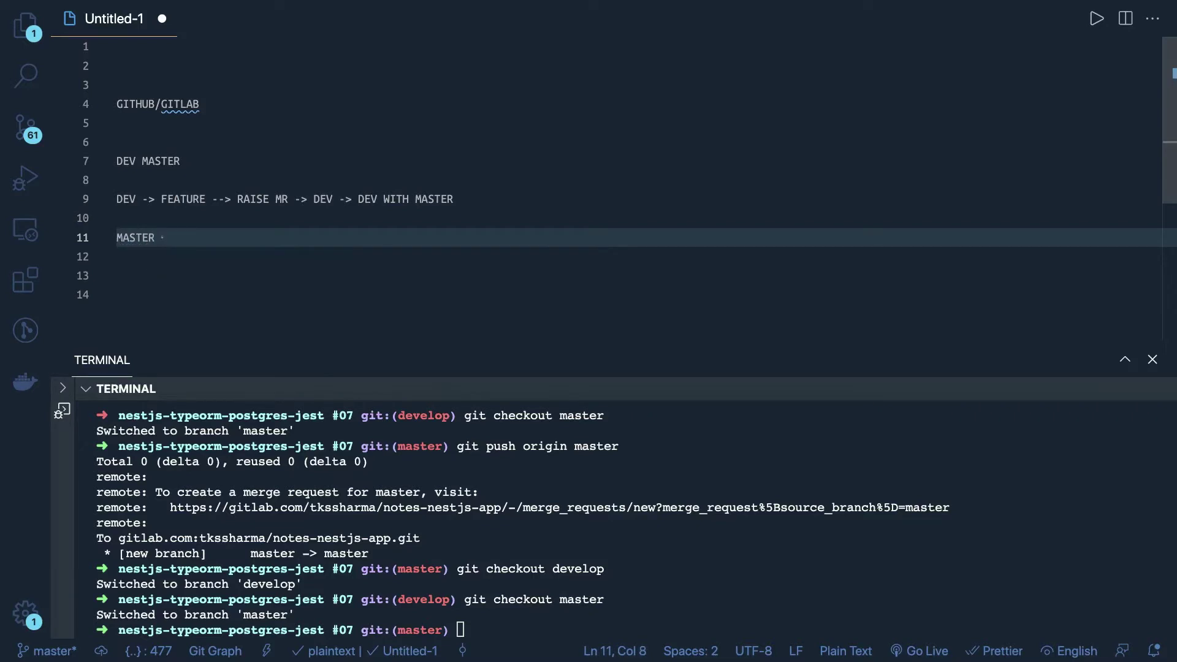
{"action": "type", "text": "--> FEARURE1"}
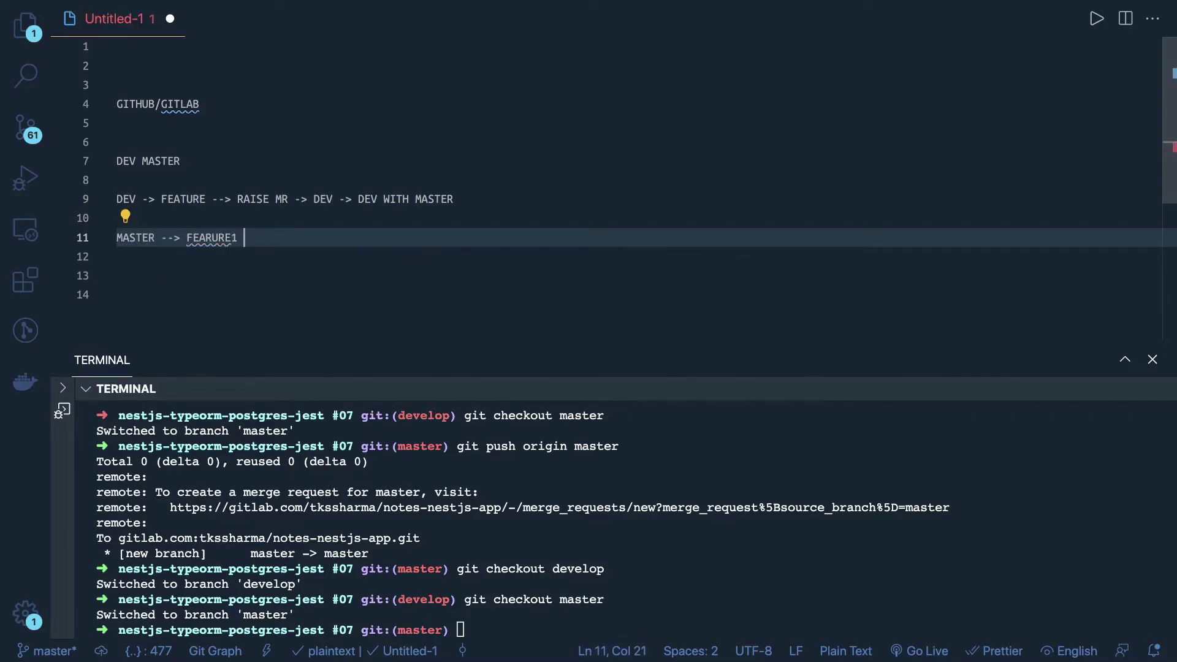
{"action": "type", "text": " --> RAIS"}
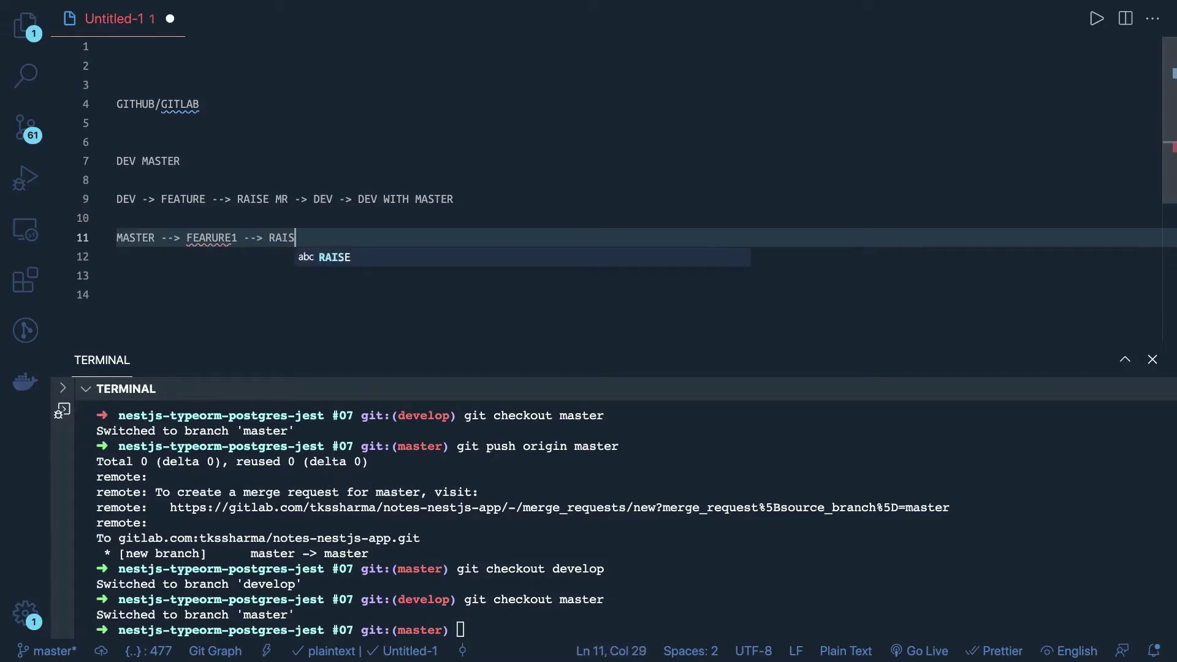
{"action": "type", "text": "E MR ->"}
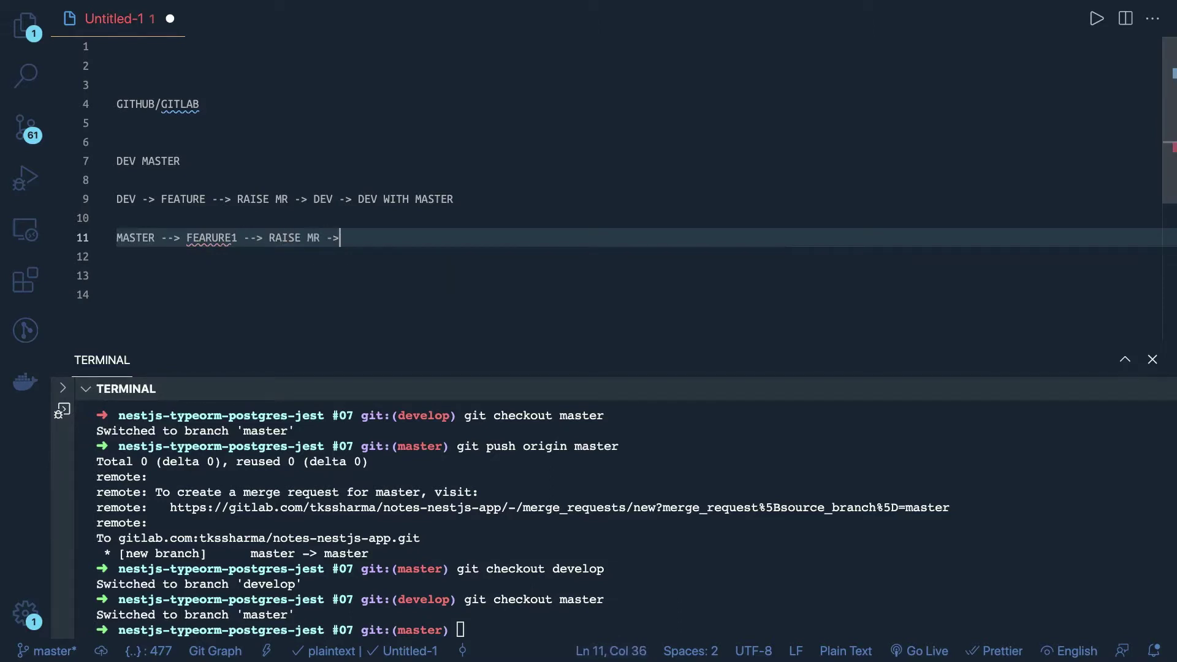
{"action": "type", "text": " DEVELOP"}
{"action": "key", "text": "Return"}
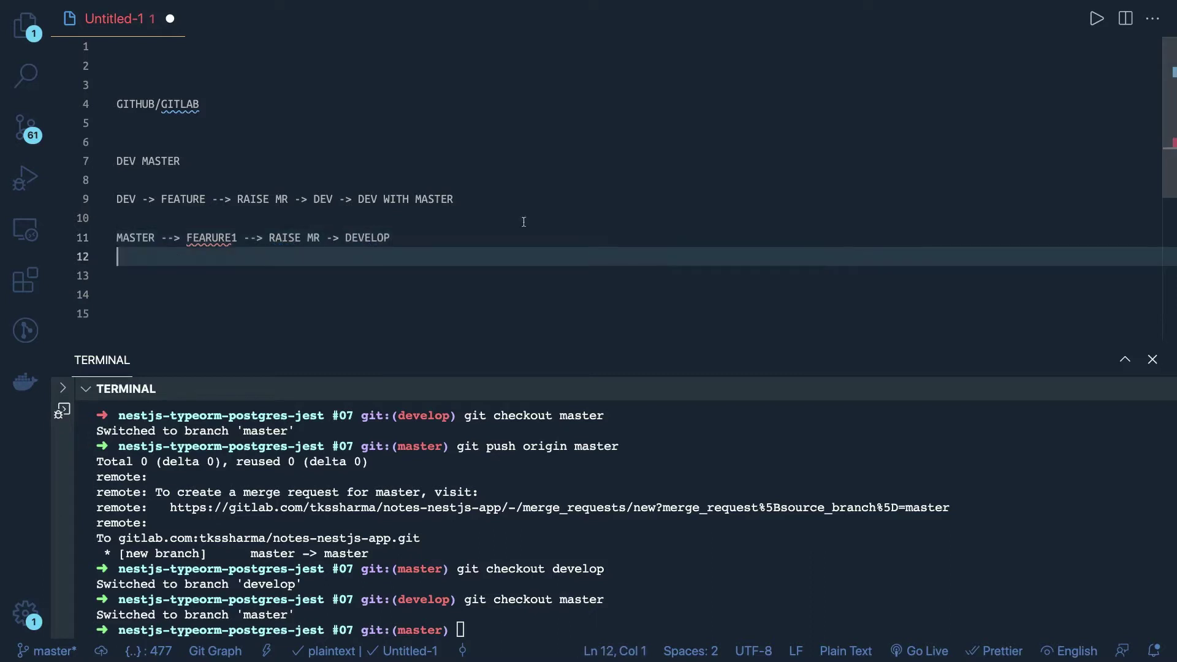
Copy "FEARURE1 --> RAISE MR -> DEVELOP" onto the line below the MASTER workflow, indented to align under the original FEARURE1.
{"action": "left_click", "coordinate": [402, 237]}
{"action": "key", "text": "Return"}
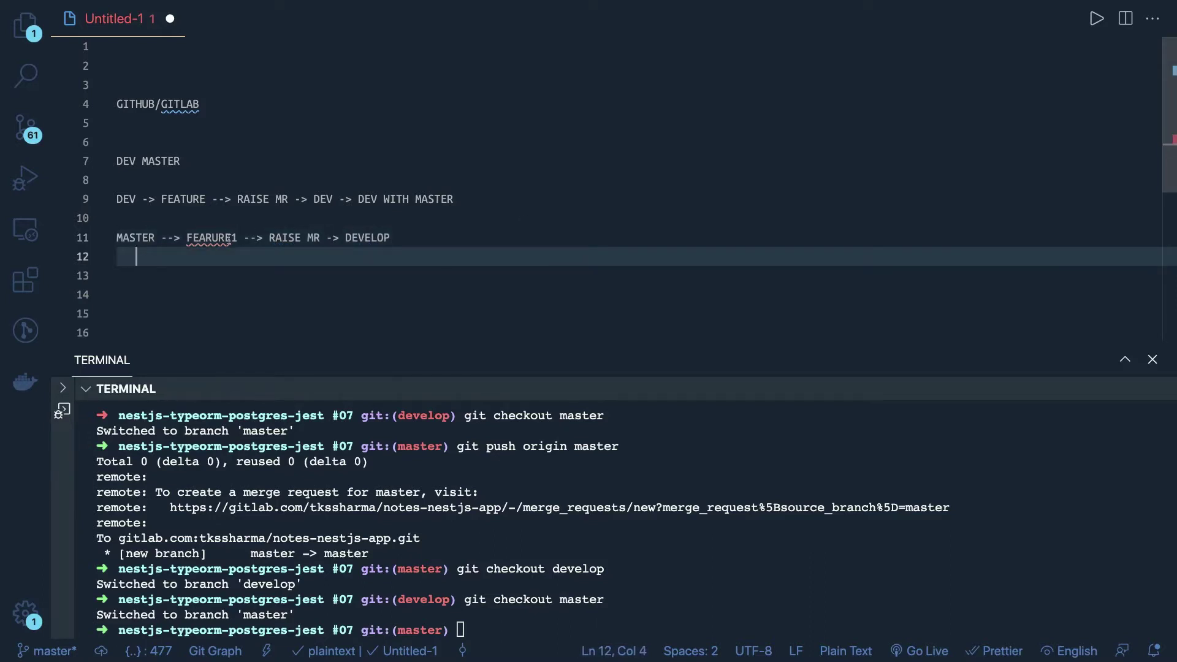
{"action": "left_click_drag", "start_coordinate": [188, 237], "coordinate": [402, 237]}
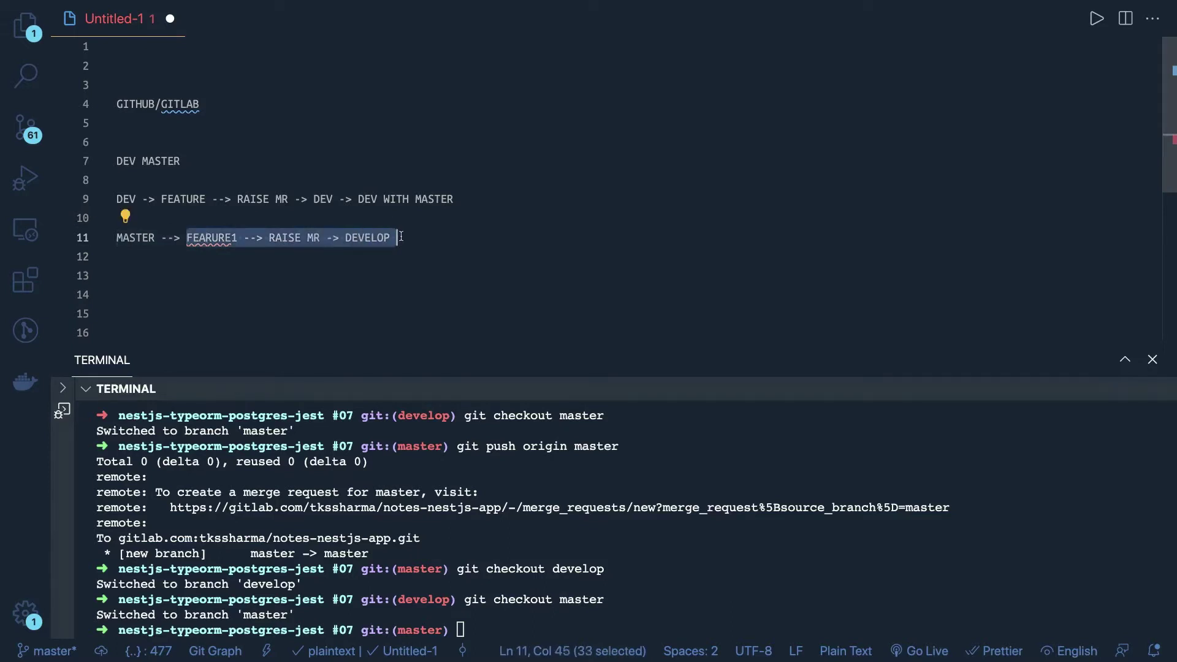
{"action": "key", "text": "ctrl+c"}
{"action": "left_click", "coordinate": [402, 238]}
{"action": "key", "text": "Down"}
{"action": "key", "text": "ctrl+v"}
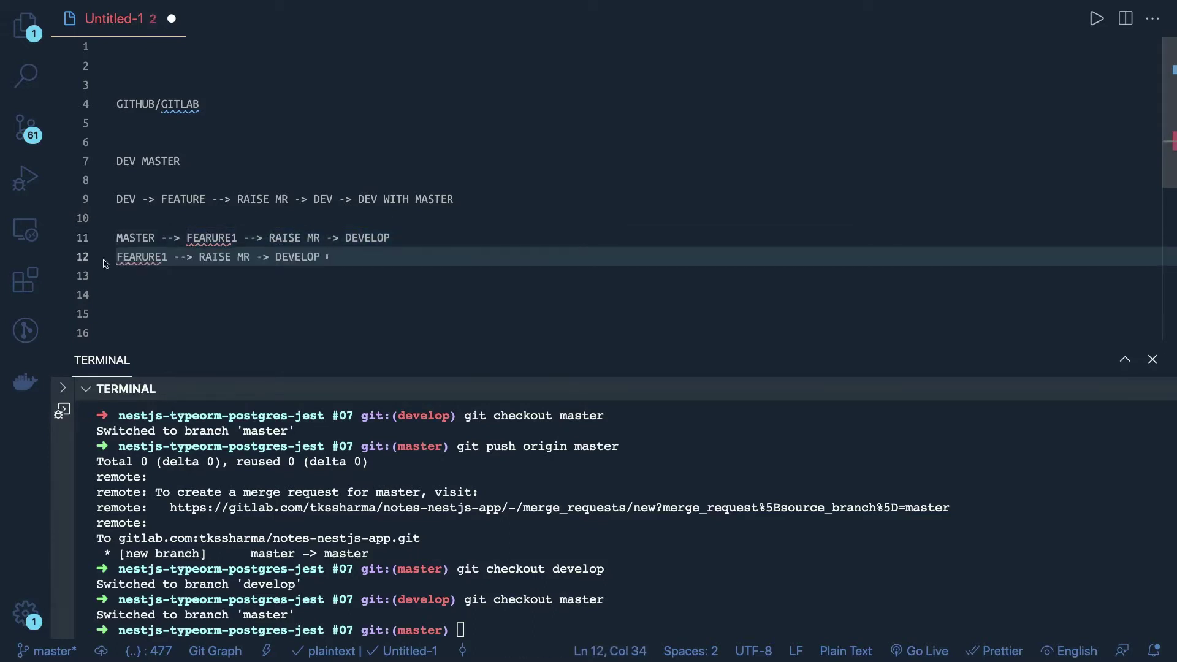
{"action": "left_click", "coordinate": [124, 256]}
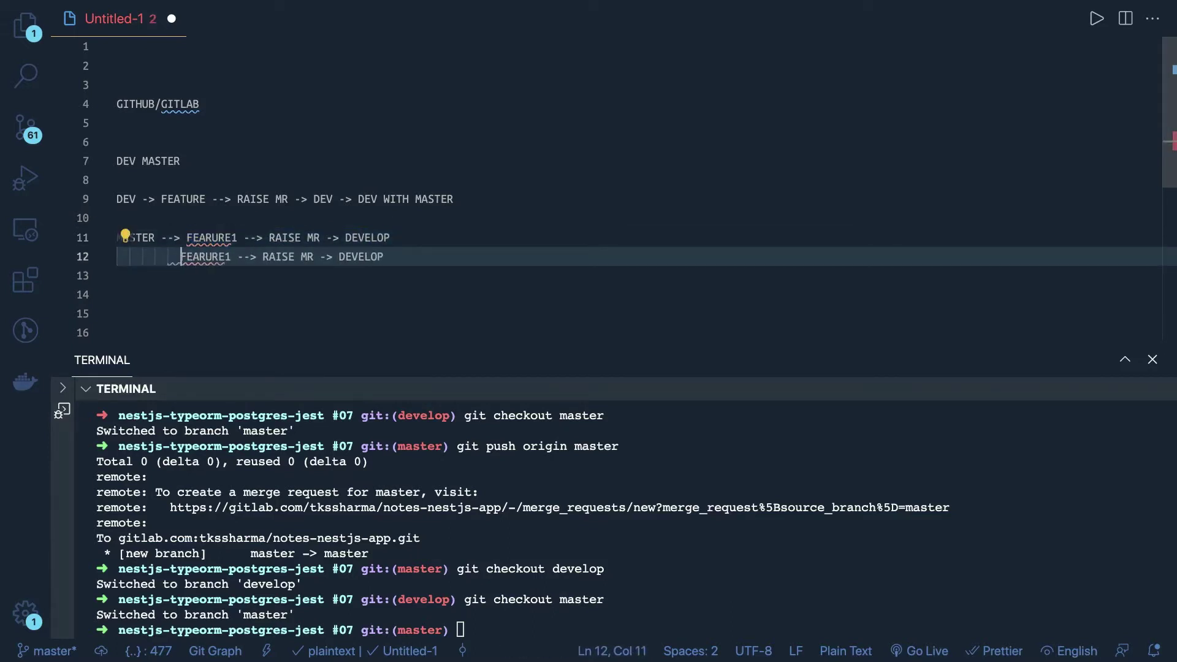
{"action": "key", "text": "BackSpace"}
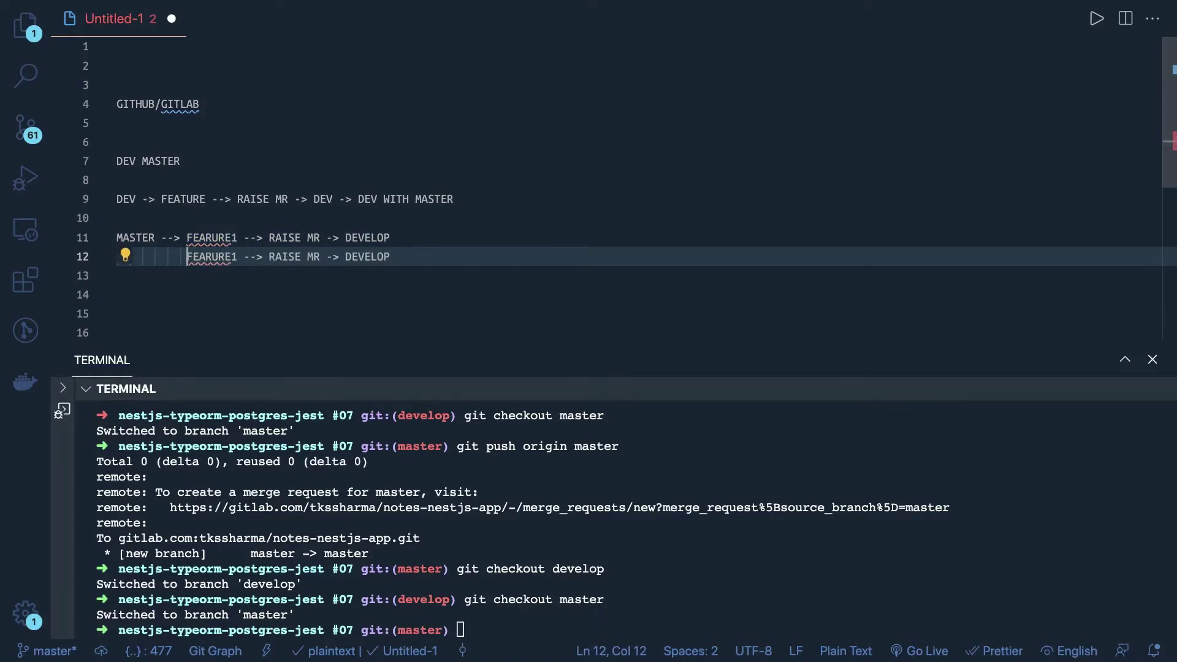
Replace the merge target DEVELOP with MASTER in the indented FEARURE1 line.
{"action": "double_click", "coordinate": [376, 255]}
{"action": "type", "text": "MASTER"}
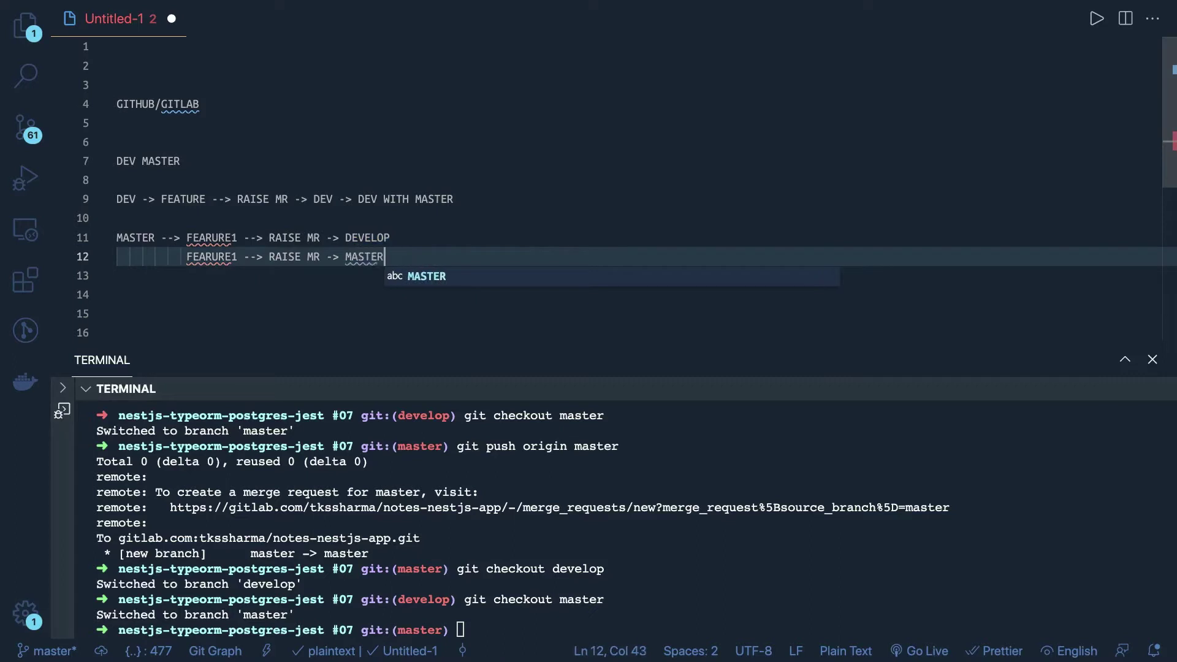
{"action": "left_click", "coordinate": [387, 238]}
{"action": "left_click", "coordinate": [393, 256]}
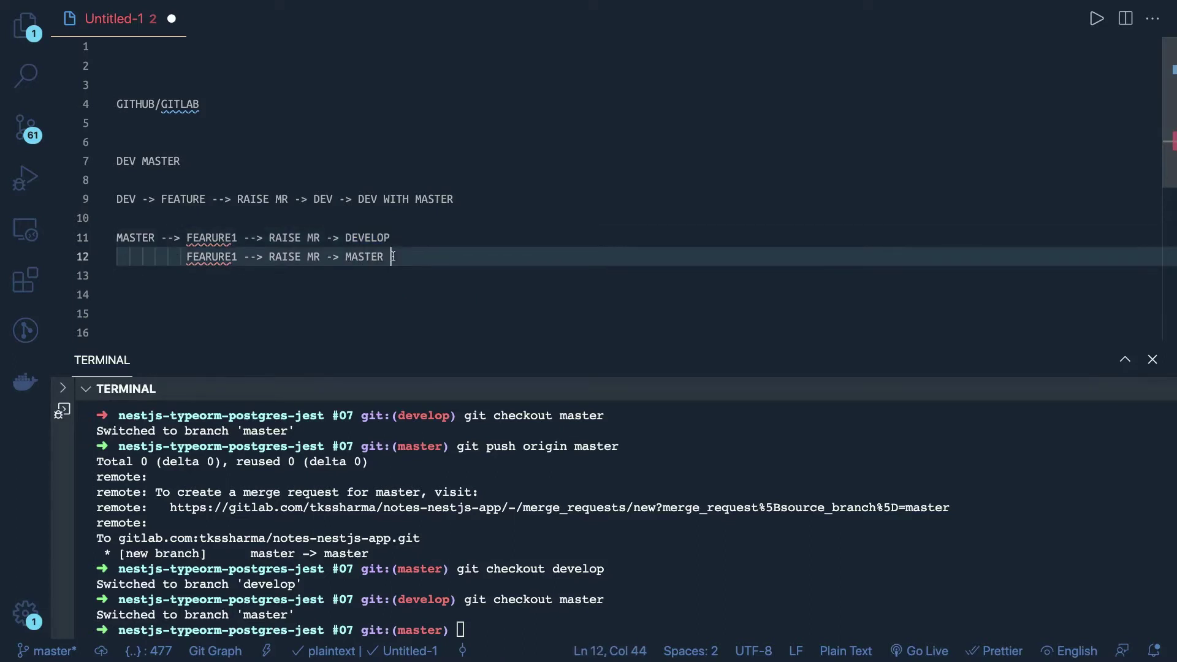
{"action": "key", "text": "Return"}
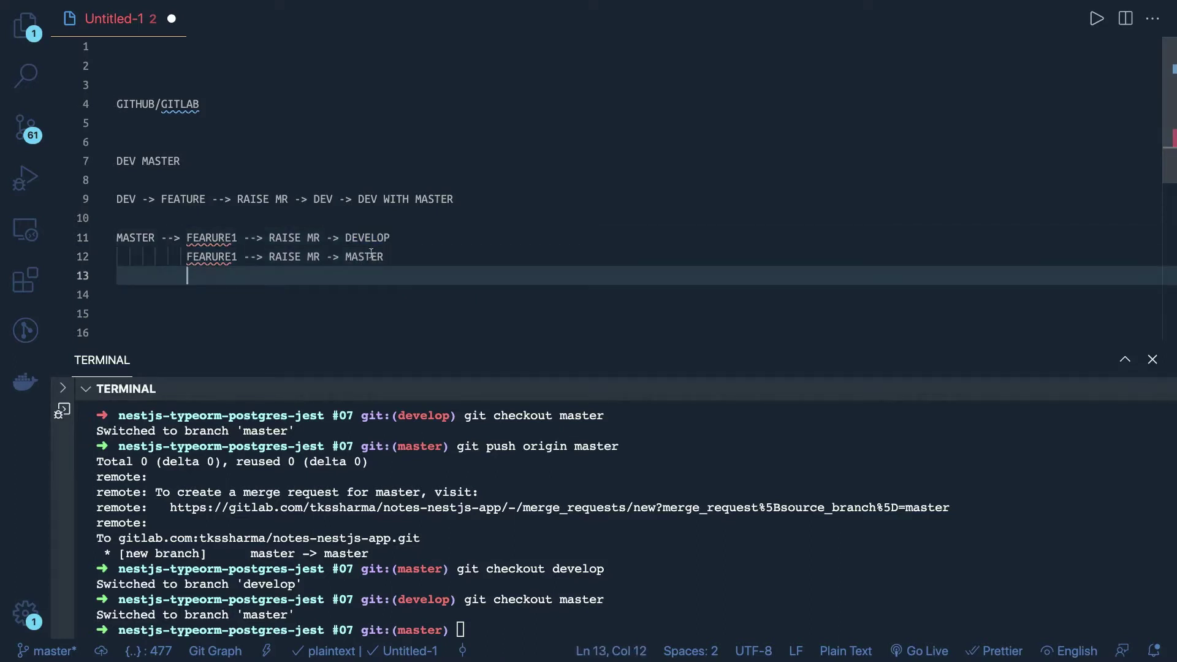
{"action": "key", "text": "BackSpace"}
{"action": "key", "text": "BackSpace"}
{"action": "key", "text": "BackSpace"}
{"action": "key", "text": "BackSpace"}
{"action": "key", "text": "BackSpace"}
{"action": "key", "text": "BackSpace"}
{"action": "key", "text": "BackSpace"}
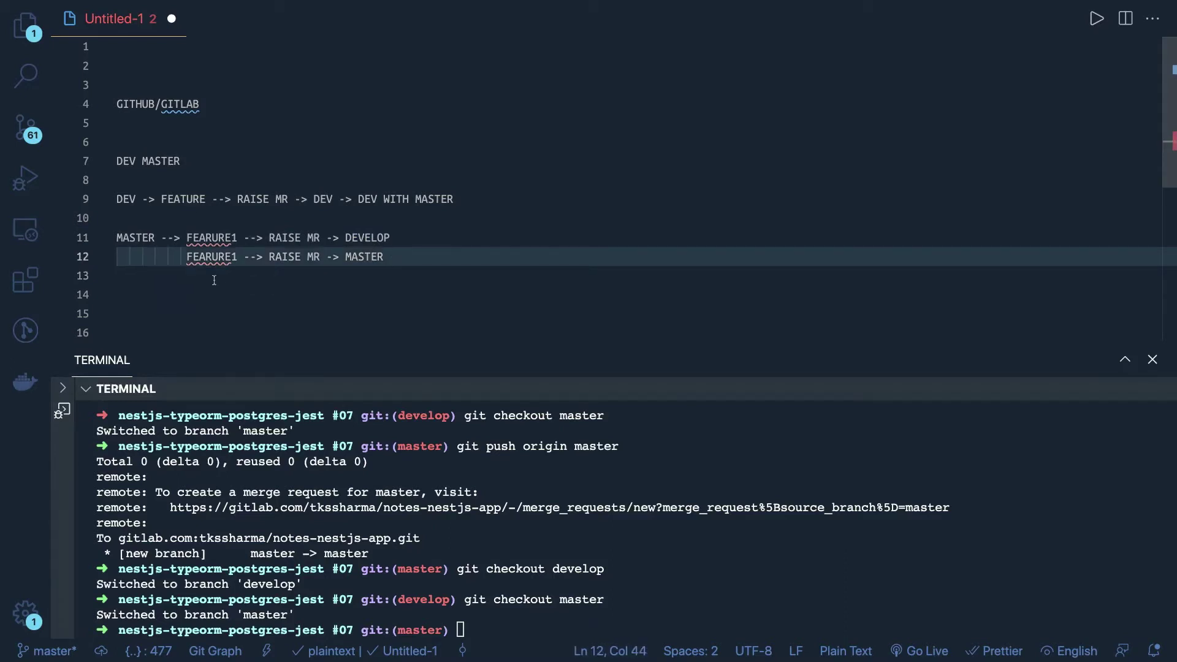
Copy the full "MASTER --> FEARURE1 --> RAISE MR -> DEVELOP" line below the indented line, leaving one blank line between them.
{"action": "left_click_drag", "start_coordinate": [396, 237], "coordinate": [109, 238]}
{"action": "key", "text": "super+c"}
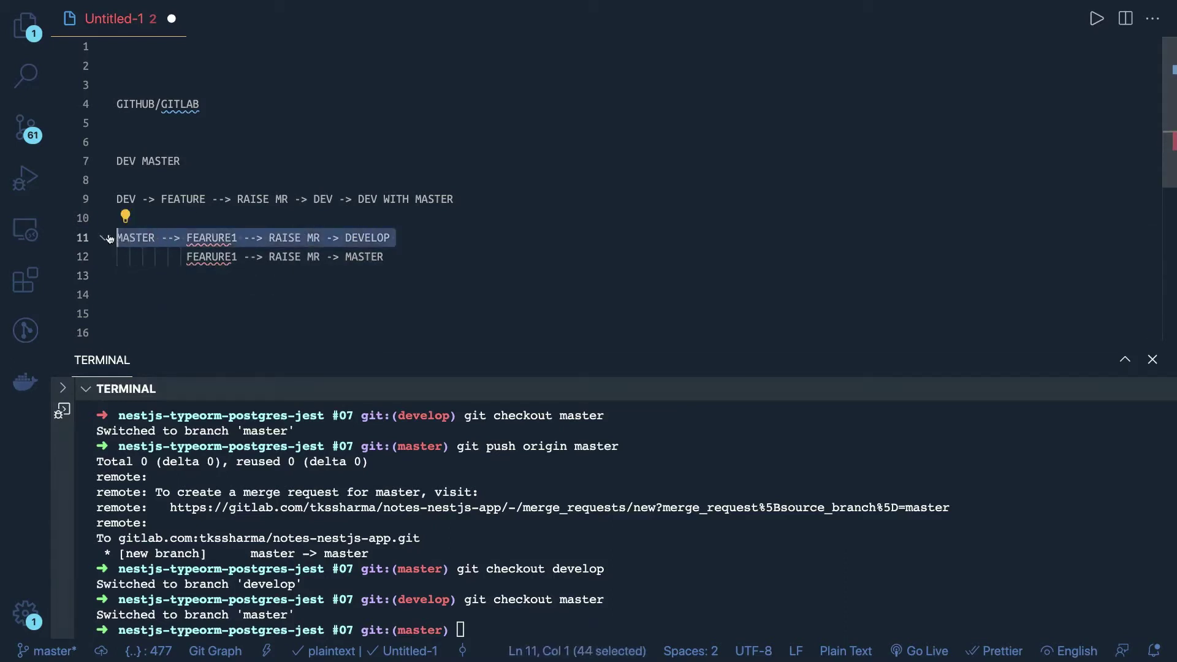
{"action": "key", "text": "Right"}
{"action": "key", "text": "Down"}
{"action": "key", "text": "Down"}
{"action": "key", "text": "Down"}
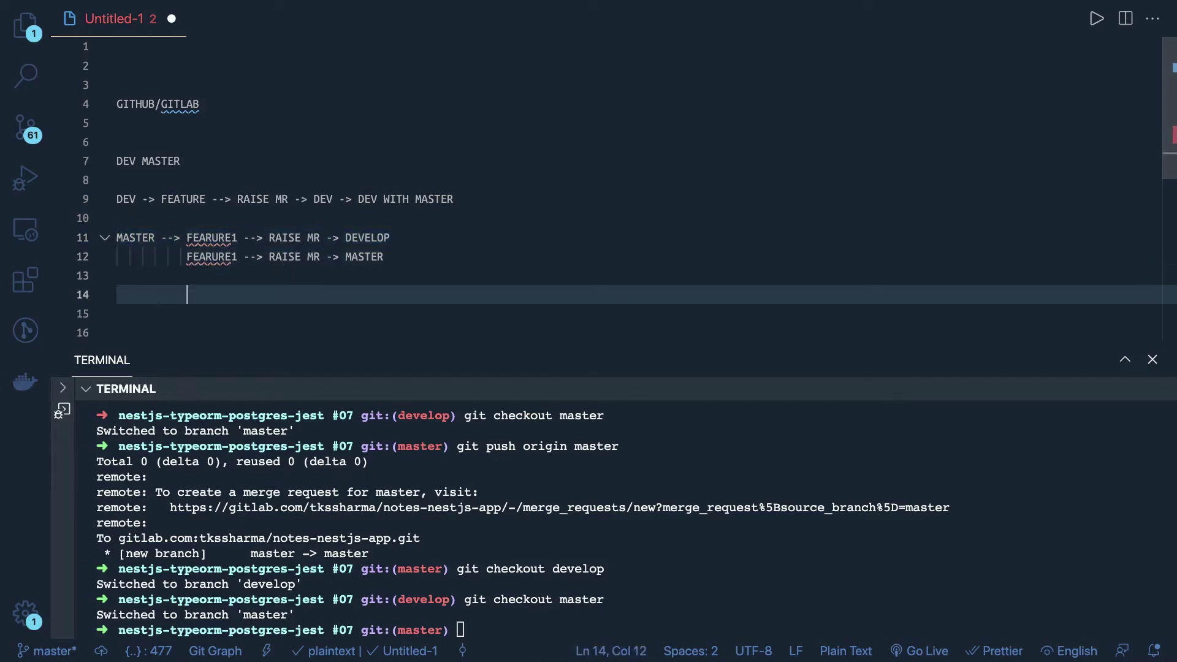
{"action": "key", "text": "BackSpace"}
{"action": "key", "text": "BackSpace"}
{"action": "key", "text": "BackSpace"}
{"action": "key", "text": "BackSpace"}
{"action": "key", "text": "BackSpace"}
{"action": "key", "text": "BackSpace"}
{"action": "key", "text": "BackSpace"}
{"action": "key", "text": "Return"}
{"action": "key", "text": "super+v"}
{"action": "left_click", "coordinate": [167, 279]}
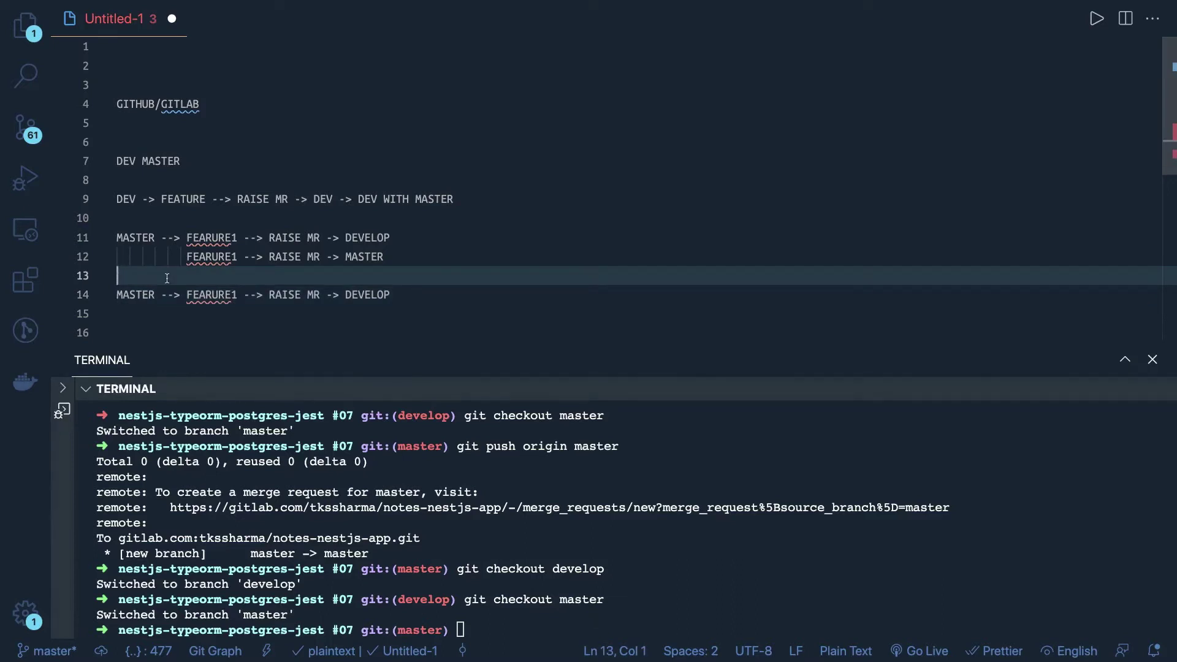
Change the feature name in the copied MASTER workflow line to FEARURE2.
{"action": "double_click", "coordinate": [137, 295]}
{"action": "double_click", "coordinate": [216, 294]}
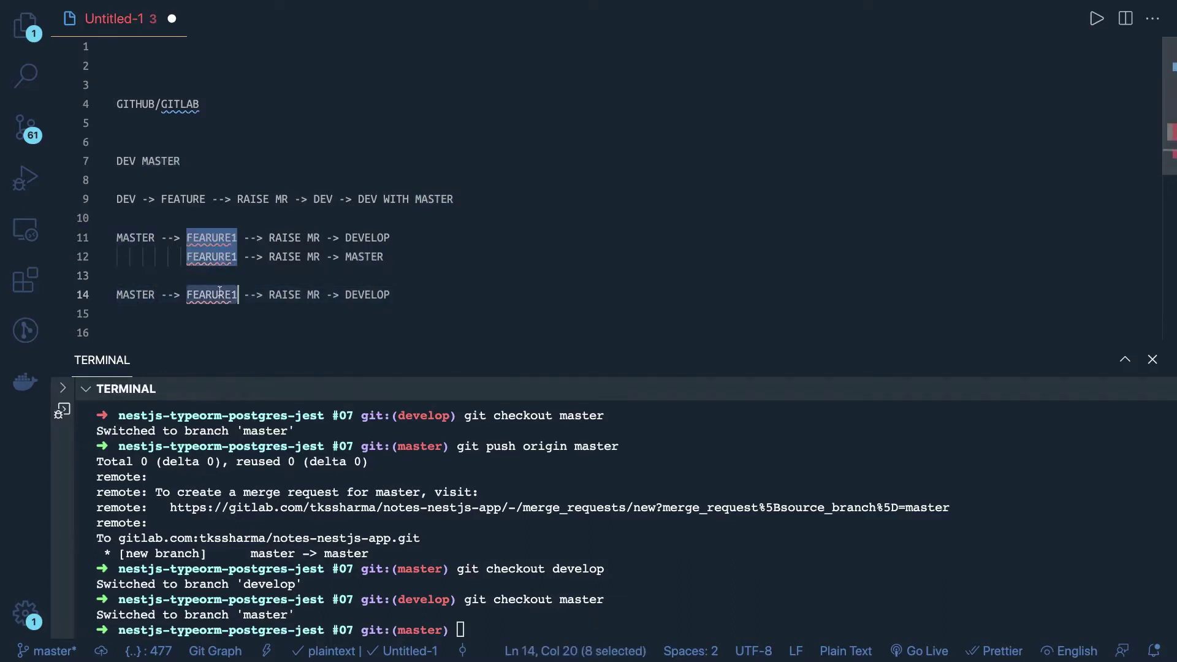
{"action": "left_click", "coordinate": [240, 294]}
{"action": "key", "text": "BackSpace"}
{"action": "type", "text": "2"}
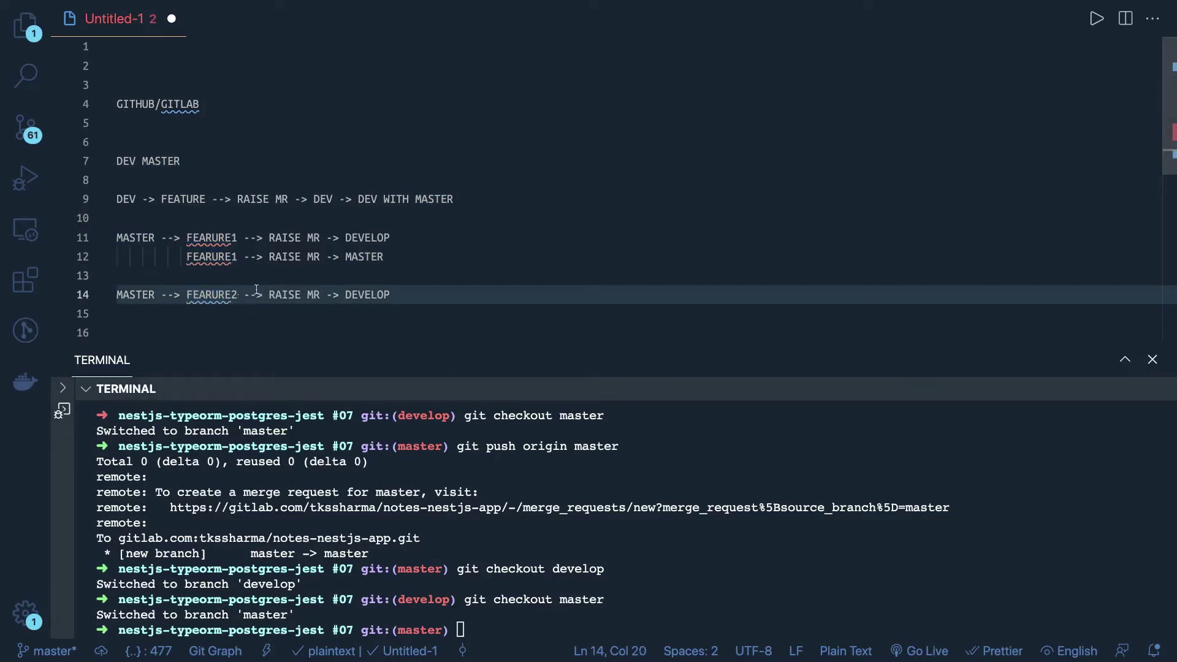
{"action": "left_click_drag", "start_coordinate": [270, 295], "coordinate": [398, 295]}
{"action": "left_click", "coordinate": [440, 307]}
Close the untitled workflow note without saving its changes.
{"action": "key", "text": "super+a"}
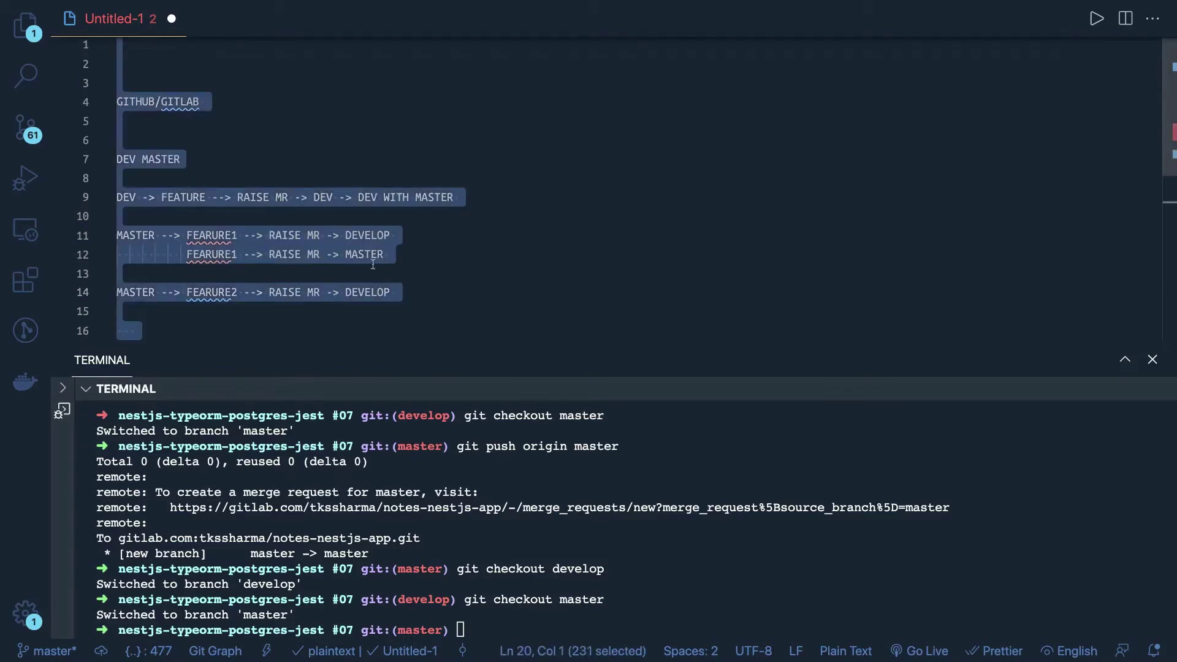
{"action": "left_click", "coordinate": [172, 19]}
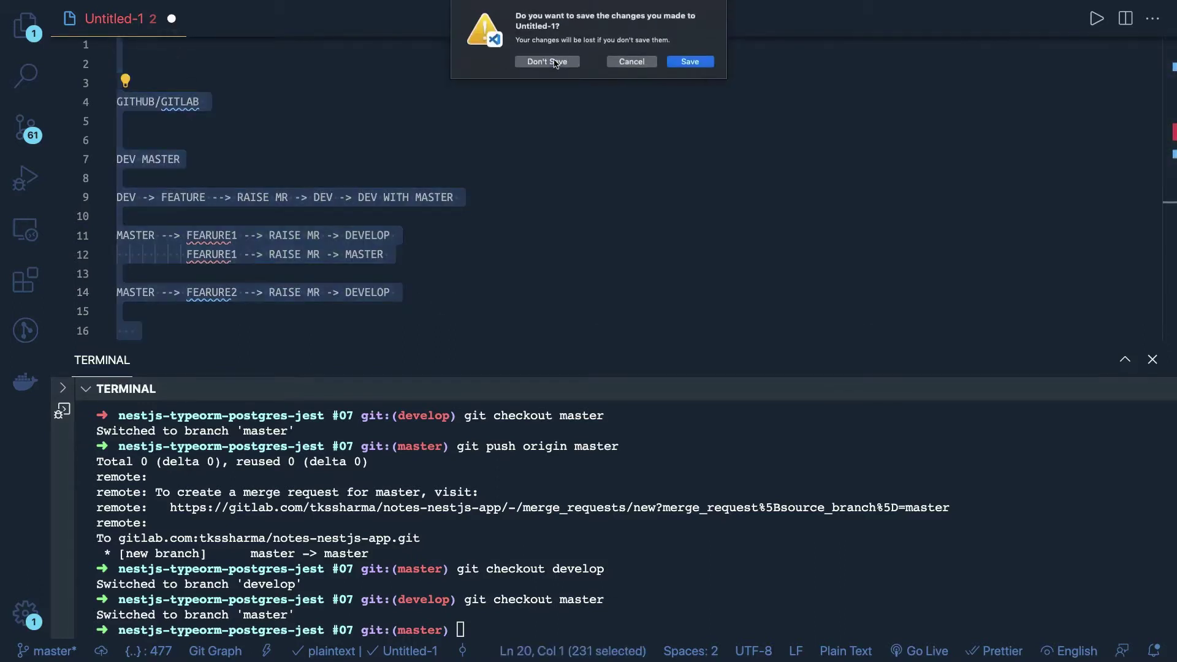
{"action": "left_click", "coordinate": [547, 62]}
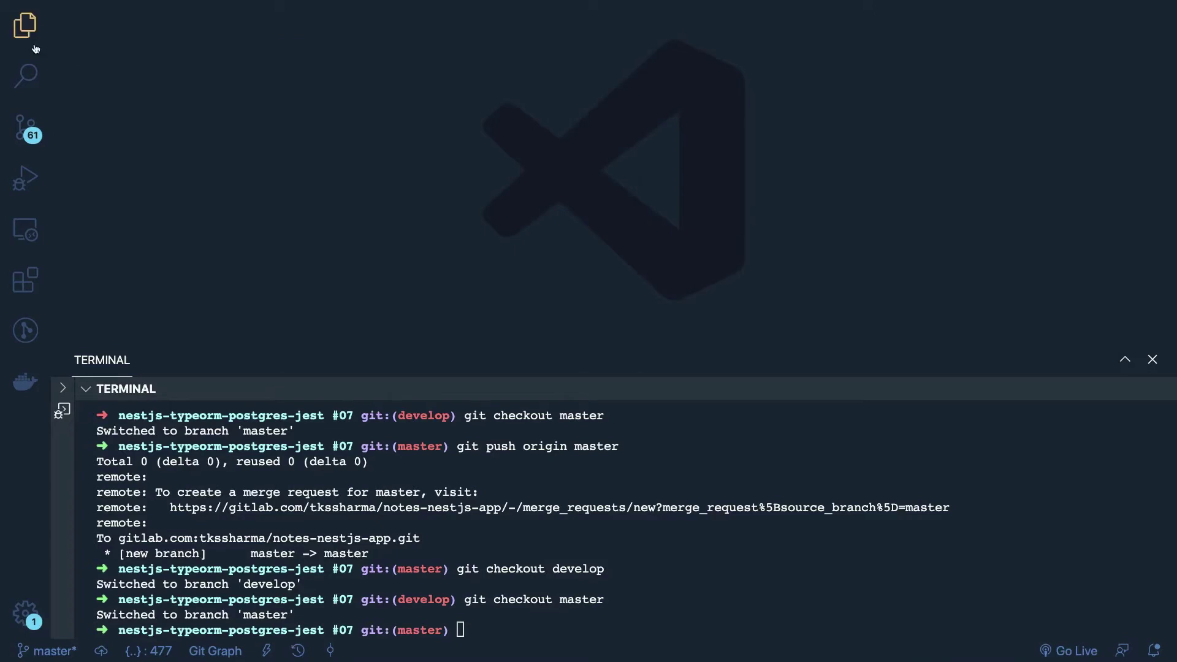
Show the project's file explorer and clear the terminal output.
{"action": "left_click", "coordinate": [24, 25]}
{"action": "type", "text": "clear"}
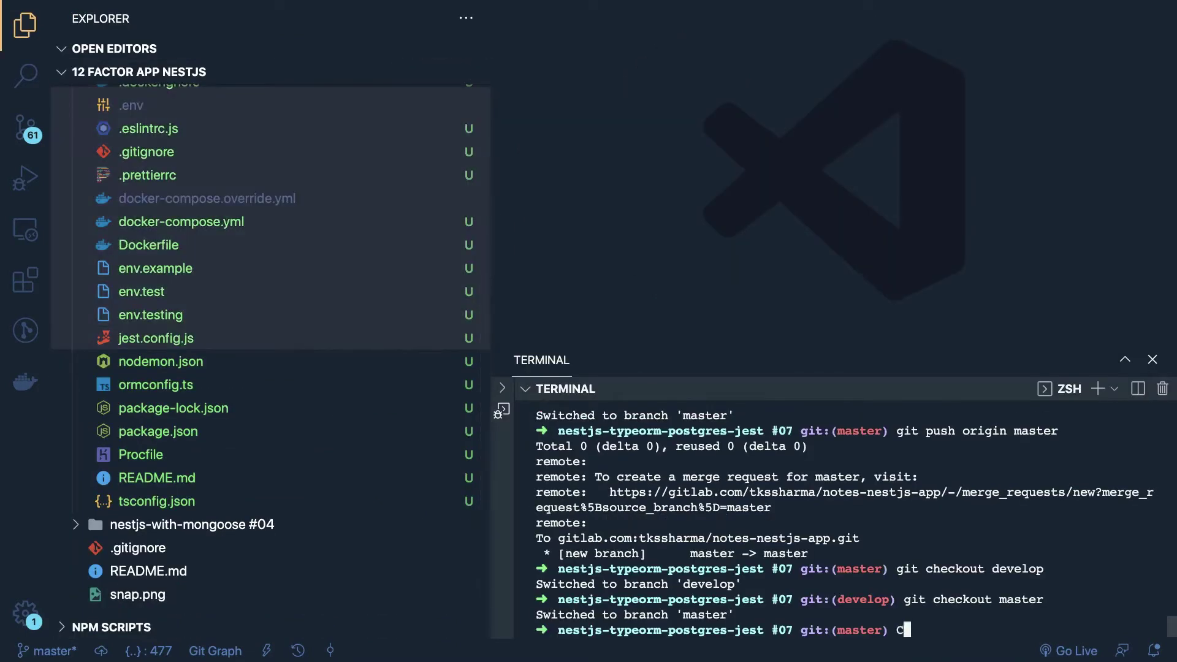
{"action": "key", "text": "Return"}
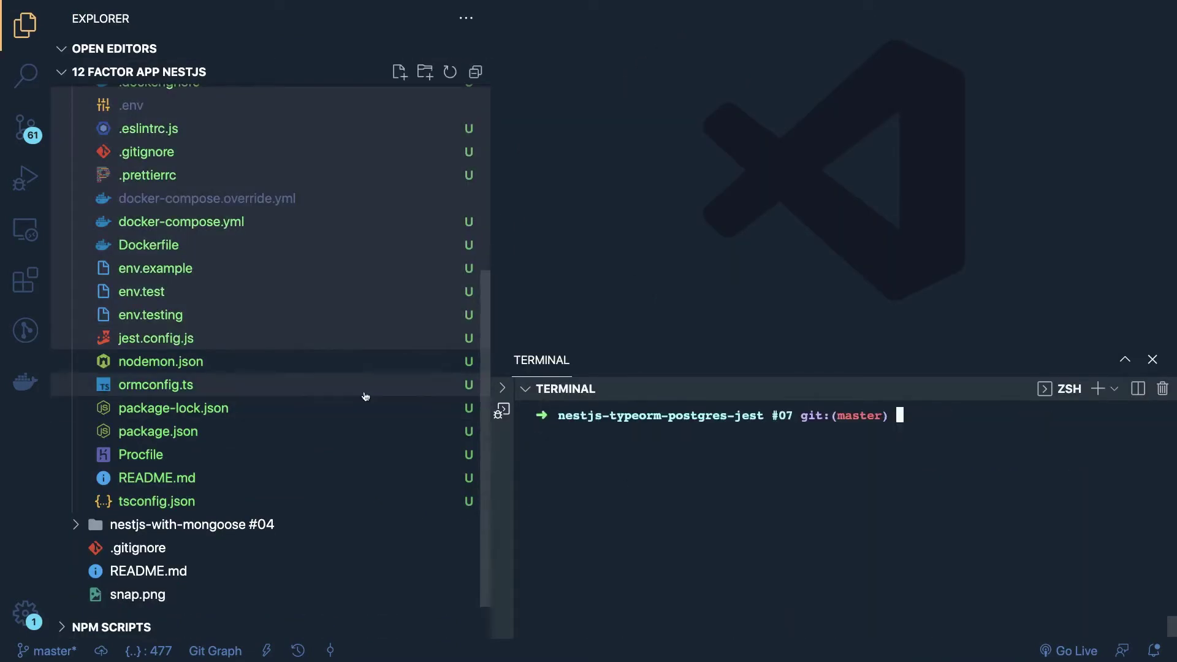
Create a file named gitlab-ci.yml in the nestjs-typeorm-postgres-jest #07 folder and enlarge the editor area above the terminal.
{"action": "scroll", "coordinate": [308, 367], "scroll_direction": "up", "scroll_amount": 5}
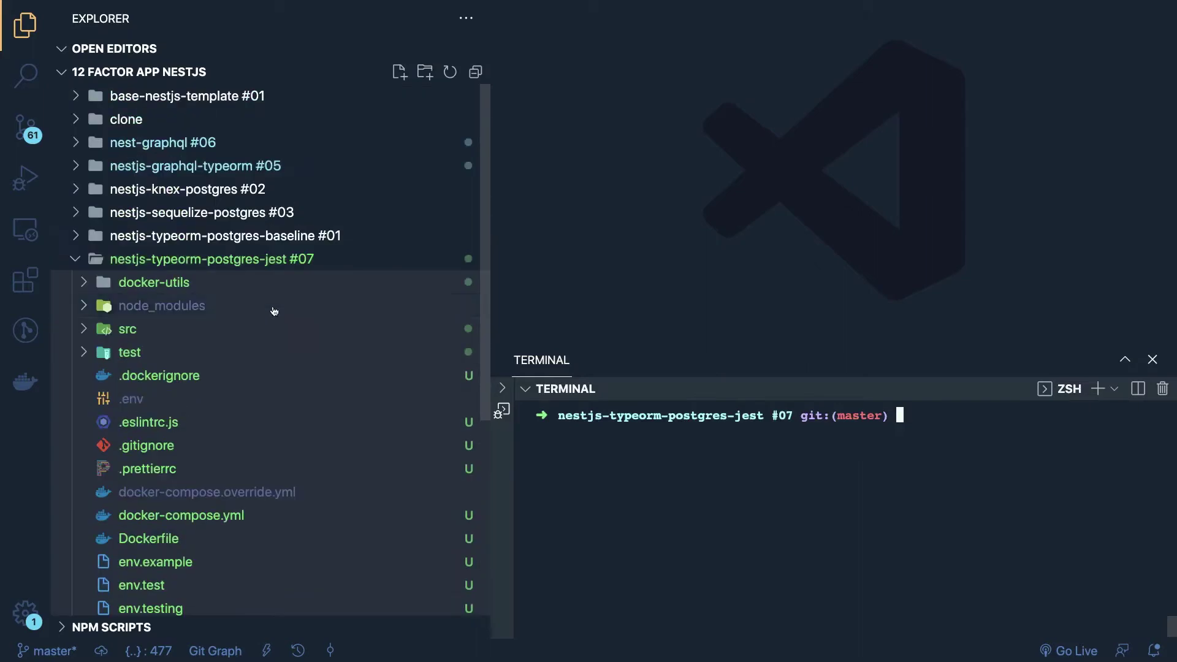
{"action": "left_click", "coordinate": [160, 267]}
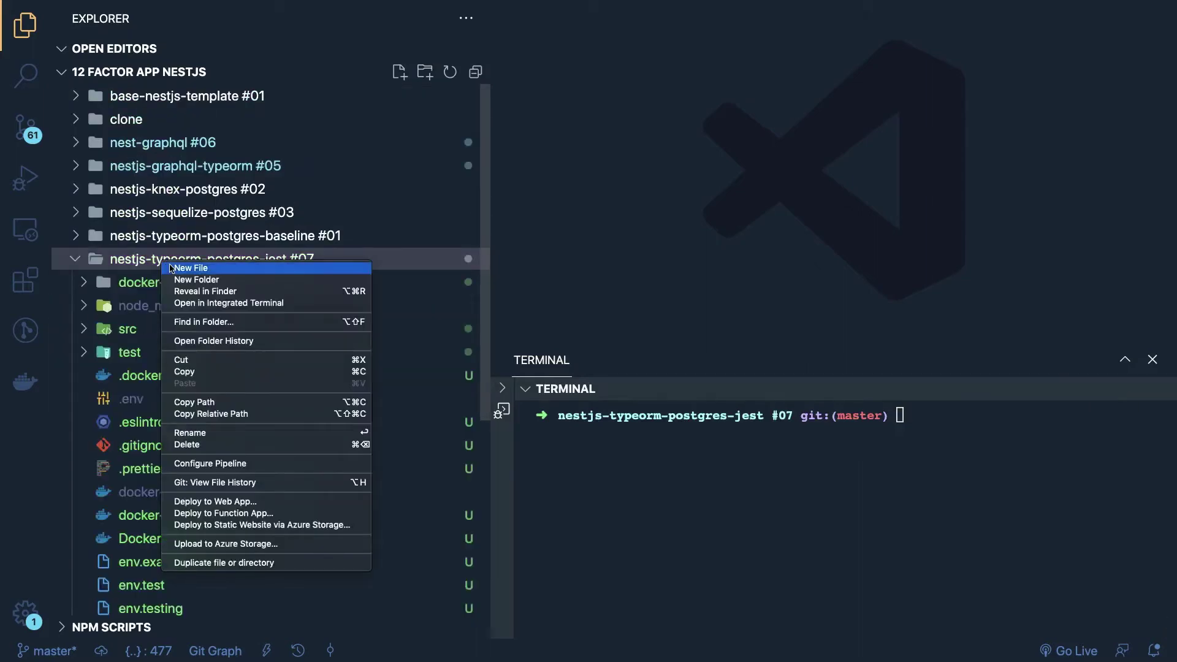
{"action": "left_click", "coordinate": [184, 268]}
{"action": "type", "text": "gitlab"}
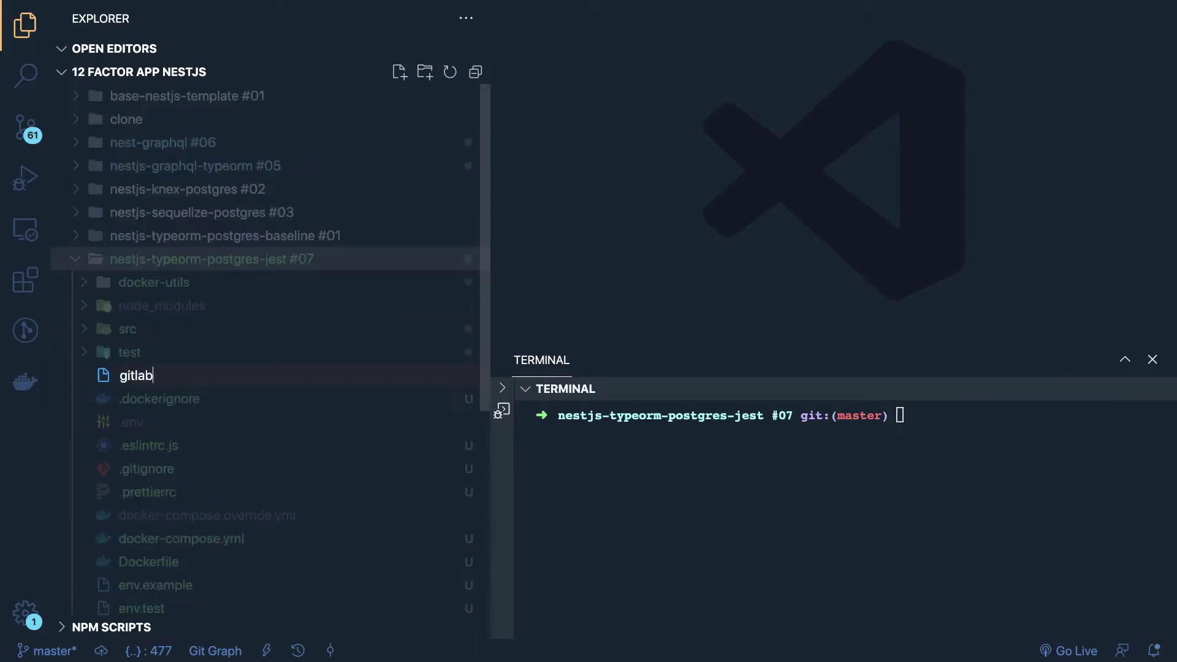
{"action": "type", "text": "-ci.yml"}
{"action": "key", "text": "Return"}
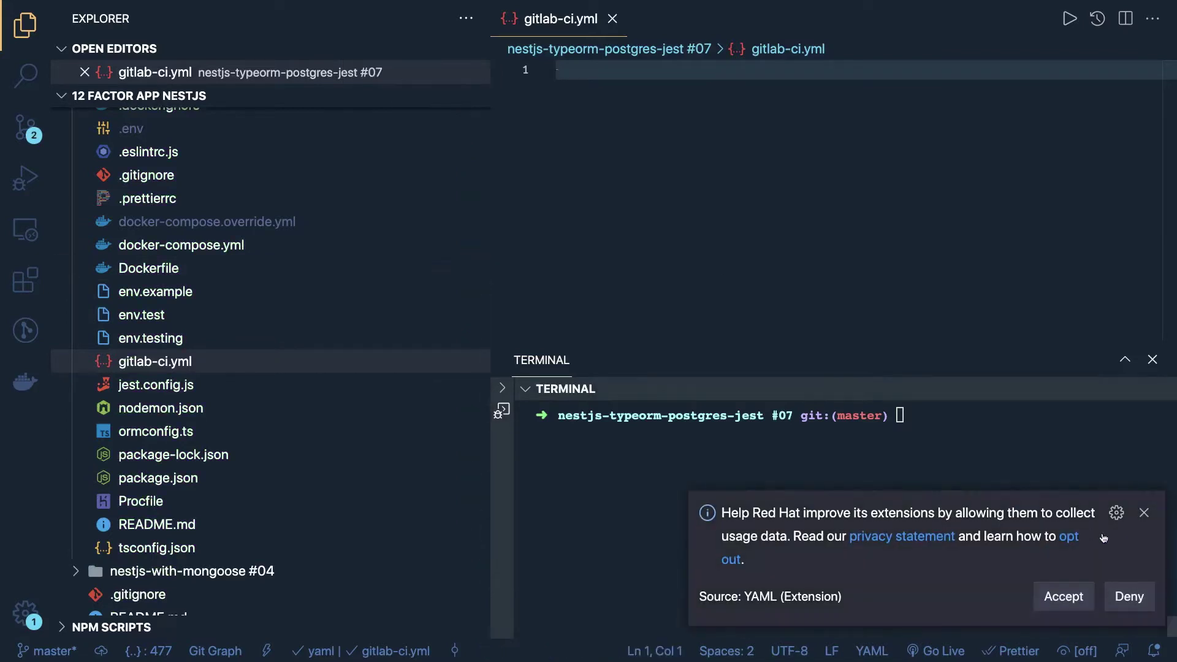
{"action": "left_click", "coordinate": [1145, 512]}
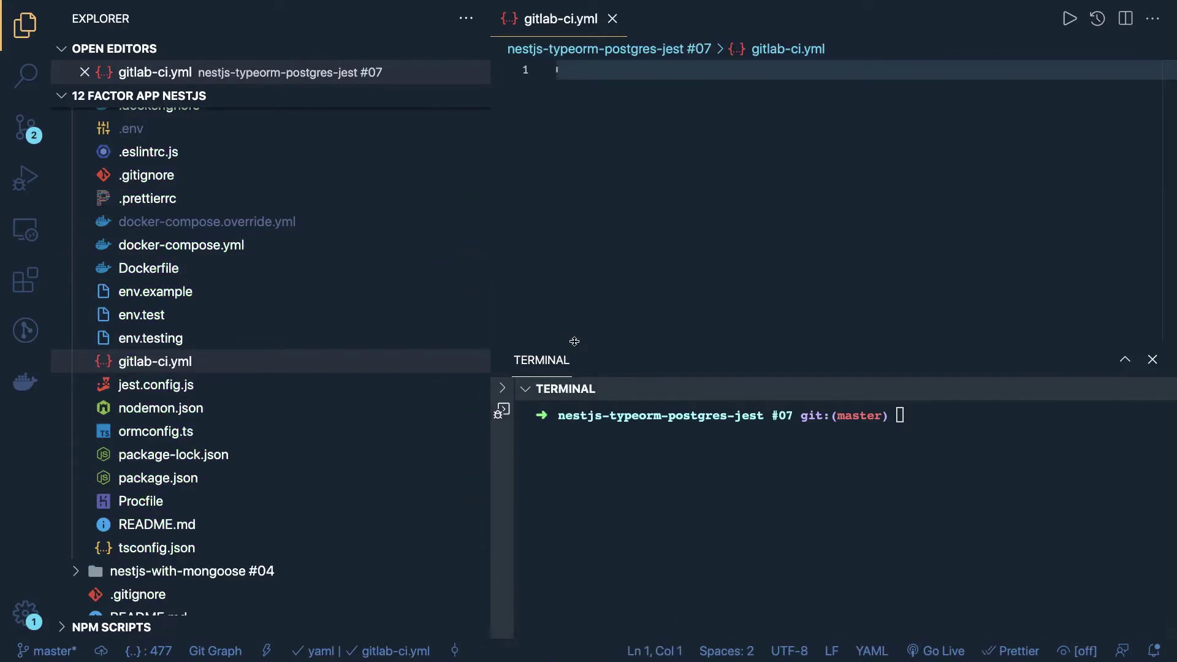
{"action": "left_click_drag", "start_coordinate": [574, 347], "coordinate": [596, 479]}
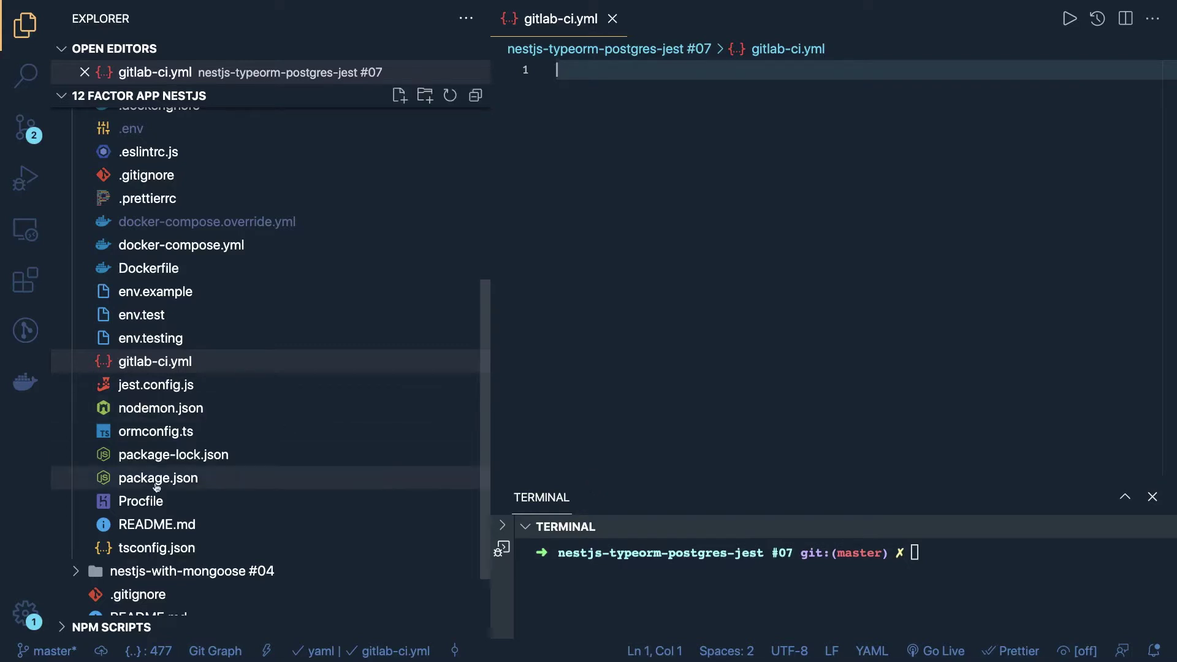
Open the Procfile and examine the migration and start commands of its web process.
{"action": "left_click", "coordinate": [141, 501]}
{"action": "left_click", "coordinate": [850, 88]}
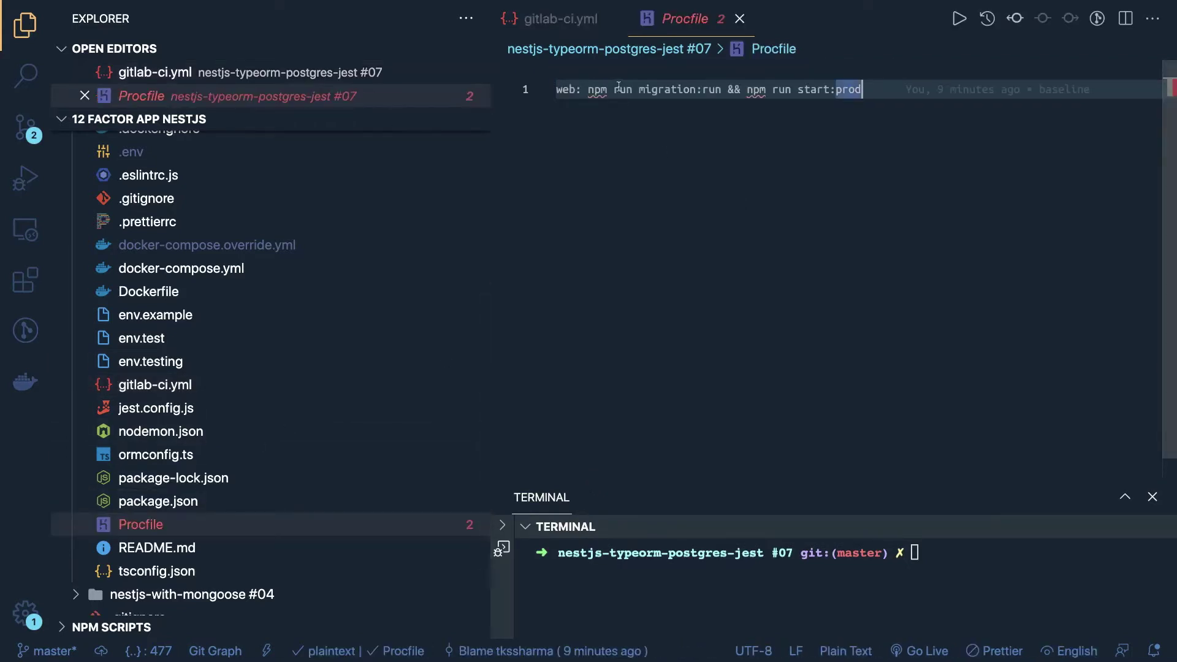
{"action": "left_click_drag", "start_coordinate": [582, 89], "coordinate": [888, 85]}
{"action": "mouse_move", "coordinate": [894, 87]}
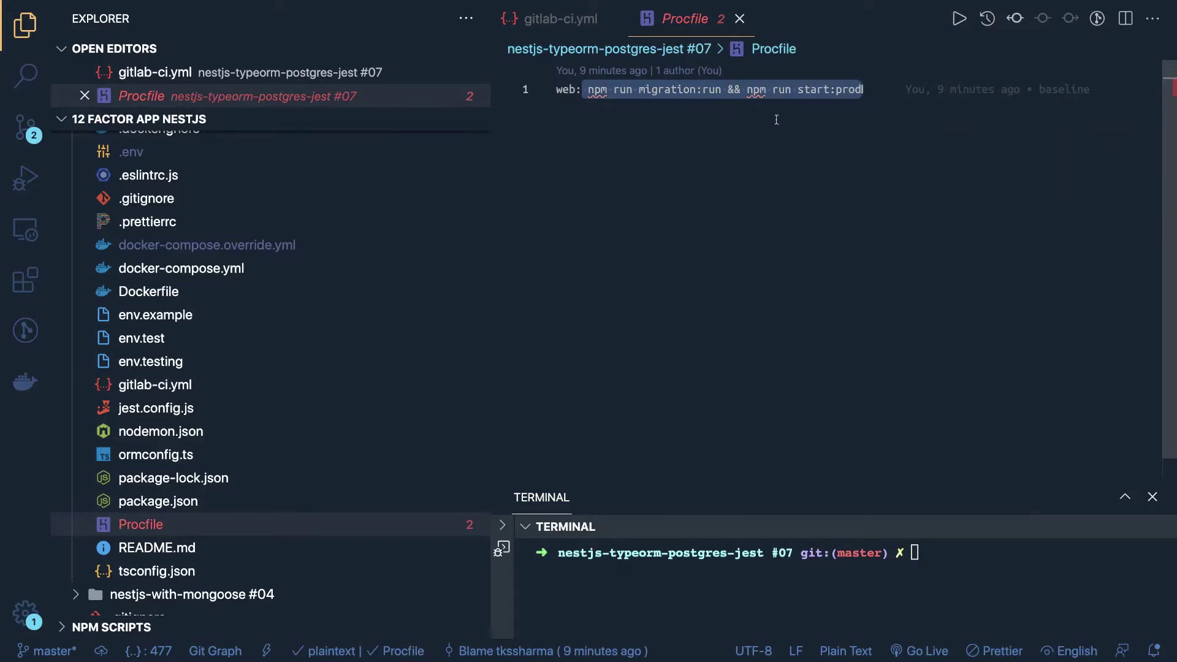
Open package.json and examine the start:prod script used by the web process.
{"action": "left_click", "coordinate": [164, 503]}
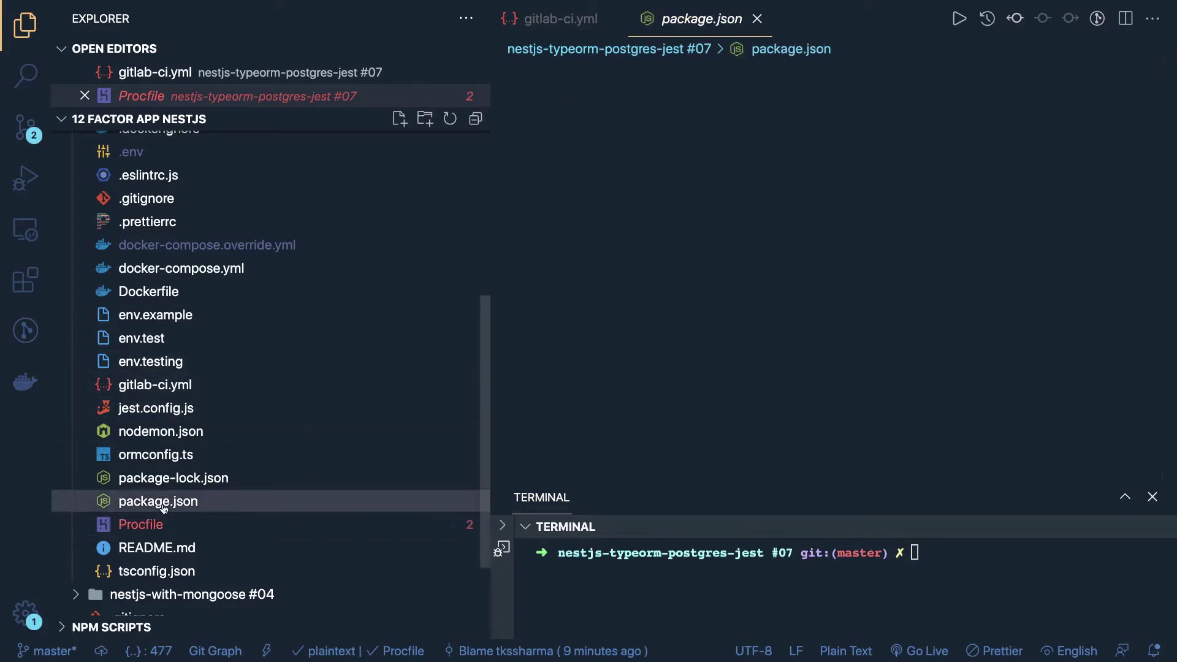
{"action": "scroll", "coordinate": [609, 161], "scroll_direction": "up", "scroll_amount": 5}
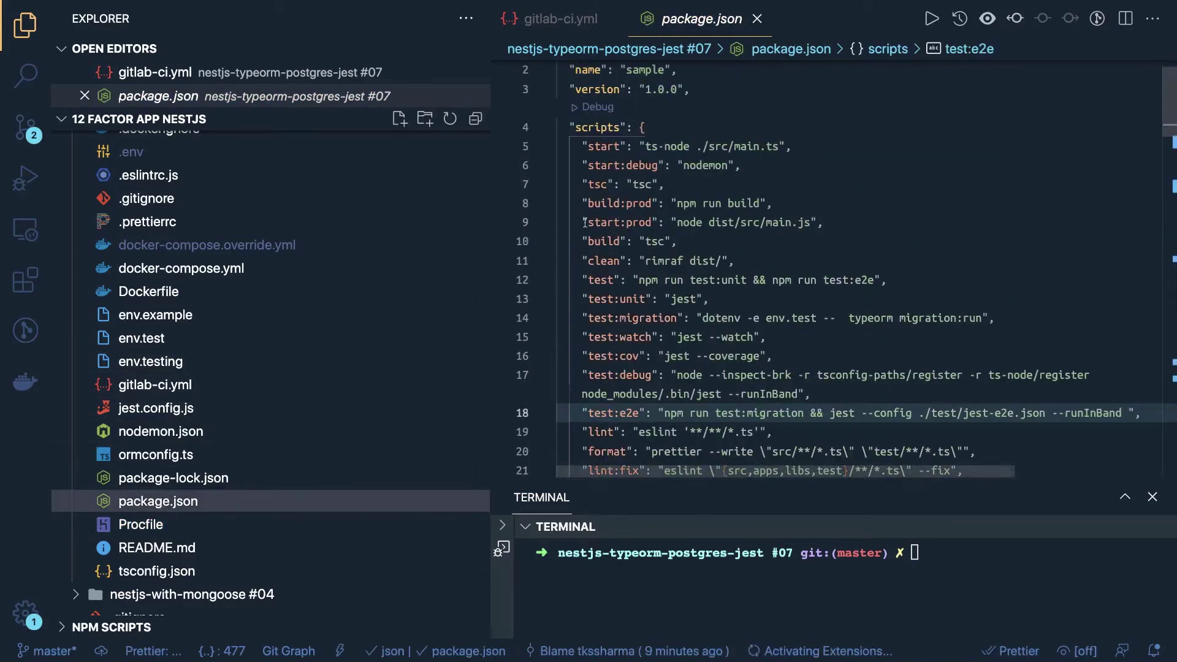
{"action": "left_click_drag", "start_coordinate": [585, 222], "coordinate": [824, 222]}
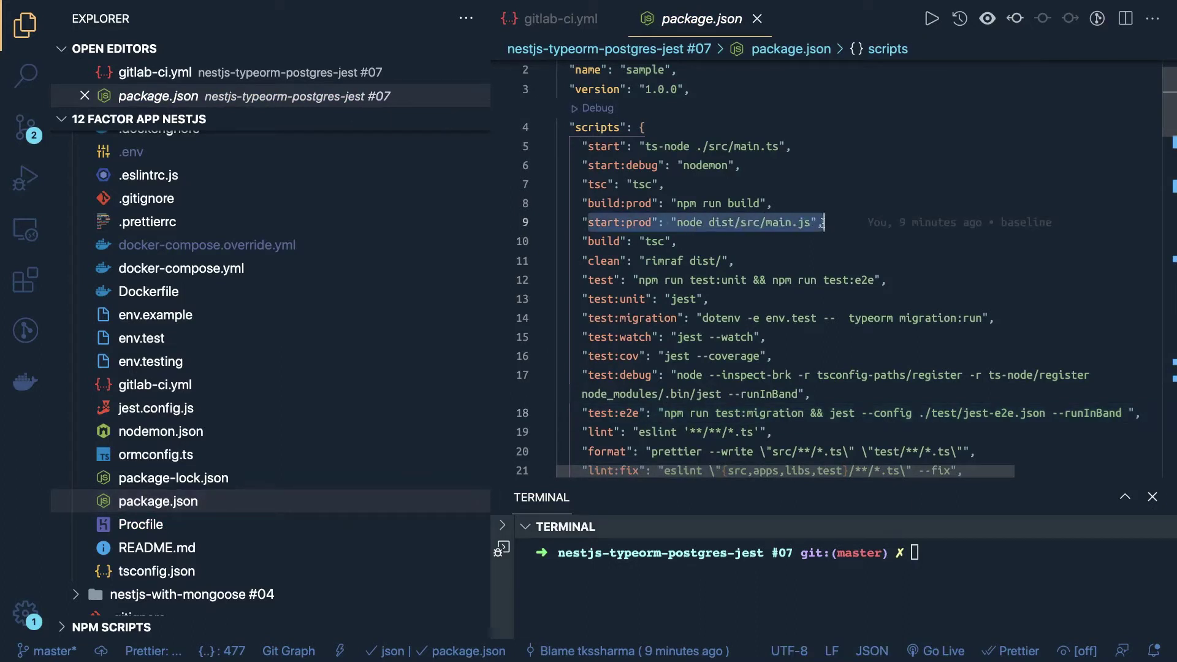
{"action": "left_click", "coordinate": [816, 256]}
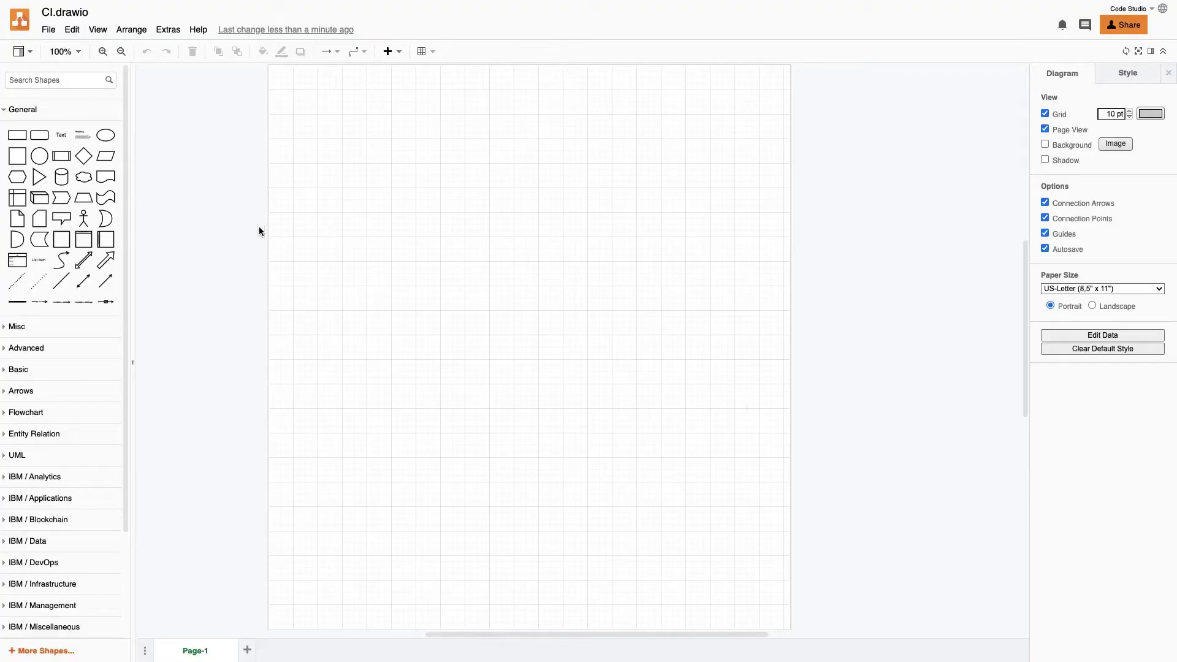
Switch to the CI.drawio diagram in draw.io and place an actor shape near the page's upper-left corner.
{"action": "left_click_drag", "start_coordinate": [84, 218], "coordinate": [334, 241]}
{"action": "left_click", "coordinate": [369, 185]}
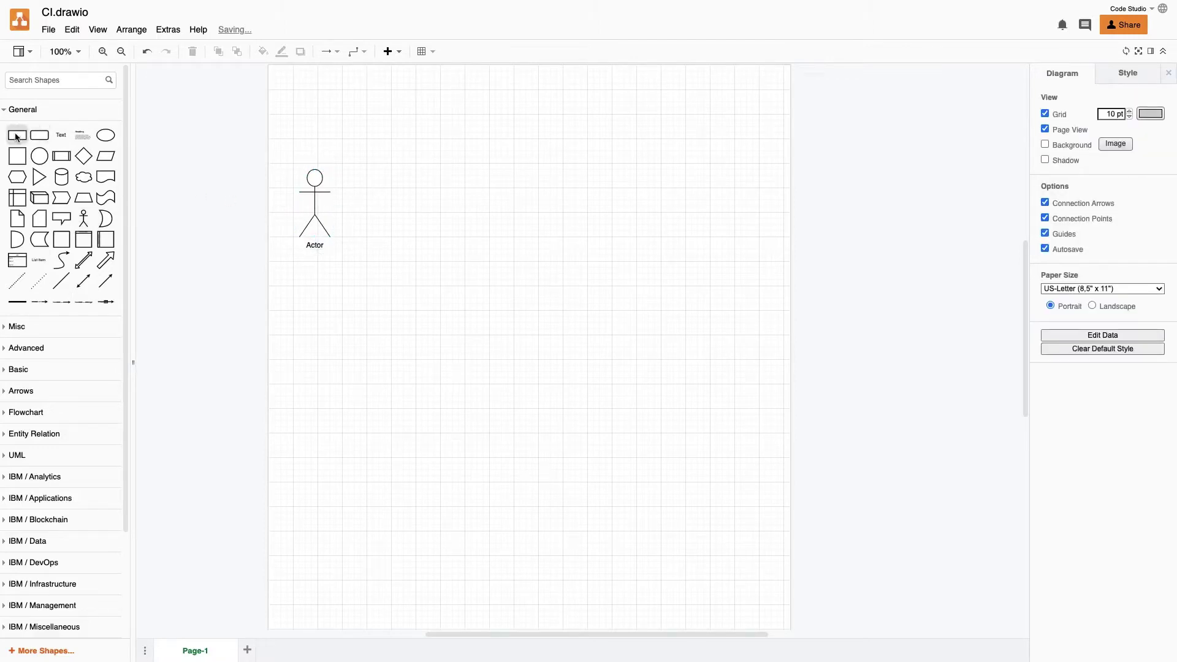
{"action": "left_click_drag", "start_coordinate": [17, 137], "coordinate": [375, 161]}
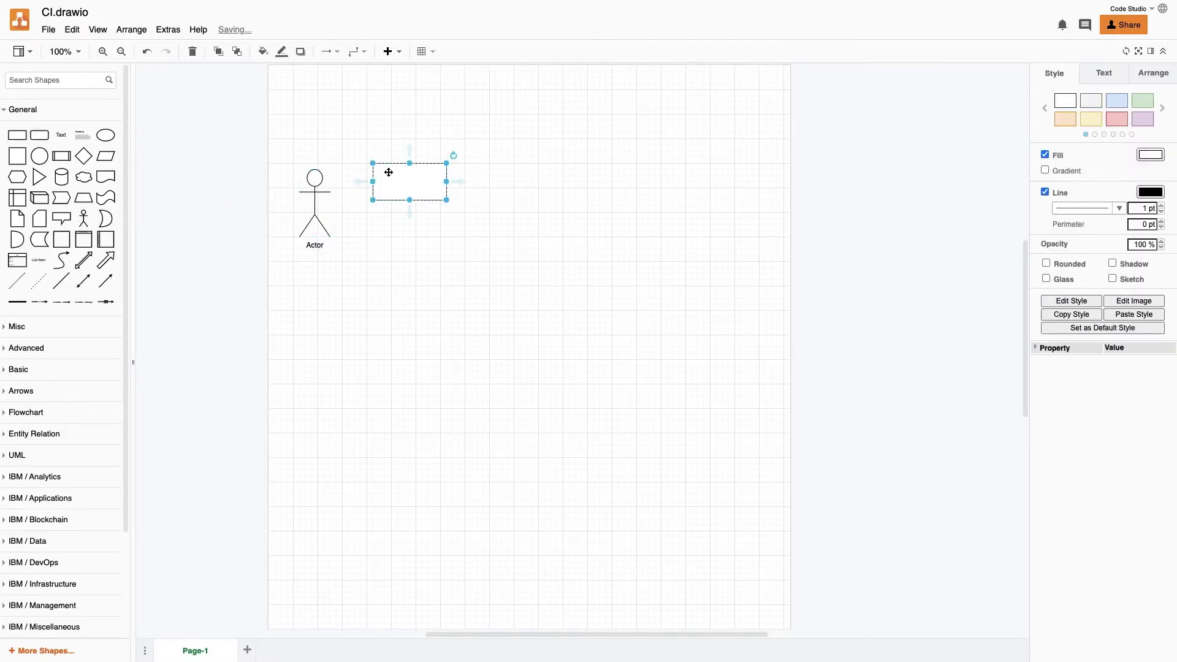
{"action": "key", "text": "Delete"}
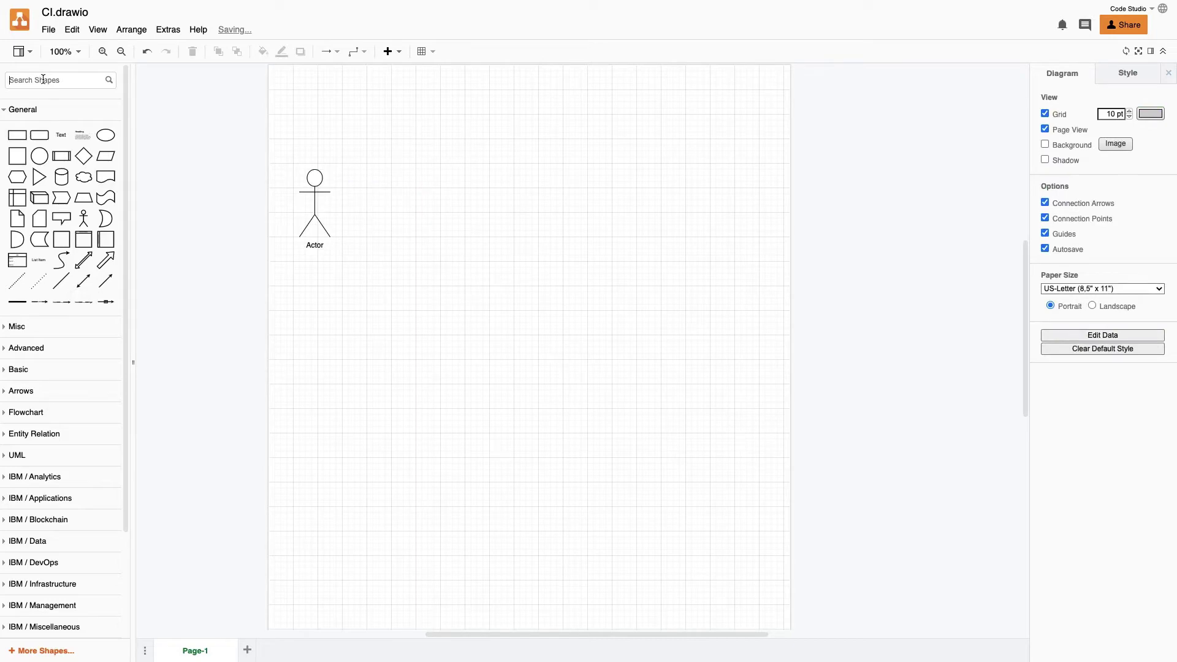
Search the shape library for LAPTOP, place a blue laptop beside the actor, and draw arrows from actor to laptop and onward from the laptop.
{"action": "type", "text": "LAPTOP"}
{"action": "key", "text": "Return"}
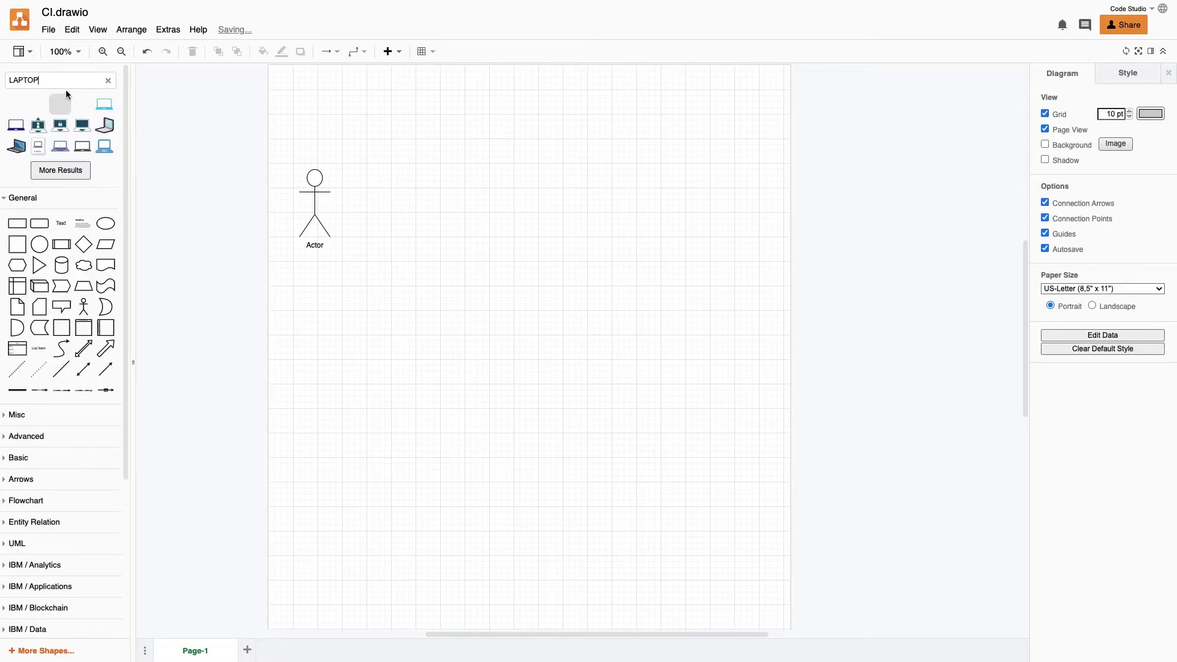
{"action": "mouse_move", "coordinate": [31, 150]}
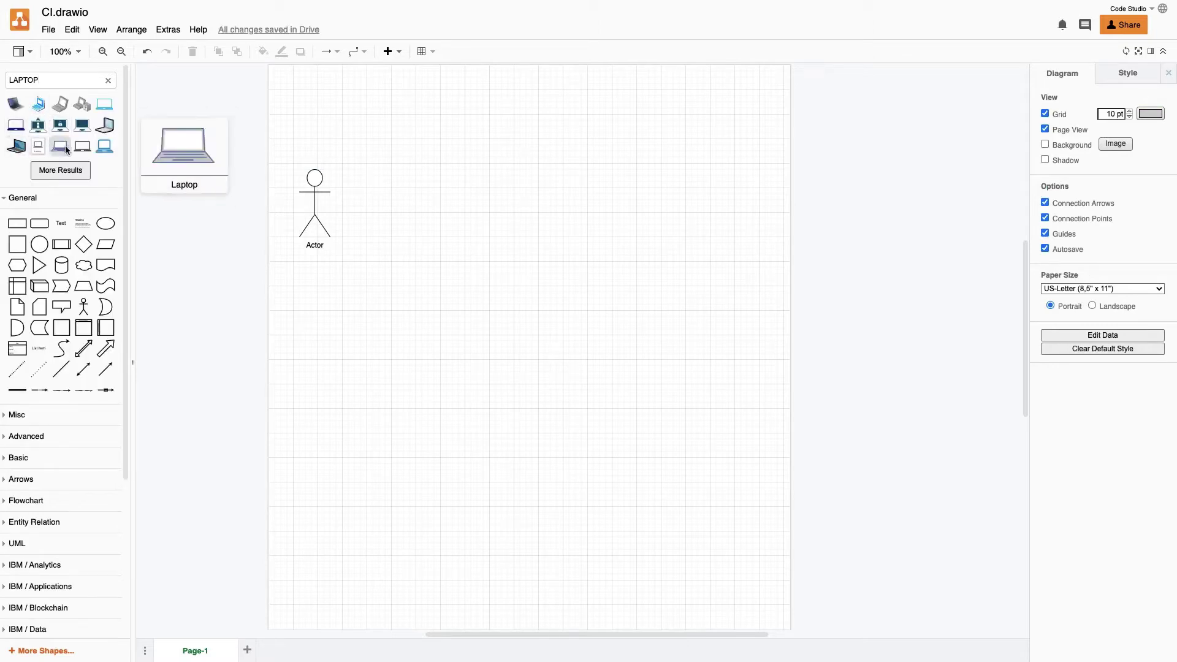
{"action": "left_click_drag", "start_coordinate": [104, 146], "coordinate": [450, 204]}
{"action": "left_click", "coordinate": [428, 197]}
{"action": "left_click", "coordinate": [460, 204]}
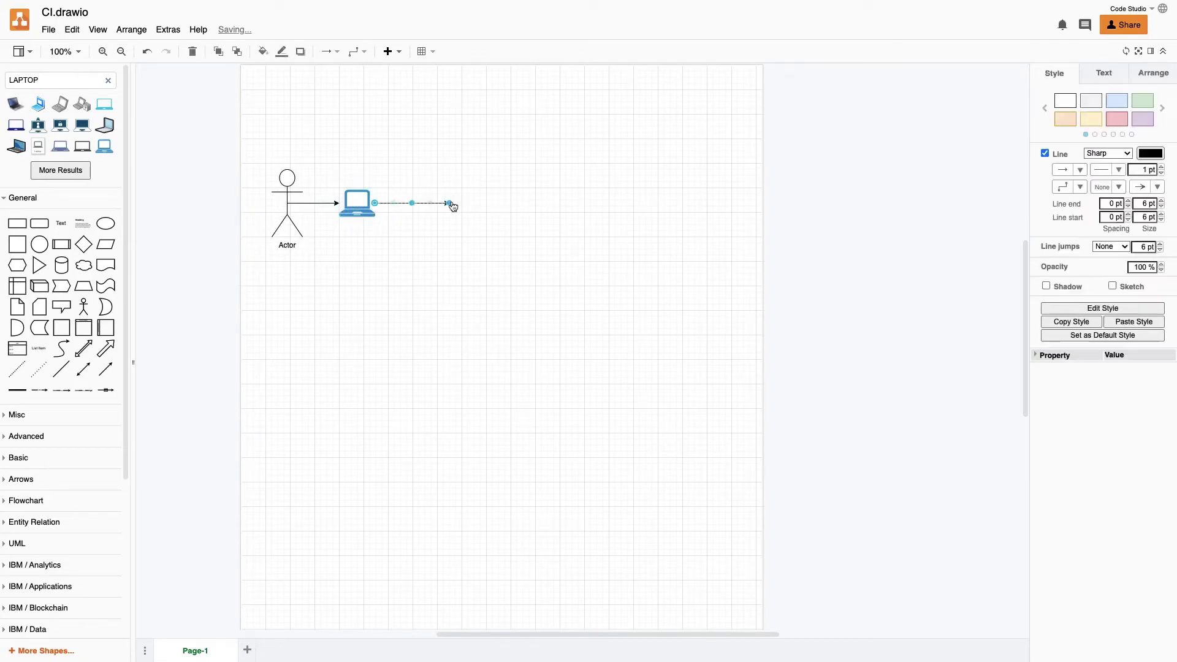
{"action": "left_click", "coordinate": [492, 182]}
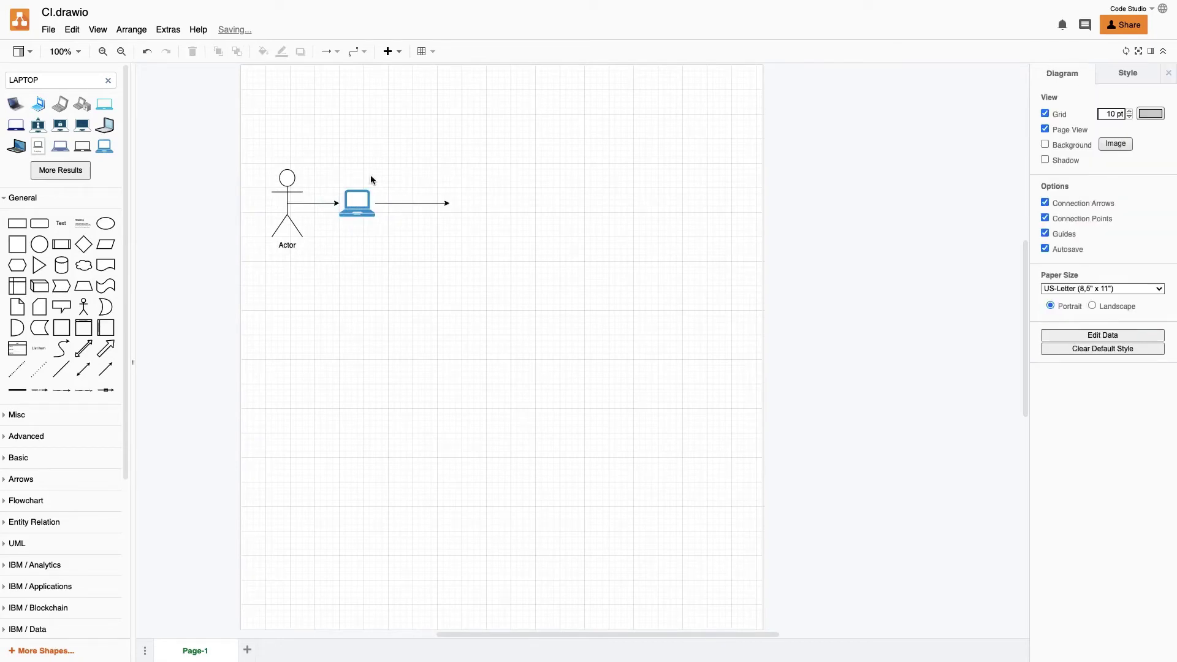
Add a tall rounded rectangle at the end of the laptop's arrow and label it GITLAB CI with .gitlab-ci.yml on a second line.
{"action": "mouse_move", "coordinate": [40, 224]}
{"action": "left_click_drag", "start_coordinate": [39, 224], "coordinate": [461, 154]}
{"action": "left_click_drag", "start_coordinate": [494, 195], "coordinate": [493, 315]}
{"action": "double_click", "coordinate": [480, 205]}
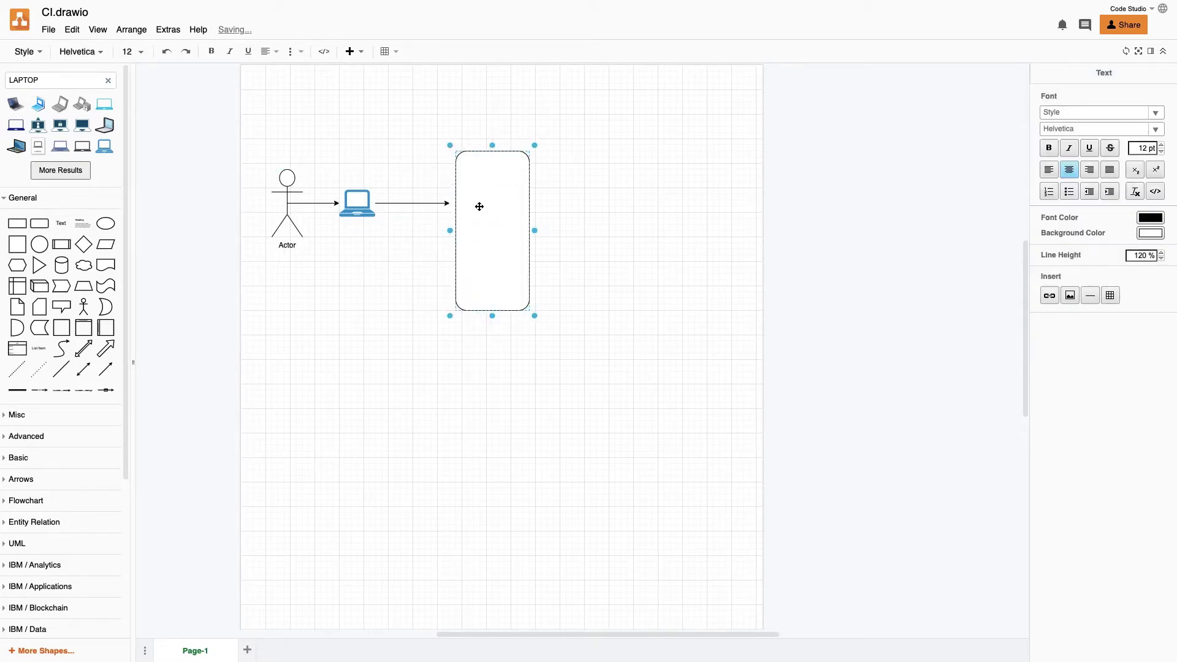
{"action": "type", "text": "GITLAB CI"}
{"action": "key", "text": "Return"}
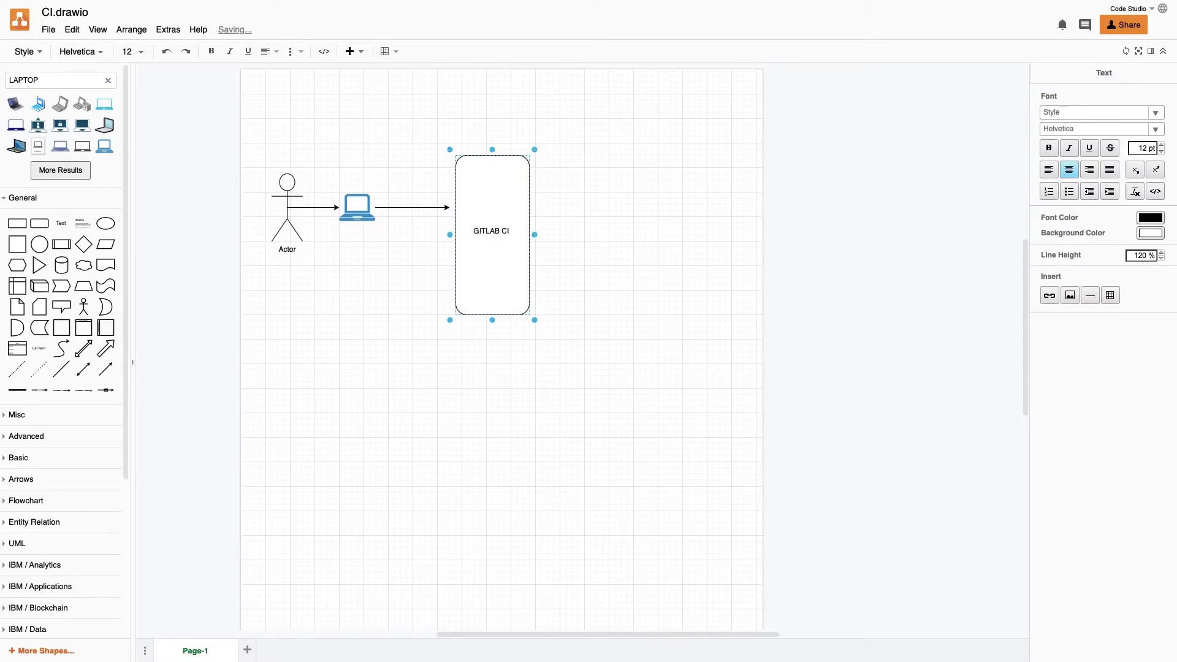
{"action": "type", "text": ".gitlab-ci.yml"}
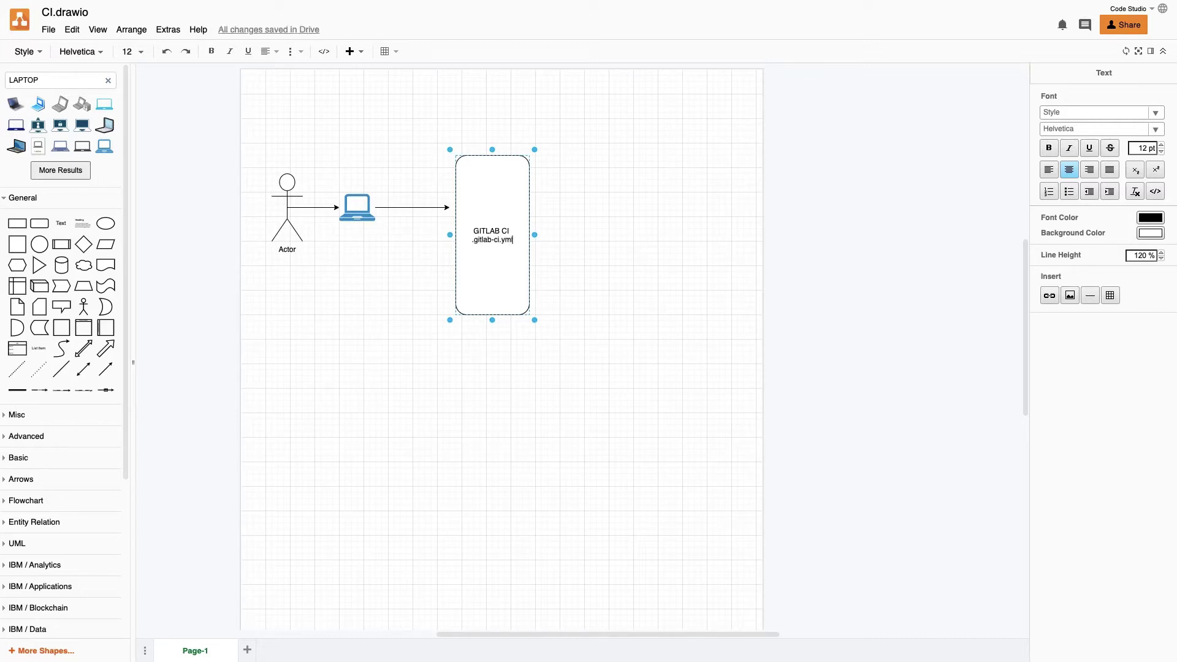
{"action": "left_click", "coordinate": [583, 192]}
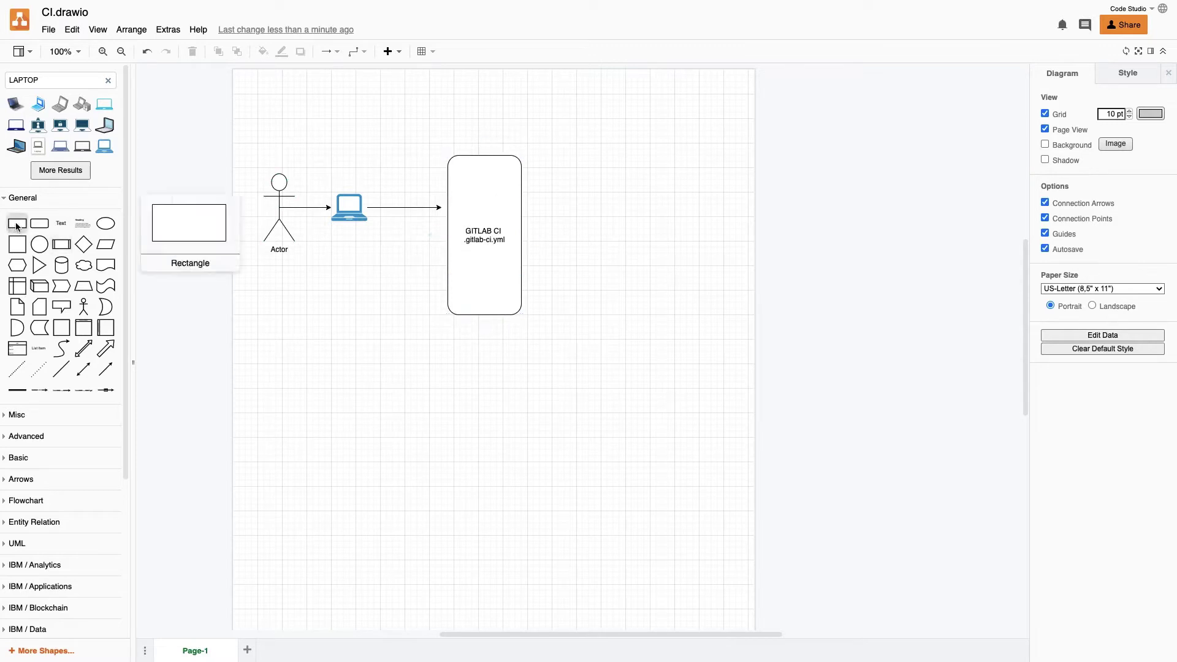
Place a rectangle below the GITLAB CI box and label it SHARED RUNNERS on two lines.
{"action": "left_click_drag", "start_coordinate": [16, 223], "coordinate": [451, 330]}
{"action": "double_click", "coordinate": [478, 354]}
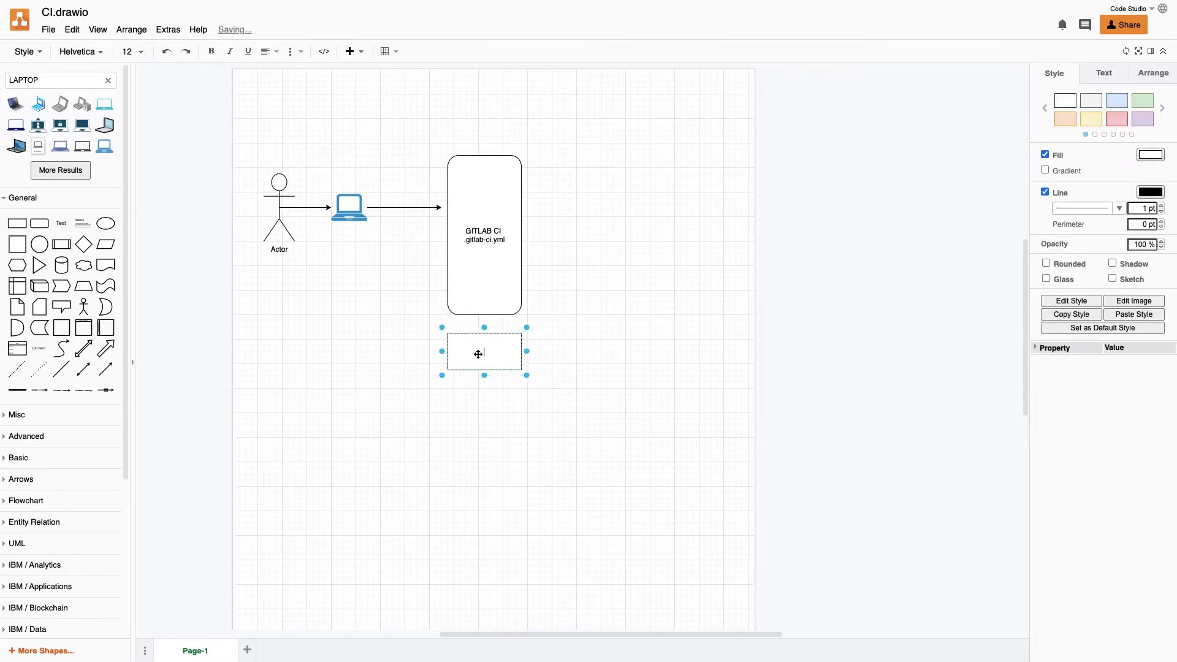
{"action": "type", "text": "SHARED"}
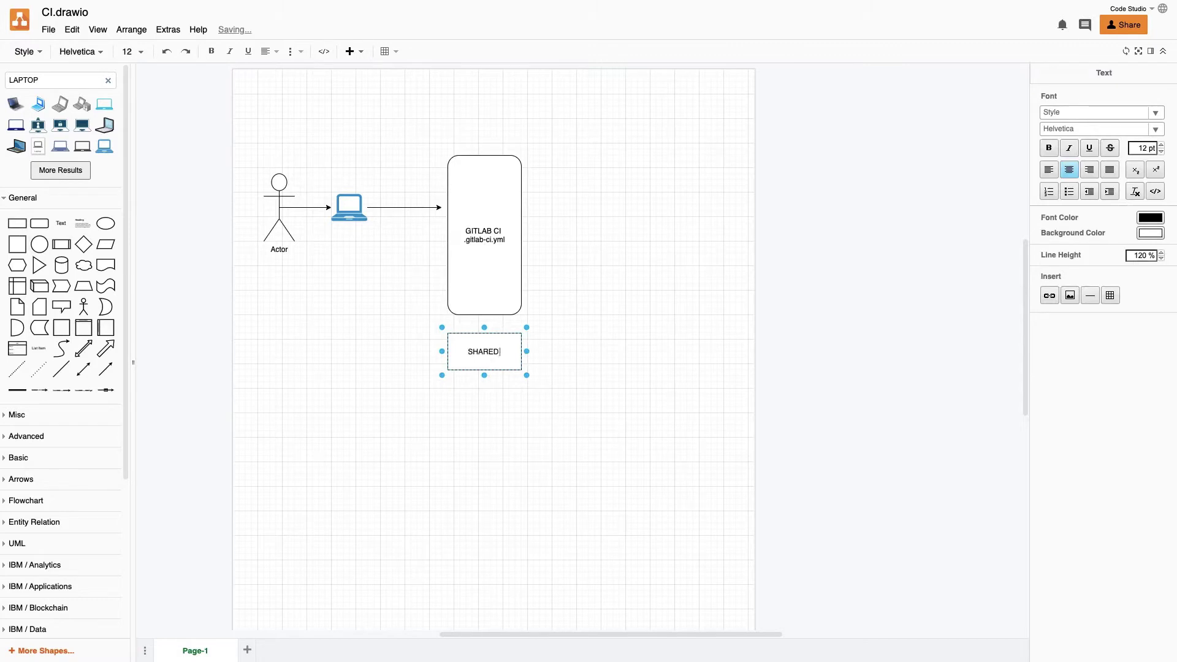
{"action": "key", "text": "Return"}
{"action": "type", "text": "RUNNERS"}
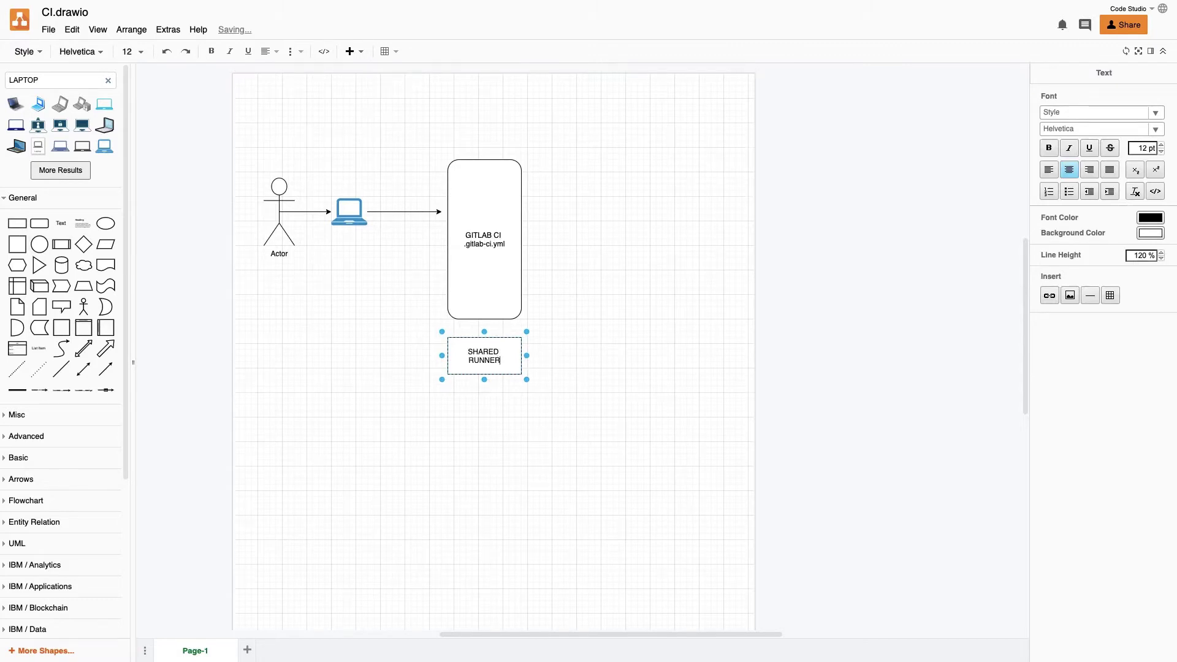
{"action": "left_click", "coordinate": [558, 268]}
{"action": "left_click", "coordinate": [491, 264]}
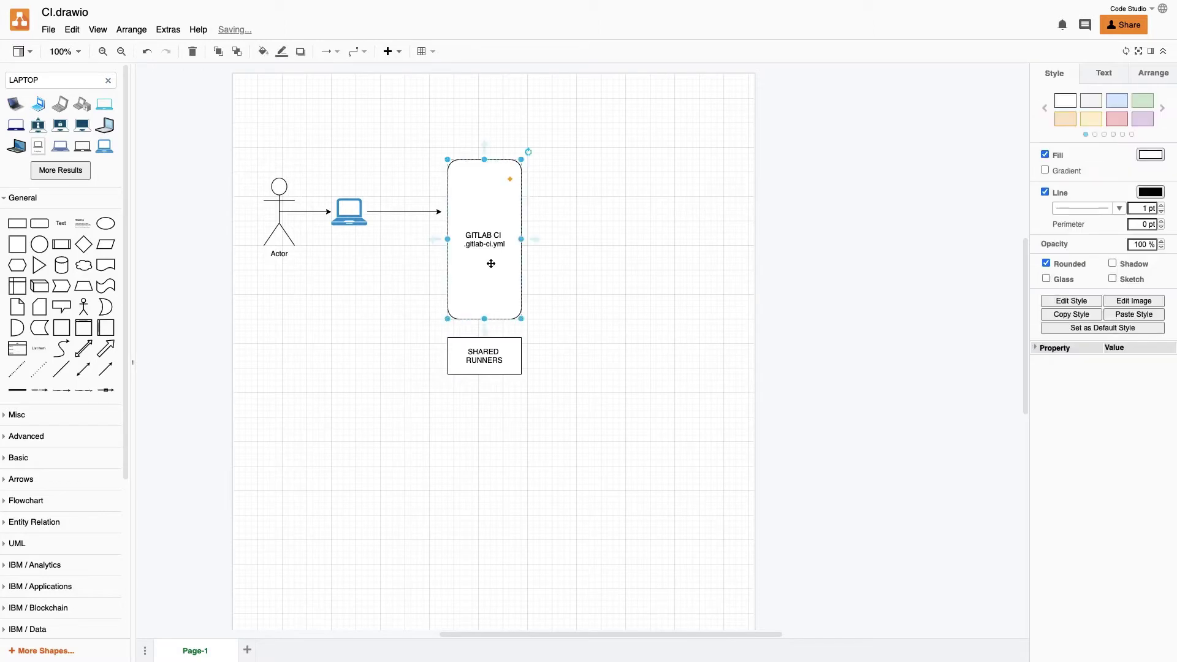
{"action": "left_click", "coordinate": [482, 362]}
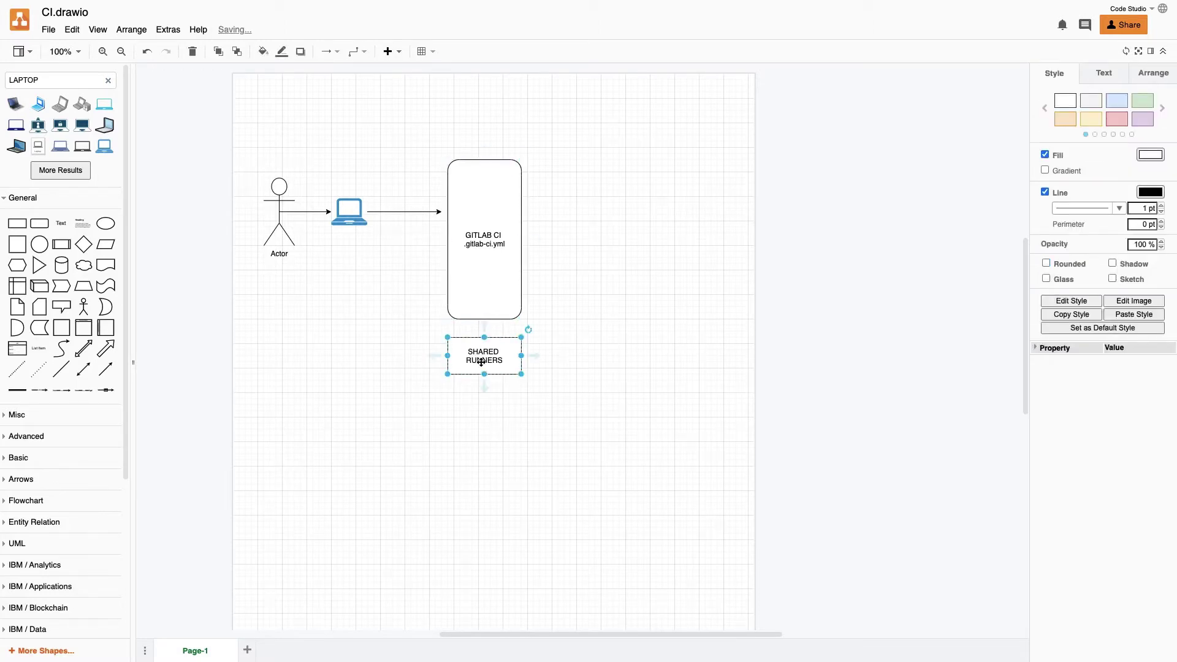
{"action": "left_click", "coordinate": [474, 275]}
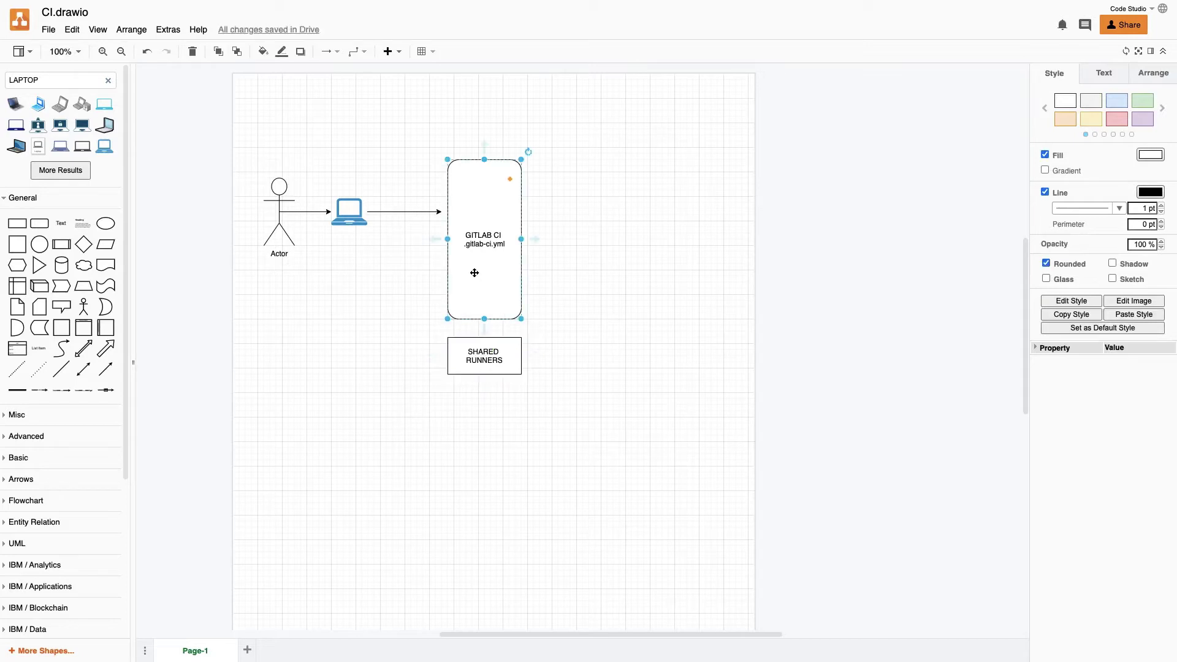
{"action": "left_click", "coordinate": [488, 355]}
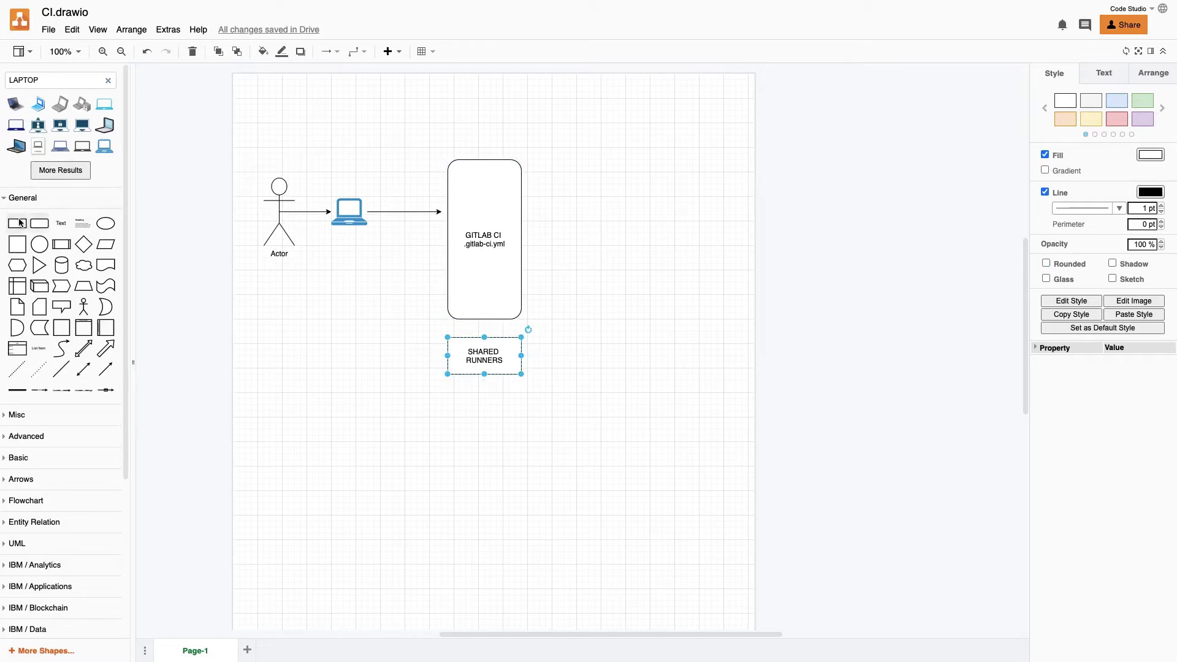
Place a rectangle to the right of the GITLAB CI box's upper part and label it INSTALL.
{"action": "left_click_drag", "start_coordinate": [16, 224], "coordinate": [551, 172]}
{"action": "double_click", "coordinate": [583, 197]}
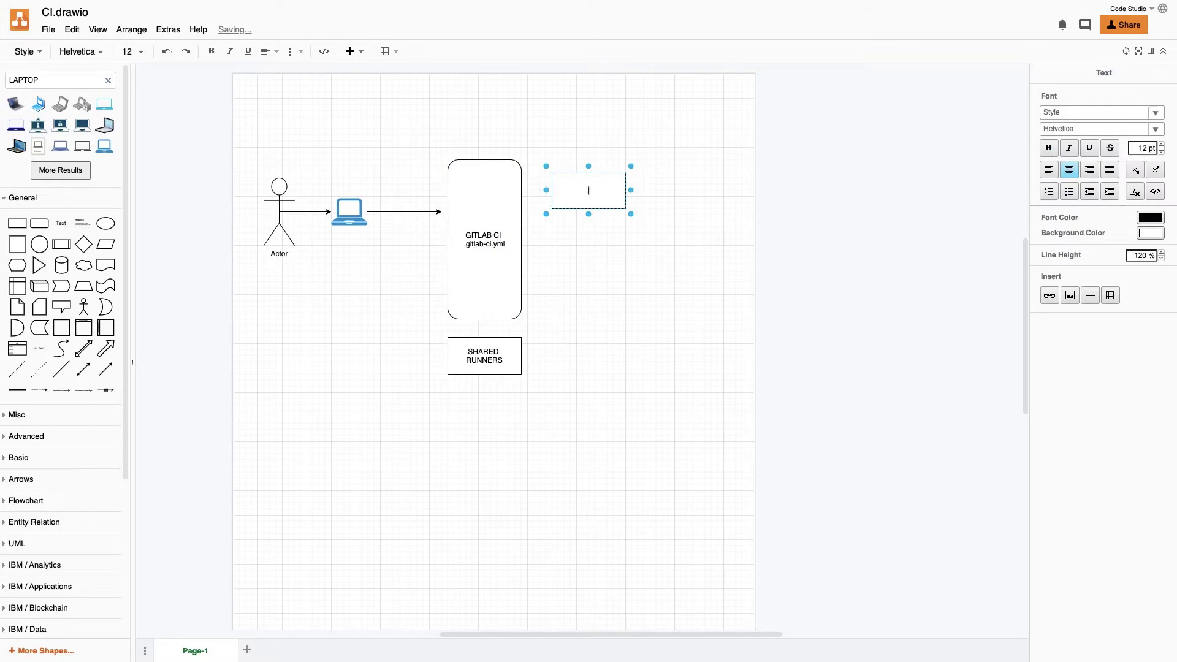
{"action": "type", "text": "INSTALL"}
{"action": "key", "text": "Escape"}
Duplicate the INSTALL box directly below, relabel the copy LINT, and place a duplicate of the LINT box beneath it.
{"action": "left_click_drag", "start_coordinate": [597, 189], "coordinate": [592, 242]}
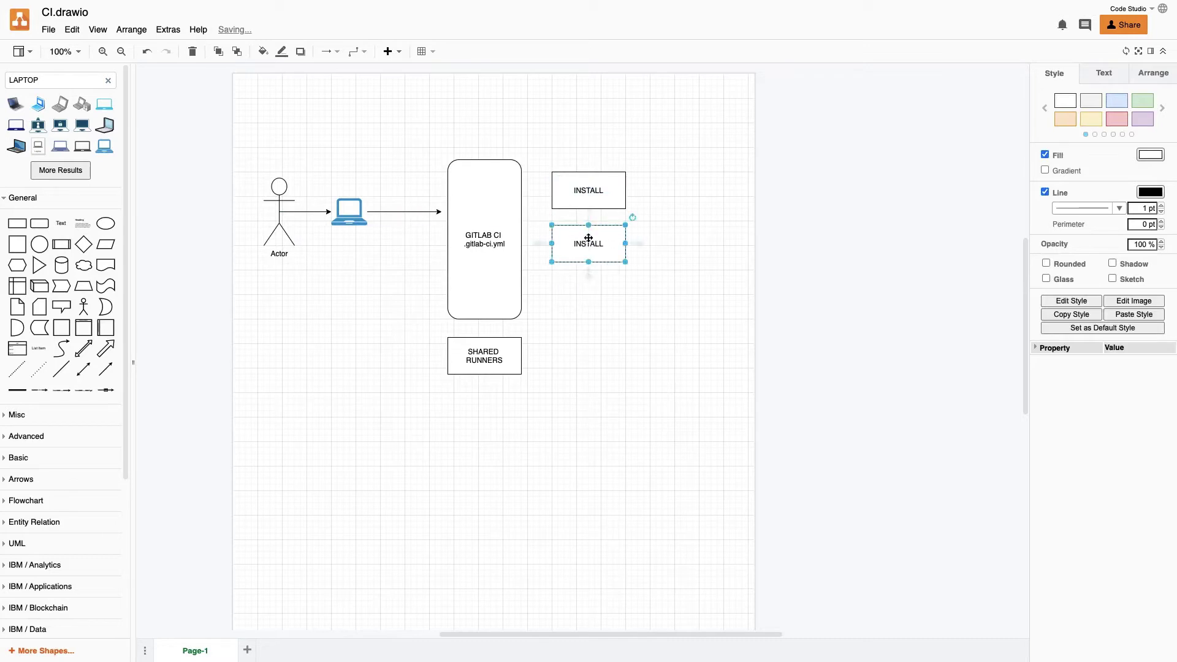
{"action": "type", "text": "LINT"}
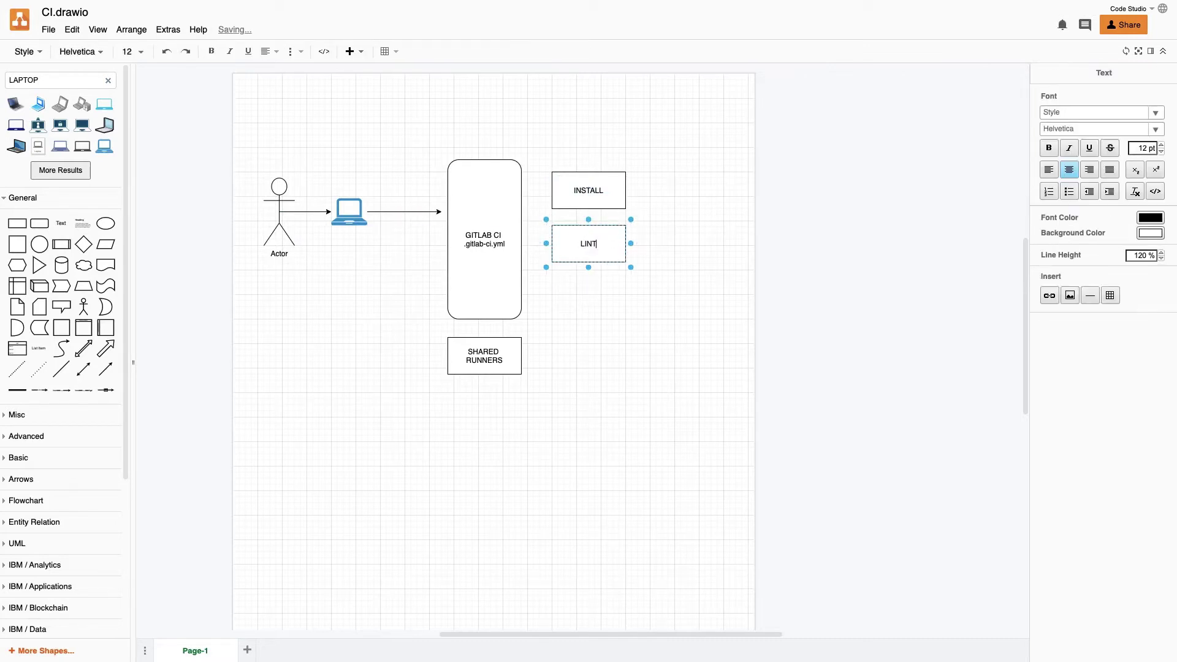
{"action": "left_click", "coordinate": [588, 317]}
{"action": "left_click", "coordinate": [588, 244]}
{"action": "left_click_drag", "start_coordinate": [588, 244], "coordinate": [584, 293]}
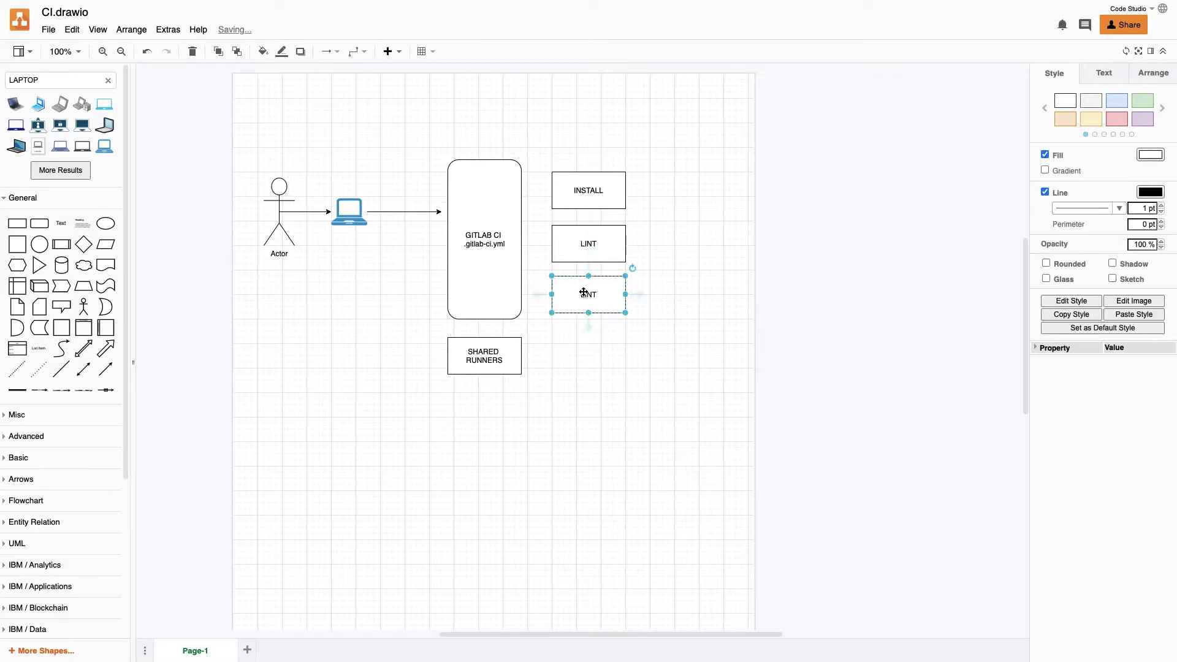
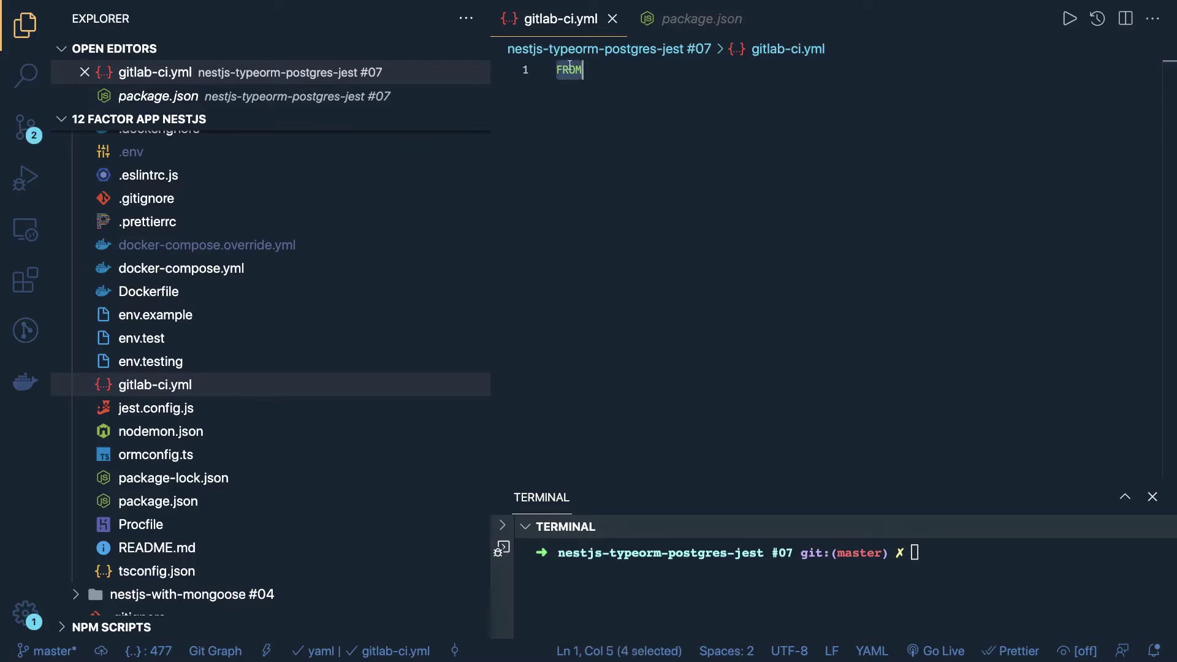
In VS Code's gitlab-ci.yml, replace FROM with the line image node:12-buster-slim and add a services line below it.
{"action": "type", "text": "image"}
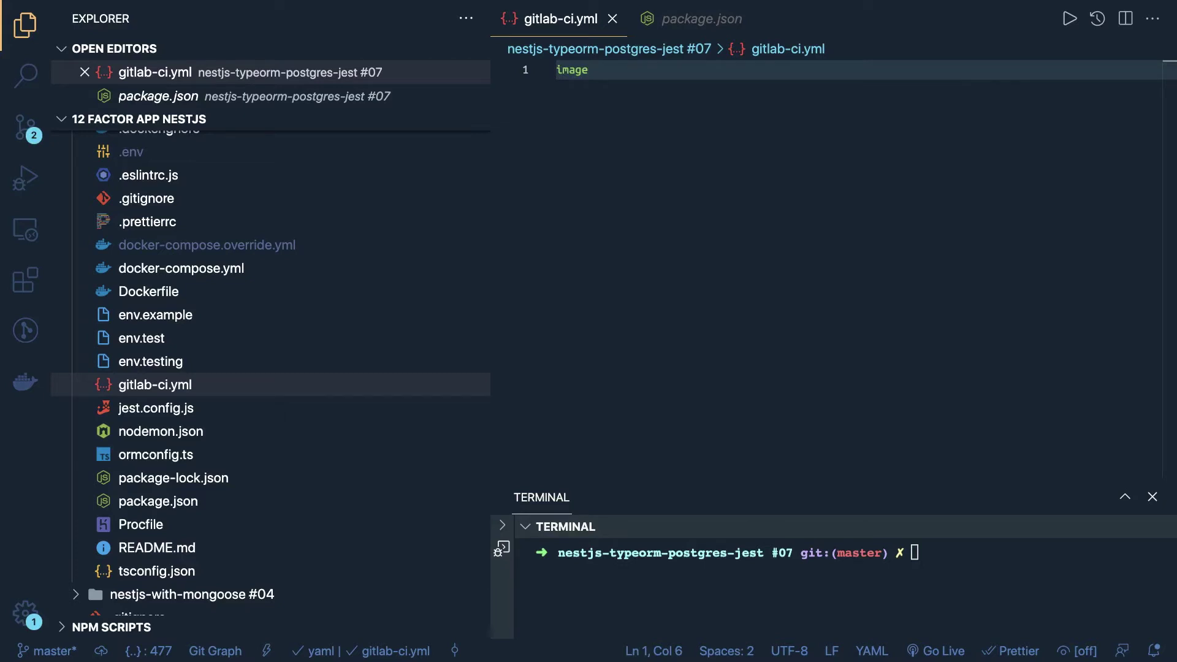
{"action": "type", "text": "node:12-buster-slim"}
{"action": "key", "text": "Return"}
{"action": "key", "text": "Return"}
{"action": "key", "text": "Return"}
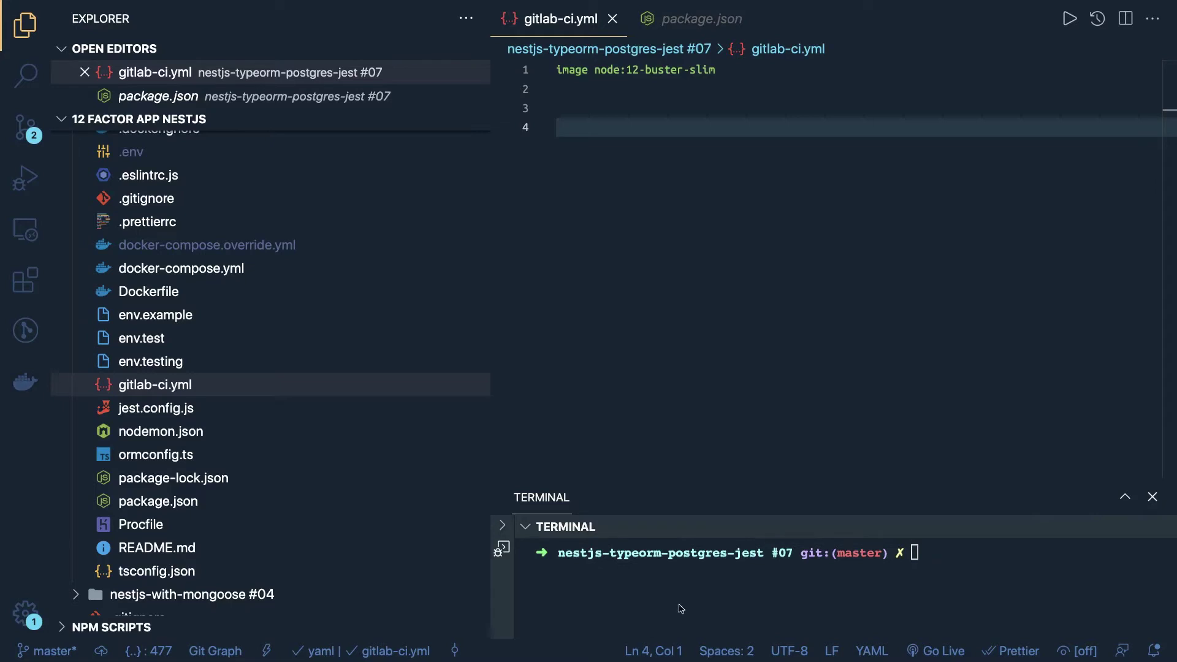
{"action": "left_click", "coordinate": [590, 95]}
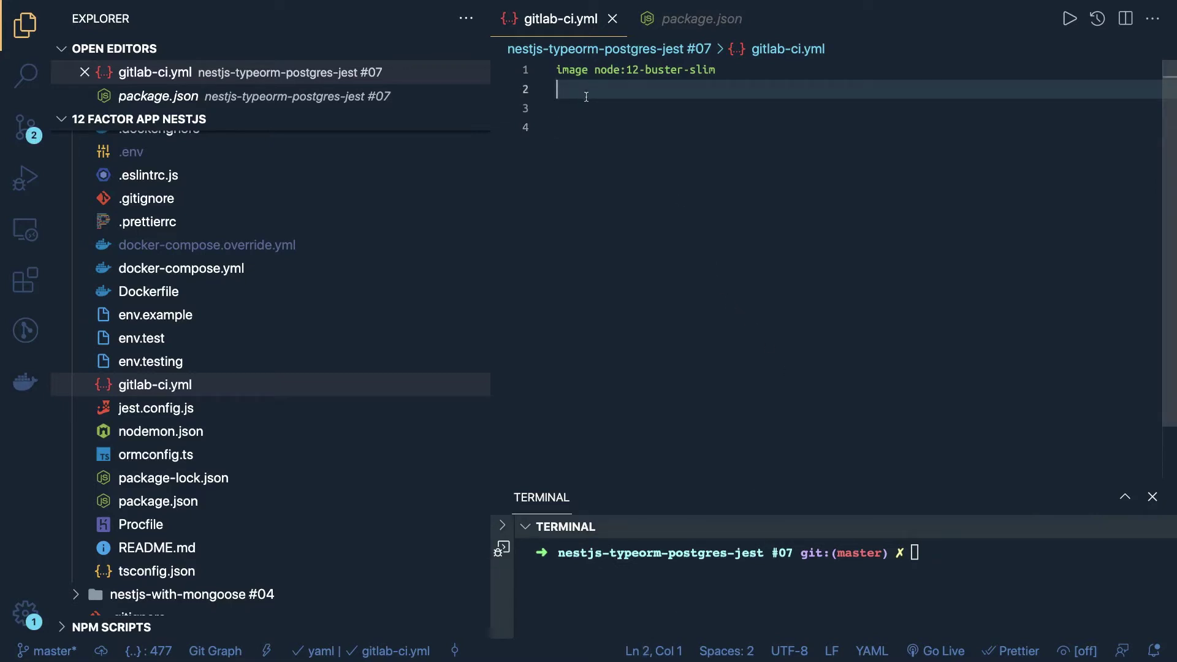
{"action": "type", "text": "services"}
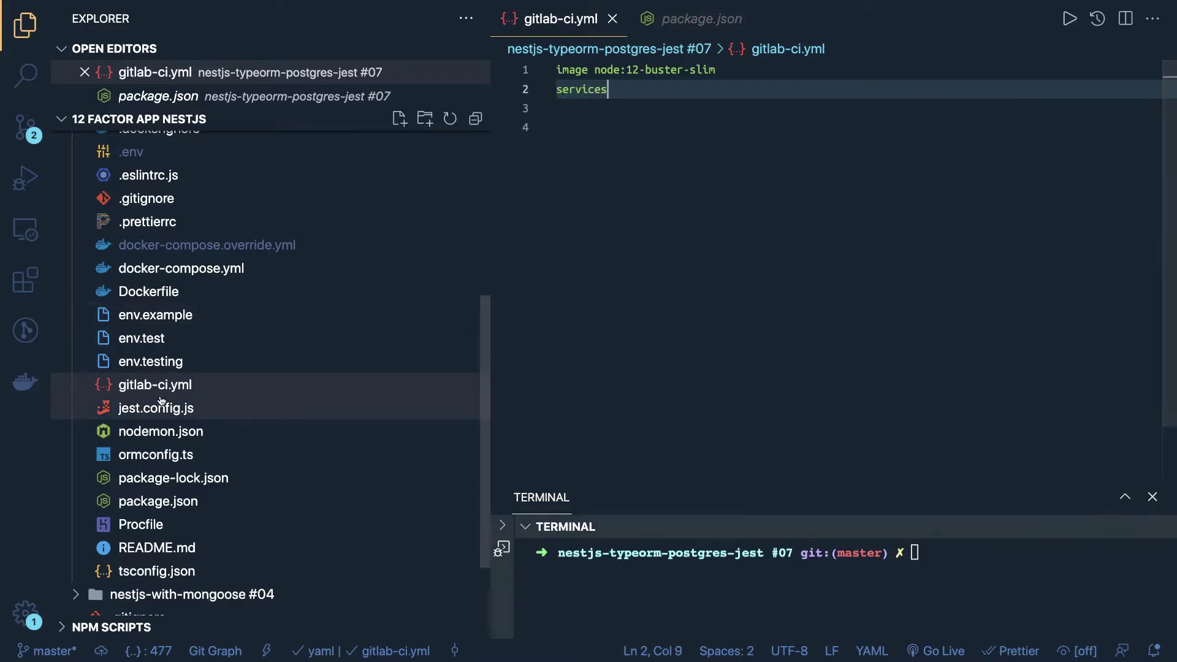
Rename the gitlab-ci.yml file to .gitlab-ci.yml.
{"action": "right_click", "coordinate": [147, 388]}
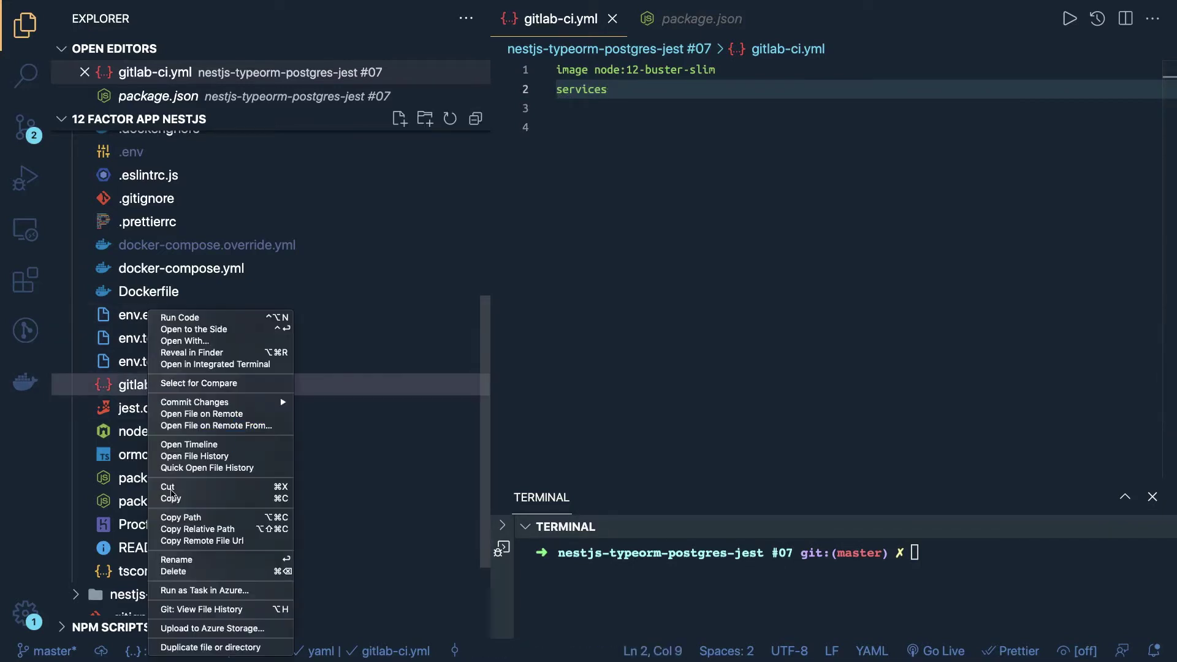
{"action": "left_click", "coordinate": [178, 560]}
{"action": "type", "text": ".gitlab-ci.yml"}
{"action": "key", "text": "Return"}
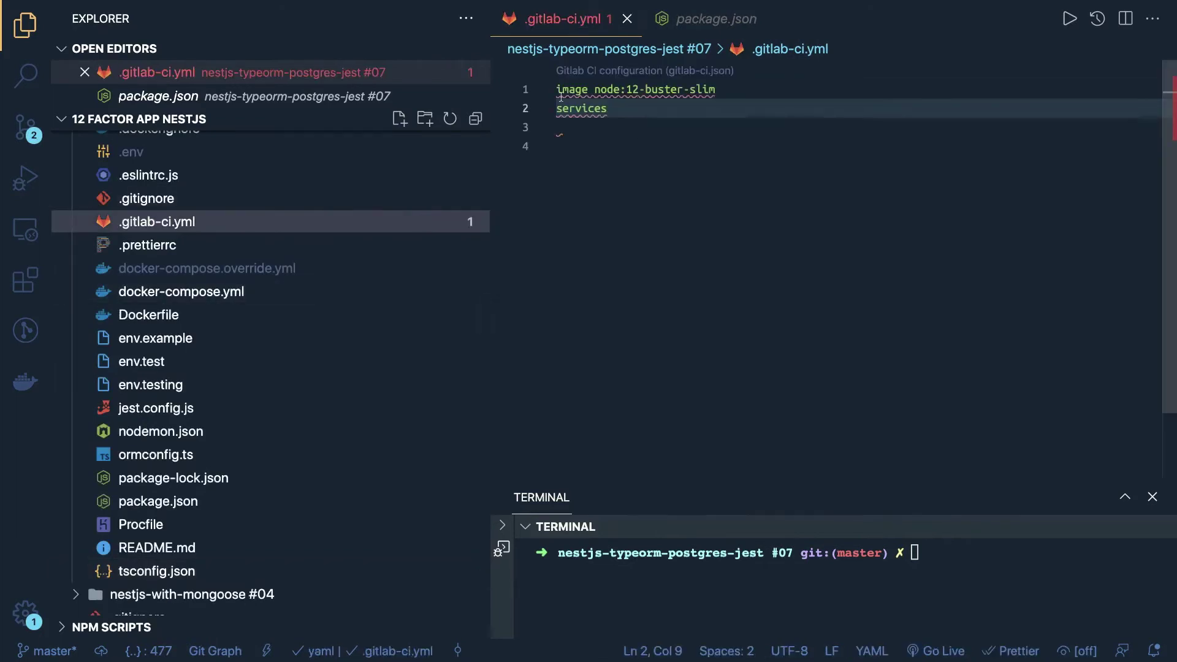
Insert a blank line above services, add the list item postgres:12.2-alpine beneath it, and save the file.
{"action": "left_click", "coordinate": [561, 97]}
{"action": "key", "text": "Down"}
{"action": "key", "text": "Return"}
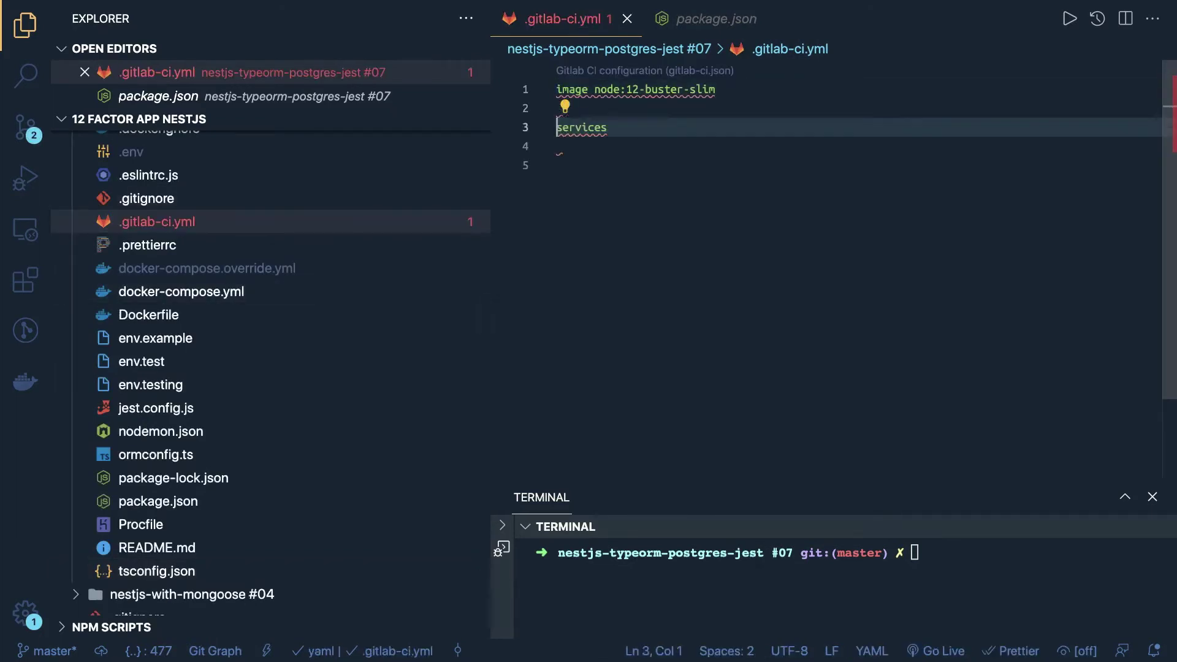
{"action": "left_click", "coordinate": [640, 129]}
{"action": "key", "text": "Return"}
{"action": "type", "text": "-"}
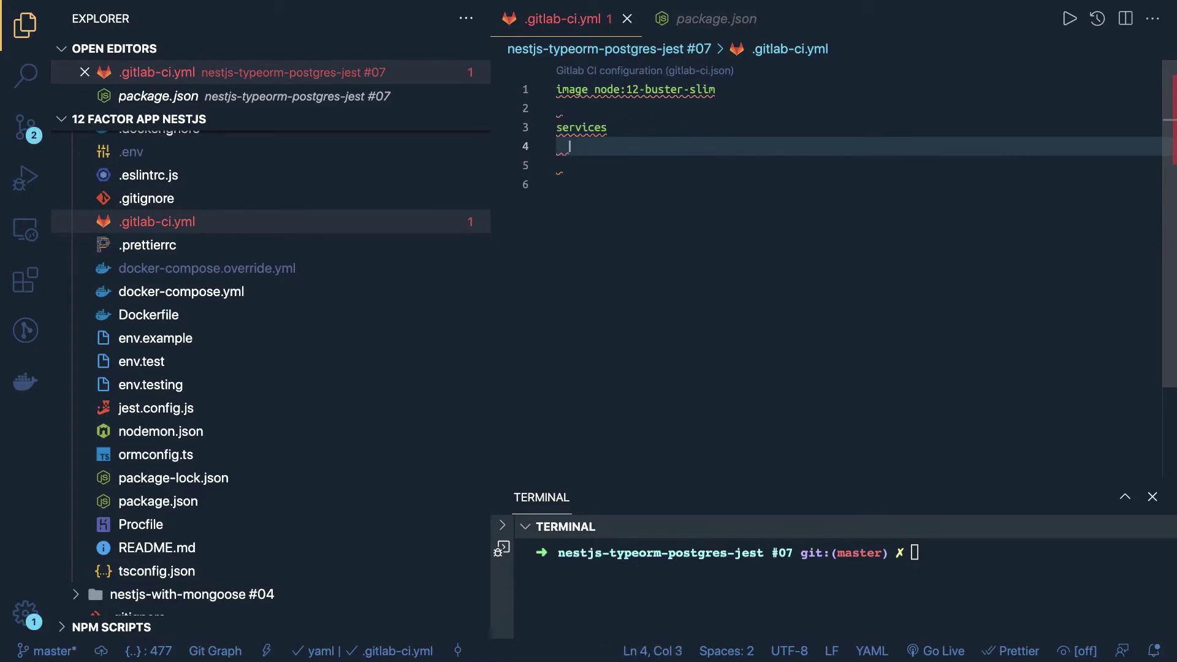
{"action": "type", "text": " - postgres:"}
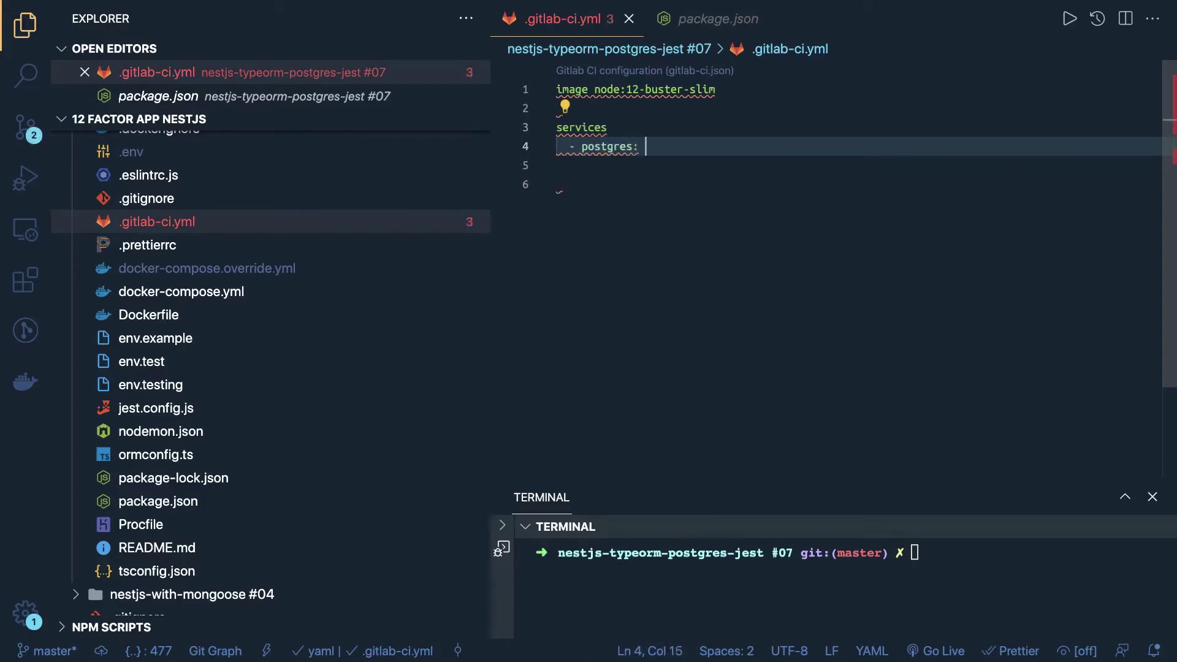
{"action": "key", "text": "BackSpace"}
{"action": "type", "text": "12.2"}
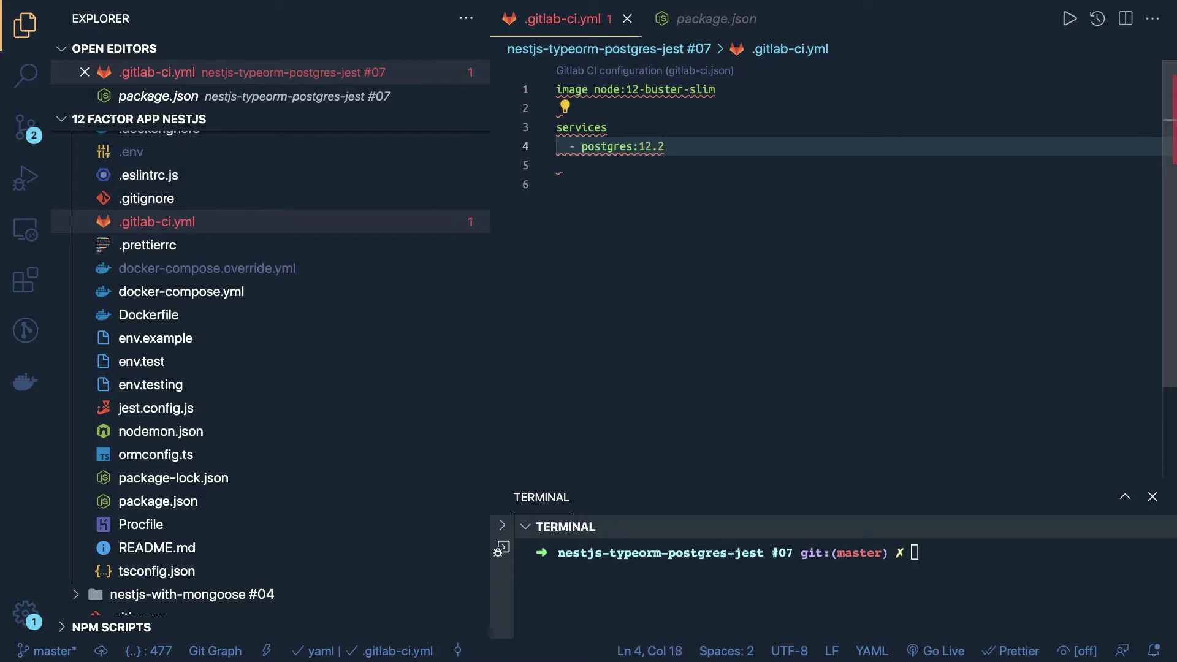
{"action": "type", "text": "-alpine"}
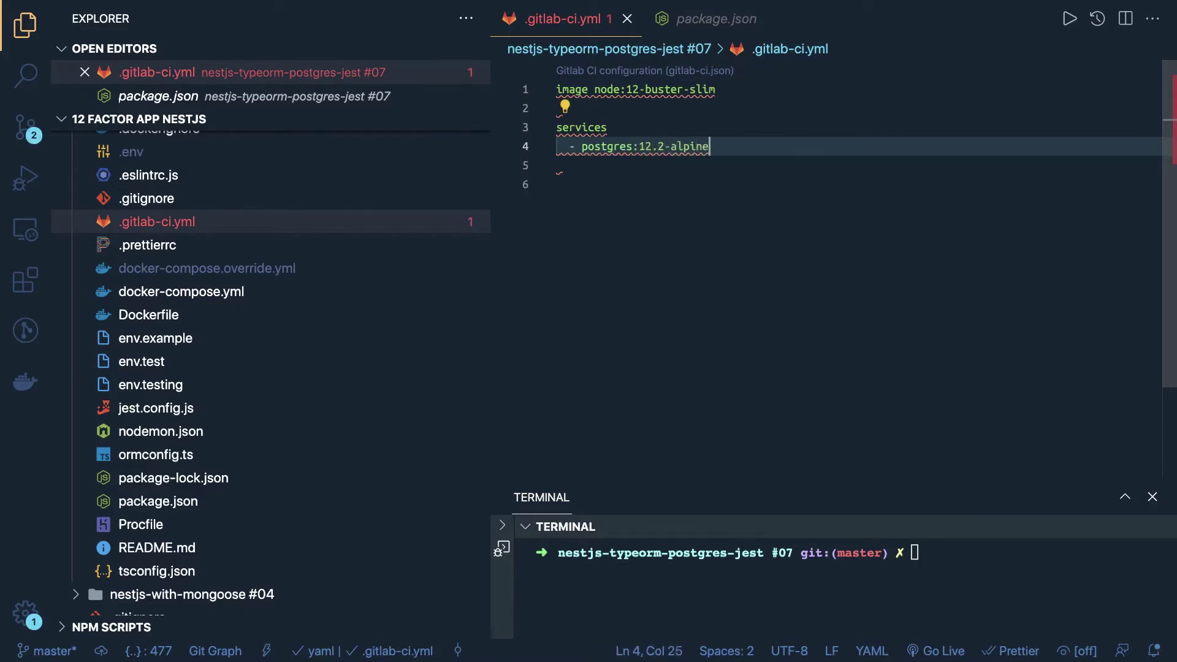
{"action": "left_click", "coordinate": [668, 176]}
{"action": "key", "text": "ctrl+s"}
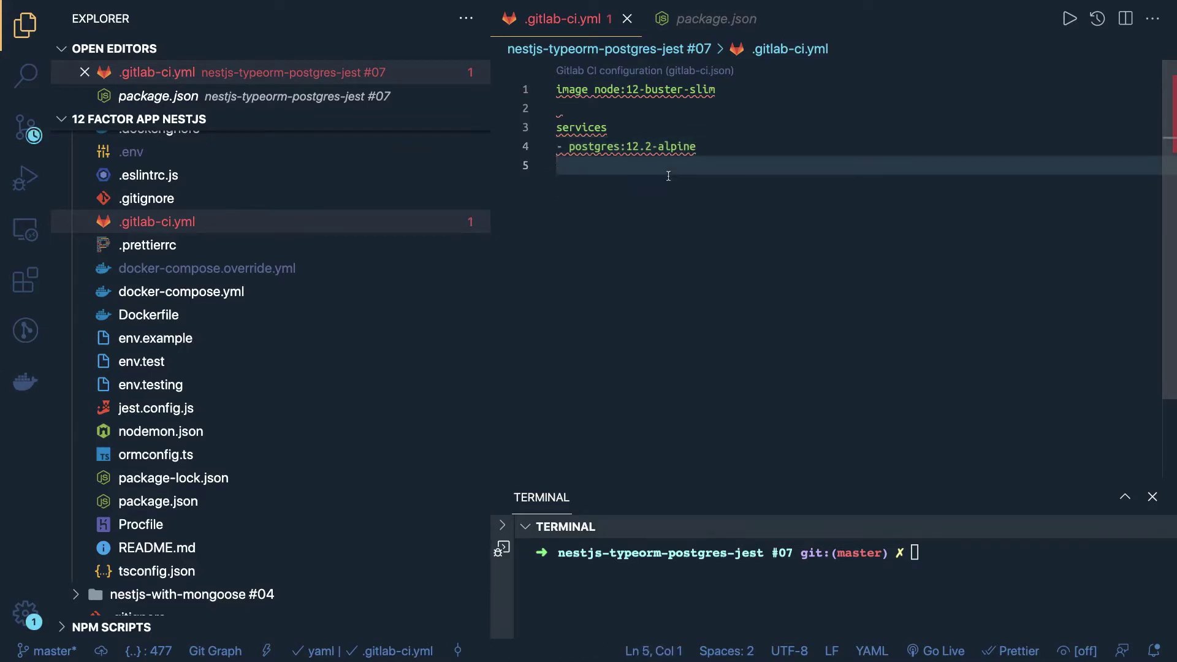
Add the missing colon after the image key on the first line.
{"action": "left_click", "coordinate": [588, 92]}
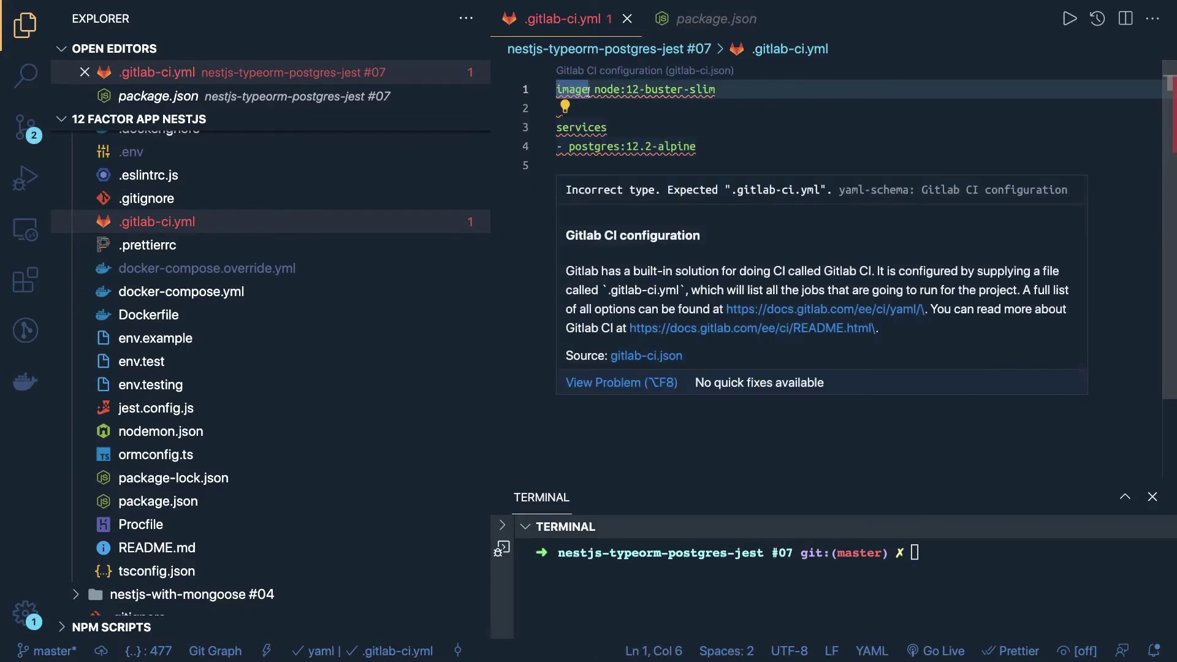
{"action": "type", "text": ":"}
{"action": "left_click", "coordinate": [614, 185]}
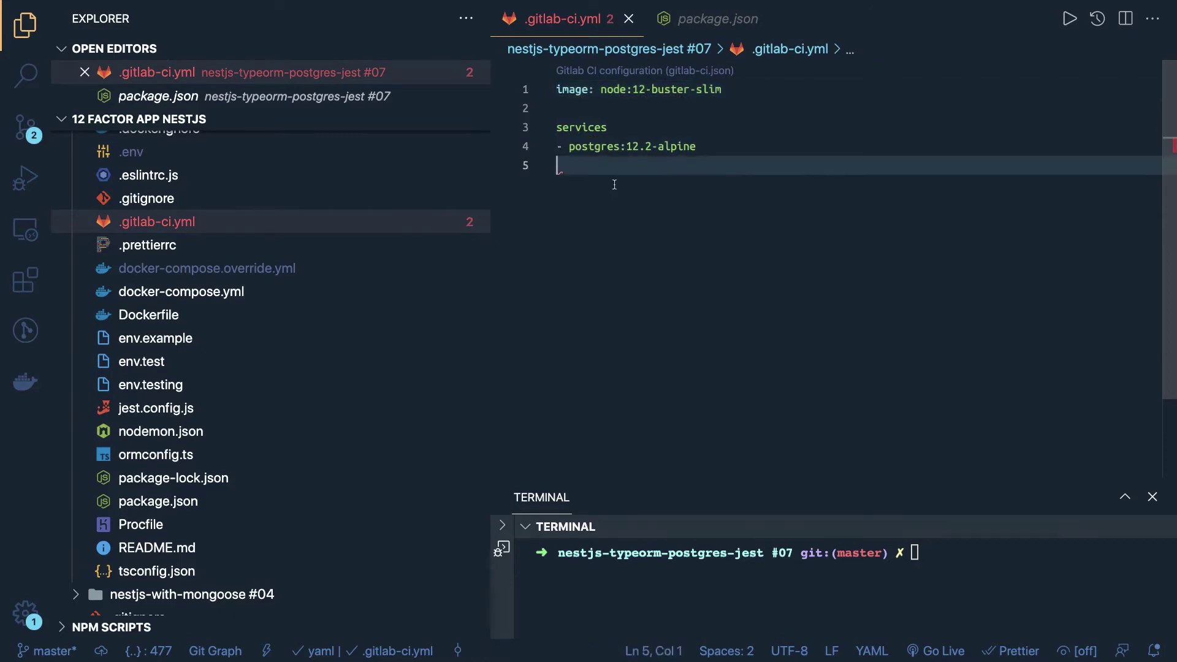
Indent the postgres:12.2-alpine list item one level under services, keeping a single space after its dash.
{"action": "left_click", "coordinate": [570, 147]}
{"action": "key", "text": "BackSpace"}
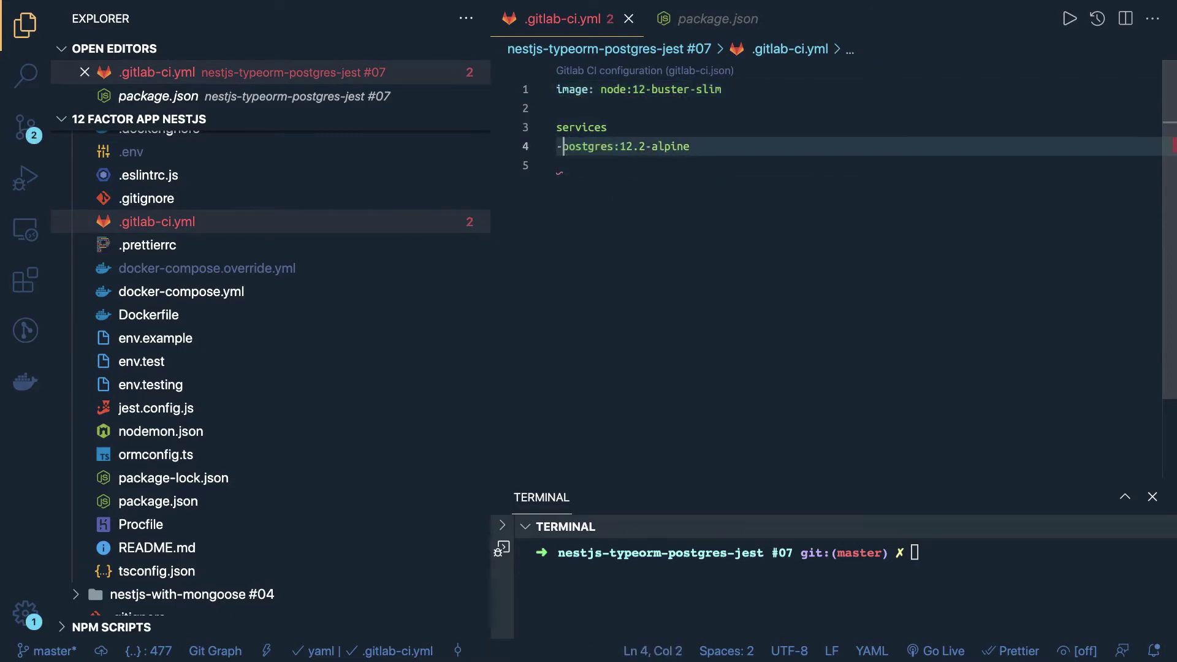
{"action": "key", "text": "Home"}
{"action": "key", "text": "Tab"}
{"action": "key", "text": "Right"}
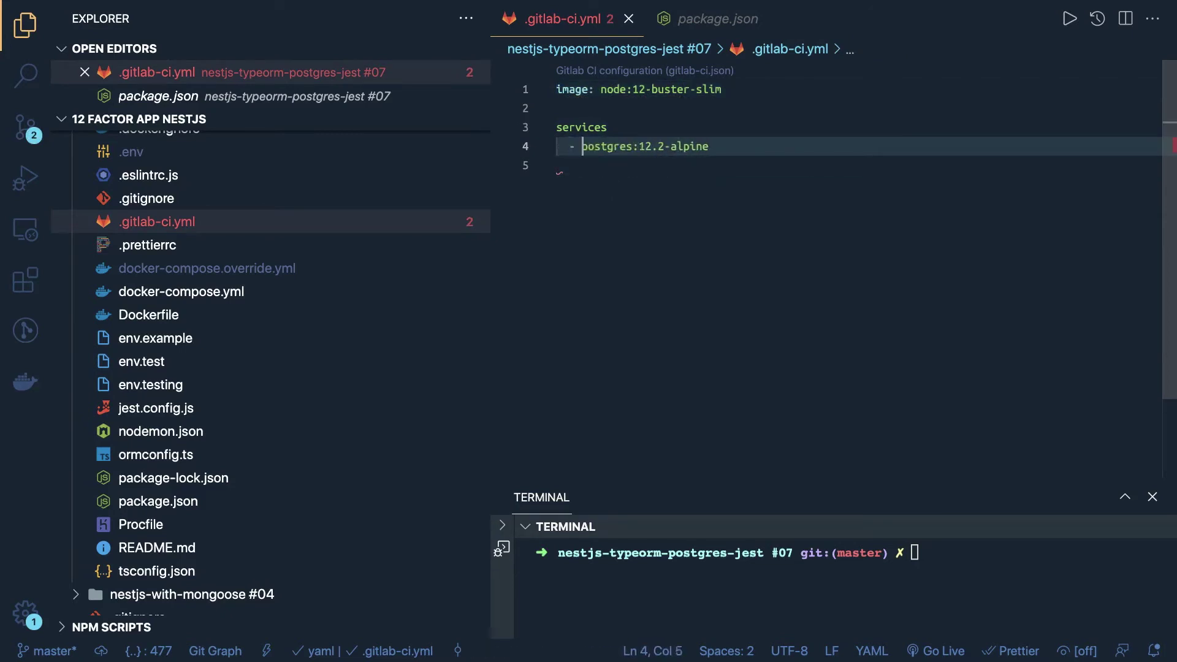
{"action": "left_click", "coordinate": [577, 178]}
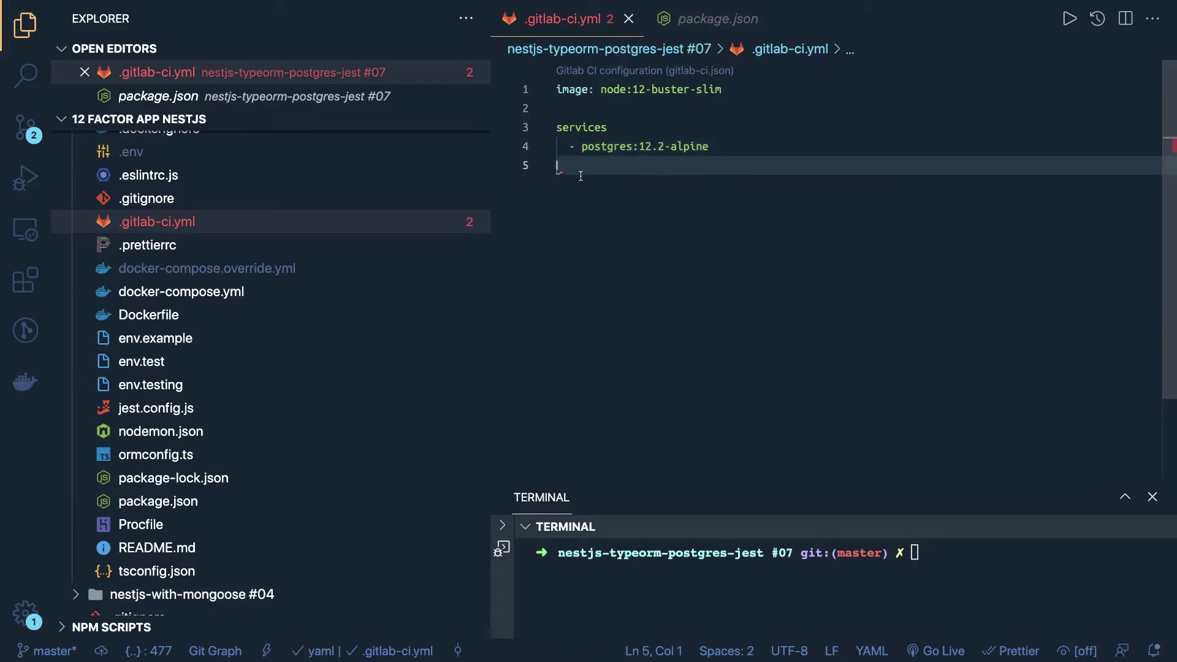
{"action": "double_click", "coordinate": [571, 148]}
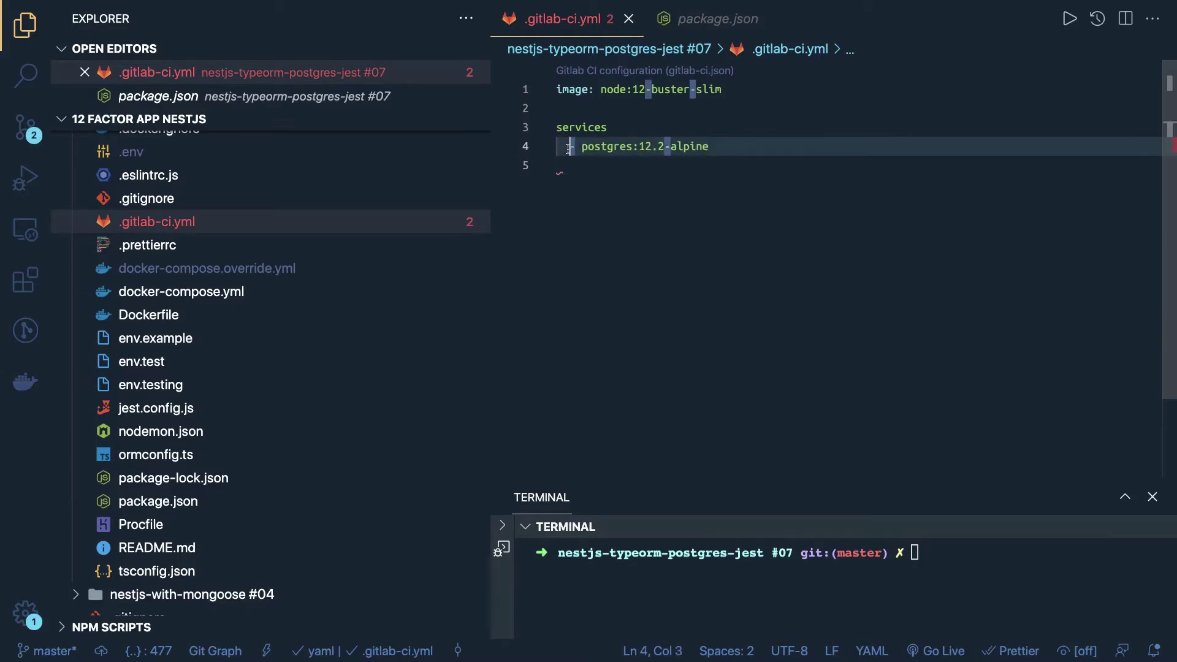
Add a variables: section below services with POSTGRES_DB starter-api-testing, POSTGRES_USER api, the database password and POSTGRES_HOST_AUTH_METHOD trust.
{"action": "left_click", "coordinate": [567, 166]}
{"action": "key", "text": "Return"}
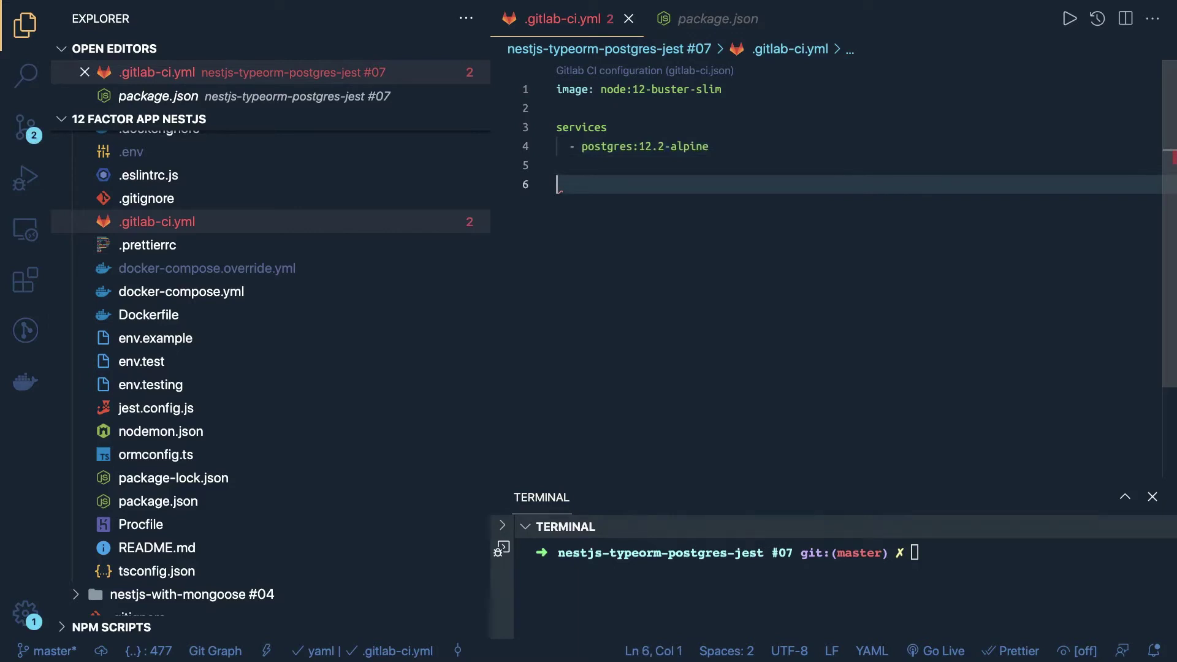
{"action": "type", "text": "variables"}
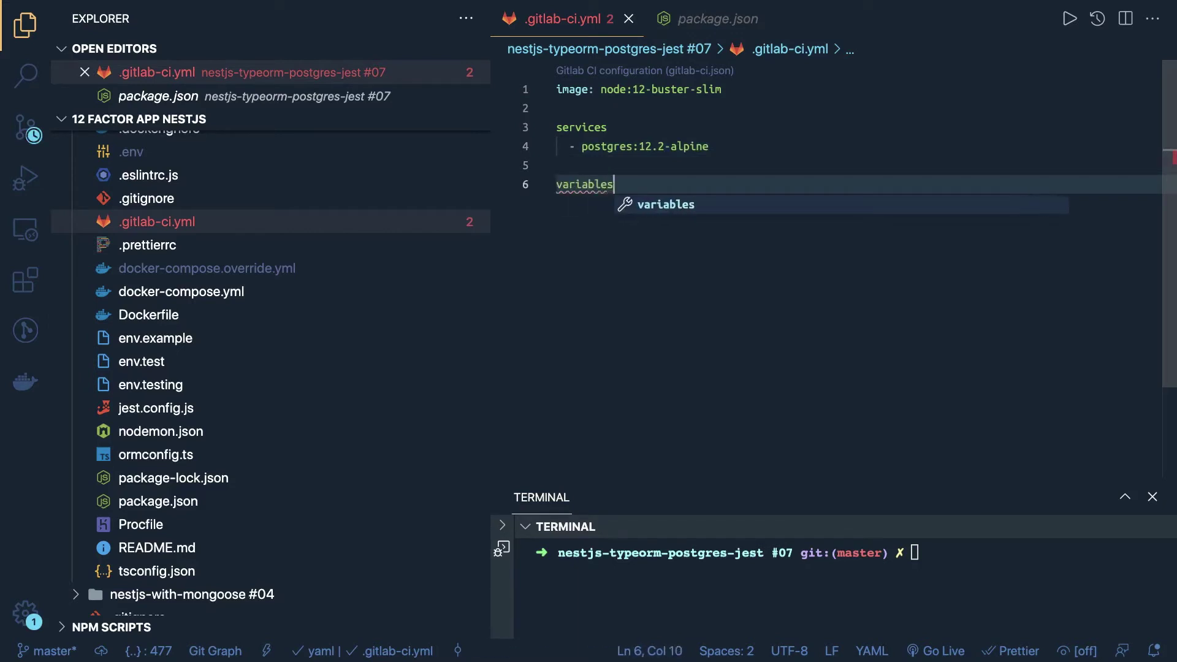
{"action": "type", "text": ":"}
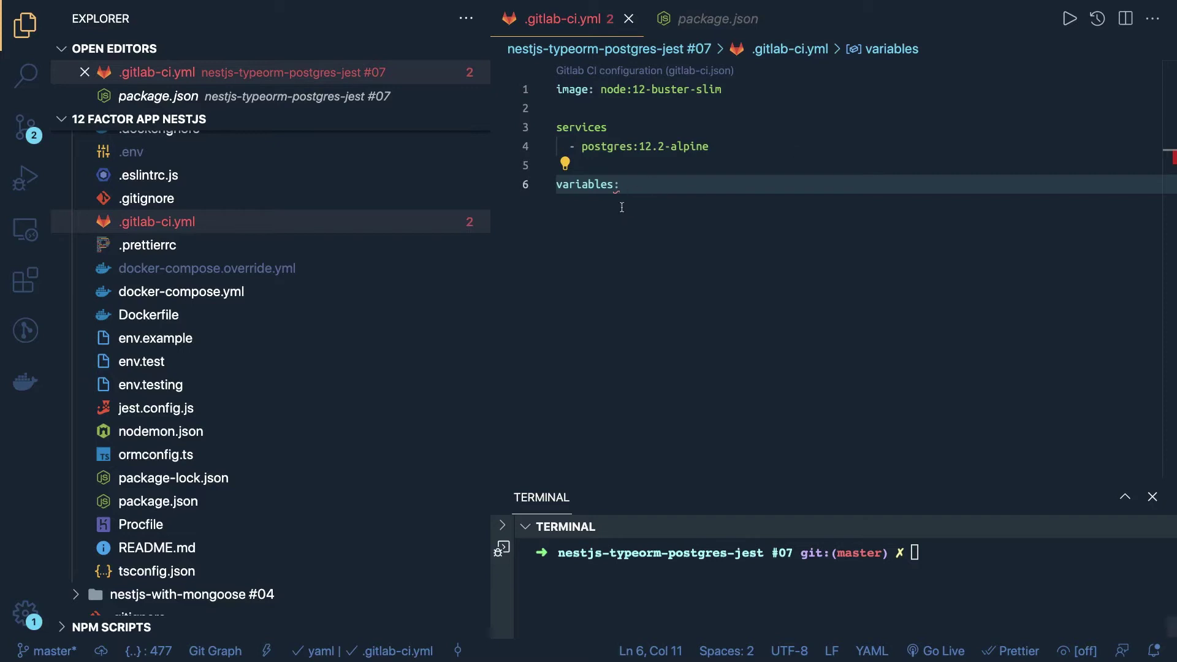
{"action": "key", "text": "Return"}
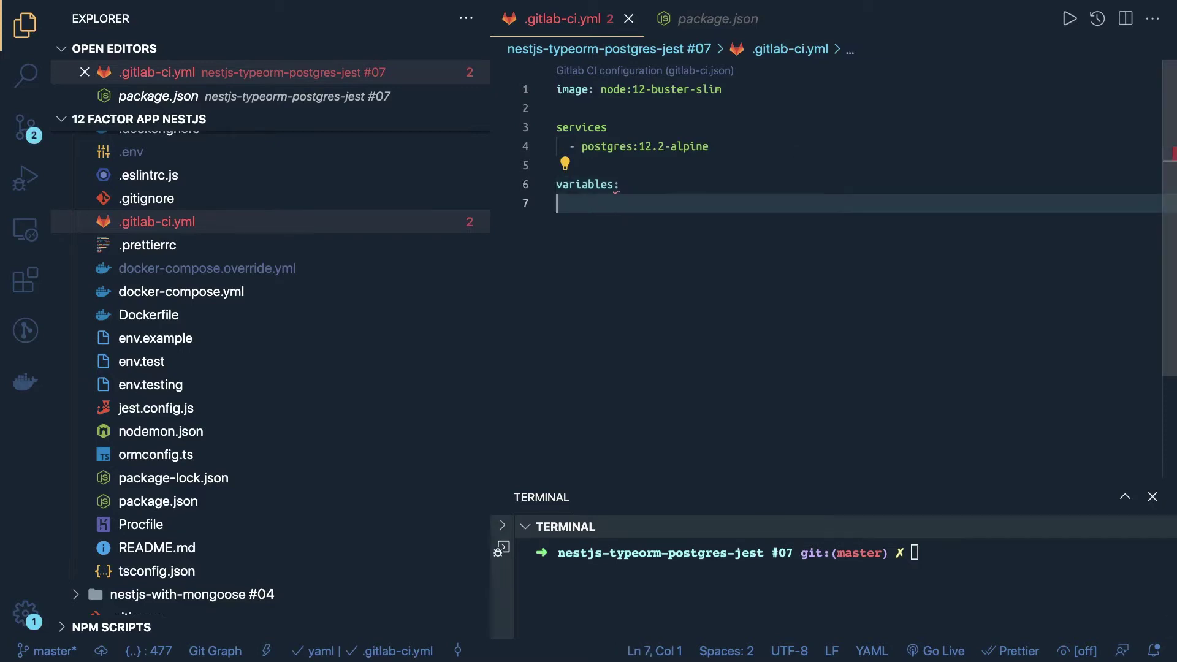
{"action": "key", "text": "Tab"}
{"action": "key", "text": "ctrl+v"}
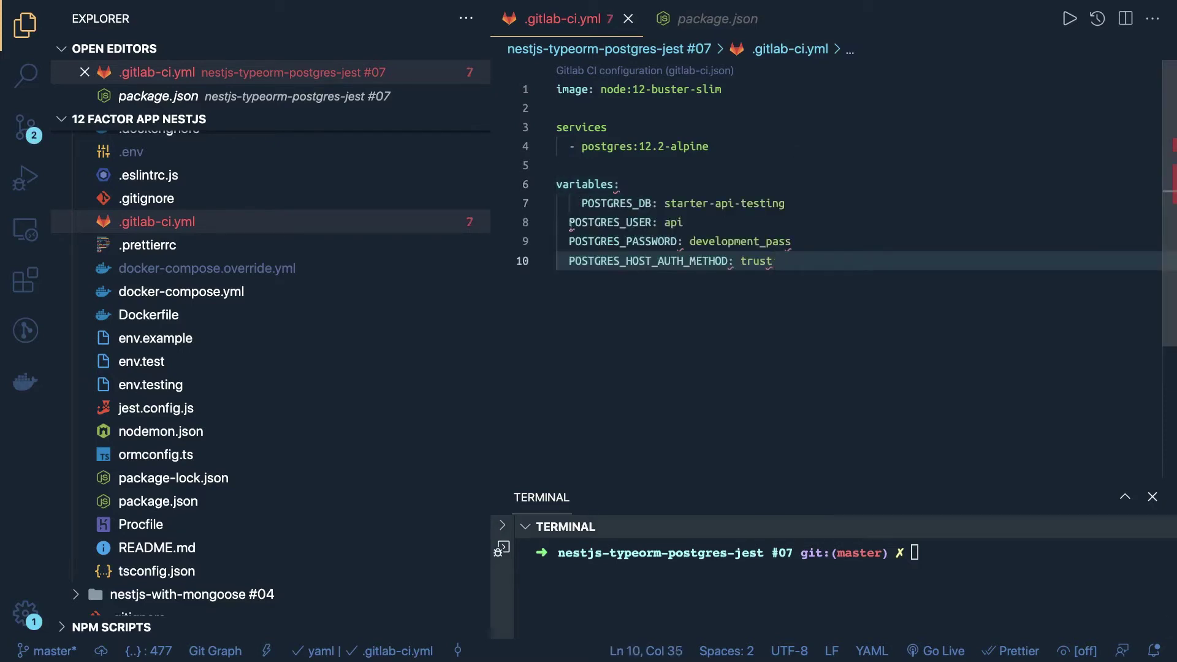
Indent the POSTGRES_USER, POSTGRES_PASSWORD and POSTGRES_HOST_AUTH_METHOD lines to align with POSTGRES_DB.
{"action": "left_click", "coordinate": [571, 223]}
{"action": "key", "text": "Tab"}
{"action": "left_click", "coordinate": [574, 242]}
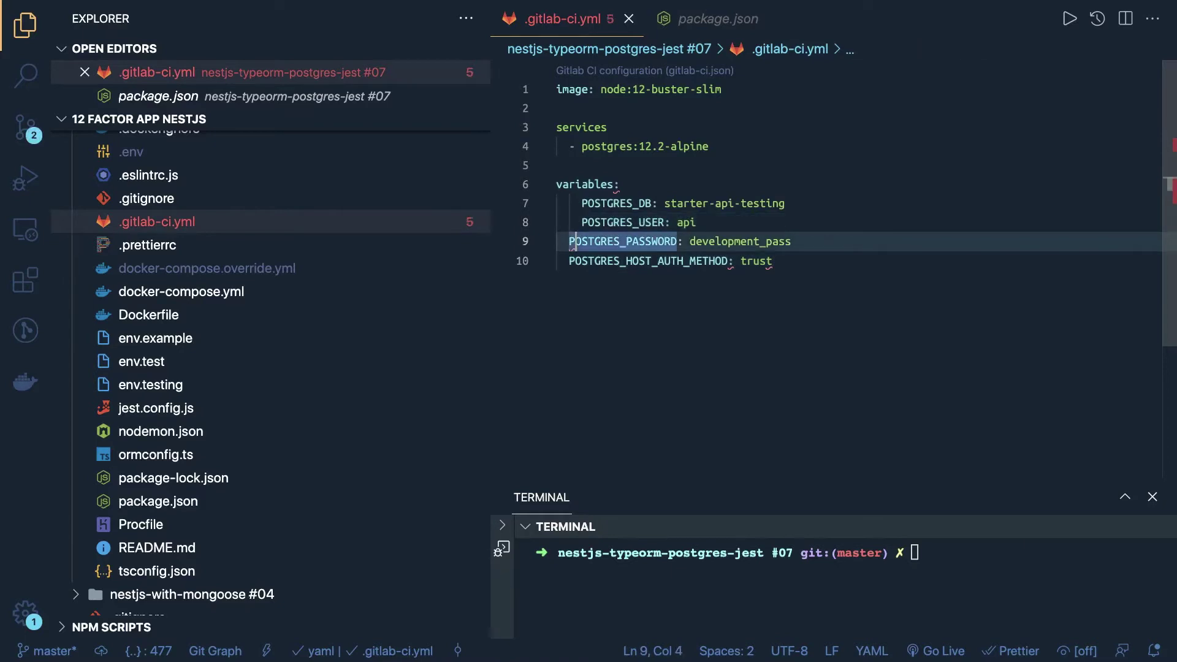
{"action": "key", "text": "Tab"}
{"action": "left_click", "coordinate": [571, 261]}
{"action": "key", "text": "Tab"}
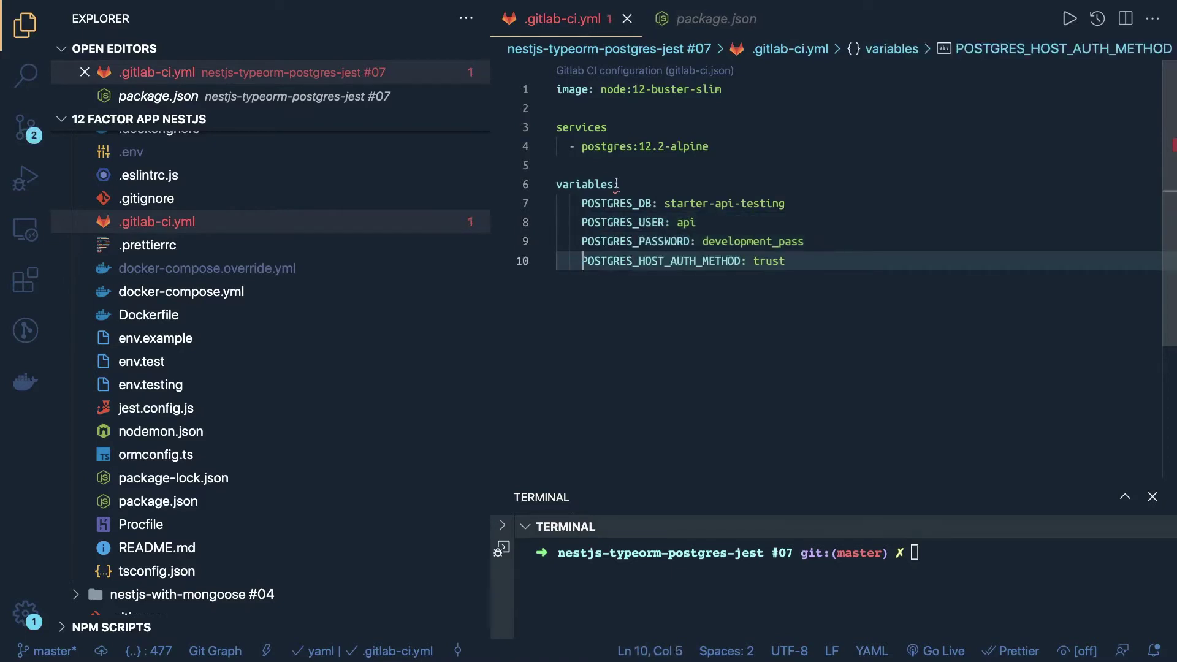
{"action": "left_click", "coordinate": [630, 187]}
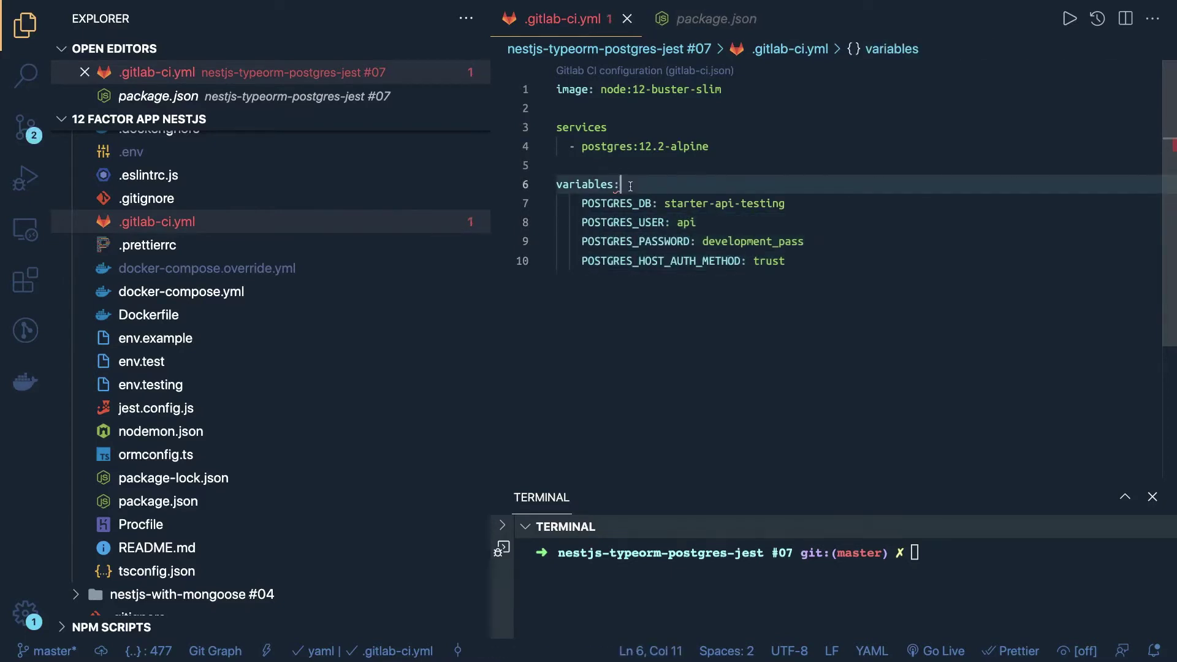
{"action": "left_click", "coordinate": [603, 163]}
{"action": "mouse_move", "coordinate": [583, 179]}
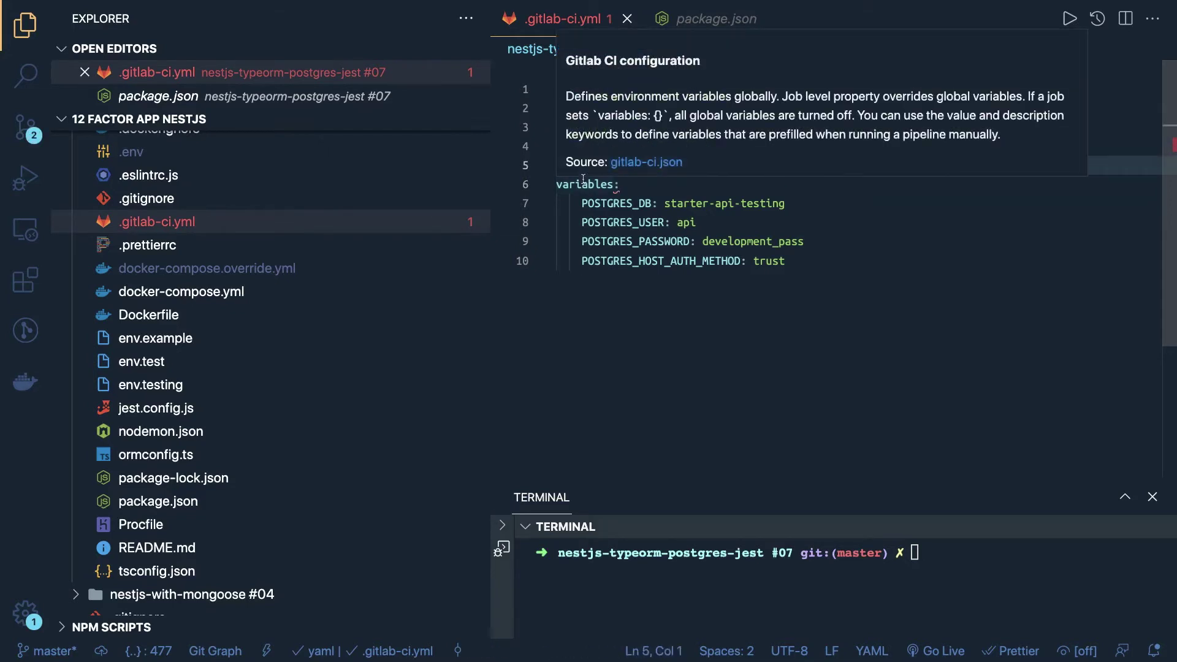
{"action": "left_click", "coordinate": [621, 184]}
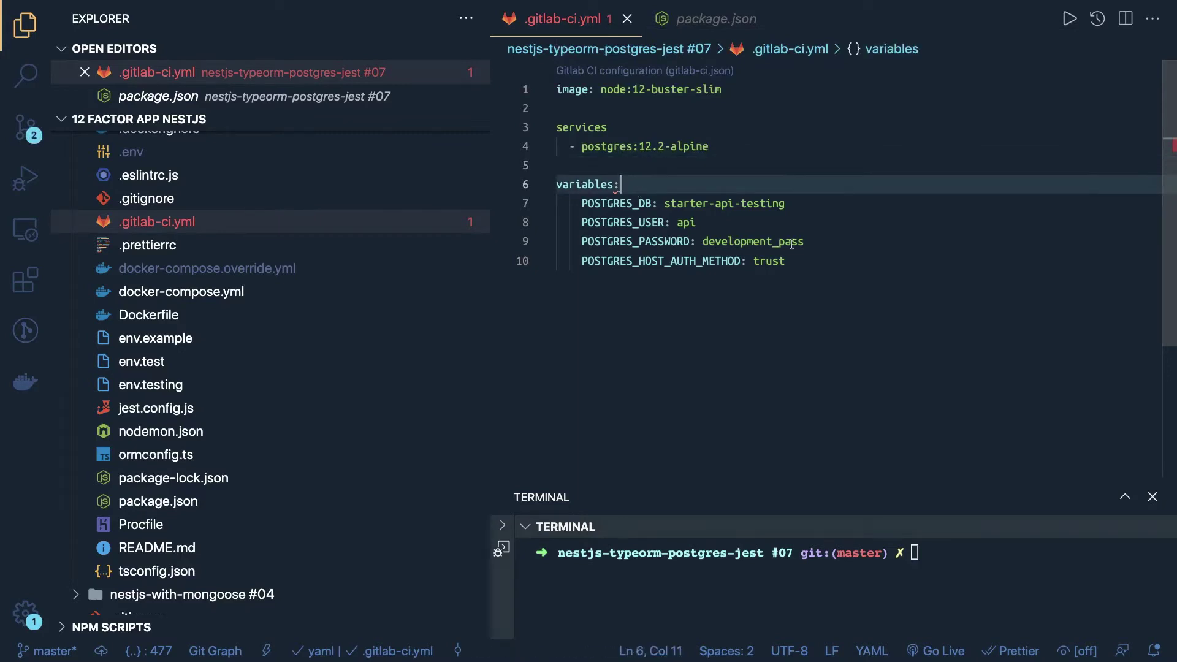
Below the variables block, add a blank line and an unindented stages: section with dev as its first list item.
{"action": "left_click", "coordinate": [812, 262]}
{"action": "key", "text": "Return"}
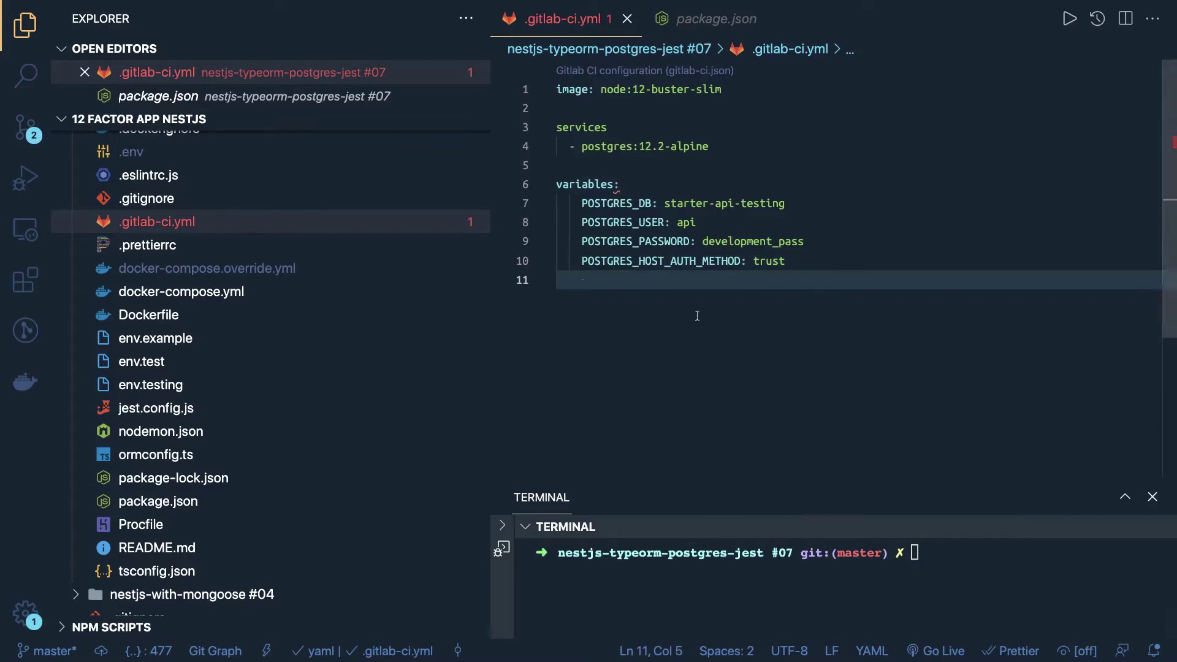
{"action": "key", "text": "Return"}
{"action": "key", "text": "BackSpace"}
{"action": "key", "text": "BackSpace"}
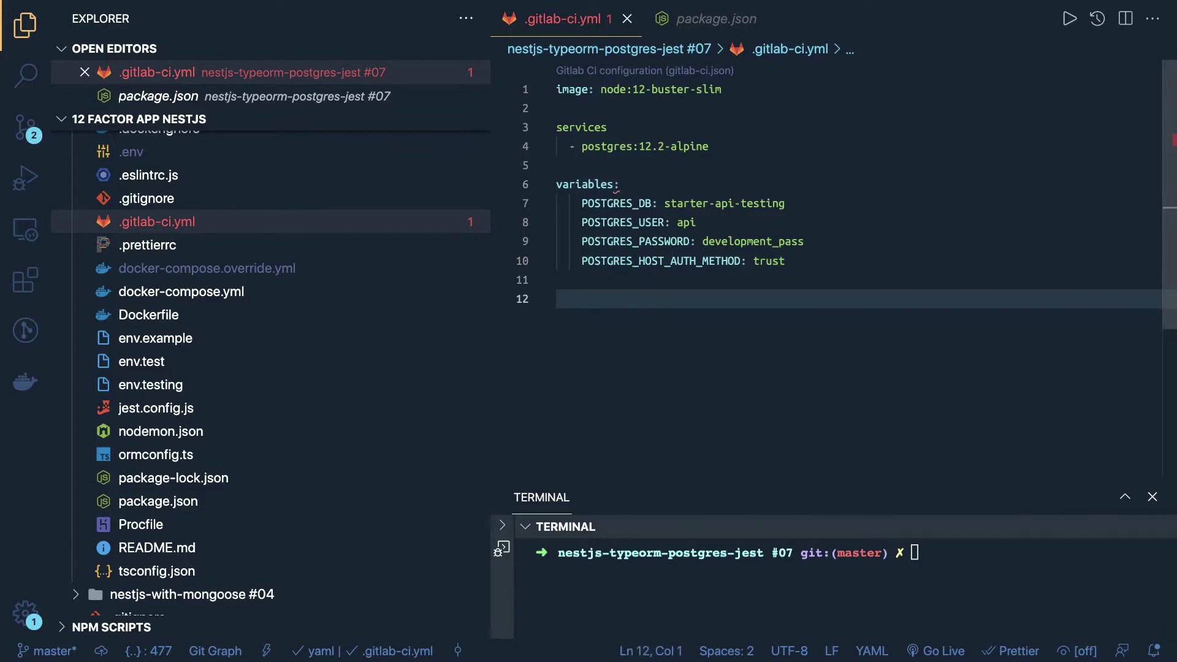
{"action": "type", "text": "stages"}
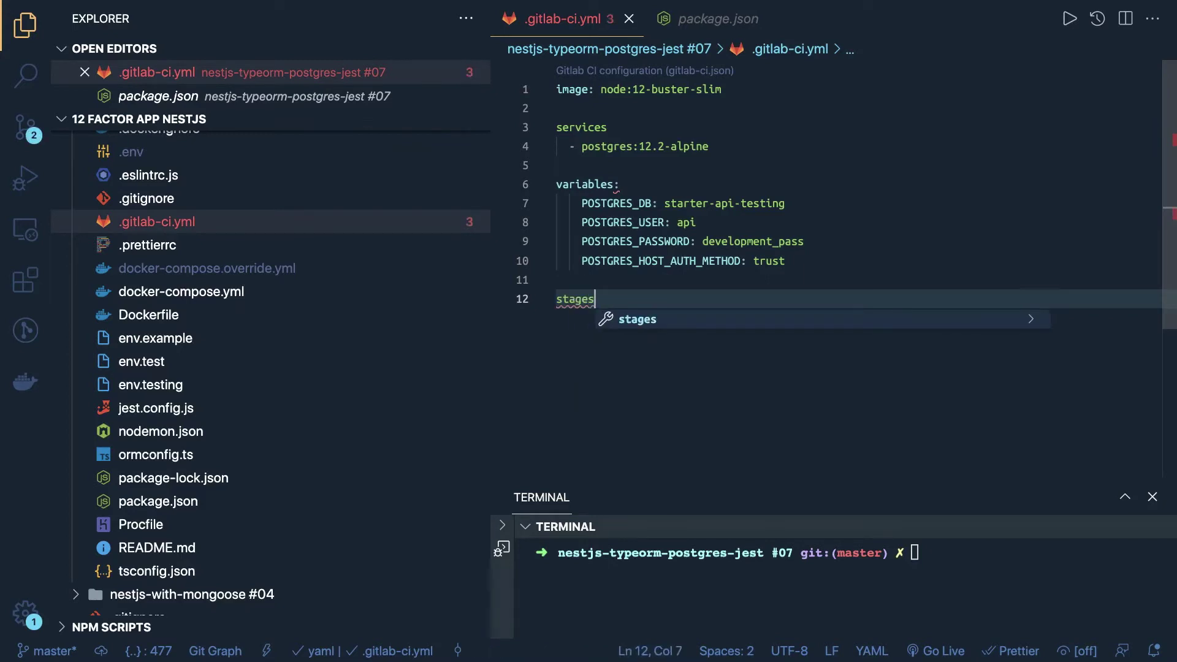
{"action": "key", "text": "Return"}
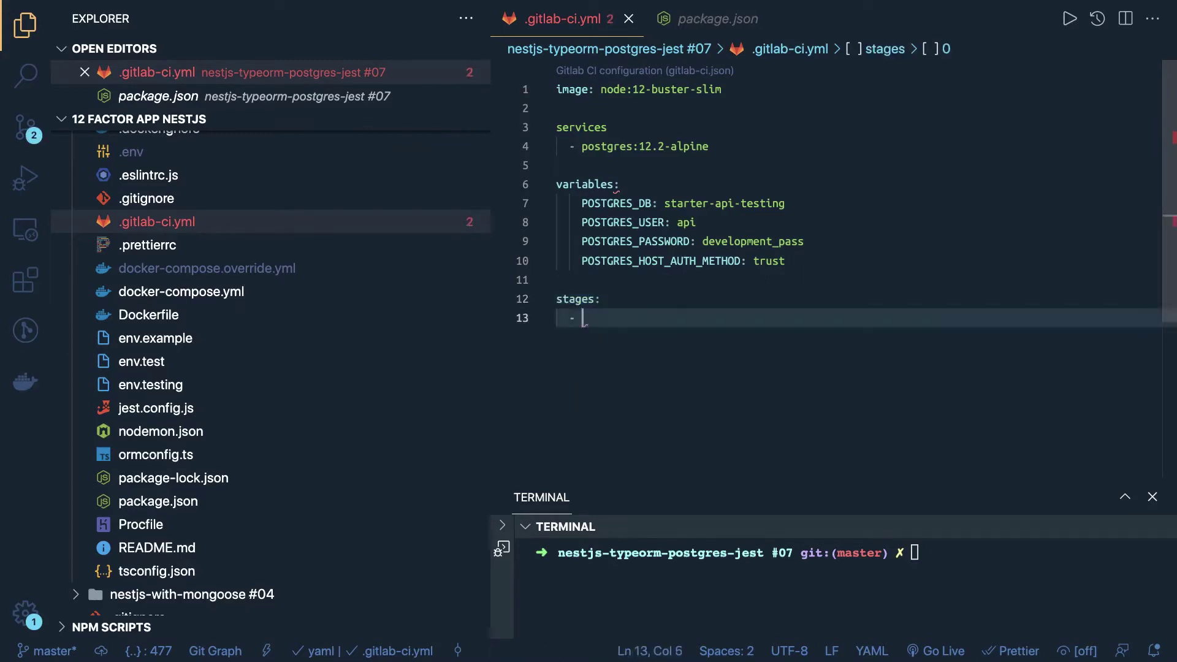
{"action": "type", "text": "dev"}
{"action": "key", "text": "Return"}
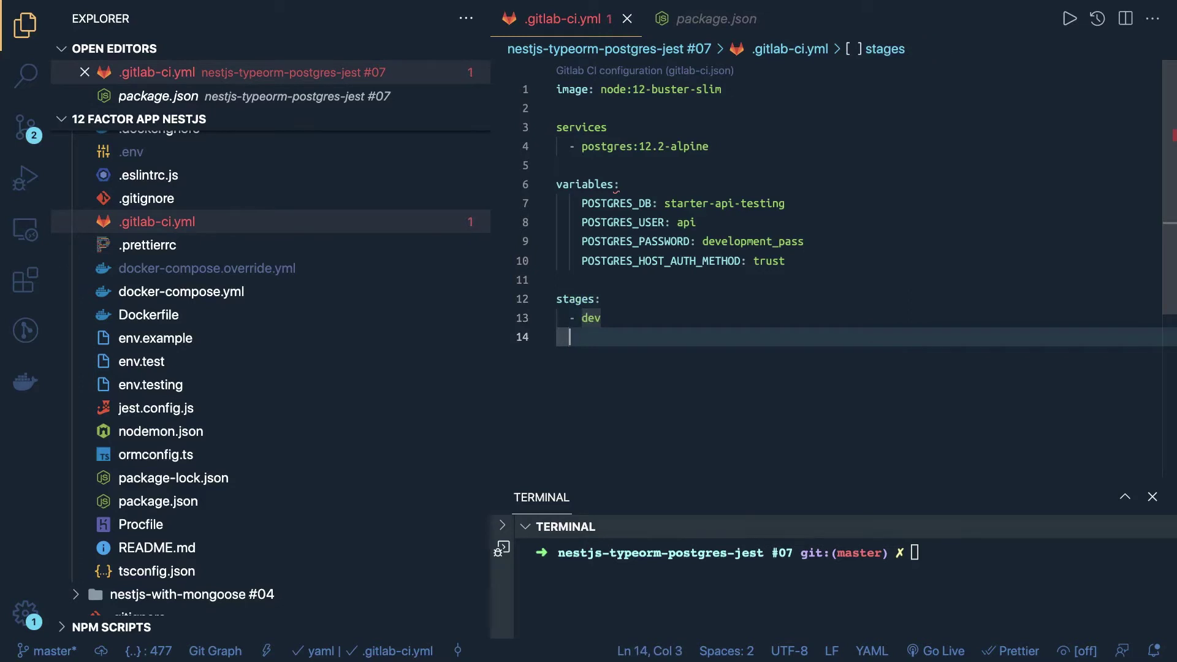
{"action": "type", "text": "master"}
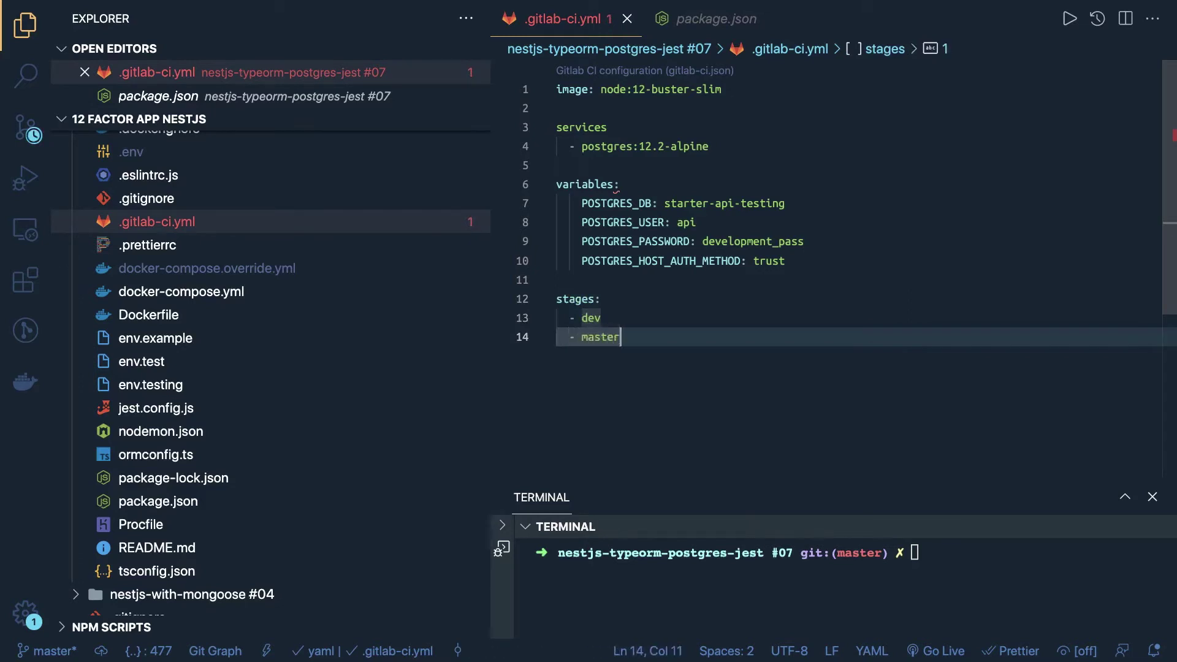
{"action": "key", "text": "BackSpace"}
{"action": "key", "text": "BackSpace"}
{"action": "key", "text": "BackSpace"}
{"action": "key", "text": "BackSpace"}
{"action": "key", "text": "BackSpace"}
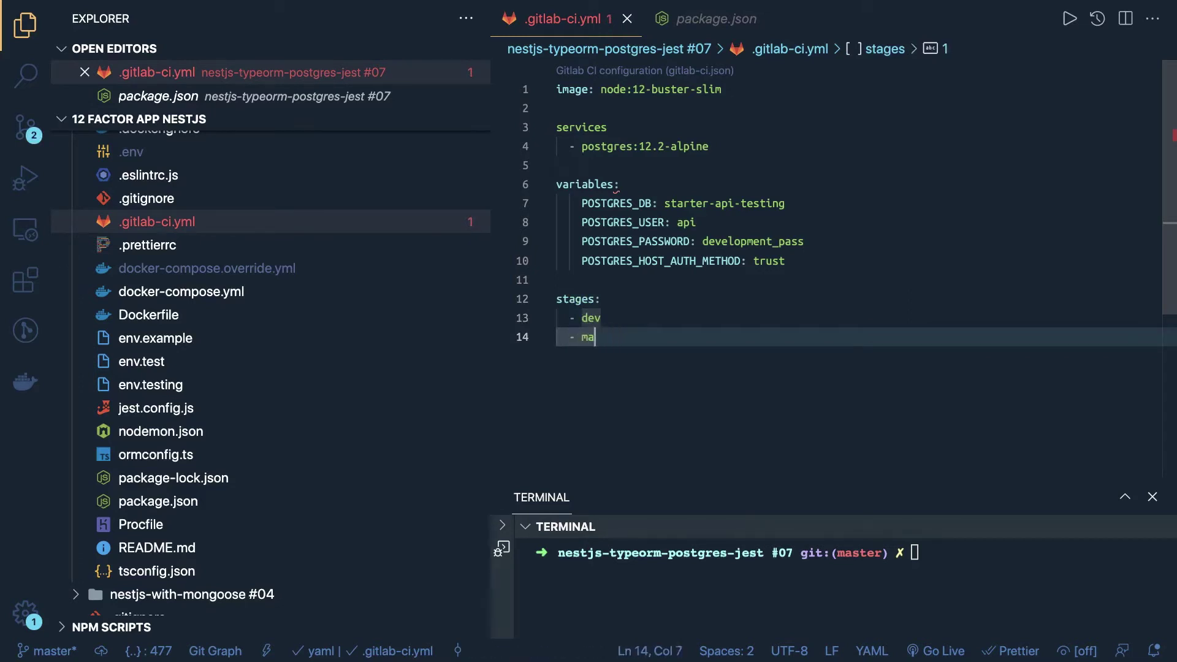
{"action": "left_click", "coordinate": [595, 318]}
{"action": "key", "text": "Down"}
{"action": "key", "text": "BackSpace"}
Add production and stage as the second and third items of the stages list.
{"action": "type", "text": "production"}
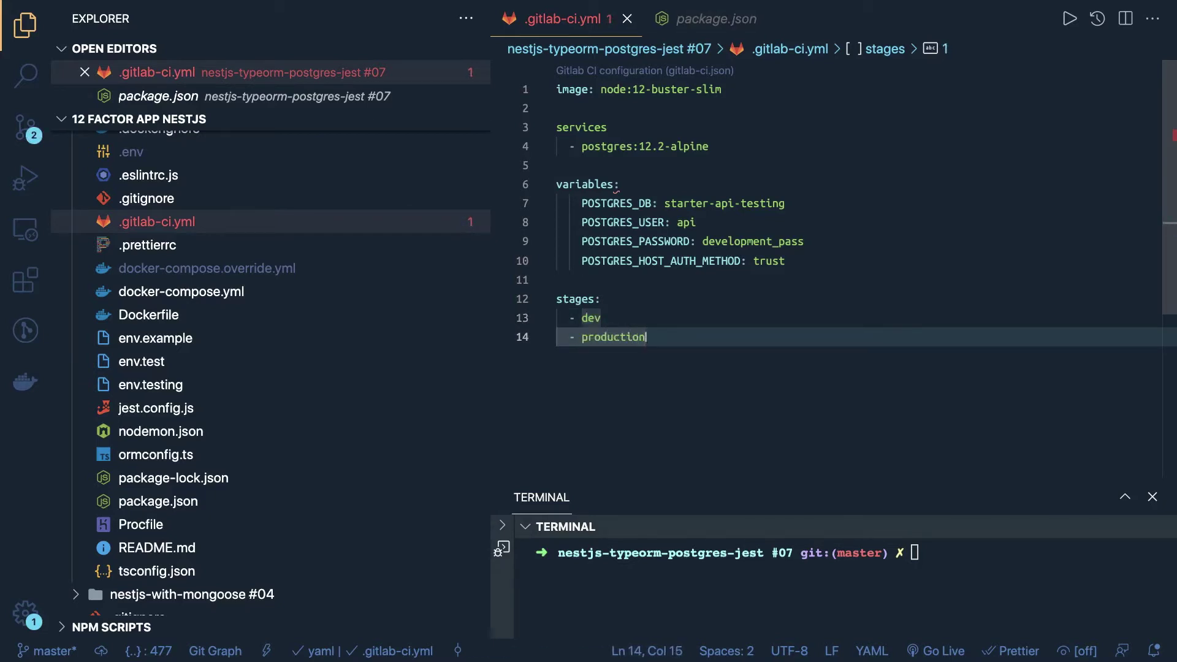
{"action": "key", "text": "Return"}
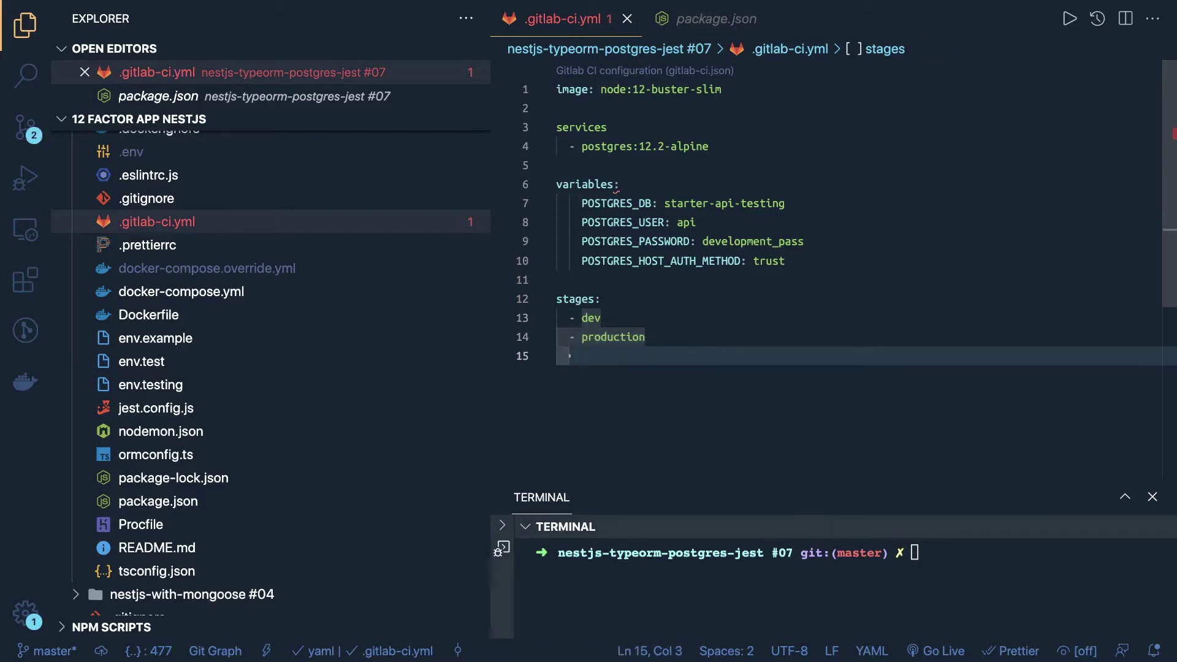
{"action": "type", "text": "-stage"}
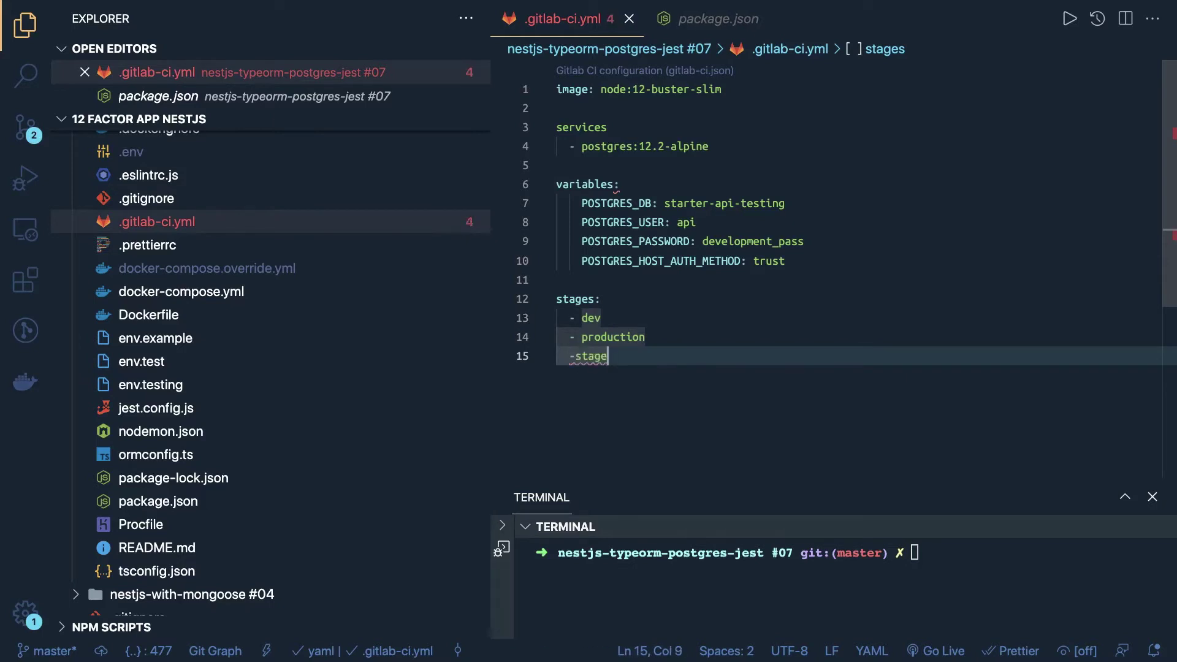
{"action": "left_click", "coordinate": [576, 359]}
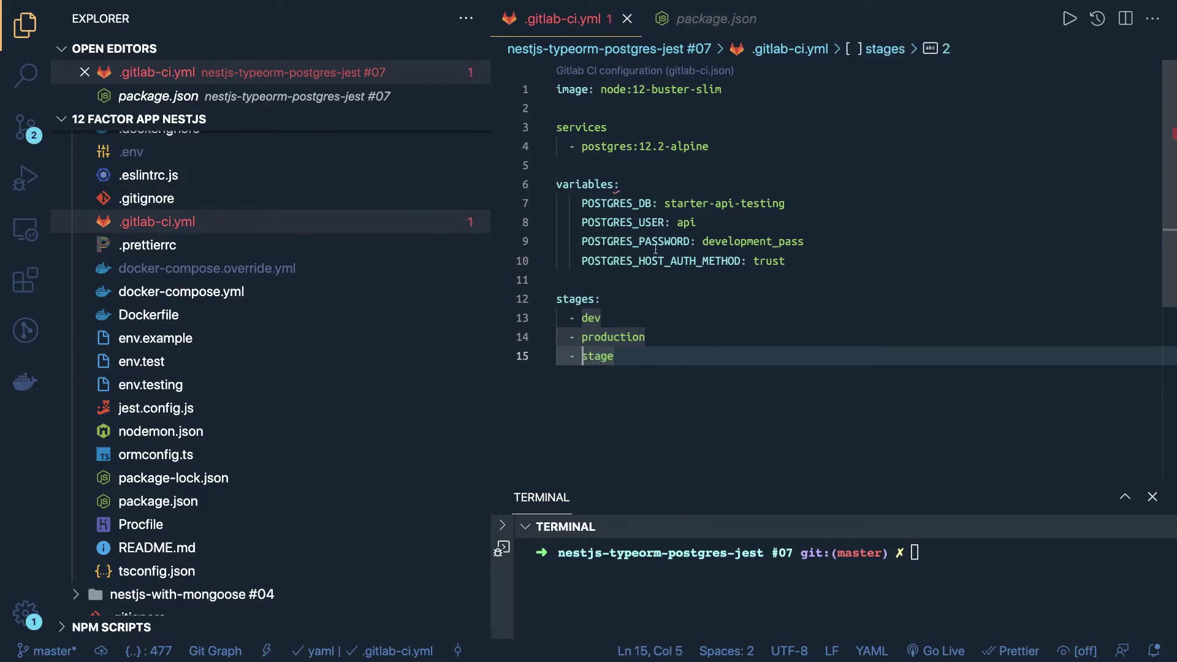
Add the missing colon after the services key.
{"action": "left_click", "coordinate": [688, 262]}
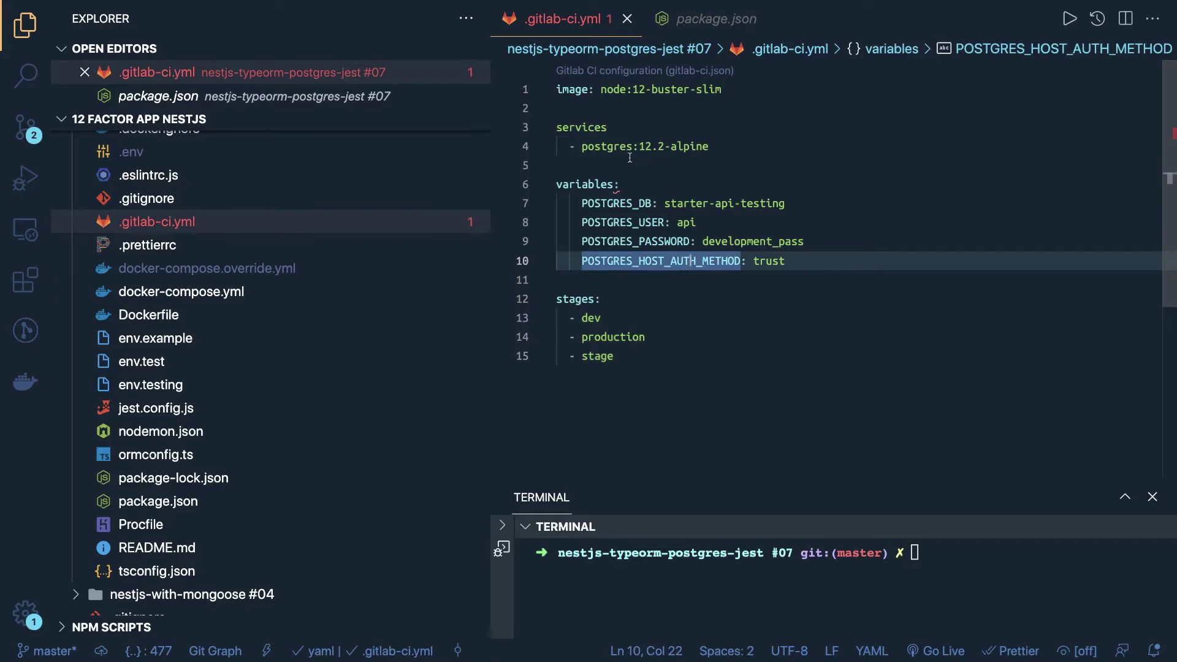
{"action": "left_click", "coordinate": [620, 128]}
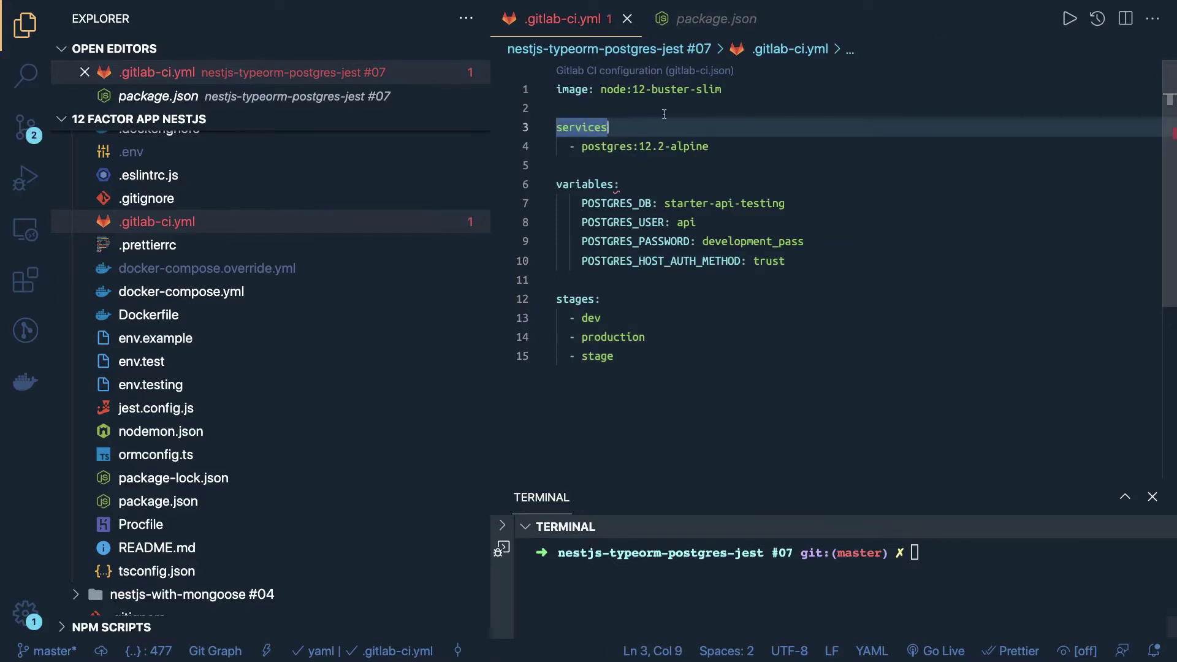
{"action": "type", "text": ":"}
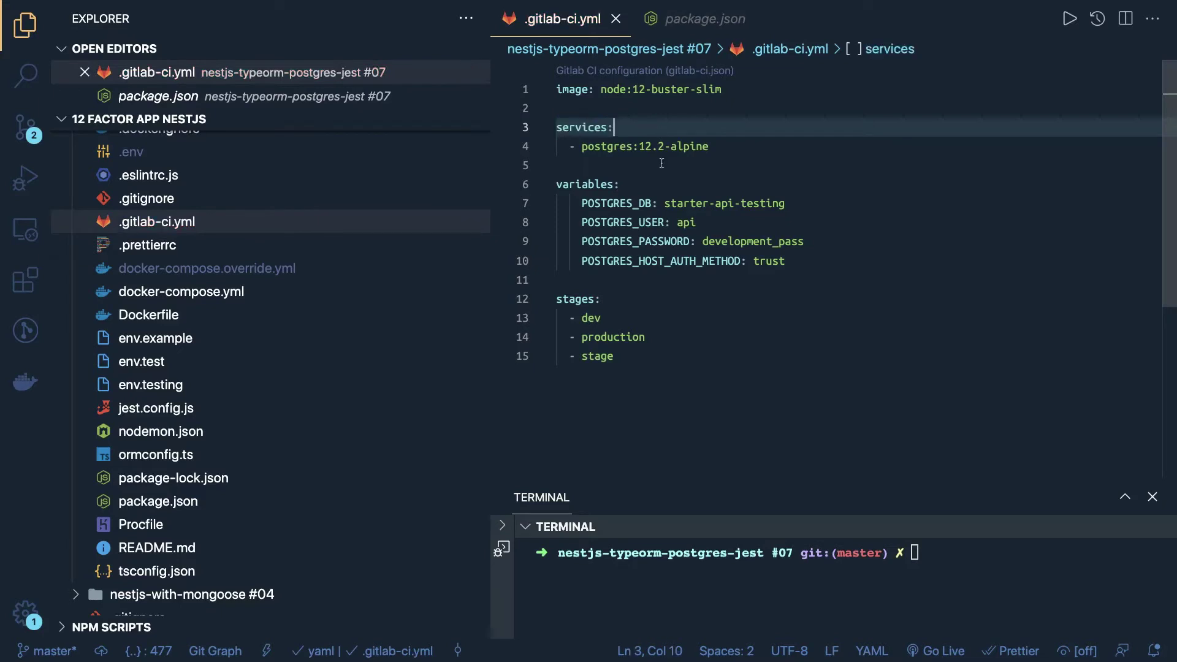
Below the stages list, add a blank line and start an unindented dev: job.
{"action": "left_click", "coordinate": [633, 318]}
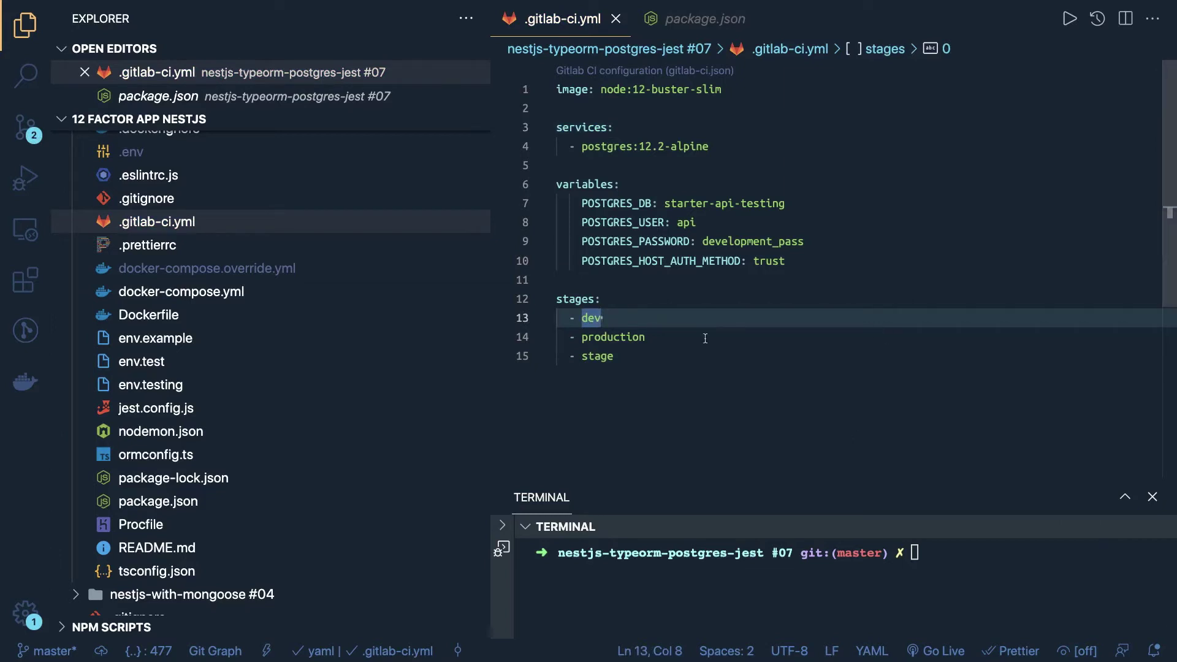
{"action": "scroll", "coordinate": [618, 311], "scroll_direction": "down", "scroll_amount": 3}
{"action": "left_click", "coordinate": [618, 311]}
{"action": "key", "text": "Return"}
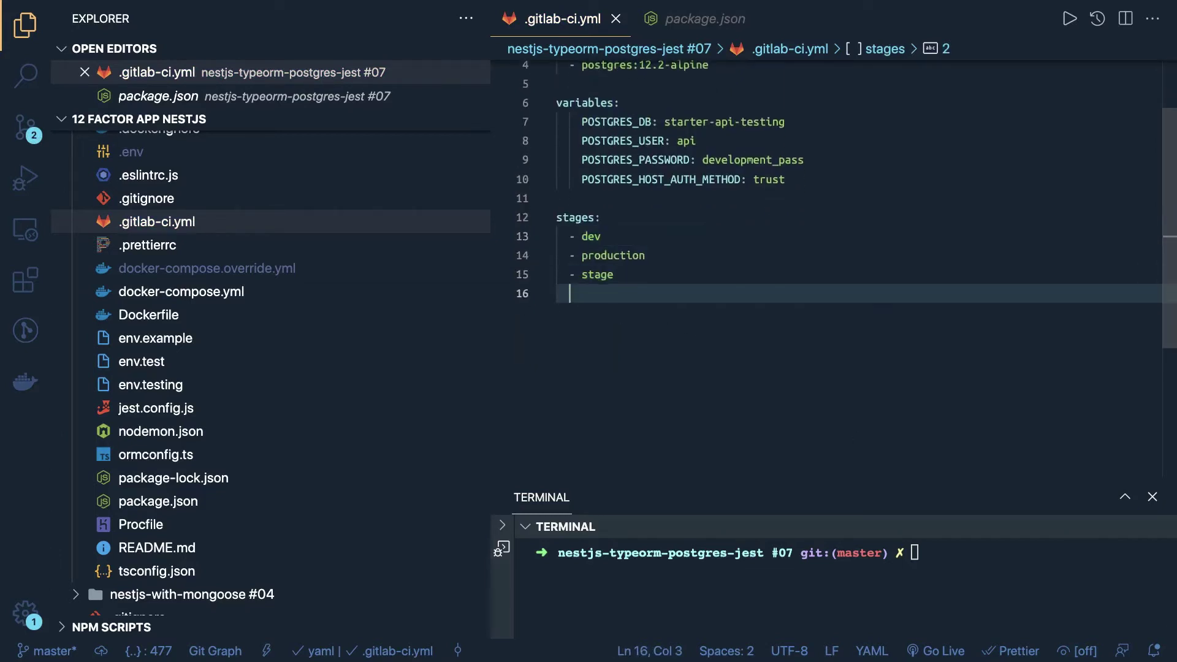
{"action": "key", "text": "BackSpace"}
{"action": "key", "text": "Return"}
{"action": "type", "text": "d"}
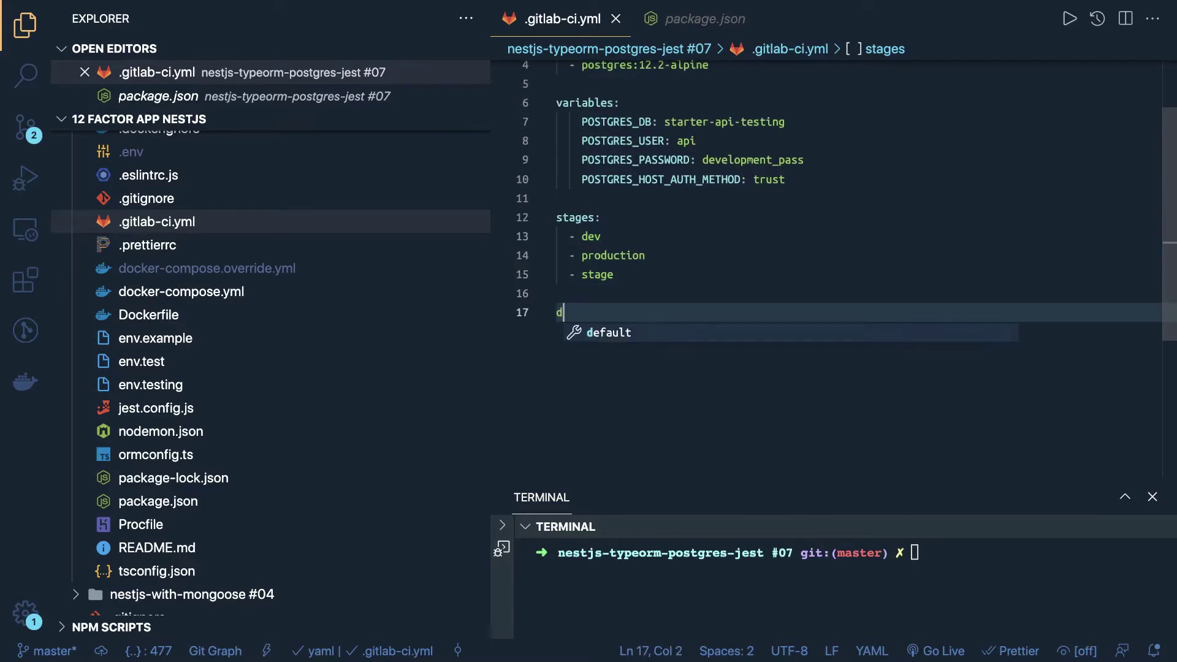
{"action": "type", "text": "ev:"}
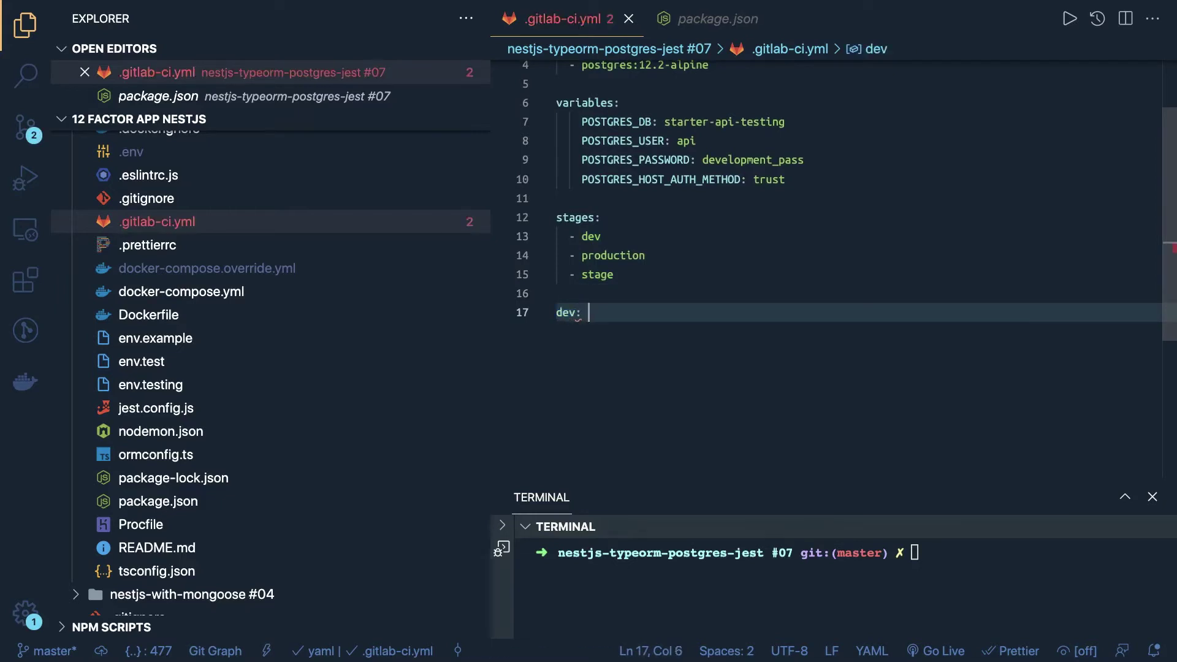
{"action": "key", "text": "Return"}
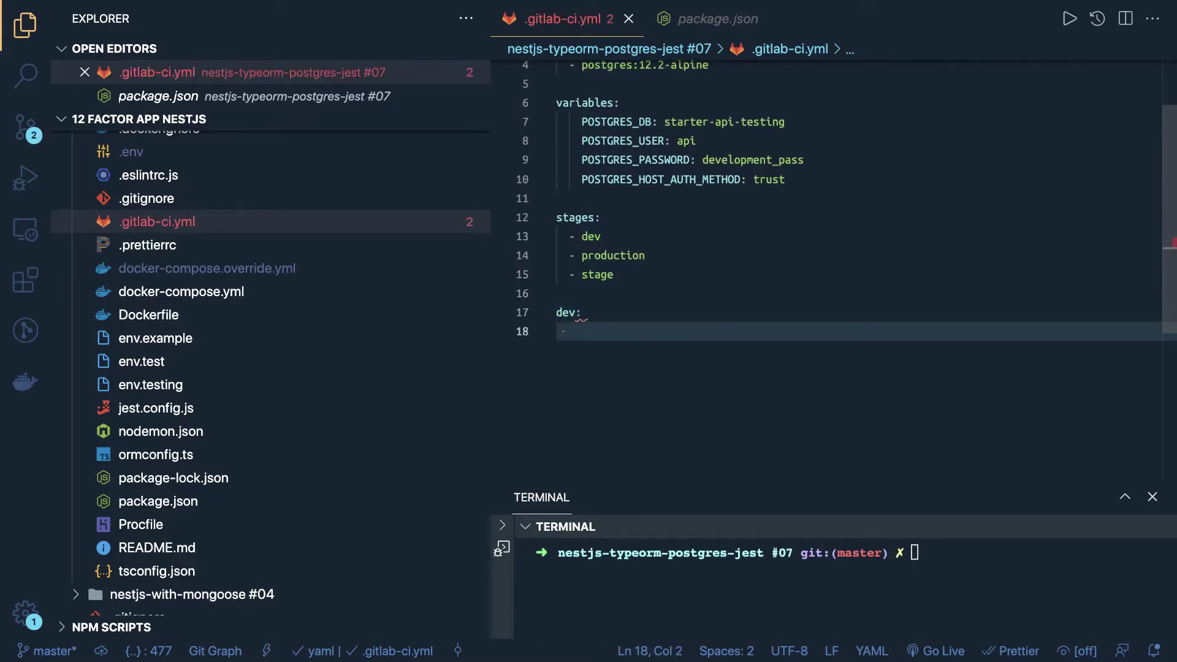
Give the dev job the keys type: deploy and stage: dev on separate lines.
{"action": "type", "text": "type: deploy"}
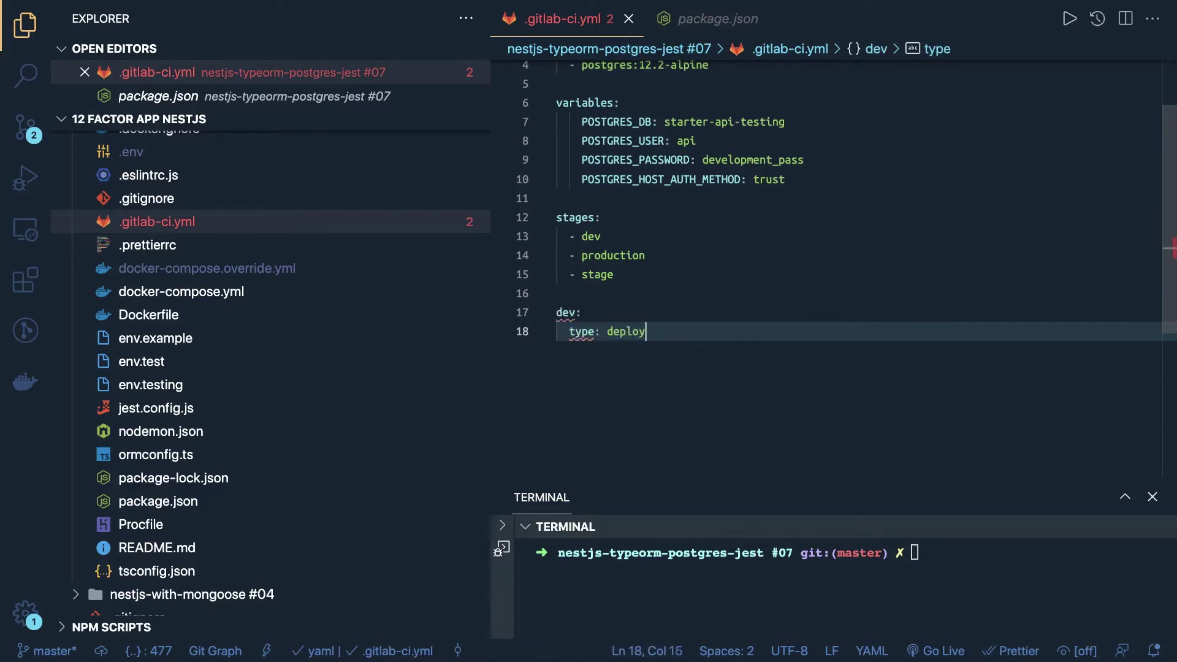
{"action": "key", "text": "Return"}
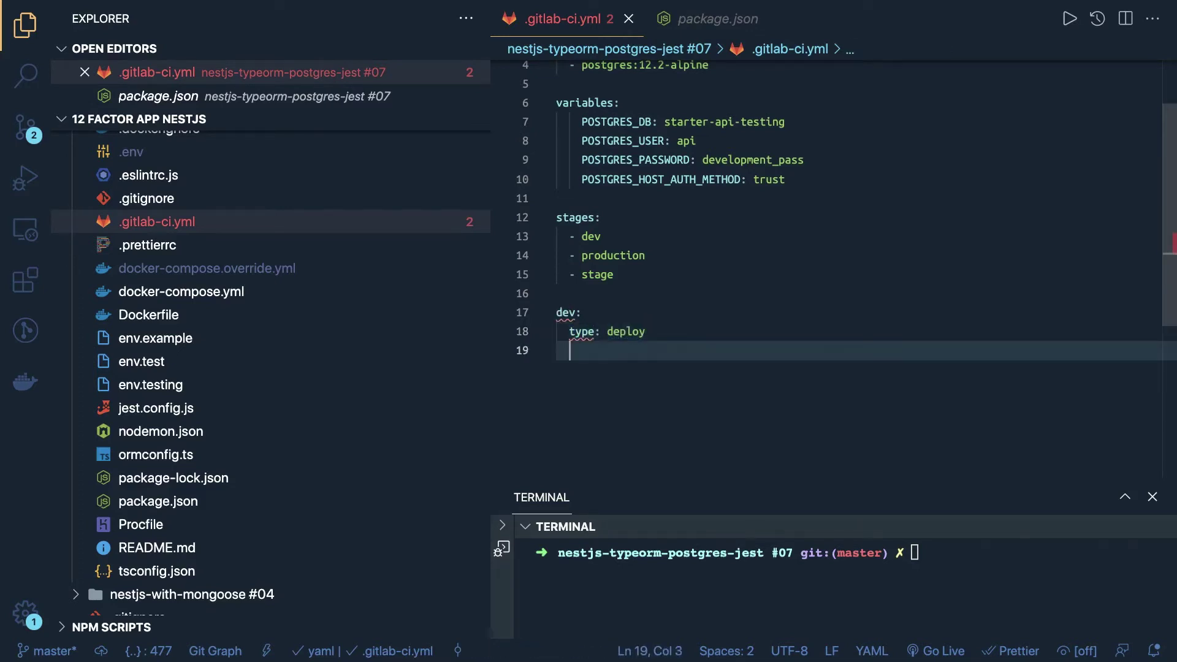
{"action": "type", "text": "stage"}
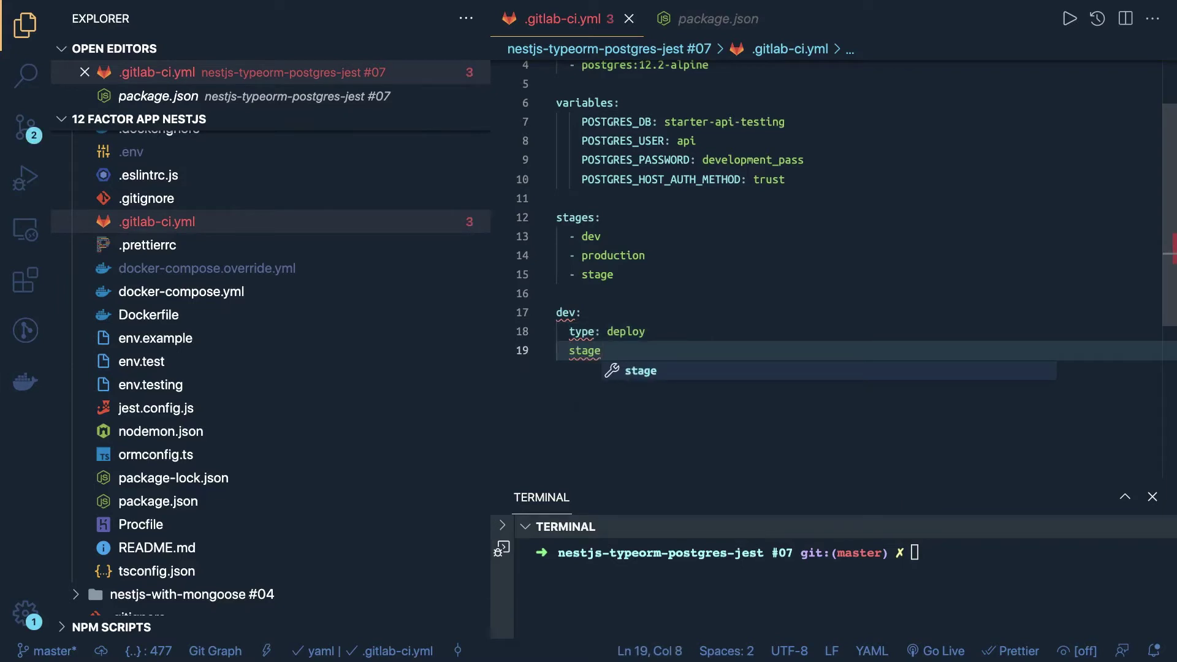
{"action": "type", "text": ": dev"}
{"action": "key", "text": "Return"}
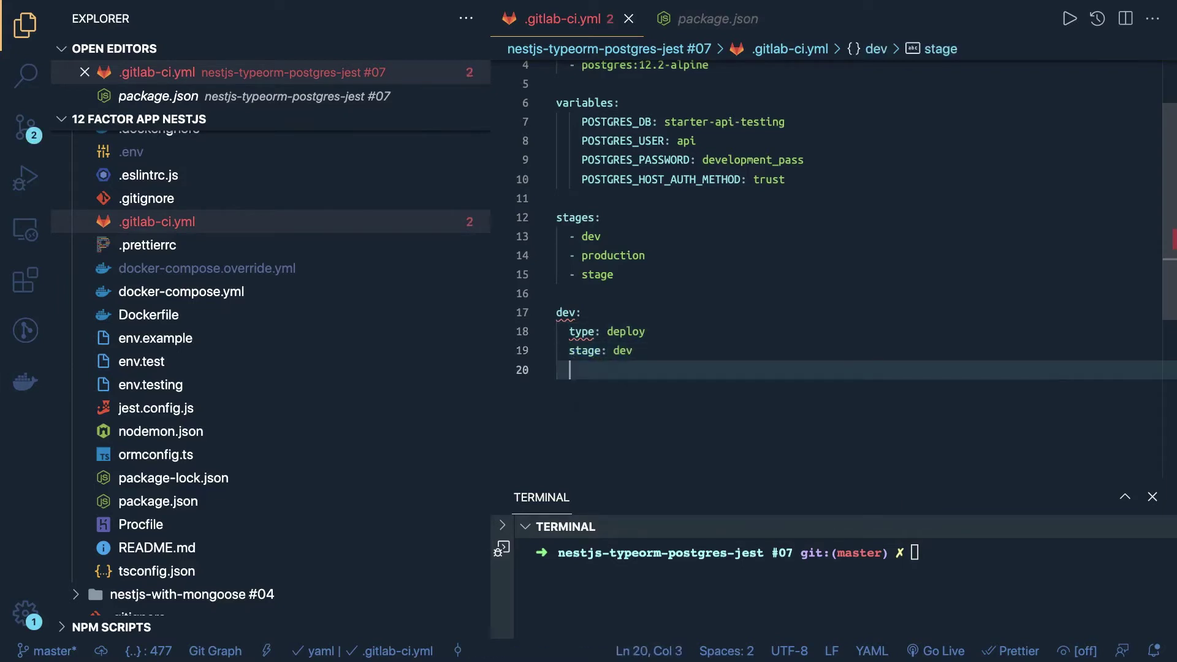
Add a script: section to the dev job with npm ci and npm run lint as its first two list items.
{"action": "type", "text": "script"}
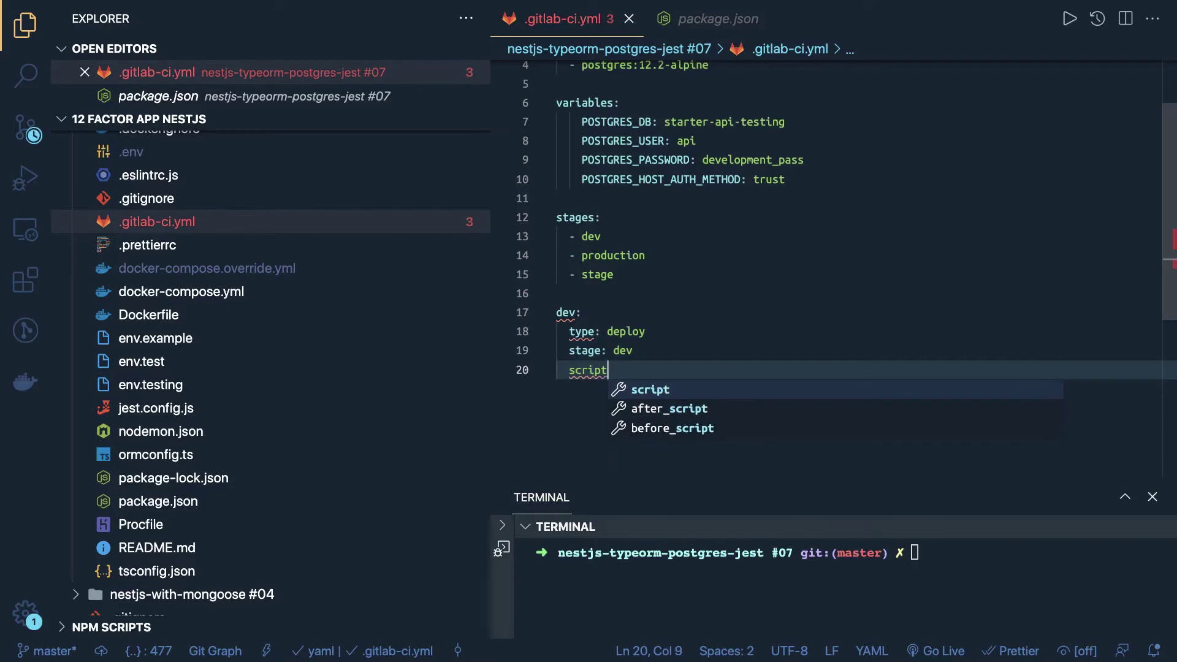
{"action": "key", "text": "Return"}
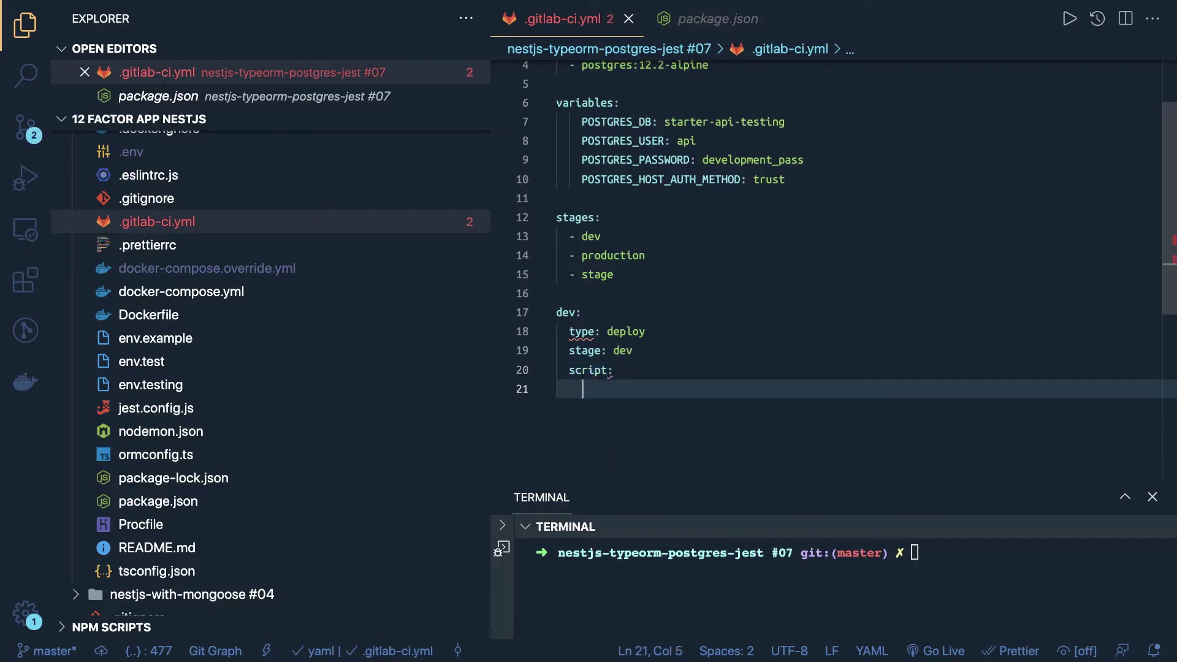
{"action": "type", "text": "- "}
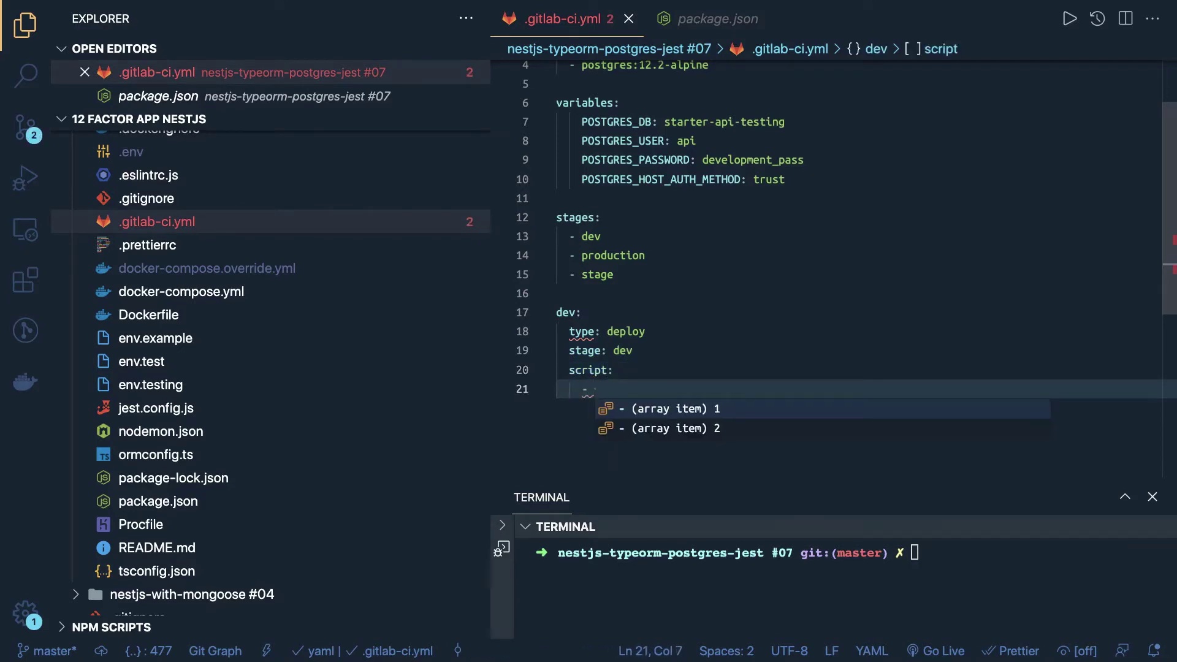
{"action": "type", "text": "npm ci"}
{"action": "key", "text": "Return"}
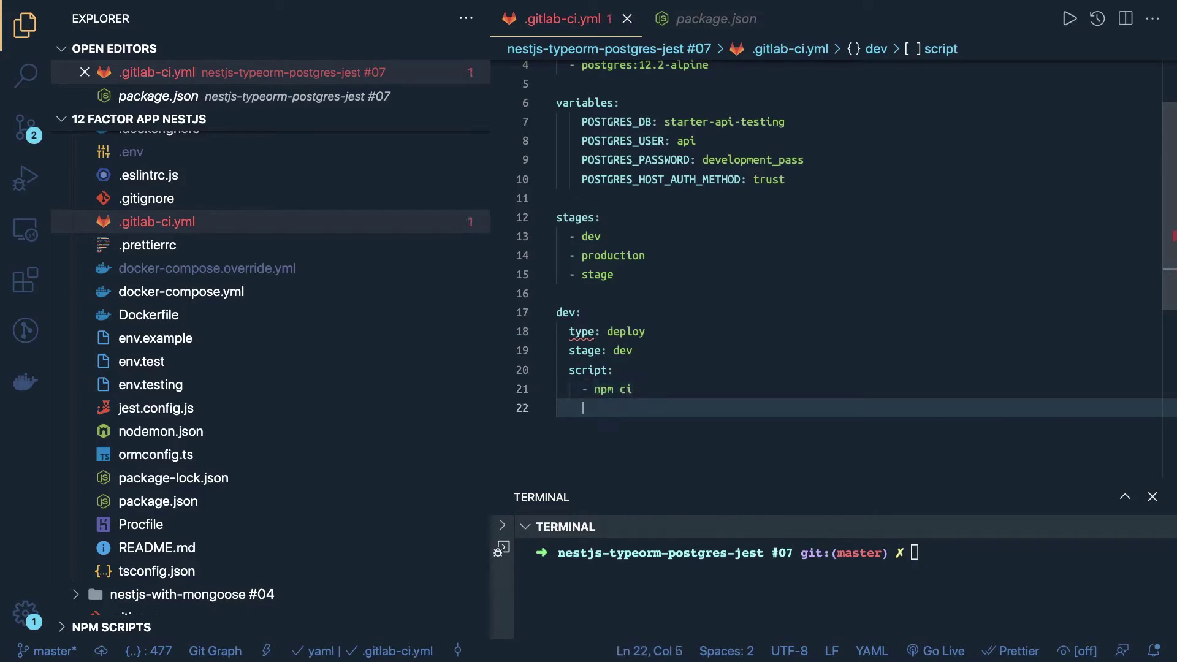
{"action": "type", "text": "- npm "}
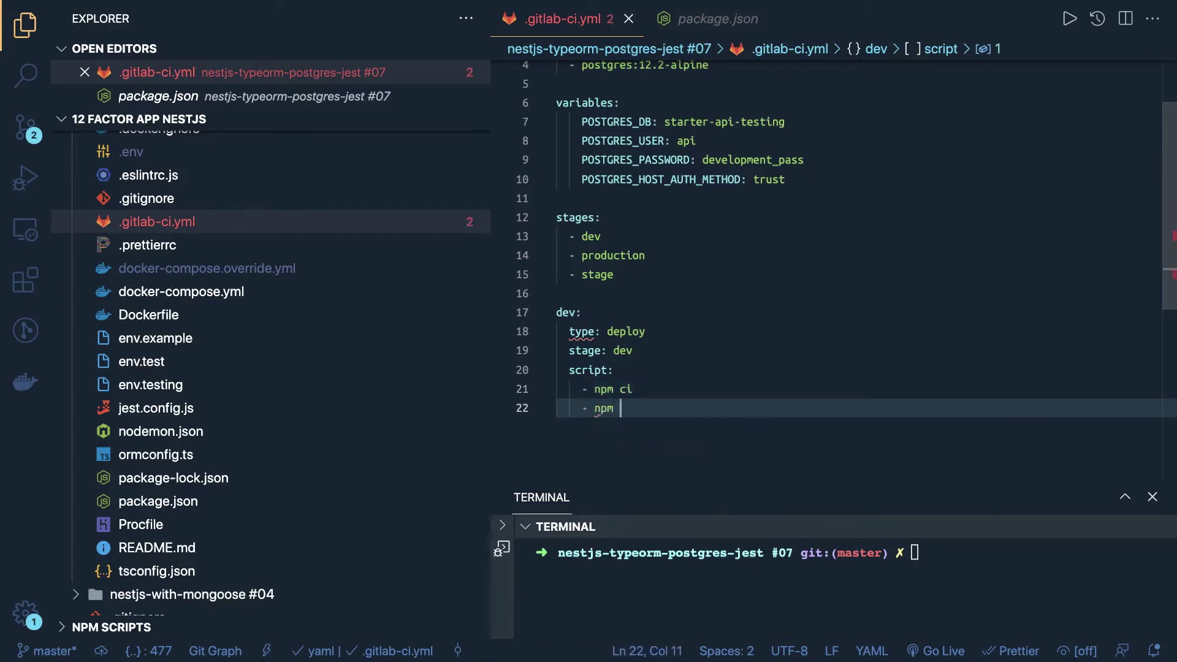
{"action": "type", "text": "run lint"}
{"action": "key", "text": "Return"}
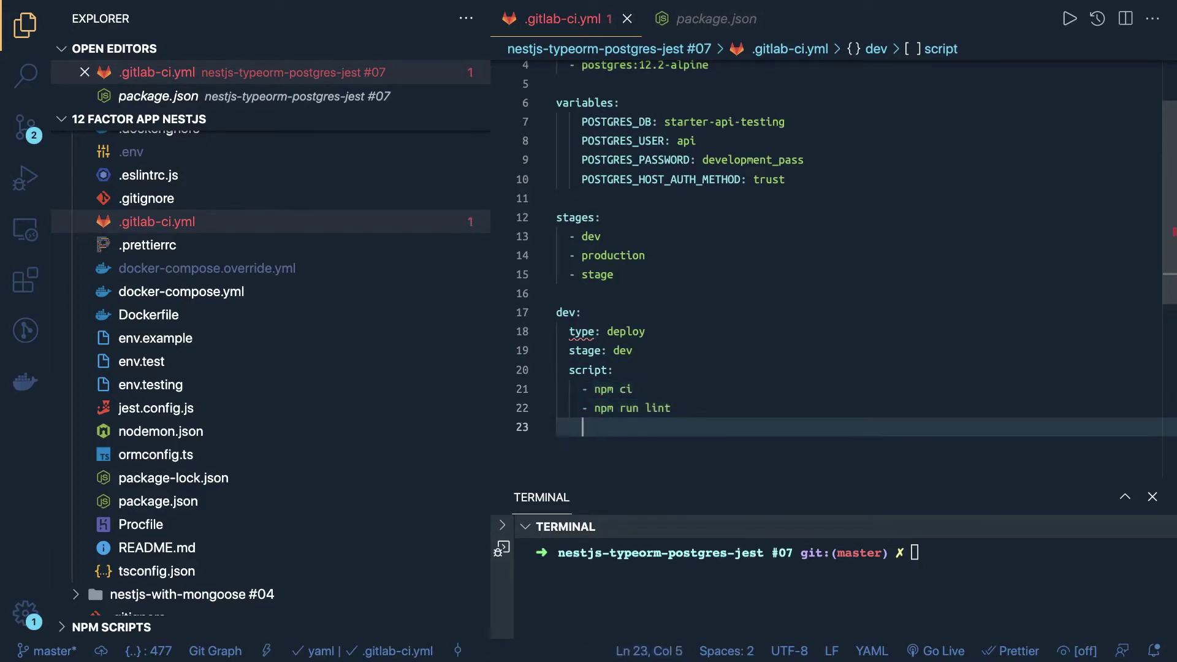
Add npm run build:prod as the third command of the dev job's script list.
{"action": "type", "text": "- npm "}
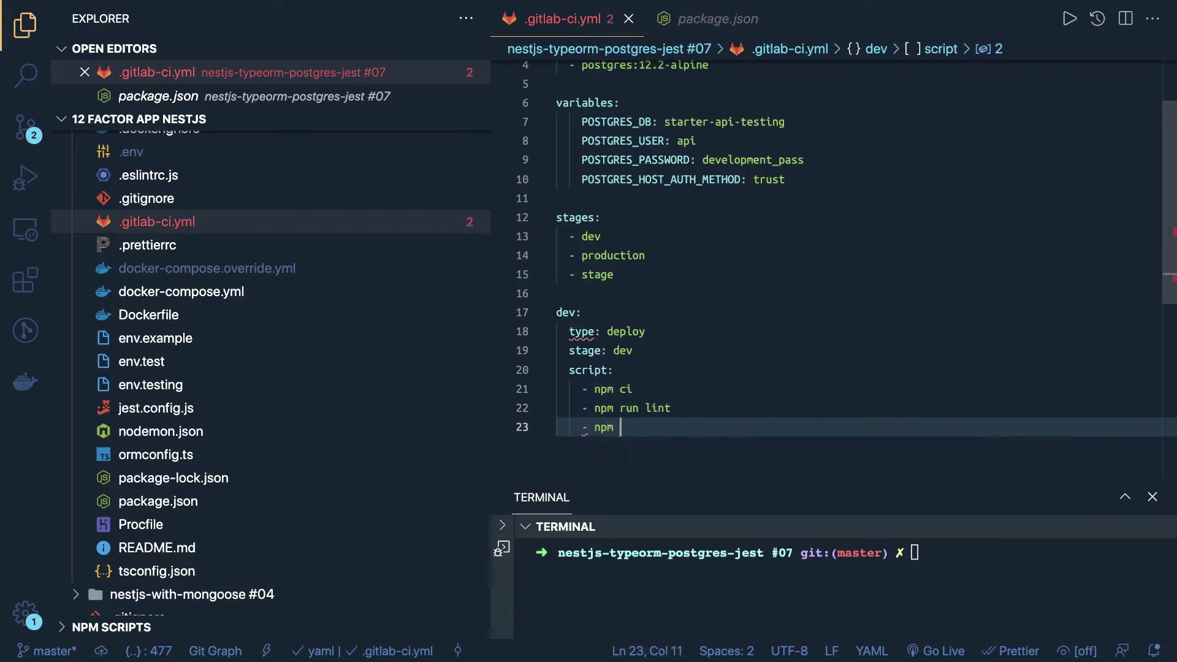
{"action": "type", "text": "run buikld"}
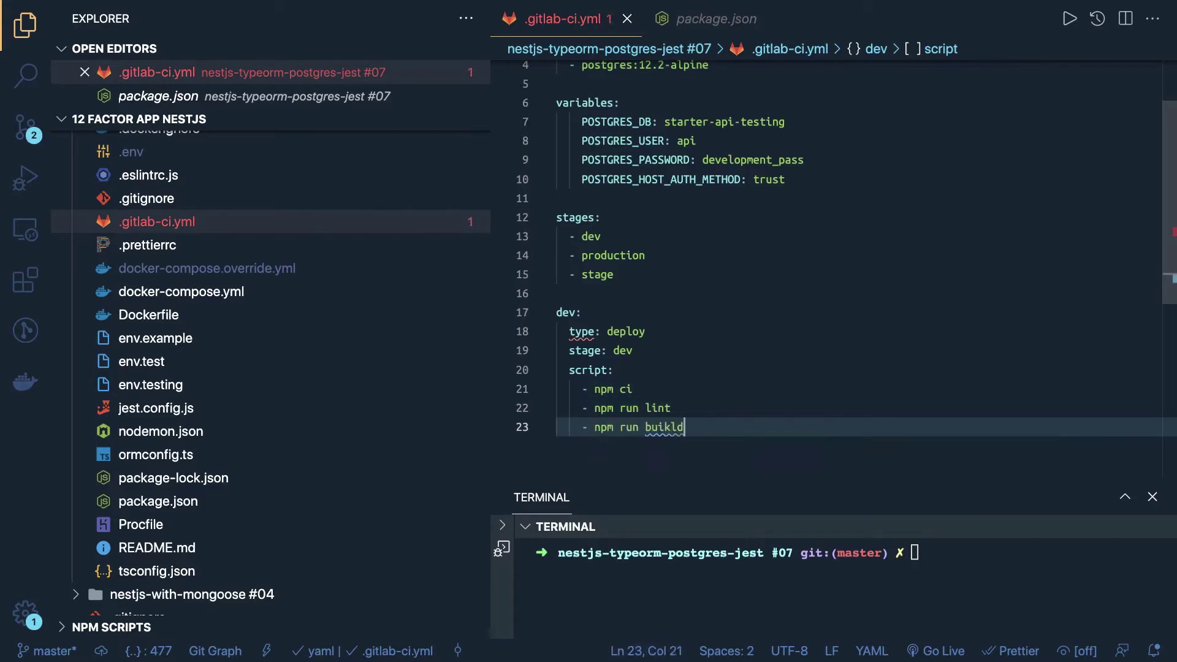
{"action": "key", "text": "BackSpace"}
{"action": "key", "text": "BackSpace"}
{"action": "key", "text": "BackSpace"}
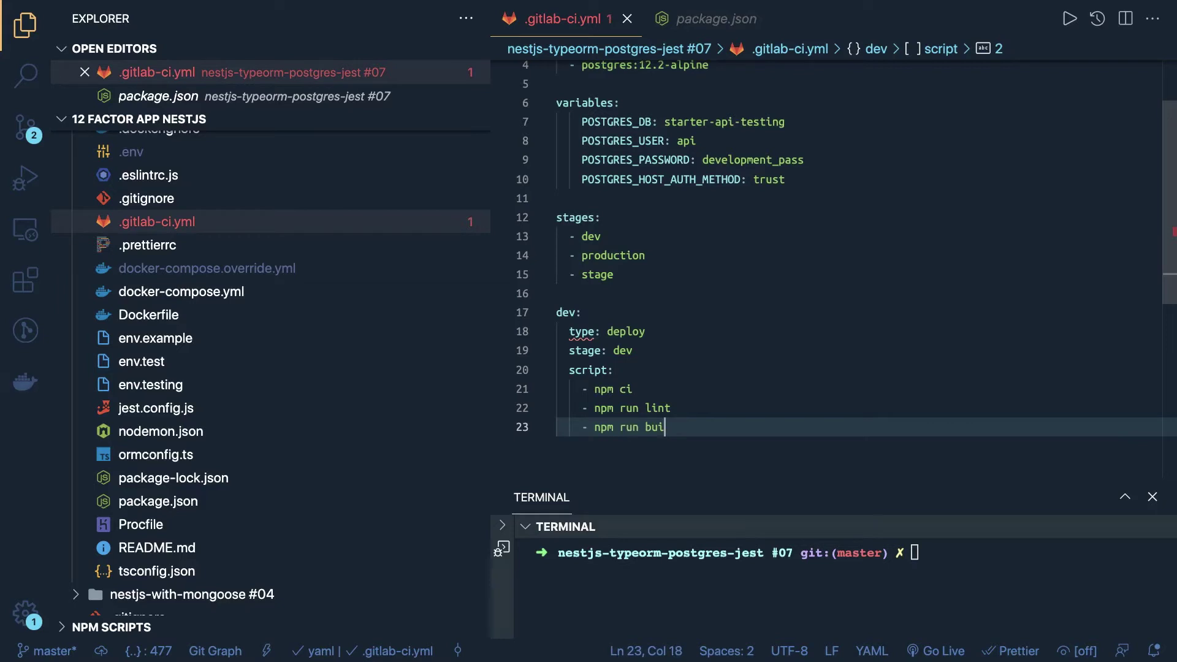
{"action": "type", "text": "ld:prod"}
{"action": "key", "text": "Return"}
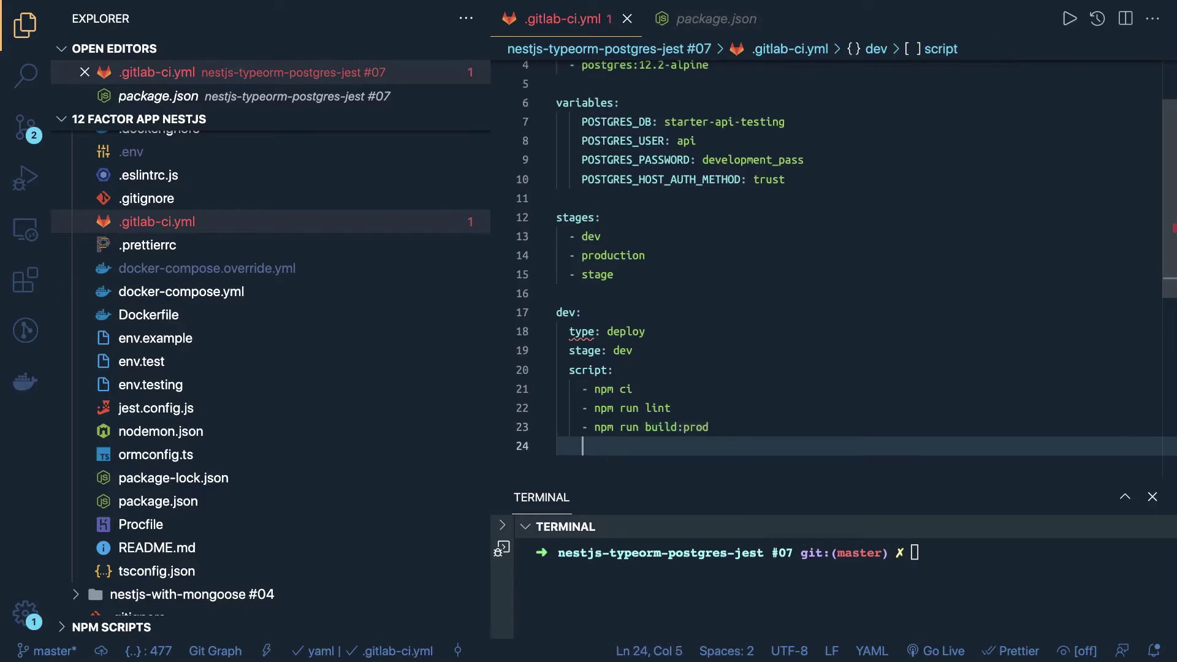
Add npm run test as the fourth command of the dev job's script list.
{"action": "type", "text": "- npm run "}
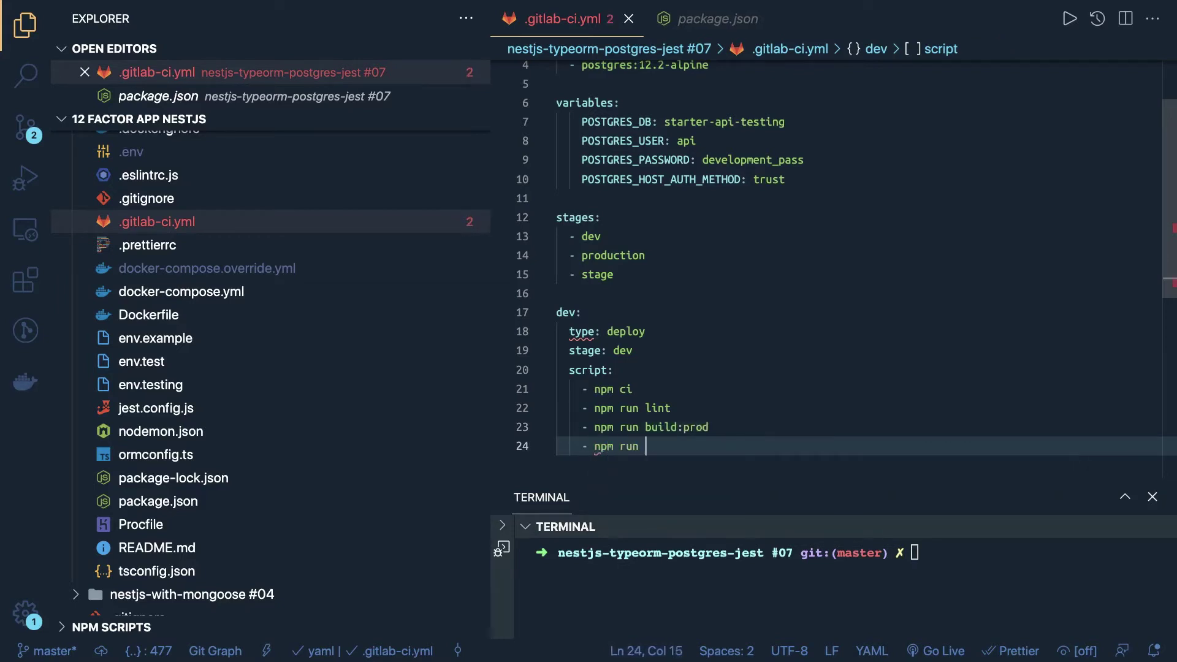
{"action": "type", "text": "test"}
{"action": "scroll", "coordinate": [676, 287], "scroll_direction": "down", "scroll_amount": 1}
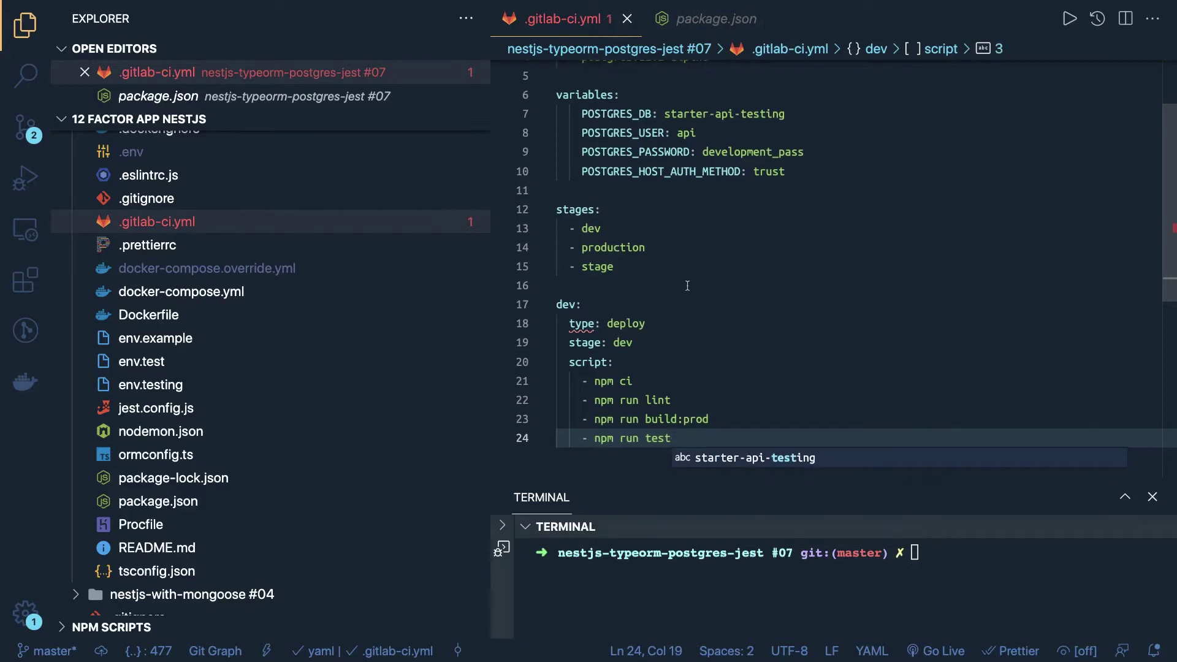
{"action": "scroll", "coordinate": [676, 286], "scroll_direction": "down", "scroll_amount": 2}
{"action": "key", "text": "Return"}
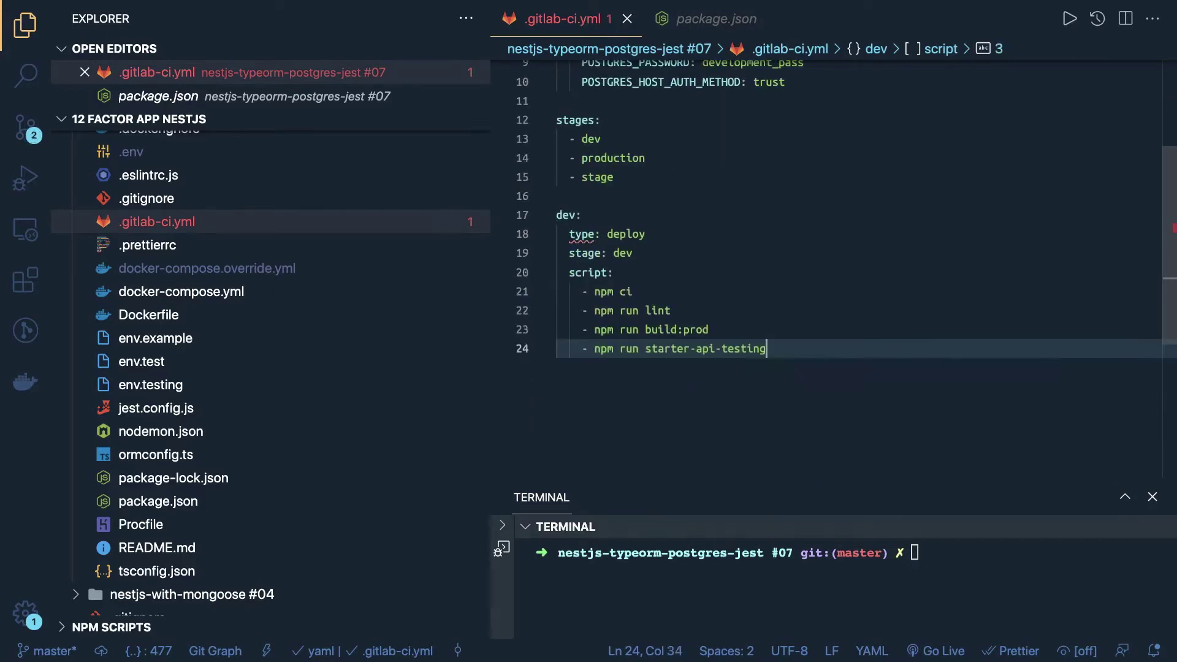
{"action": "key", "text": "super+z"}
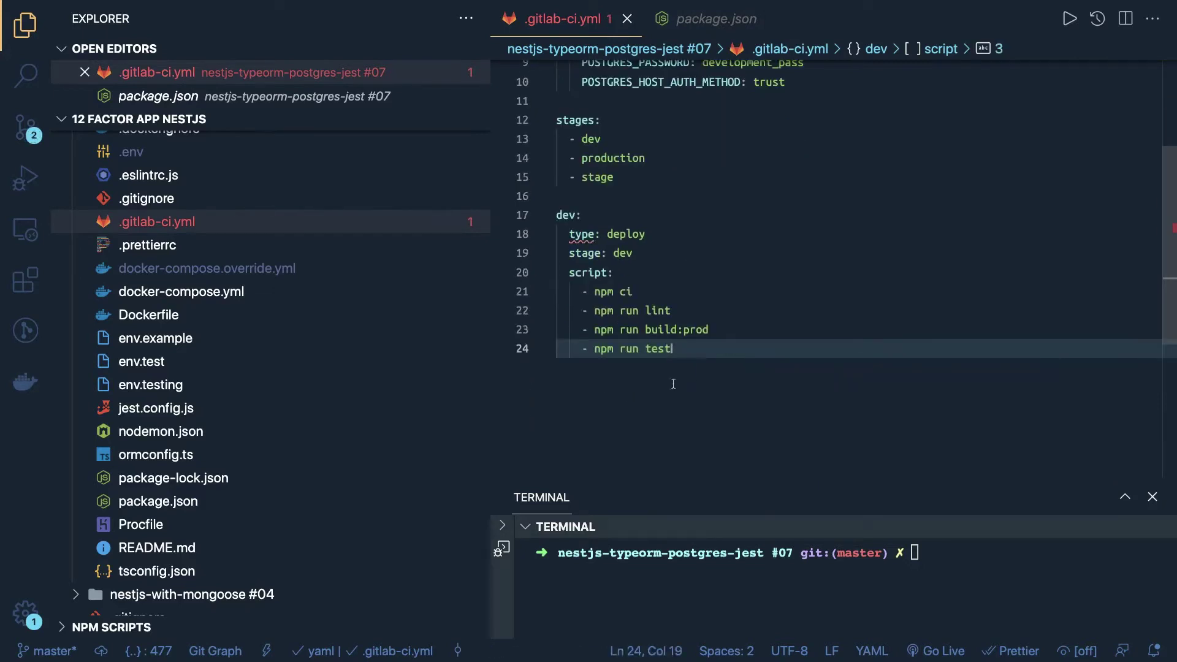
{"action": "key", "text": "Return"}
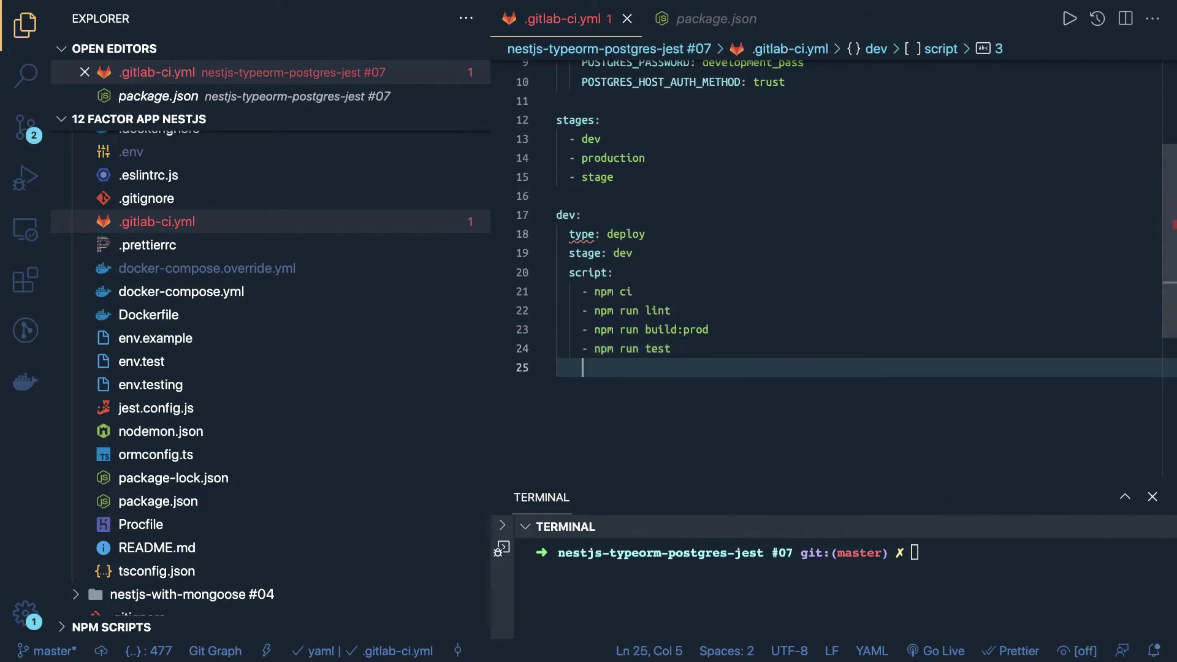
Below the script commands, add an only: section to the dev job with develop as its list item.
{"action": "key", "text": "BackSpace"}
{"action": "type", "text": "onl"}
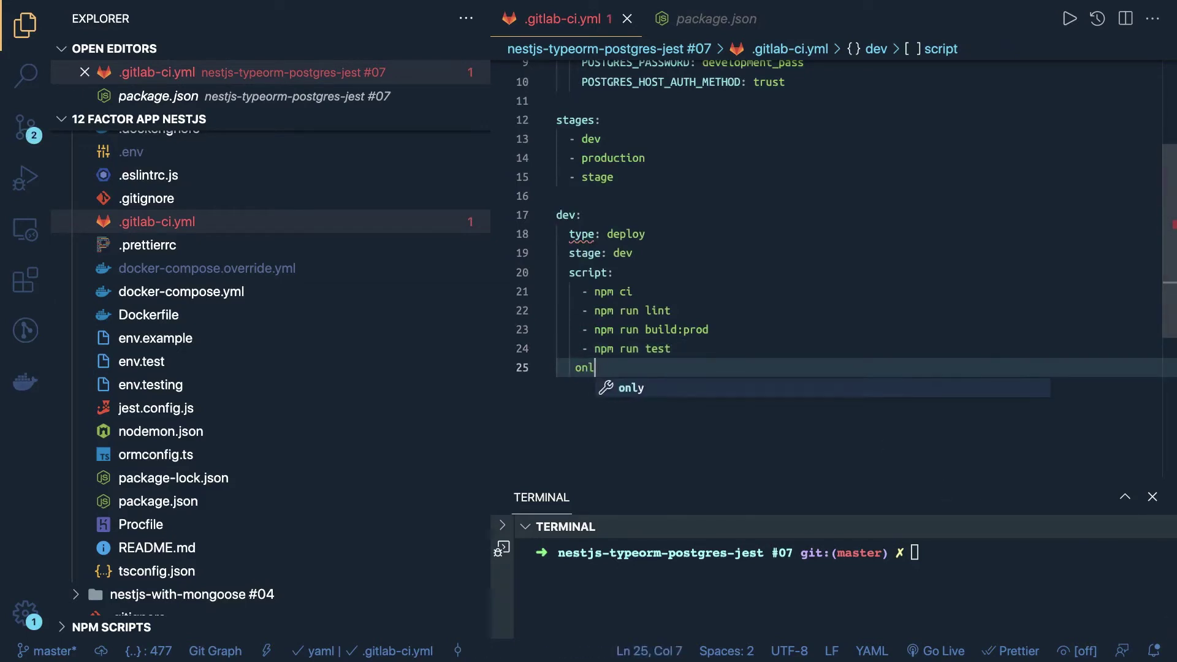
{"action": "type", "text": "y"}
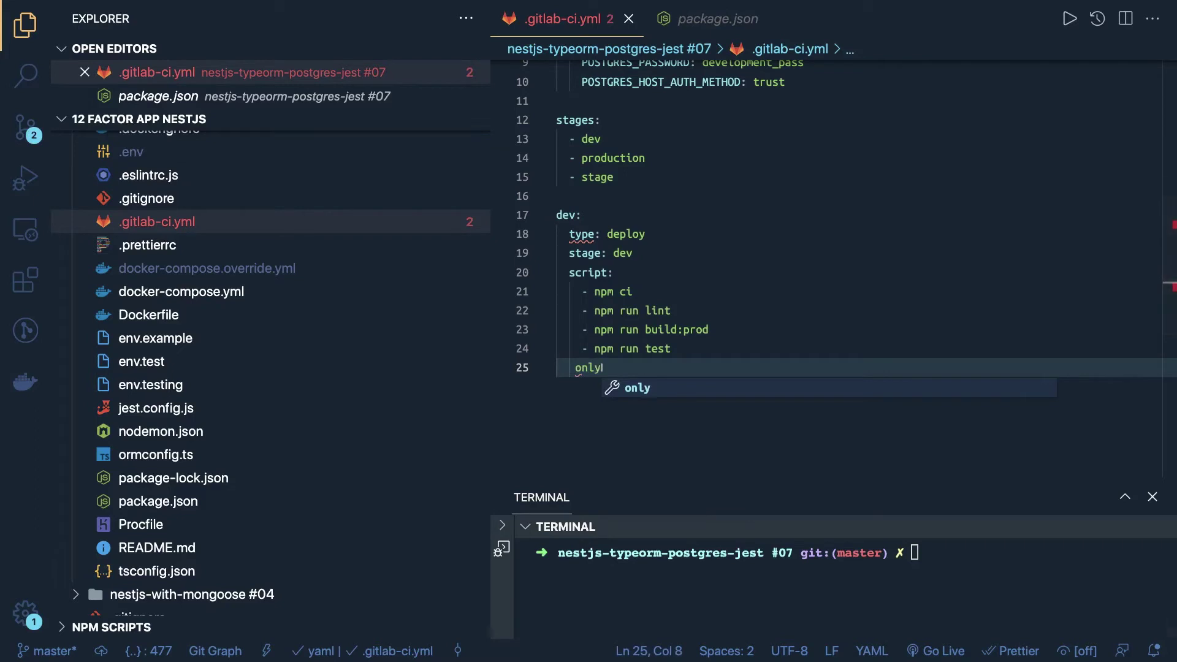
{"action": "key", "text": "Escape"}
{"action": "key", "text": "Return"}
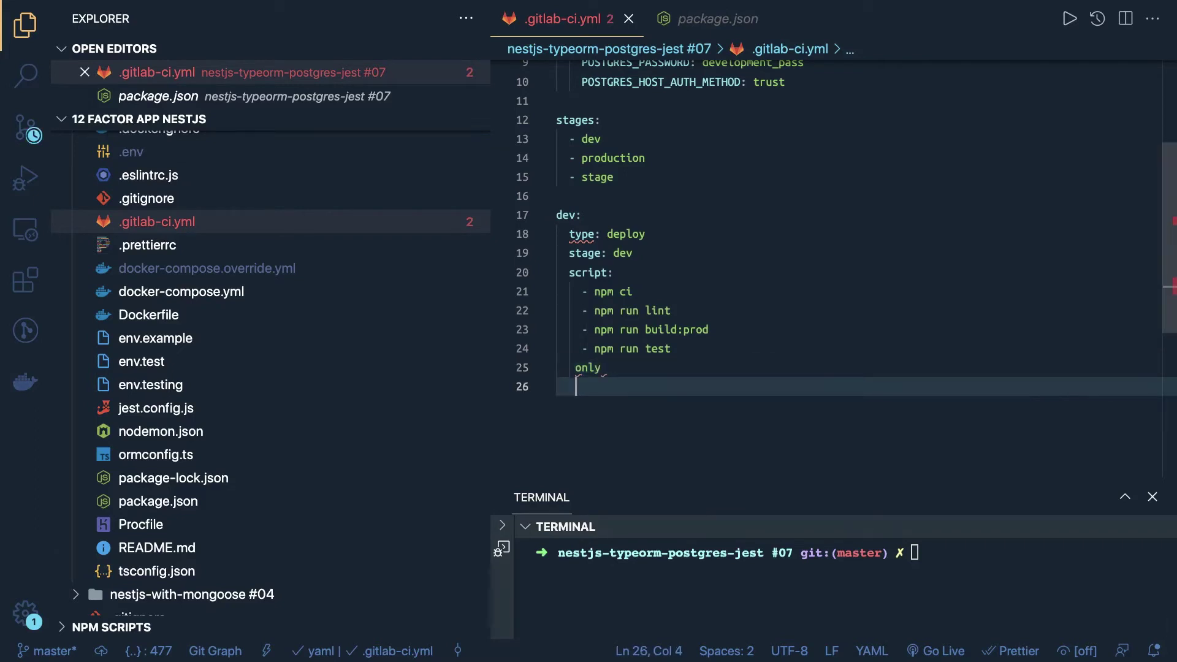
{"action": "key", "text": "BackSpace"}
{"action": "key", "text": "BackSpace"}
{"action": "key", "text": "BackSpace"}
{"action": "key", "text": "BackSpace"}
{"action": "type", "text": "y:"}
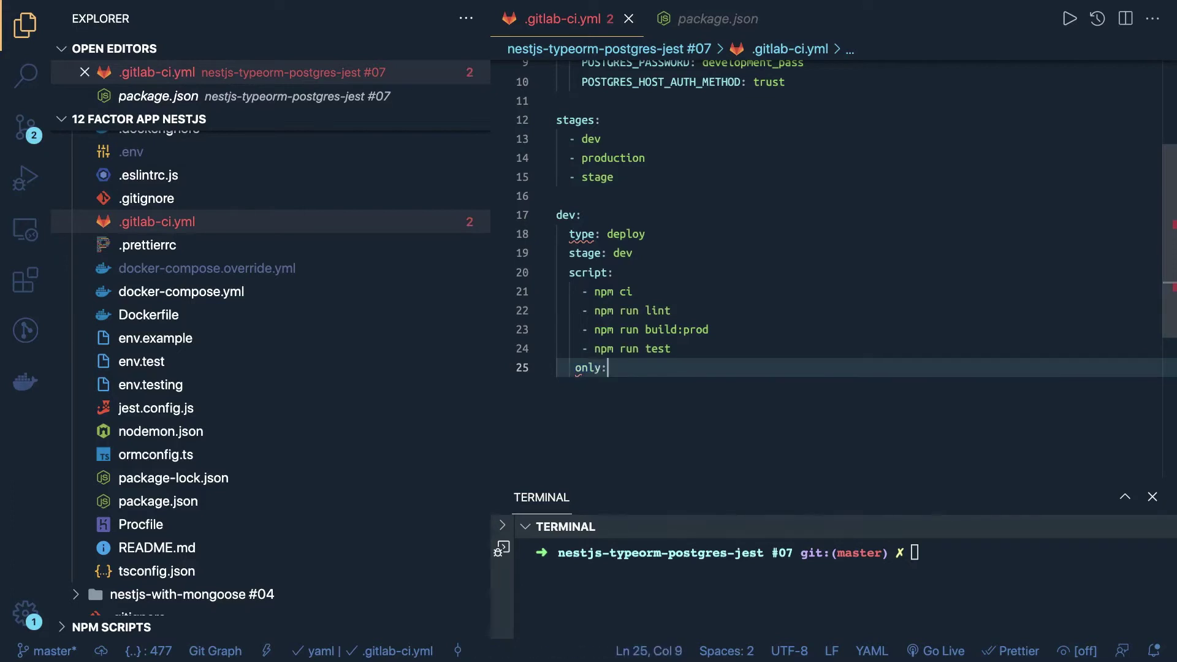
{"action": "key", "text": "Return"}
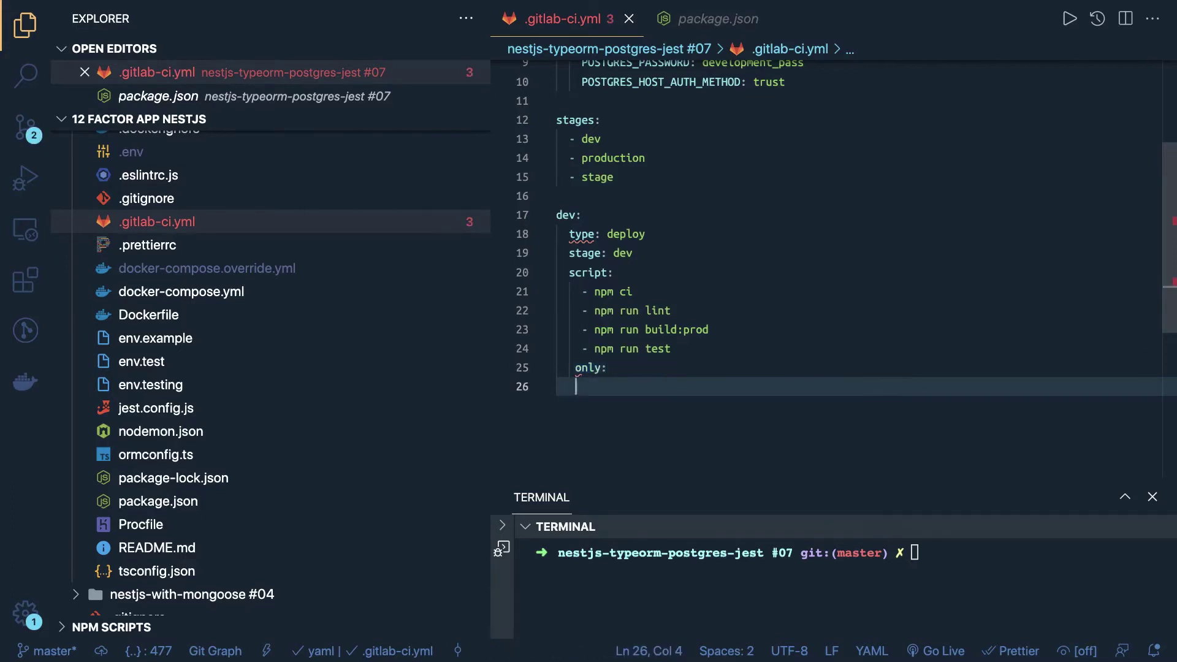
{"action": "type", "text": "- develop"}
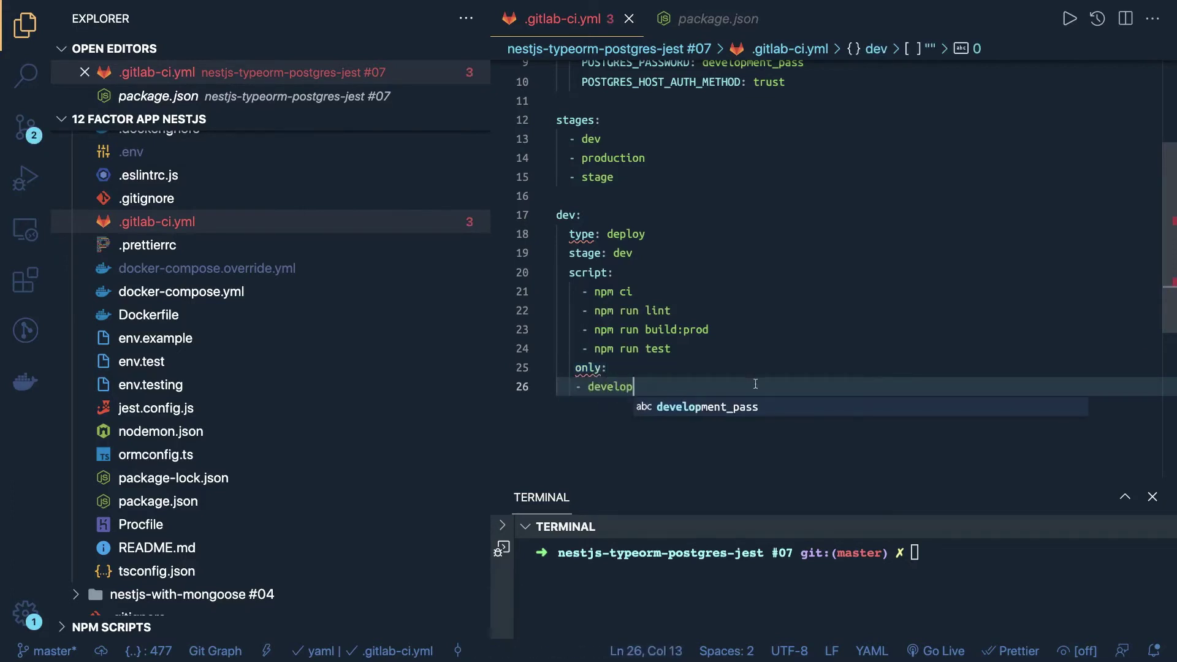
Remove the trailing space after the dev: job key.
{"action": "left_click", "coordinate": [785, 374]}
{"action": "double_click", "coordinate": [637, 233]}
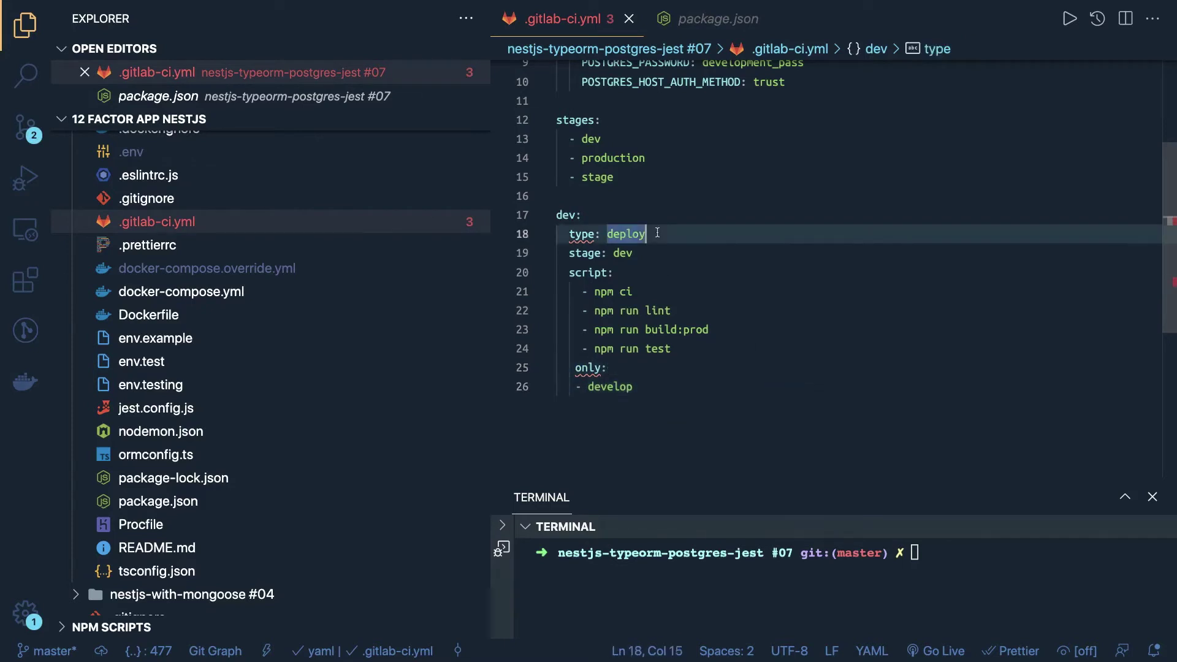
{"action": "left_click", "coordinate": [593, 220]}
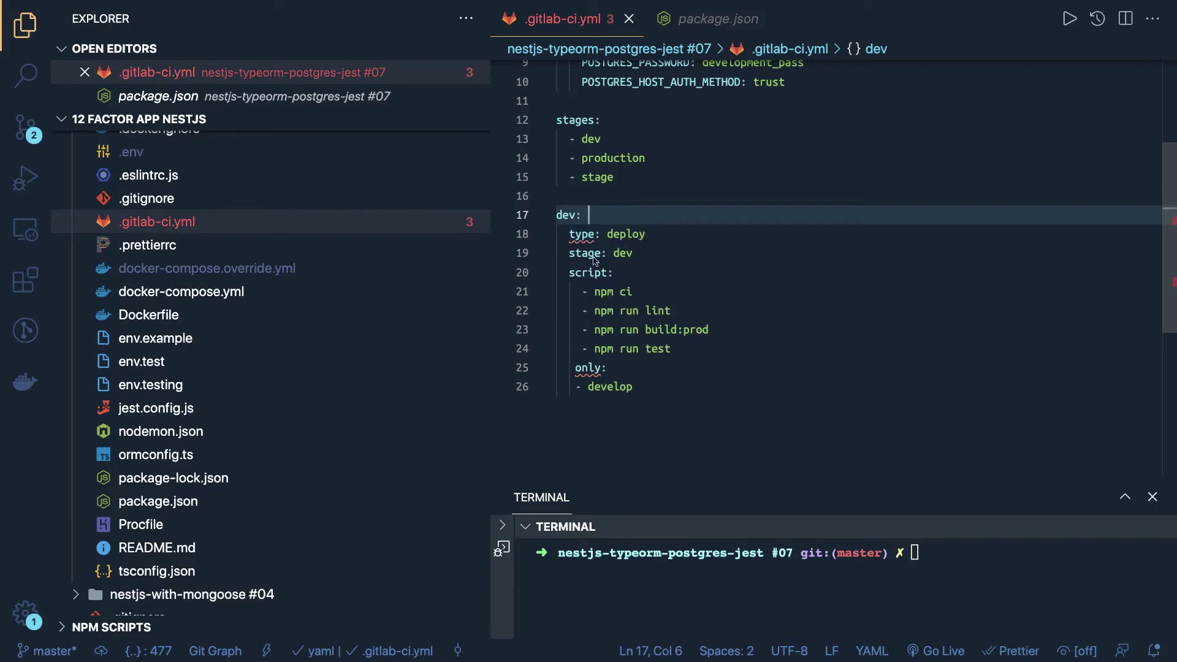
{"action": "key", "text": "BackSpace"}
{"action": "left_click", "coordinate": [560, 216]}
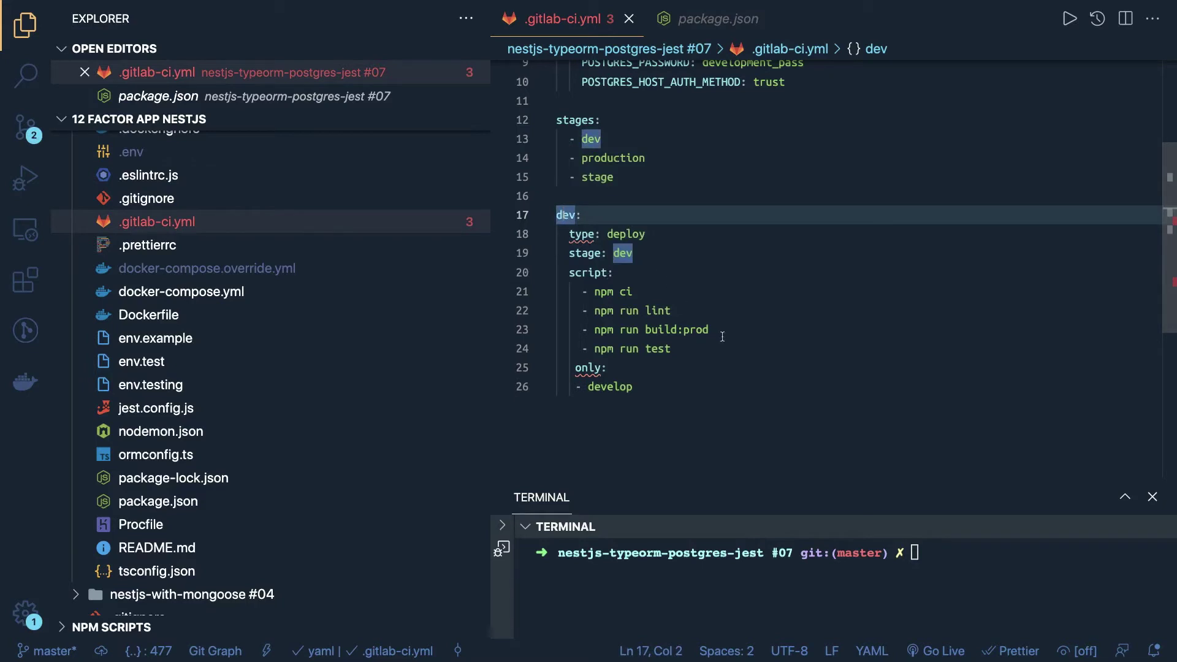
{"action": "left_click", "coordinate": [696, 350]}
{"action": "scroll", "coordinate": [668, 373], "scroll_direction": "down", "scroll_amount": 1}
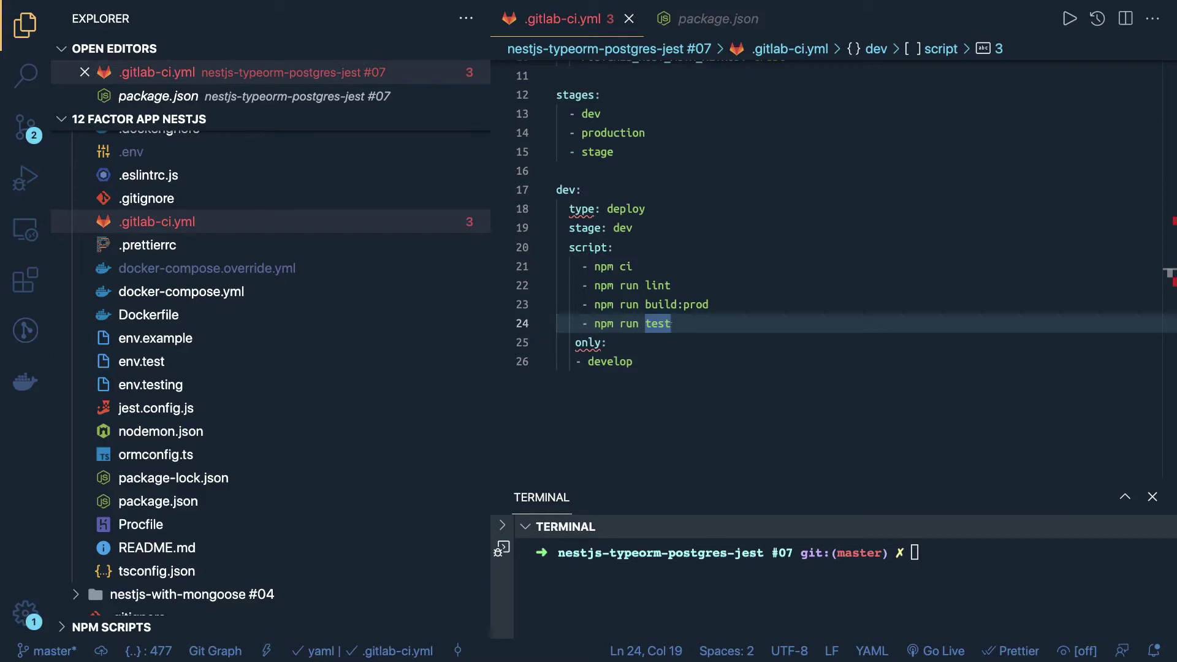
{"action": "left_click", "coordinate": [659, 353]}
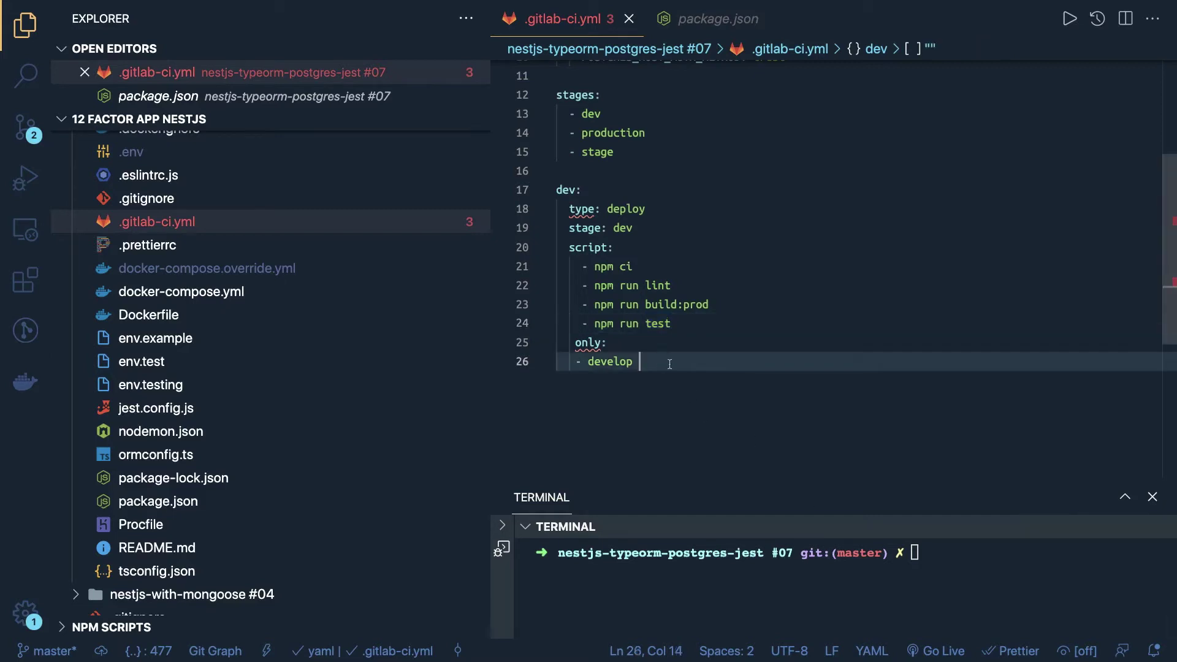
Duplicate the whole dev job block below itself, separated by a blank line.
{"action": "left_click", "coordinate": [536, 192], "text": "shift"}
{"action": "key", "text": "ctrl+c"}
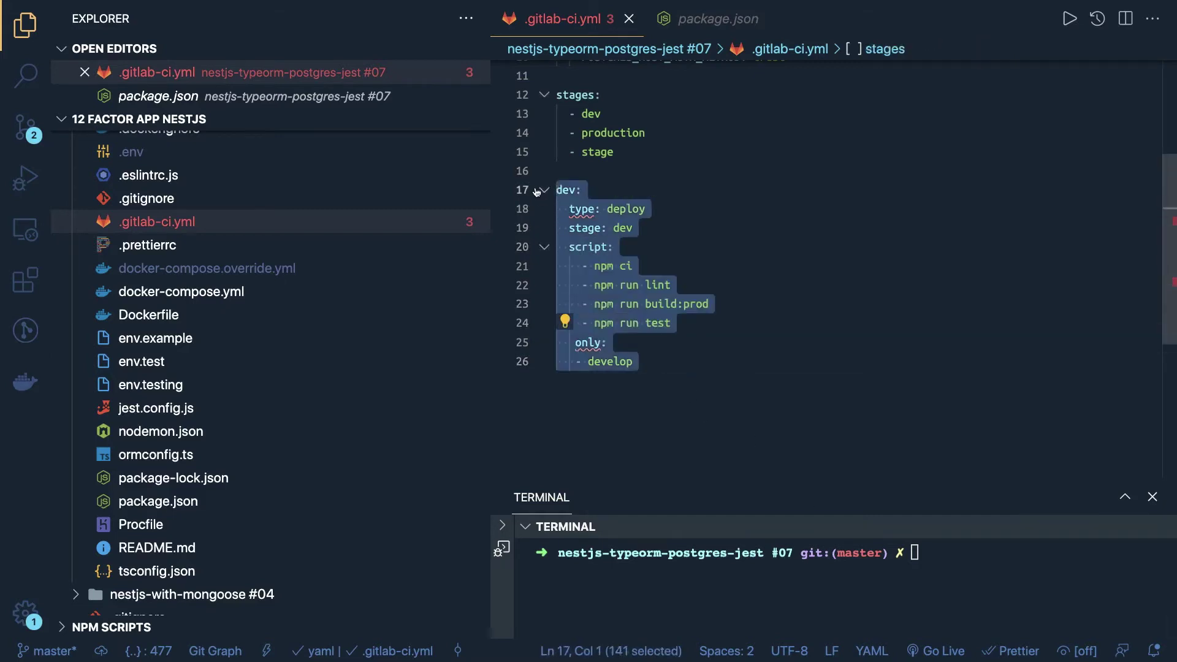
{"action": "key", "text": "Right"}
{"action": "key", "text": "Return"}
{"action": "key", "text": "Return"}
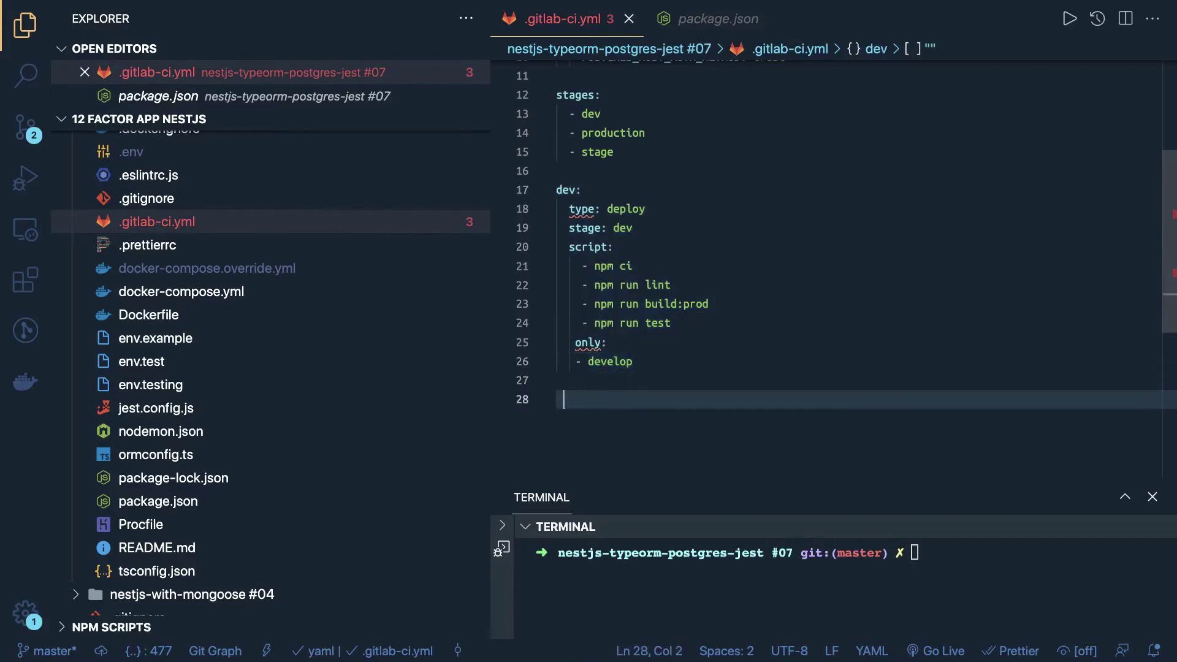
{"action": "key", "text": "ctrl+v"}
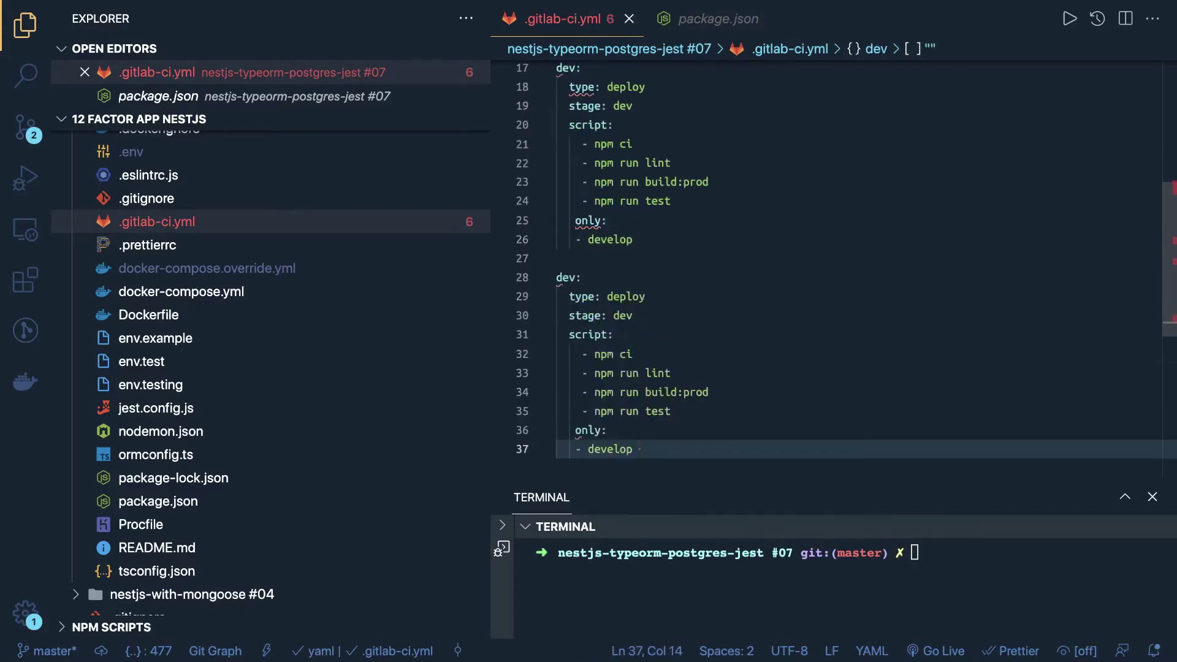
{"action": "key", "text": "Return"}
{"action": "key", "text": "Return"}
{"action": "key", "text": "ctrl+v"}
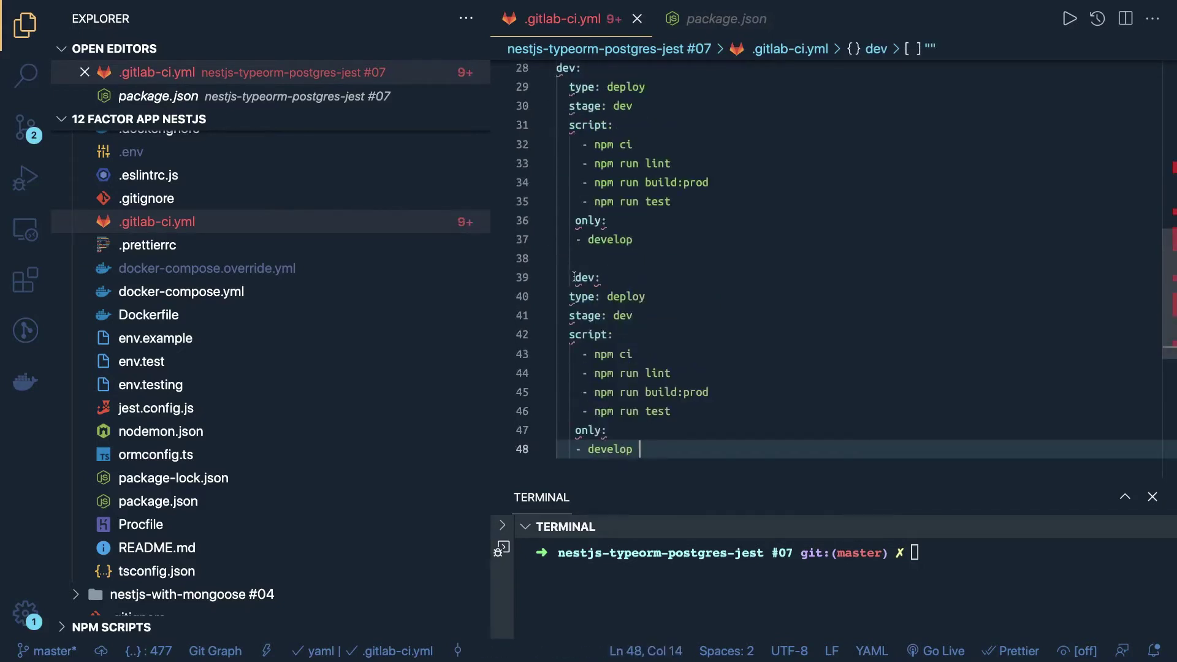
{"action": "left_click", "coordinate": [573, 277]}
{"action": "key", "text": "BackSpace"}
{"action": "key", "text": "BackSpace"}
{"action": "key", "text": "BackSpace"}
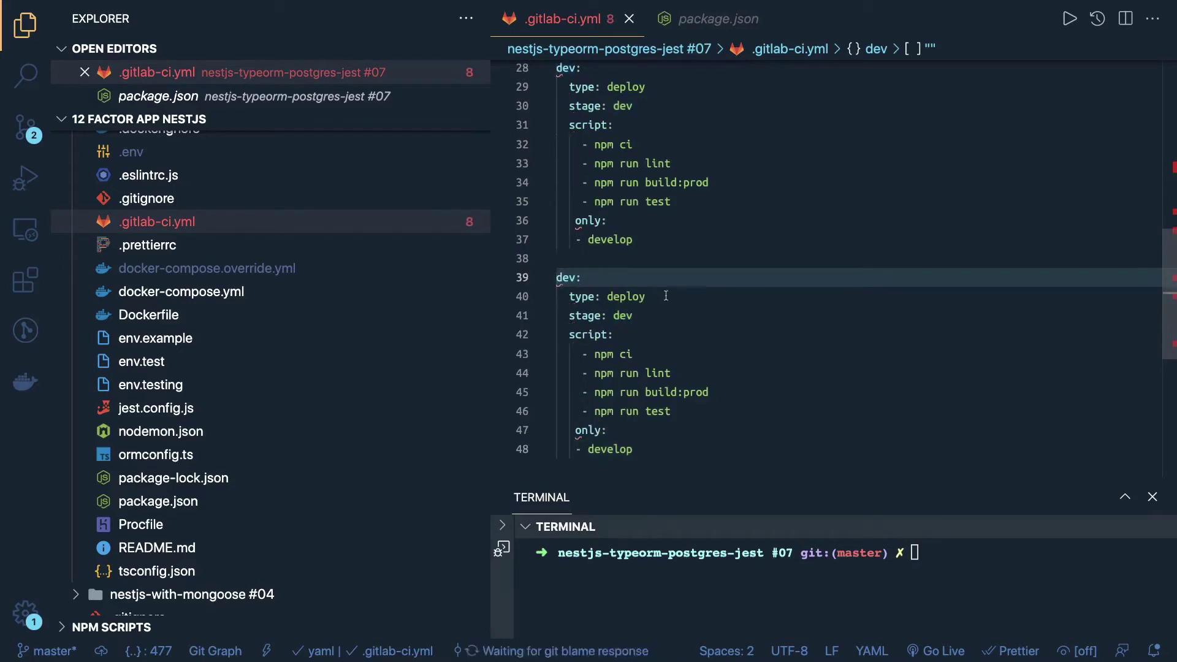
{"action": "left_click_drag", "start_coordinate": [657, 449], "coordinate": [549, 256]}
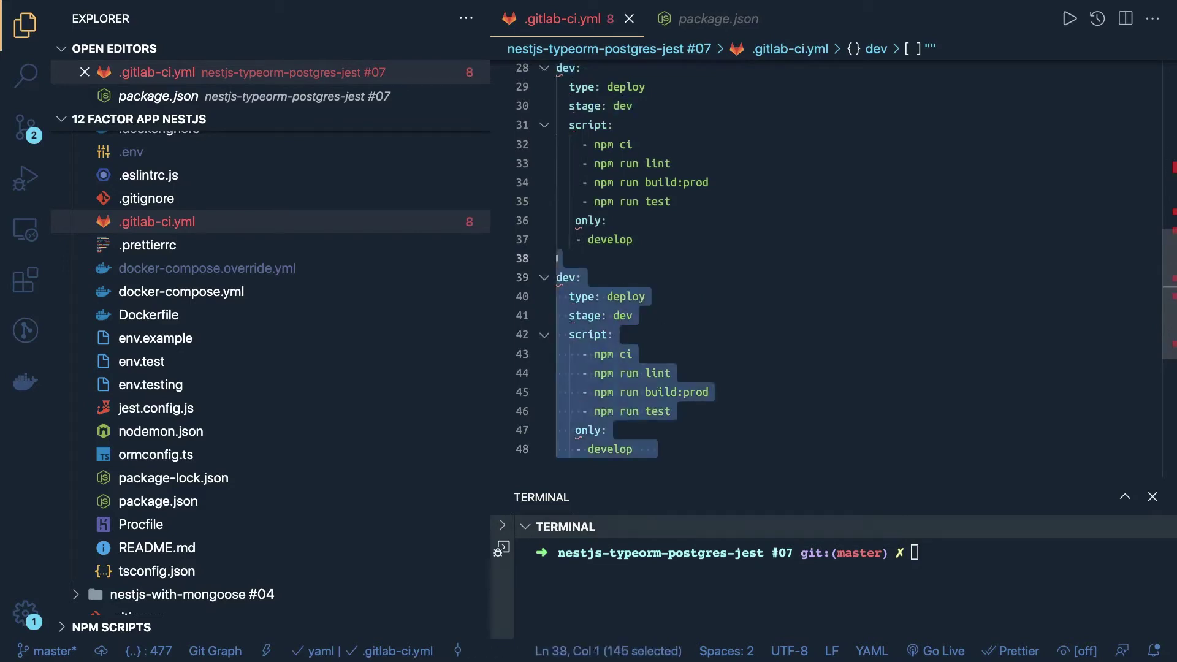
{"action": "key", "text": "BackSpace"}
Rename the key of the second dev job to production.
{"action": "scroll", "coordinate": [674, 245], "scroll_direction": "up", "scroll_amount": 3}
{"action": "left_click", "coordinate": [563, 240]}
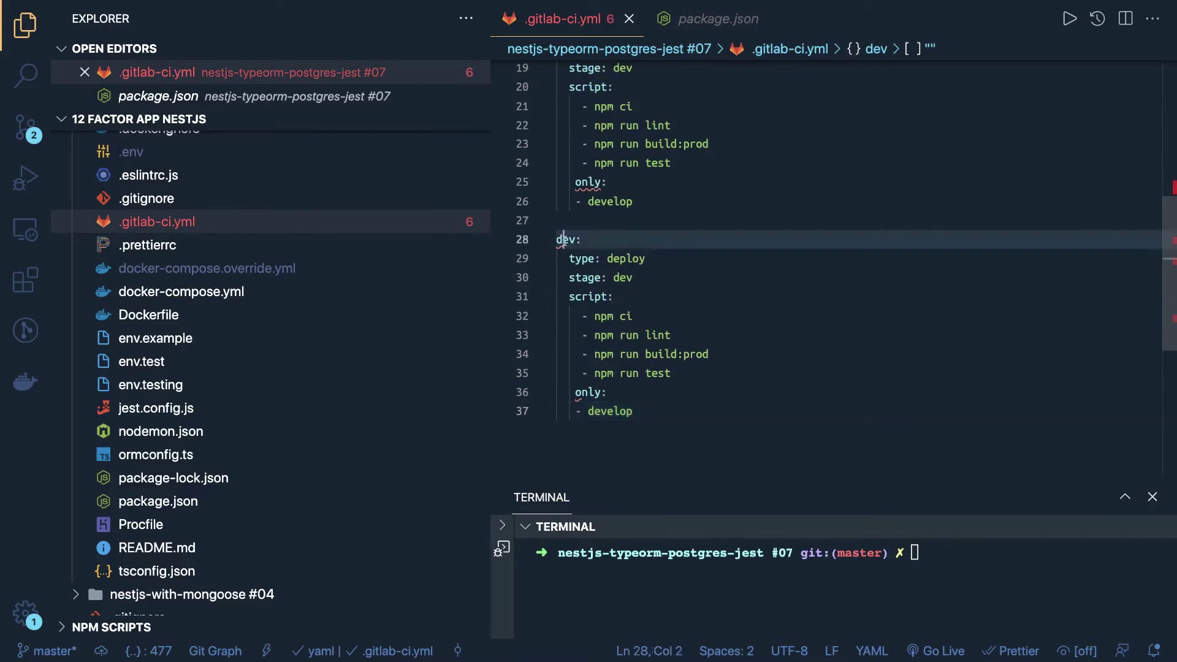
{"action": "double_click", "coordinate": [563, 240]}
{"action": "key", "text": "BackSpace"}
{"action": "type", "text": "productio"}
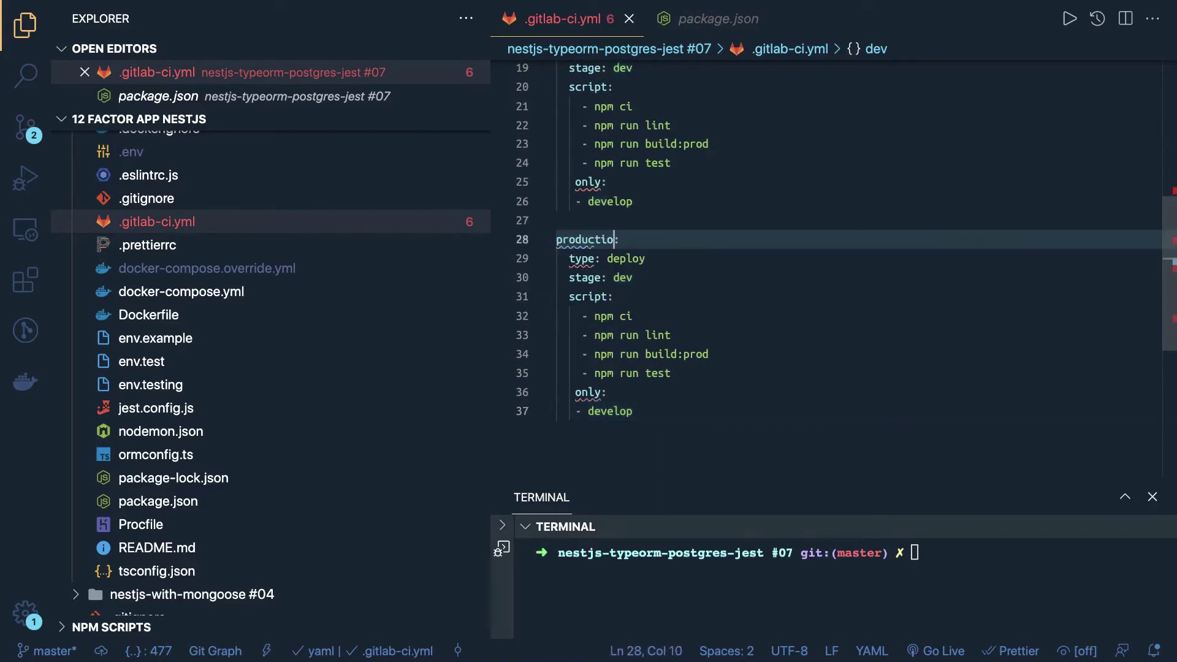
{"action": "type", "text": "n"}
In the production job, set the stage to production and the only: branch to master.
{"action": "double_click", "coordinate": [619, 277]}
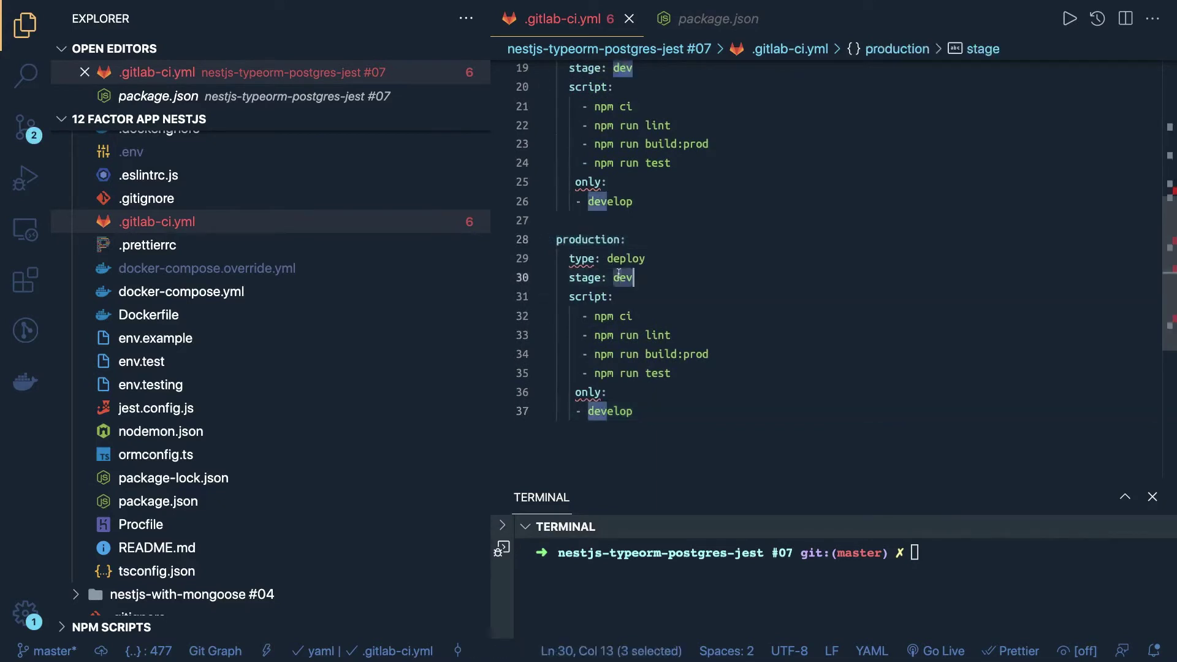
{"action": "type", "text": "production"}
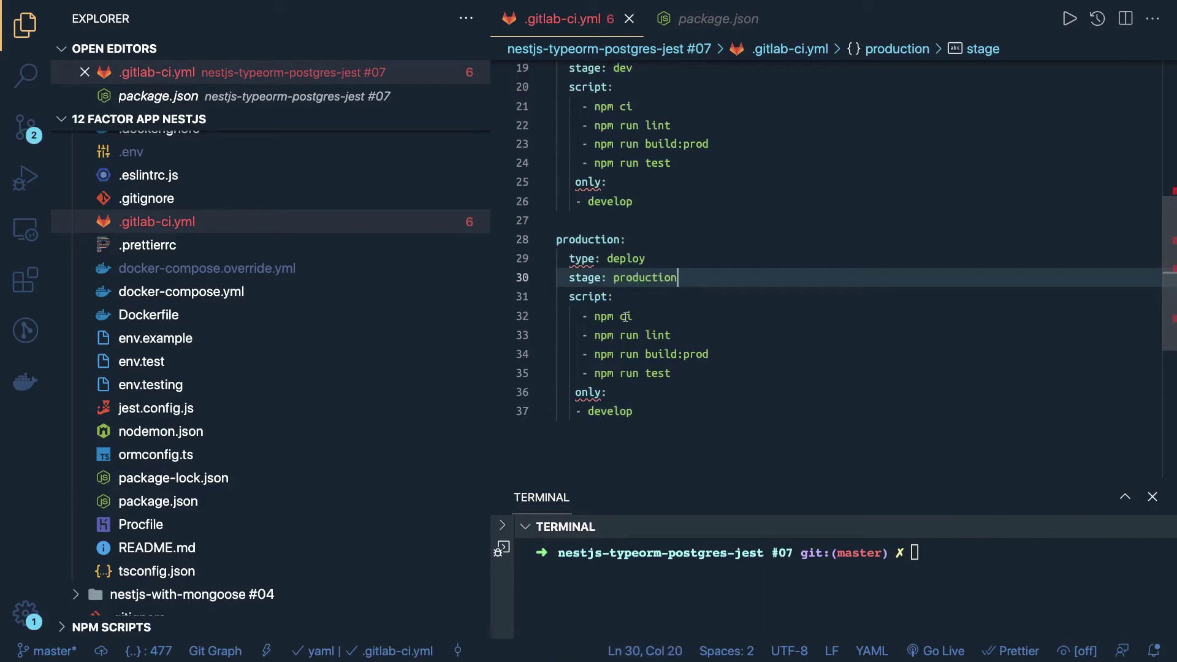
{"action": "double_click", "coordinate": [615, 409]}
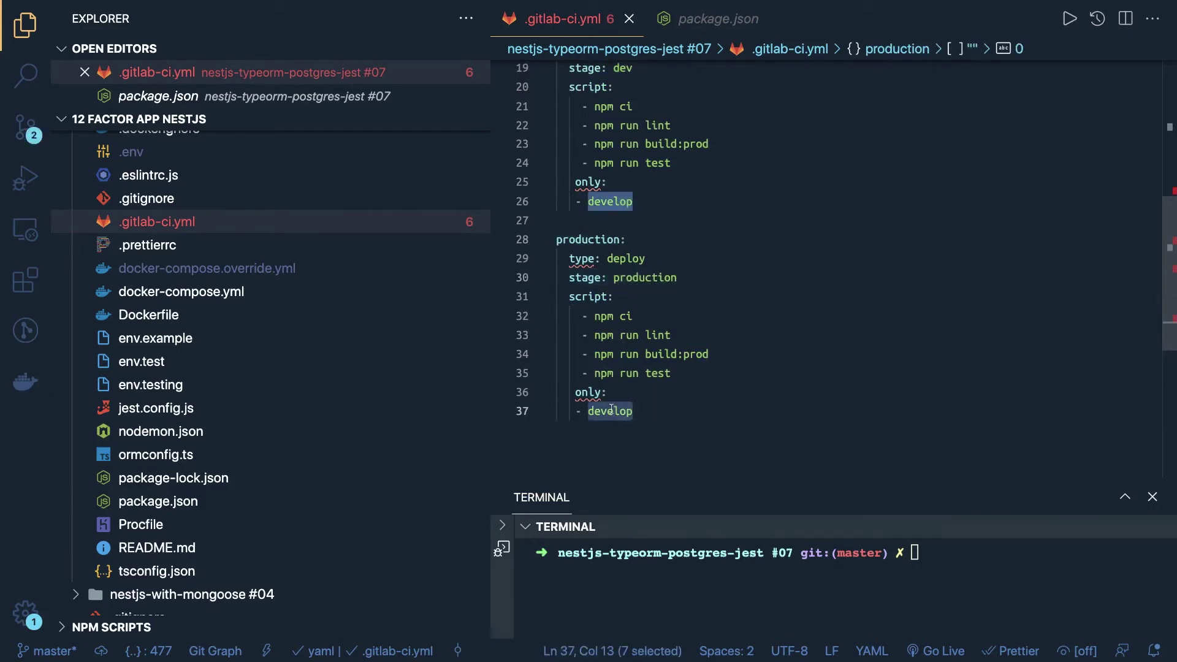
{"action": "type", "text": "master"}
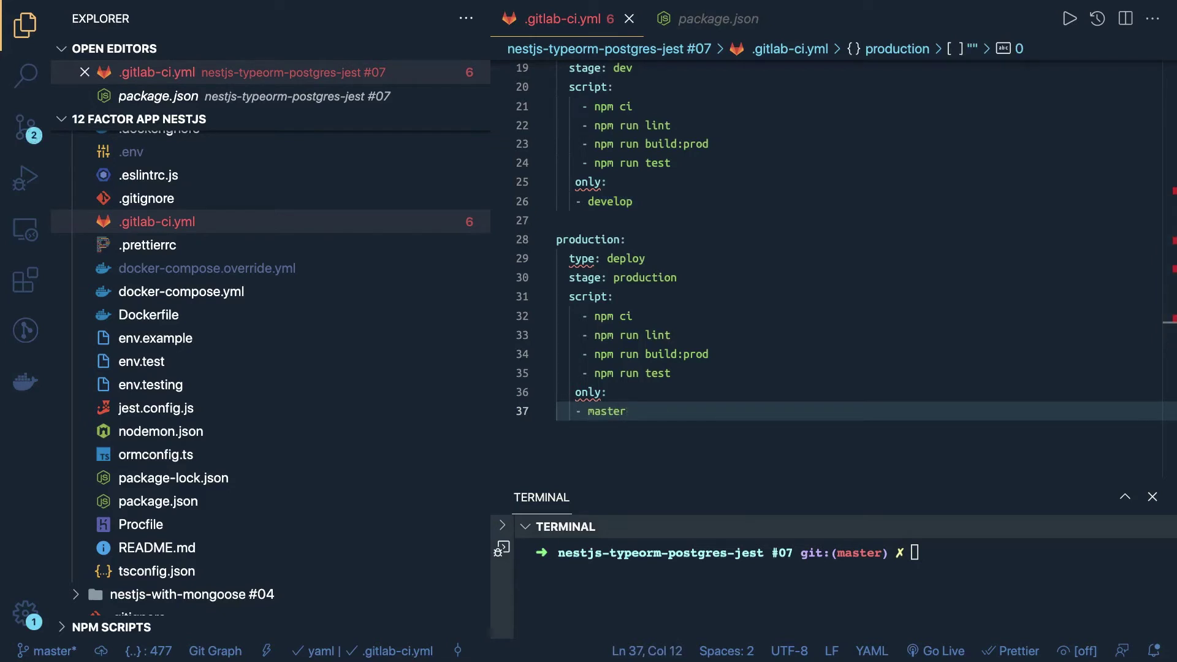
Outdent the only: key by one space in the dev and production jobs so it aligns with script:.
{"action": "left_click", "coordinate": [723, 264]}
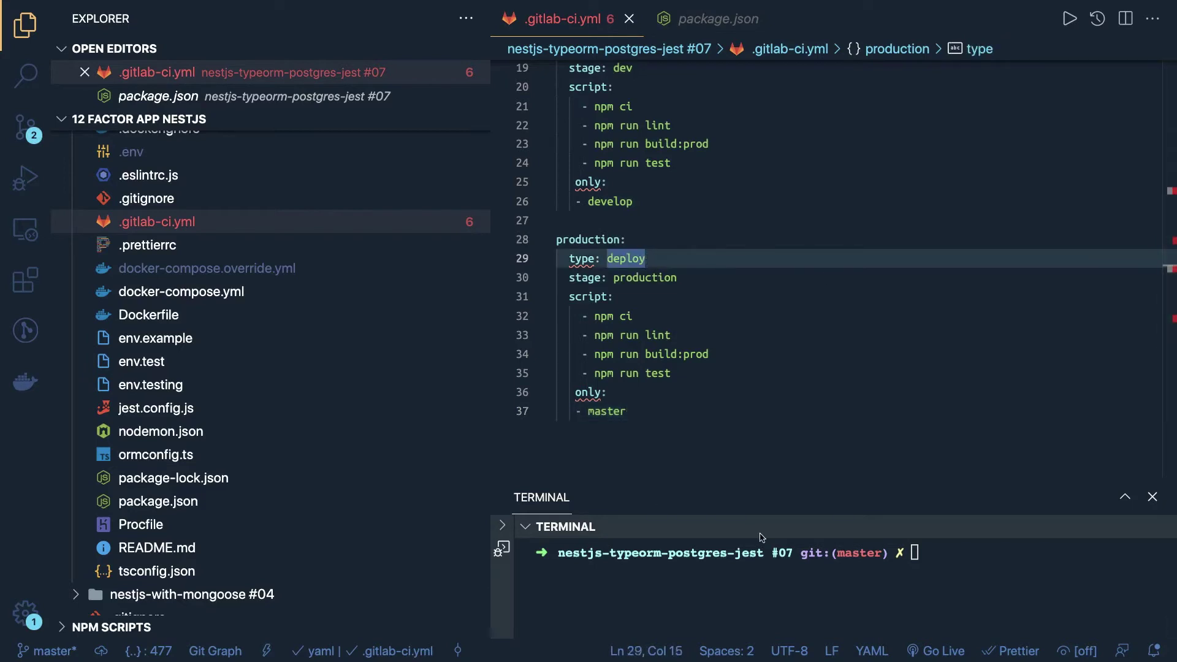
{"action": "left_click", "coordinate": [749, 197]}
{"action": "scroll", "coordinate": [749, 196], "scroll_direction": "up", "scroll_amount": 5}
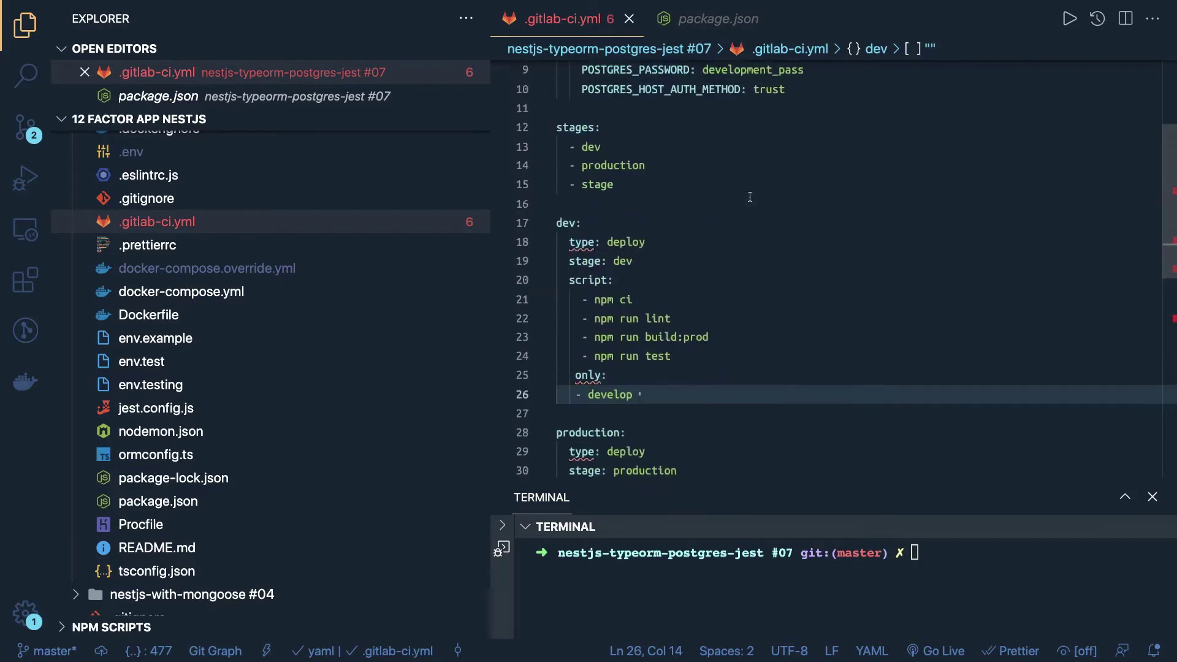
{"action": "left_click", "coordinate": [582, 242]}
{"action": "scroll", "coordinate": [611, 240], "scroll_direction": "down", "scroll_amount": 3}
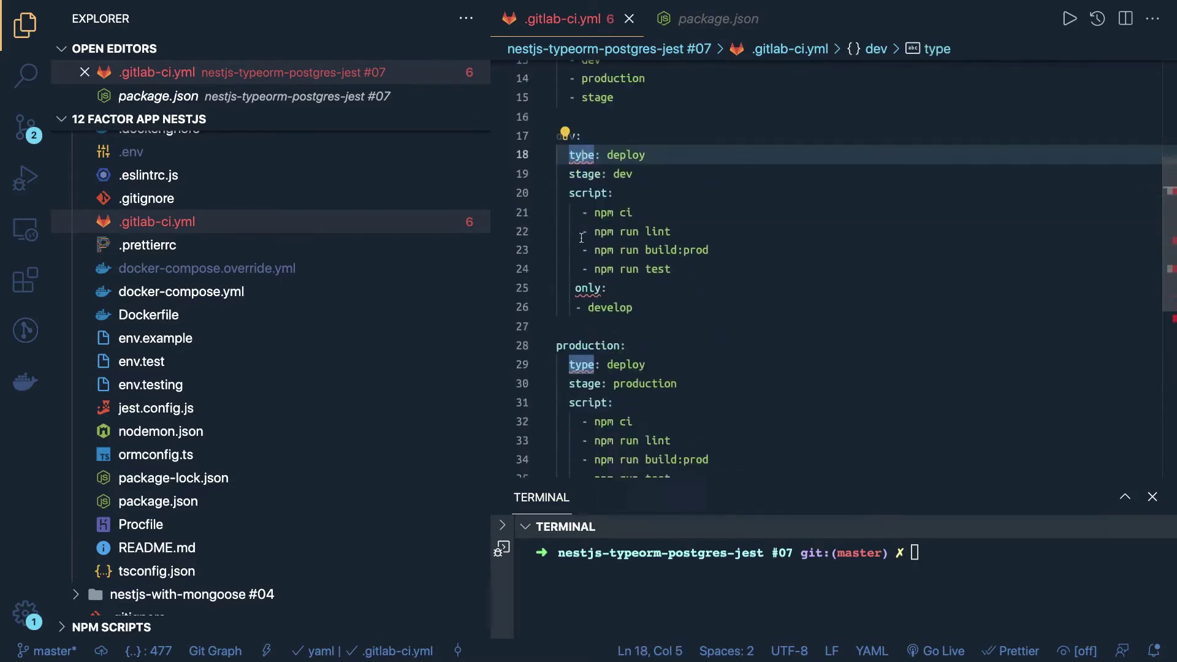
{"action": "left_click", "coordinate": [575, 222]}
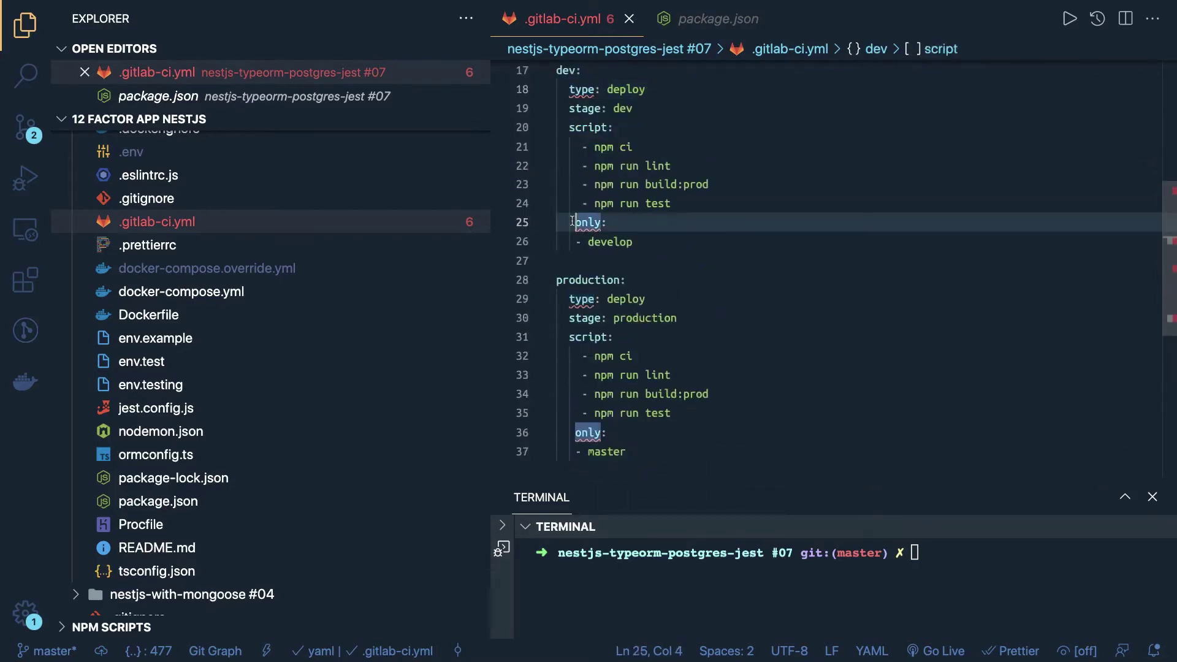
{"action": "key", "text": "BackSpace"}
{"action": "scroll", "coordinate": [592, 337], "scroll_direction": "down", "scroll_amount": 3}
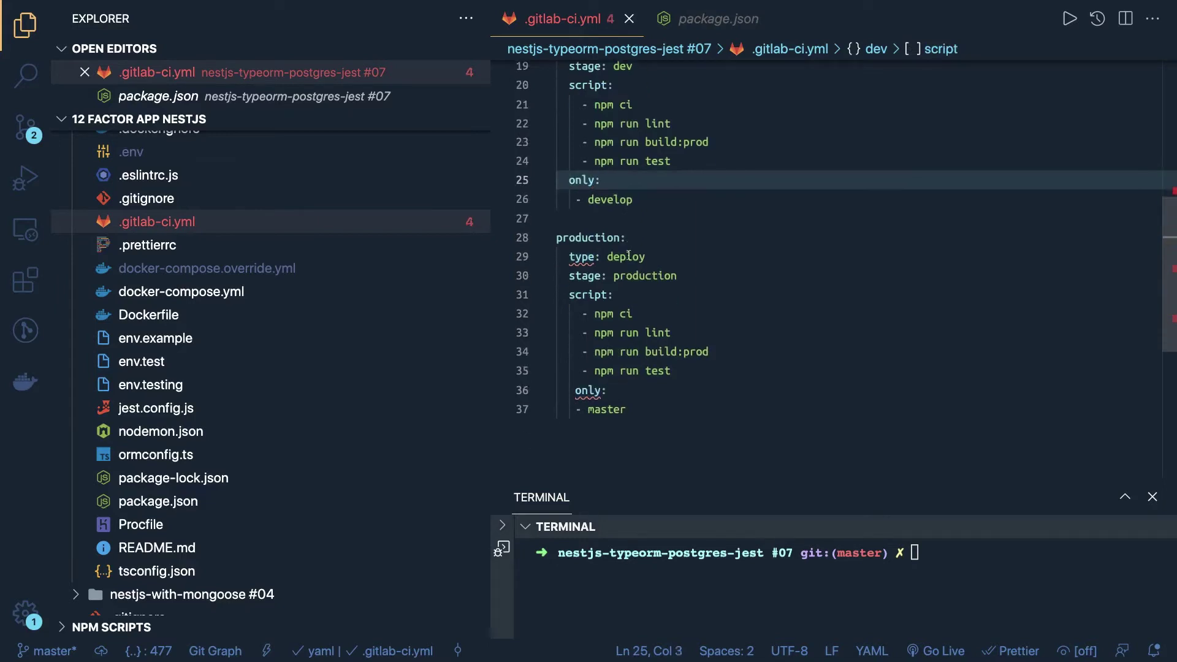
{"action": "left_click", "coordinate": [575, 336]}
{"action": "key", "text": "BackSpace"}
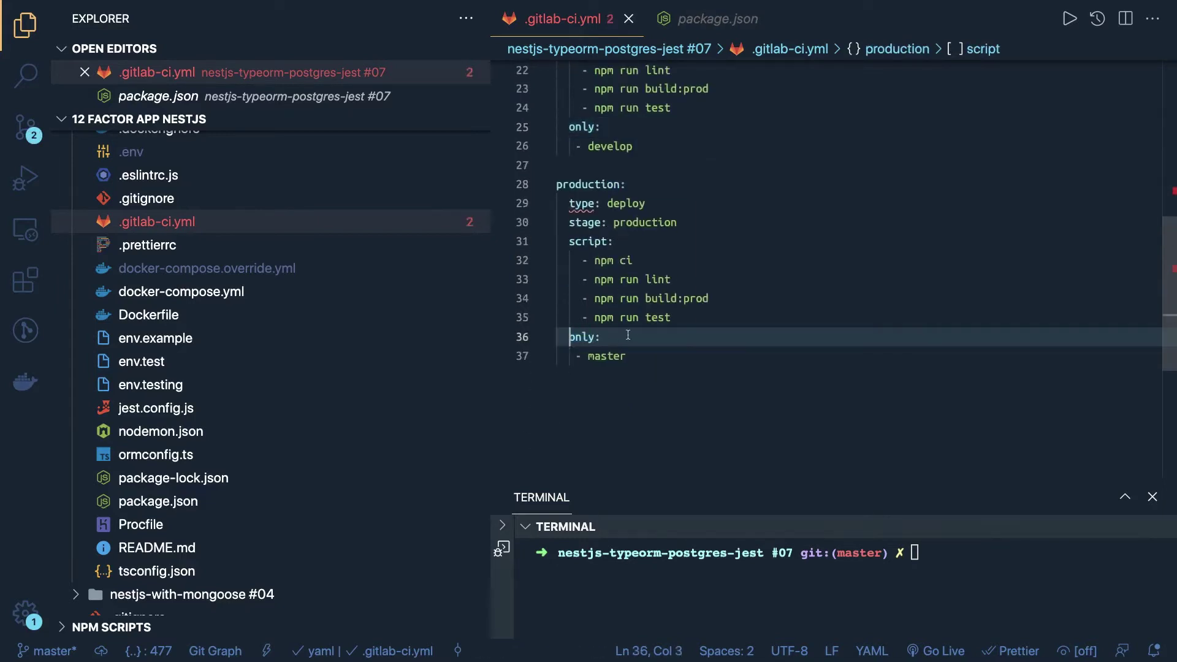
Format .gitlab-ci.yml so the branch items under only: line up with the script items, and review the dev and production jobs.
{"action": "left_click", "coordinate": [635, 336]}
{"action": "scroll", "coordinate": [634, 336], "scroll_direction": "up", "scroll_amount": 7}
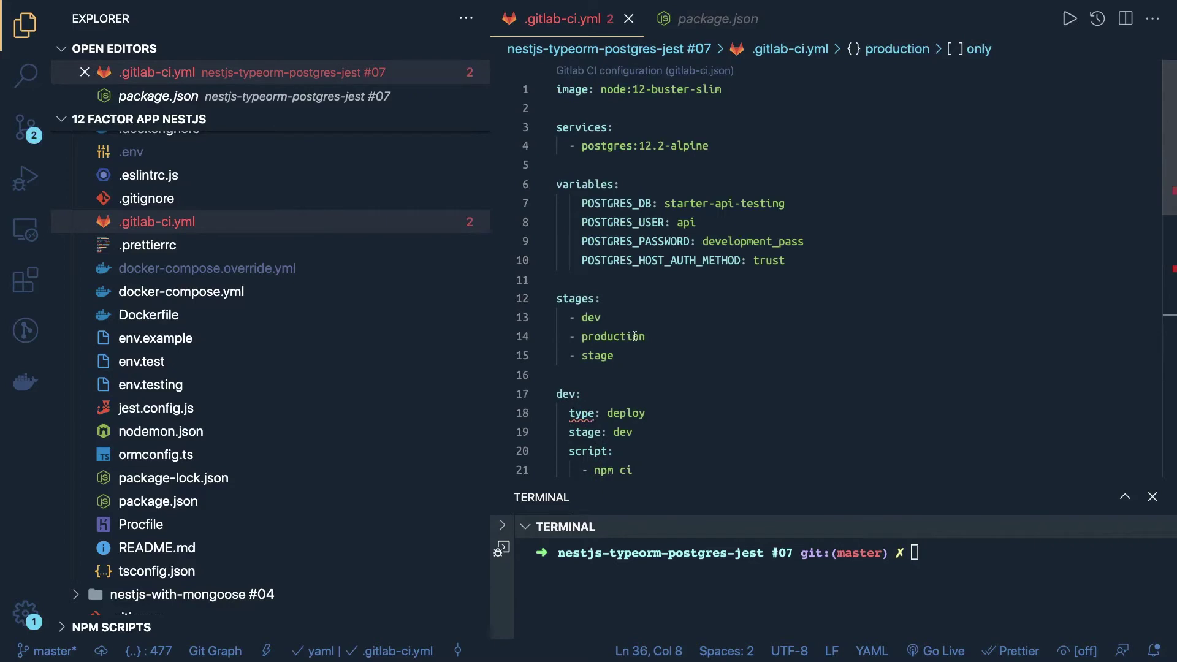
{"action": "scroll", "coordinate": [635, 336], "scroll_direction": "down", "scroll_amount": 4}
{"action": "left_click", "coordinate": [667, 316]}
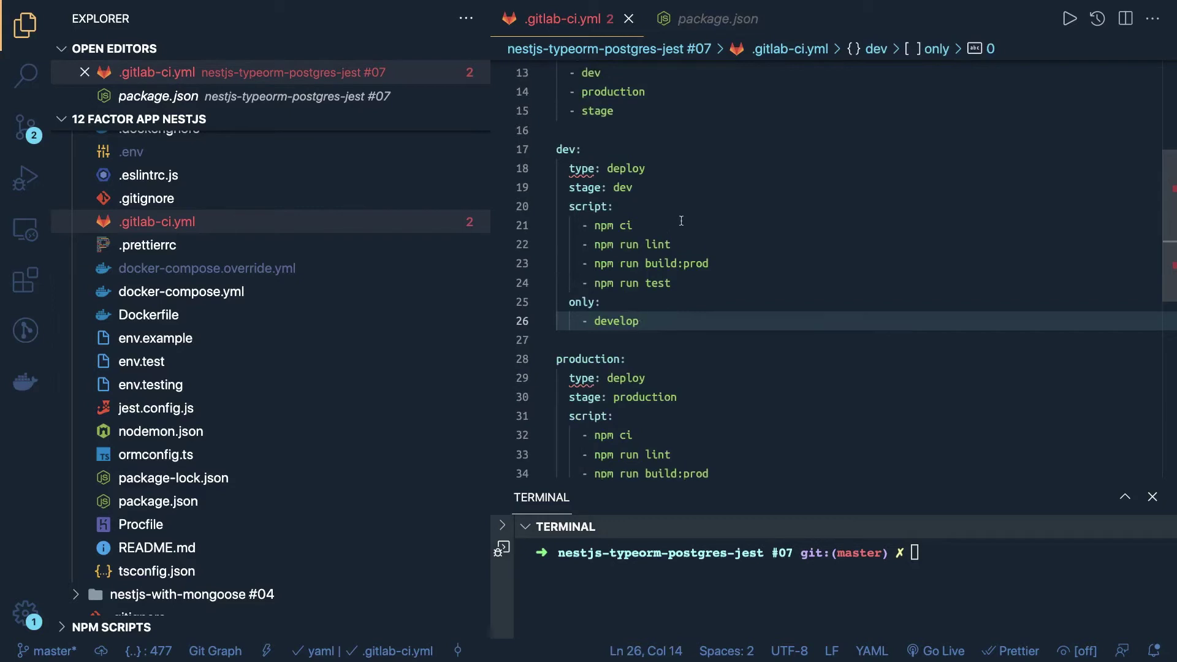
{"action": "scroll", "coordinate": [681, 221], "scroll_direction": "up", "scroll_amount": 3}
{"action": "scroll", "coordinate": [681, 220], "scroll_direction": "down", "scroll_amount": 3}
{"action": "scroll", "coordinate": [681, 220], "scroll_direction": "down", "scroll_amount": 2}
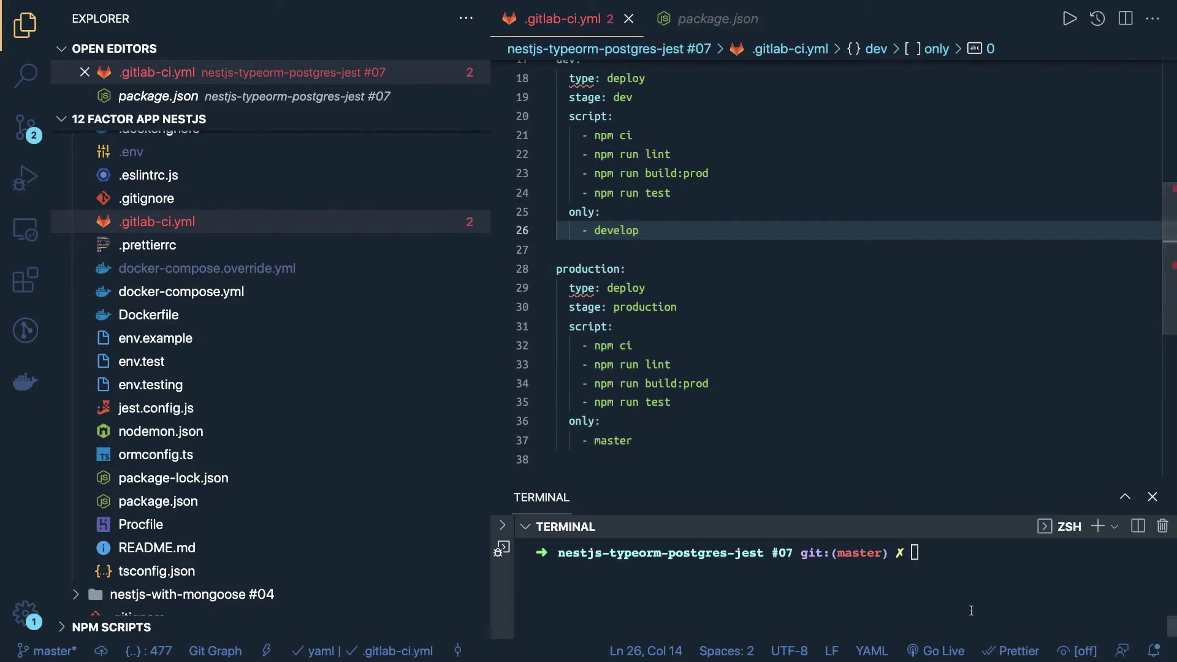
Check out the develop branch of the nestjs-typeorm-postgres-jest #07 project in the terminal.
{"action": "left_click", "coordinate": [957, 589]}
{"action": "type", "text": "git"}
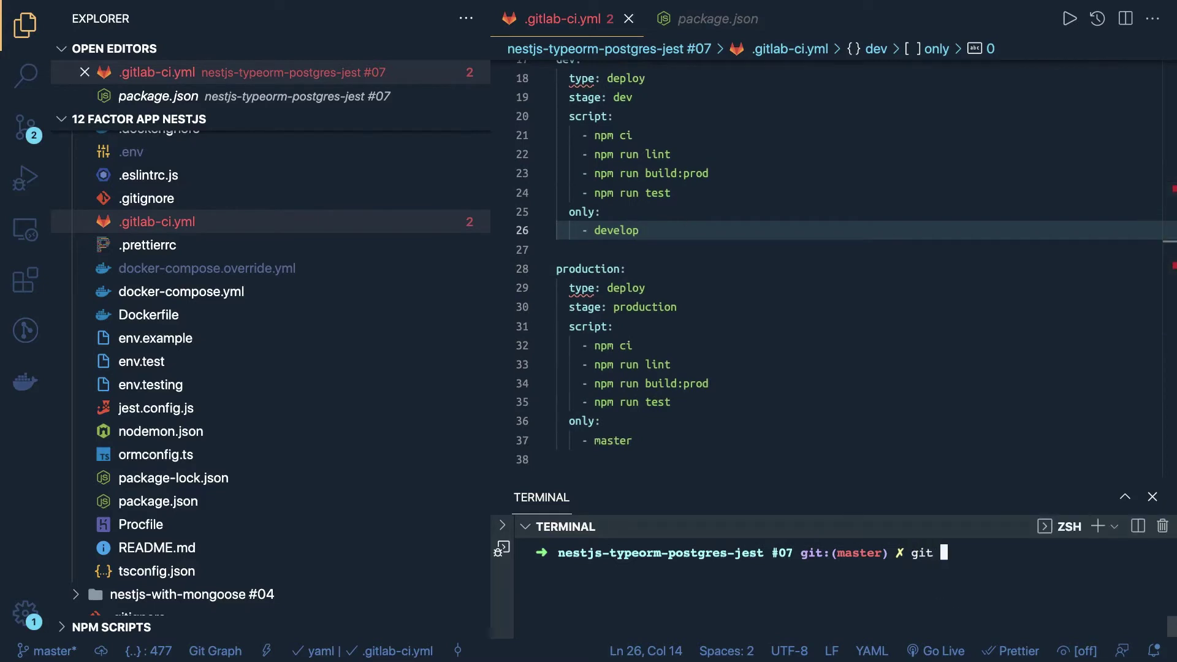
{"action": "type", "text": " checkout develop"}
{"action": "key", "text": "Return"}
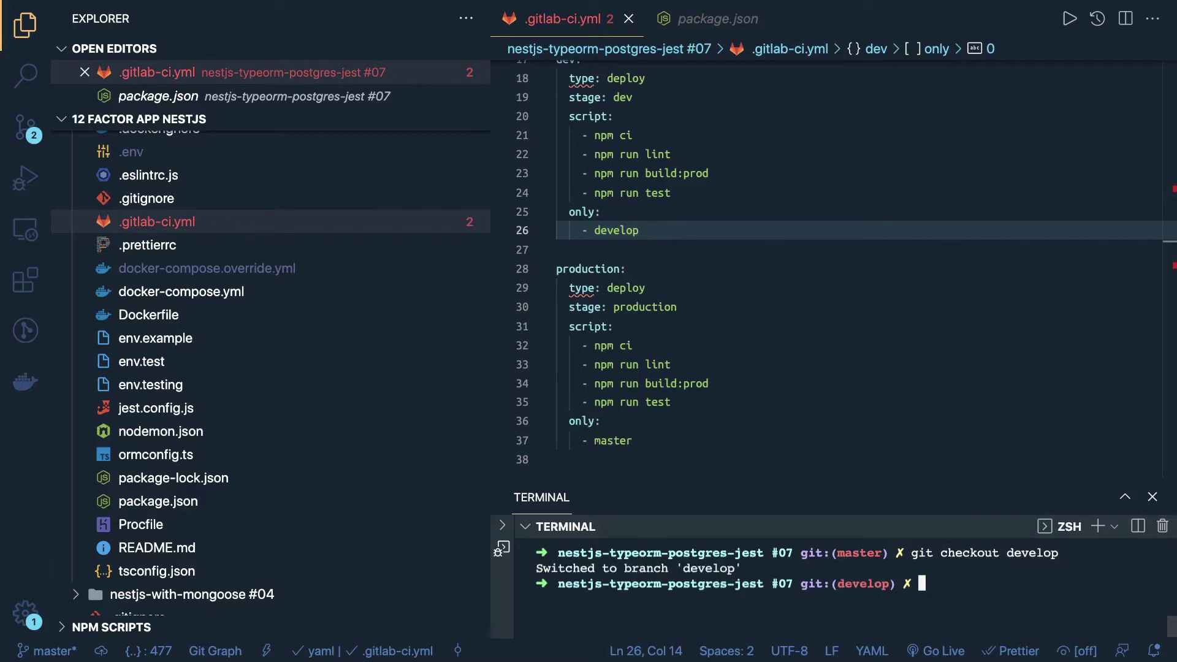
{"action": "key", "text": "Return"}
{"action": "key", "text": "Return"}
Stage all changes and commit them with the message "ci yml added for ci process".
{"action": "type", "text": "git ad"}
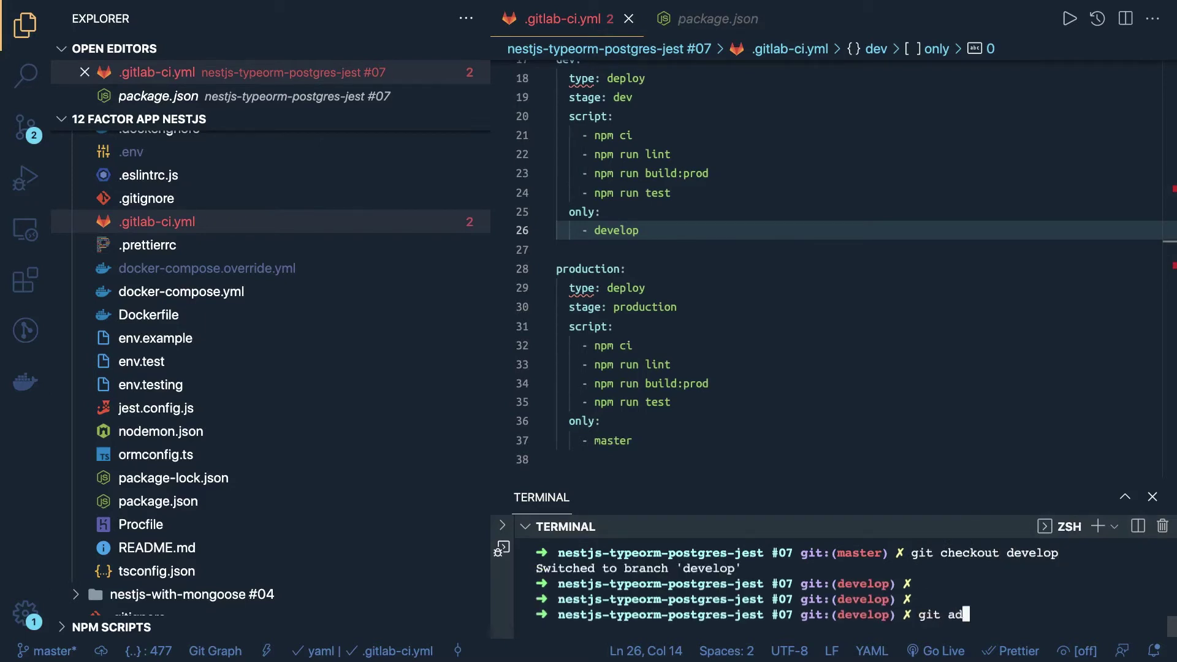
{"action": "type", "text": "d ."}
{"action": "key", "text": "Return"}
{"action": "type", "text": "git "}
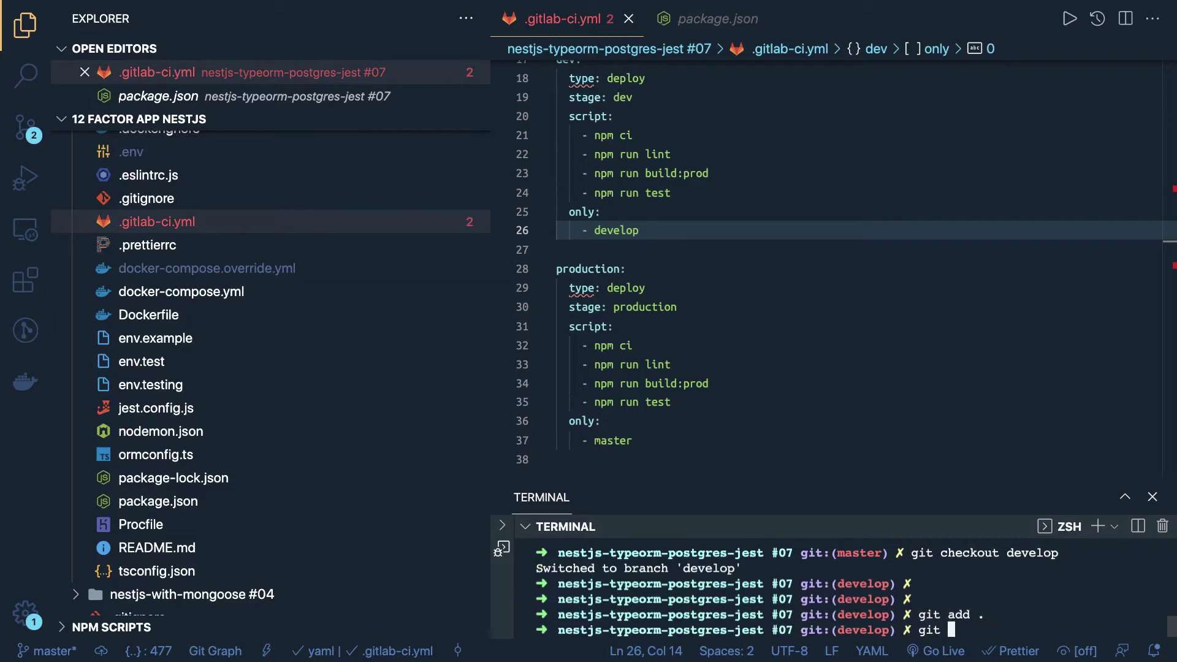
{"action": "type", "text": "commit -m \"ci "}
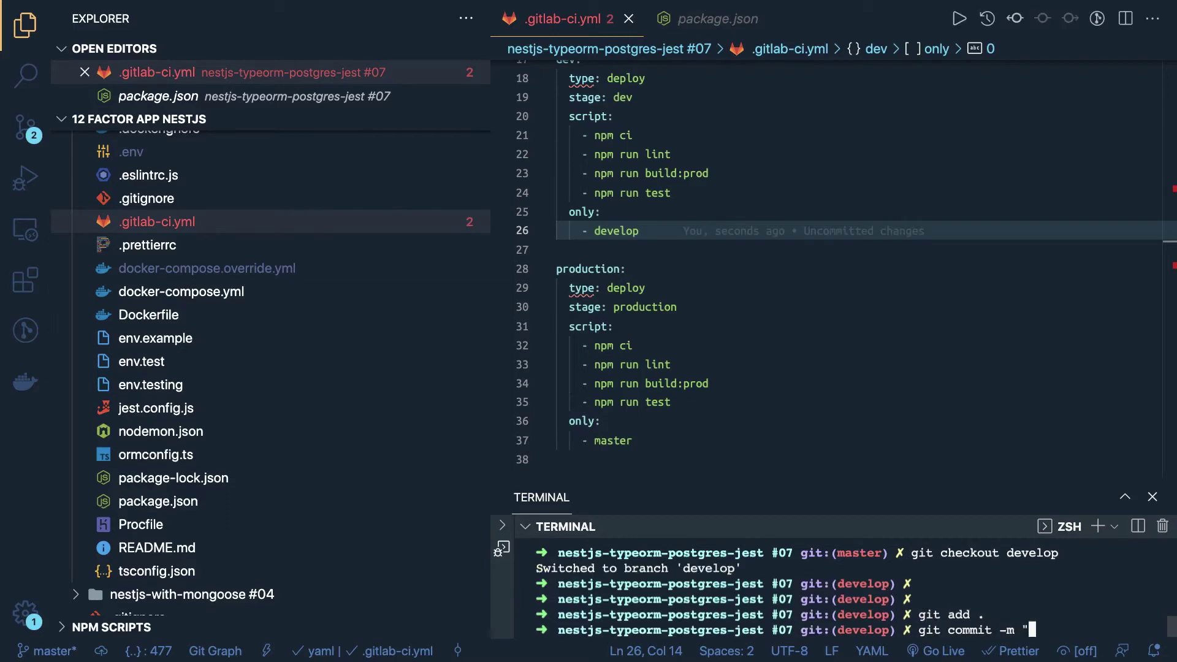
{"action": "type", "text": "yml added for"}
{"action": "type", "text": " ci process"}
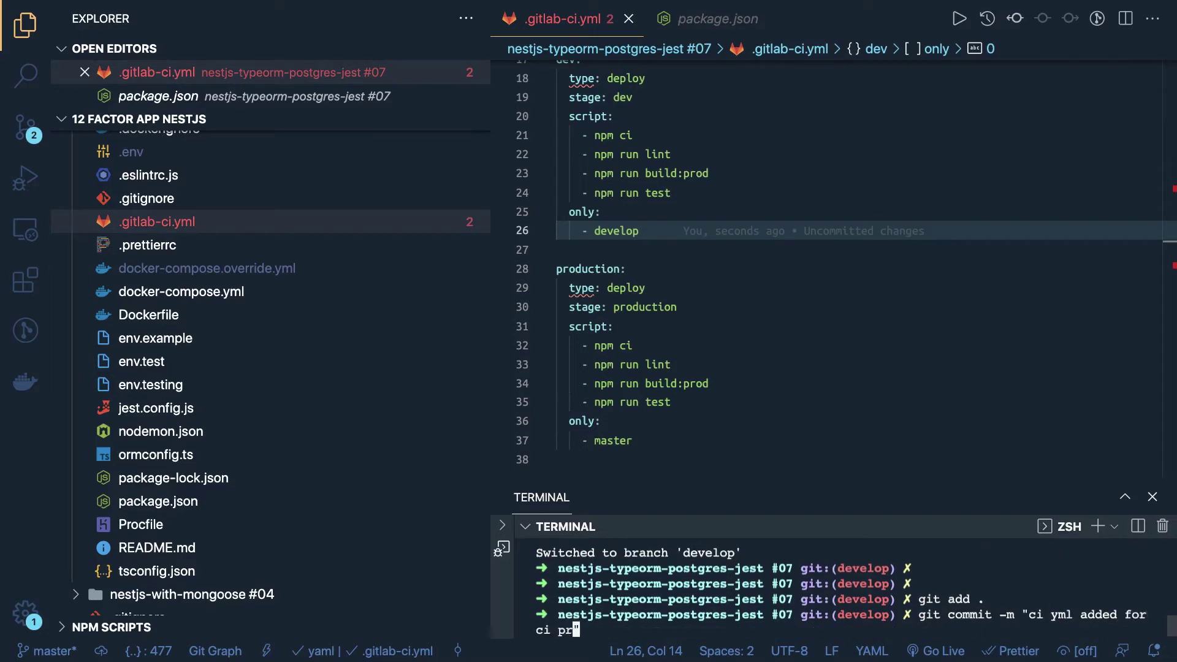
{"action": "key", "text": "Return"}
Push the develop branch to origin.
{"action": "type", "text": "git pus"}
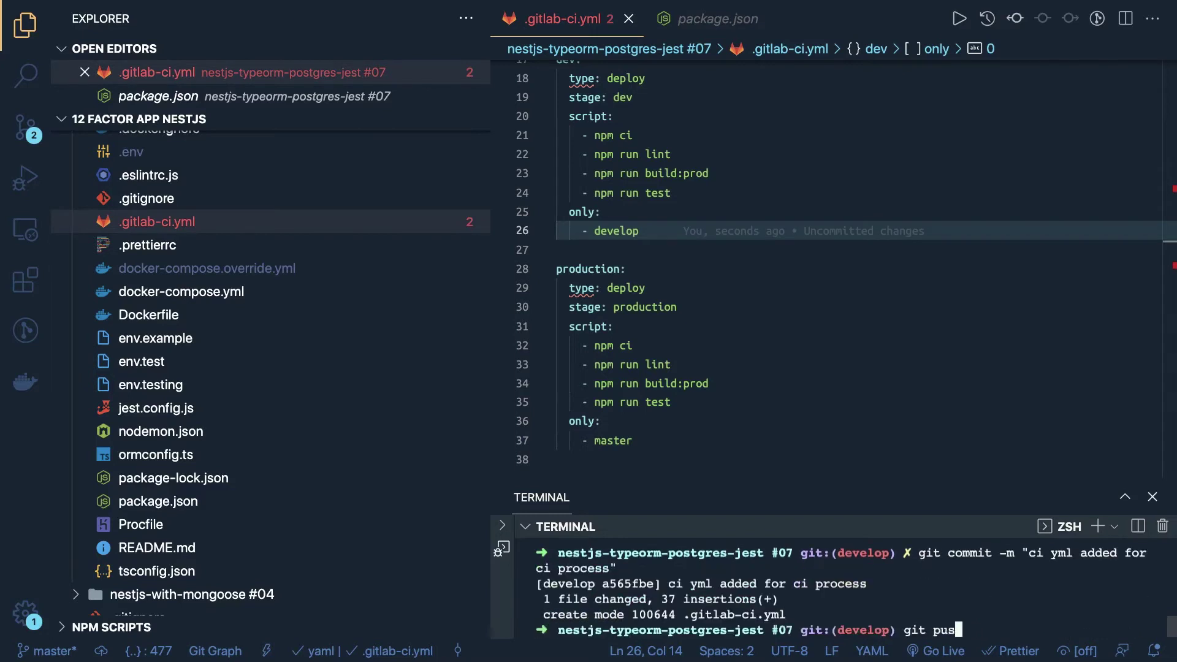
{"action": "type", "text": "h origin develop"}
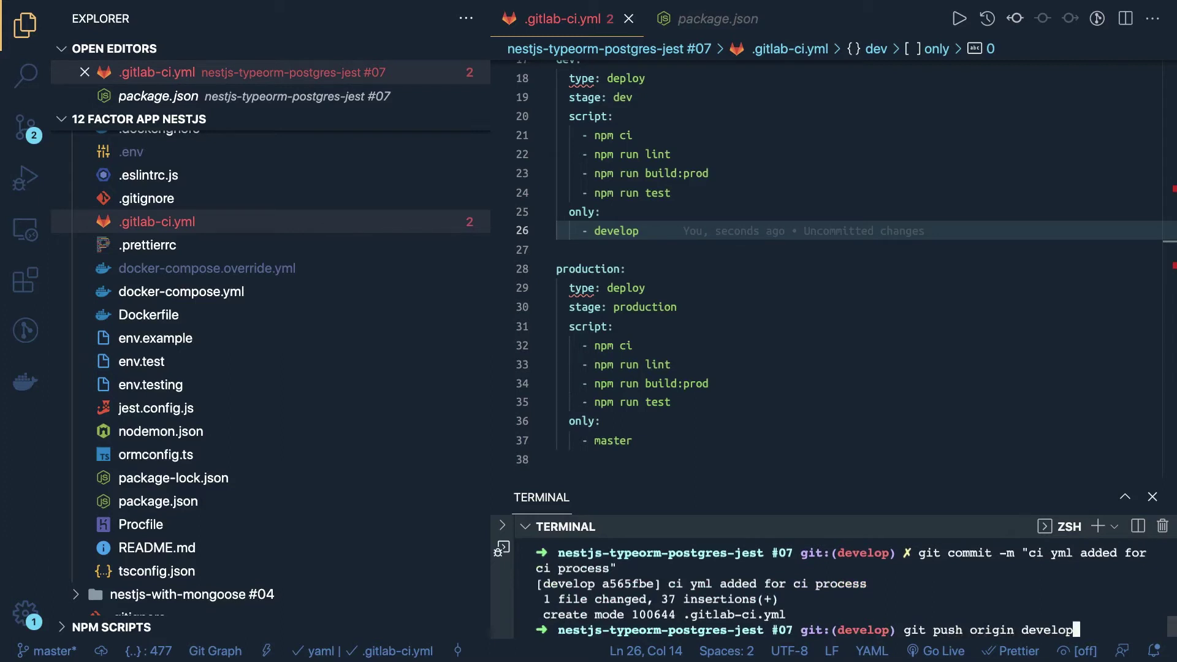
{"action": "key", "text": "Return"}
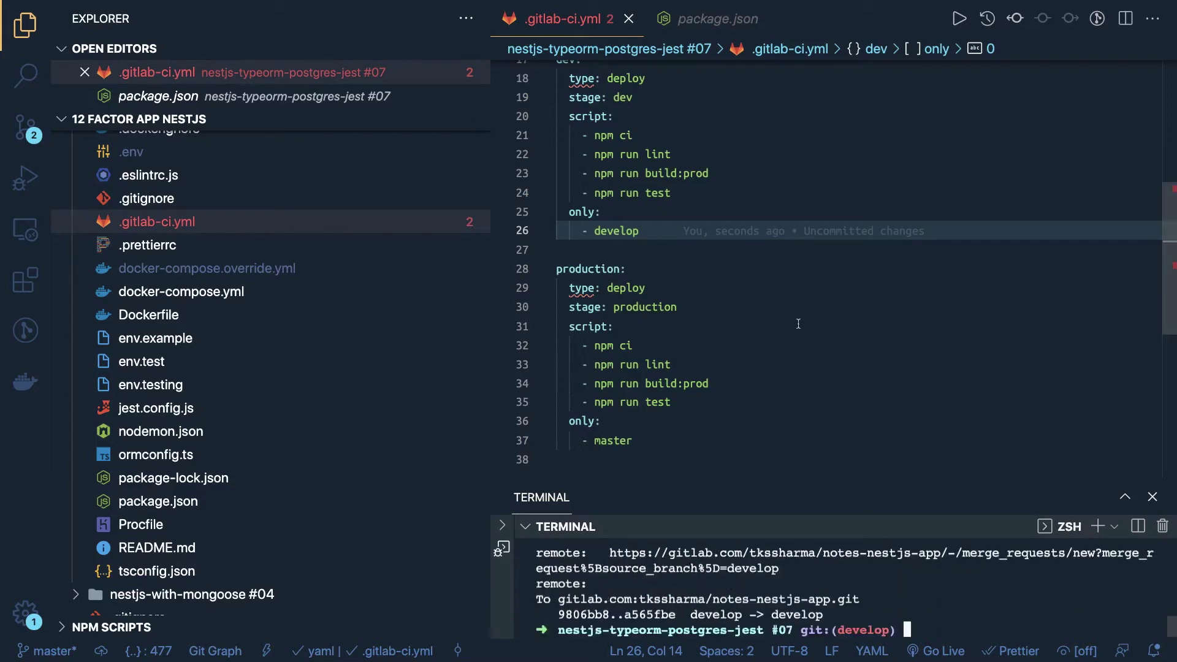
Switch to GitLab, open the running dev job of the develop pipeline, and examine the runner and Docker image in its log.
{"action": "scroll", "coordinate": [799, 323], "scroll_direction": "up", "scroll_amount": 6}
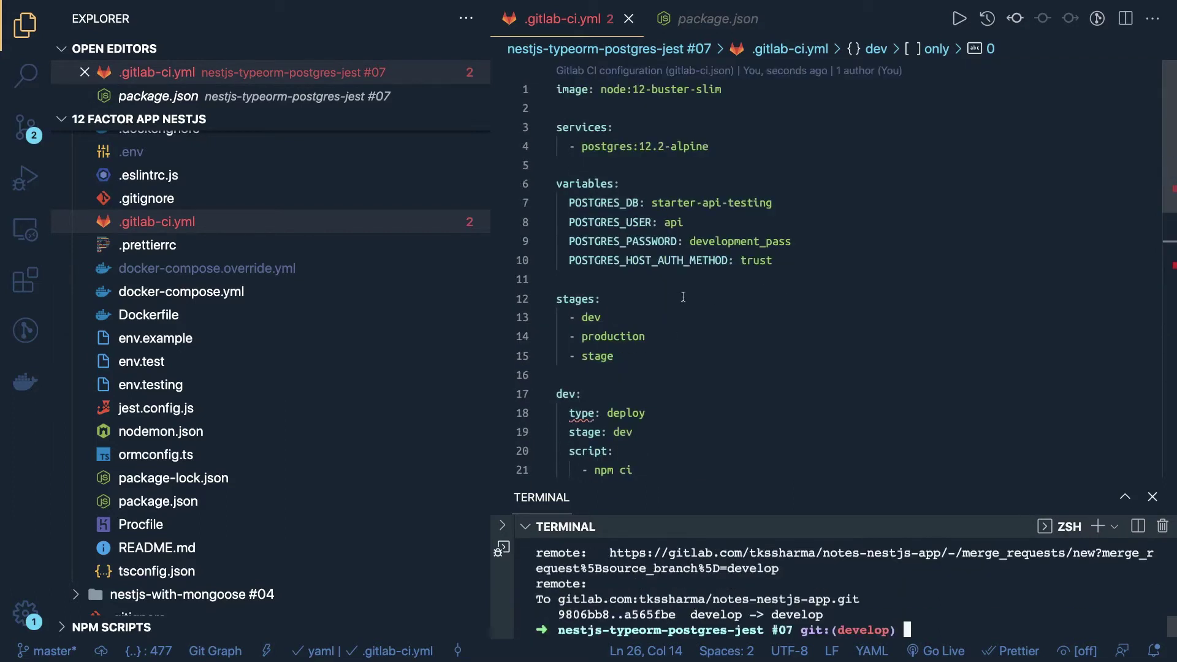
{"action": "key", "text": "ctrl+Right"}
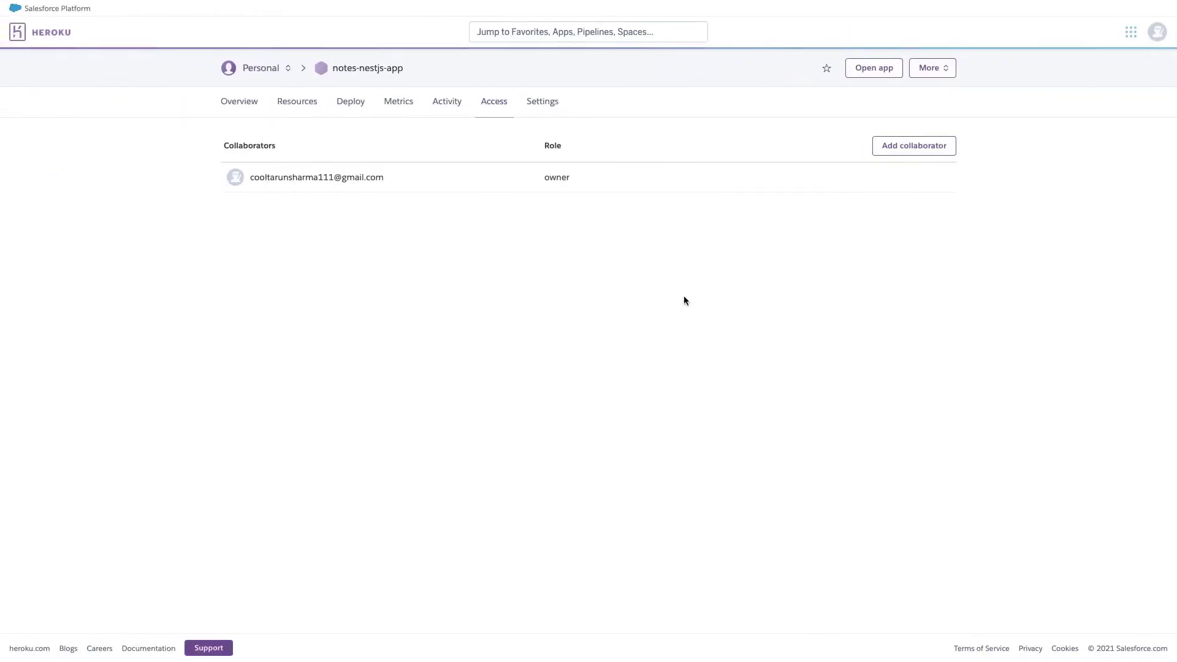
{"action": "key", "text": "ctrl+Right"}
{"action": "mouse_move", "coordinate": [92, 146]}
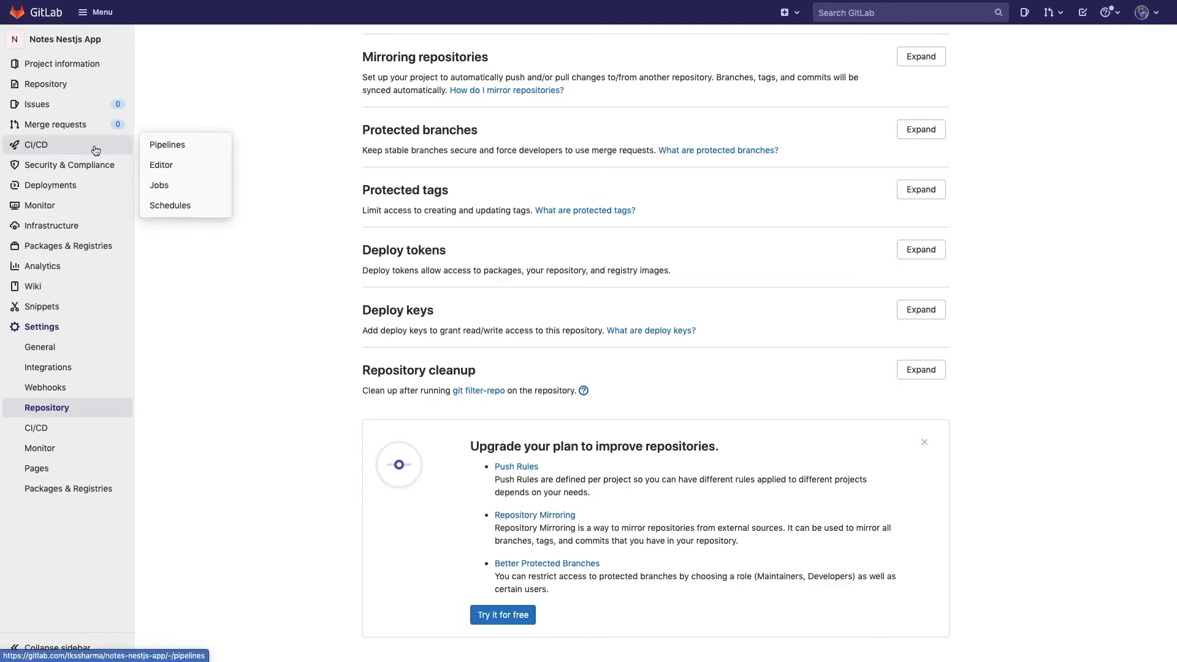
{"action": "left_click", "coordinate": [164, 147]}
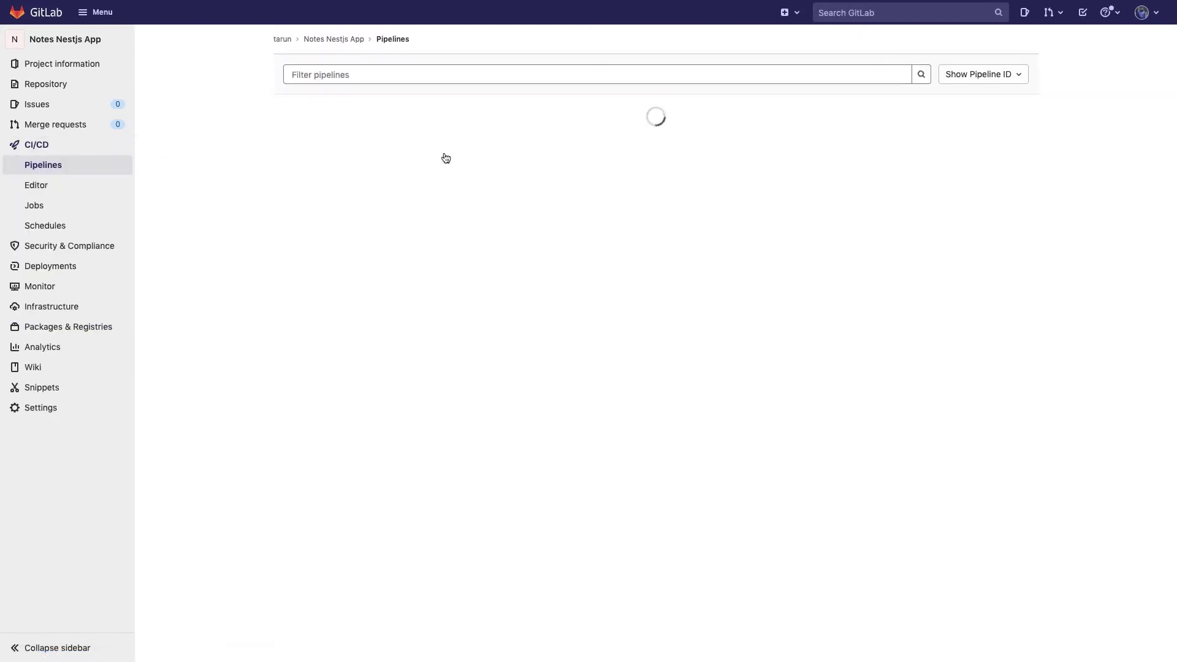
{"action": "left_click", "coordinate": [654, 179]}
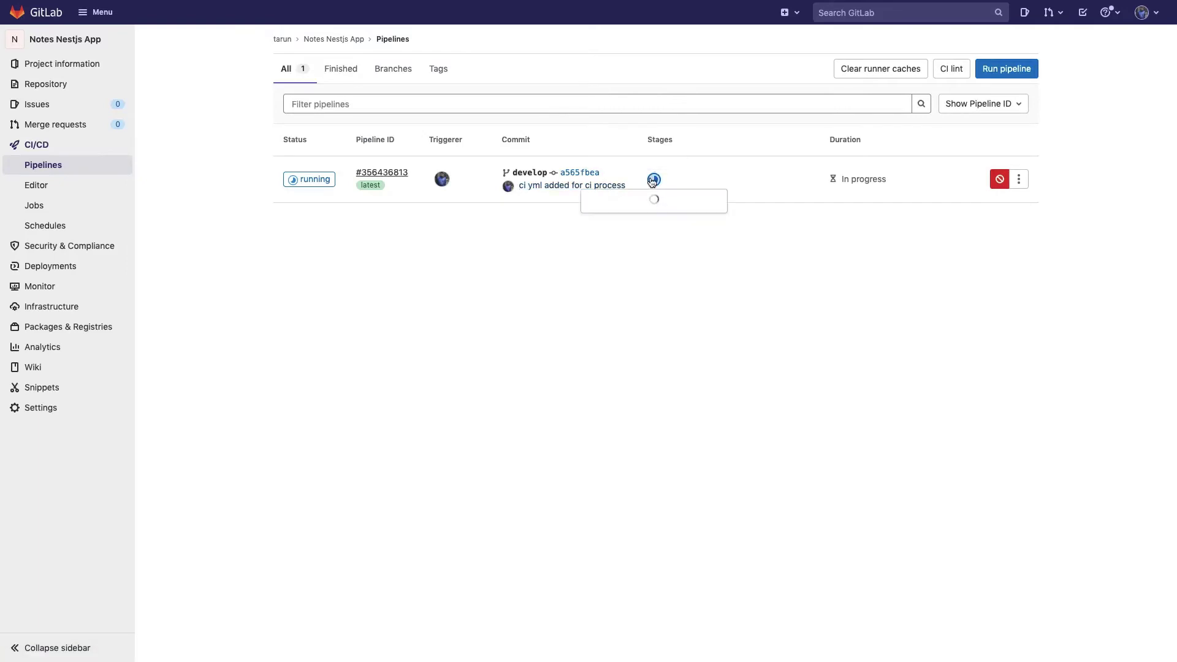
{"action": "left_click", "coordinate": [654, 206]}
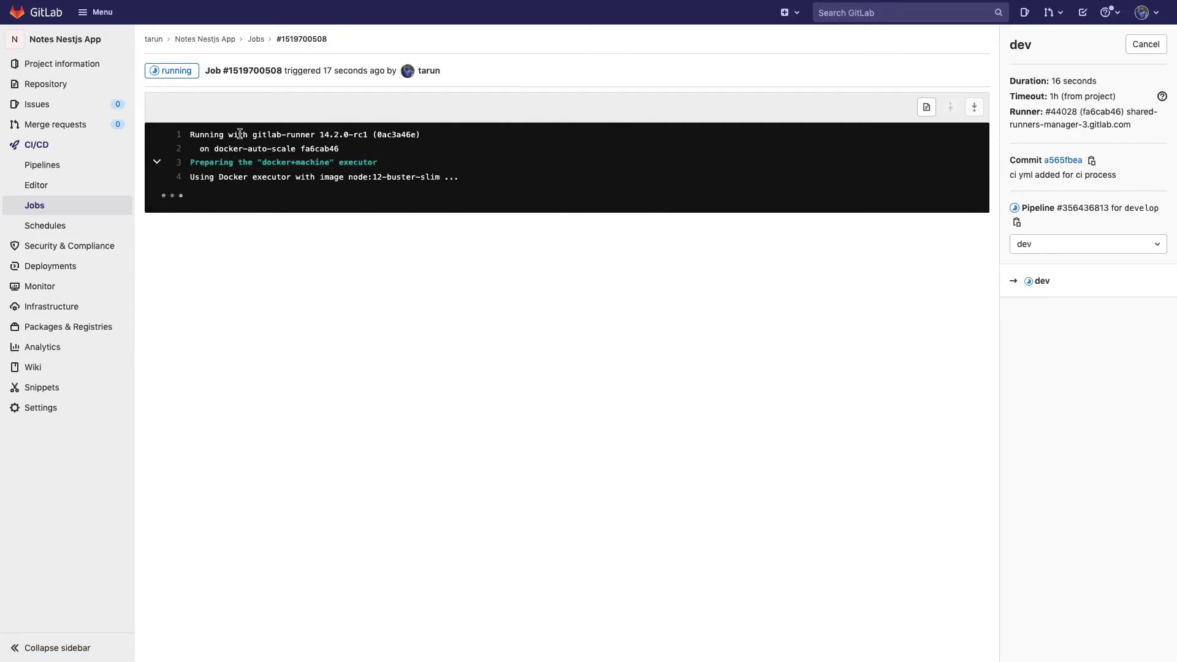
{"action": "left_click_drag", "start_coordinate": [238, 134], "coordinate": [386, 130]}
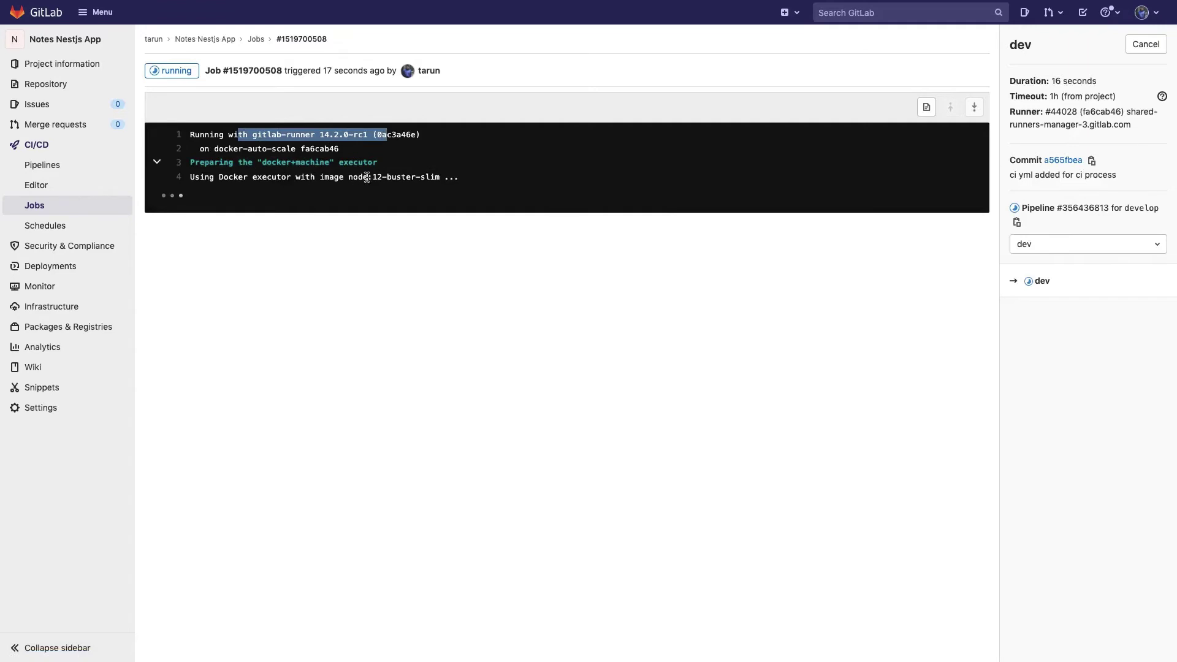
{"action": "left_click_drag", "start_coordinate": [348, 177], "coordinate": [438, 175]}
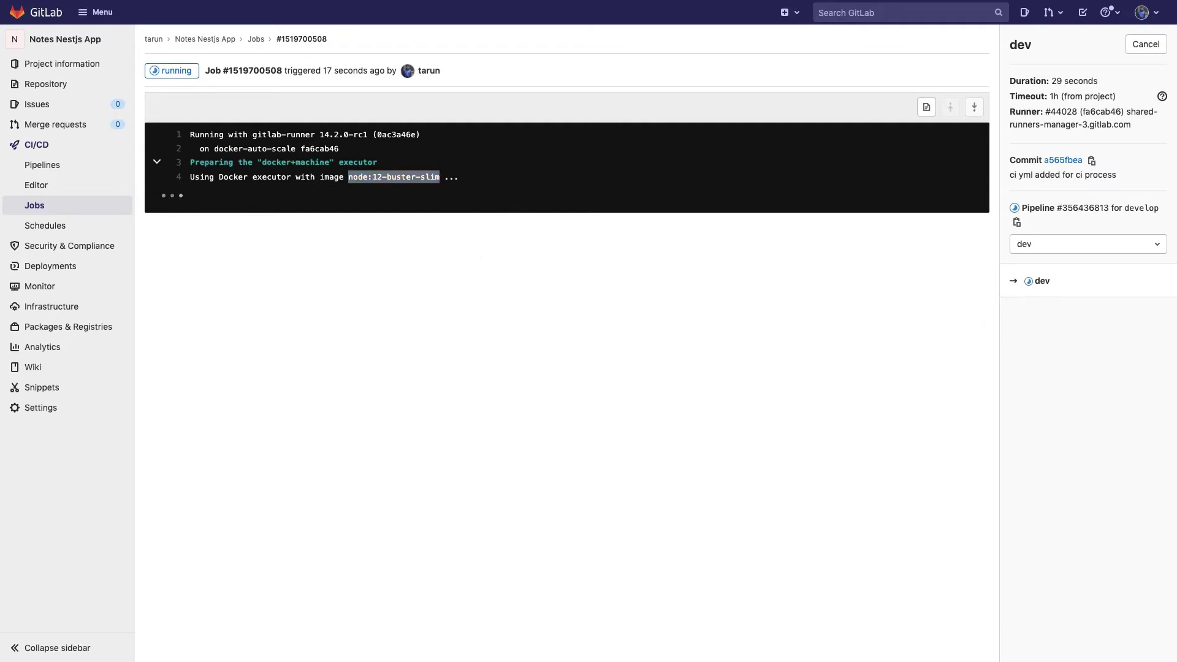
Open the failed dev job of the pipeline for commit a565fbea and examine the npm run lint output in its log.
{"action": "key", "text": "ctrl+Left"}
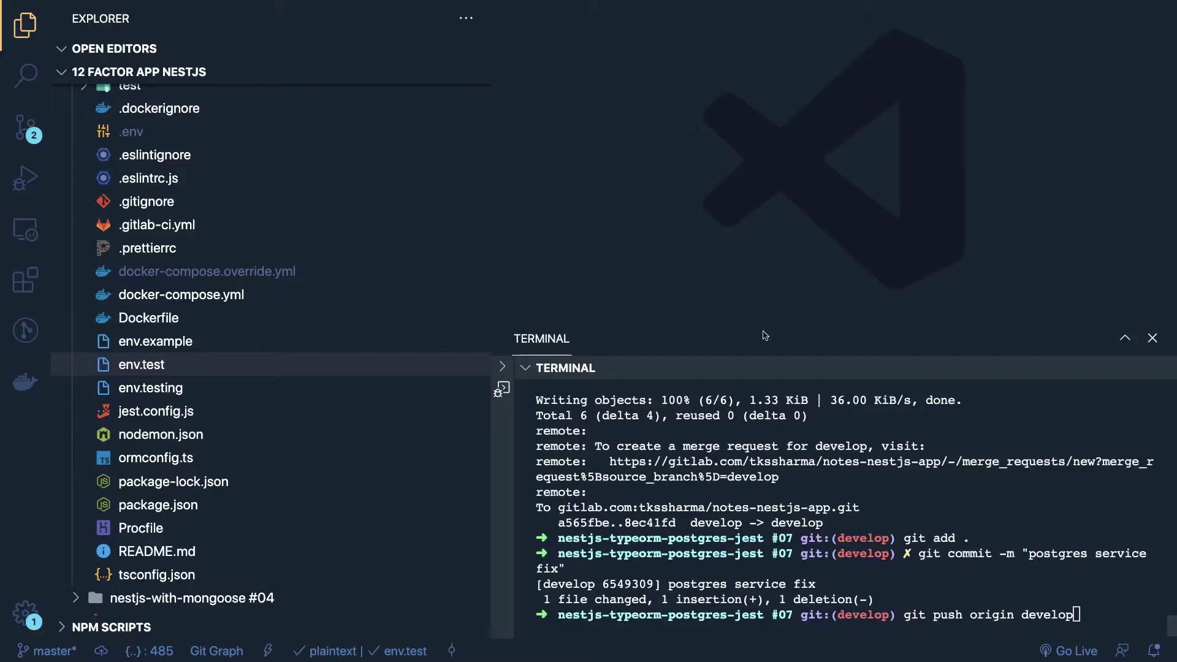
{"action": "key", "text": "ctrl+Left"}
{"action": "key", "text": "ctrl+Right"}
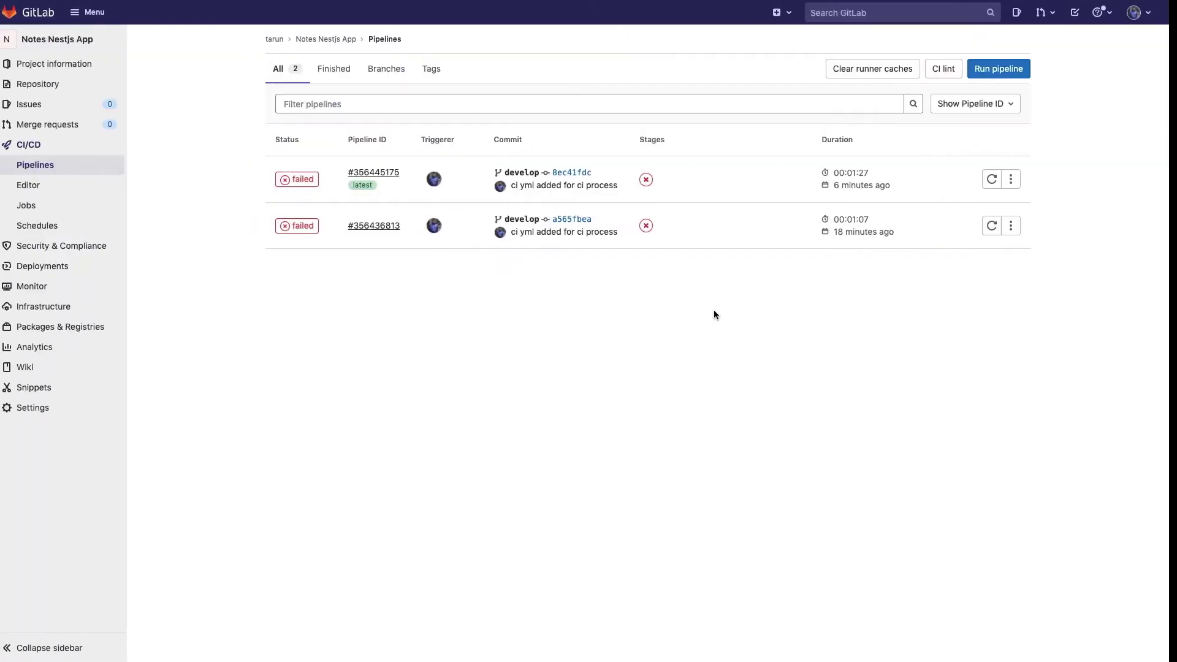
{"action": "left_click", "coordinate": [654, 225]}
{"action": "left_click", "coordinate": [648, 252]}
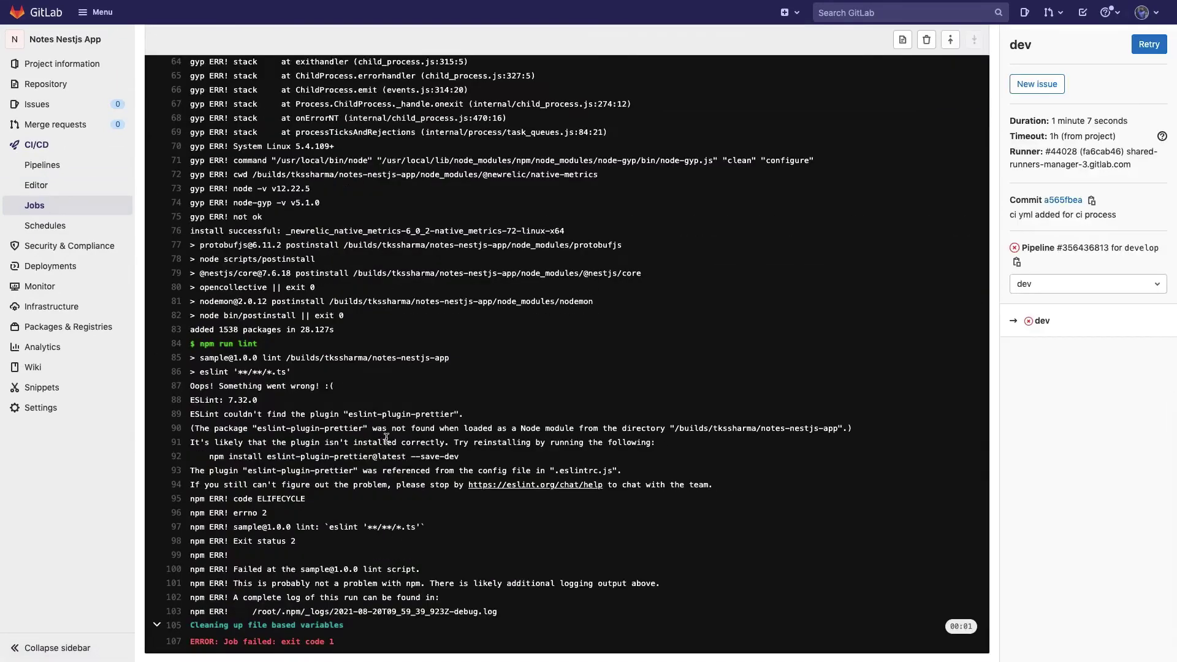
{"action": "left_click_drag", "start_coordinate": [393, 501], "coordinate": [159, 374]}
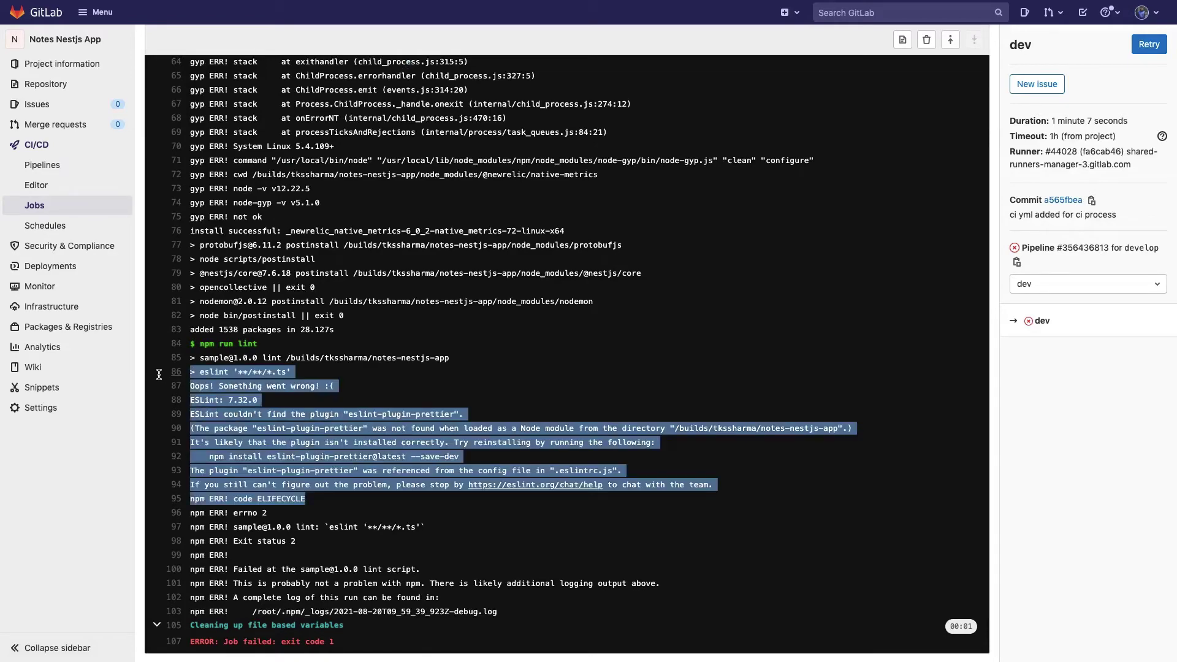
{"action": "scroll", "coordinate": [374, 311], "scroll_direction": "up", "scroll_amount": 15}
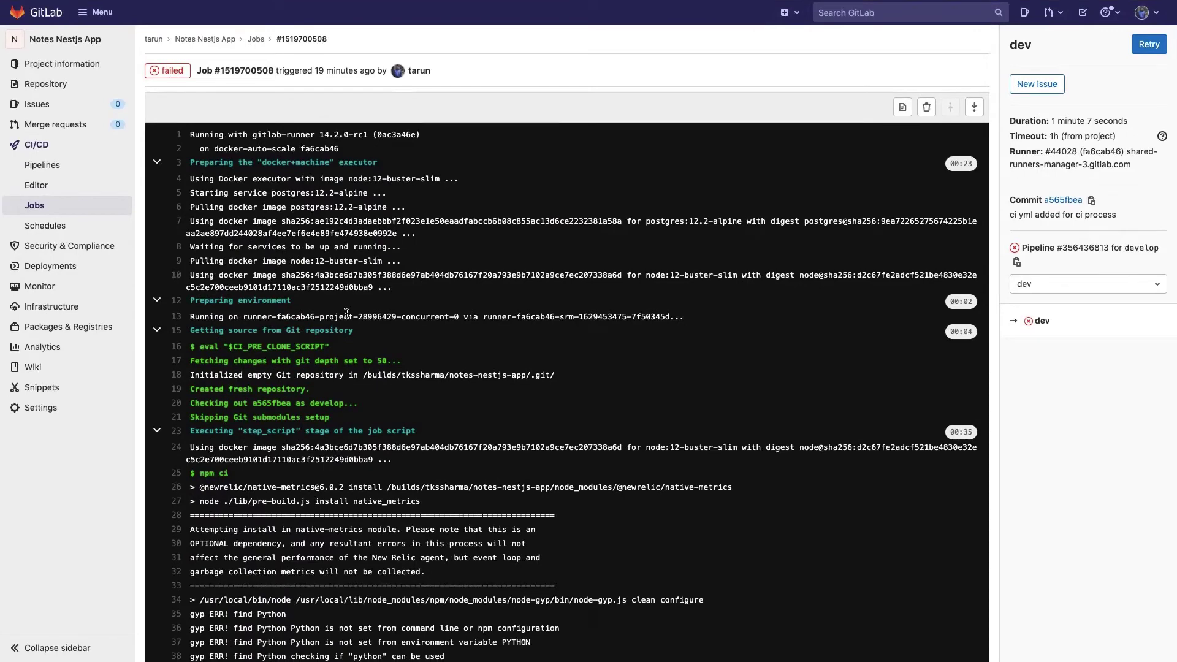
Return to the project's pipelines list and, in the VS Code terminal, push the postgres service fix commit to origin develop.
{"action": "left_click", "coordinate": [43, 165]}
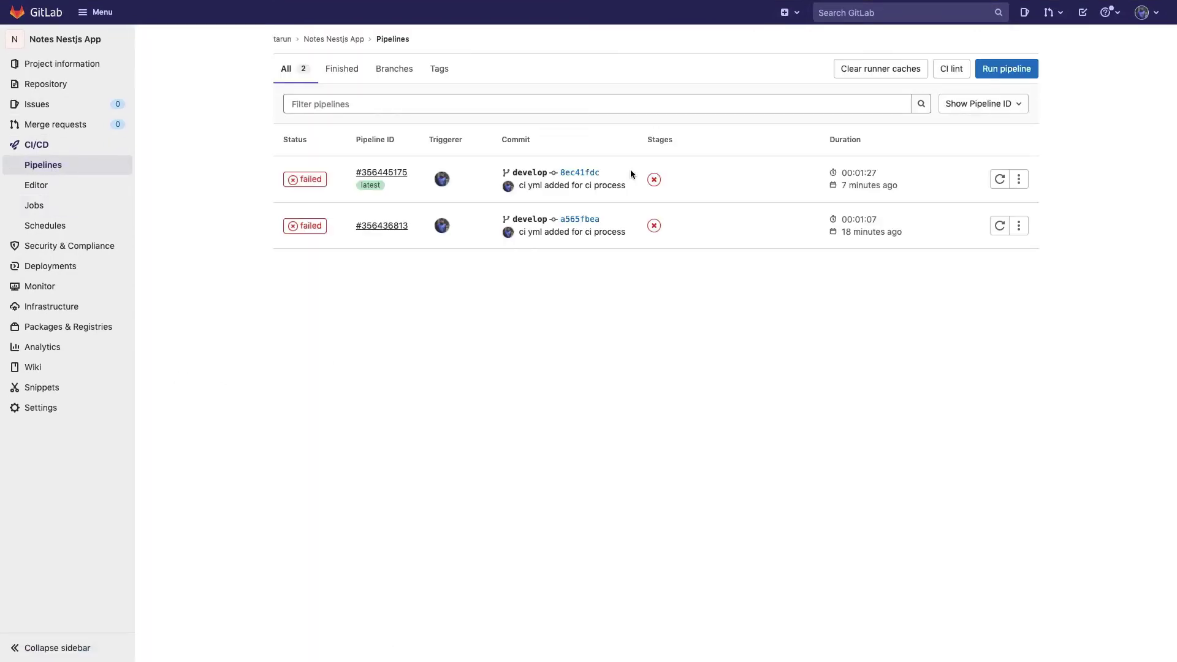
{"action": "left_click", "coordinate": [654, 179]}
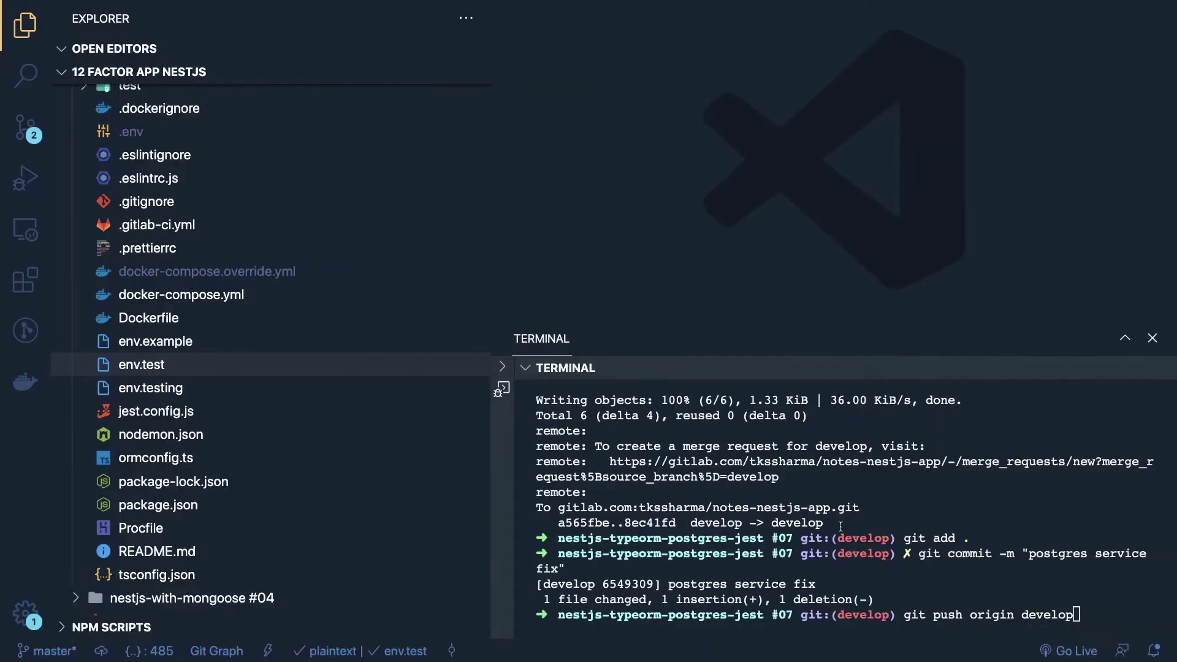
{"action": "key", "text": "Return"}
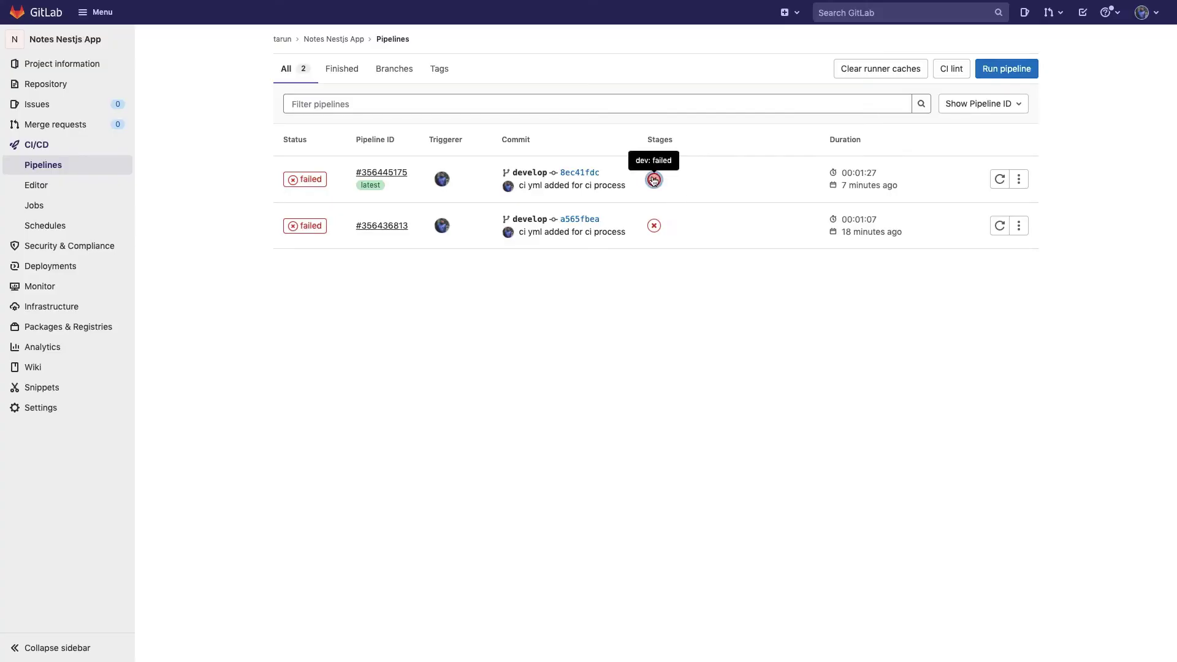
In GitLab, open the failed dev job of the pipeline for commit 8ec41fdc and review its lint and build output.
{"action": "left_click", "coordinate": [654, 179]}
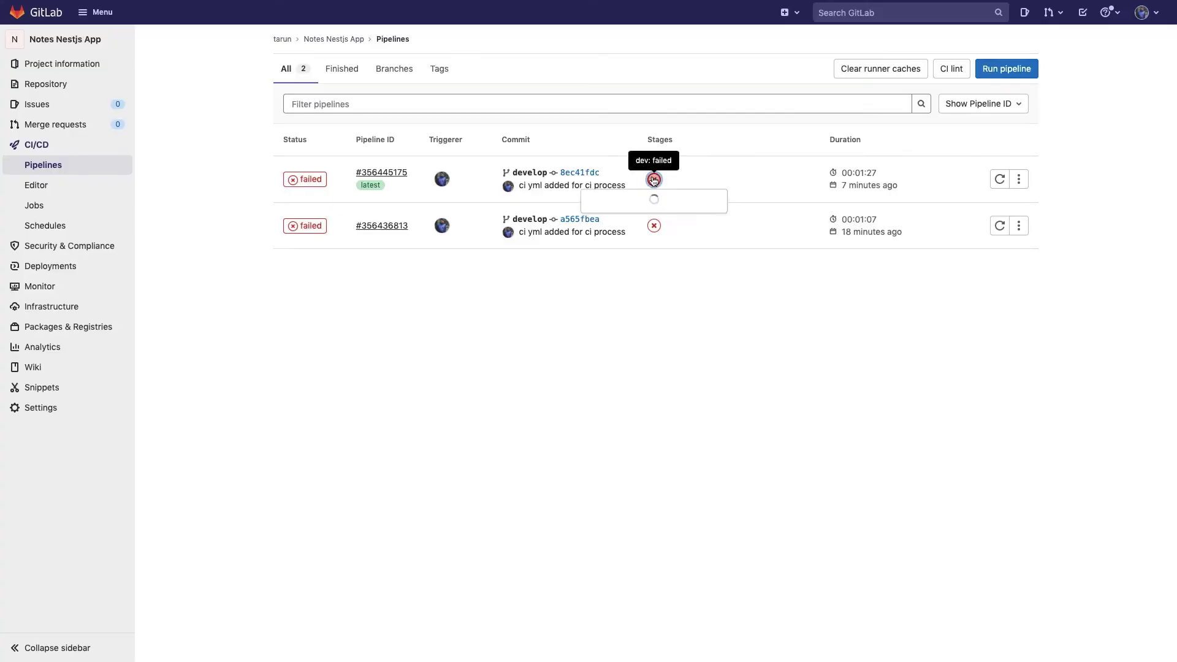
{"action": "left_click", "coordinate": [650, 203]}
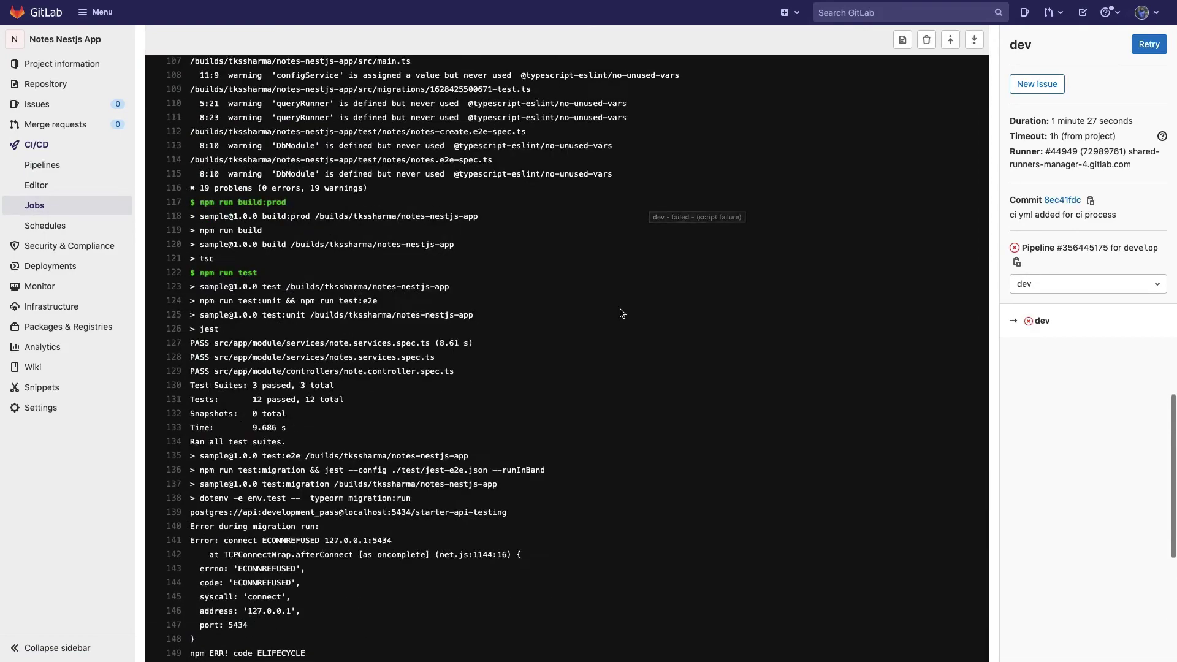
{"action": "scroll", "coordinate": [622, 313], "scroll_direction": "up", "scroll_amount": 8}
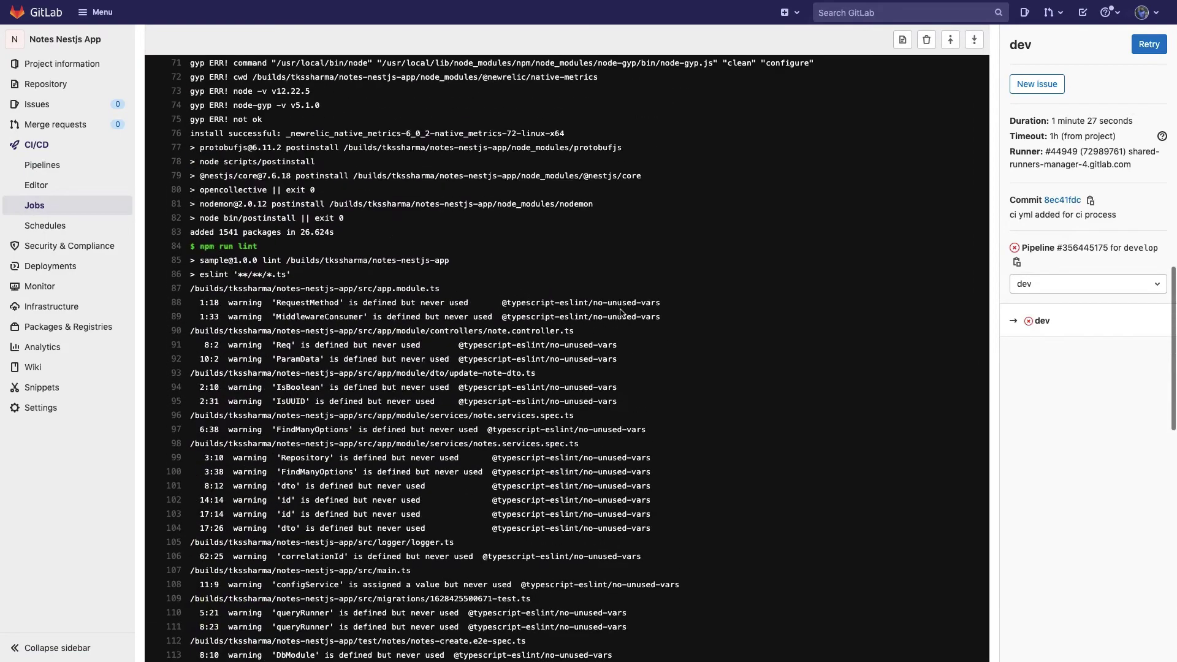
{"action": "scroll", "coordinate": [621, 313], "scroll_direction": "up", "scroll_amount": 3}
{"action": "scroll", "coordinate": [622, 313], "scroll_direction": "down", "scroll_amount": 10}
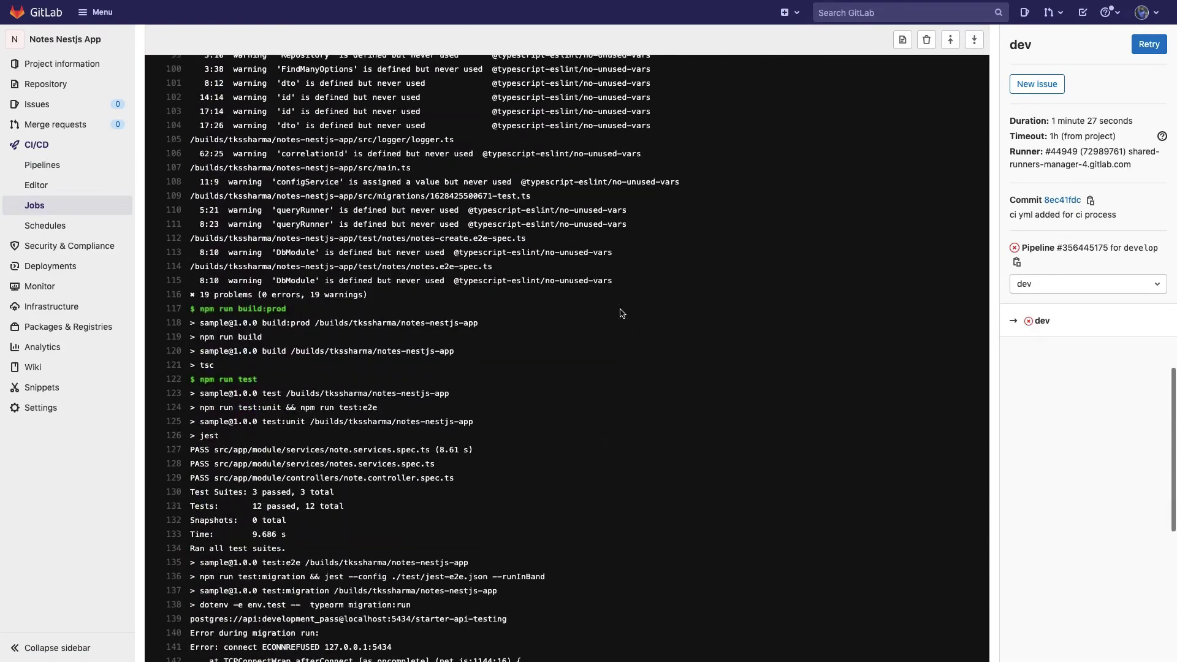
{"action": "scroll", "coordinate": [251, 362], "scroll_direction": "down", "scroll_amount": 2}
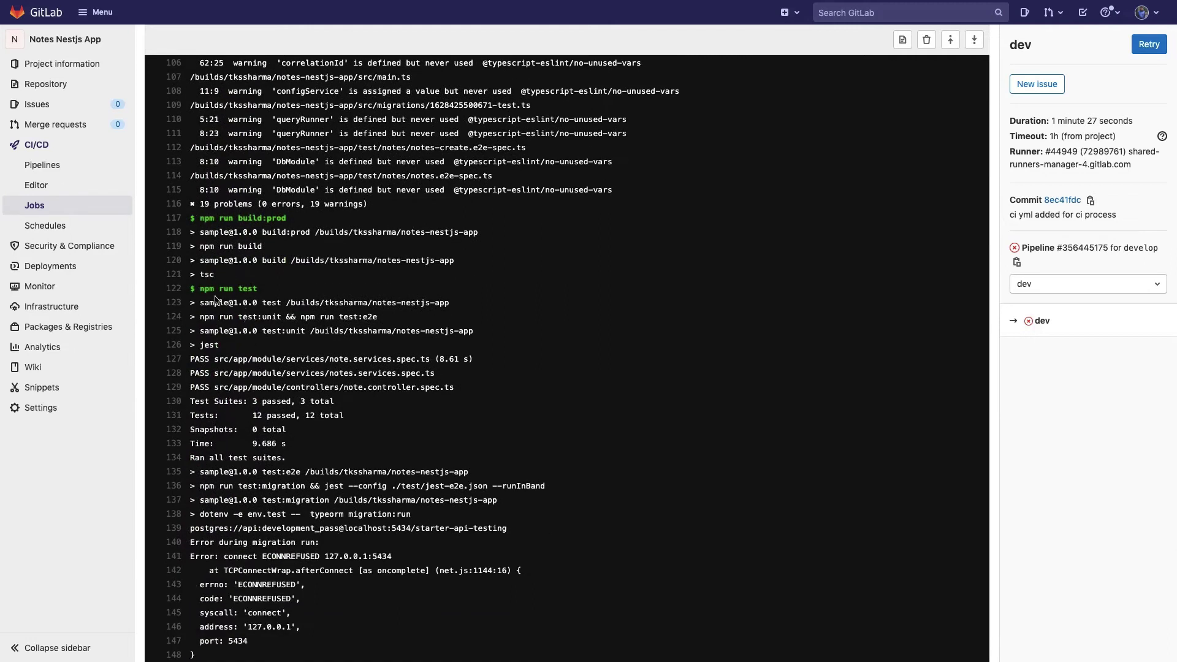
Examine the npm run test section of the job log: the unit test results, test:migration command and migration error details.
{"action": "left_click_drag", "start_coordinate": [200, 303], "coordinate": [447, 302]}
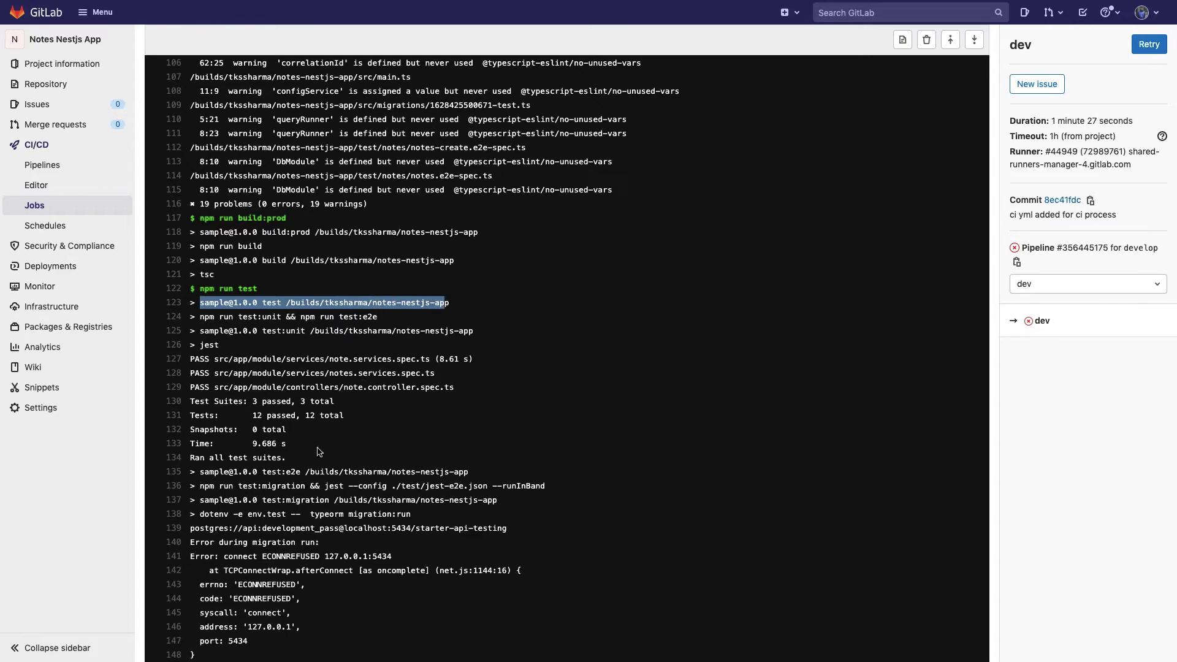
{"action": "left_click_drag", "start_coordinate": [321, 449], "coordinate": [186, 346]}
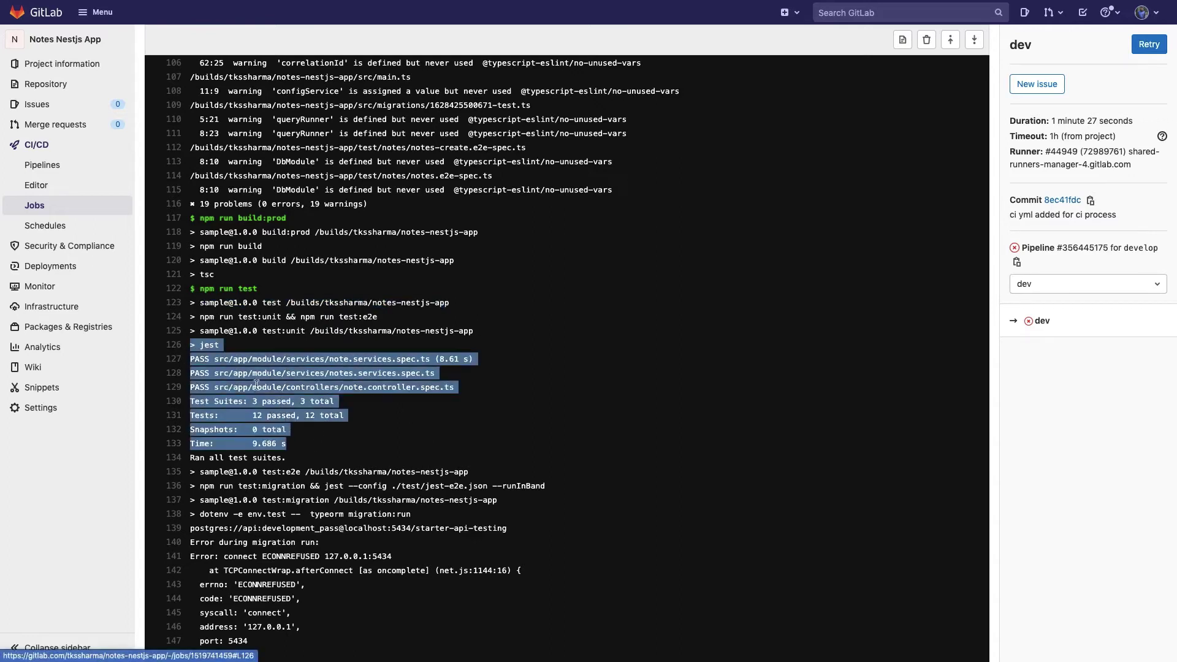
{"action": "scroll", "coordinate": [264, 397], "scroll_direction": "down", "scroll_amount": 2}
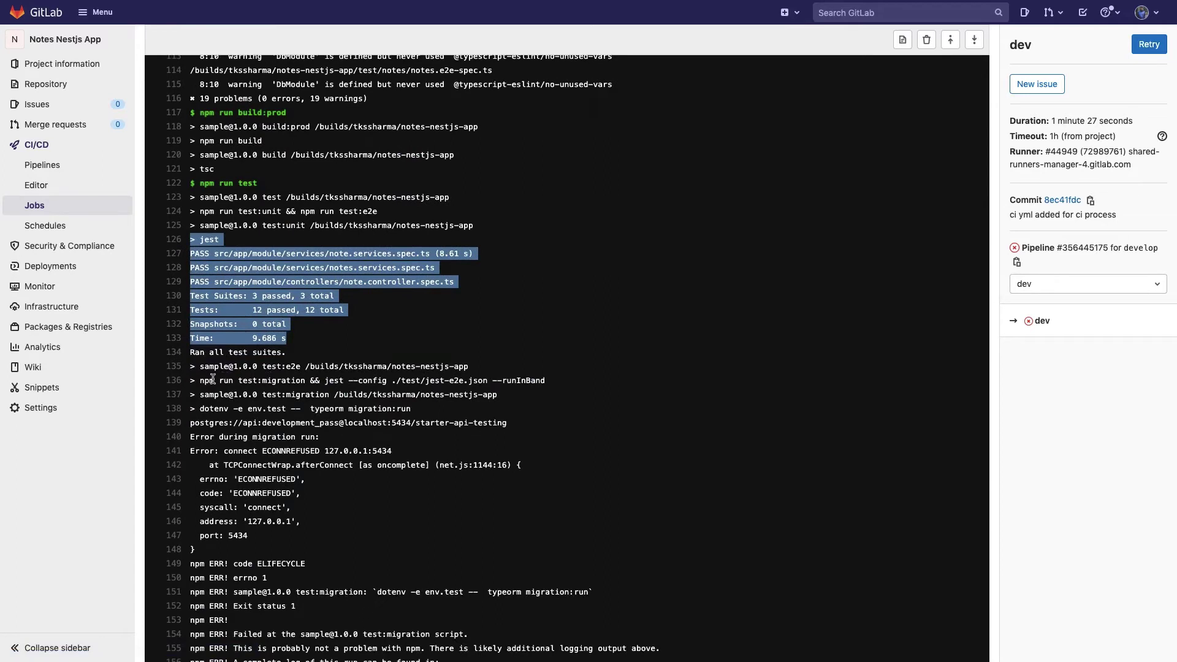
{"action": "left_click_drag", "start_coordinate": [200, 381], "coordinate": [548, 380]}
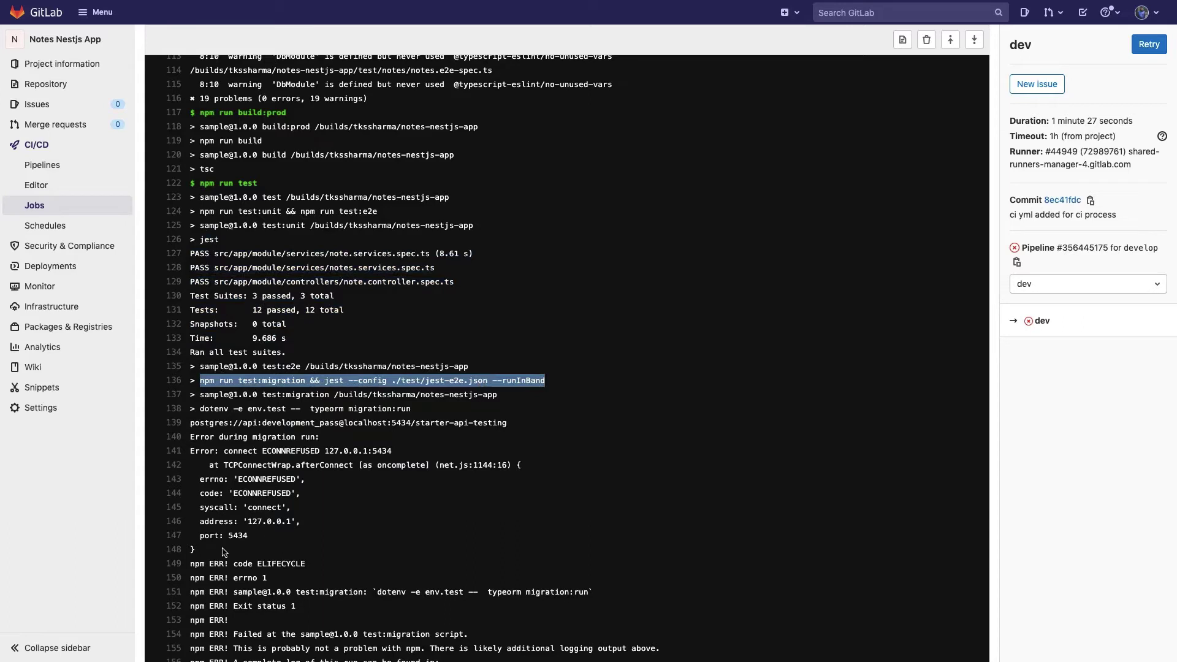
{"action": "left_click_drag", "start_coordinate": [225, 551], "coordinate": [177, 444]}
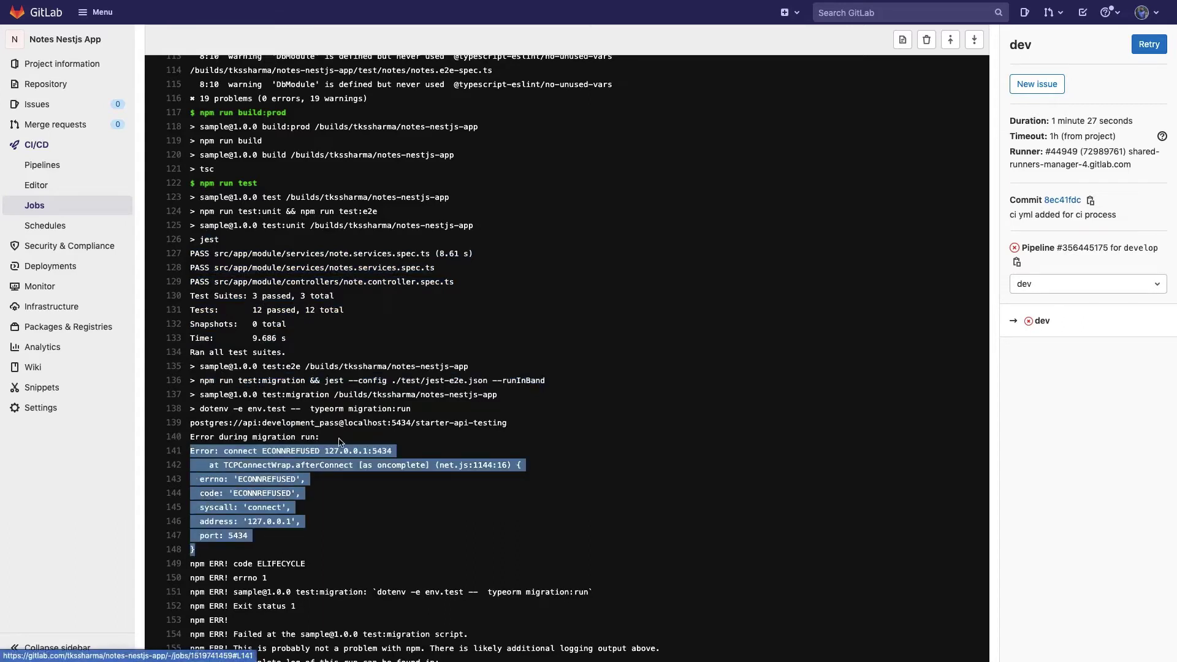
Examine the refused address in the migration error, check the push in the VS Code terminal, and return to the project's pipelines list.
{"action": "left_click", "coordinate": [359, 452]}
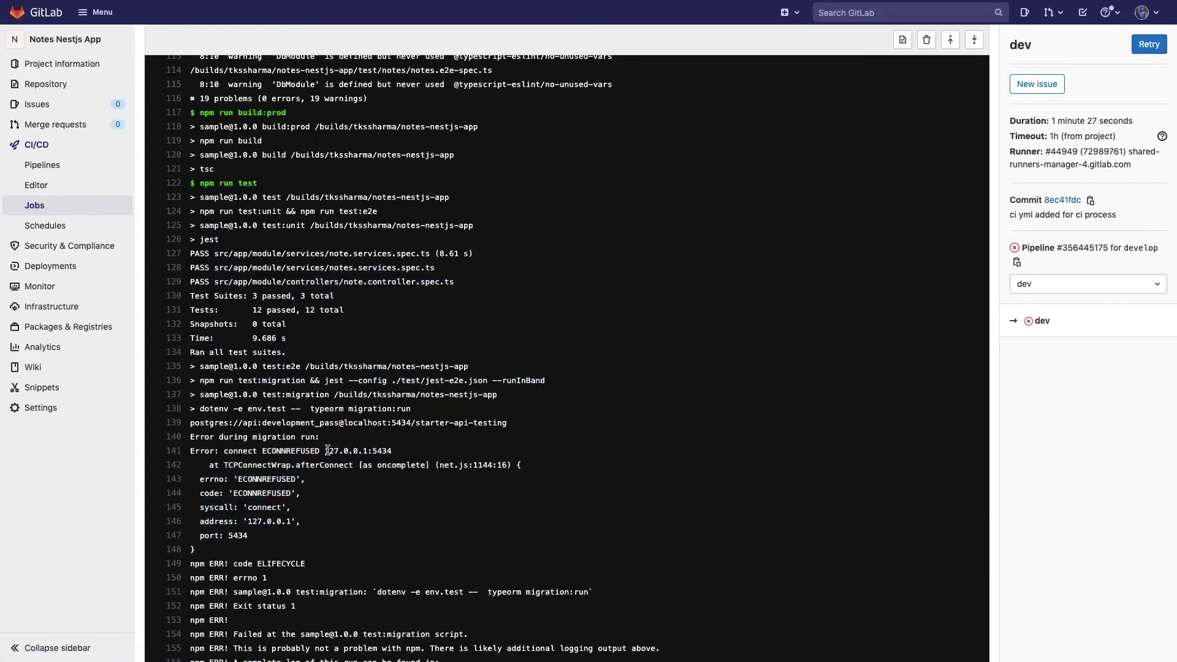
{"action": "left_click_drag", "start_coordinate": [325, 451], "coordinate": [367, 451]}
{"action": "key", "text": "ctrl+Right"}
{"action": "key", "text": "ctrl+Right"}
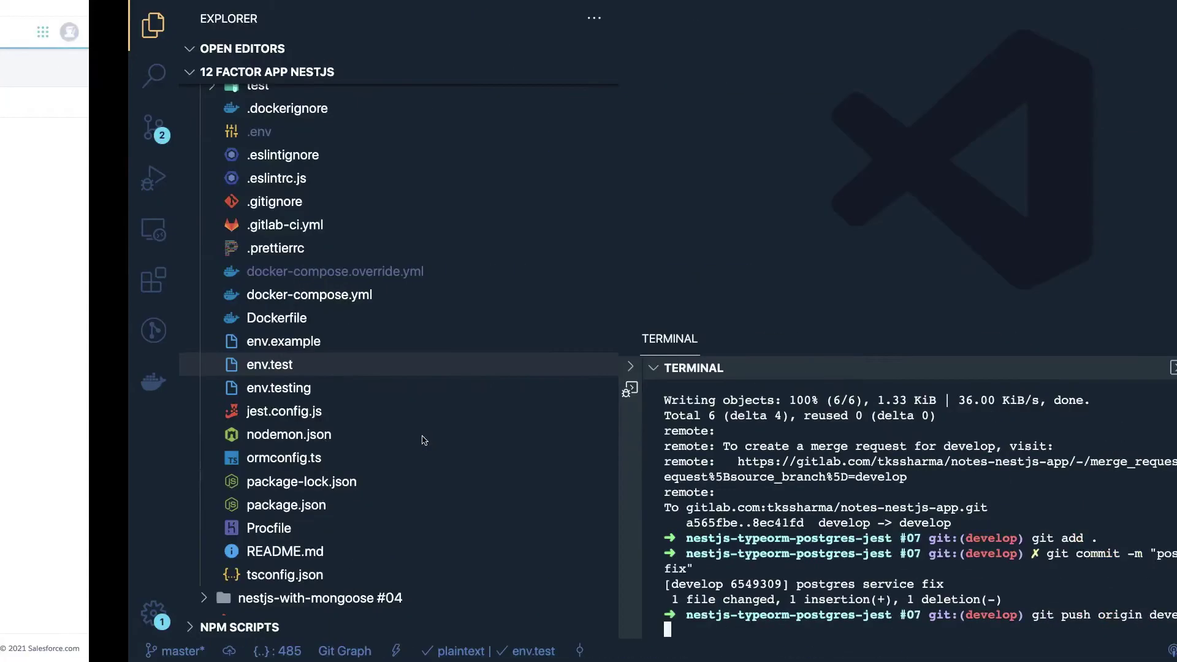
{"action": "key", "text": "ctrl+Left"}
{"action": "key", "text": "ctrl+Left"}
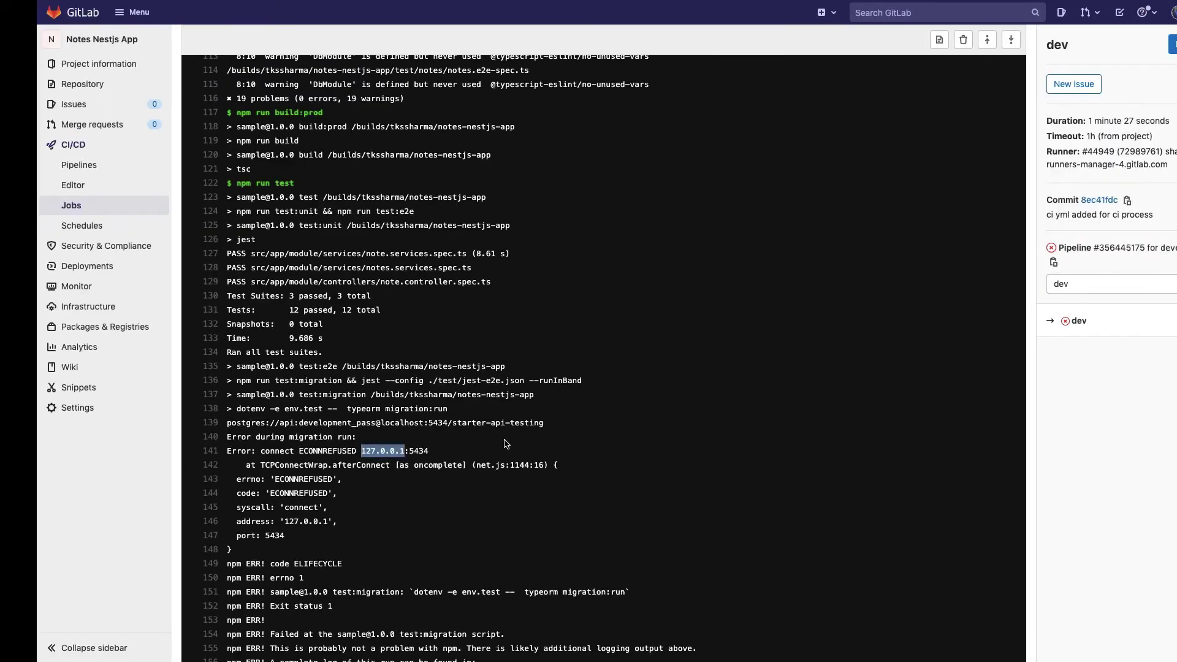
{"action": "left_click", "coordinate": [44, 166]}
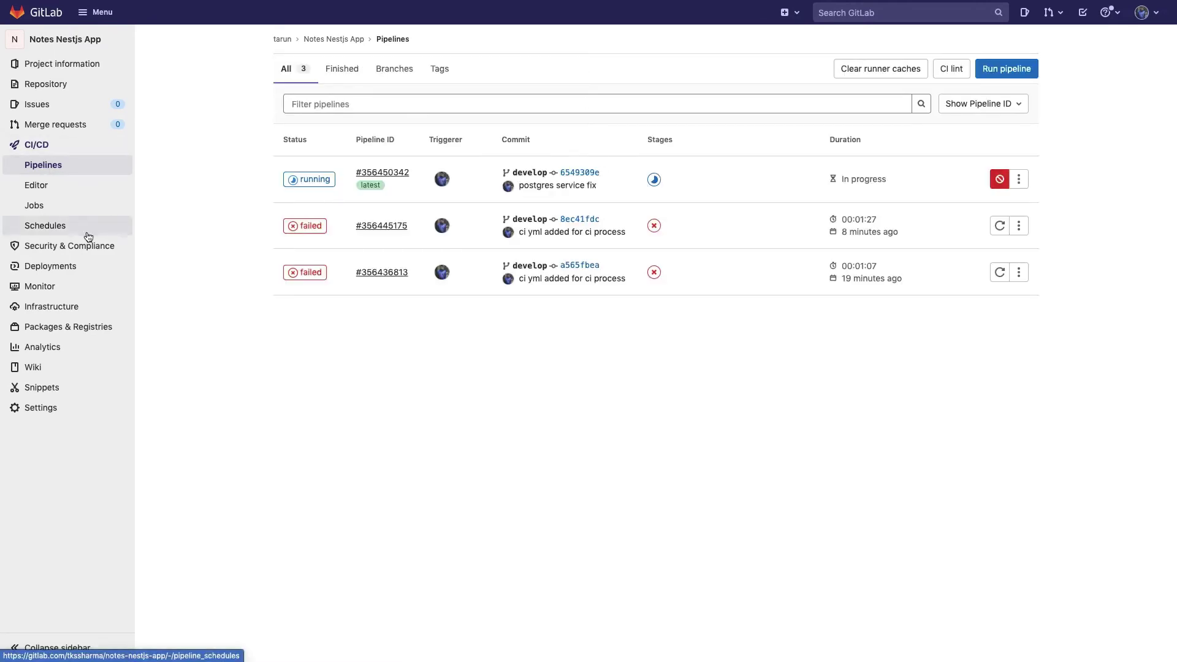
Open the project's general settings and move on to its CI/CD settings page.
{"action": "mouse_move", "coordinate": [53, 410]}
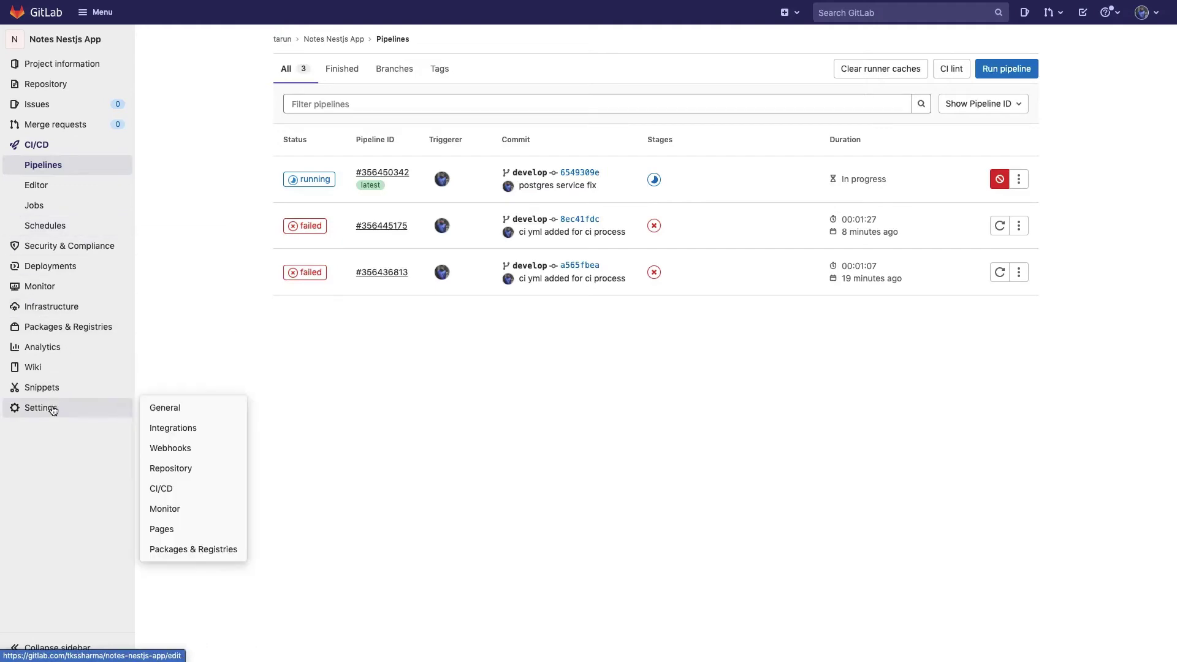
{"action": "left_click", "coordinate": [164, 406]}
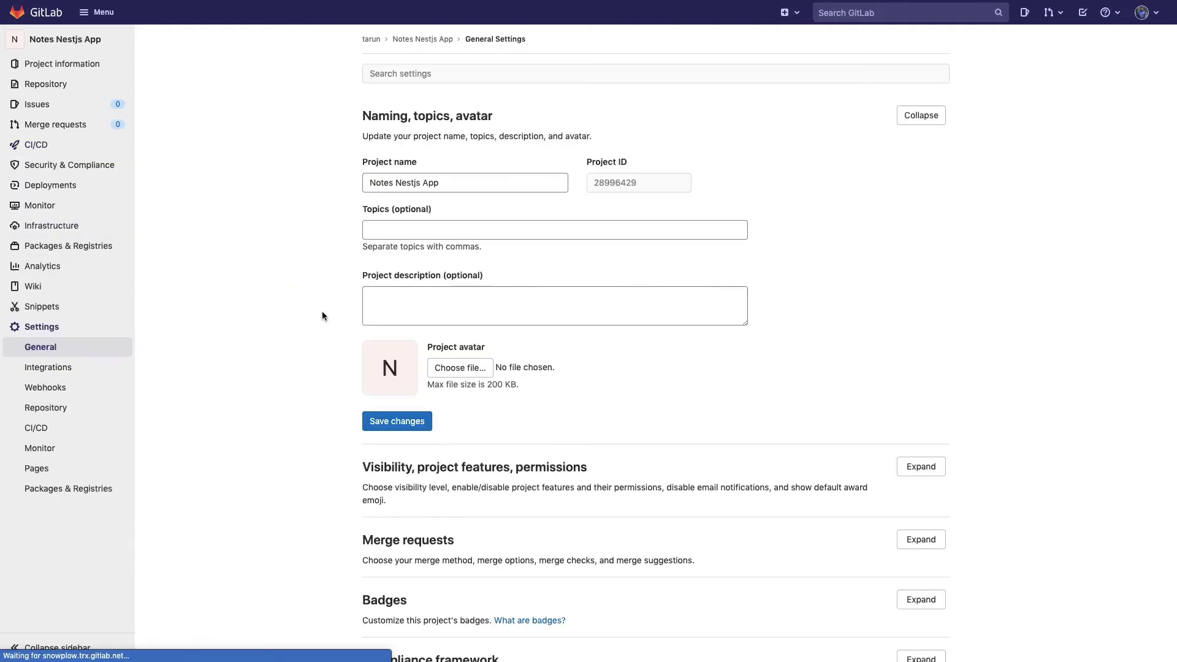
{"action": "scroll", "coordinate": [322, 316], "scroll_direction": "down", "scroll_amount": 5}
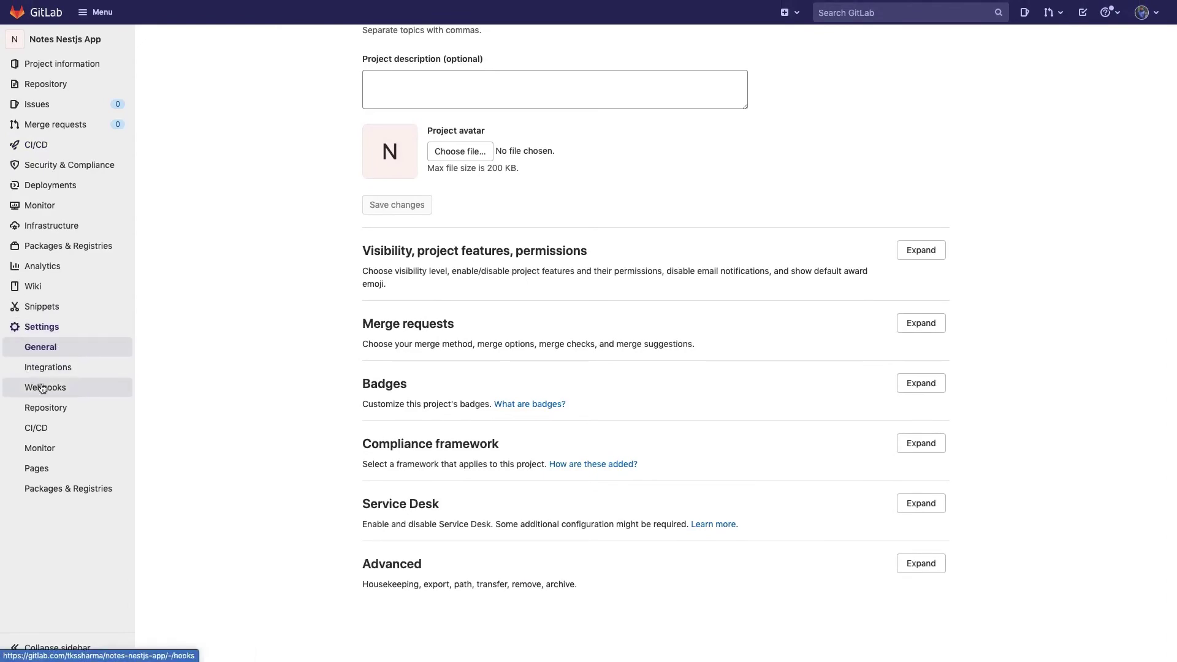
{"action": "left_click", "coordinate": [47, 429]}
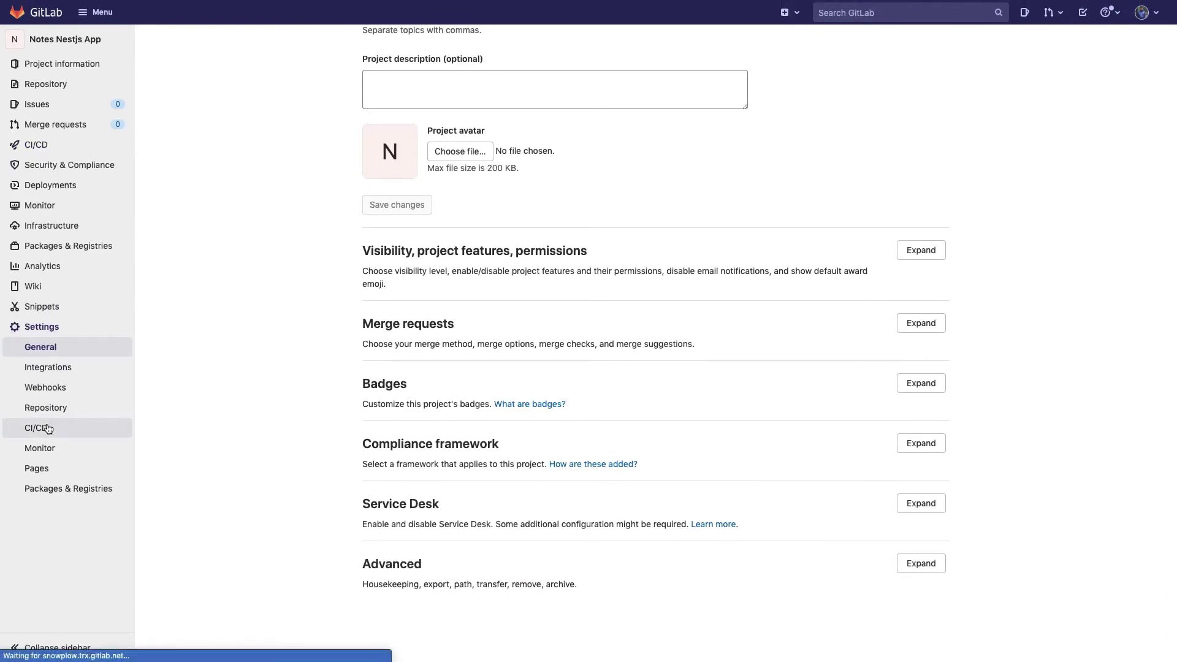
{"action": "scroll", "coordinate": [395, 356], "scroll_direction": "down", "scroll_amount": 1}
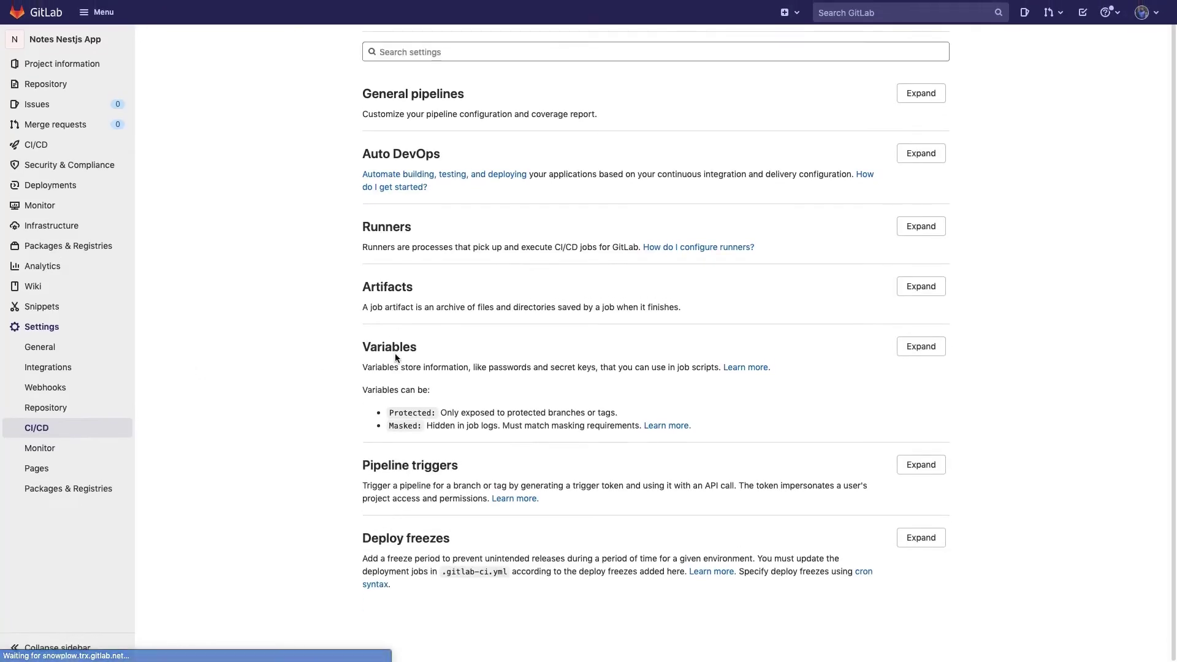
{"action": "scroll", "coordinate": [628, 491], "scroll_direction": "up", "scroll_amount": 1}
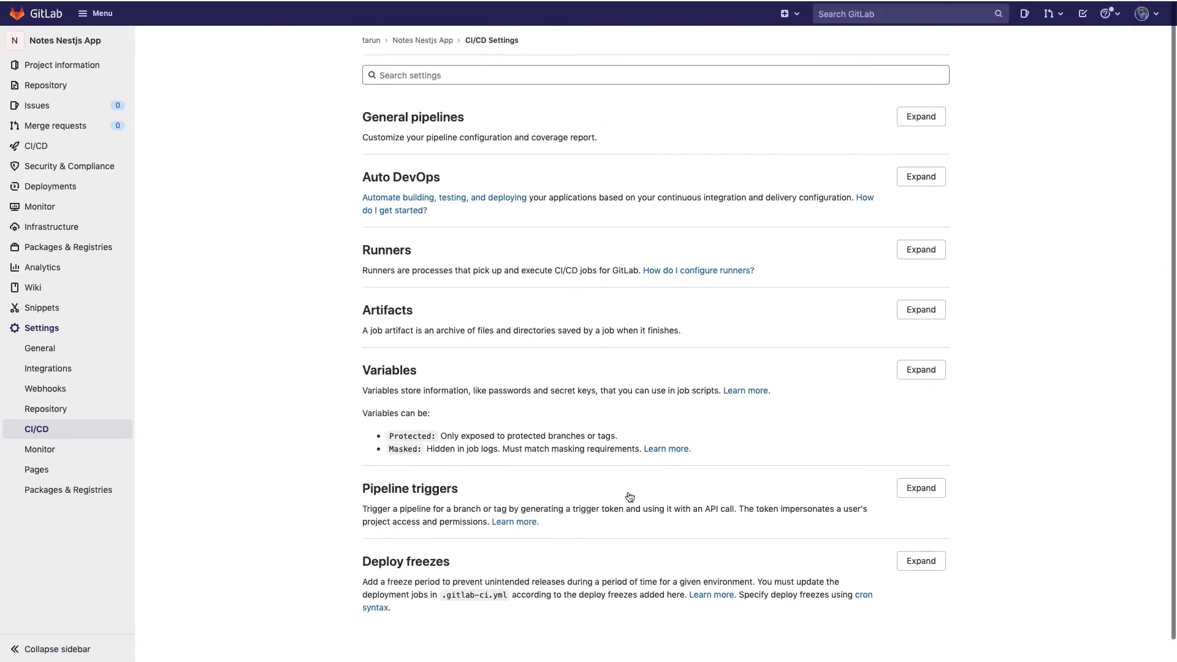
Expand the Runners section of the CI/CD settings and examine the available shared runners and their tags.
{"action": "left_click", "coordinate": [922, 248]}
{"action": "scroll", "coordinate": [860, 384], "scroll_direction": "down", "scroll_amount": 10}
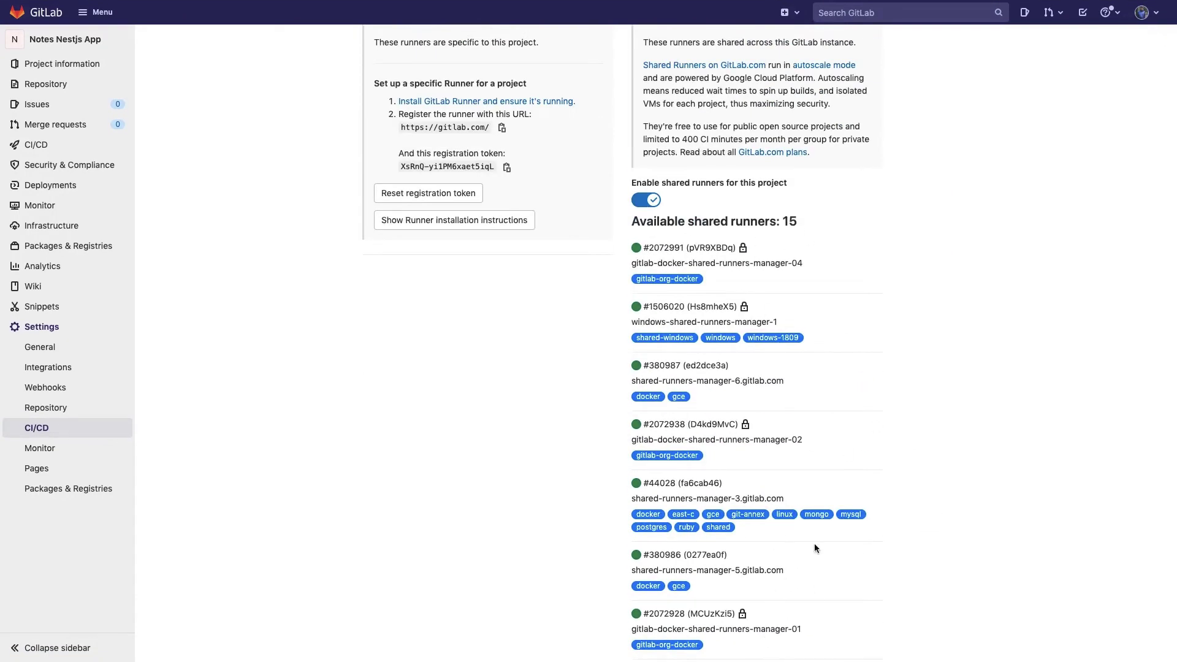
{"action": "scroll", "coordinate": [816, 547], "scroll_direction": "down", "scroll_amount": 6}
{"action": "scroll", "coordinate": [816, 547], "scroll_direction": "up", "scroll_amount": 3}
{"action": "scroll", "coordinate": [816, 548], "scroll_direction": "down", "scroll_amount": 9}
{"action": "scroll", "coordinate": [815, 547], "scroll_direction": "up", "scroll_amount": 4}
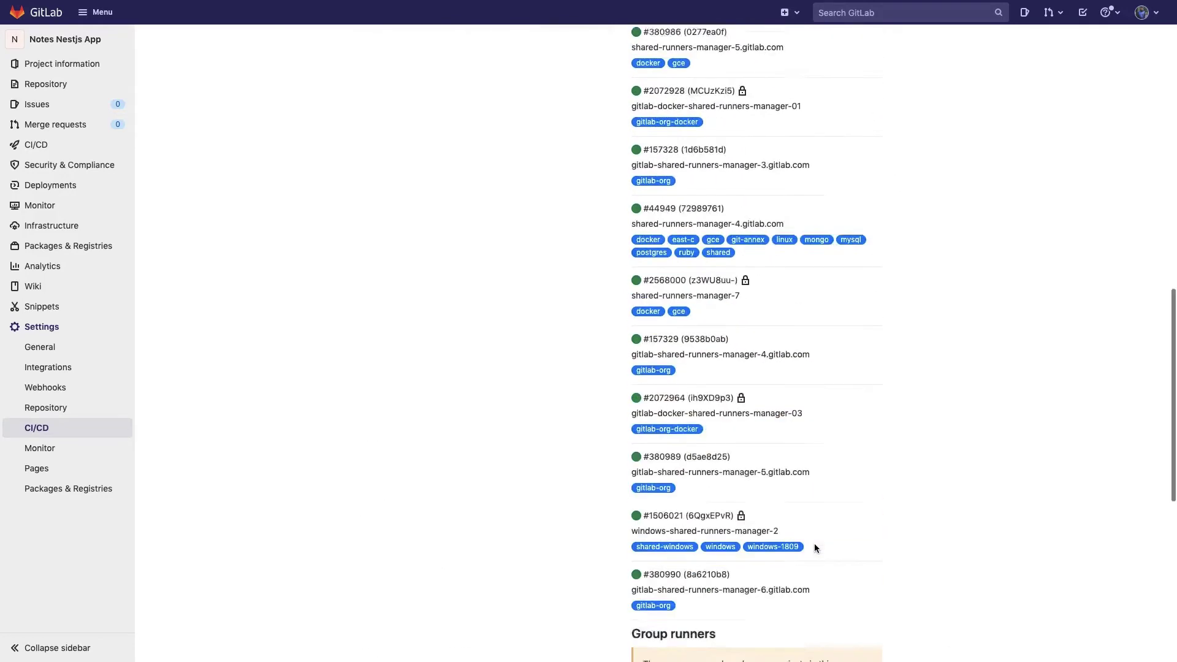
{"action": "scroll", "coordinate": [815, 548], "scroll_direction": "up", "scroll_amount": 3}
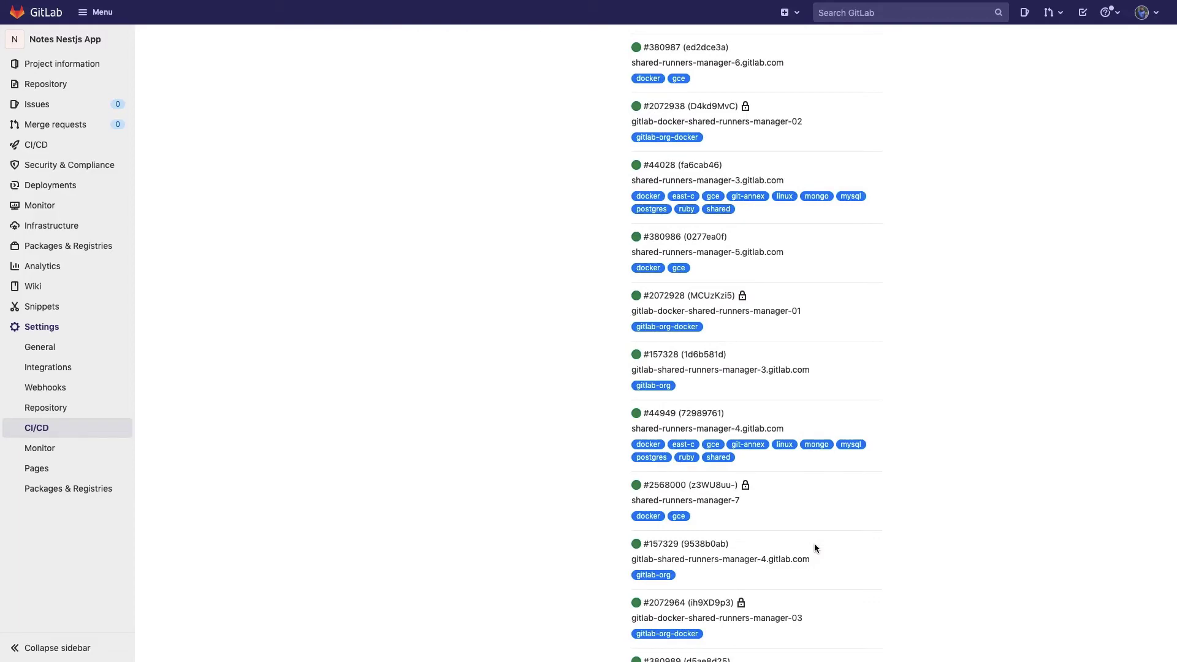
{"action": "scroll", "coordinate": [774, 395], "scroll_direction": "up", "scroll_amount": 5}
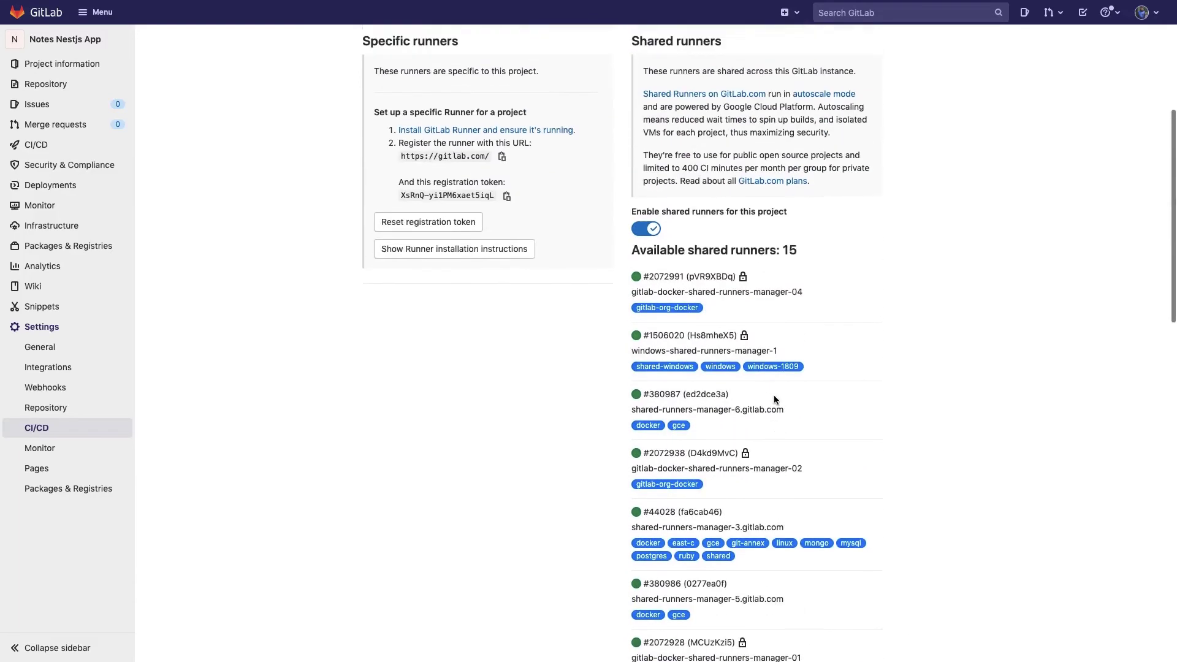
{"action": "scroll", "coordinate": [775, 399], "scroll_direction": "up", "scroll_amount": 1}
{"action": "scroll", "coordinate": [774, 399], "scroll_direction": "up", "scroll_amount": 4}
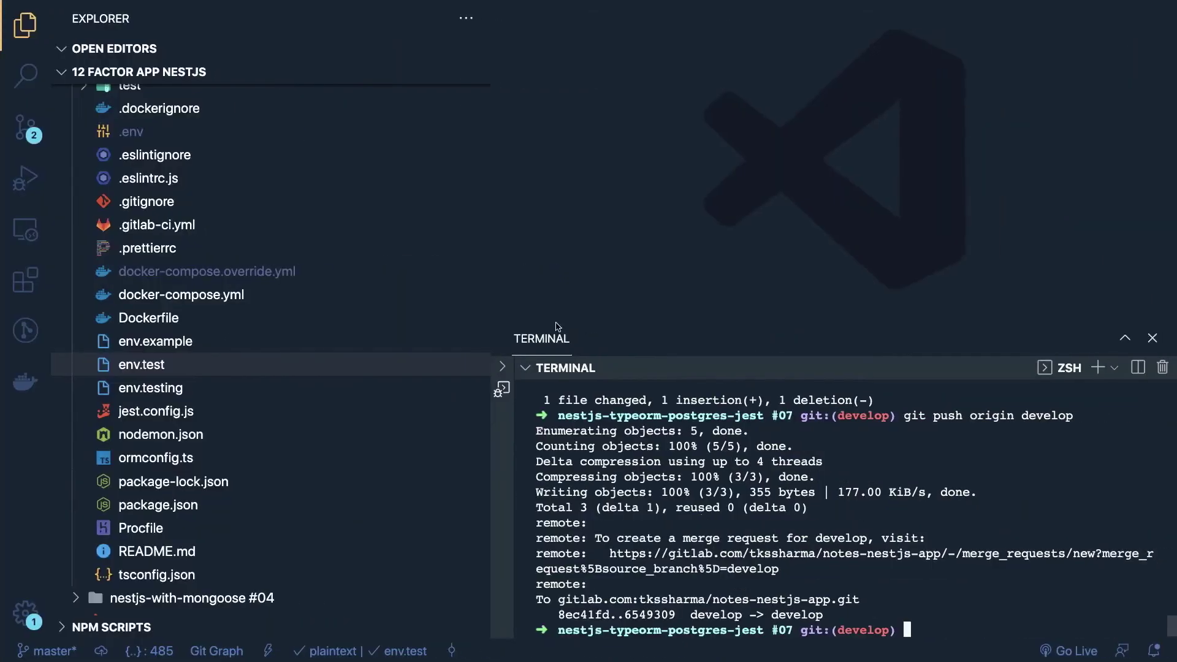
In VS Code, open .gitlab-ci.yml with a larger editor area and delete the stage entry from the stages list.
{"action": "left_click", "coordinate": [111, 223]}
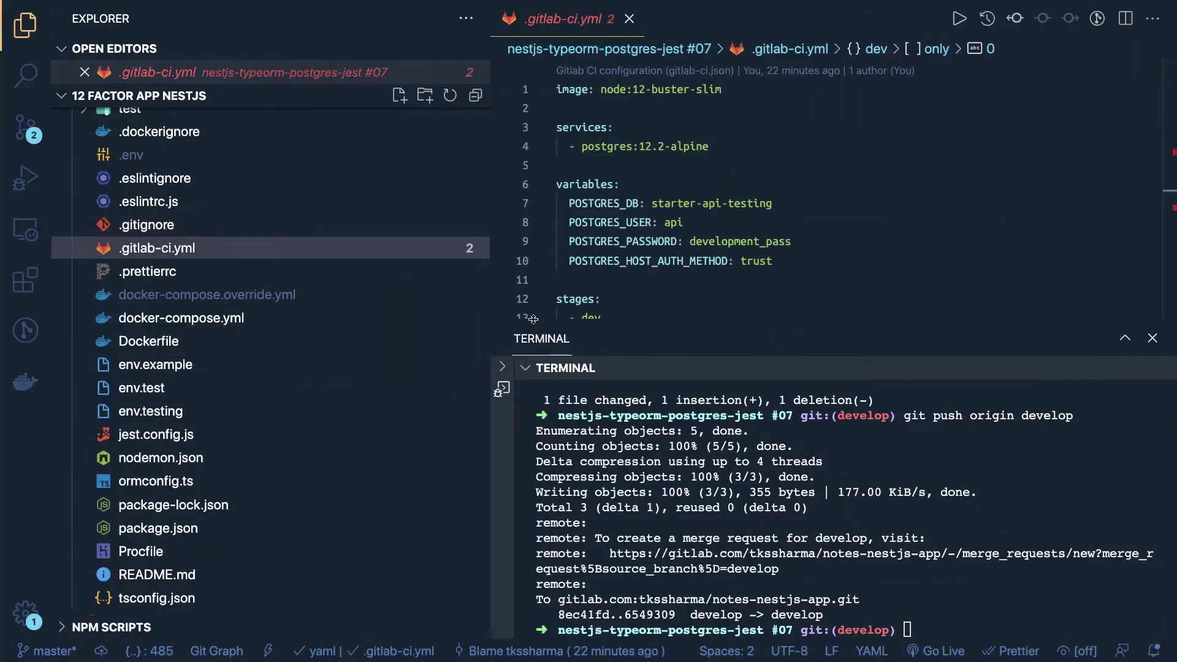
{"action": "left_click_drag", "start_coordinate": [563, 329], "coordinate": [573, 413]}
{"action": "left_click_drag", "start_coordinate": [577, 470], "coordinate": [577, 491]}
{"action": "scroll", "coordinate": [632, 181], "scroll_direction": "down", "scroll_amount": 3}
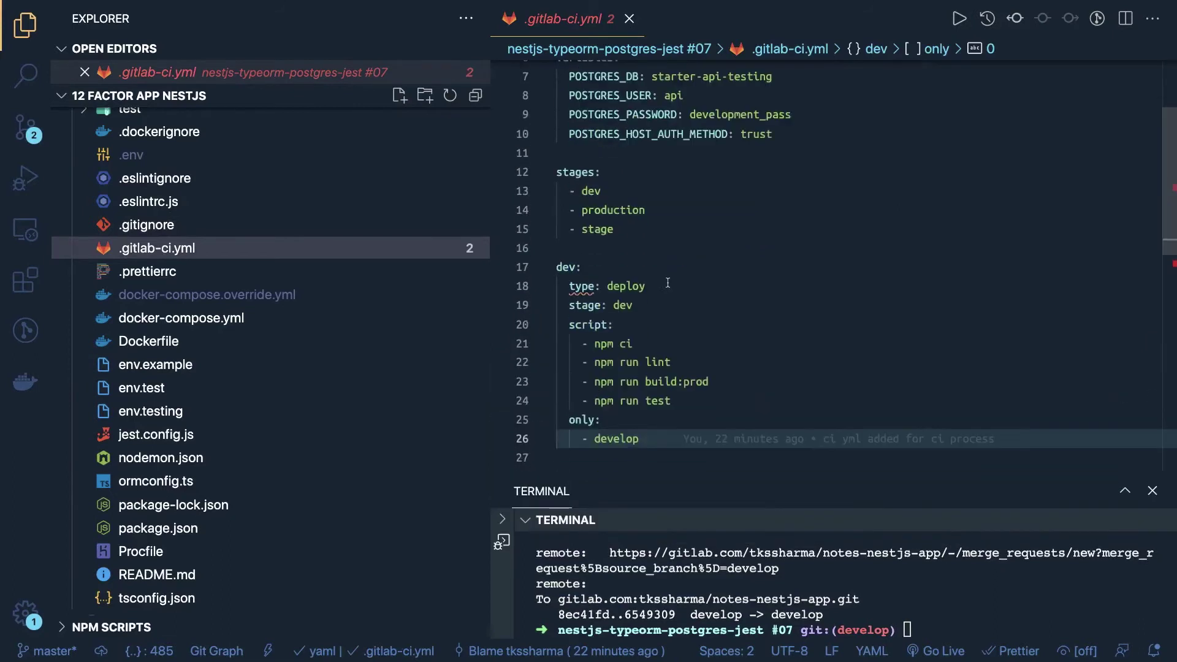
{"action": "left_click_drag", "start_coordinate": [632, 181], "coordinate": [514, 175]}
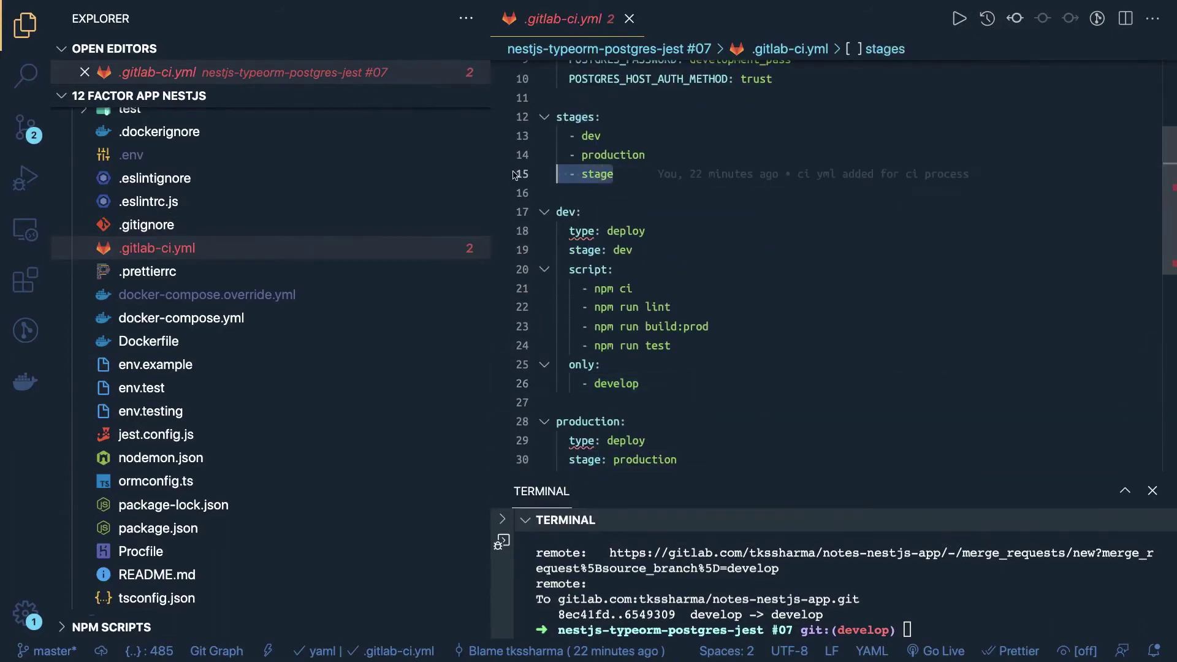
{"action": "key", "text": "BackSpace"}
{"action": "key", "text": "BackSpace"}
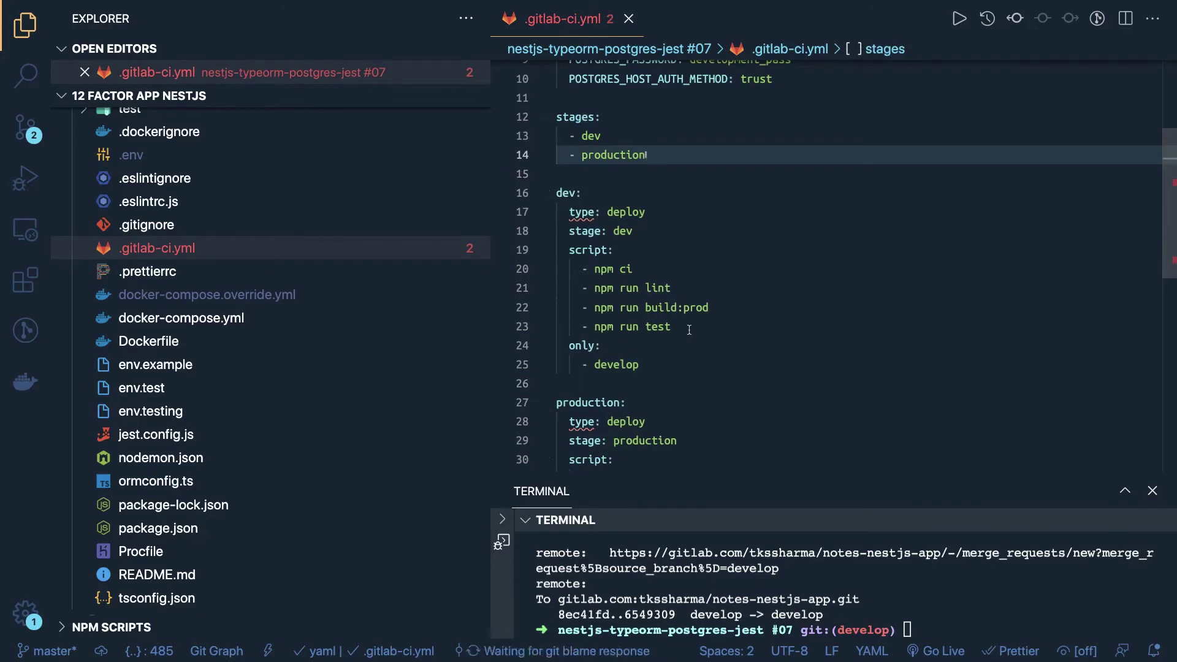
Add "dpl heroku api --api-key=$HEROKU_API_KEY --app=$HEROKU_DOCUMENT_API_DEVELOPMENT_NAME" after npm run test in the dev job's script, with a single list dash.
{"action": "double_click", "coordinate": [689, 328]}
{"action": "key", "text": "Return"}
{"action": "type", "text": "-"}
{"action": "key", "text": "super+v"}
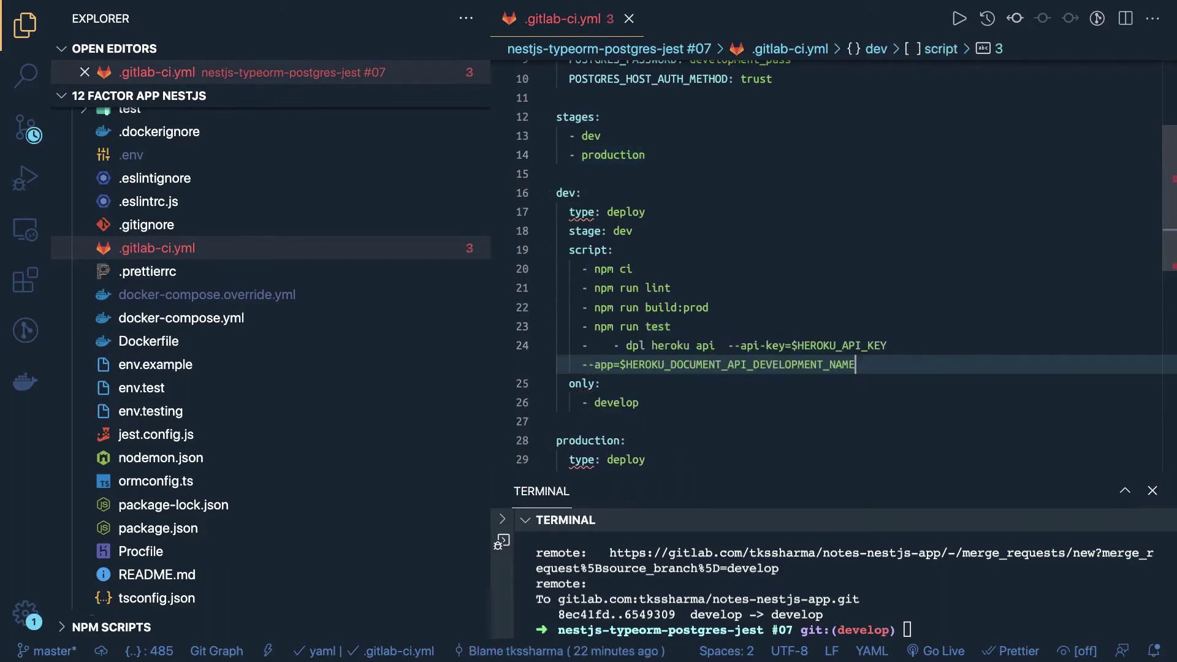
{"action": "left_click", "coordinate": [614, 345]}
{"action": "key", "text": "BackSpace"}
{"action": "key", "text": "BackSpace"}
{"action": "key", "text": "BackSpace"}
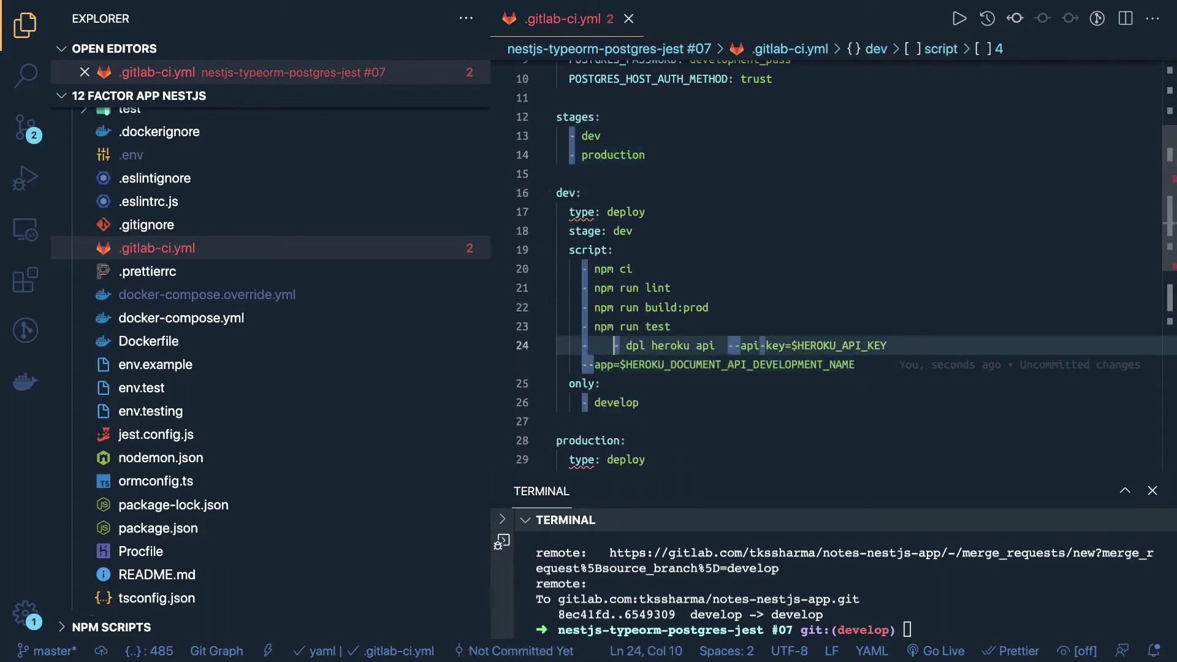
{"action": "key", "text": "BackSpace"}
{"action": "key", "text": "BackSpace"}
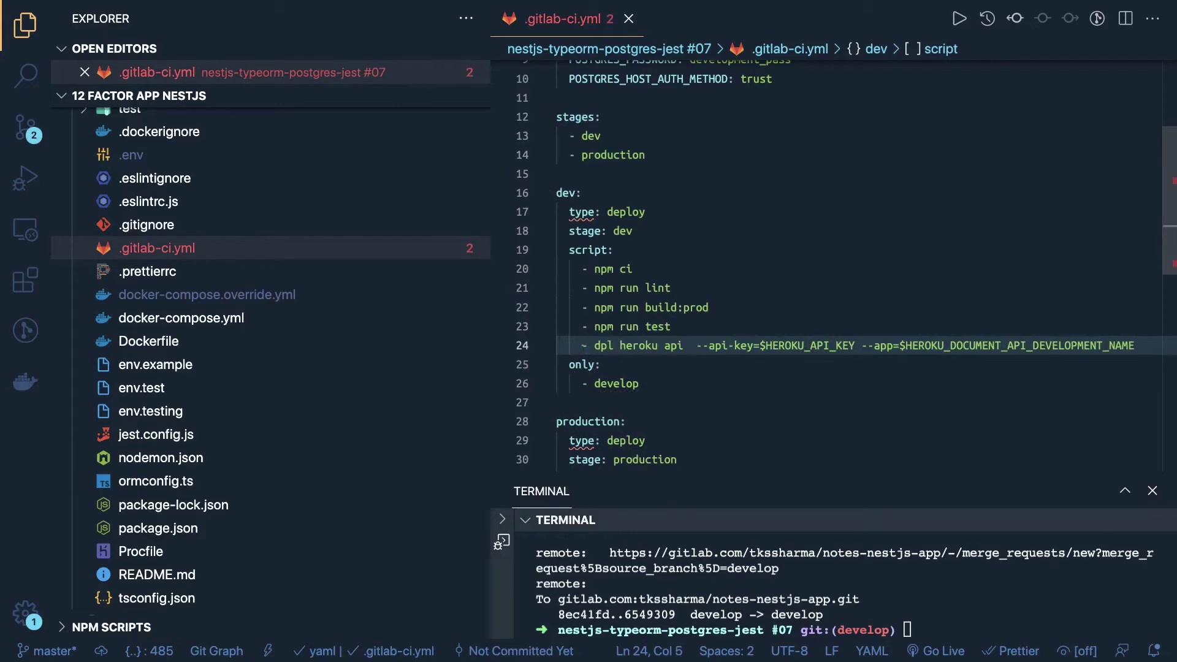
Change the app variable in the dev job's dpl command to $HEROKU_APP_NAME_DEVELOPMENT.
{"action": "double_click", "coordinate": [799, 346]}
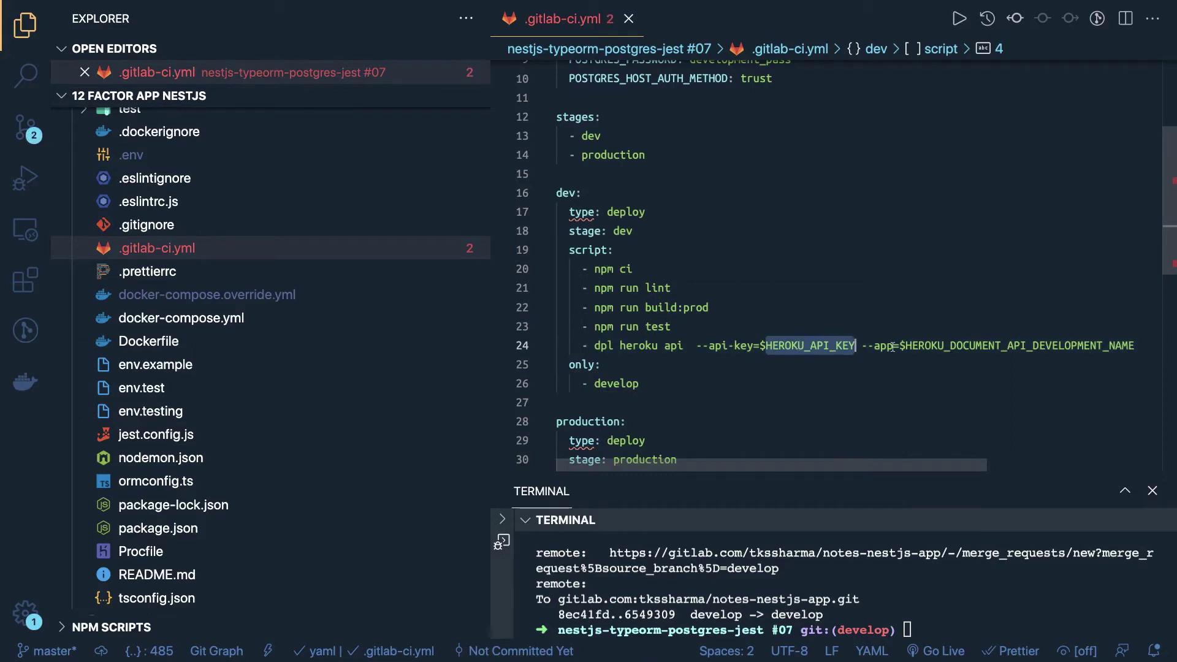
{"action": "double_click", "coordinate": [956, 345]}
{"action": "key", "text": "BackSpace"}
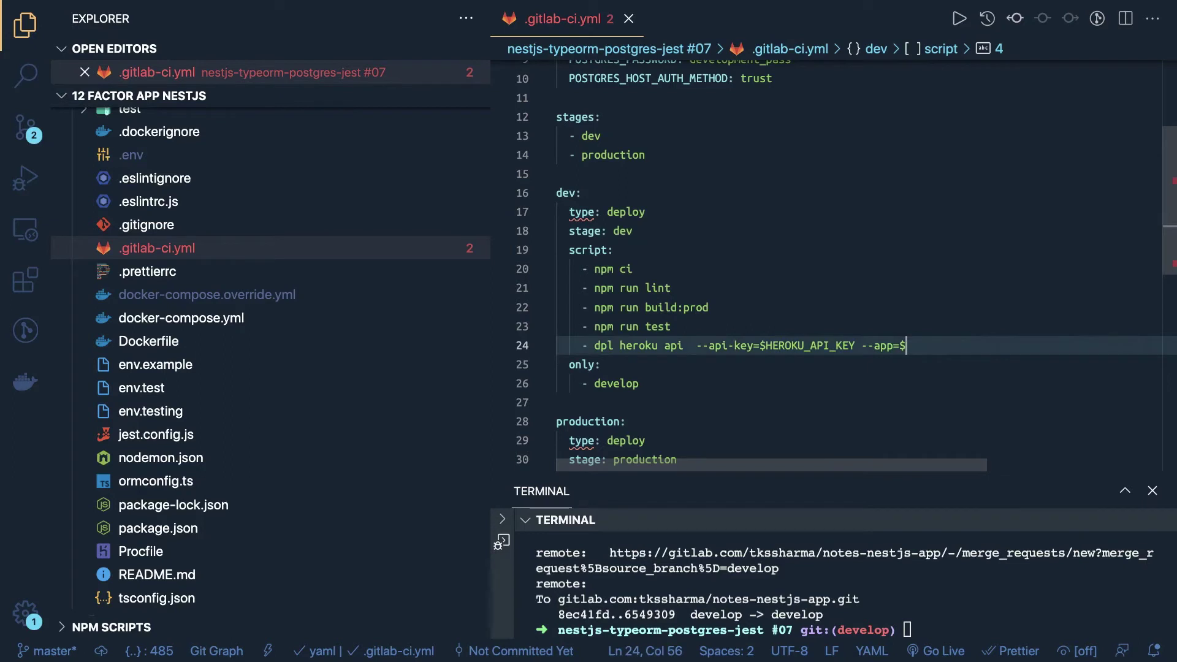
{"action": "type", "text": "HEROKU_APP_NAME"}
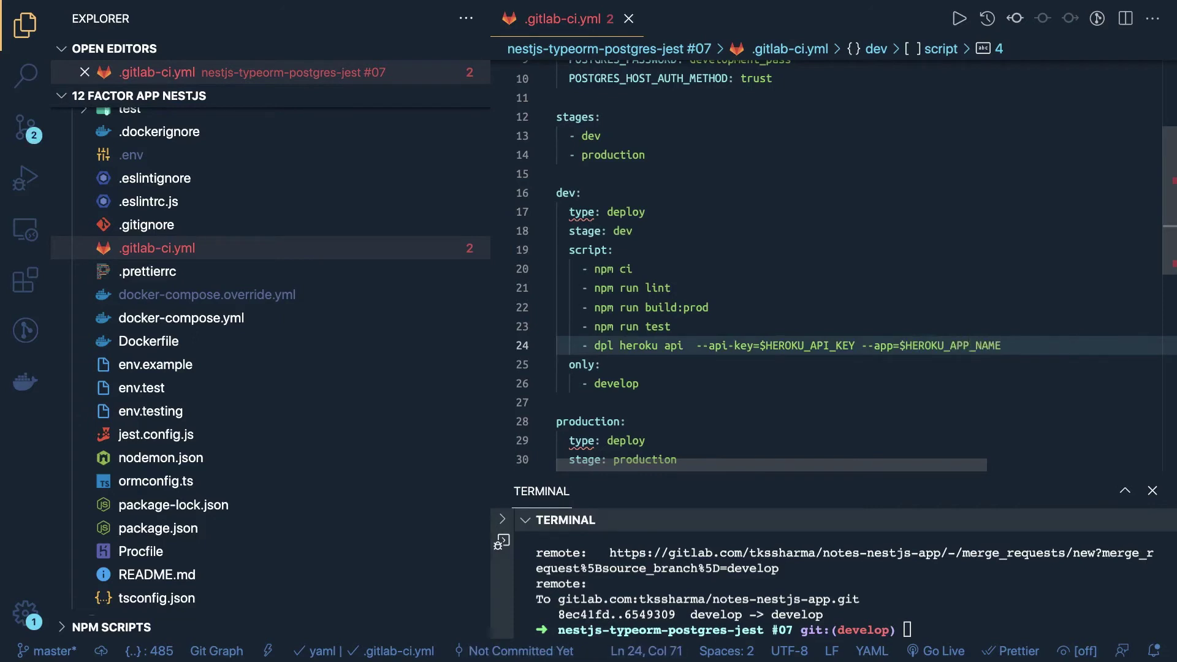
{"action": "type", "text": "_DEVELOPMENT"}
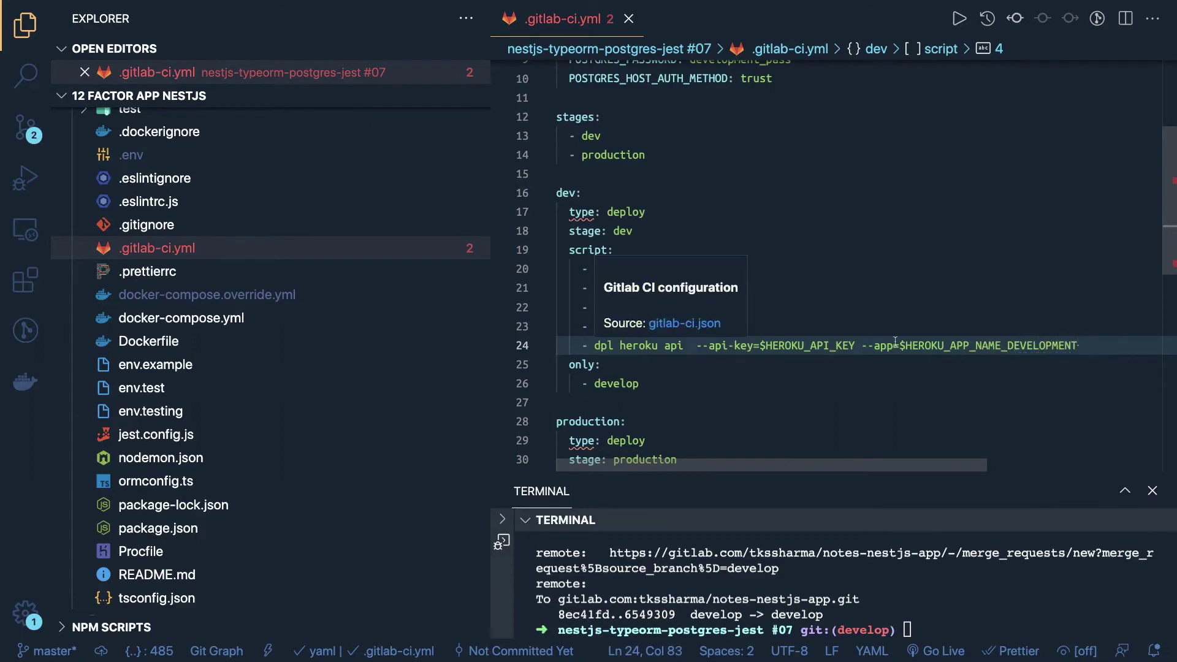
Copy the dev job's dpl heroku line below npm run test in the production script and align its indentation.
{"action": "triple_click", "coordinate": [821, 351]}
{"action": "key", "text": "ctrl+c"}
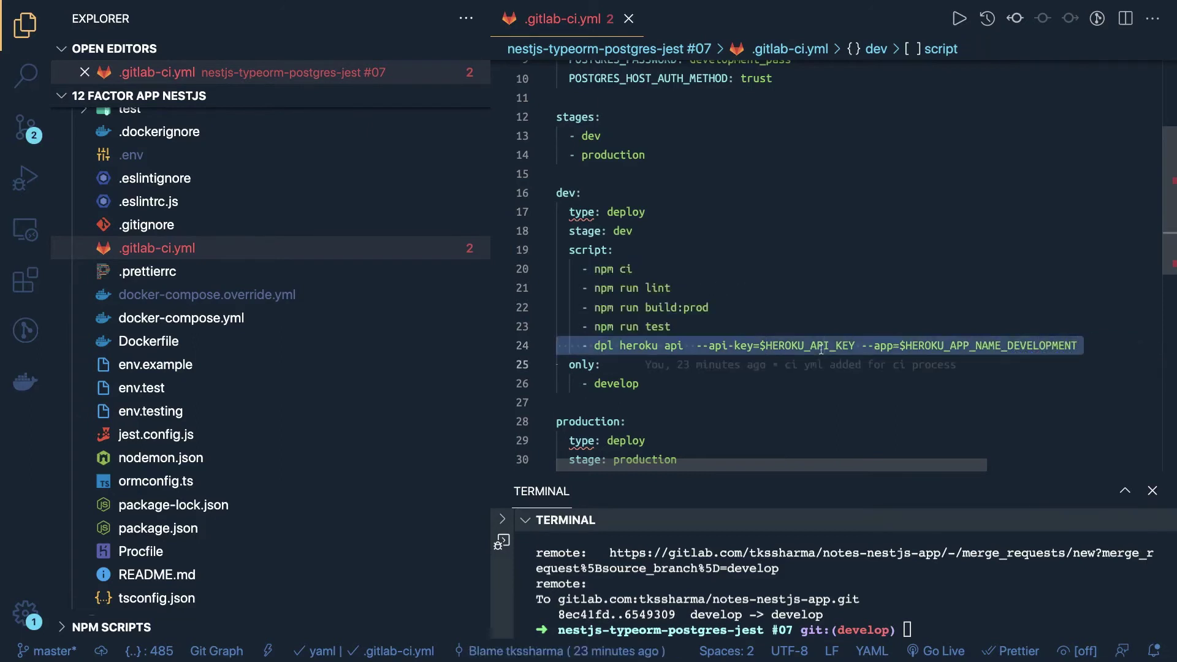
{"action": "scroll", "coordinate": [822, 350], "scroll_direction": "down", "scroll_amount": 5}
{"action": "left_click", "coordinate": [696, 307]}
{"action": "key", "text": "Return"}
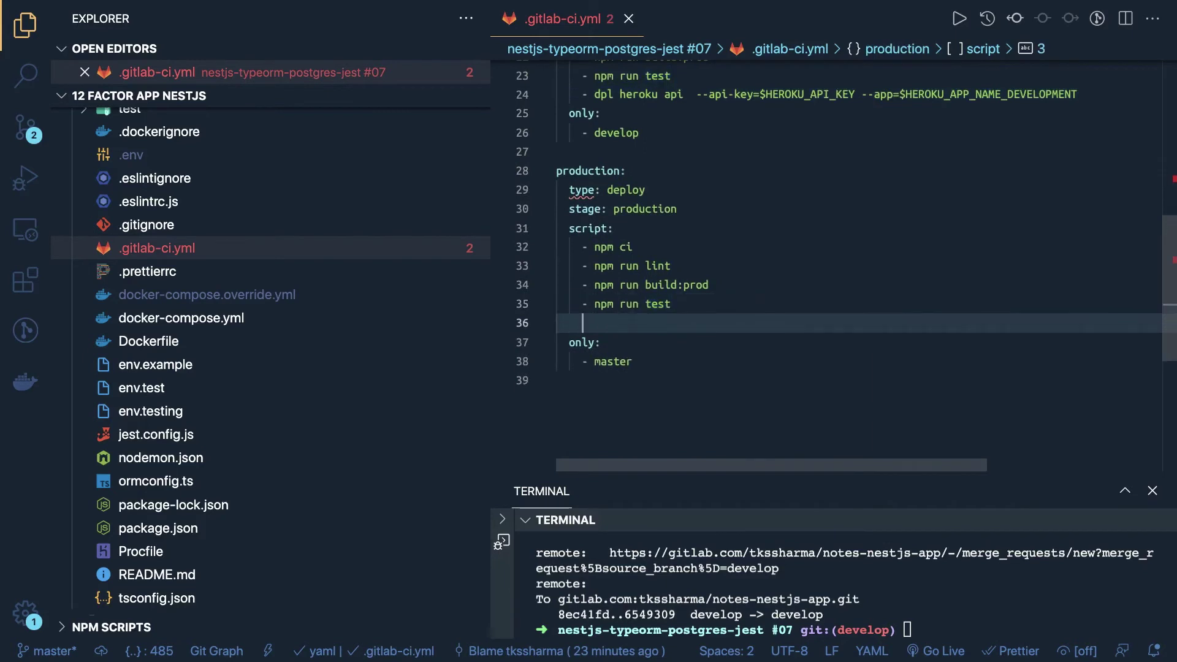
{"action": "key", "text": "ctrl+v"}
{"action": "left_click", "coordinate": [607, 324]}
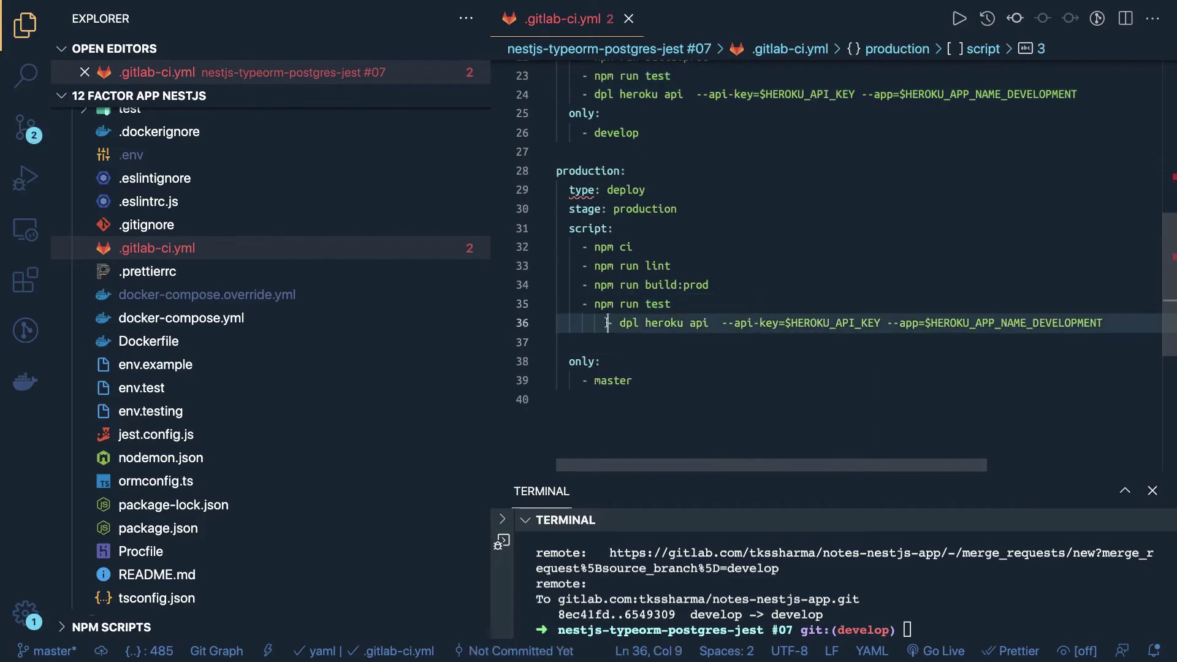
{"action": "key", "text": "BackSpace"}
{"action": "key", "text": "BackSpace"}
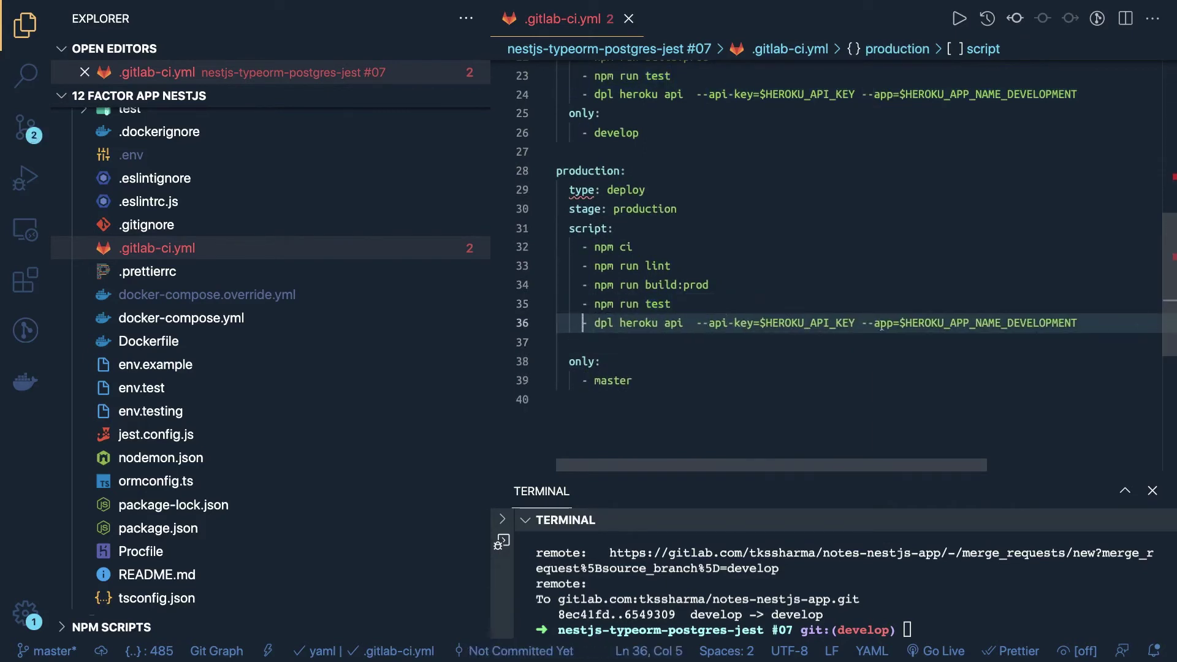
Change the app variable in the production job's dpl command to $HEROKU_APP_NAME_PRODUCTION.
{"action": "left_click", "coordinate": [1089, 319]}
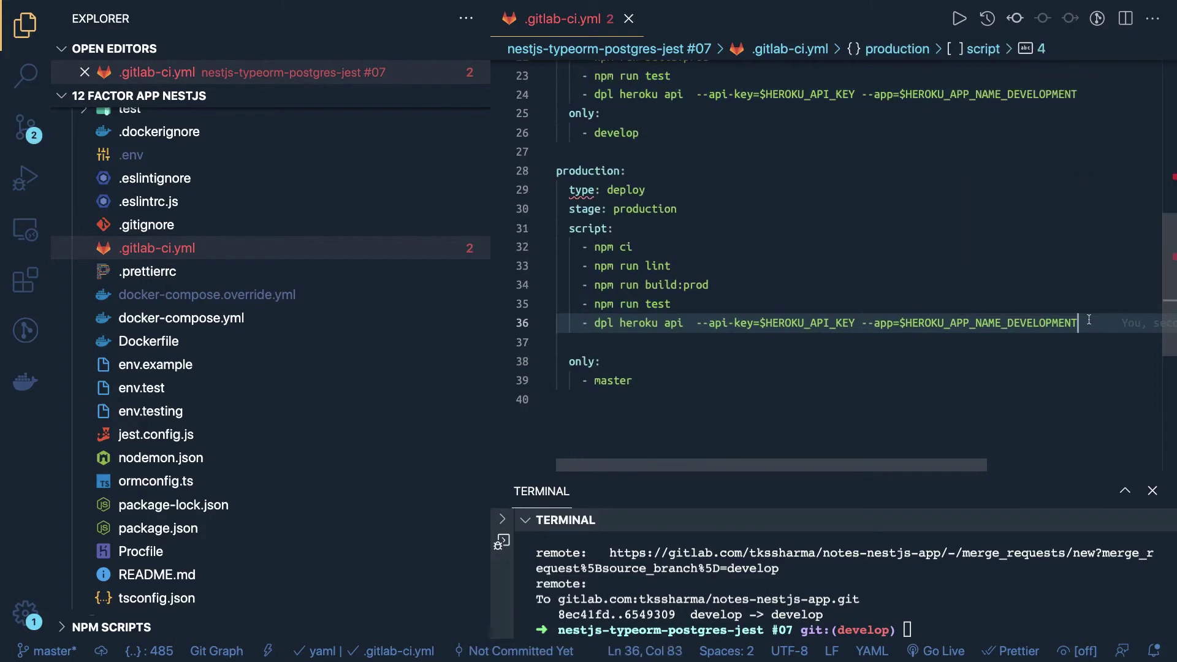
{"action": "key", "text": "BackSpace"}
{"action": "key", "text": "BackSpace"}
{"action": "key", "text": "BackSpace"}
{"action": "key", "text": "BackSpace"}
{"action": "key", "text": "BackSpace"}
{"action": "key", "text": "BackSpace"}
{"action": "key", "text": "BackSpace"}
{"action": "key", "text": "BackSpace"}
{"action": "key", "text": "BackSpace"}
{"action": "key", "text": "BackSpace"}
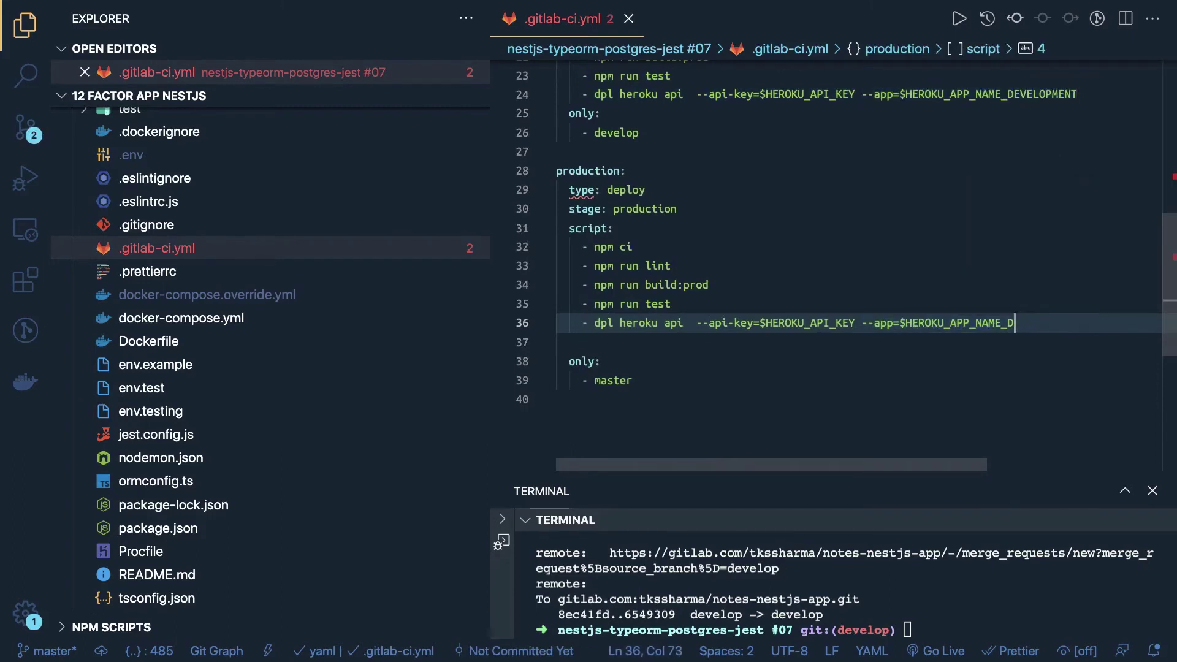
{"action": "key", "text": "BackSpace"}
{"action": "type", "text": "PRODUCTION"}
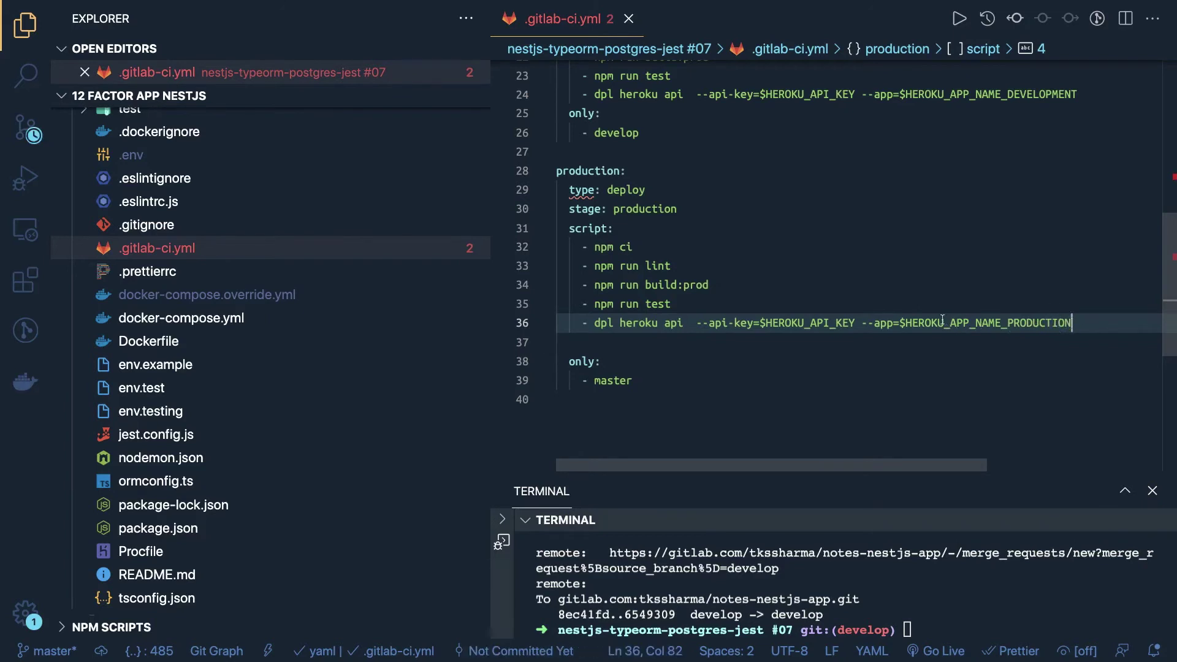
Replace the HEROKU prefix of the production job's app variable with nestjs, giving $nestjs_APP_NAME_PRODUCTION.
{"action": "key", "text": "Left"}
{"action": "key", "text": "Left"}
{"action": "key", "text": "Left"}
{"action": "key", "text": "Left"}
{"action": "key", "text": "Left"}
{"action": "key", "text": "Left"}
{"action": "key", "text": "Left"}
{"action": "key", "text": "Left"}
{"action": "key", "text": "Left"}
{"action": "key", "text": "Left"}
{"action": "key", "text": "Left"}
{"action": "key", "text": "Left"}
{"action": "key", "text": "Left"}
{"action": "key", "text": "Left"}
{"action": "key", "text": "Left"}
{"action": "key", "text": "Left"}
{"action": "key", "text": "Left"}
{"action": "key", "text": "Left"}
{"action": "key", "text": "Left"}
{"action": "key", "text": "Left"}
{"action": "key", "text": "BackSpace"}
{"action": "key", "text": "BackSpace"}
{"action": "key", "text": "BackSpace"}
{"action": "key", "text": "BackSpace"}
{"action": "key", "text": "BackSpace"}
{"action": "key", "text": "BackSpace"}
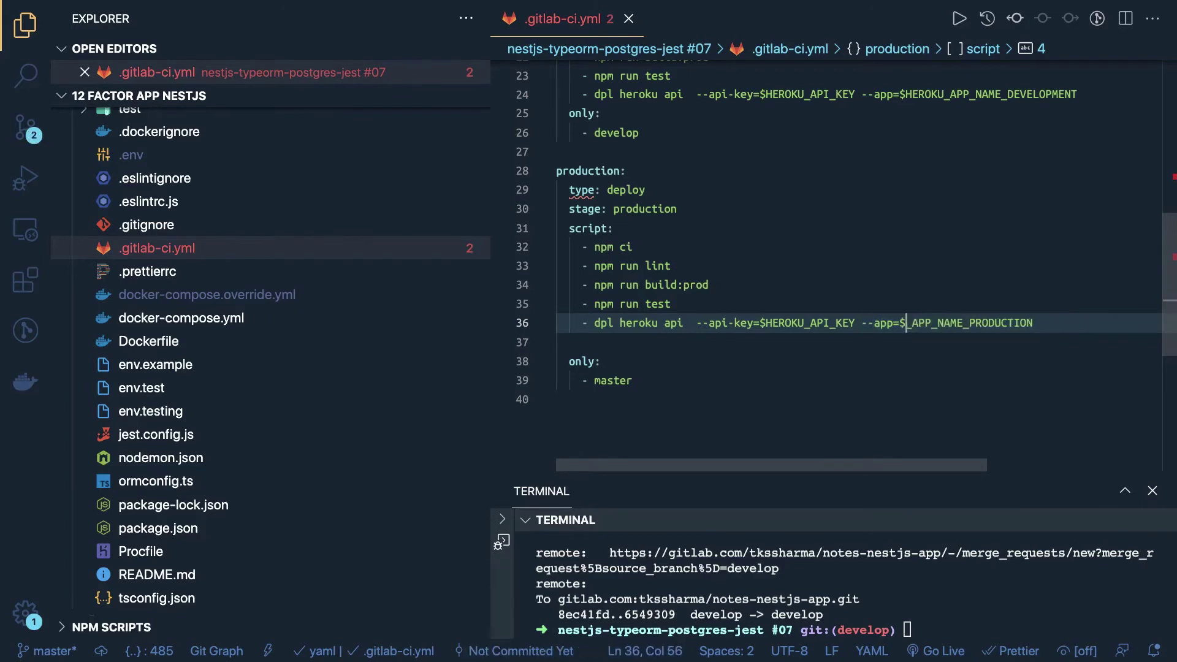
{"action": "type", "text": "nestjs"}
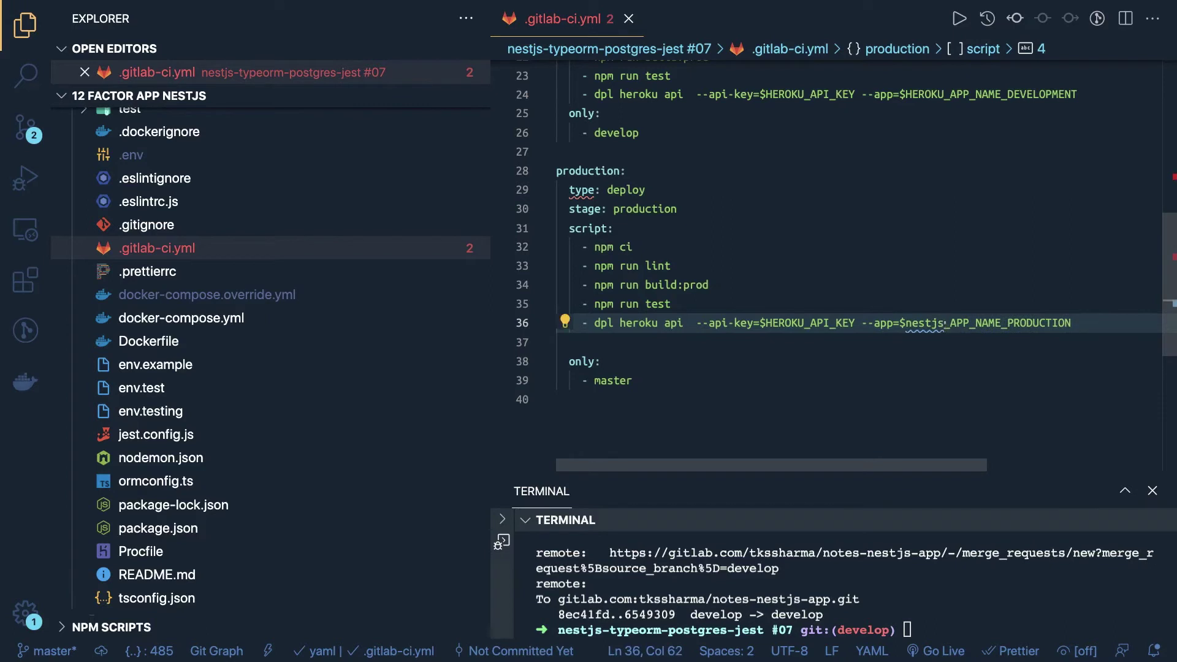
Change the lowercase nestjs prefix of the production job's app variable to NESTJS, giving $NESTJS_APP_NAME_PRODUCTION.
{"action": "key", "text": "BackSpace"}
{"action": "key", "text": "BackSpace"}
{"action": "key", "text": "BackSpace"}
{"action": "key", "text": "BackSpace"}
{"action": "key", "text": "BackSpace"}
{"action": "key", "text": "BackSpace"}
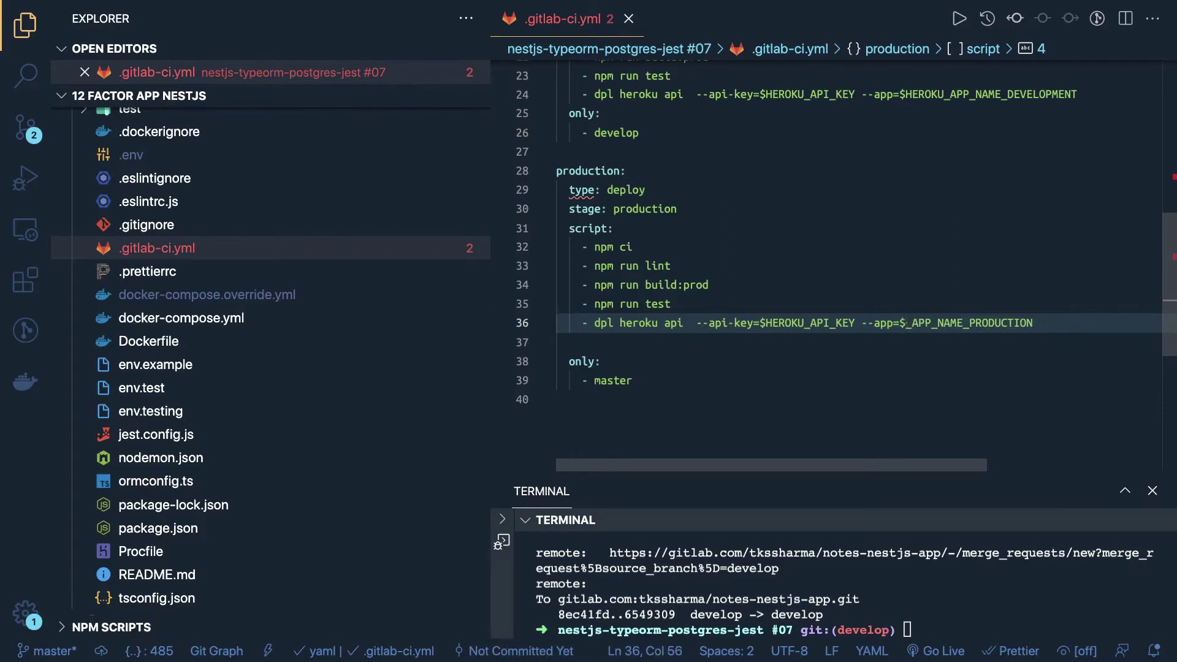
{"action": "type", "text": "NESTJS"}
Replace APP_NAME in the production job's app variable with API_APP, giving $NESTJS_API_APP_PRODUCTION.
{"action": "key", "text": "Right"}
{"action": "key", "text": "Right"}
{"action": "key", "text": "Right"}
{"action": "key", "text": "Right"}
{"action": "key", "text": "Right"}
{"action": "key", "text": "Right"}
{"action": "key", "text": "Right"}
{"action": "key", "text": "Right"}
{"action": "key", "text": "Right"}
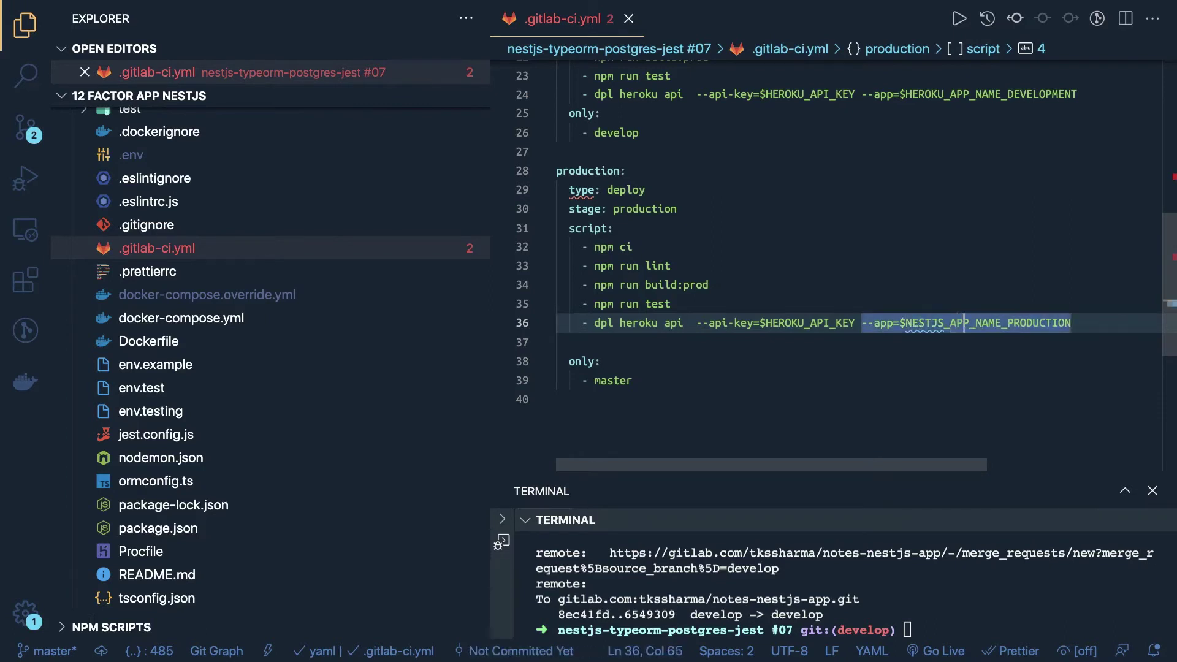
{"action": "key", "text": "BackSpace"}
{"action": "key", "text": "BackSpace"}
{"action": "key", "text": "BackSpace"}
{"action": "key", "text": "BackSpace"}
{"action": "key", "text": "BackSpace"}
{"action": "key", "text": "BackSpace"}
{"action": "key", "text": "BackSpace"}
{"action": "key", "text": "BackSpace"}
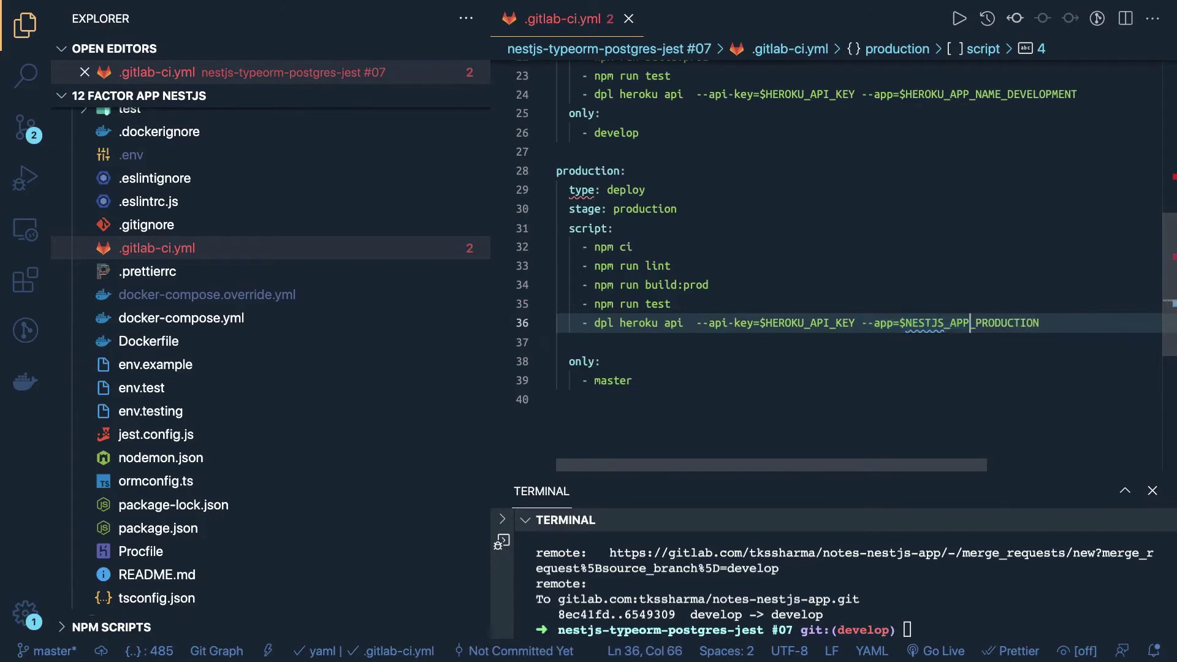
{"action": "type", "text": "API+APP"}
{"action": "left_click", "coordinate": [975, 319]}
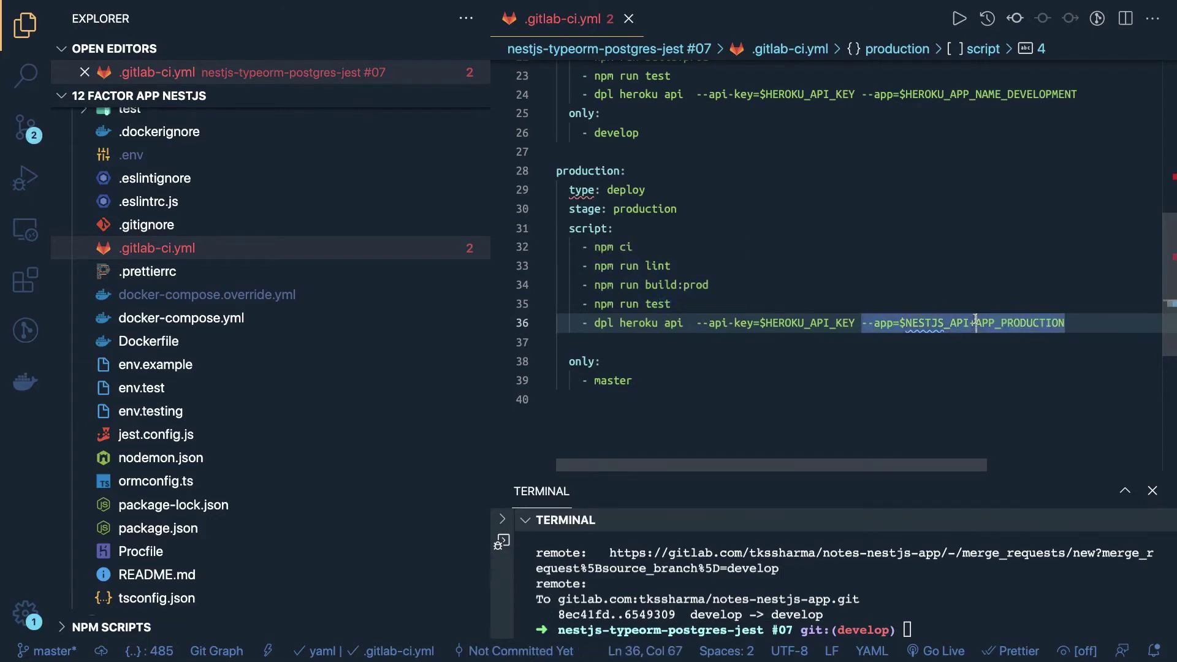
{"action": "key", "text": "BackSpace"}
{"action": "type", "text": "_"}
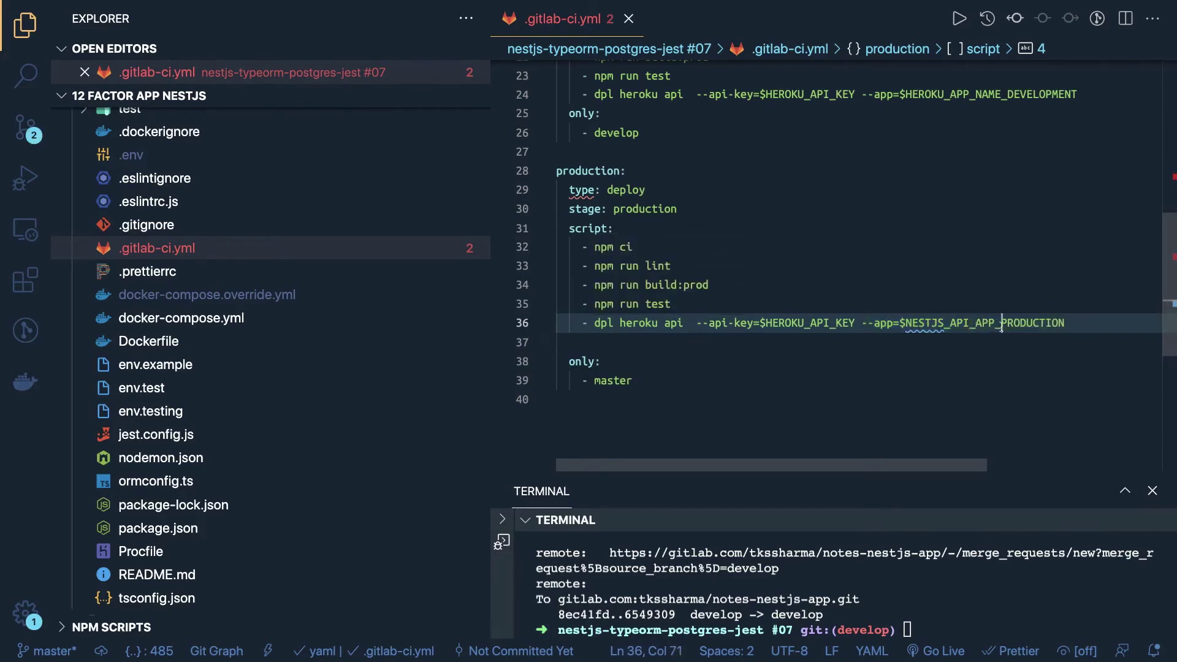
Replace the dev job's app variable name with a copy of the production job's NESTJS_API_APP_PRODUCTION.
{"action": "double_click", "coordinate": [1001, 323]}
{"action": "key", "text": "super+c"}
{"action": "scroll", "coordinate": [1001, 327], "scroll_direction": "up", "scroll_amount": 2}
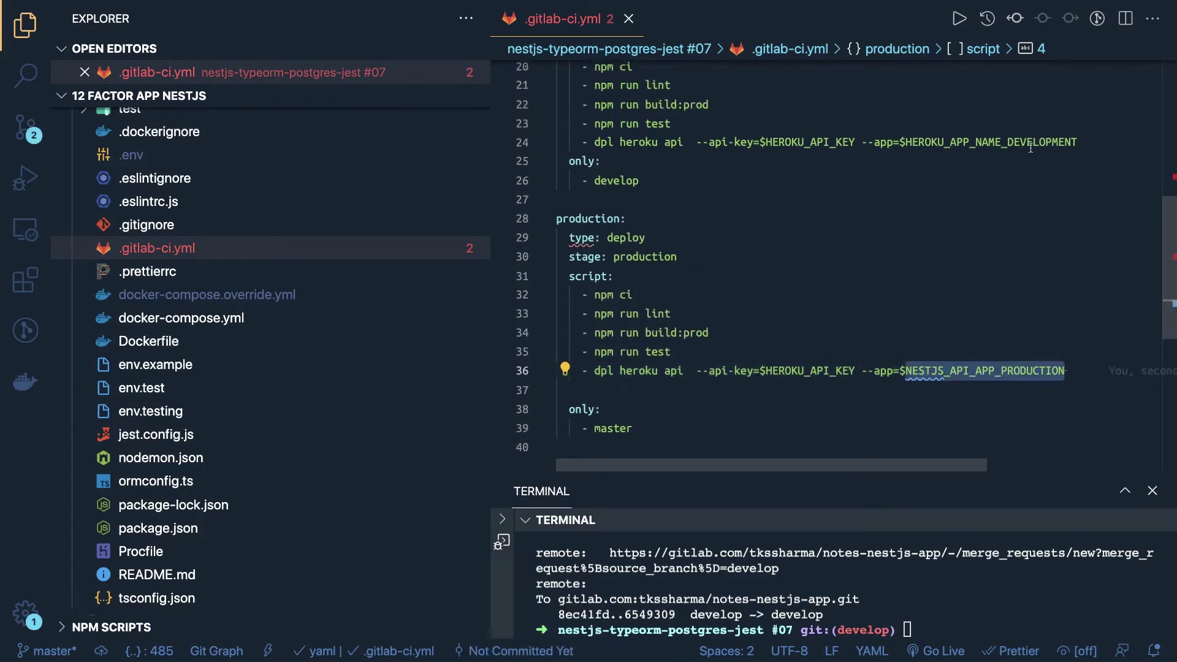
{"action": "double_click", "coordinate": [1020, 141]}
{"action": "key", "text": "super+v"}
Change the ending of the dev job's app variable to DEVELOPMENT, giving $NESTJS_API_APP_DEVELOPMENT.
{"action": "key", "text": "BackSpace"}
{"action": "key", "text": "BackSpace"}
{"action": "key", "text": "BackSpace"}
{"action": "key", "text": "BackSpace"}
{"action": "key", "text": "BackSpace"}
{"action": "key", "text": "BackSpace"}
{"action": "key", "text": "BackSpace"}
{"action": "key", "text": "BackSpace"}
{"action": "key", "text": "BackSpace"}
{"action": "key", "text": "BackSpace"}
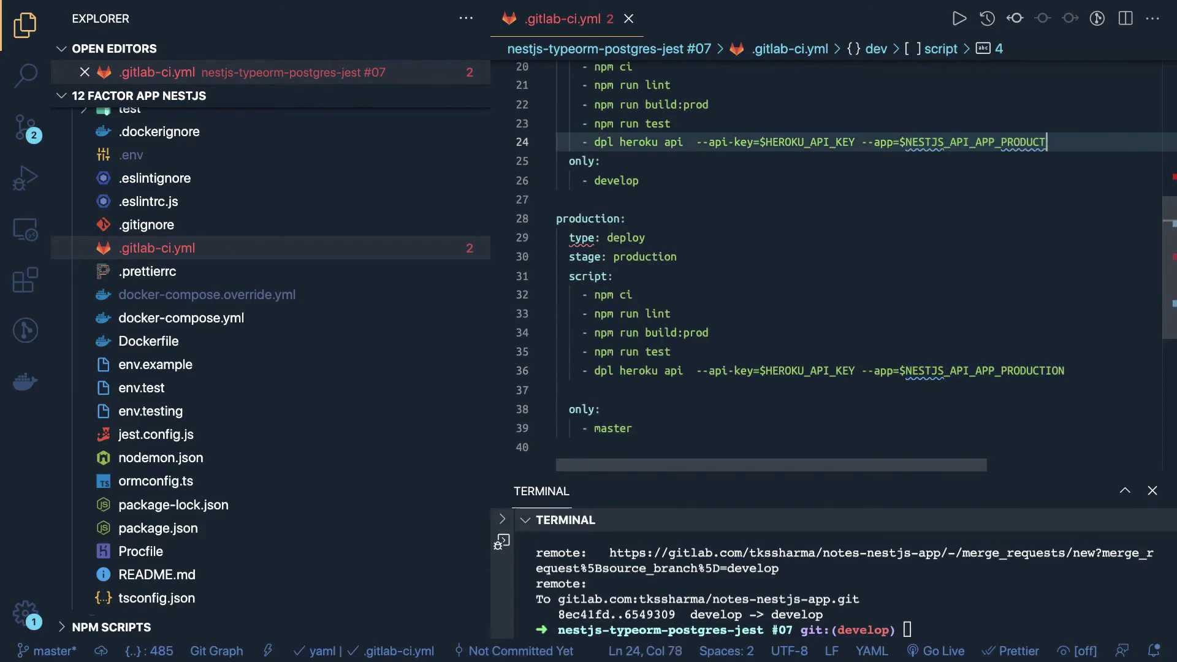
{"action": "type", "text": "DEVELOPMENT"}
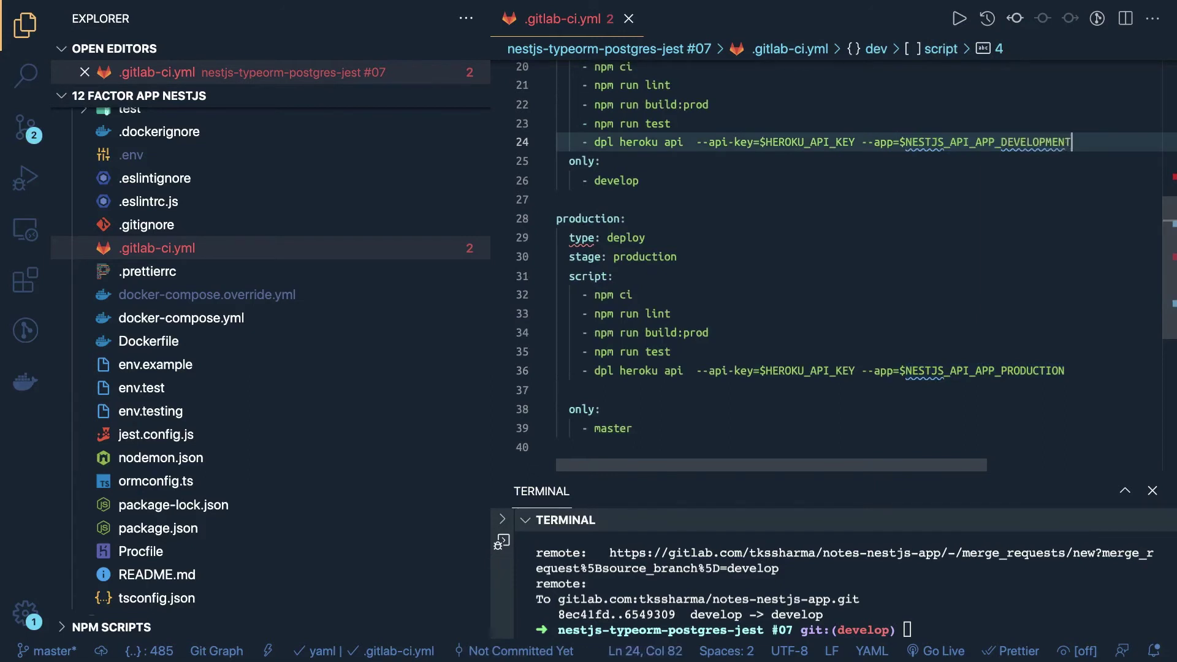
Switch to GitLab and open the dev job's log from the latest pipeline on the develop branch.
{"action": "double_click", "coordinate": [991, 180]}
{"action": "scroll", "coordinate": [991, 181], "scroll_direction": "up", "scroll_amount": 3}
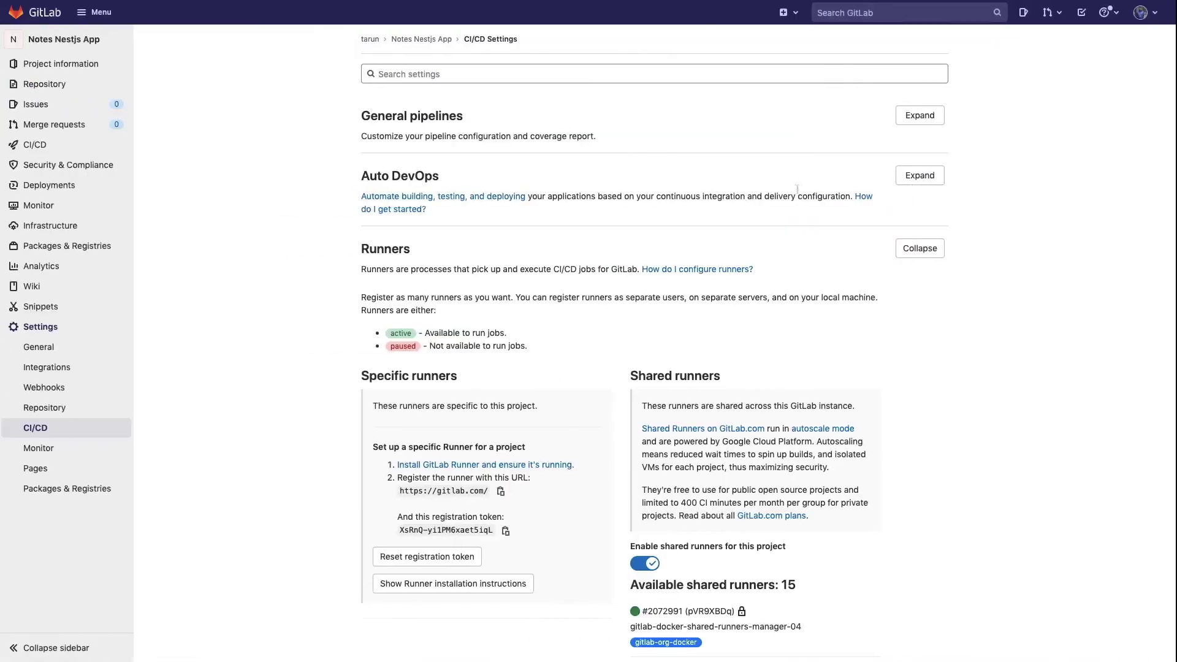
{"action": "mouse_move", "coordinate": [61, 145]}
{"action": "left_click", "coordinate": [168, 151]}
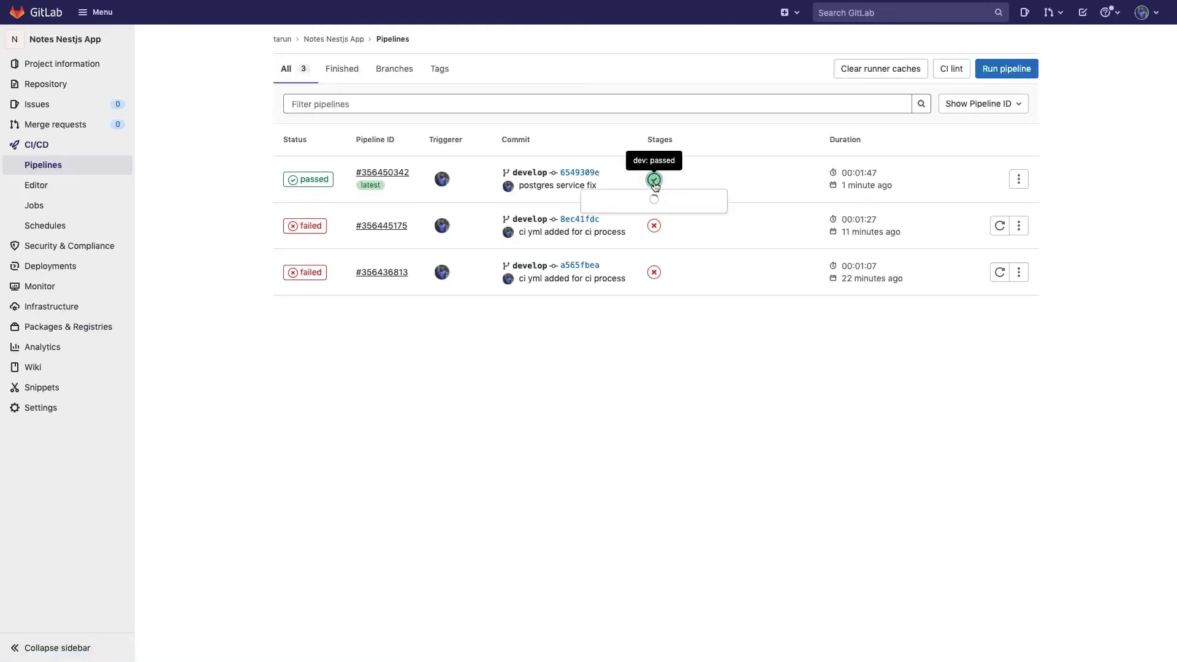
{"action": "left_click", "coordinate": [655, 179]}
{"action": "left_click", "coordinate": [659, 206]}
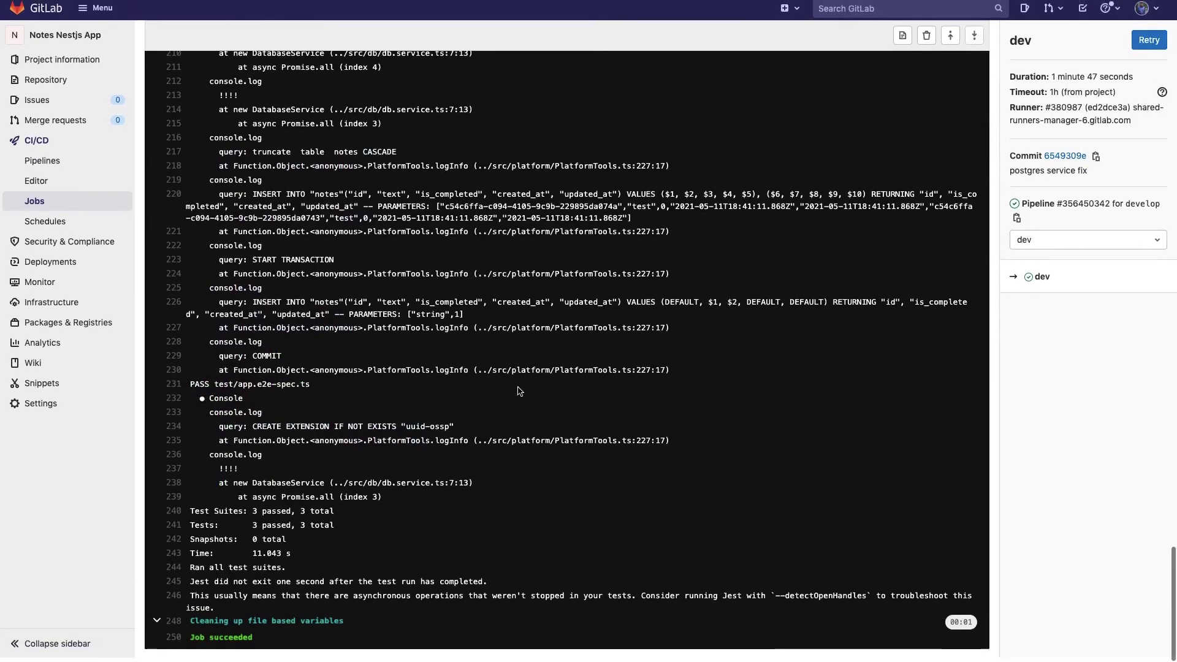
Examine the dev job log's unit test, migration and e2e test output.
{"action": "left_click_drag", "start_coordinate": [274, 420], "coordinate": [219, 146]}
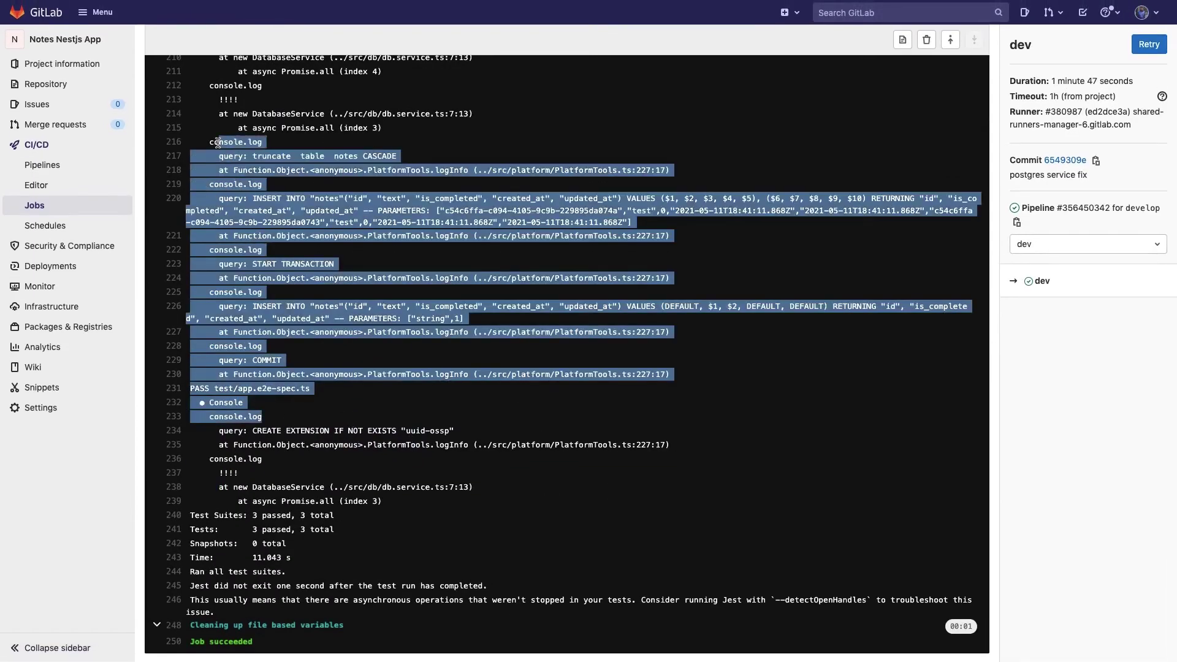
{"action": "scroll", "coordinate": [218, 145], "scroll_direction": "up", "scroll_amount": 10}
{"action": "scroll", "coordinate": [219, 146], "scroll_direction": "up", "scroll_amount": 10}
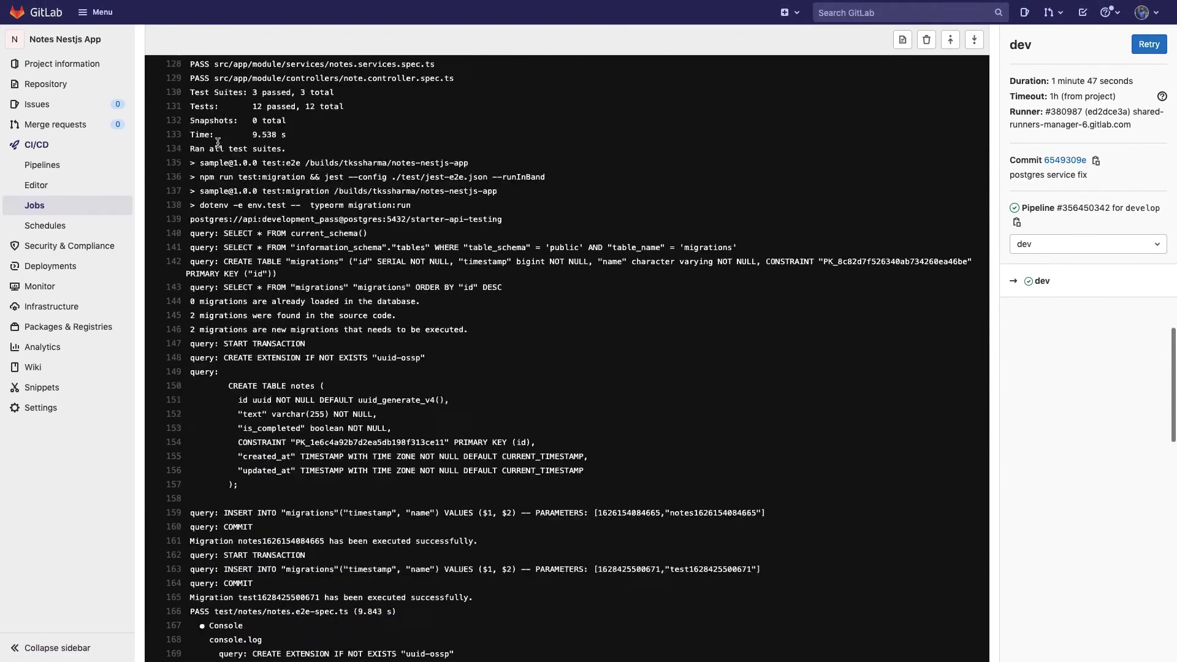
{"action": "scroll", "coordinate": [219, 145], "scroll_direction": "down", "scroll_amount": 5}
{"action": "scroll", "coordinate": [219, 145], "scroll_direction": "up", "scroll_amount": 2}
{"action": "left_click_drag", "start_coordinate": [312, 417], "coordinate": [153, 225]}
{"action": "scroll", "coordinate": [154, 225], "scroll_direction": "up", "scroll_amount": 5}
{"action": "scroll", "coordinate": [154, 224], "scroll_direction": "down", "scroll_amount": 20}
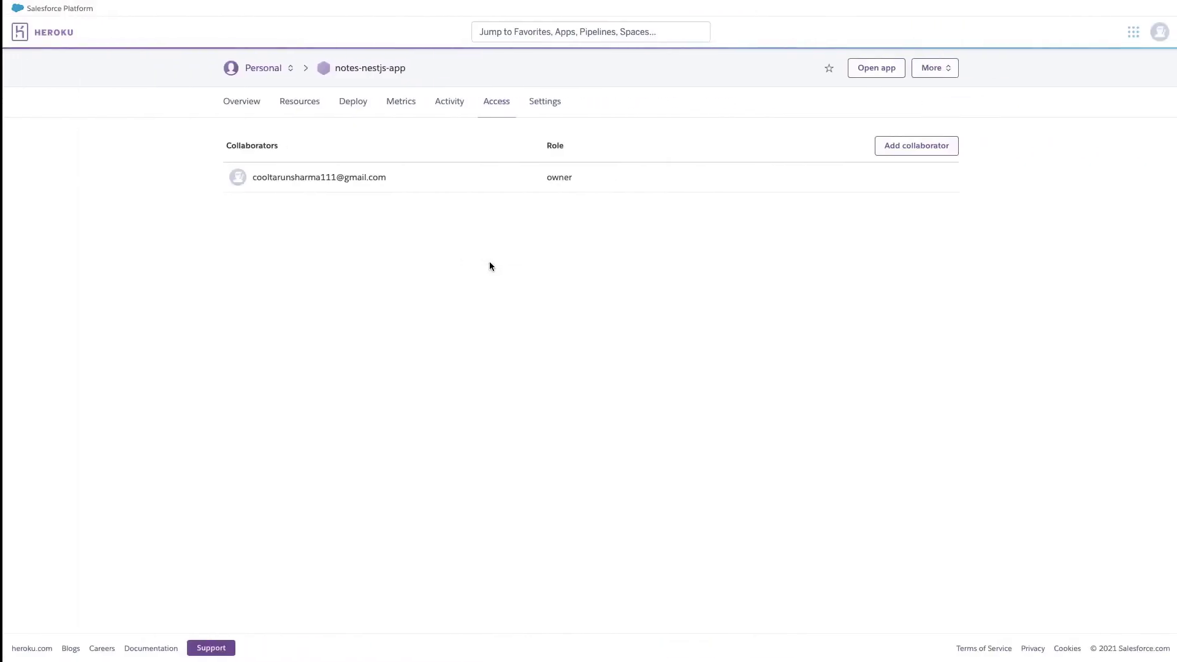
Switch to Heroku and look through the notes-nestjs-app settings, from app information and config vars down to domains.
{"action": "left_click", "coordinate": [547, 107]}
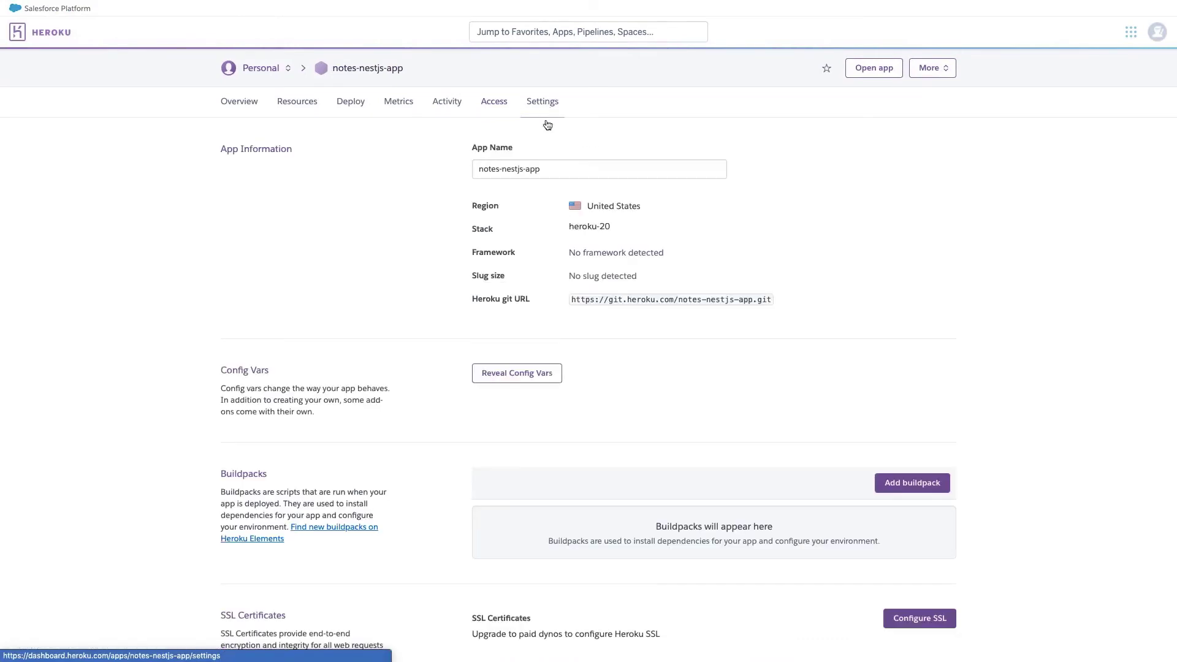
{"action": "scroll", "coordinate": [571, 313], "scroll_direction": "down", "scroll_amount": 1}
{"action": "scroll", "coordinate": [570, 312], "scroll_direction": "down", "scroll_amount": 5}
{"action": "scroll", "coordinate": [569, 312], "scroll_direction": "down", "scroll_amount": 5}
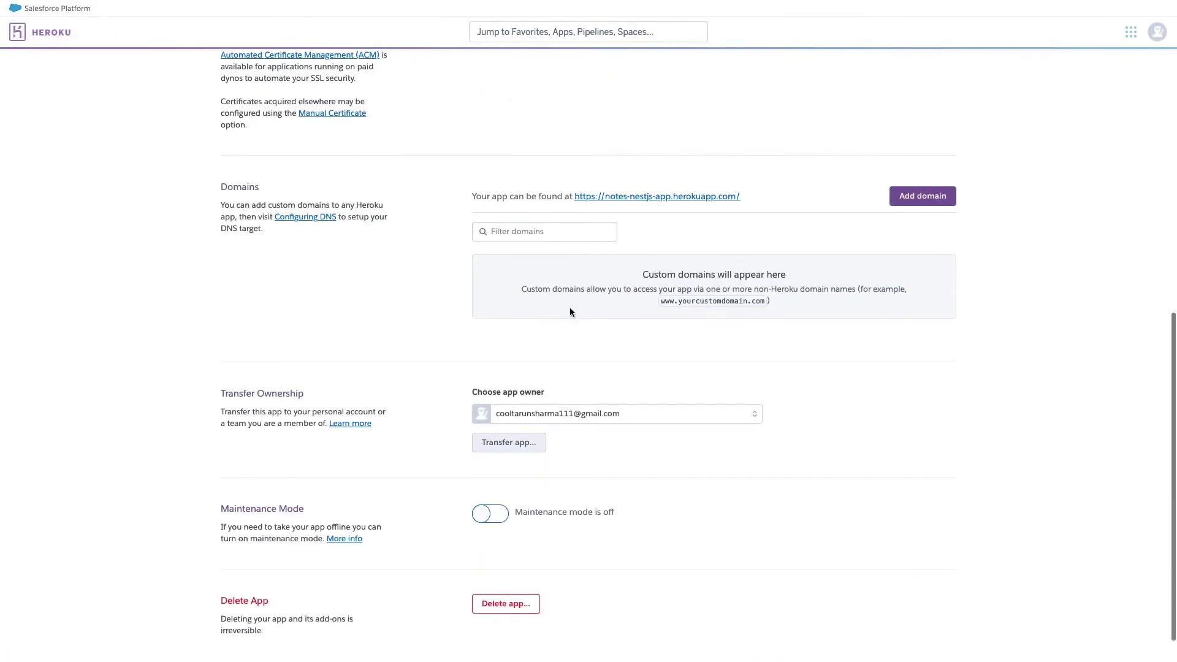
{"action": "scroll", "coordinate": [570, 312], "scroll_direction": "up", "scroll_amount": 5}
{"action": "scroll", "coordinate": [569, 307], "scroll_direction": "down", "scroll_amount": 5}
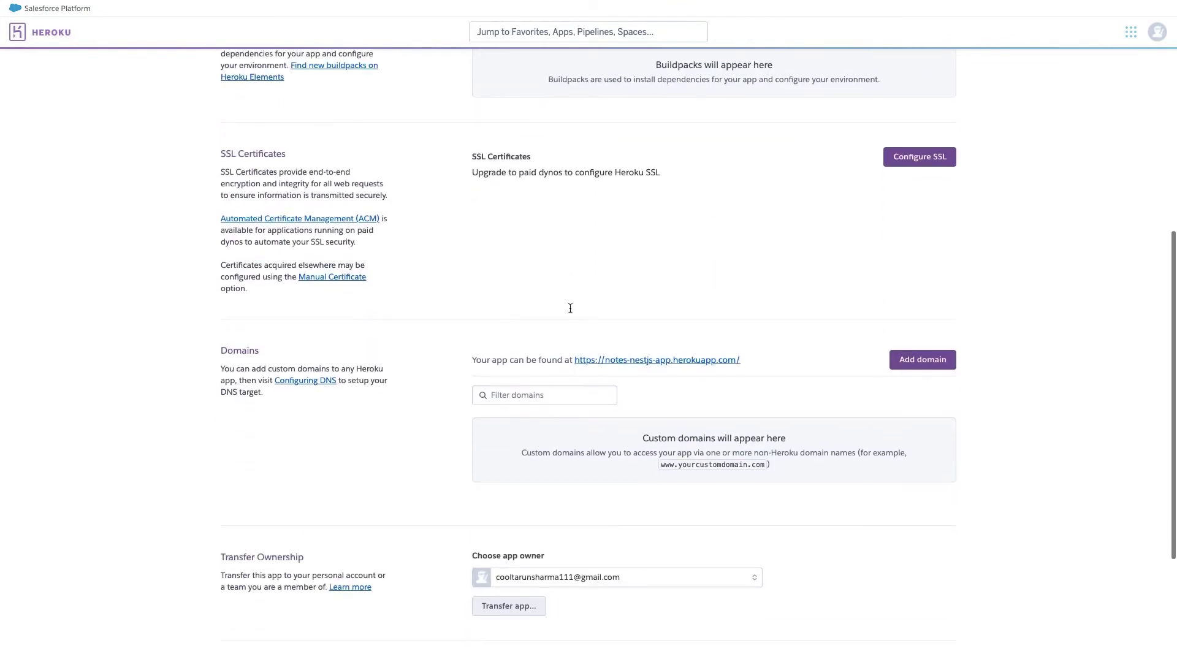
{"action": "scroll", "coordinate": [570, 310], "scroll_direction": "down", "scroll_amount": 1}
{"action": "scroll", "coordinate": [569, 310], "scroll_direction": "up", "scroll_amount": 10}
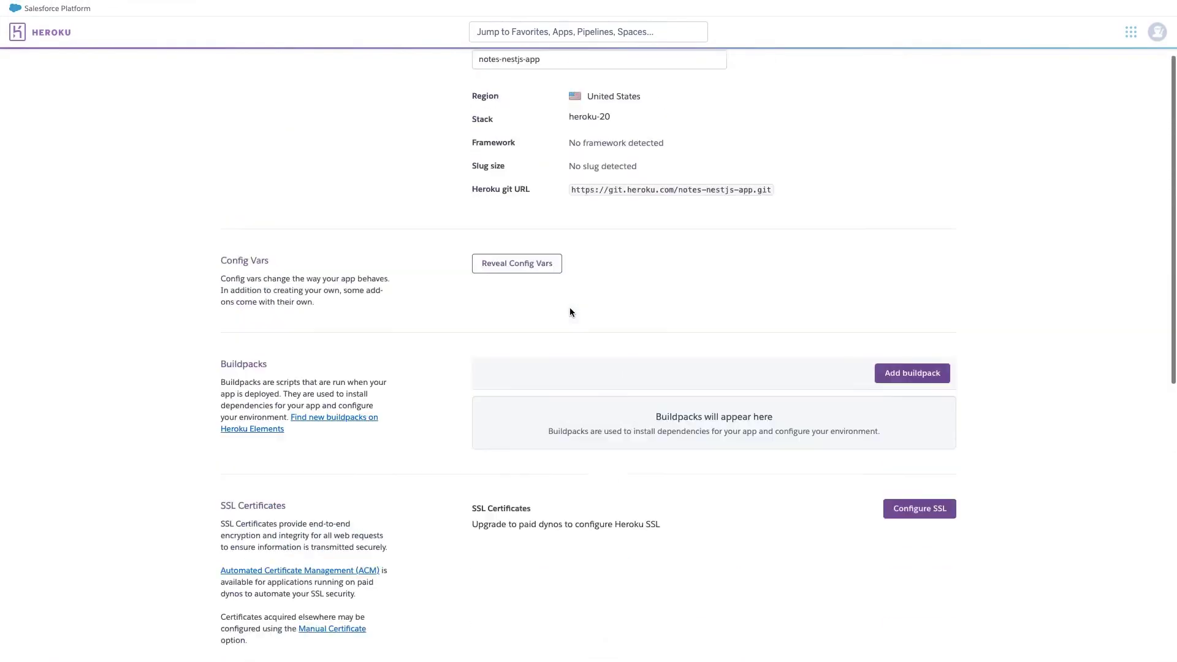
{"action": "scroll", "coordinate": [569, 312], "scroll_direction": "up", "scroll_amount": 2}
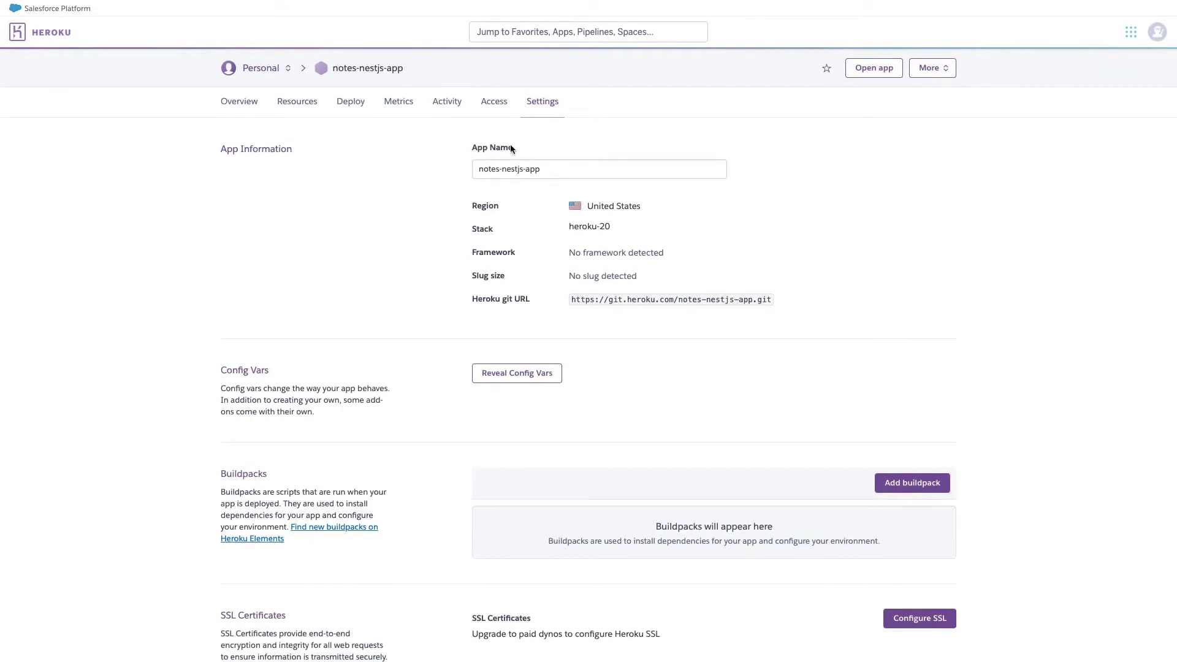
Open the Heroku app's deployment instructions and copy the app name notes-nestjs-app from the existing Git repository command.
{"action": "left_click", "coordinate": [298, 108]}
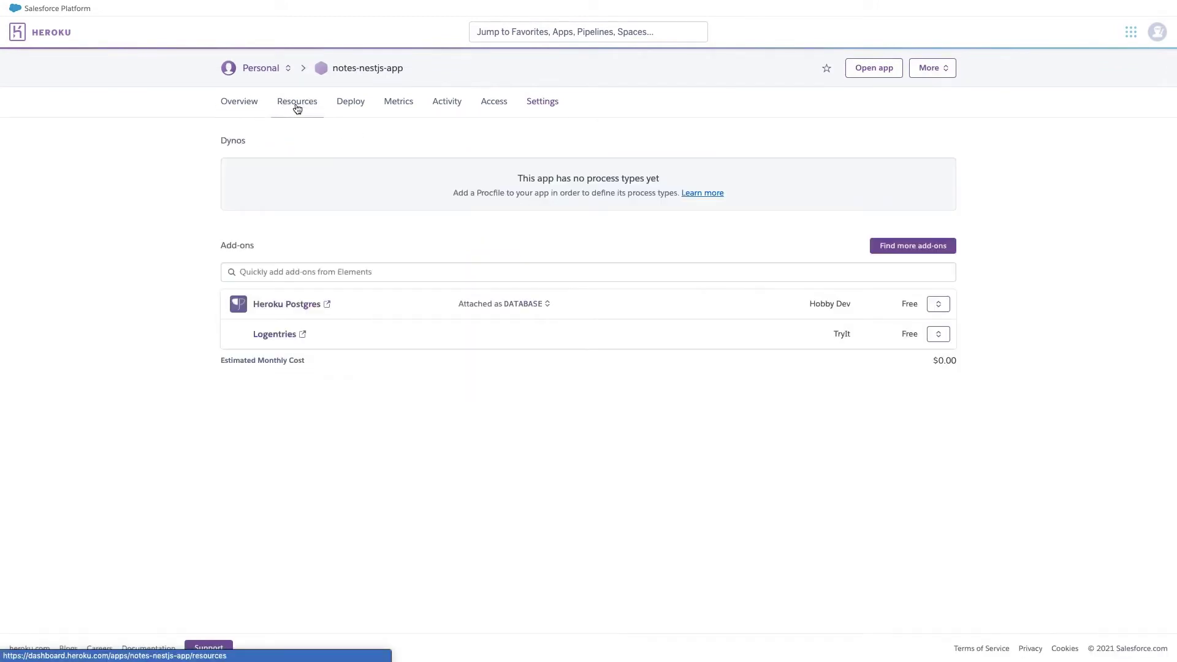
{"action": "left_click", "coordinate": [346, 106]}
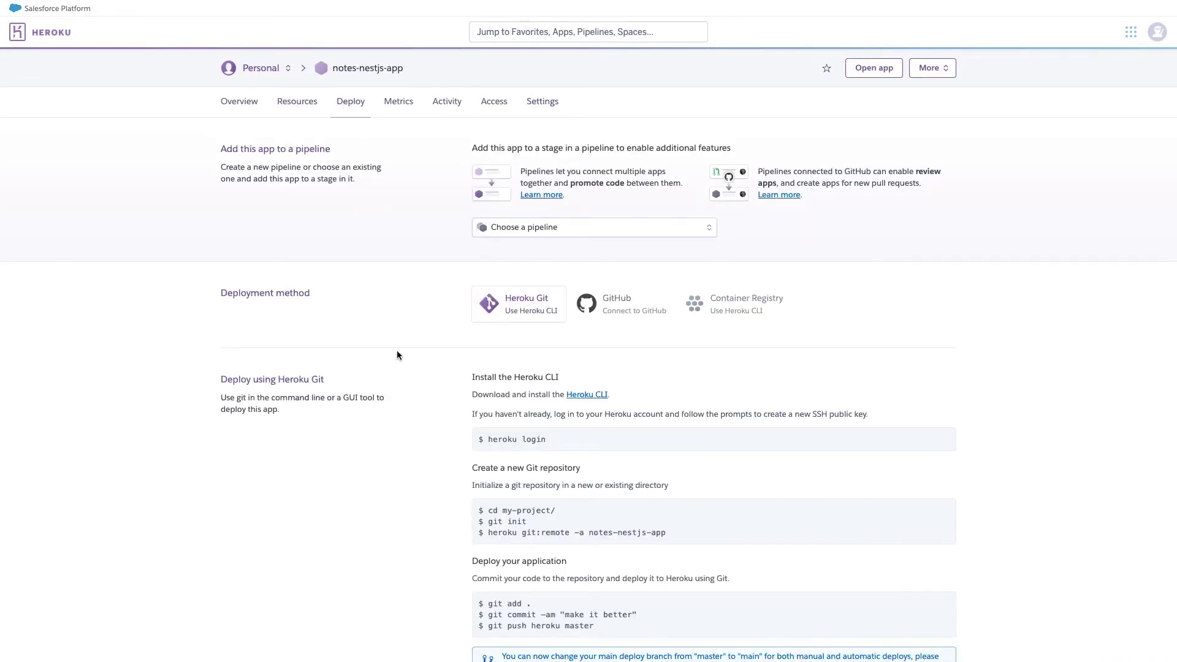
{"action": "scroll", "coordinate": [397, 355], "scroll_direction": "down", "scroll_amount": 3}
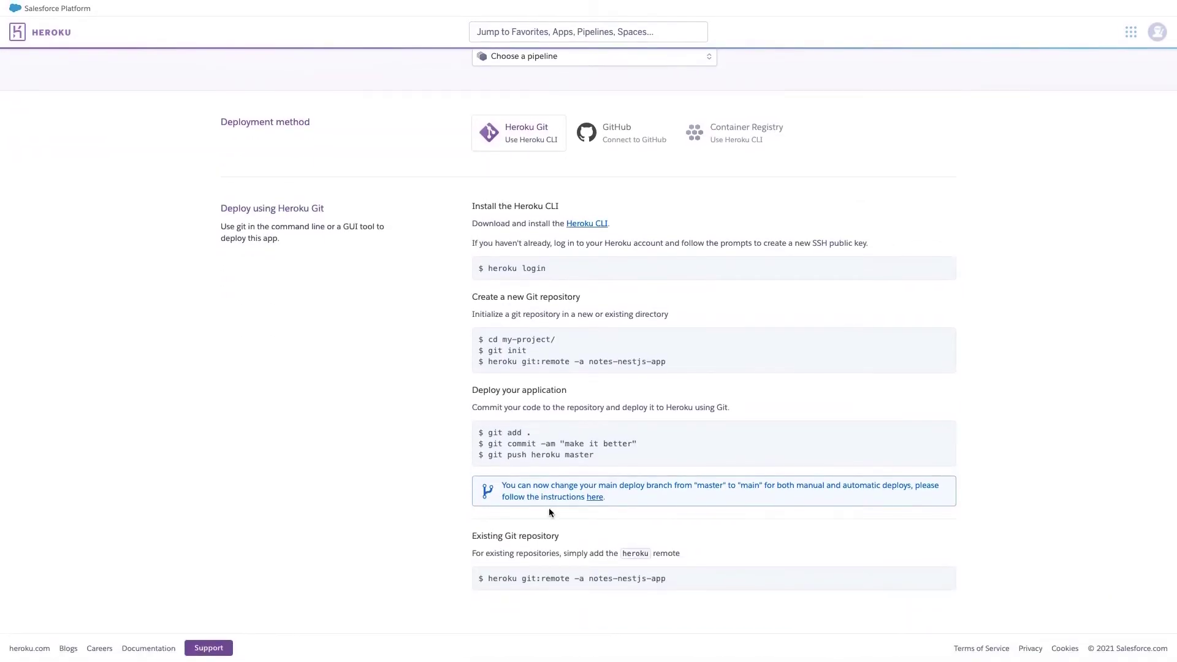
{"action": "left_click_drag", "start_coordinate": [590, 579], "coordinate": [675, 581]}
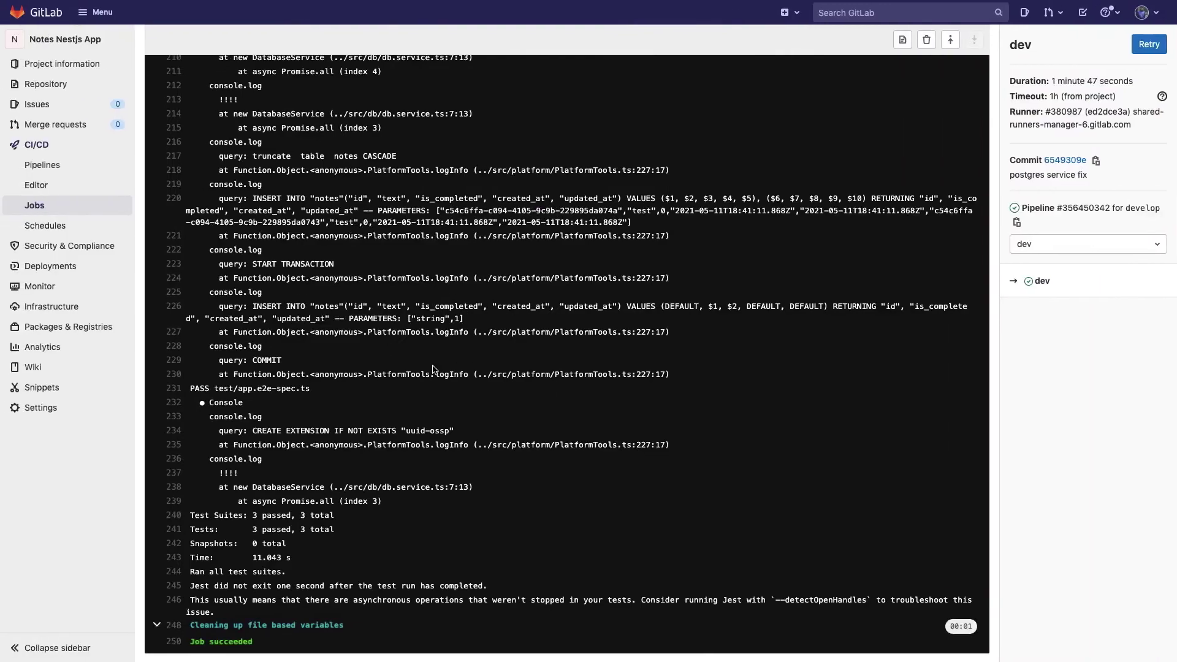
Switch to GitLab, expand the variables in the project's CI/CD settings and start adding a new variable.
{"action": "scroll", "coordinate": [434, 366], "scroll_direction": "up", "scroll_amount": 20}
{"action": "mouse_move", "coordinate": [67, 406]}
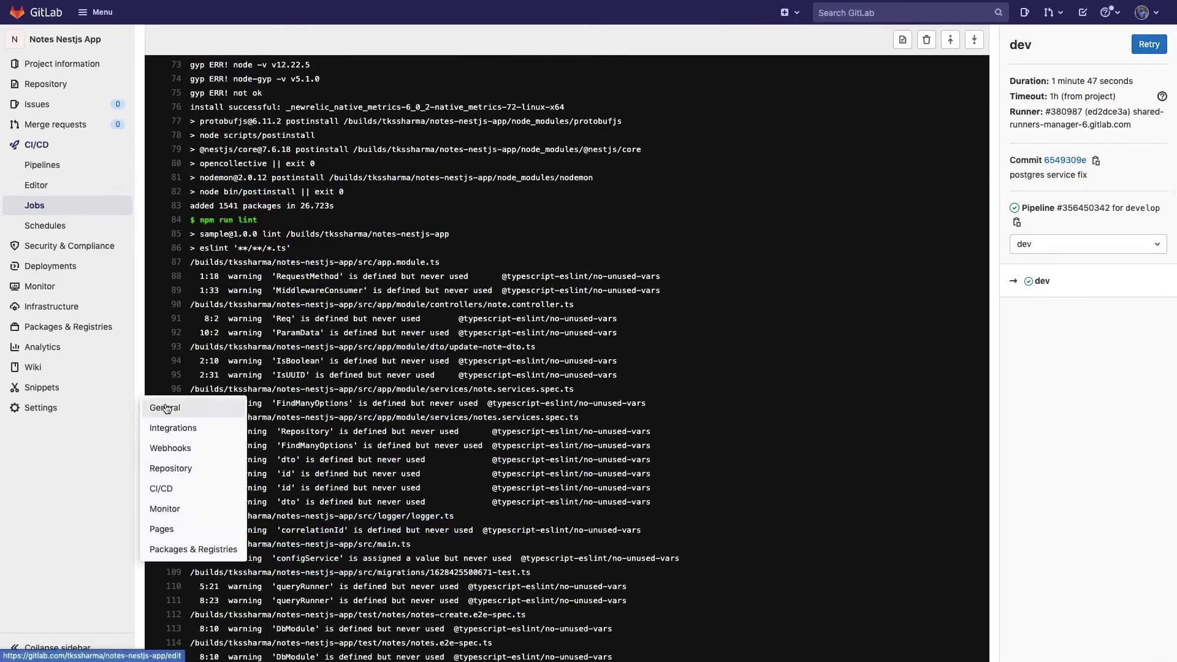
{"action": "left_click", "coordinate": [178, 488]}
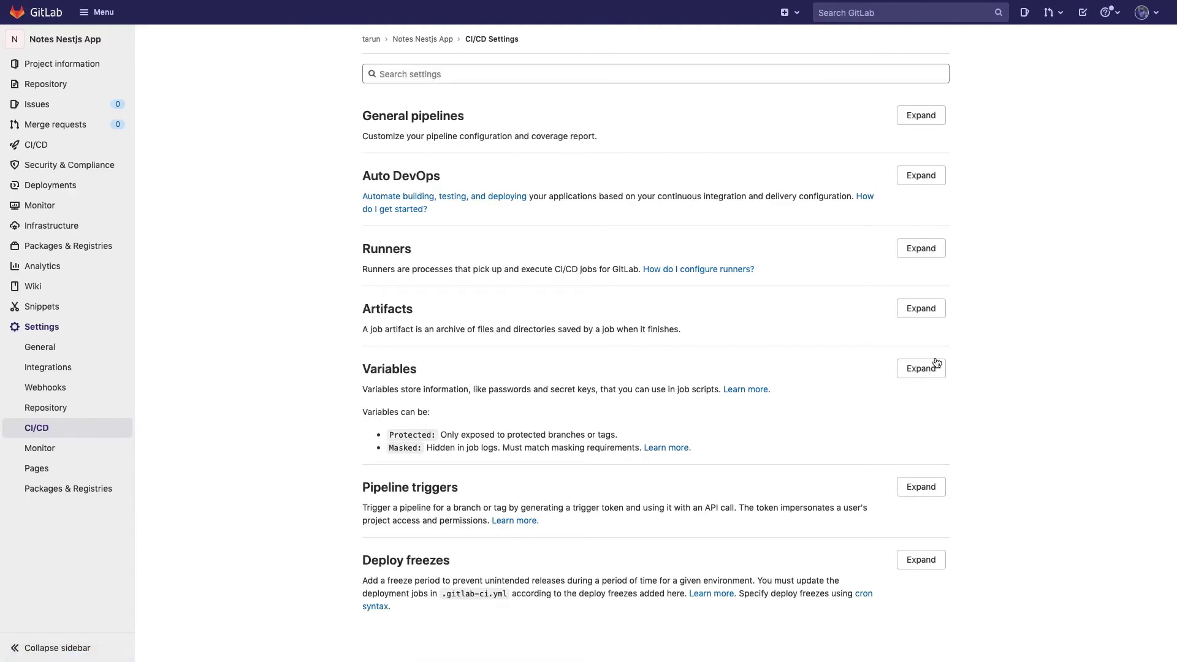
{"action": "left_click", "coordinate": [936, 364]}
{"action": "scroll", "coordinate": [615, 409], "scroll_direction": "down", "scroll_amount": 3}
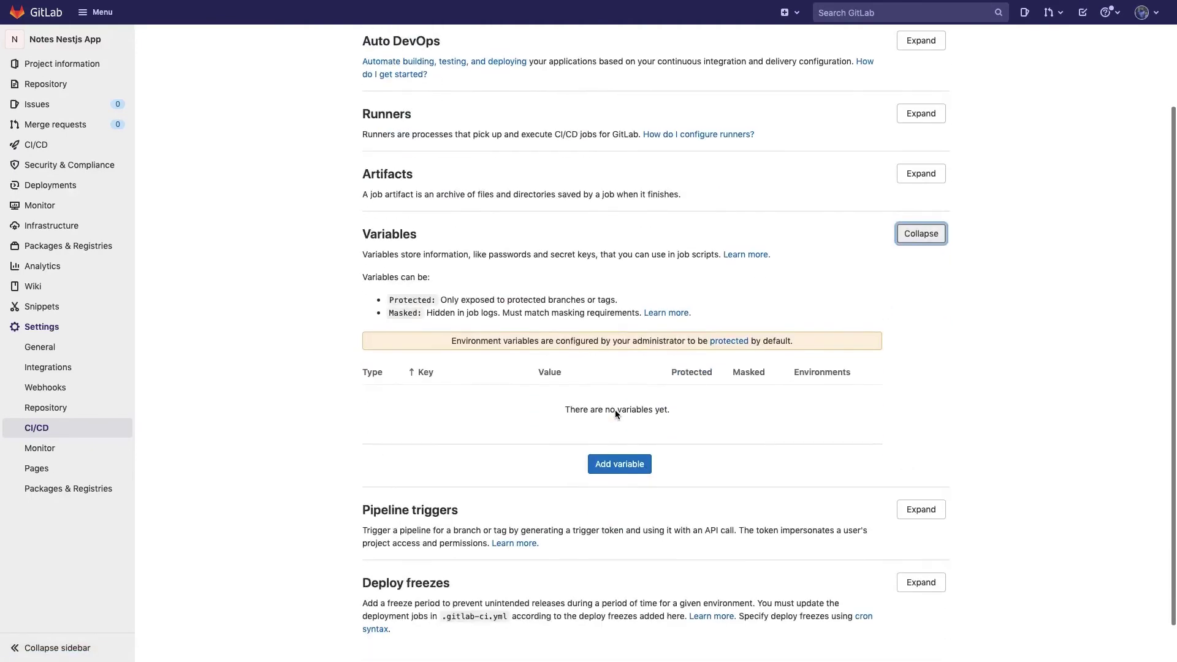
{"action": "left_click", "coordinate": [620, 464]}
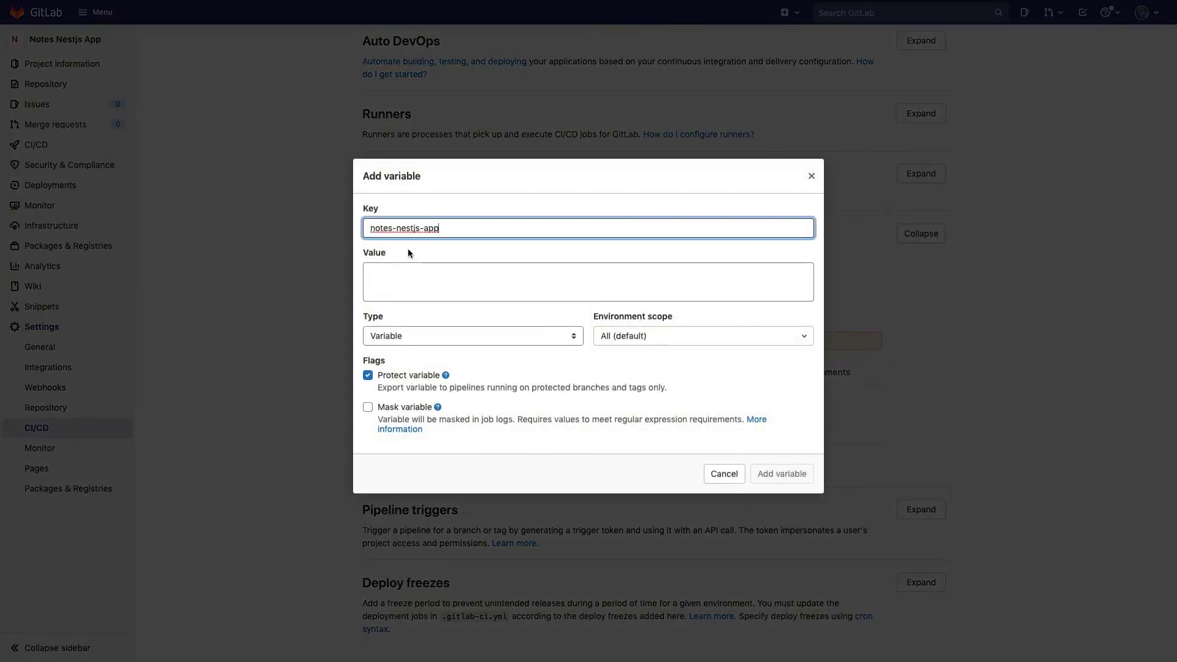
Move the text notes-nestjs-app from the new variable's key to its value, leaving the key empty.
{"action": "triple_click", "coordinate": [420, 227]}
{"action": "key", "text": "ctrl+c"}
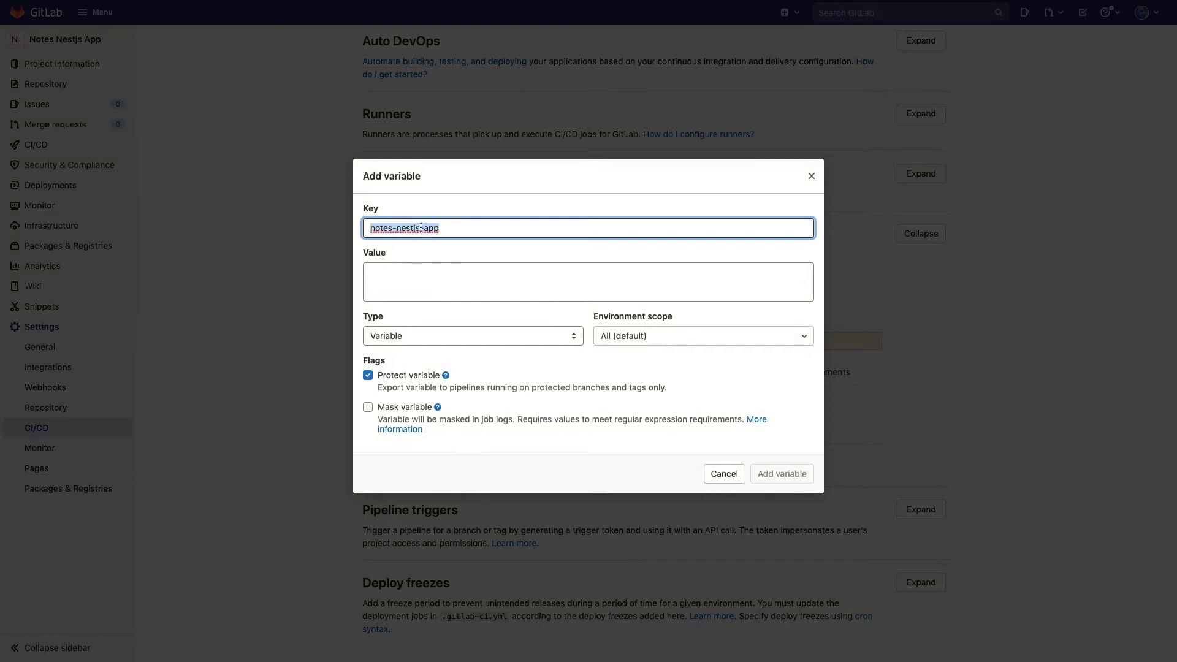
{"action": "left_click", "coordinate": [408, 286]}
{"action": "key", "text": "ctrl+v"}
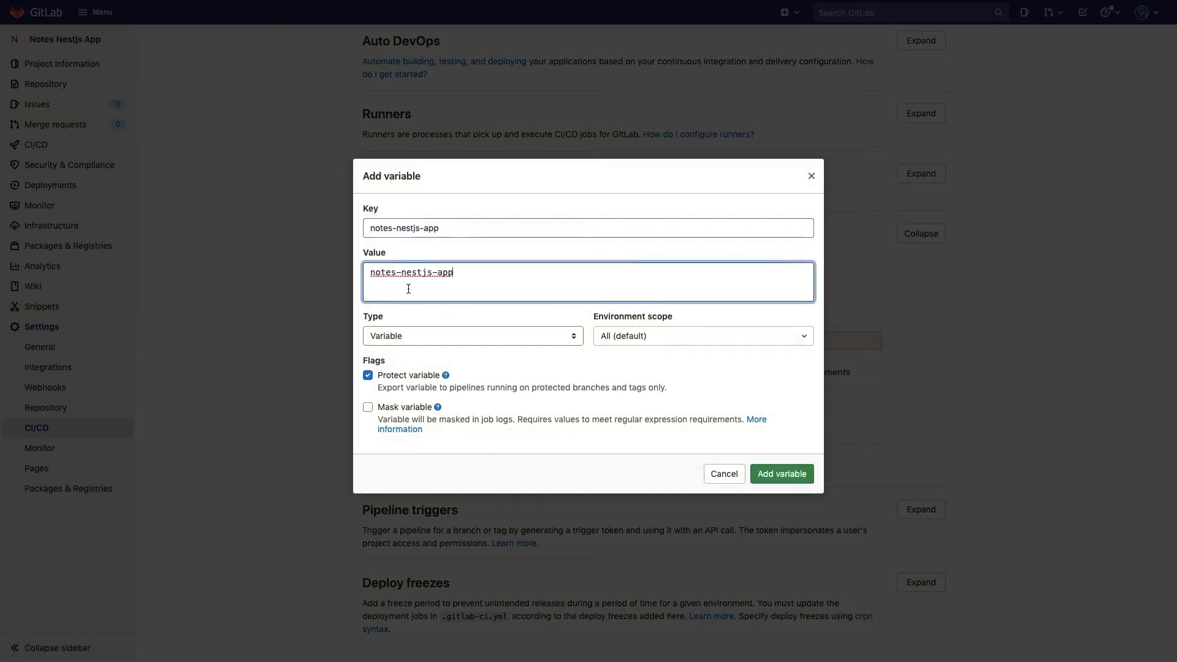
{"action": "triple_click", "coordinate": [447, 233]}
{"action": "key", "text": "BackSpace"}
Switch to the code editor and copy the variable name NESTJS_API_APP_DEVELOPMENT from the dev job's Heroku deploy command in .gitlab-ci.yml.
{"action": "key", "text": "ctrl+Left"}
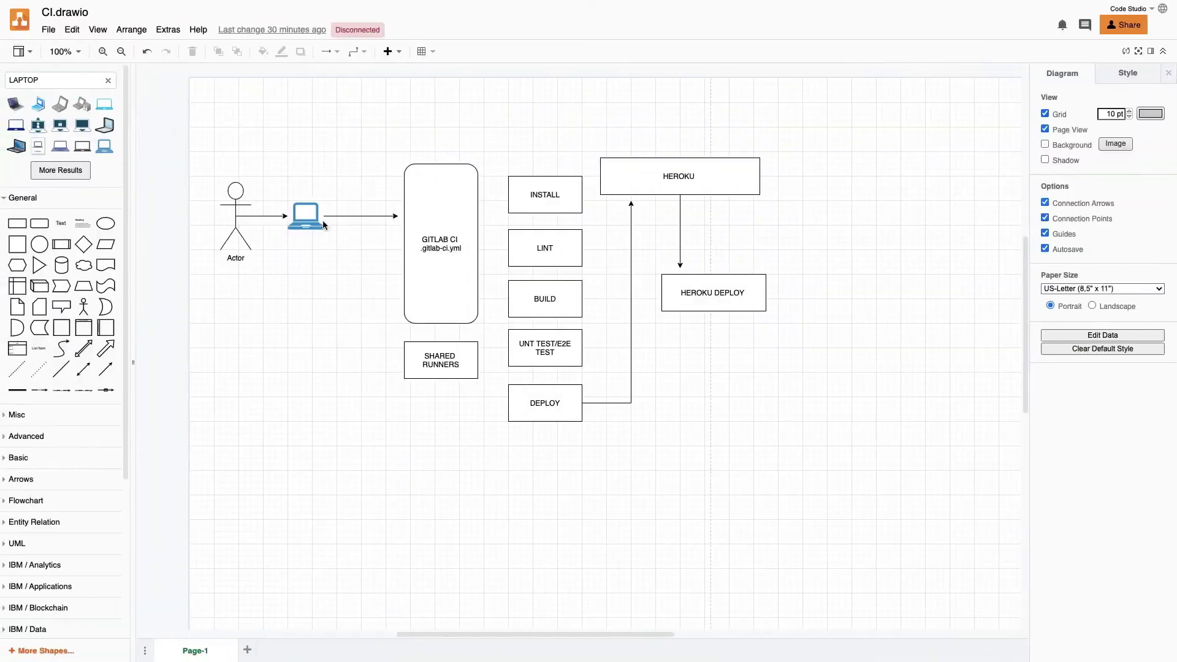
{"action": "key", "text": "ctrl+Left"}
{"action": "key", "text": "ctrl+Right"}
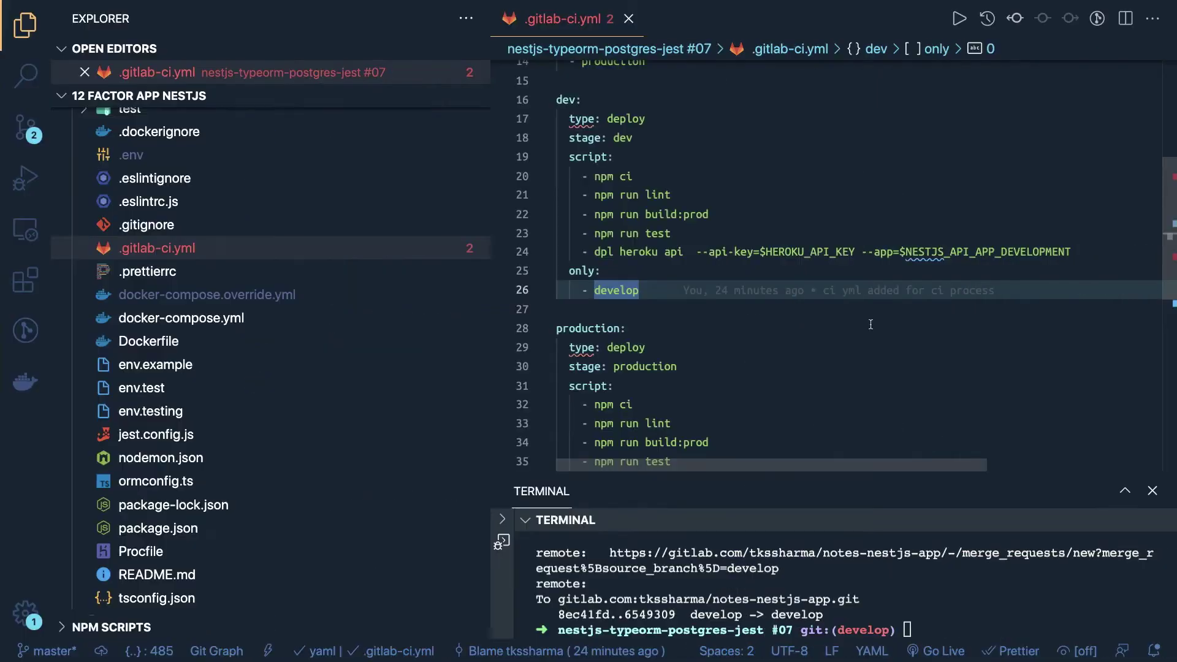
{"action": "double_click", "coordinate": [1005, 252]}
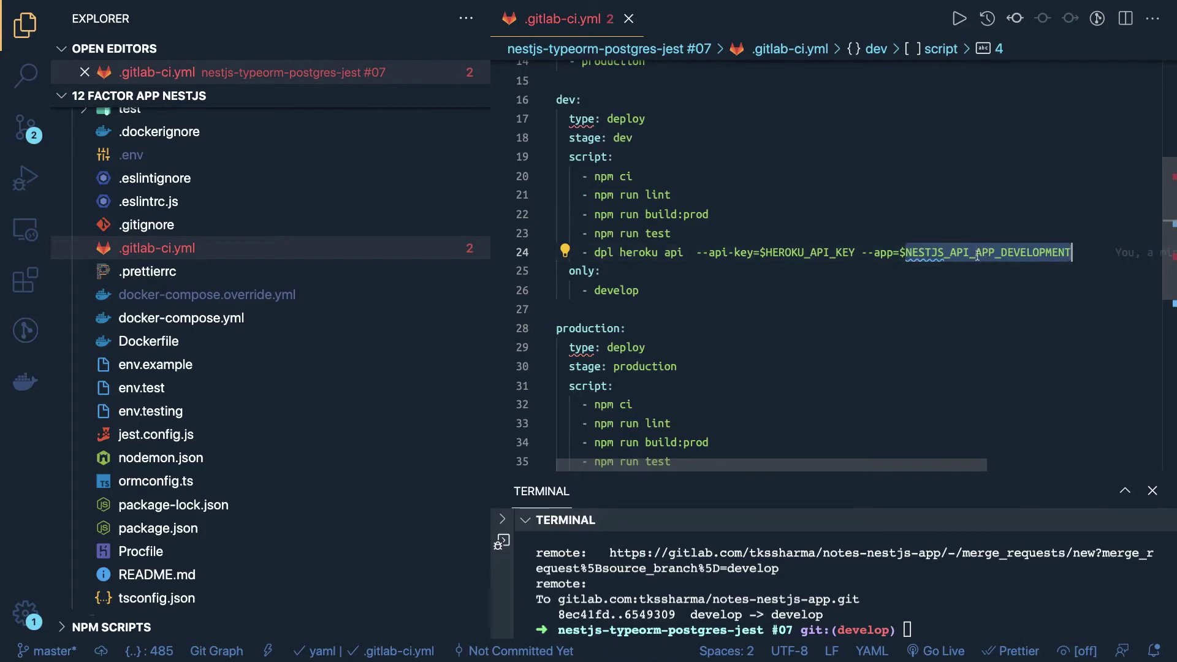
{"action": "scroll", "coordinate": [978, 255], "scroll_direction": "down", "scroll_amount": 3}
{"action": "scroll", "coordinate": [990, 224], "scroll_direction": "up", "scroll_amount": 3}
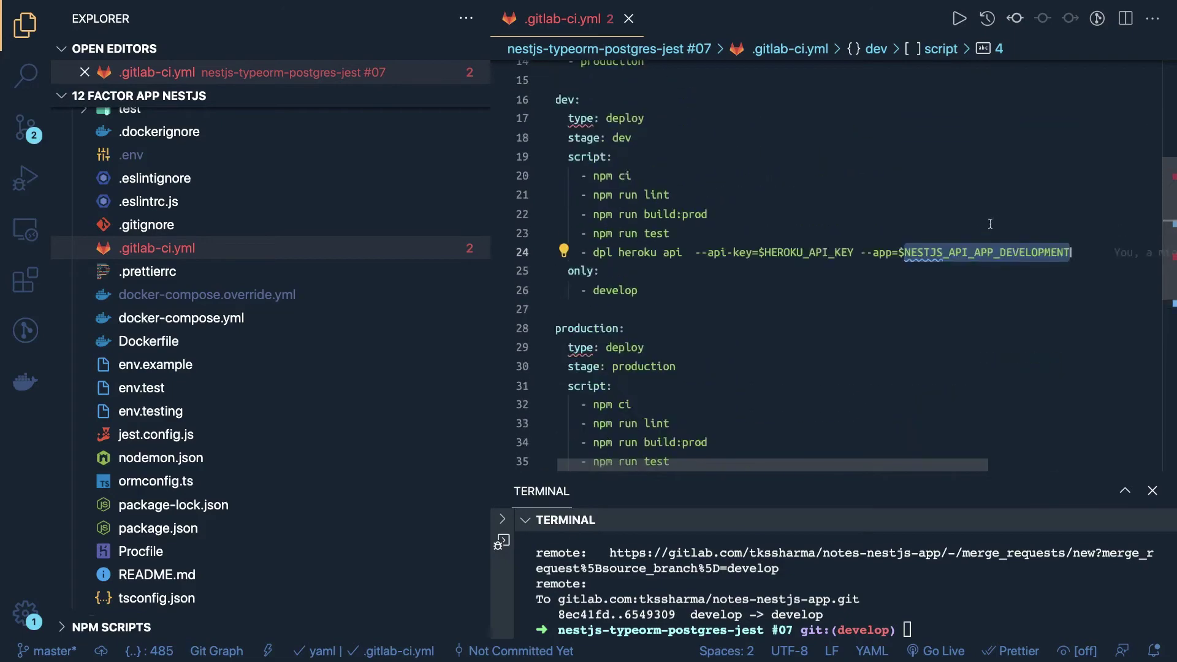
Return to GitLab, set the new variable's key to NESTJS_API_APP_DEVELOPMENT and add the variable with the value notes-nestjs-app.
{"action": "key", "text": "ctrl+Left"}
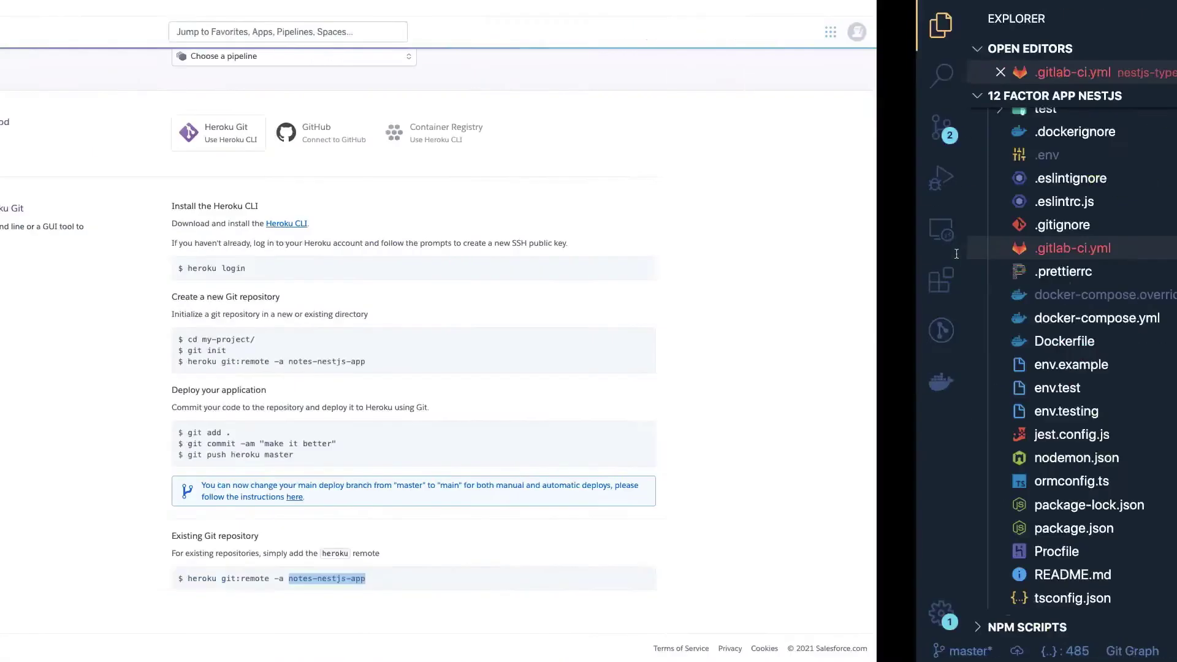
{"action": "key", "text": "ctrl+Right"}
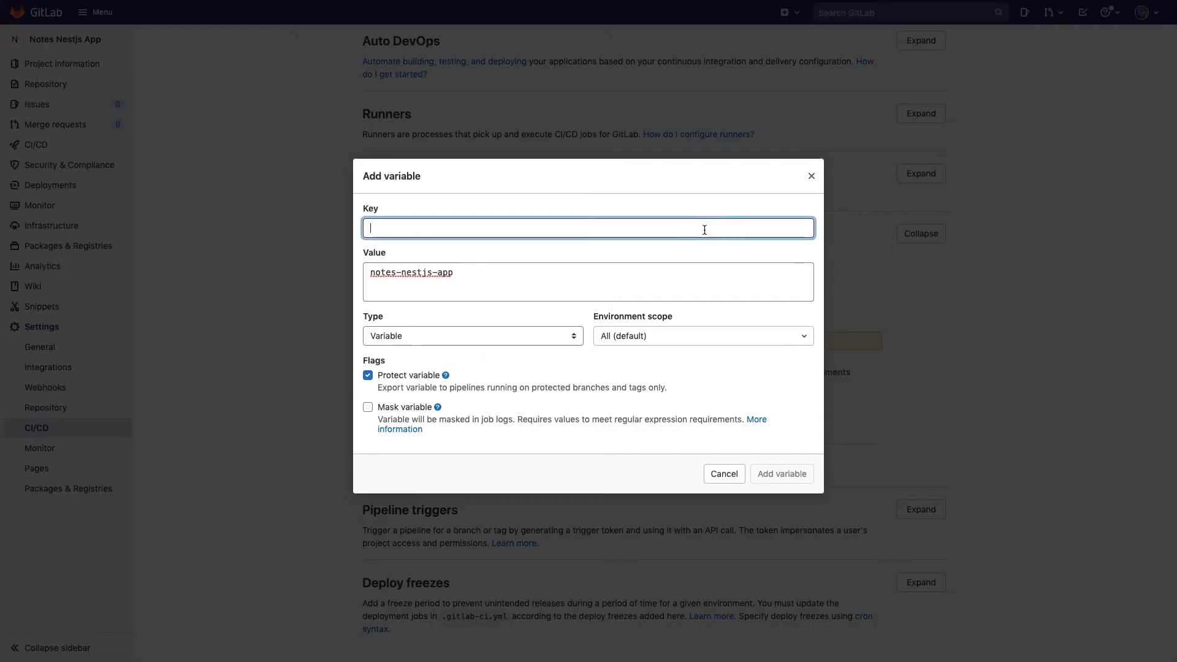
{"action": "type", "text": "NESTJS_API_APP_DEVELOPMENT"}
{"action": "left_click", "coordinate": [471, 272]}
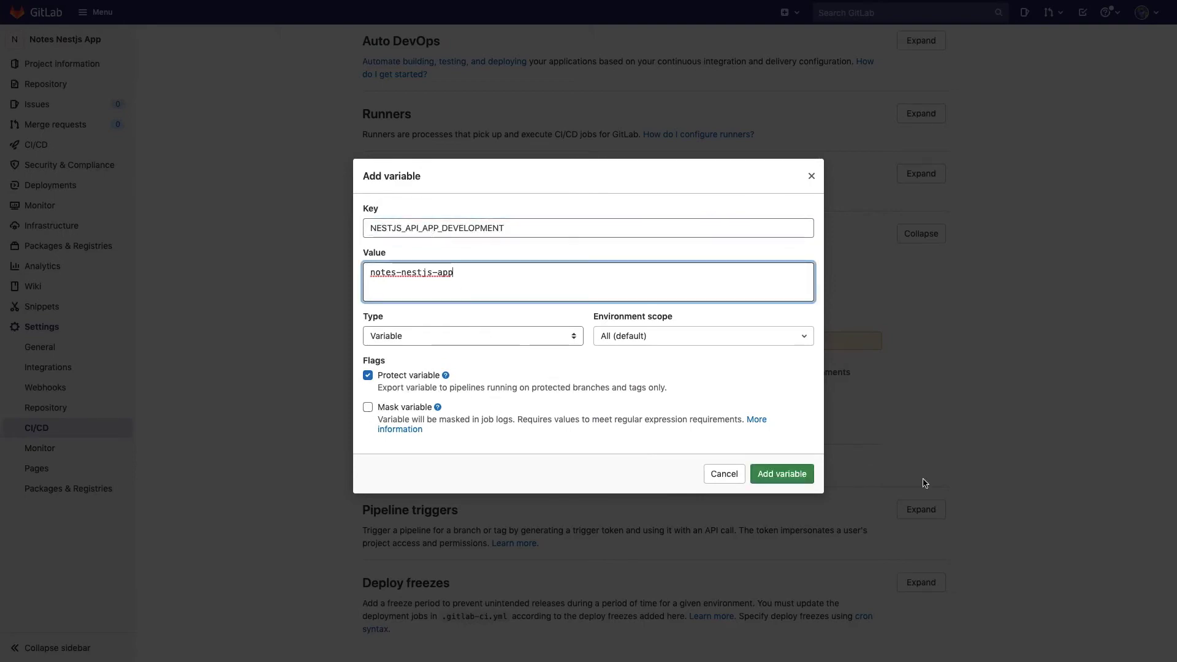
{"action": "left_click", "coordinate": [800, 478]}
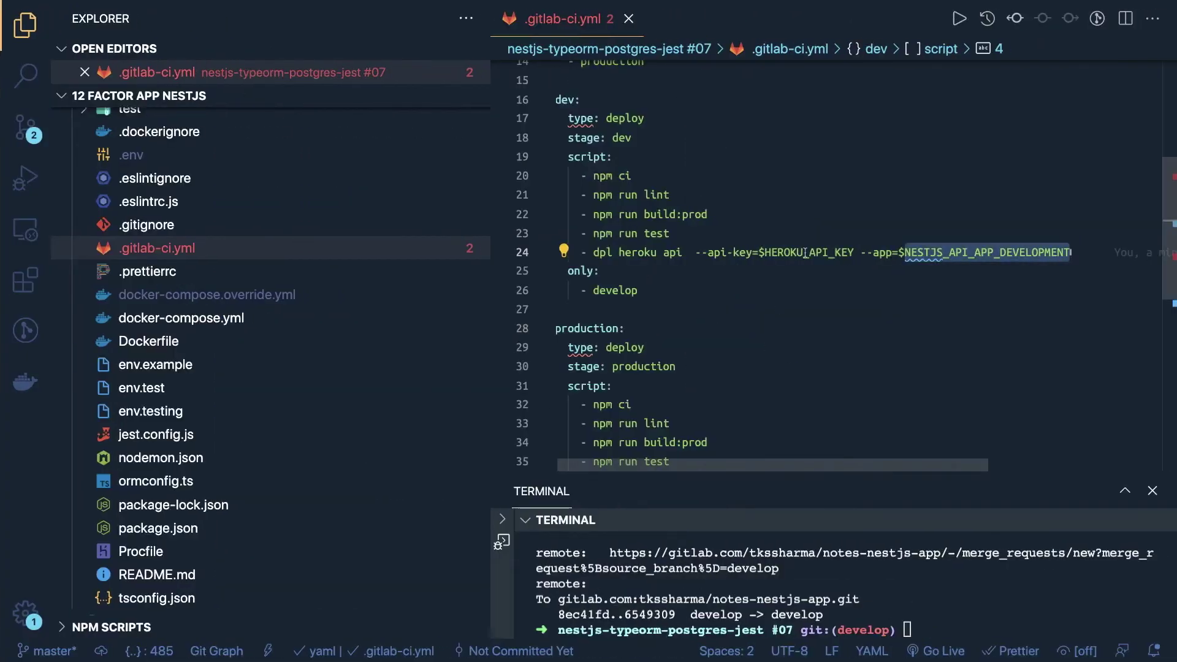
Copy the name HEROKU_API_KEY from the dev job's deploy command and start another GitLab variable with it as the key.
{"action": "double_click", "coordinate": [806, 252]}
{"action": "key", "text": "ctrl+c"}
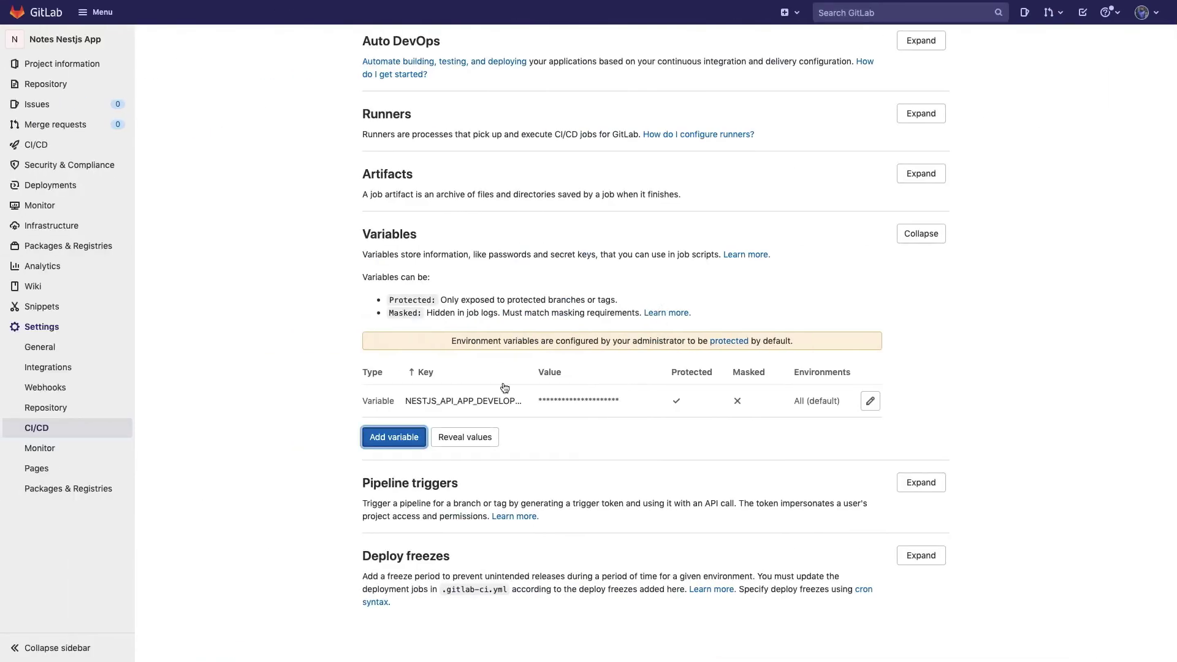
{"action": "left_click", "coordinate": [393, 437]}
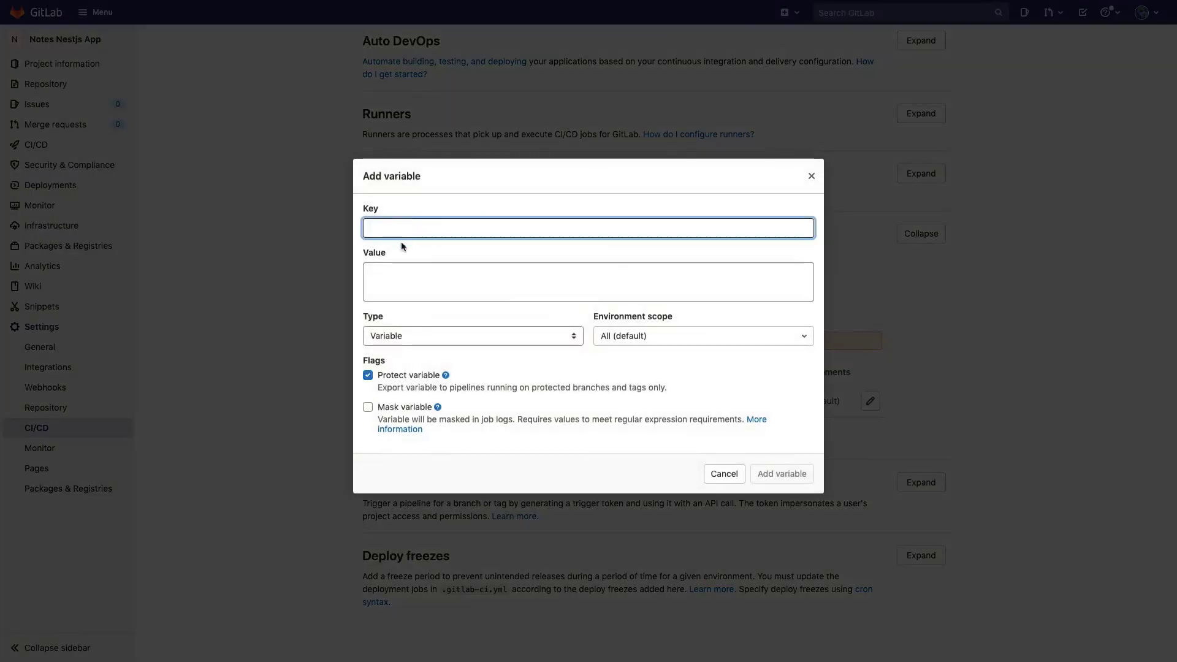
{"action": "left_click", "coordinate": [396, 271]}
{"action": "left_click", "coordinate": [394, 228]}
{"action": "key", "text": "ctrl+v"}
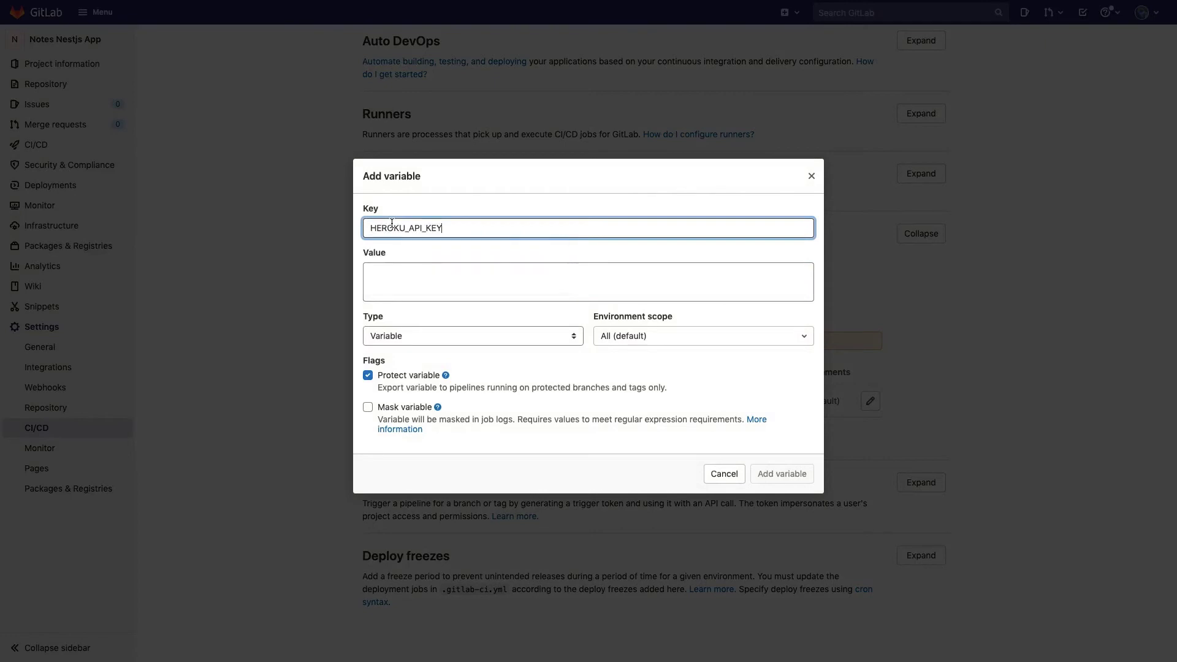
{"action": "left_click", "coordinate": [396, 284]}
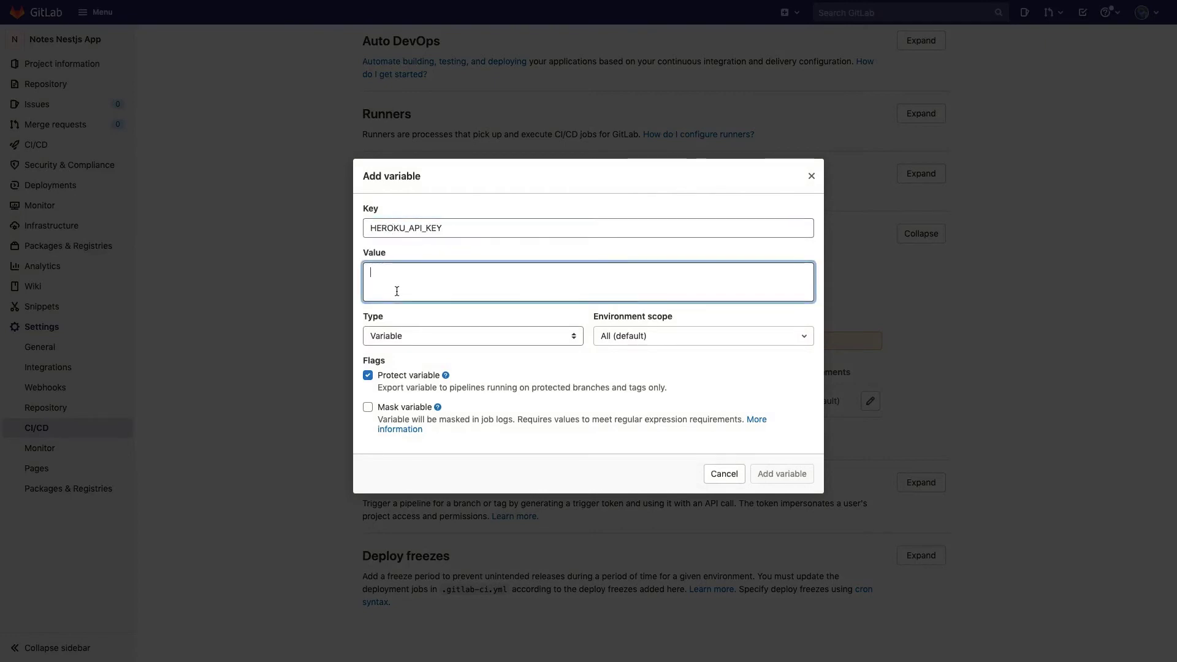
Switch to Heroku and locate the API Key section in the account settings.
{"action": "key", "text": "ctrl+Right"}
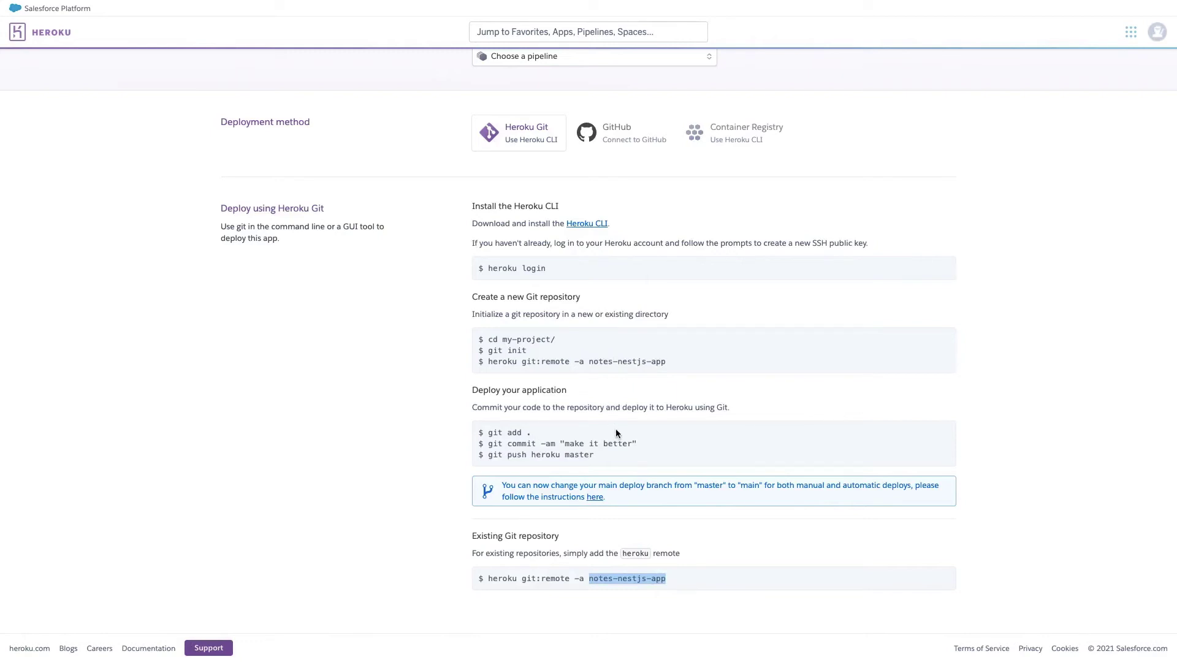
{"action": "key", "text": "ctrl+Left"}
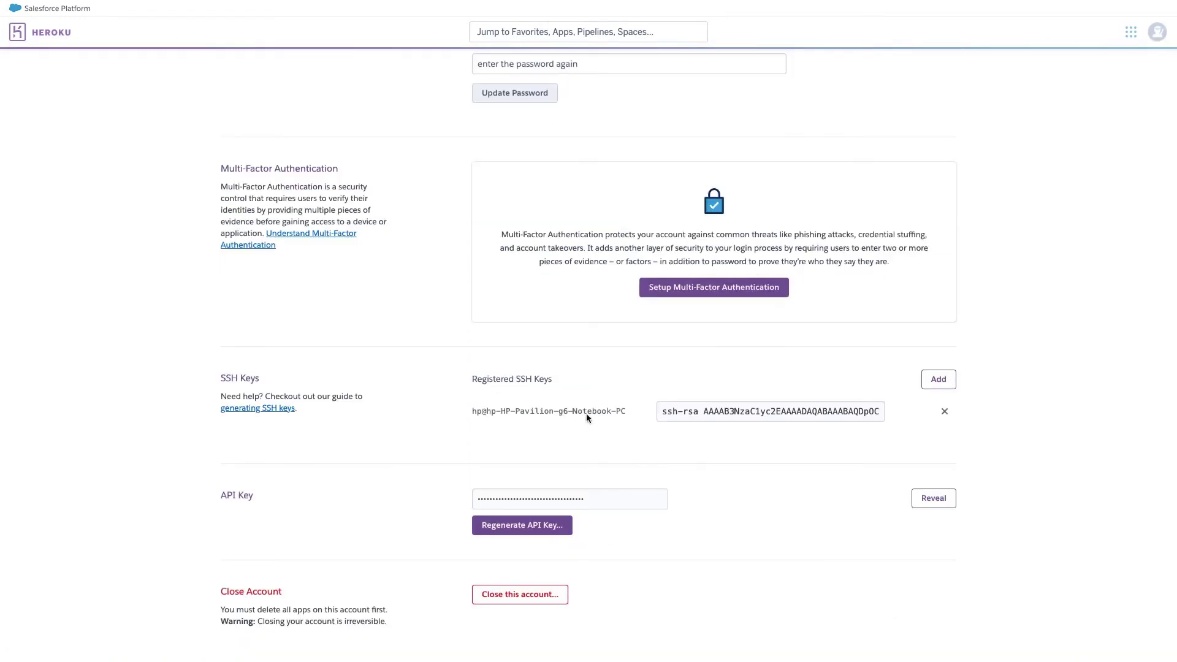
{"action": "scroll", "coordinate": [537, 434], "scroll_direction": "up", "scroll_amount": 6}
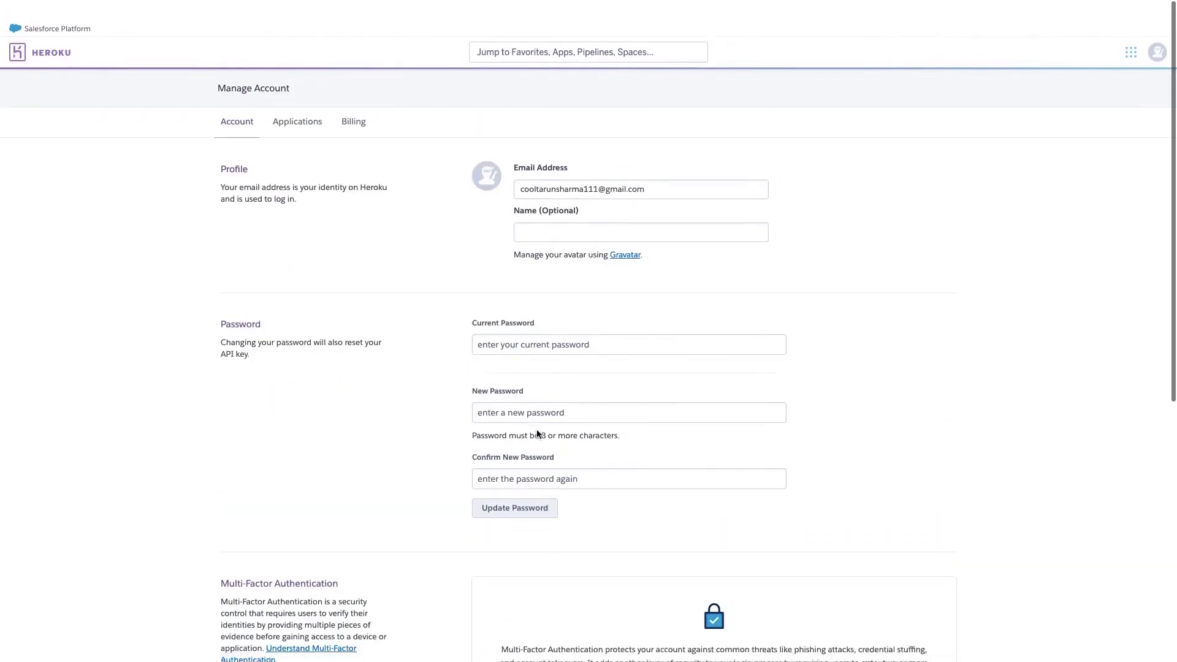
{"action": "left_click", "coordinate": [1162, 34]}
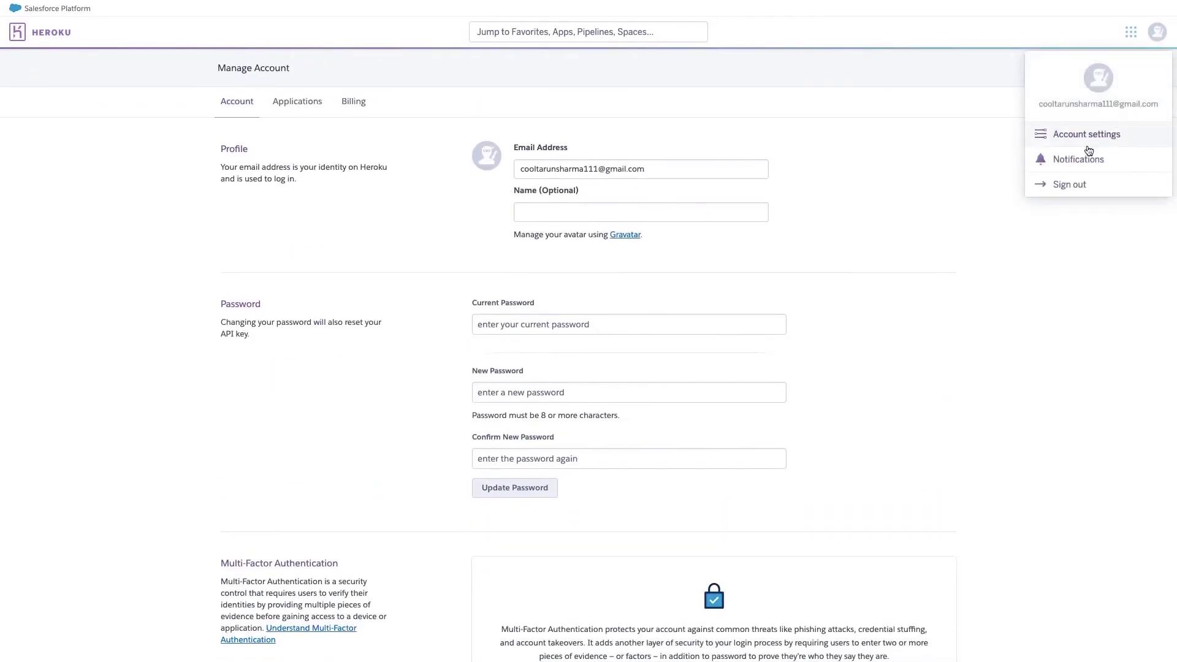
{"action": "scroll", "coordinate": [1027, 336], "scroll_direction": "down", "scroll_amount": 5}
{"action": "scroll", "coordinate": [1027, 339], "scroll_direction": "down", "scroll_amount": 1}
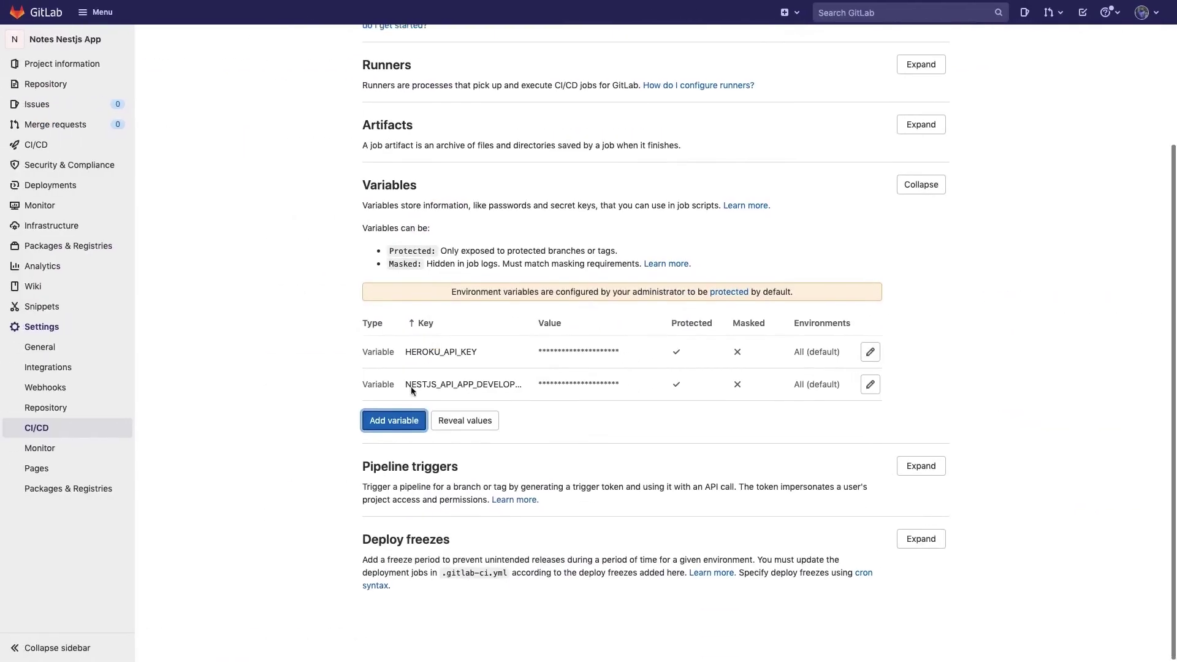
{"action": "left_click", "coordinate": [396, 423]}
{"action": "left_click", "coordinate": [385, 275]}
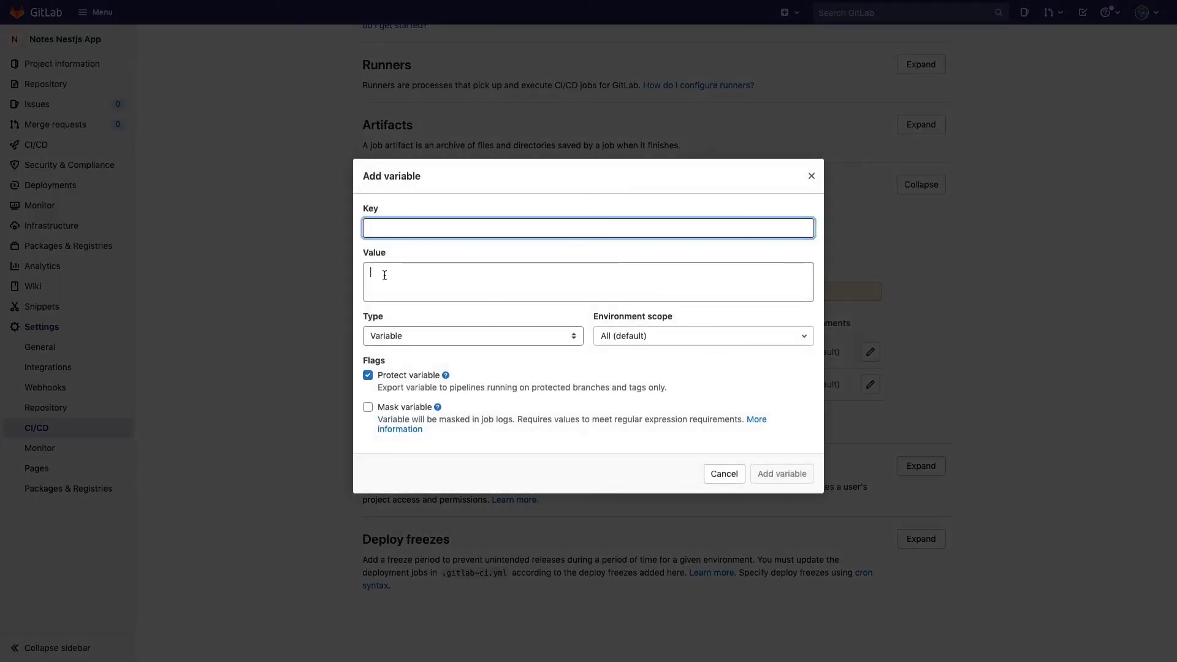
{"action": "left_click", "coordinate": [383, 229]}
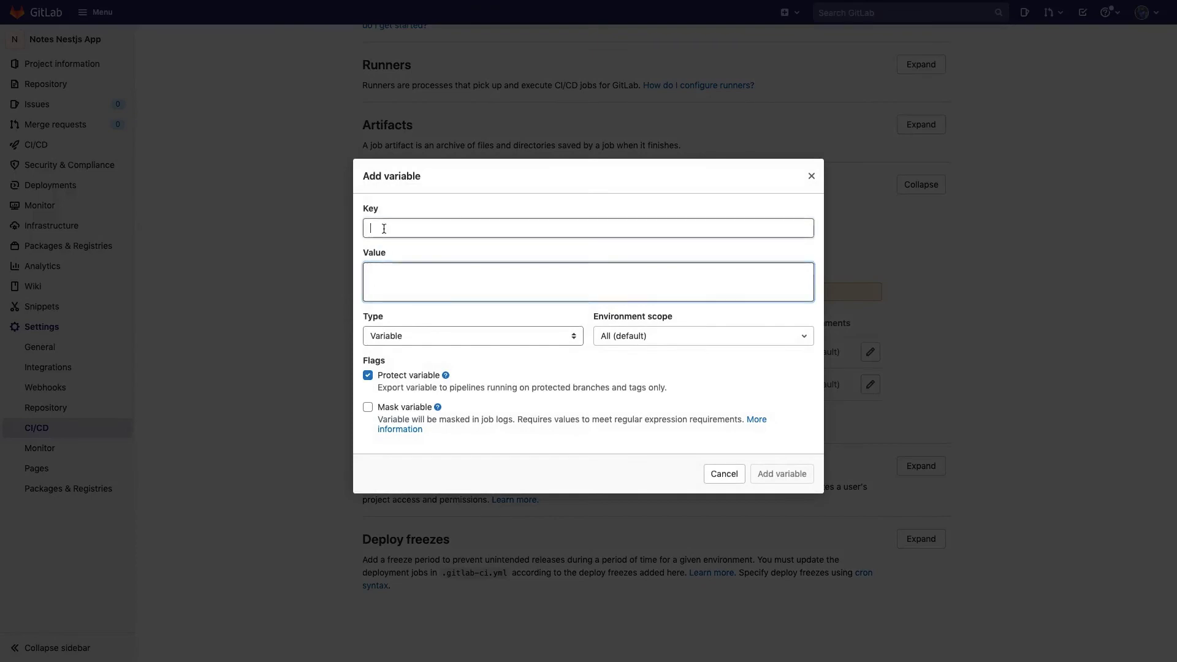
{"action": "left_click", "coordinate": [721, 475]}
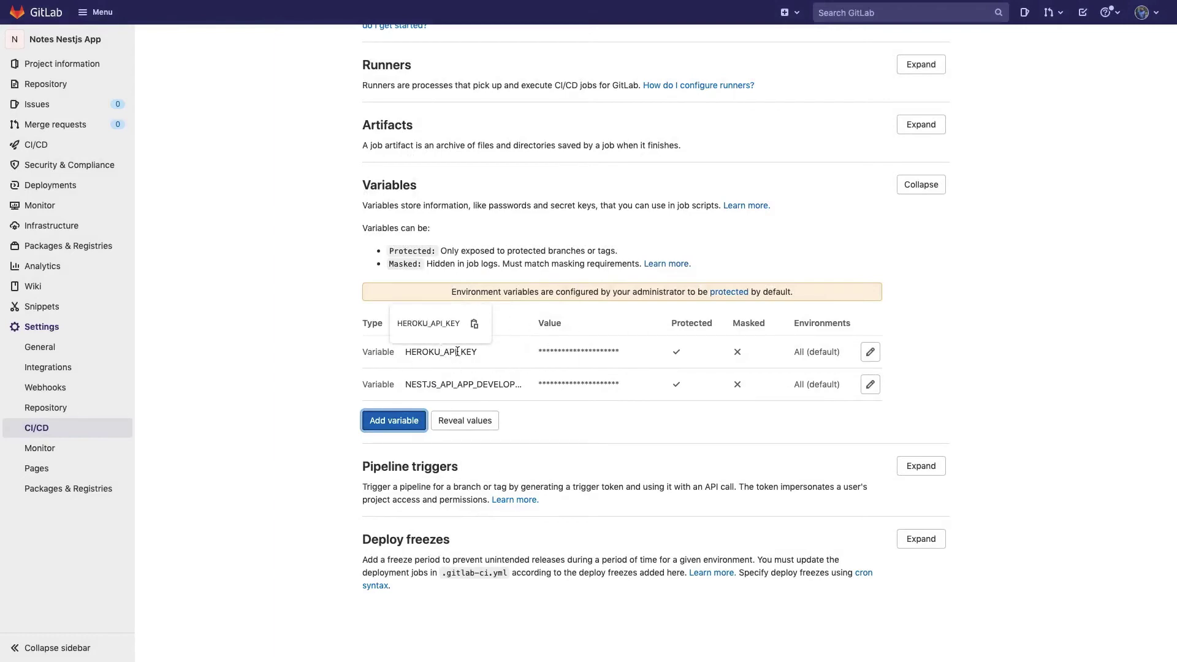
{"action": "double_click", "coordinate": [484, 384]}
{"action": "key", "text": "ctrl+c"}
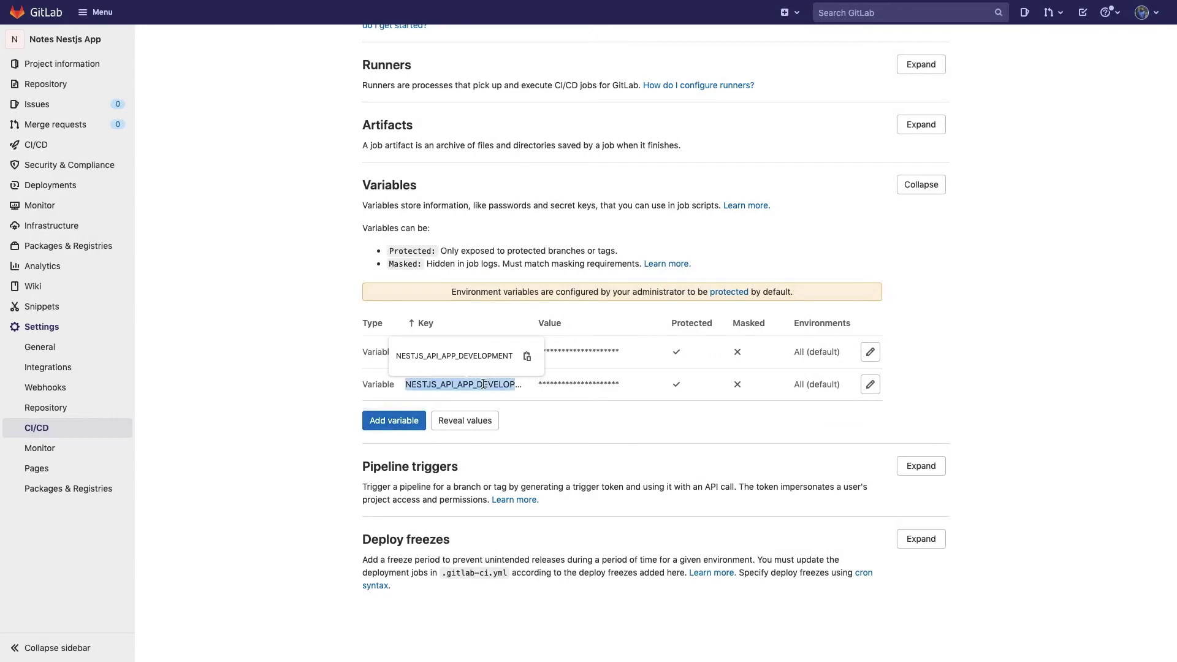
{"action": "left_click", "coordinate": [526, 356]}
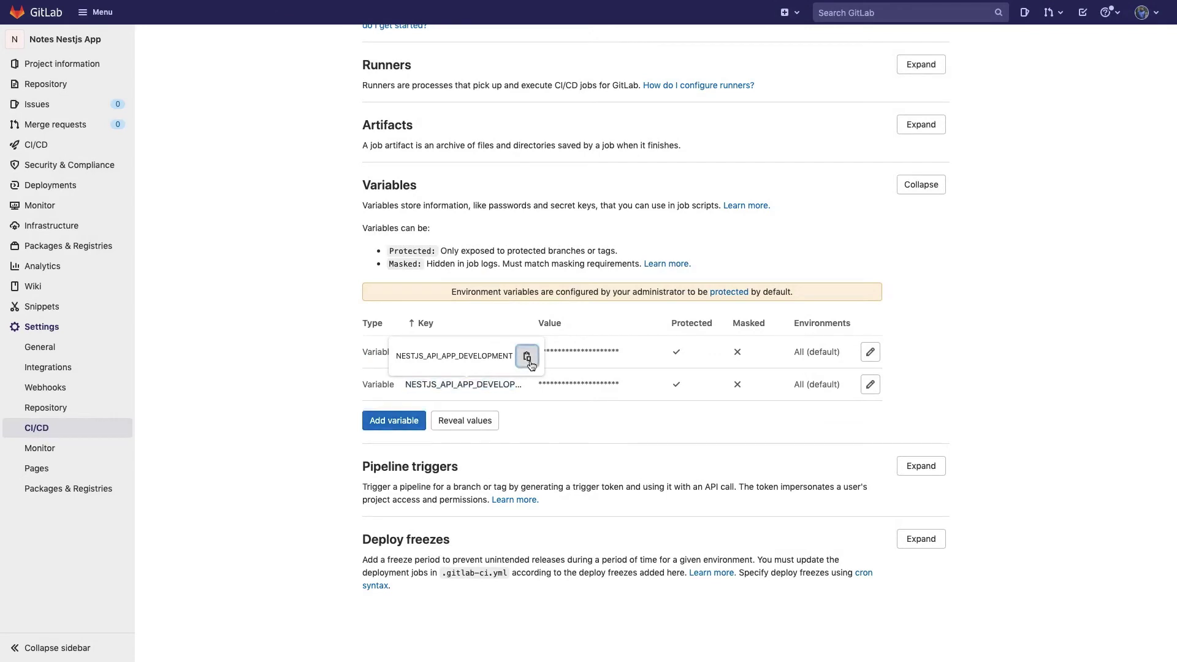
{"action": "left_click", "coordinate": [408, 420]}
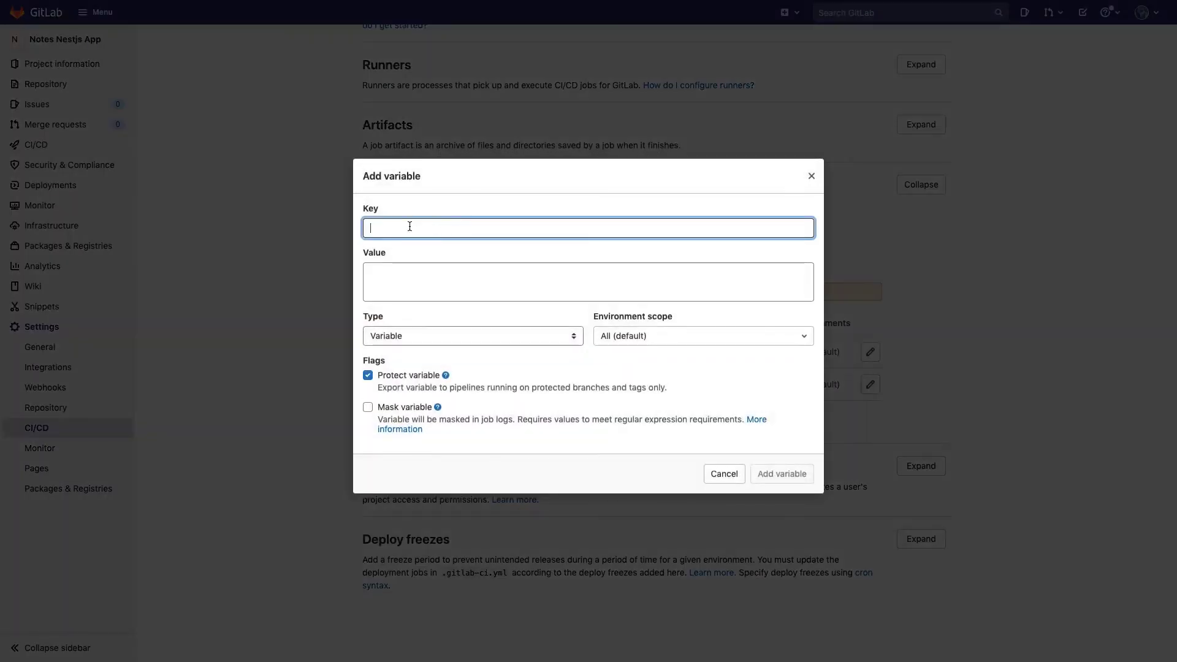
{"action": "key", "text": "ctrl+v"}
{"action": "left_click", "coordinate": [417, 286]}
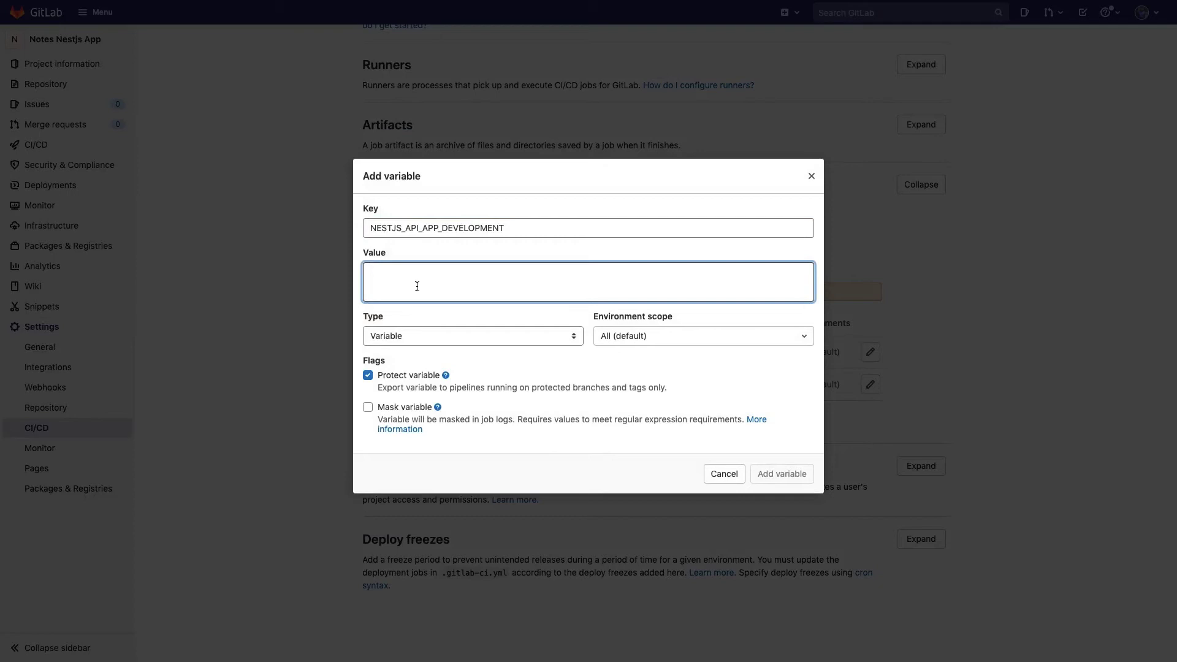
{"action": "left_click", "coordinate": [723, 474]}
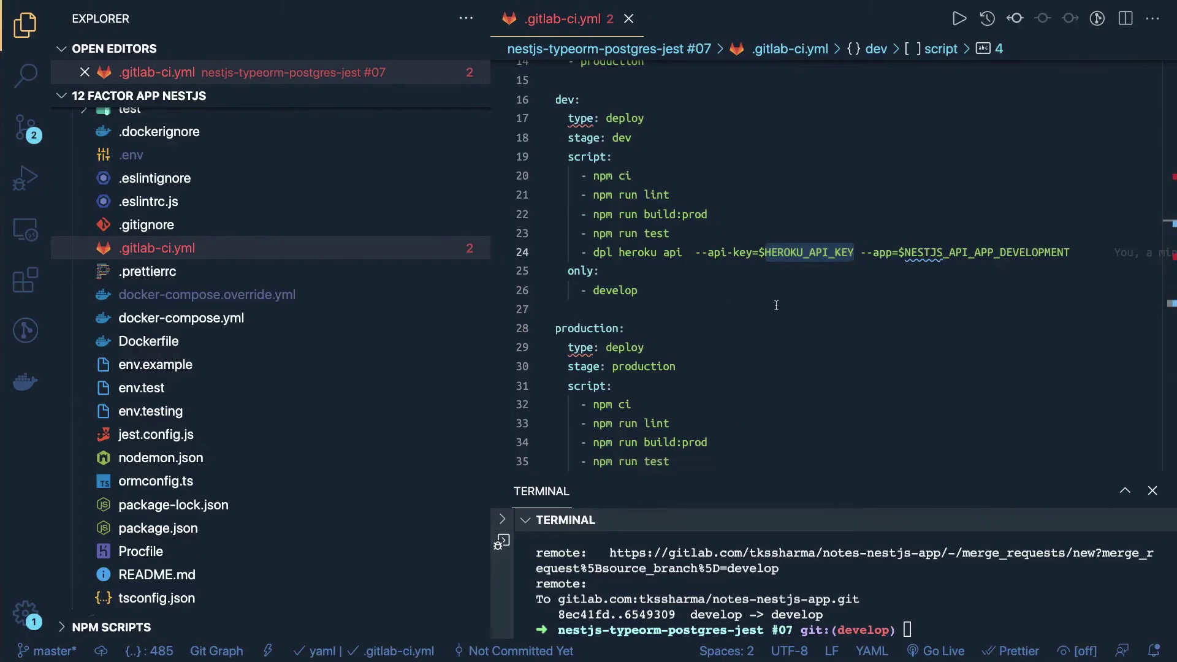
Switch to .gitlab-ci.yml and remove the extra space before --api-key in the dev job's dpl heroku api command.
{"action": "left_click", "coordinate": [776, 305]}
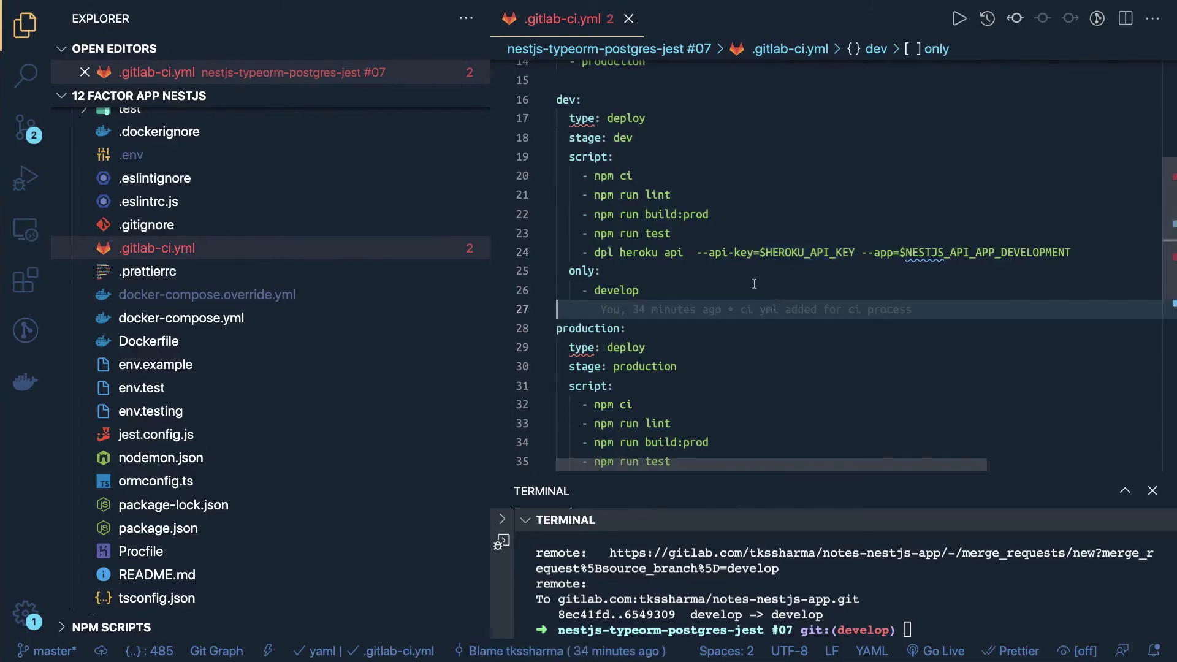
{"action": "left_click", "coordinate": [695, 250]}
{"action": "left_click_drag", "start_coordinate": [694, 251], "coordinate": [855, 252]}
{"action": "key", "text": "Left"}
{"action": "key", "text": "BackSpace"}
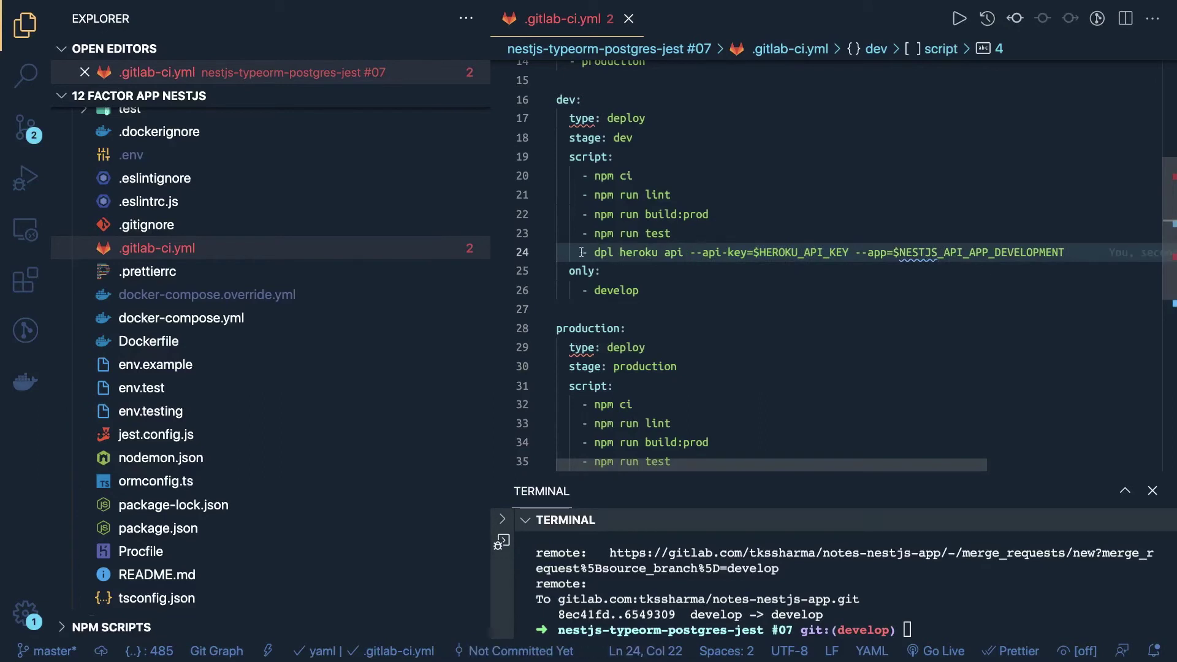
Examine the dev job's Heroku deploy command, including the variables passed to its --api-key and --app options.
{"action": "left_click_drag", "start_coordinate": [583, 252], "coordinate": [703, 252]}
{"action": "left_click_drag", "start_coordinate": [774, 252], "coordinate": [813, 252]}
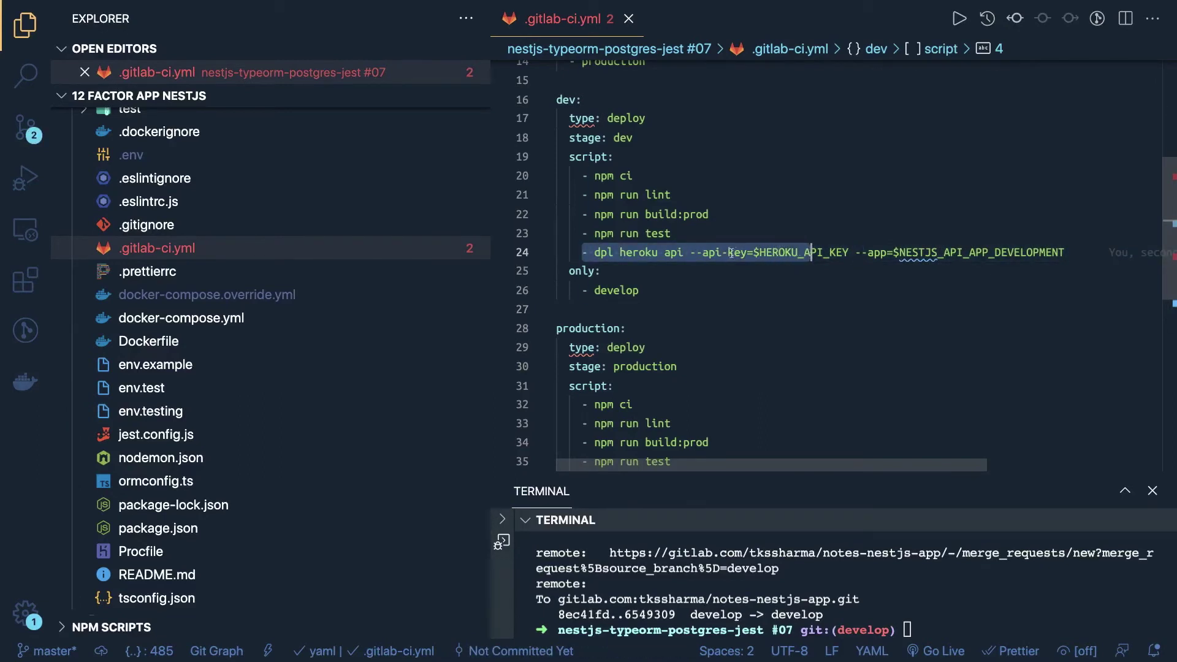
{"action": "double_click", "coordinate": [739, 252]}
{"action": "double_click", "coordinate": [789, 254]}
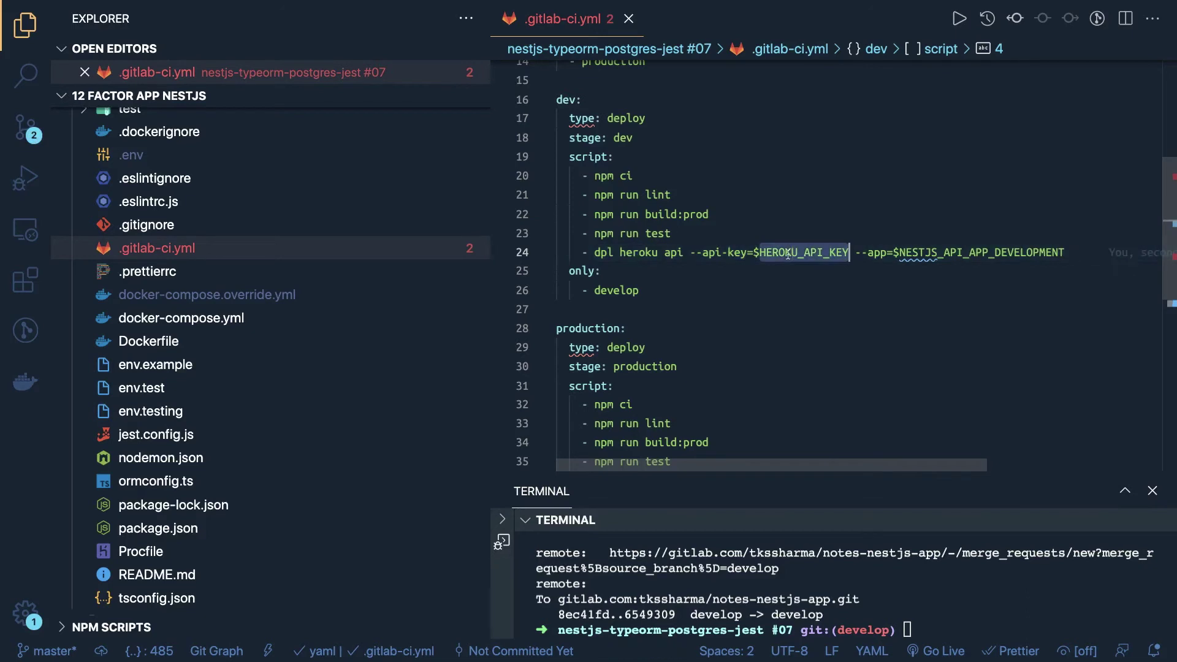
{"action": "left_click", "coordinate": [827, 253]}
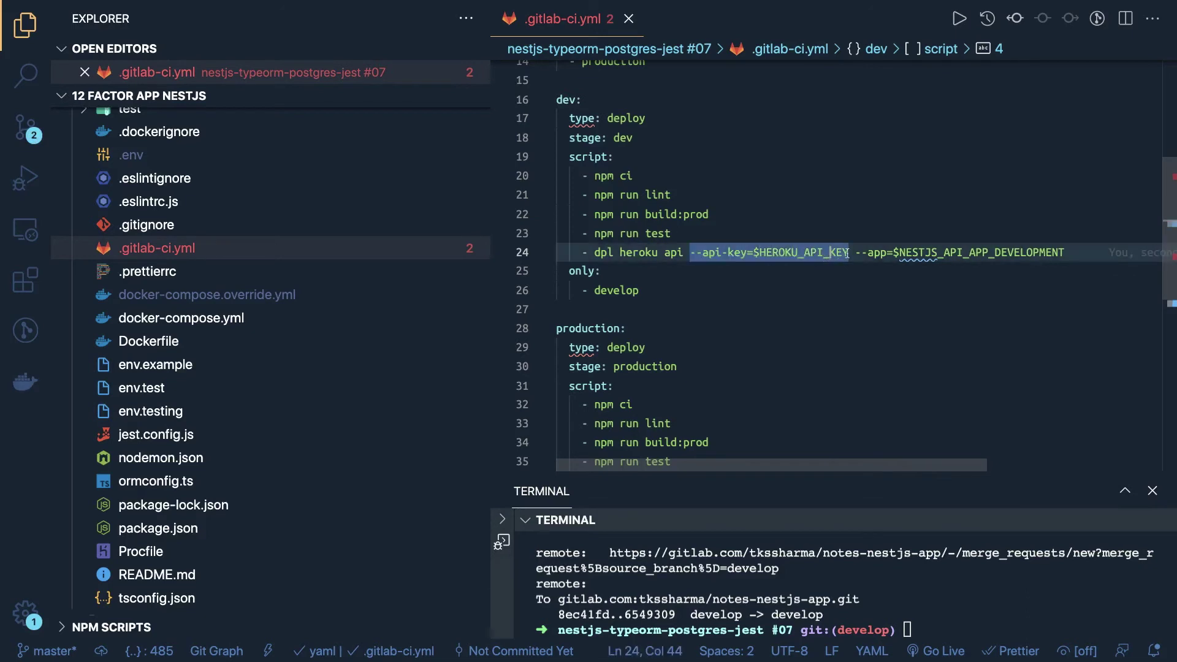
{"action": "left_click_drag", "start_coordinate": [851, 254], "coordinate": [691, 254]}
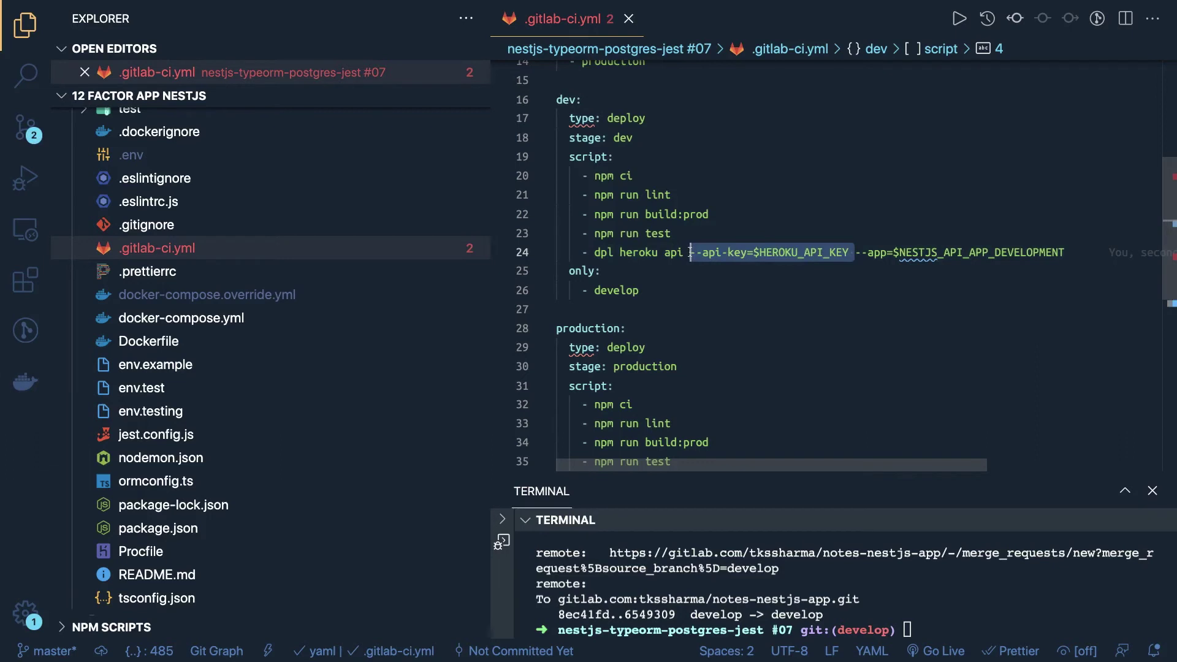
{"action": "double_click", "coordinate": [931, 254]}
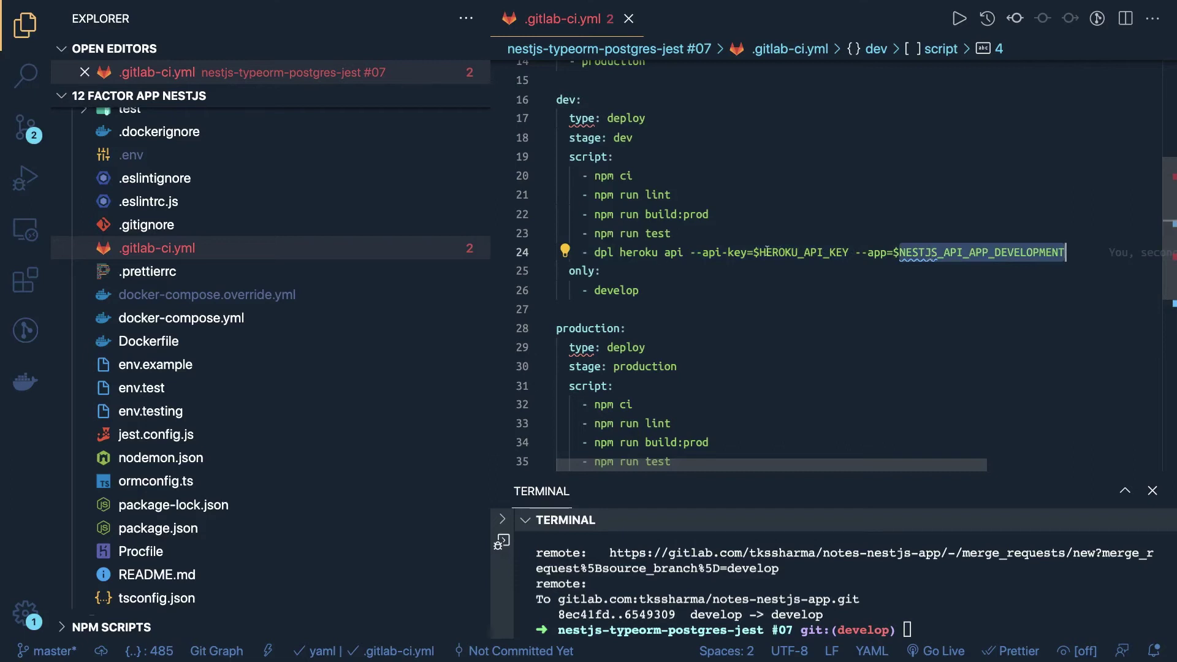
{"action": "double_click", "coordinate": [797, 258]}
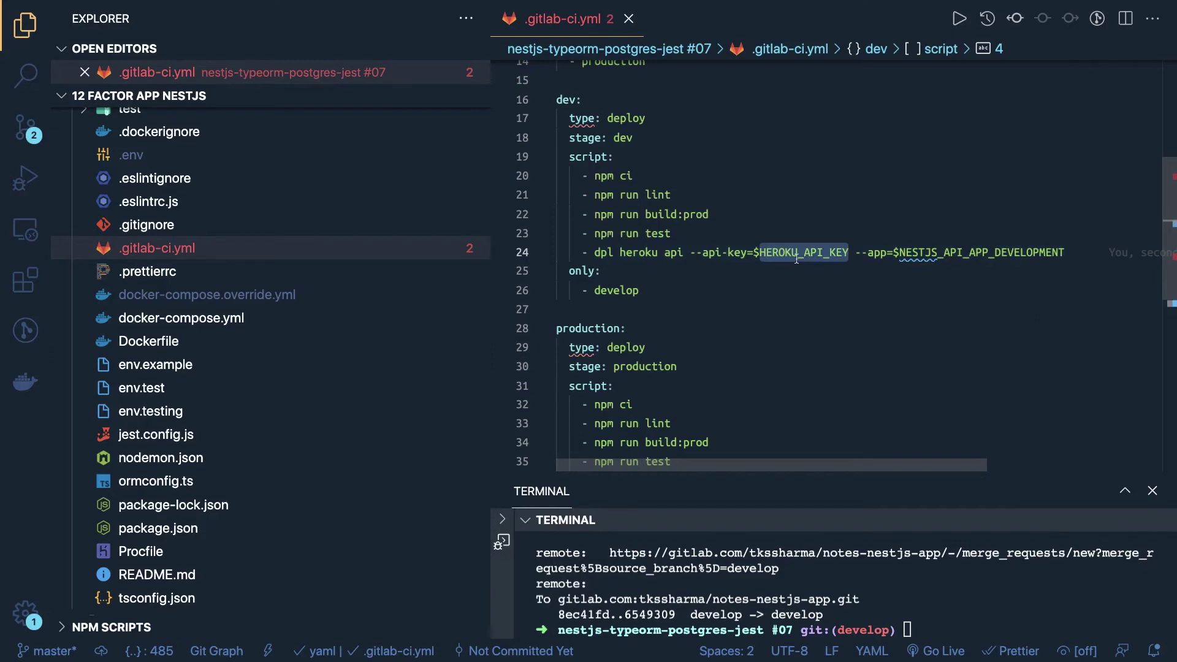
Stage all changes in the terminal and commit them with the message "added deploy phase in ci".
{"action": "left_click", "coordinate": [909, 541]}
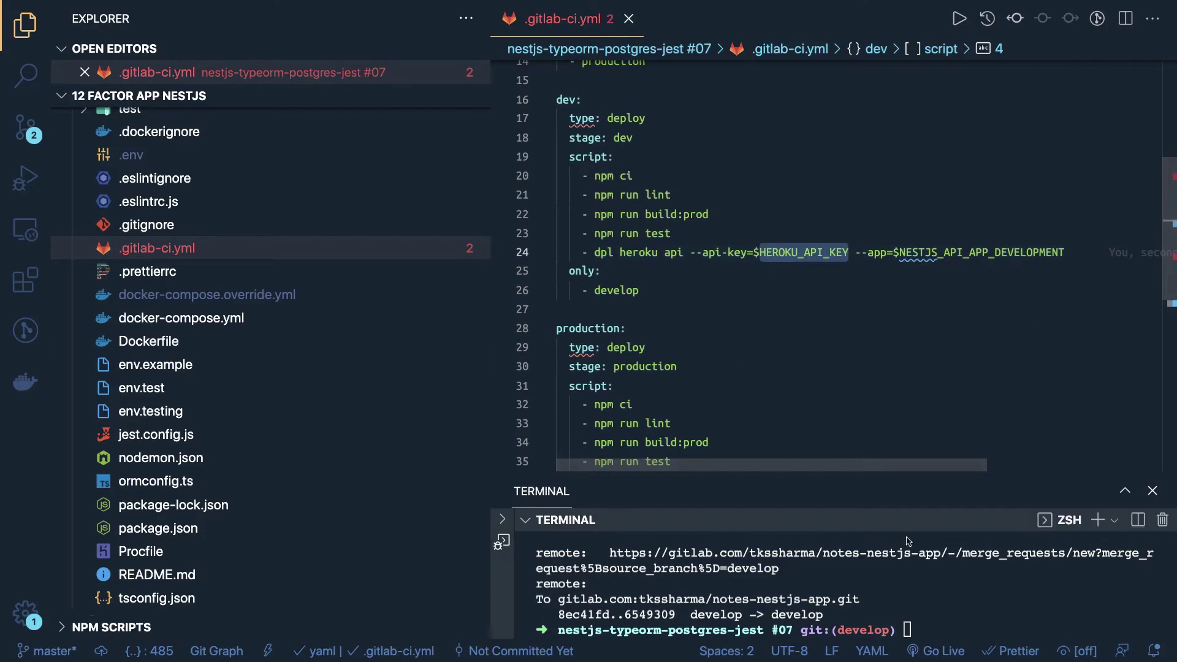
{"action": "type", "text": "GIT A"}
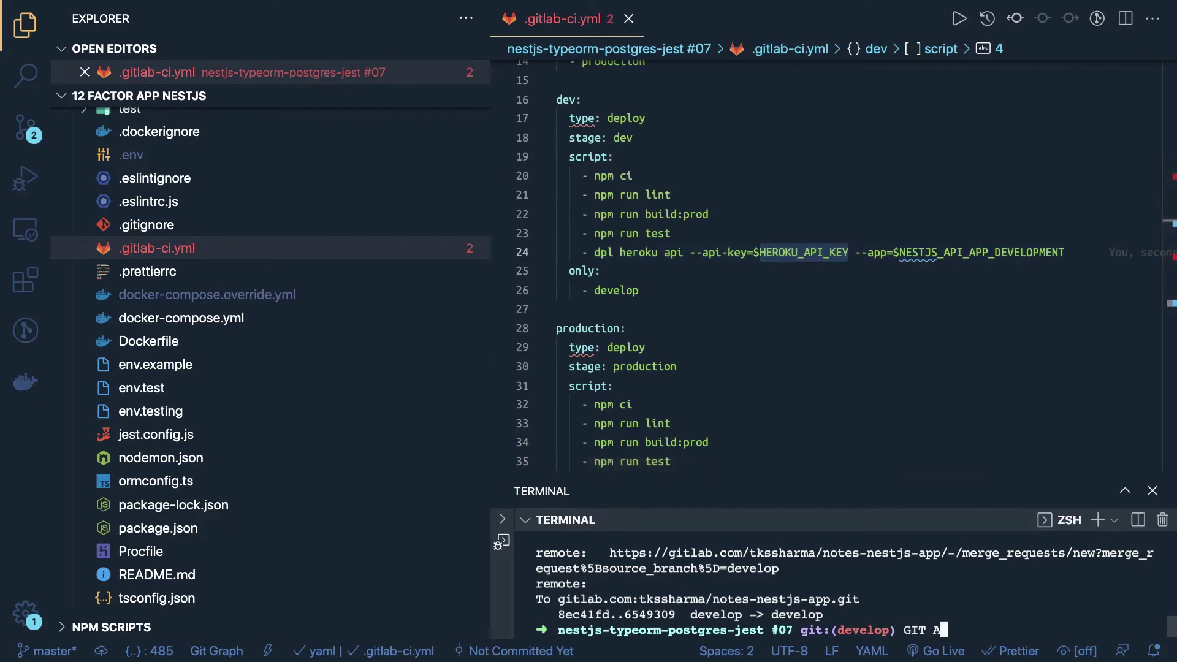
{"action": "key", "text": "BackSpace"}
{"action": "key", "text": "BackSpace"}
{"action": "key", "text": "BackSpace"}
{"action": "type", "text": "git add ."}
{"action": "key", "text": "Return"}
{"action": "type", "text": "git com"}
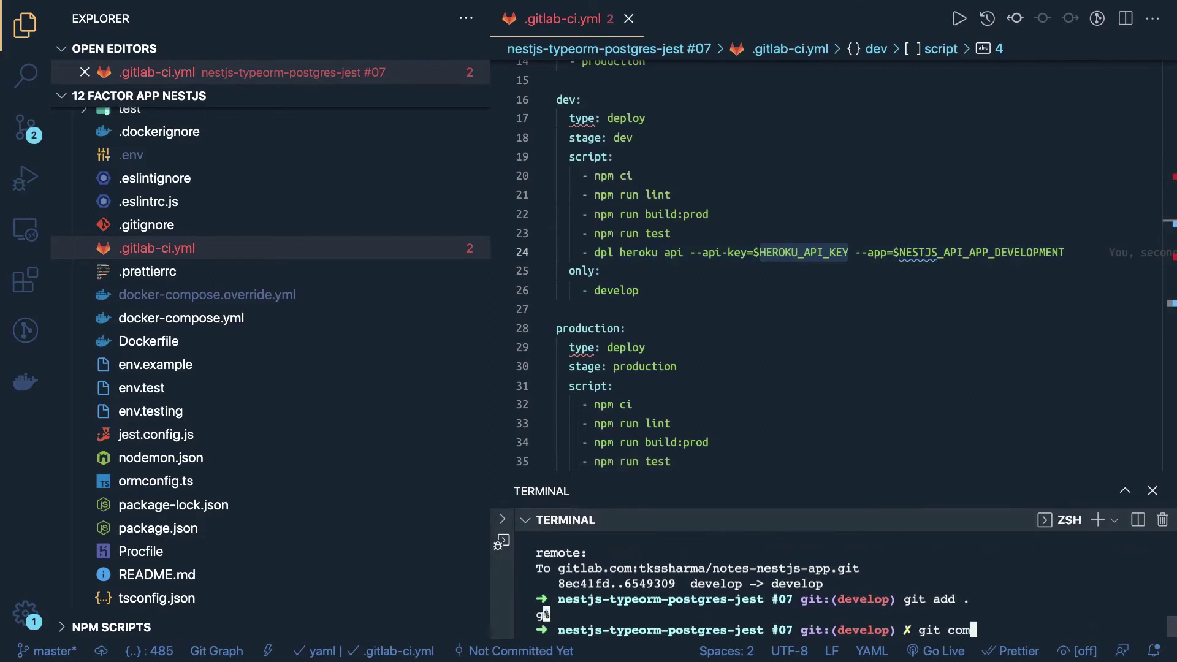
{"action": "type", "text": "mit -m \"added "}
{"action": "type", "text": "deploy ph"}
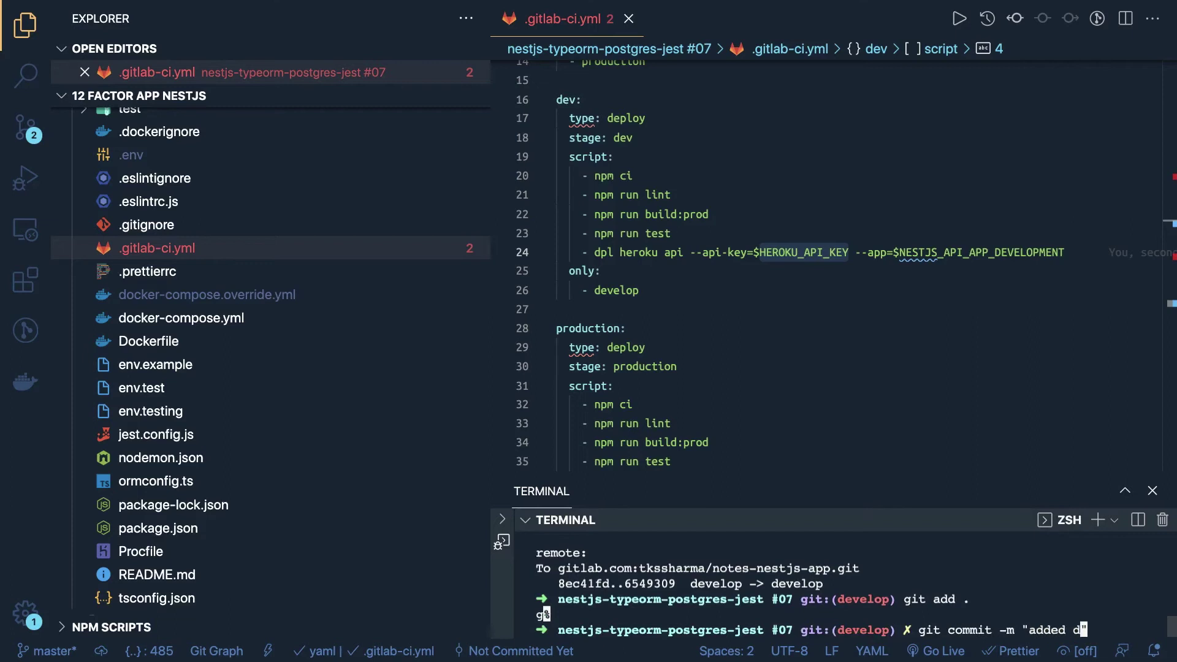
{"action": "type", "text": "ase in ci"}
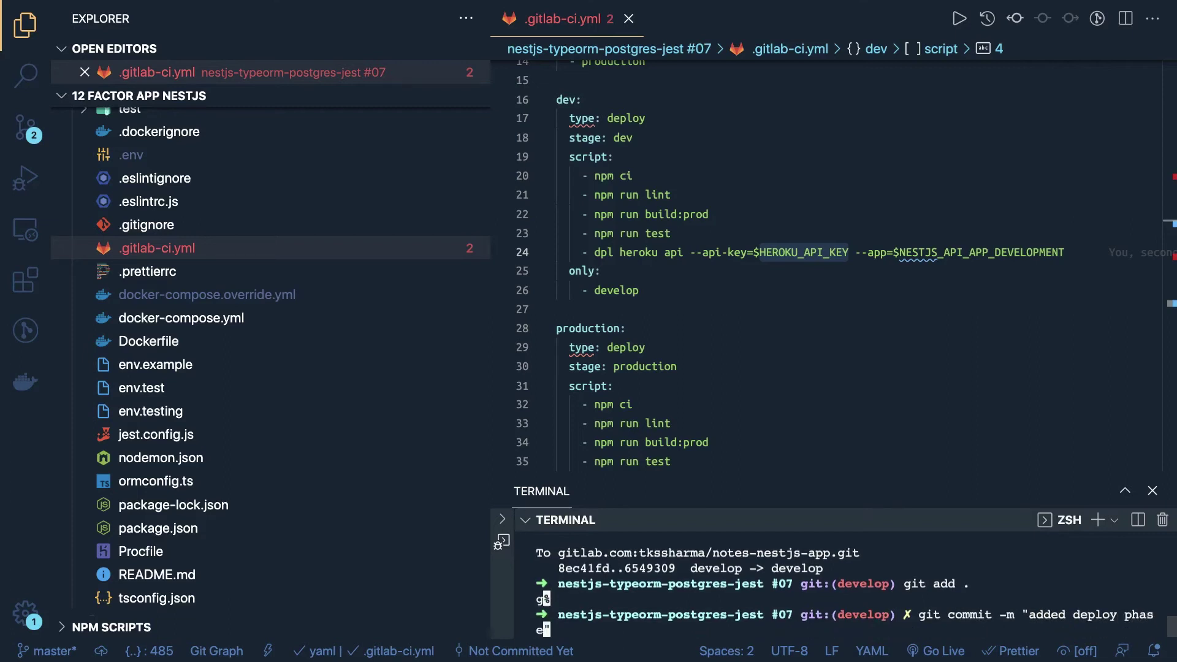
Push the commit to the develop branch on origin.
{"action": "type", "text": "t p"}
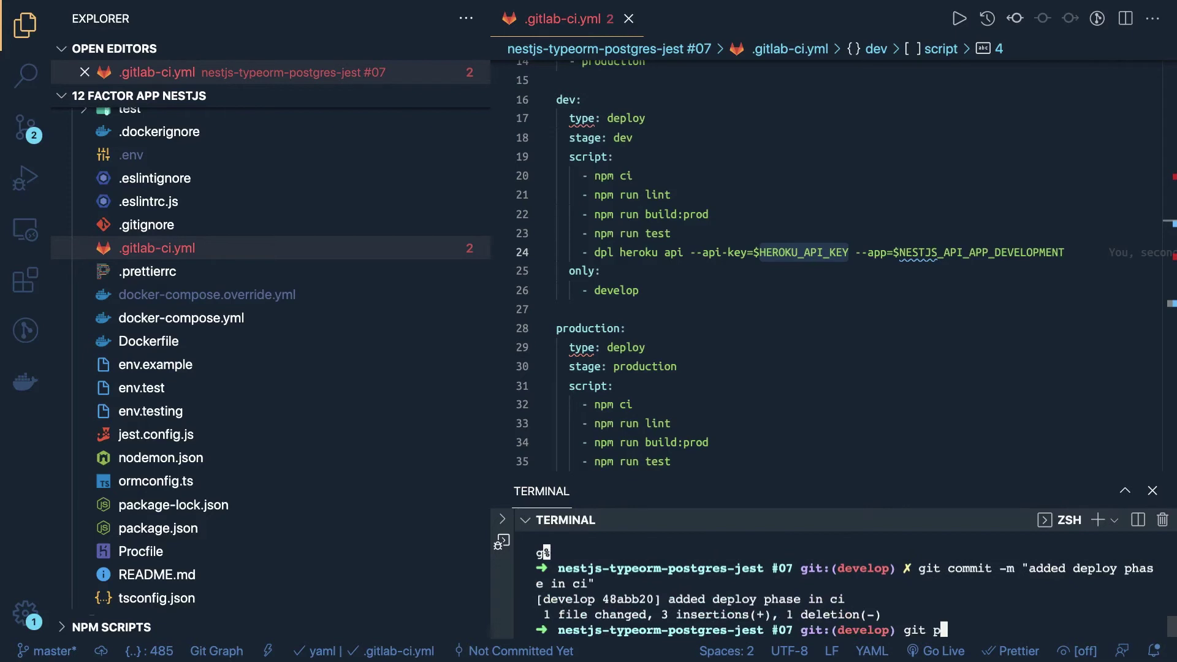
{"action": "type", "text": "ush origin develop"}
{"action": "key", "text": "Return"}
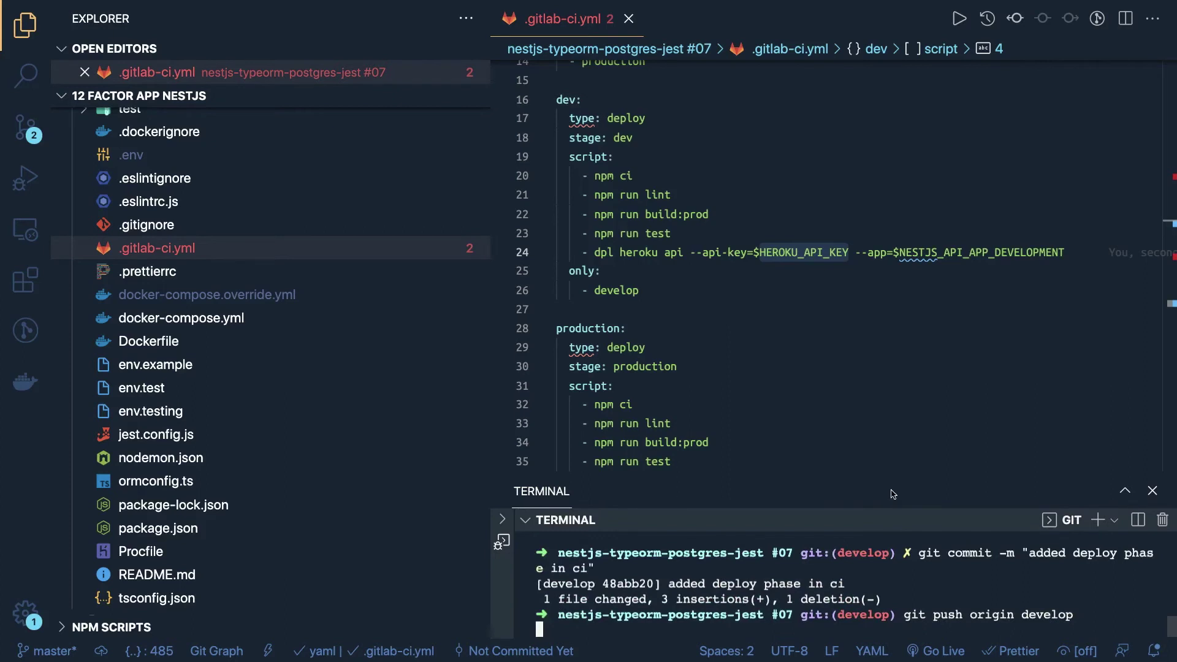
Review the dev job's script commands in .gitlab-ci.yml, from npm ci through the dpl heroku api deploy command.
{"action": "left_click", "coordinate": [628, 181]}
{"action": "left_click", "coordinate": [650, 195]}
{"action": "left_click", "coordinate": [659, 214]}
{"action": "left_click", "coordinate": [659, 233]}
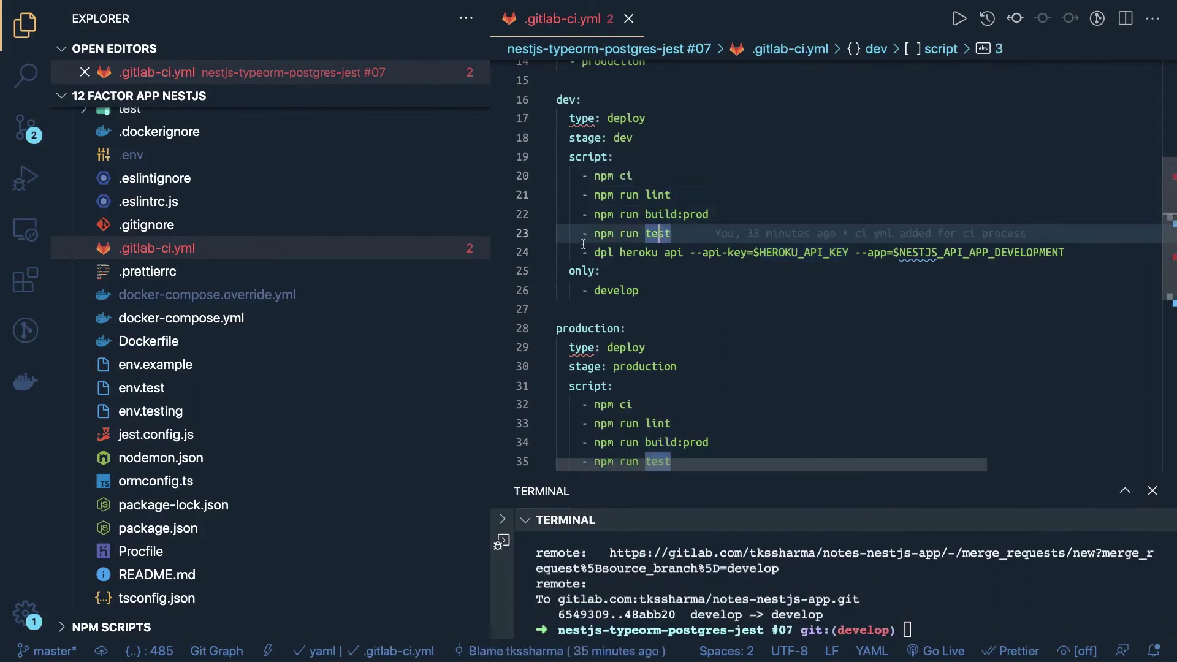
{"action": "left_click_drag", "start_coordinate": [583, 249], "coordinate": [1070, 252]}
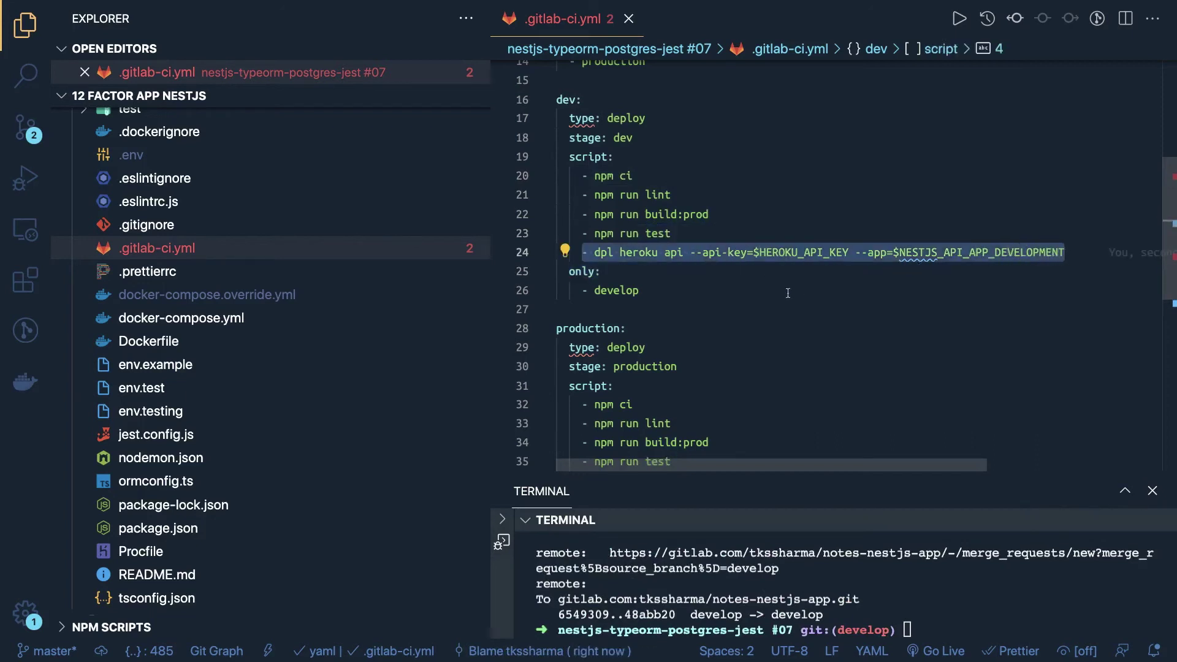
{"action": "left_click", "coordinate": [671, 301]}
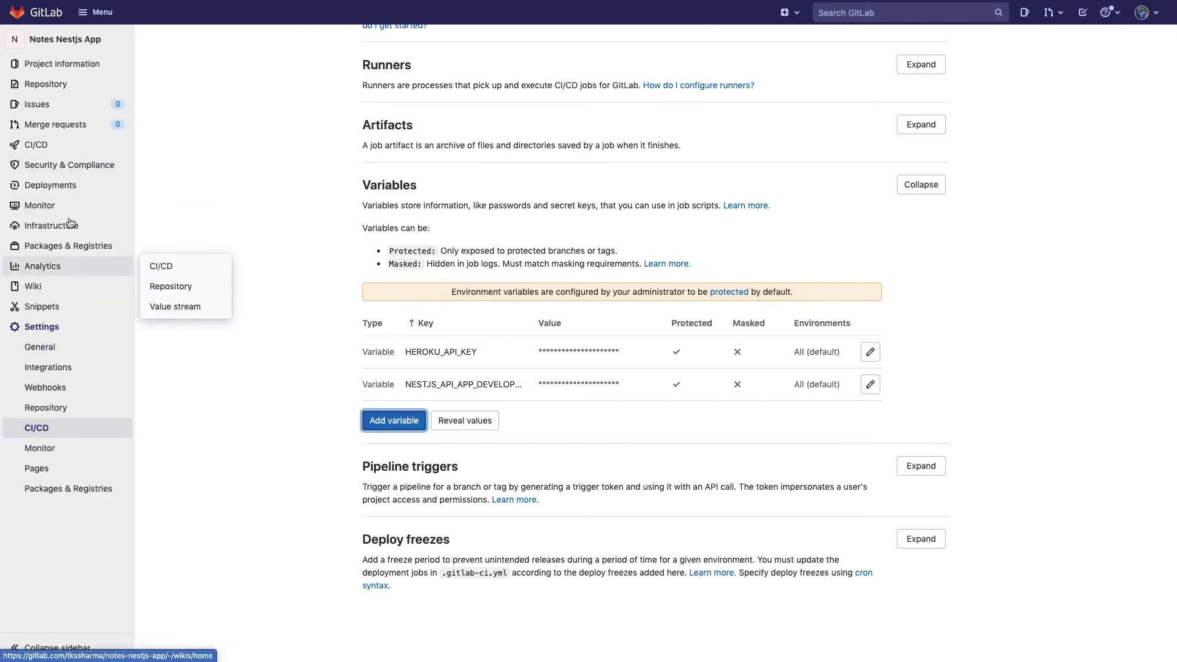
Switch to GitLab and open the CI/CD pipelines of the Notes Nestjs App project.
{"action": "mouse_move", "coordinate": [71, 146]}
{"action": "left_click", "coordinate": [175, 147]}
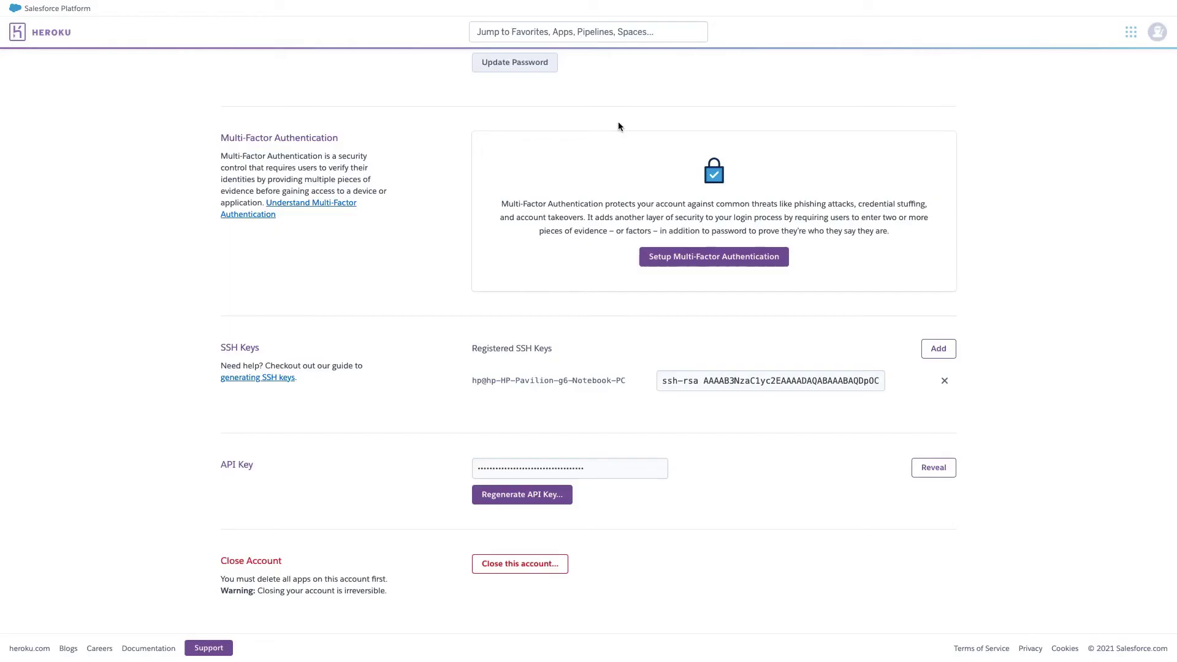
Switch to Heroku and open the settings of the notes-nestjs-app app from the dashboard, showing its config vars.
{"action": "scroll", "coordinate": [618, 126], "scroll_direction": "up", "scroll_amount": 10}
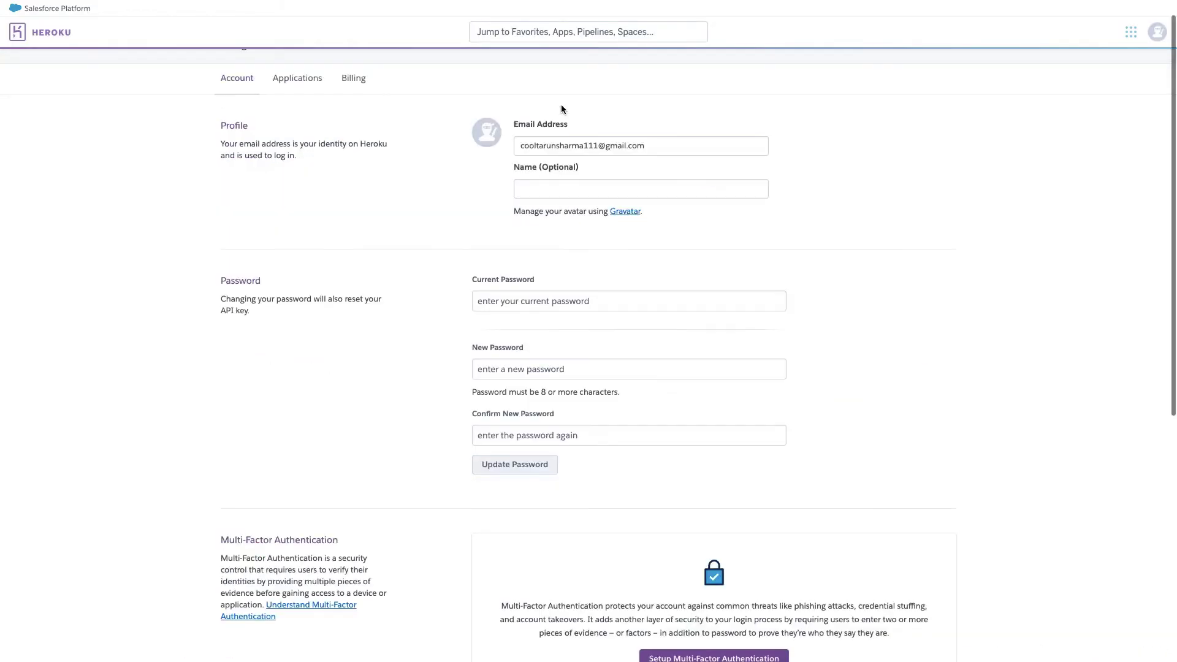
{"action": "scroll", "coordinate": [562, 105], "scroll_direction": "up", "scroll_amount": 1}
{"action": "left_click", "coordinate": [1131, 32]}
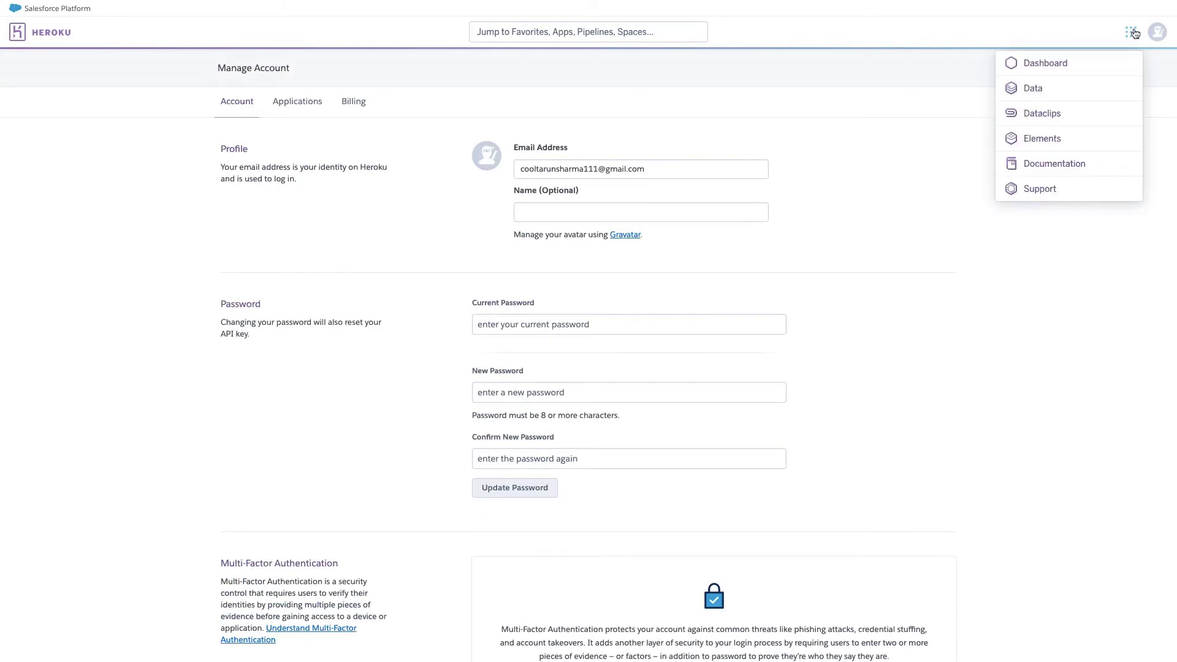
{"action": "left_click", "coordinate": [1045, 64]}
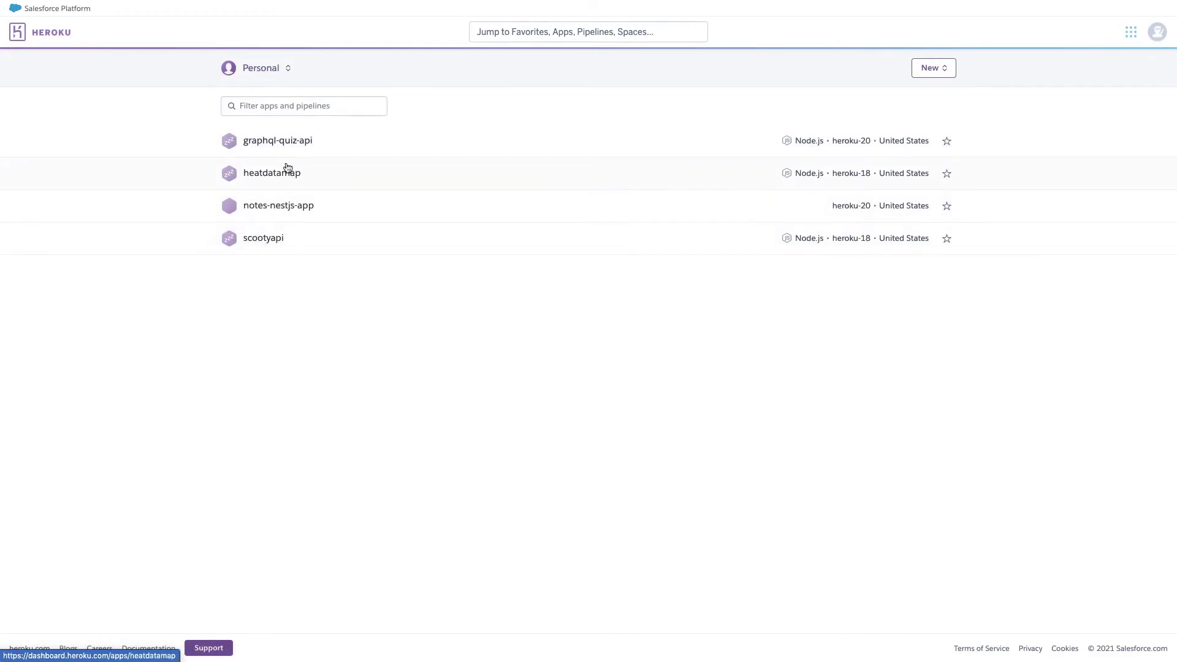
{"action": "left_click", "coordinate": [282, 206]}
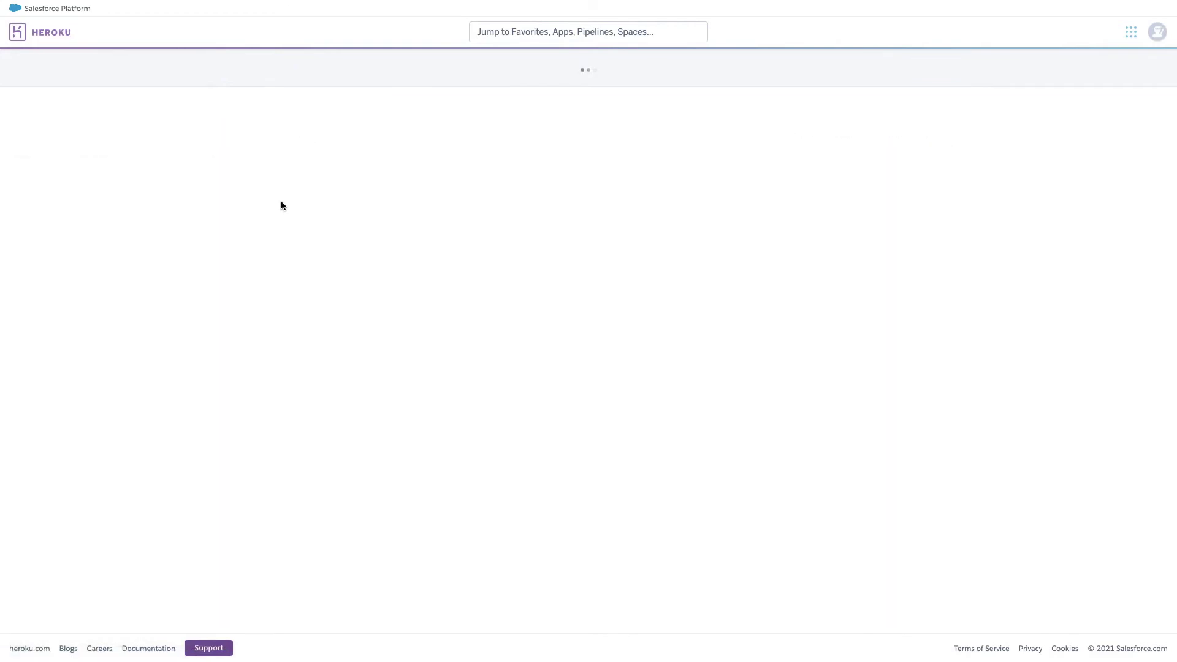
{"action": "left_click", "coordinate": [545, 109]}
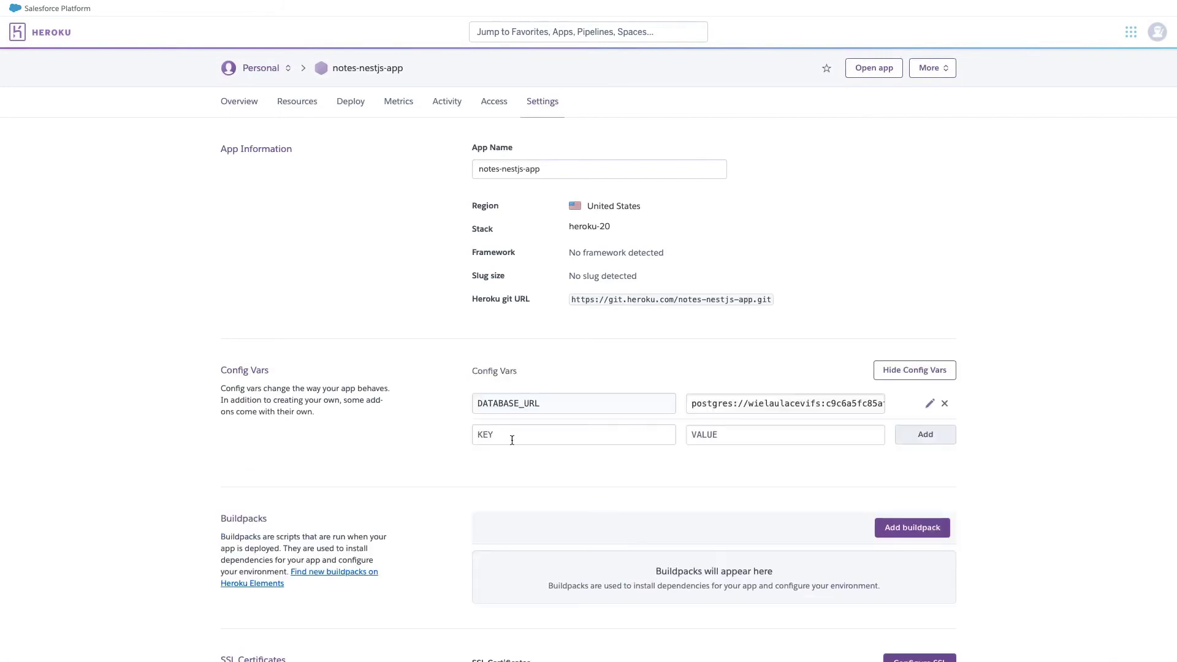
Add a config var NODE_ENV with the value development to the notes-nestjs-app app.
{"action": "left_click", "coordinate": [498, 440]}
{"action": "type", "text": "NODE"}
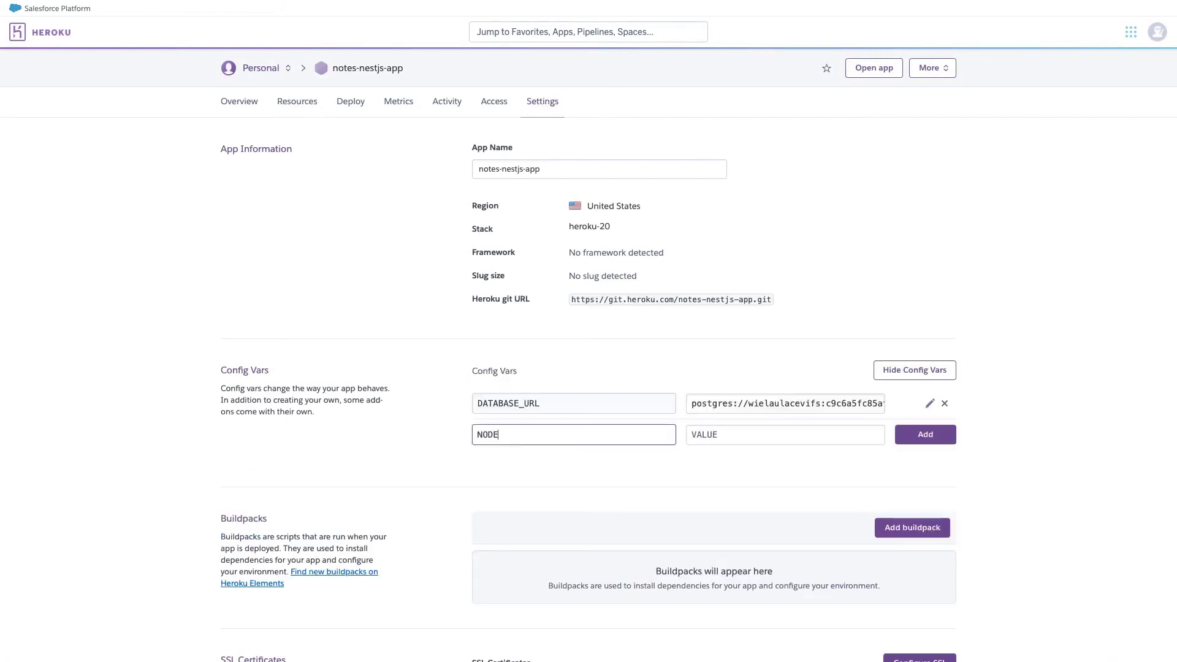
{"action": "type", "text": "_ENV"}
{"action": "left_click", "coordinate": [736, 430]}
{"action": "type", "text": "DEVELOPMENT"}
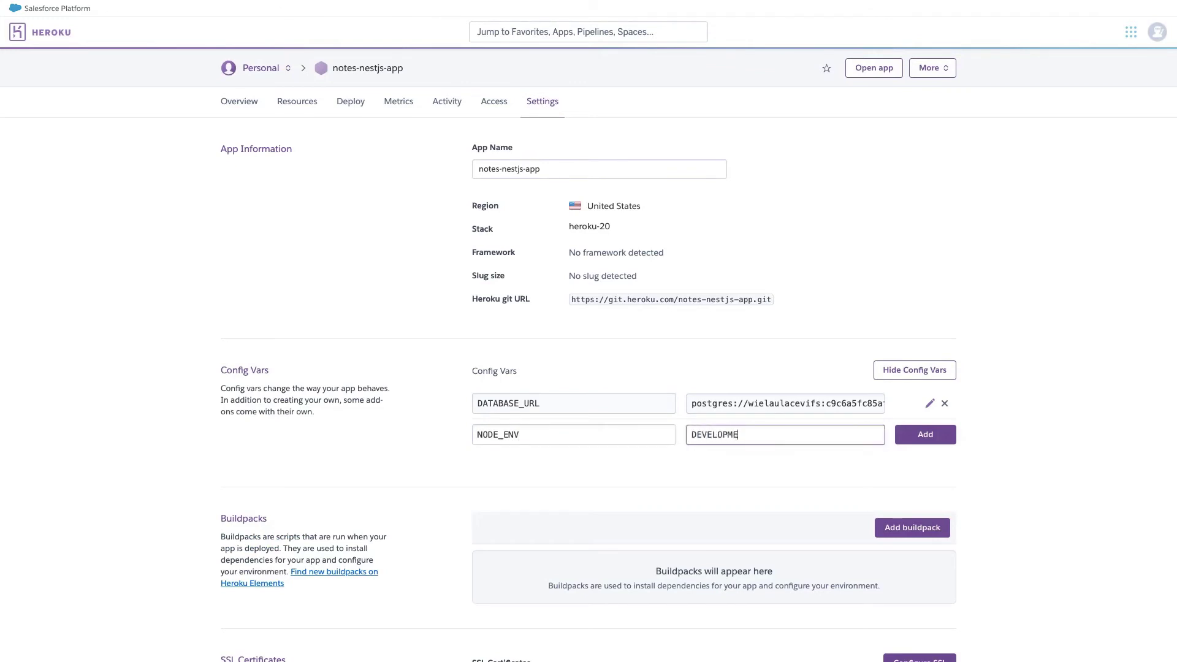
{"action": "double_click", "coordinate": [789, 437]}
{"action": "type", "text": "develop"}
{"action": "key", "text": "BackSpace"}
{"action": "key", "text": "BackSpace"}
{"action": "key", "text": "BackSpace"}
{"action": "key", "text": "BackSpace"}
{"action": "key", "text": "BackSpace"}
{"action": "key", "text": "BackSpace"}
{"action": "type", "text": "evelopment"}
{"action": "left_click", "coordinate": [913, 433]}
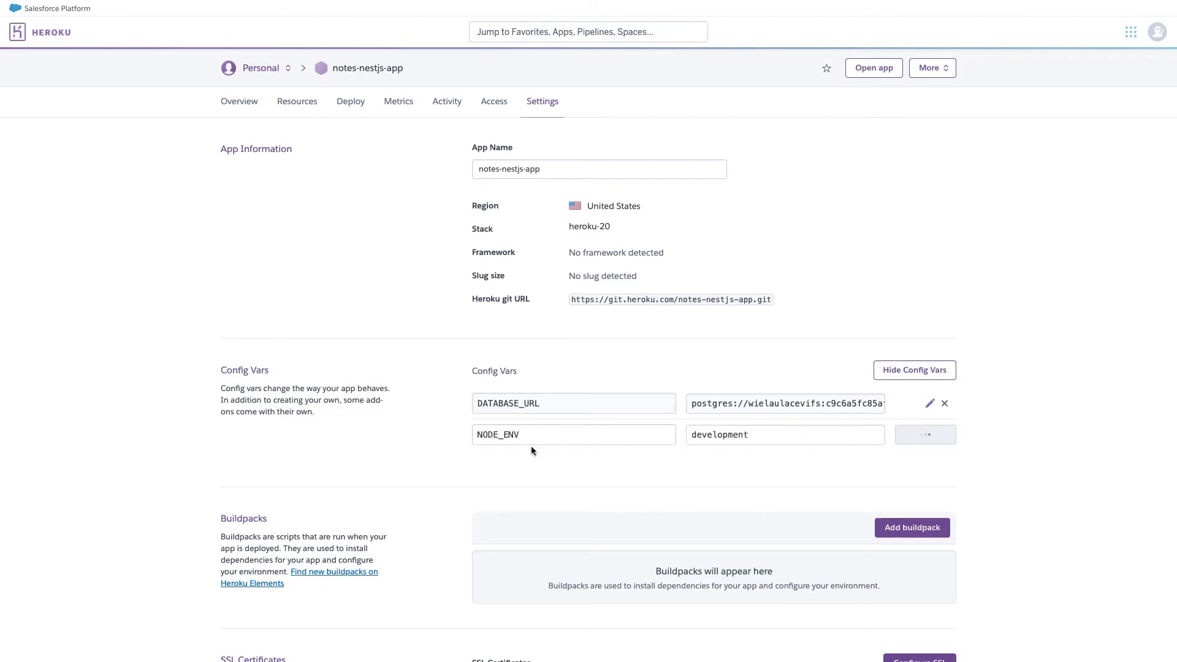
Review the DATABASE_URL and NODE_ENV config vars and the app's activity feed.
{"action": "left_click", "coordinate": [507, 467]}
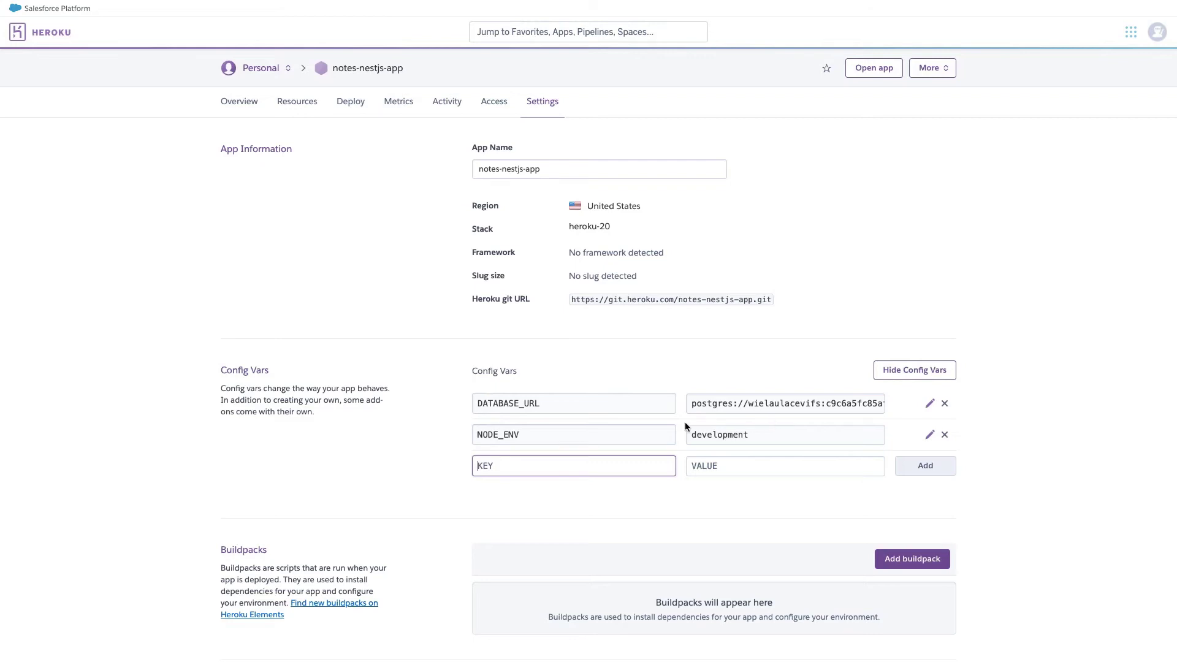
{"action": "double_click", "coordinate": [584, 404]}
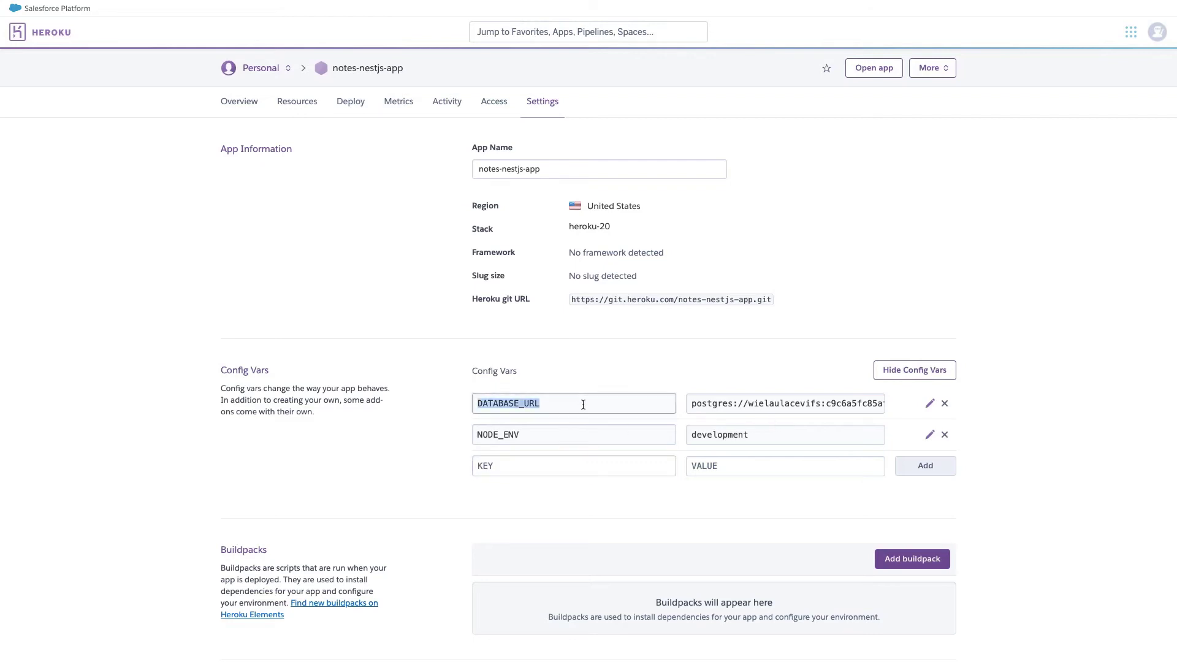
{"action": "double_click", "coordinate": [542, 437]}
{"action": "left_click", "coordinate": [516, 471]}
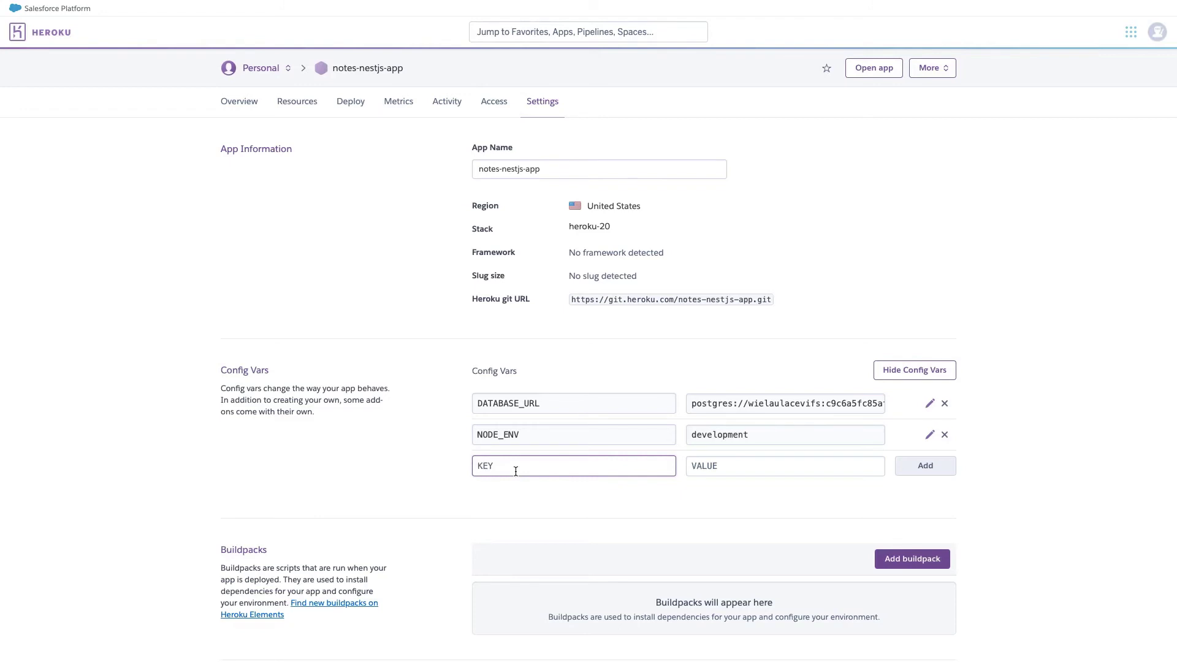
{"action": "left_click", "coordinate": [452, 112]}
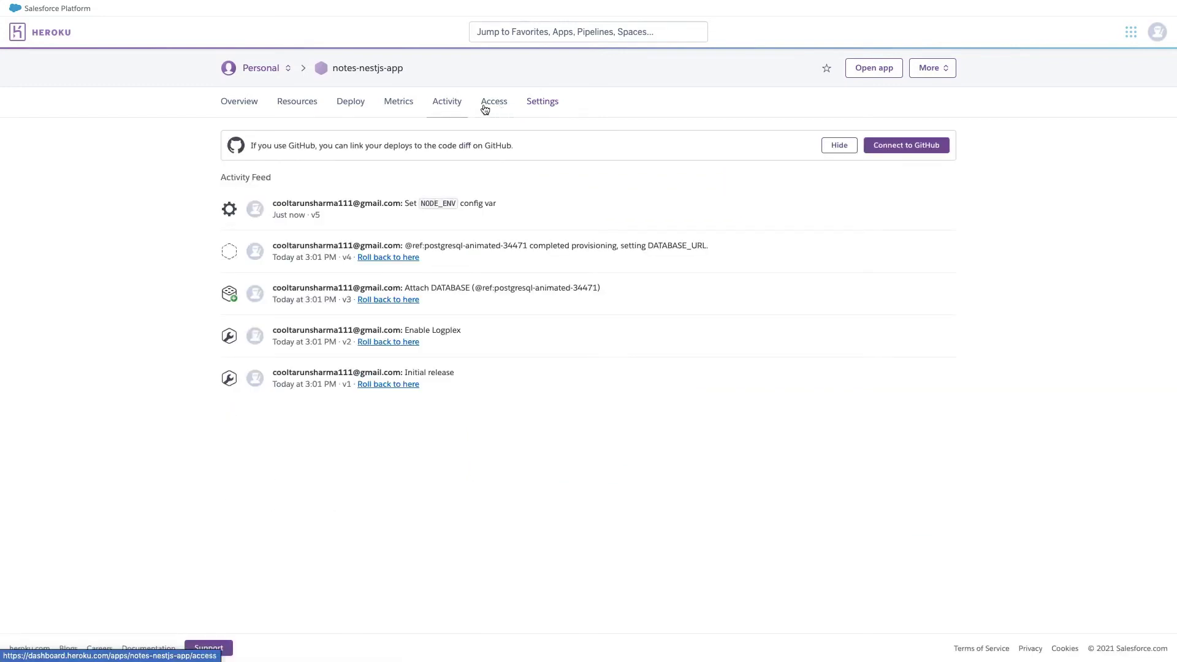
{"action": "left_click", "coordinate": [406, 108]}
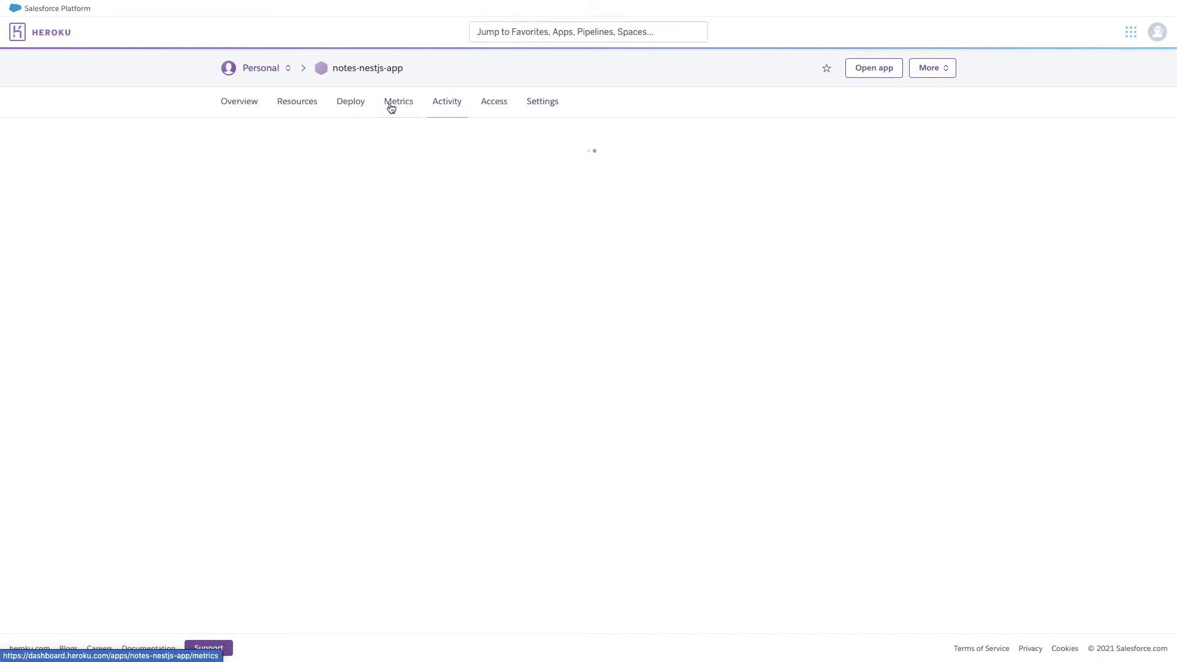
Add the New Relic APM add-on to the app's resources with the Wayne – Free plan.
{"action": "left_click", "coordinate": [310, 107]}
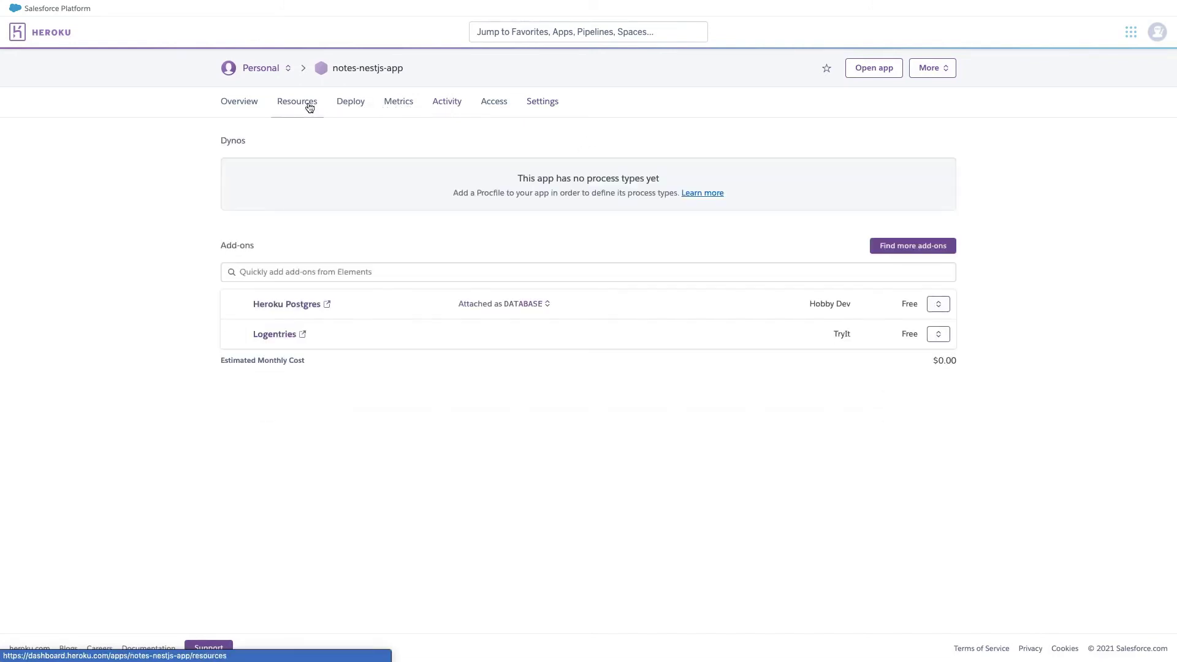
{"action": "left_click", "coordinate": [282, 273]}
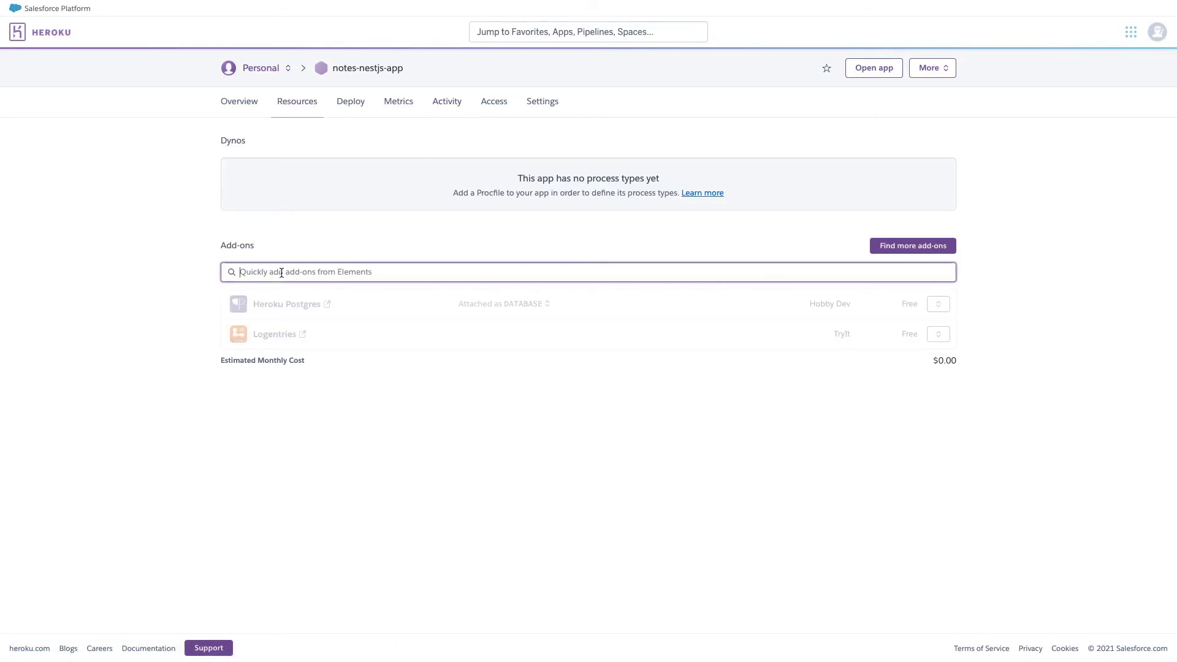
{"action": "type", "text": "new"}
{"action": "left_click", "coordinate": [303, 296]}
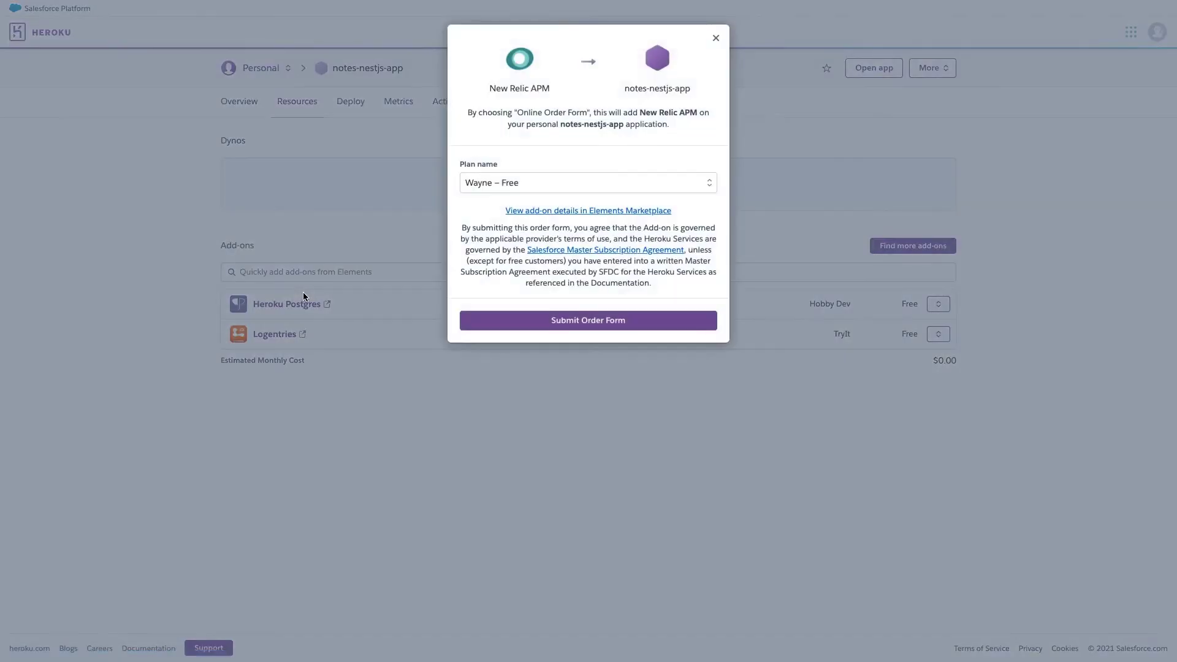
{"action": "left_click", "coordinate": [512, 319]}
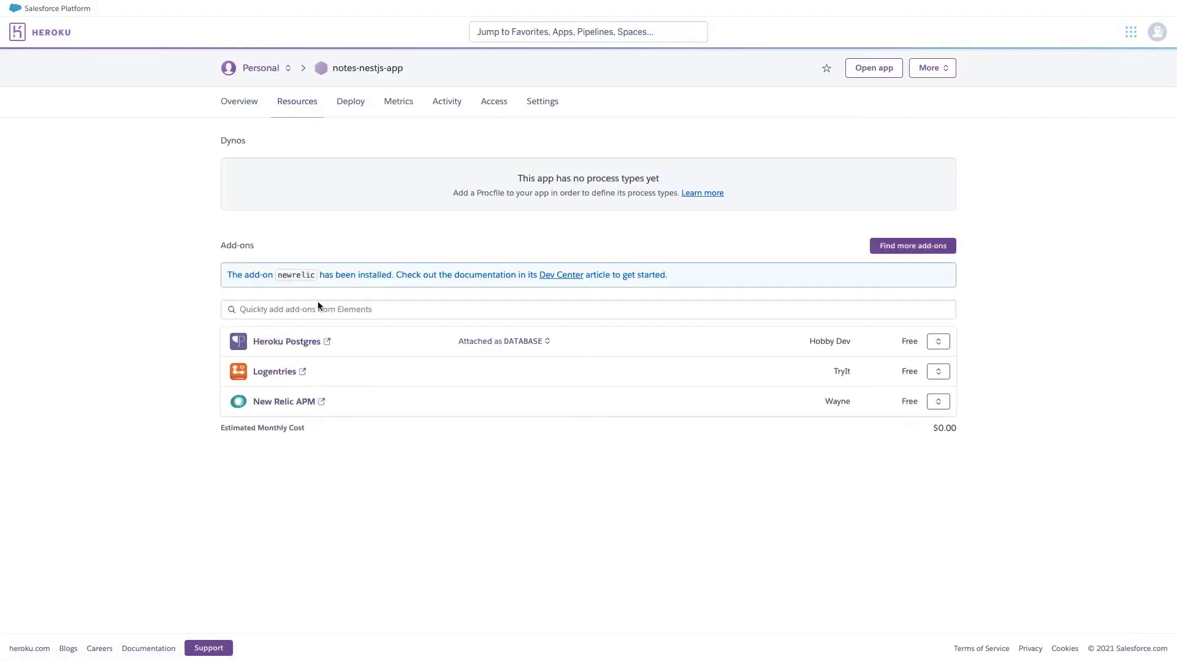
Add the Librato add-on to the app with the Development – Free plan.
{"action": "left_click", "coordinate": [304, 306]}
{"action": "type", "text": "liber"}
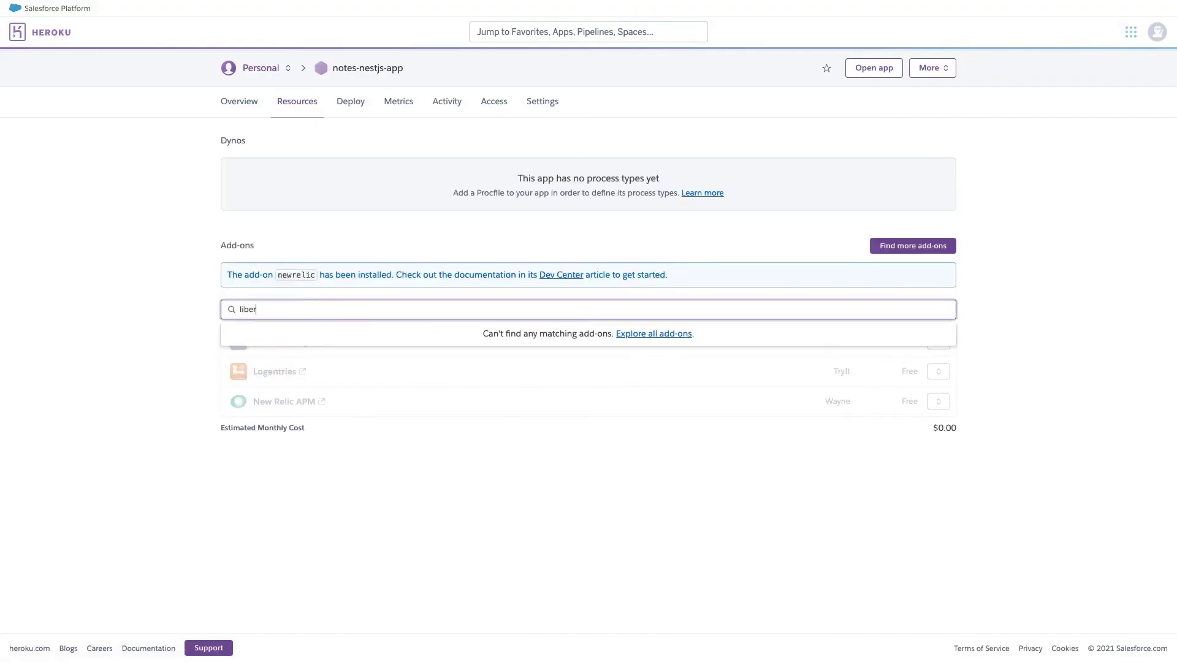
{"action": "key", "text": "BackSpace"}
{"action": "key", "text": "BackSpace"}
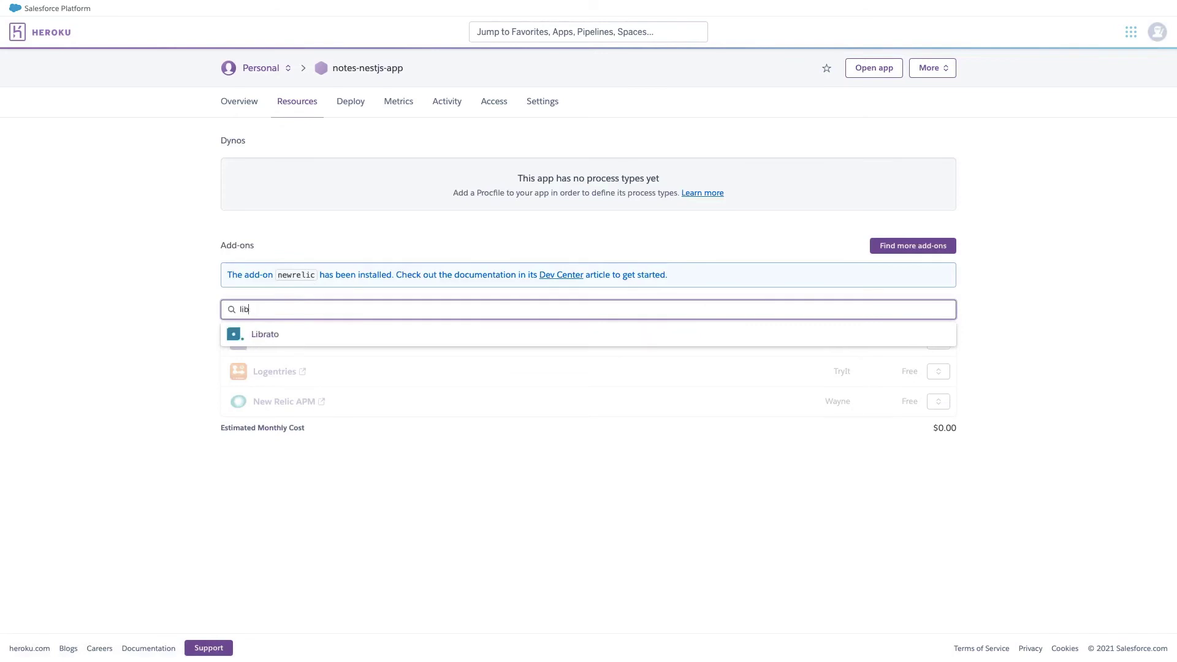
{"action": "left_click", "coordinate": [301, 333]}
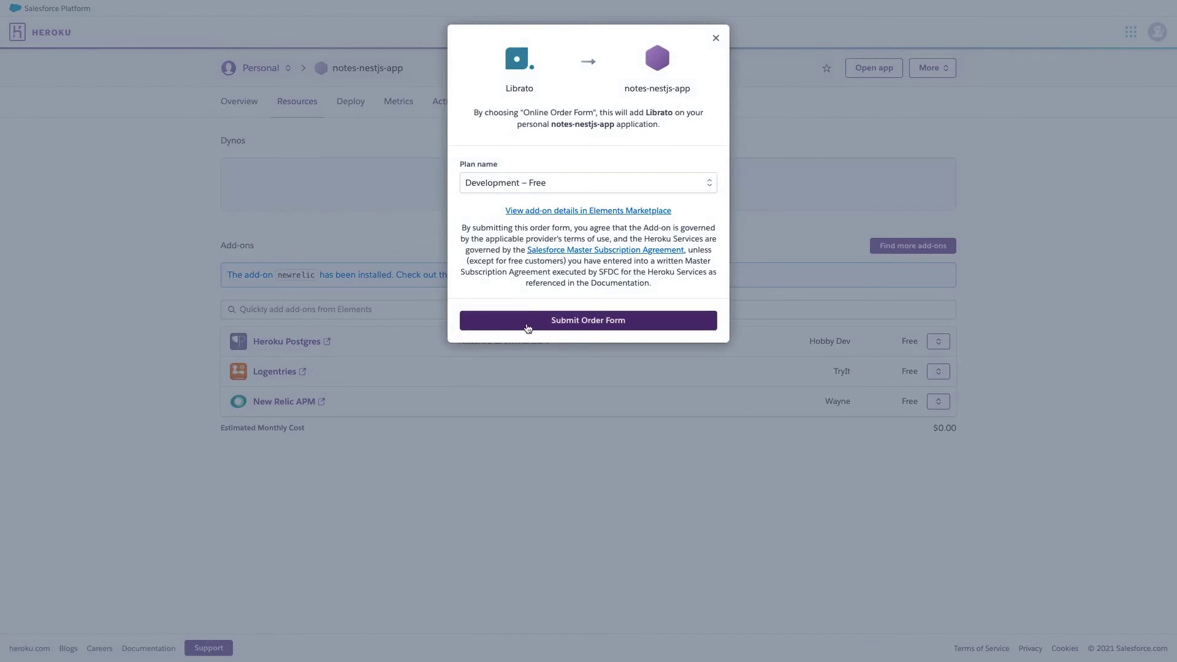
{"action": "left_click", "coordinate": [527, 329]}
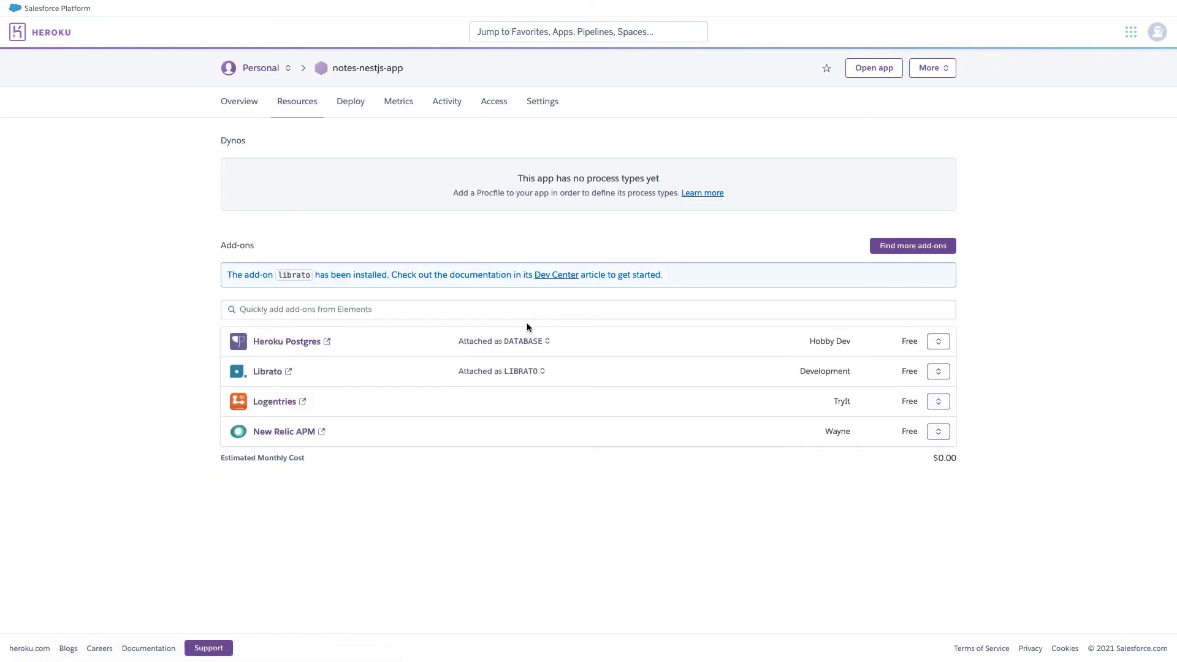
Leave the add-on search, switch to the code editor and open the env.test file.
{"action": "left_click", "coordinate": [317, 305]}
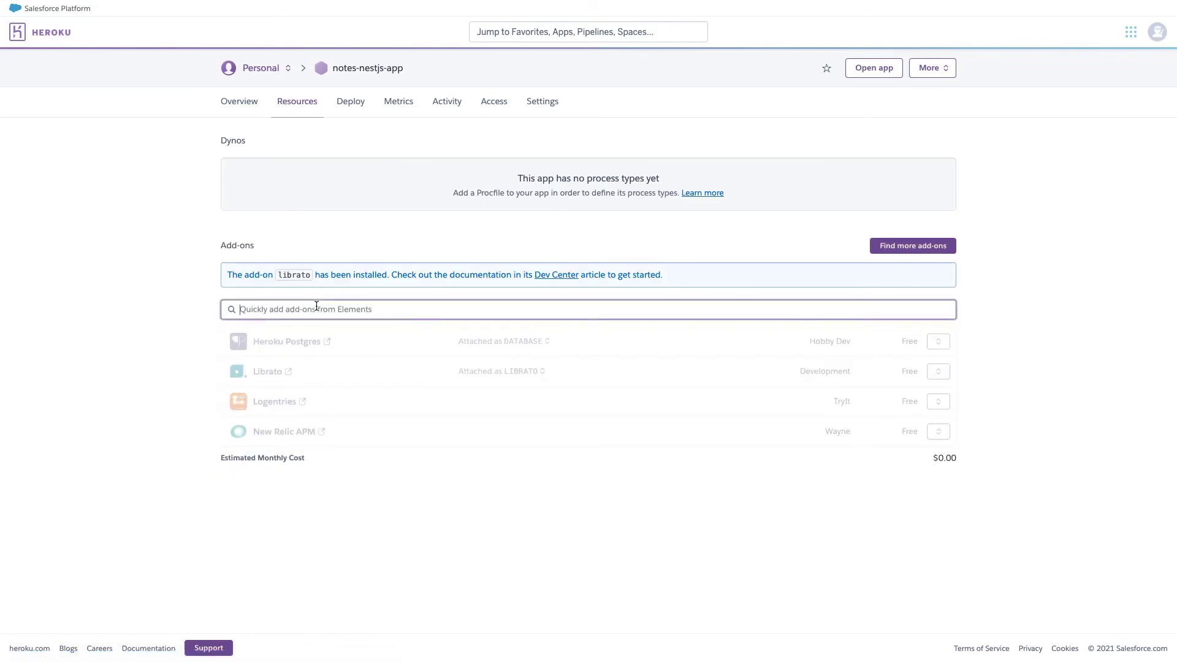
{"action": "left_click", "coordinate": [191, 327]}
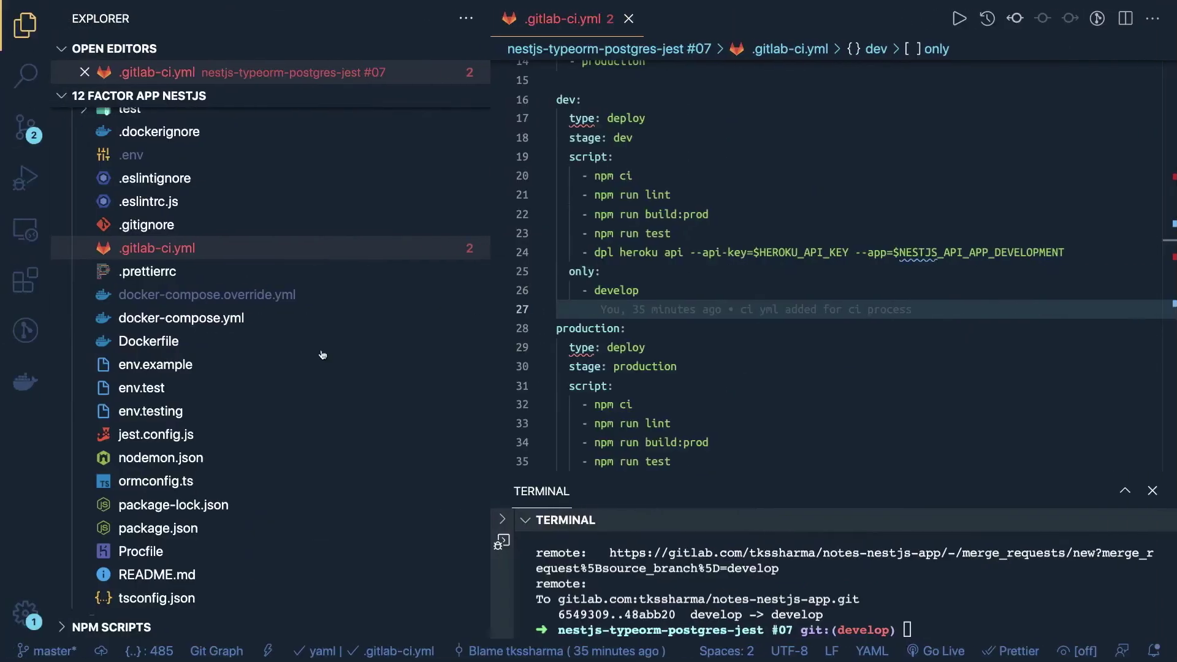
{"action": "left_click", "coordinate": [158, 391]}
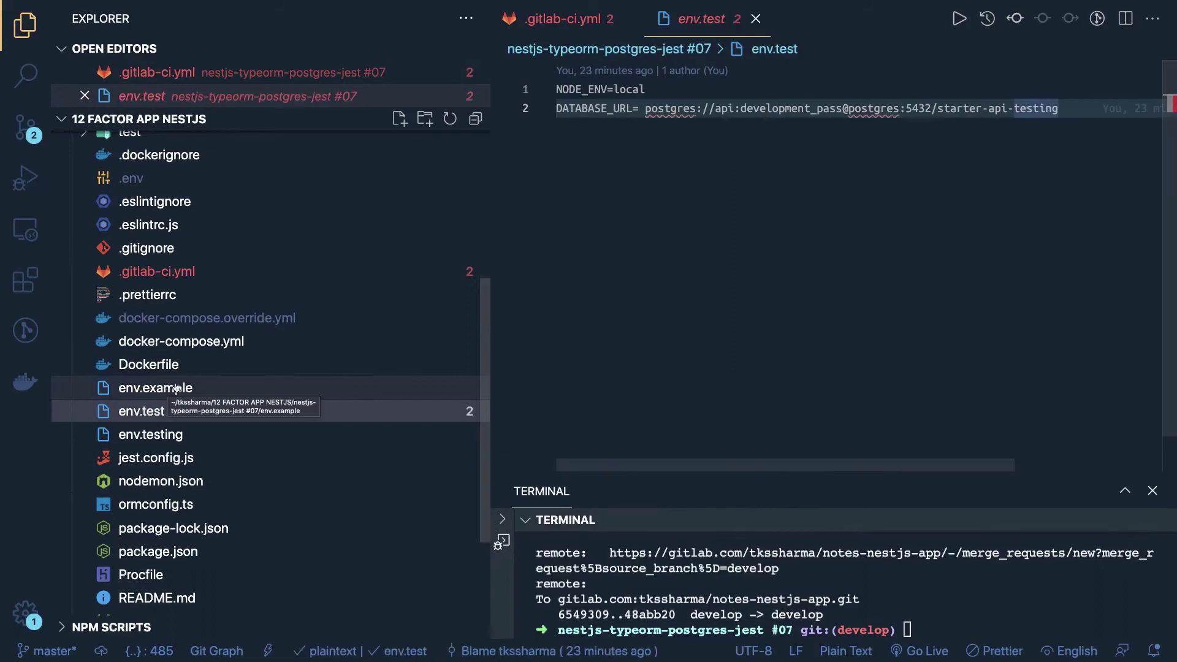
Open the .env file to view its NODE_ENV and DATABASE_URL entries and enlarge the terminal area.
{"action": "left_click", "coordinate": [131, 178]}
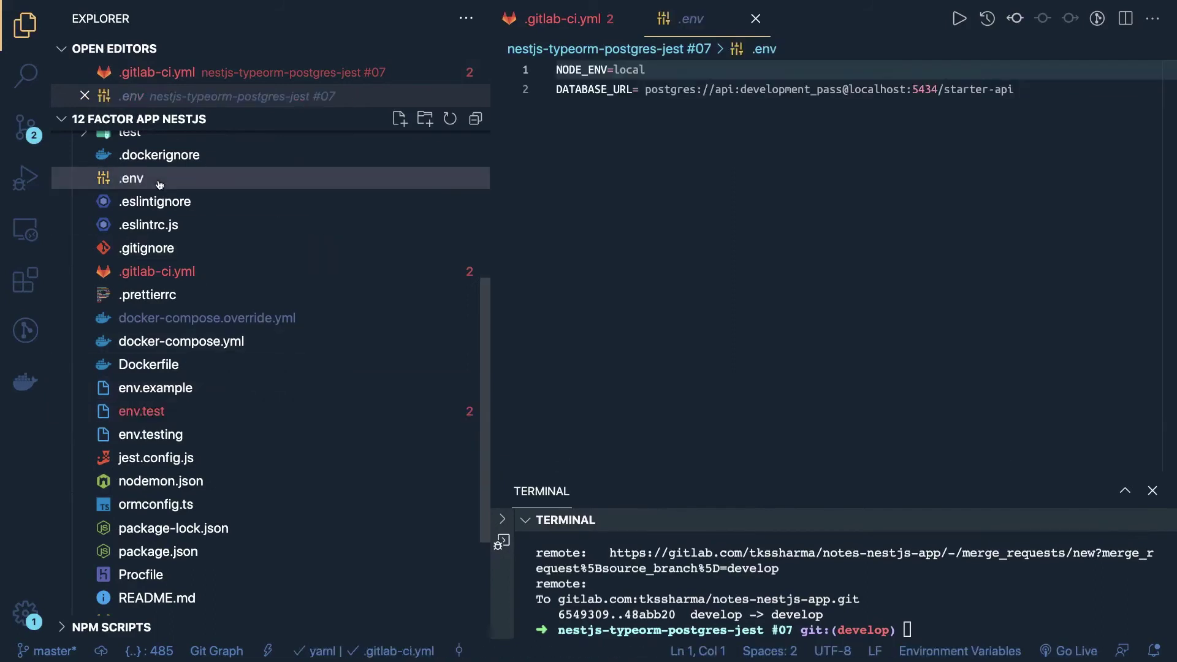
{"action": "left_click", "coordinate": [721, 220]}
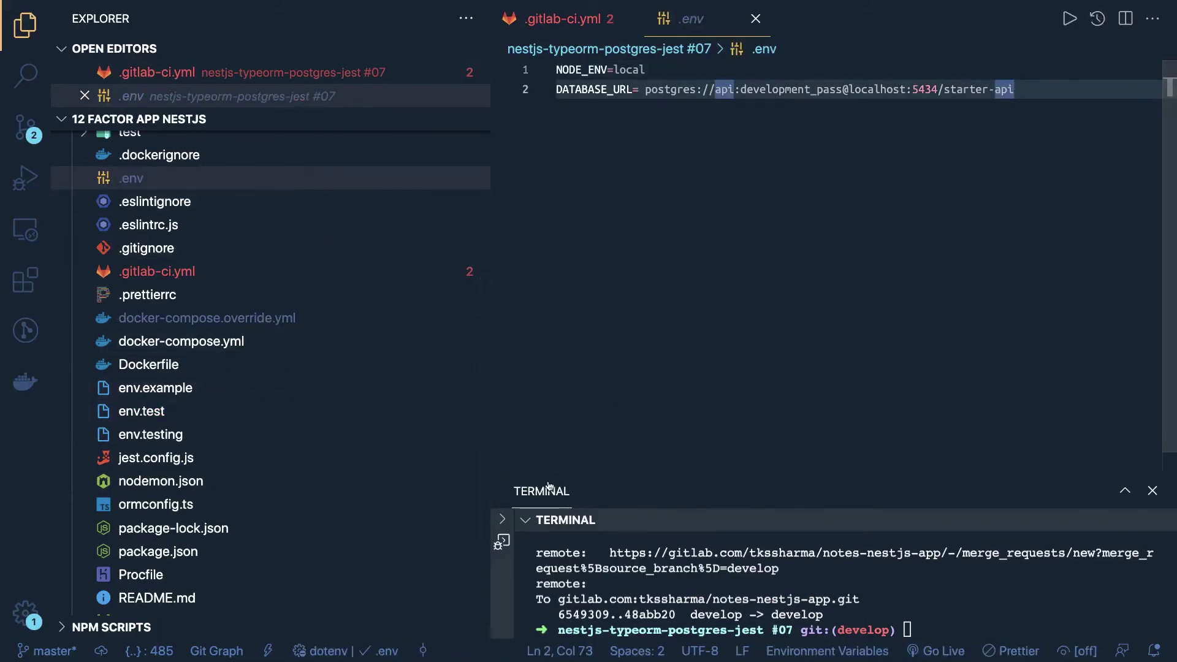
{"action": "left_click_drag", "start_coordinate": [535, 471], "coordinate": [543, 355]}
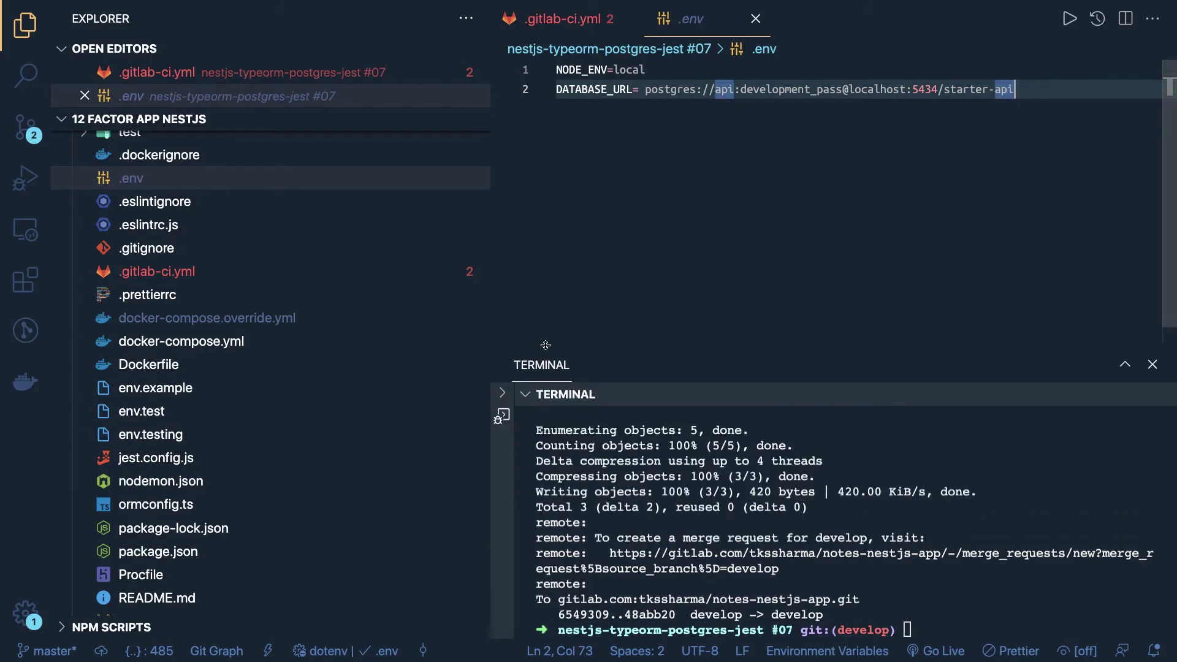
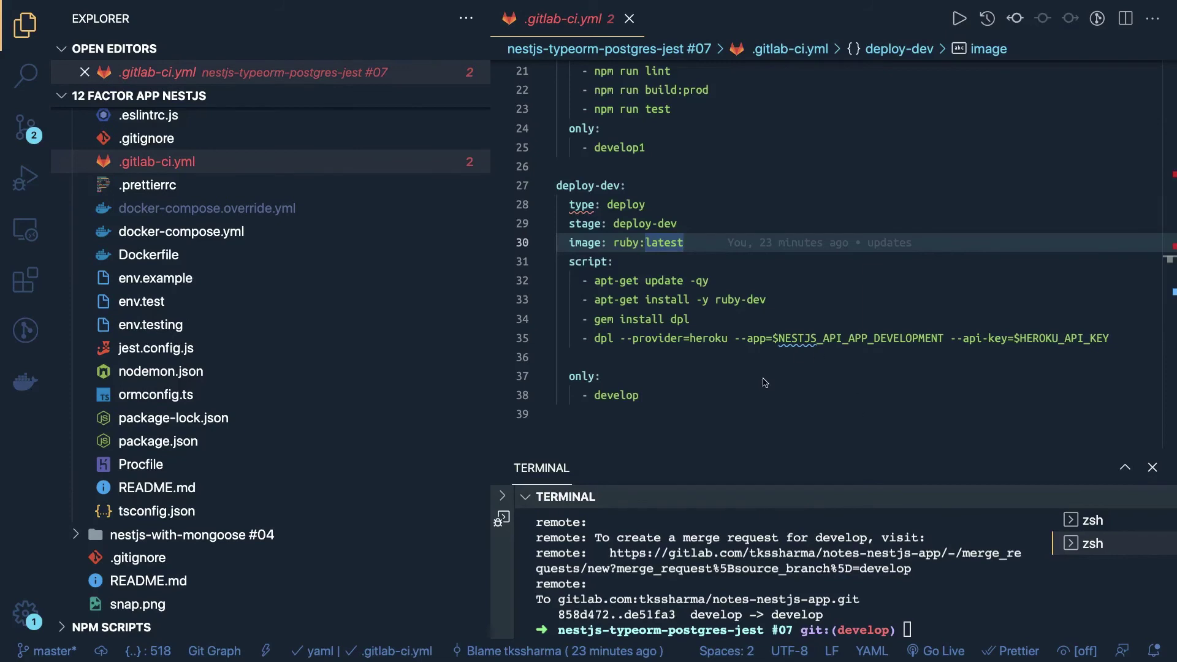
Examine the dpl deploy command in the deploy-dev script of .gitlab-ci.yml.
{"action": "left_click", "coordinate": [710, 375]}
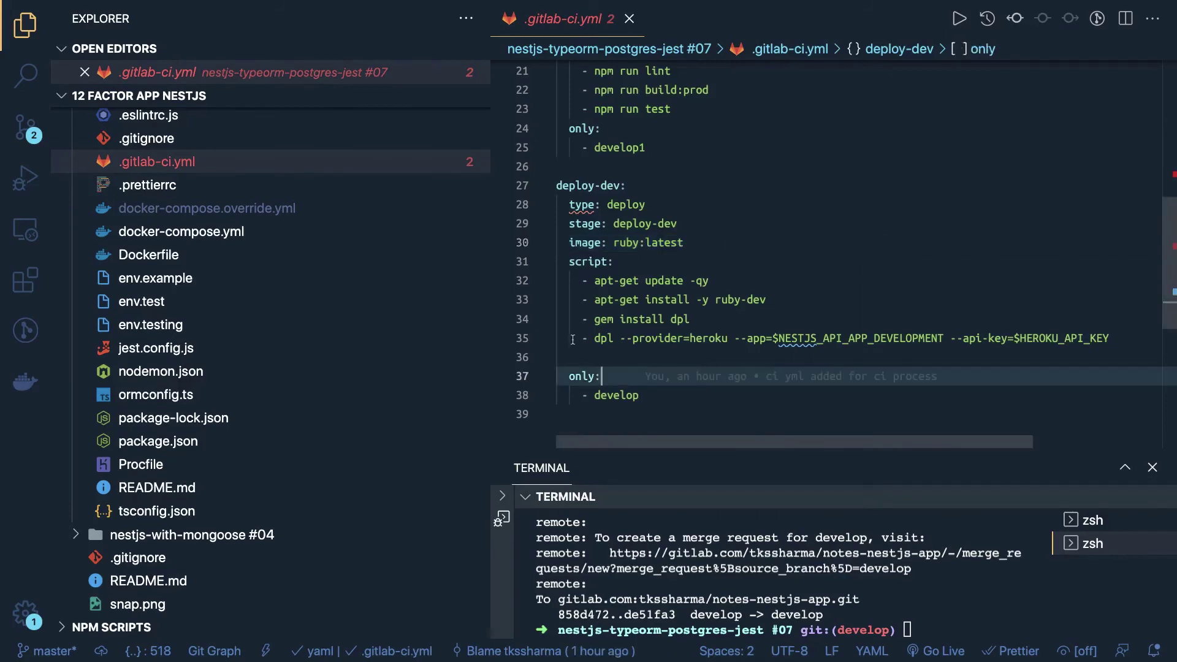
{"action": "left_click_drag", "start_coordinate": [574, 338], "coordinate": [867, 334]}
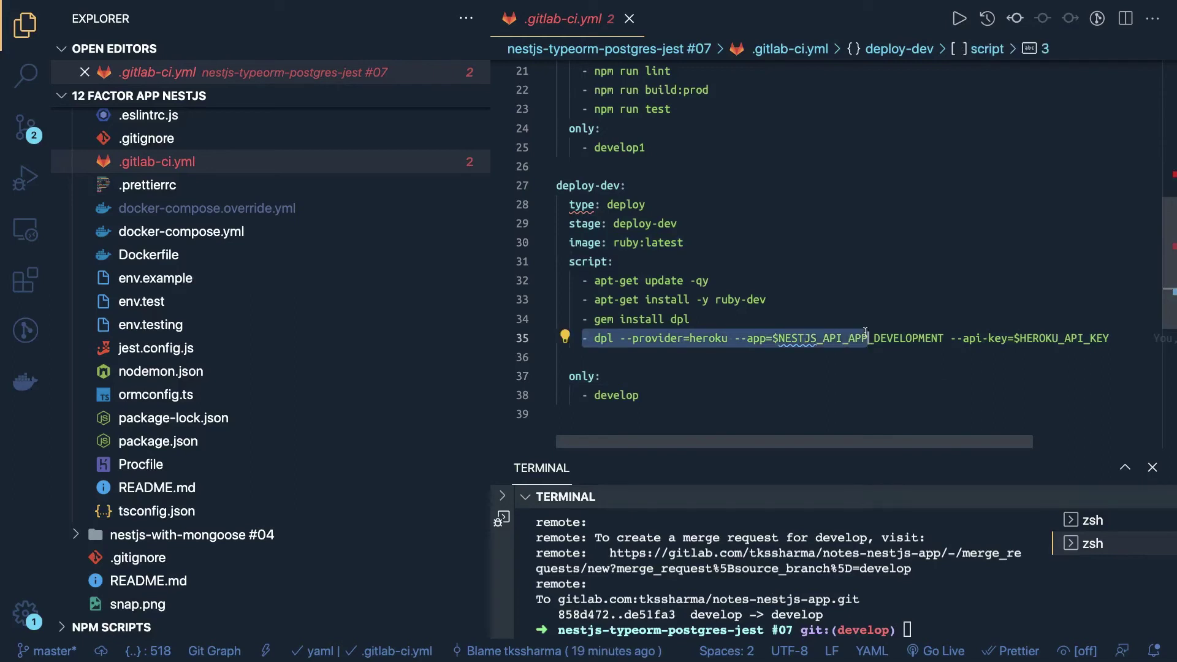
{"action": "left_click", "coordinate": [677, 349]}
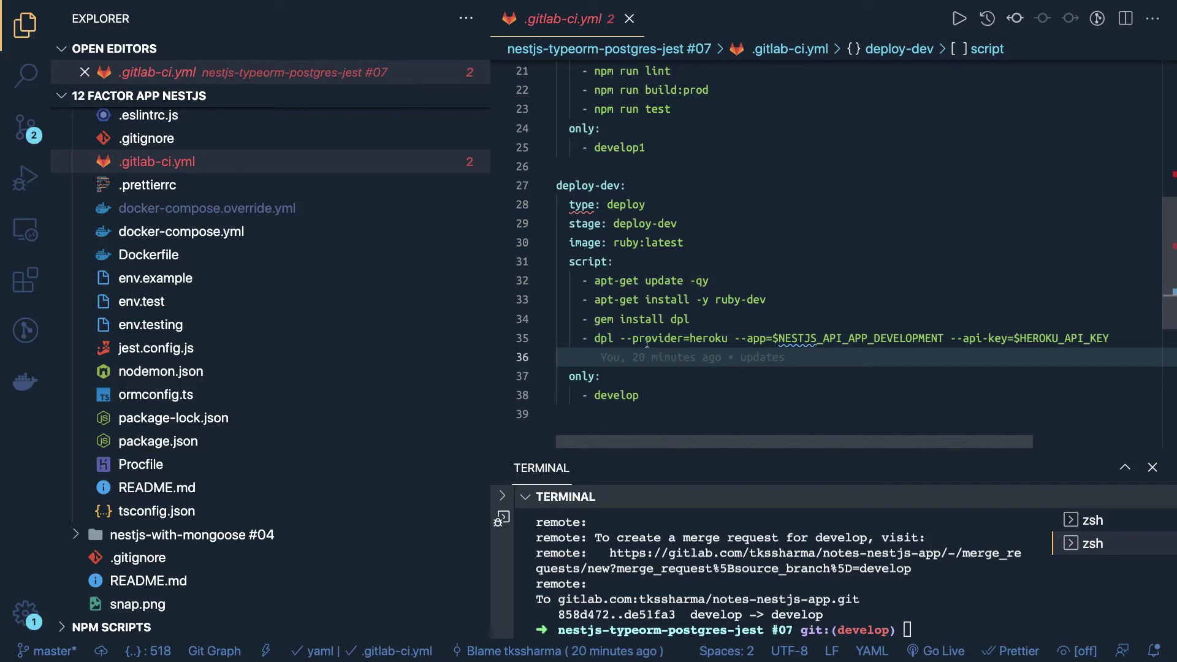
{"action": "left_click", "coordinate": [611, 338]}
{"action": "left_click_drag", "start_coordinate": [612, 338], "coordinate": [594, 337]}
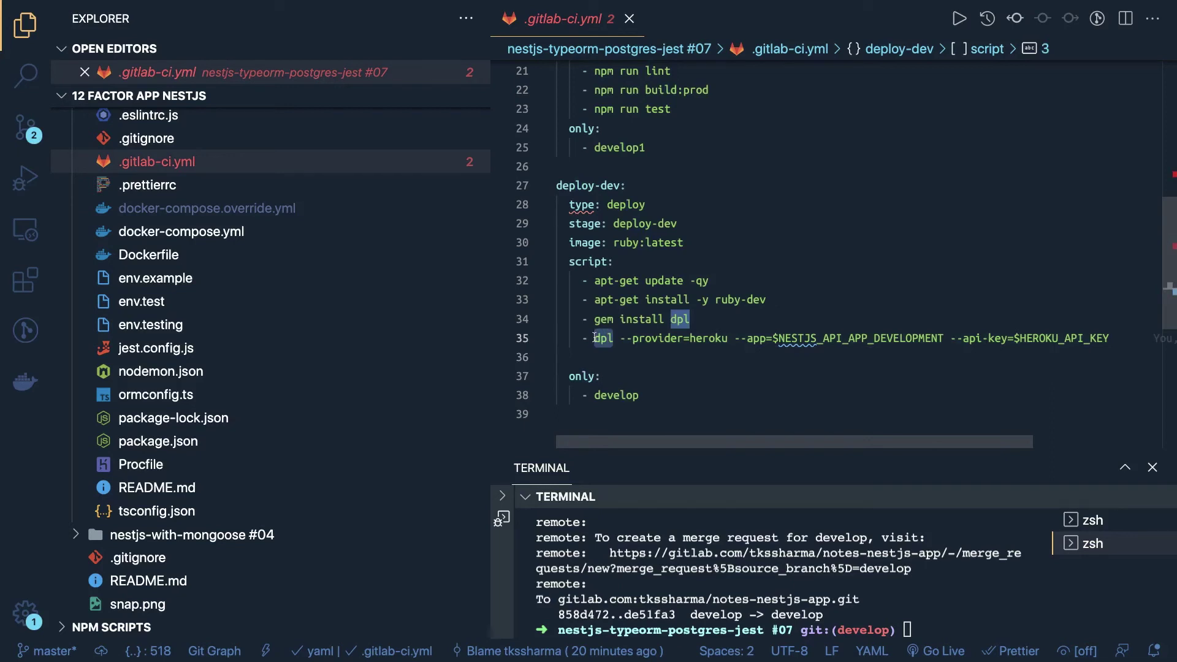
Change the branch under only in the build-dev job to develop.
{"action": "scroll", "coordinate": [759, 225], "scroll_direction": "up", "scroll_amount": 3}
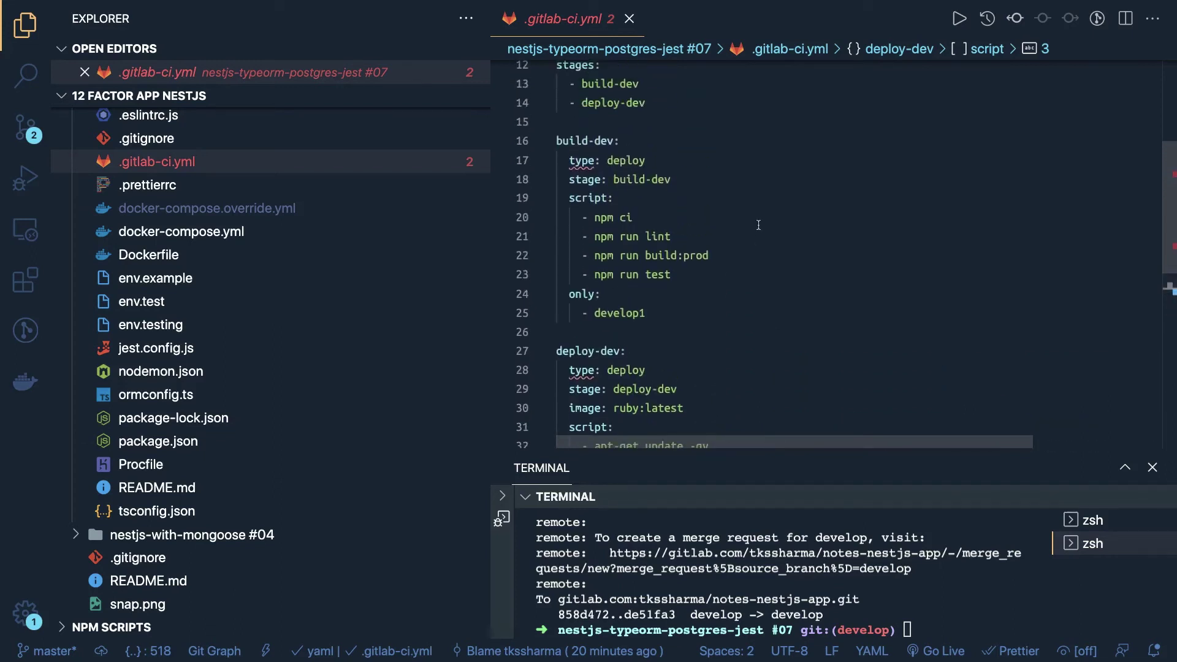
{"action": "left_click", "coordinate": [680, 309]}
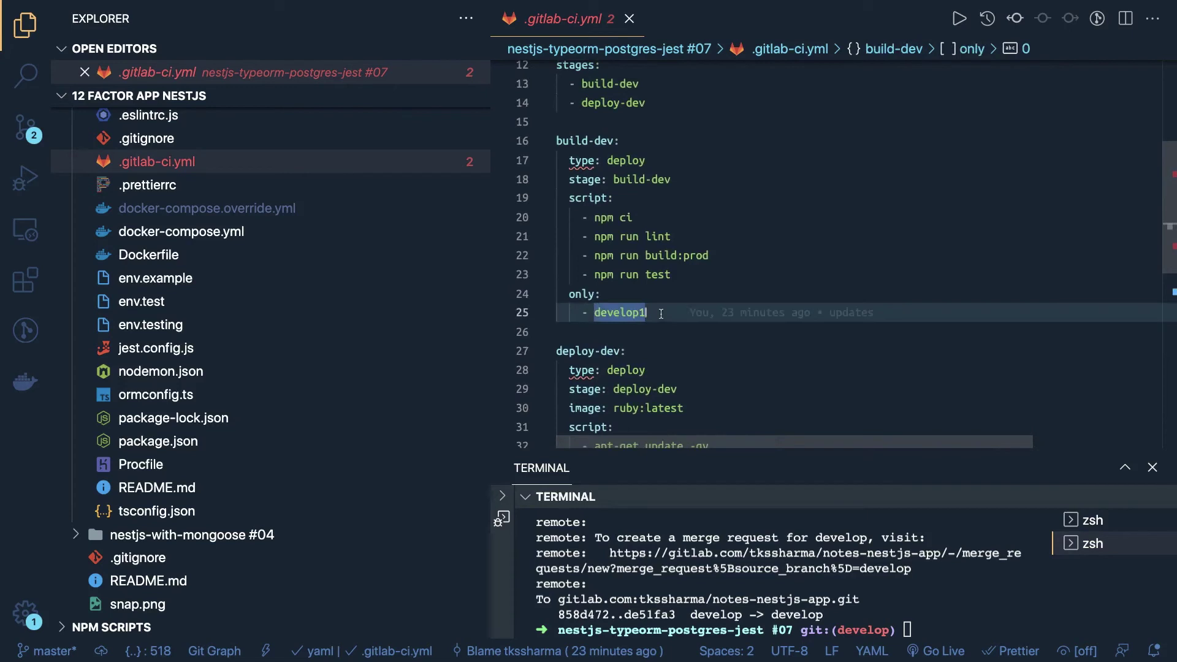
{"action": "key", "text": "BackSpace"}
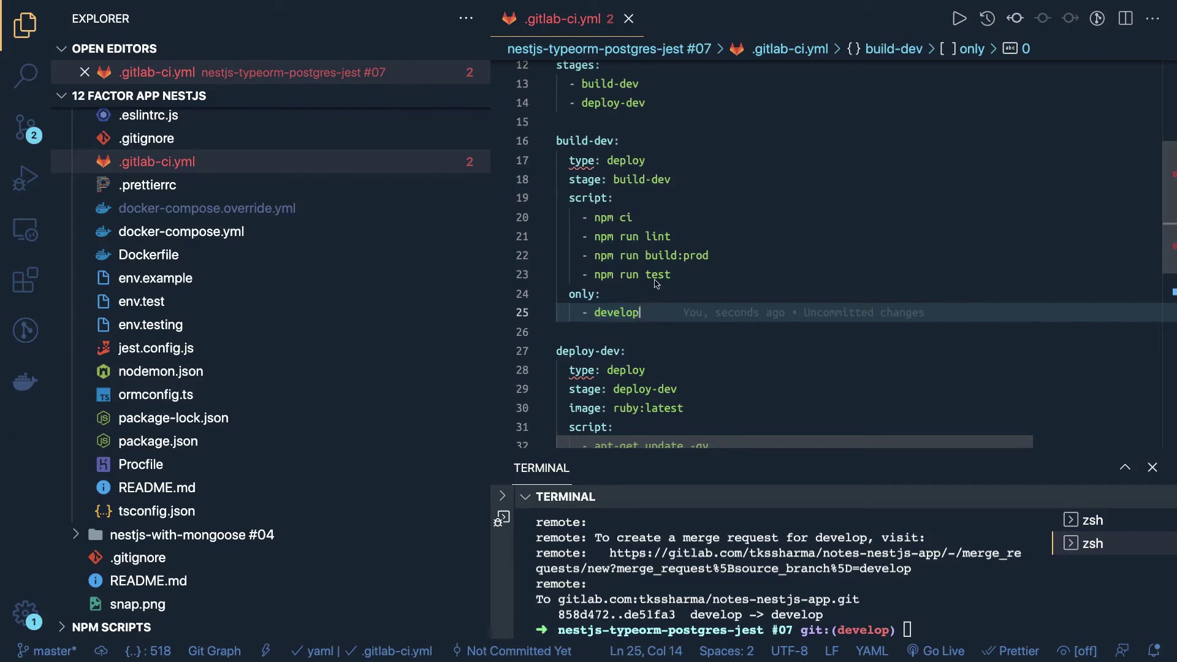
Review the whole build-dev job together with the Postgres variables and the stages list.
{"action": "left_click", "coordinate": [580, 161]}
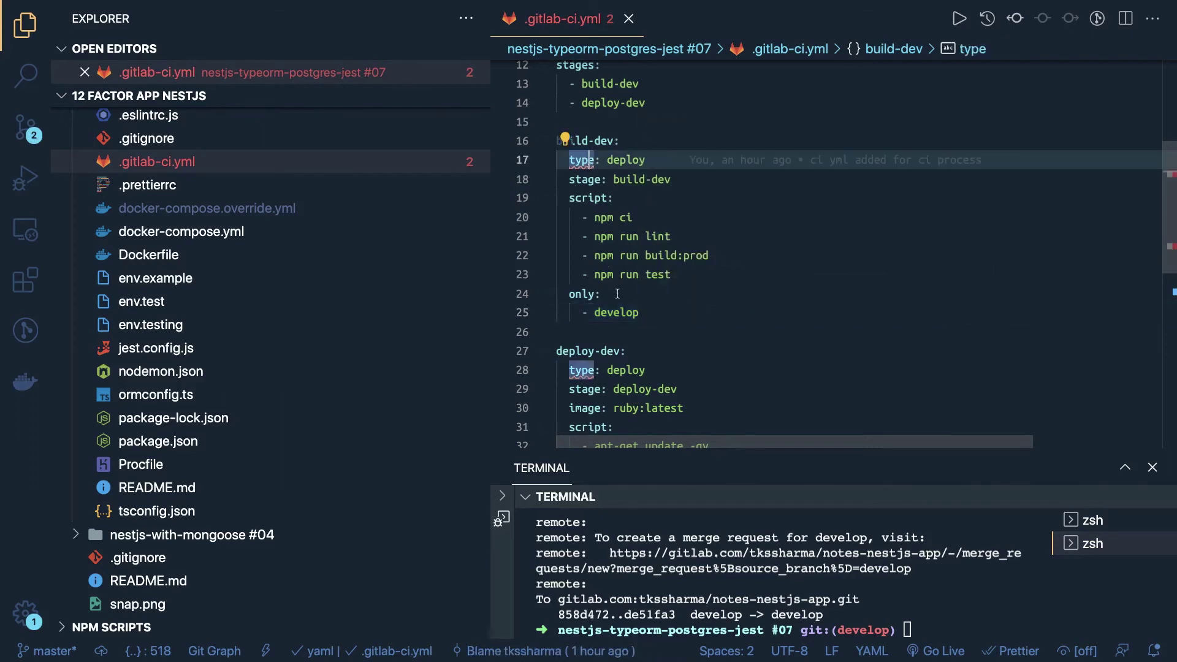
{"action": "left_click_drag", "start_coordinate": [665, 315], "coordinate": [560, 130]}
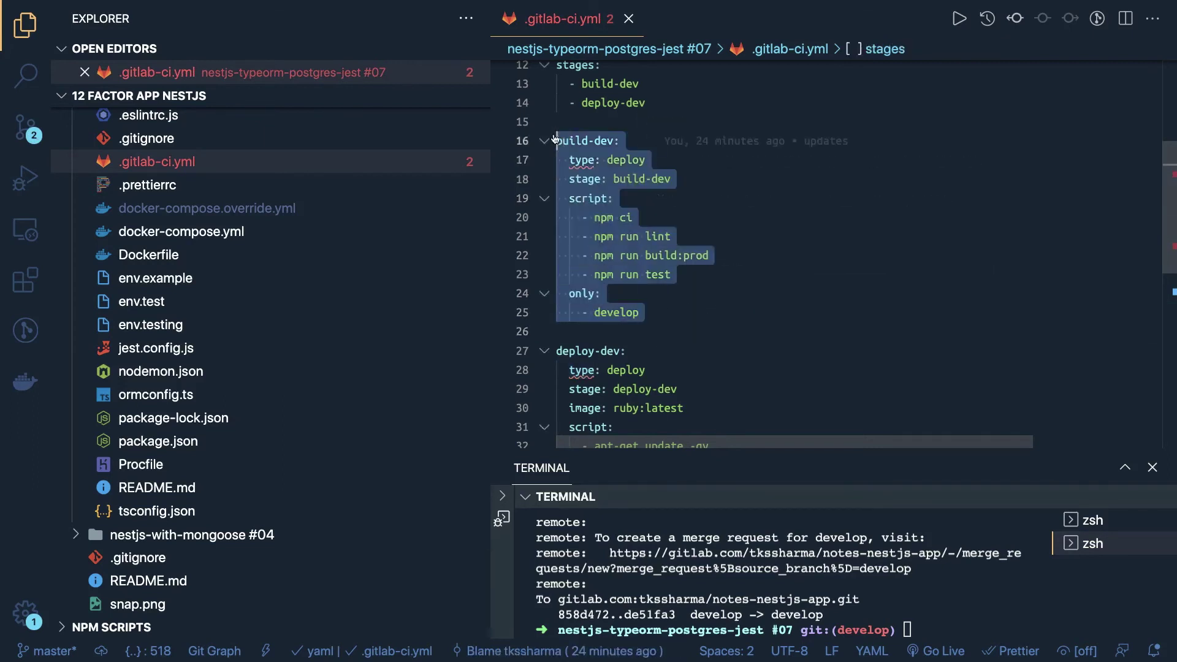
{"action": "scroll", "coordinate": [628, 181], "scroll_direction": "up", "scroll_amount": 2}
{"action": "scroll", "coordinate": [627, 181], "scroll_direction": "up", "scroll_amount": 1}
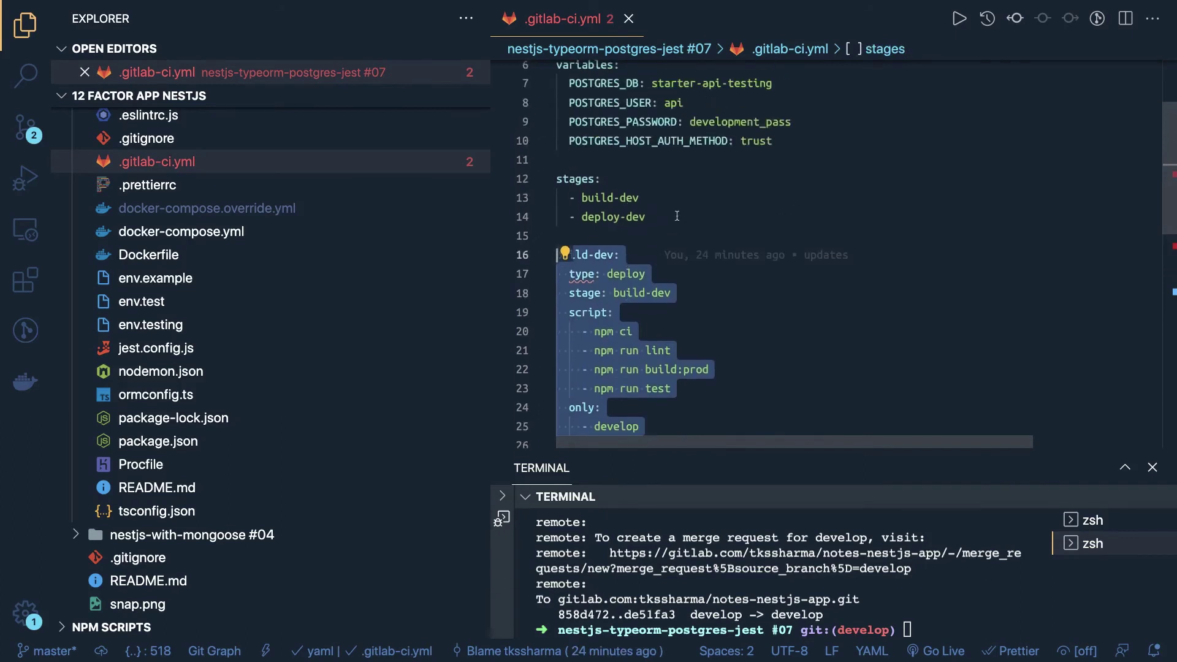
{"action": "scroll", "coordinate": [677, 216], "scroll_direction": "down", "scroll_amount": 1}
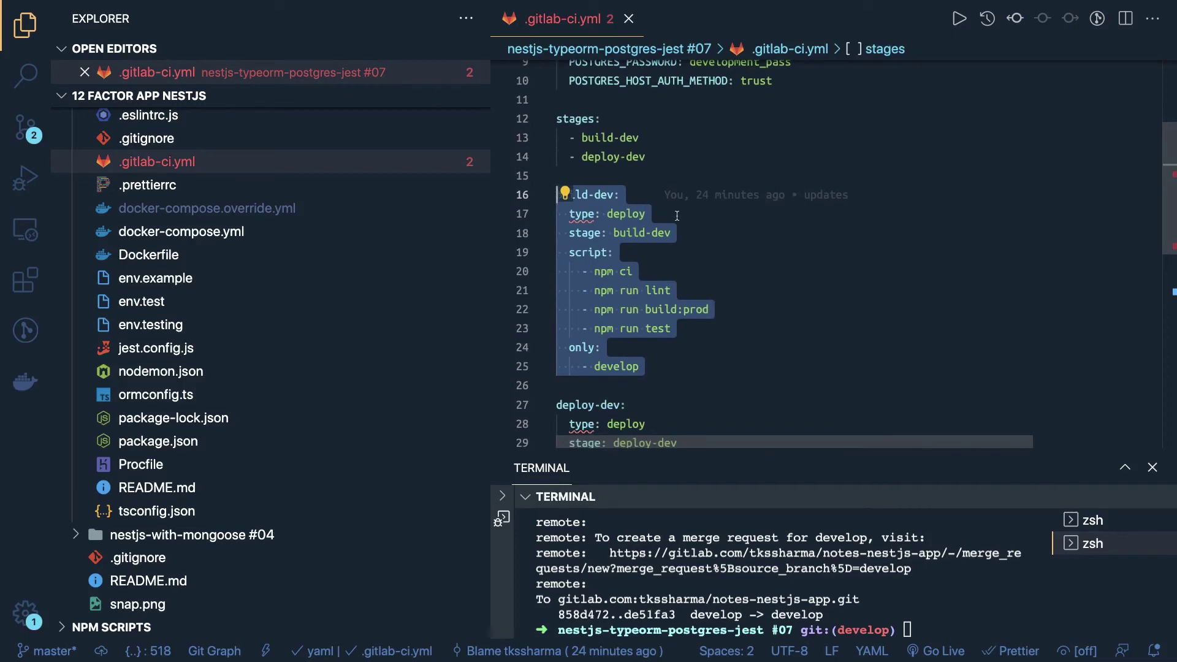
{"action": "scroll", "coordinate": [677, 216], "scroll_direction": "down", "scroll_amount": 4}
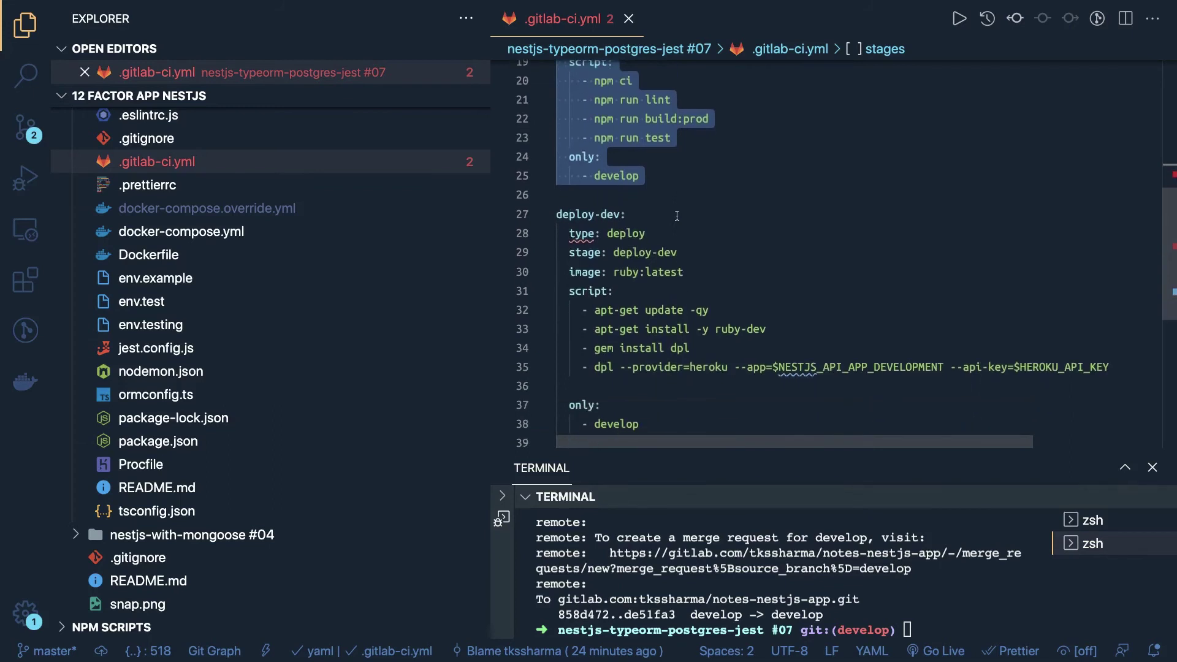
Remove the blank line between the dpl command and the only key in the deploy-dev job.
{"action": "double_click", "coordinate": [613, 176]}
{"action": "scroll", "coordinate": [613, 179], "scroll_direction": "down", "scroll_amount": 1}
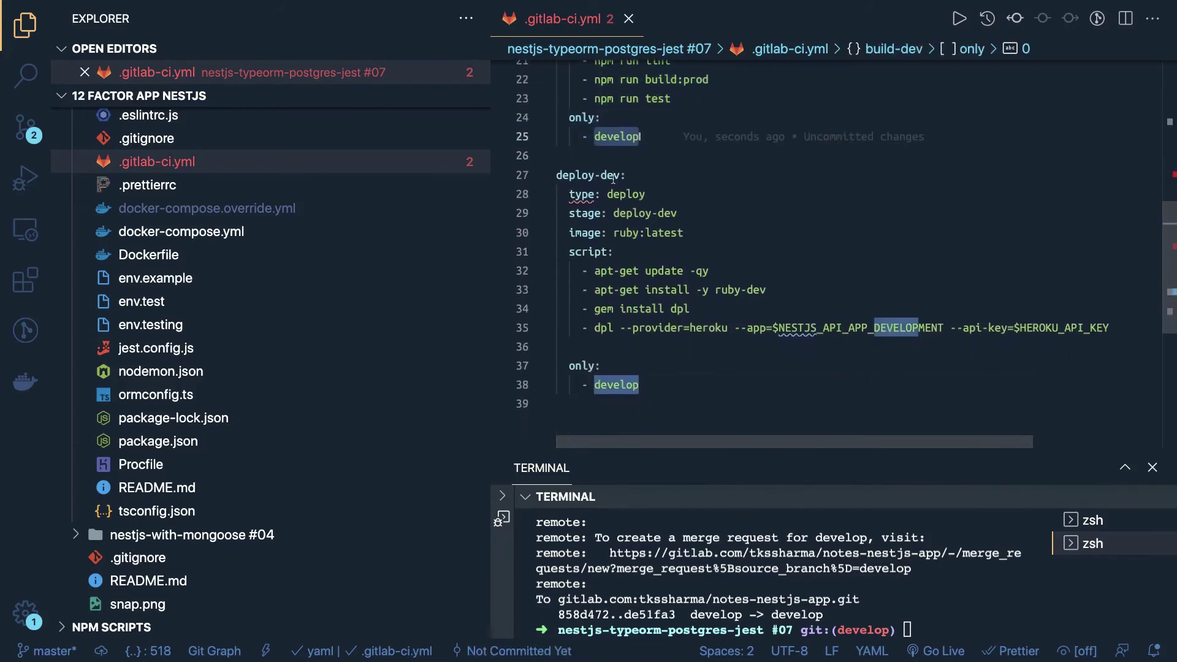
{"action": "left_click", "coordinate": [1122, 327]}
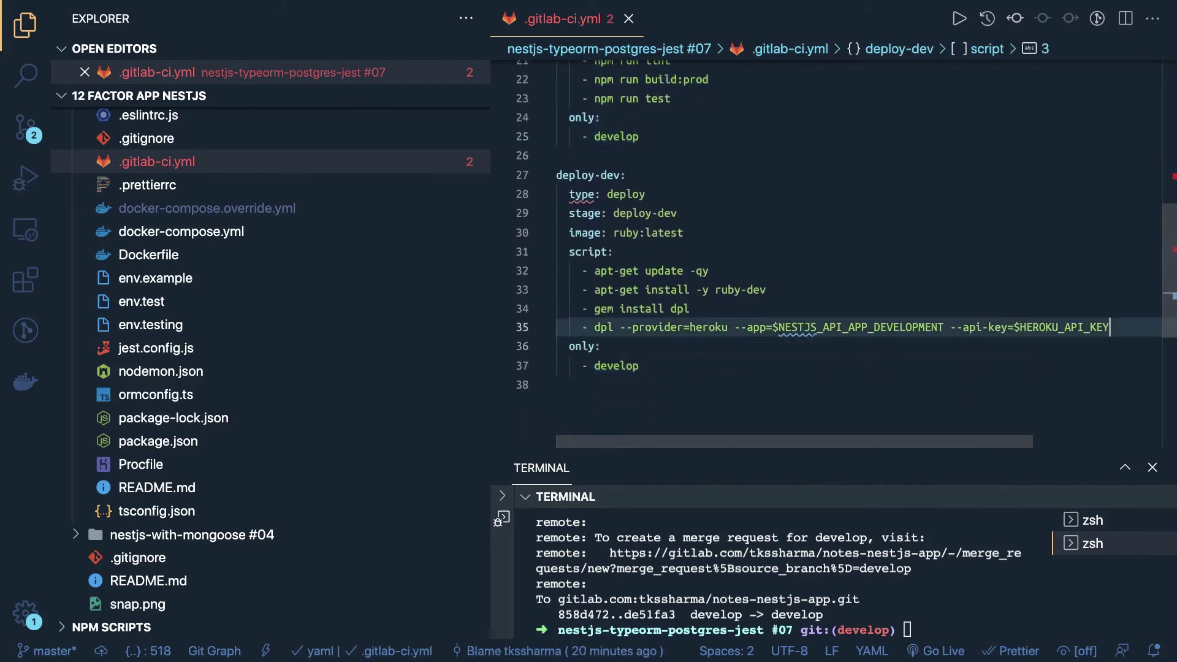
Reread the build-dev job's type, stage, npm script commands and branch rule.
{"action": "scroll", "coordinate": [834, 258], "scroll_direction": "up", "scroll_amount": 2}
{"action": "scroll", "coordinate": [638, 301], "scroll_direction": "up", "scroll_amount": 1}
{"action": "left_click_drag", "start_coordinate": [640, 301], "coordinate": [549, 152]}
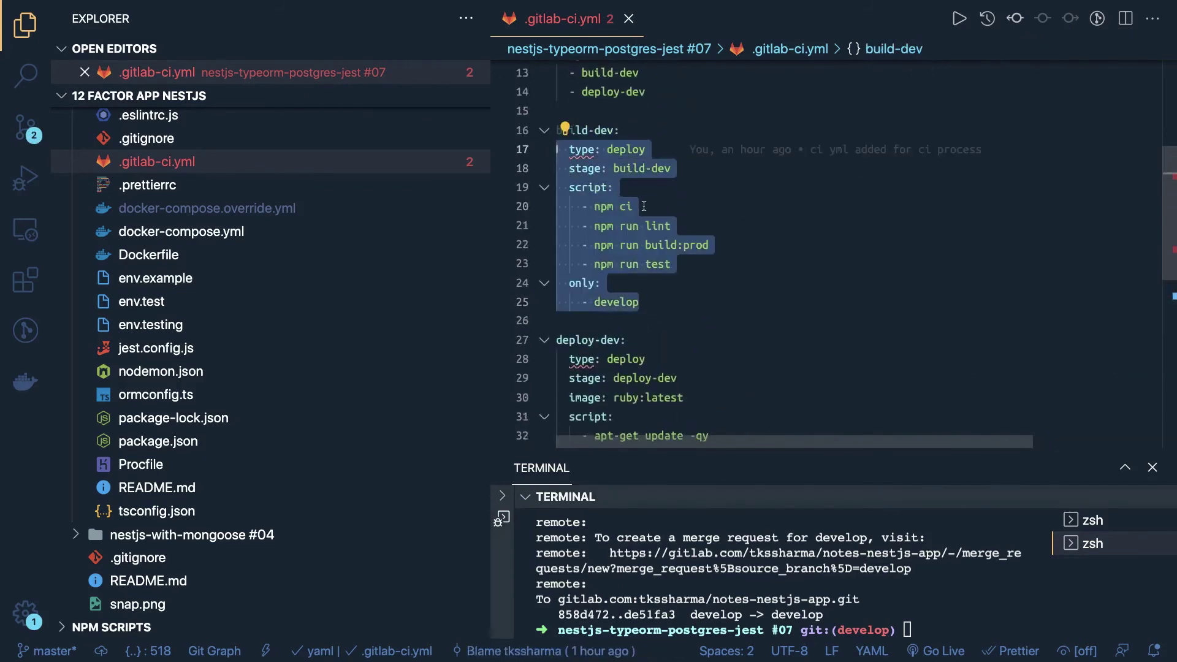
{"action": "left_click", "coordinate": [675, 283]}
Examine the deploy-dev job's ruby:latest image and the commands that install ruby-dev and dpl.
{"action": "scroll", "coordinate": [754, 274], "scroll_direction": "down", "scroll_amount": 3}
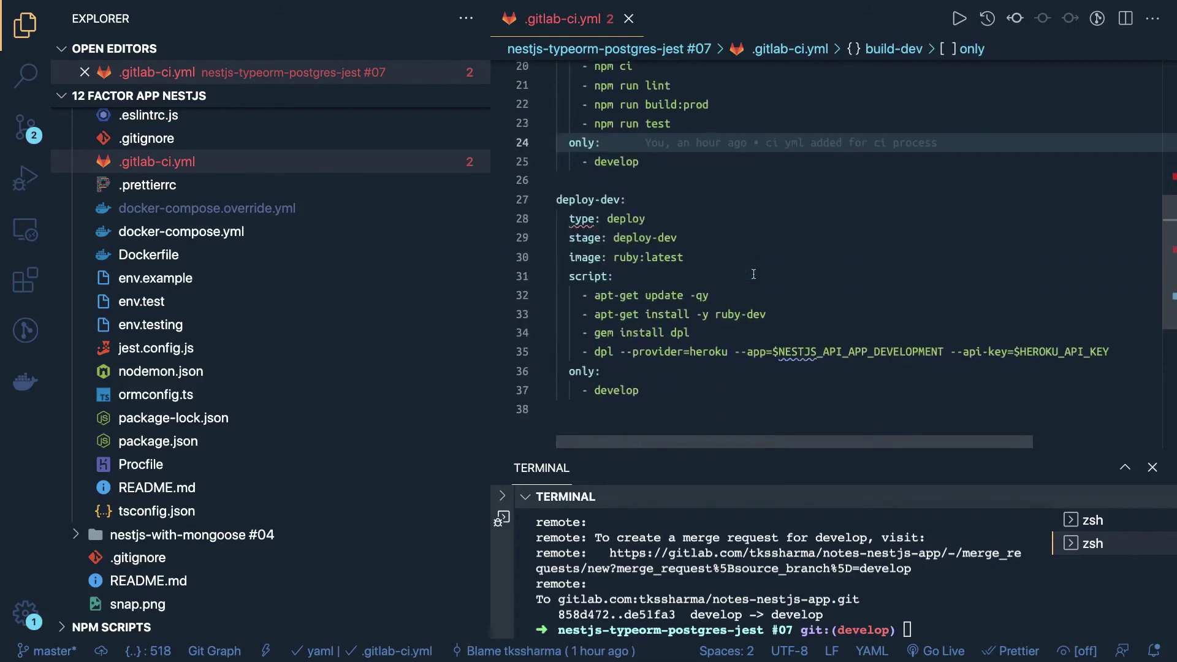
{"action": "scroll", "coordinate": [754, 275], "scroll_direction": "down", "scroll_amount": 1}
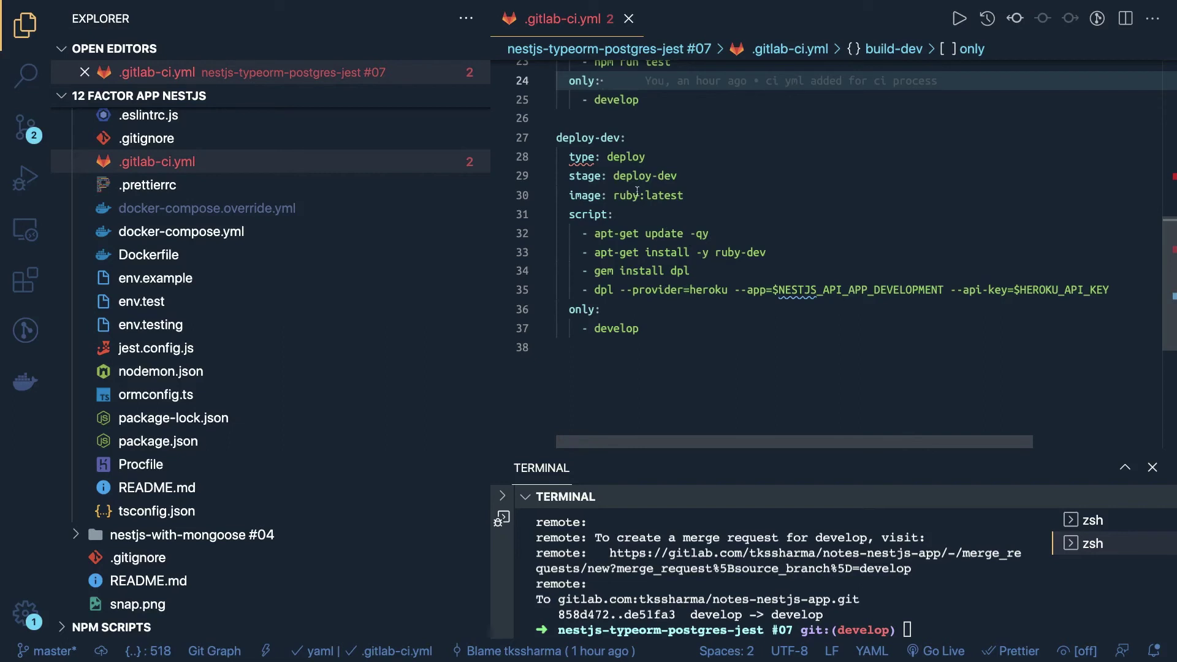
{"action": "left_click", "coordinate": [615, 290]}
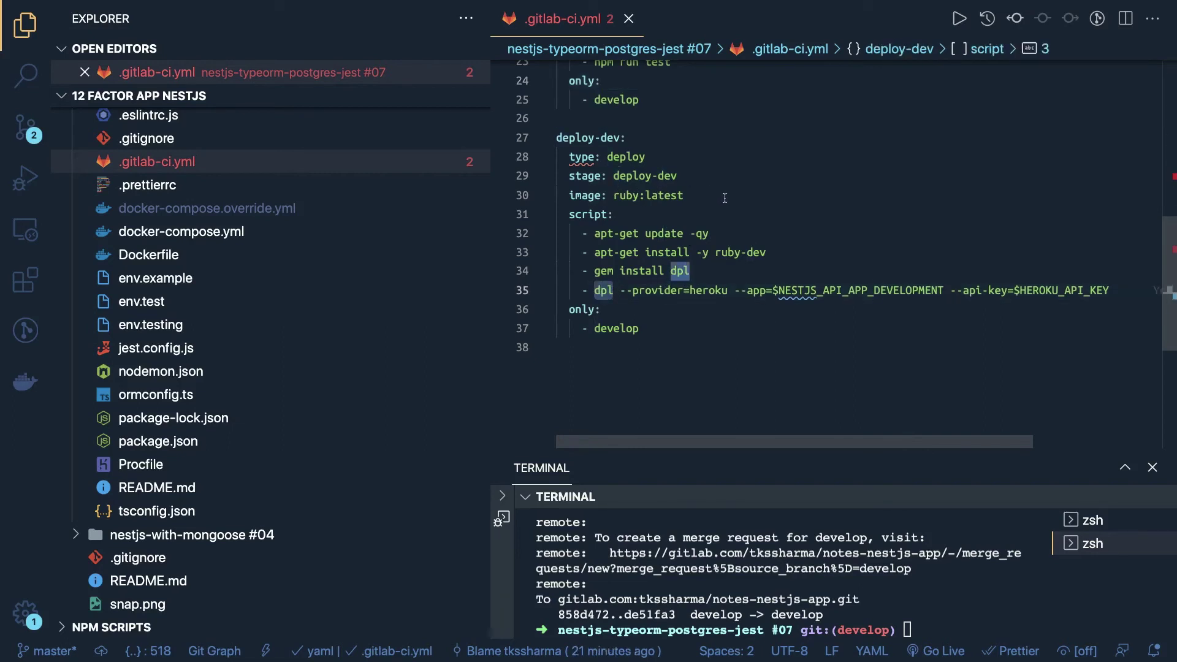
{"action": "left_click", "coordinate": [528, 195]}
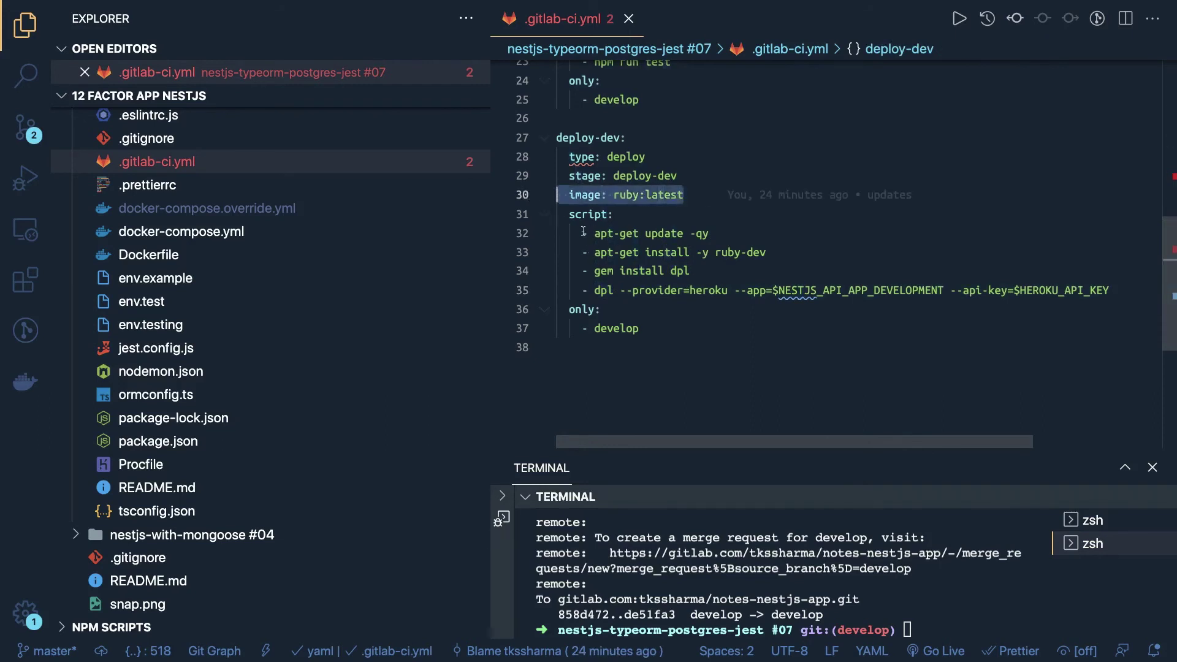
{"action": "left_click_drag", "start_coordinate": [577, 233], "coordinate": [749, 267]}
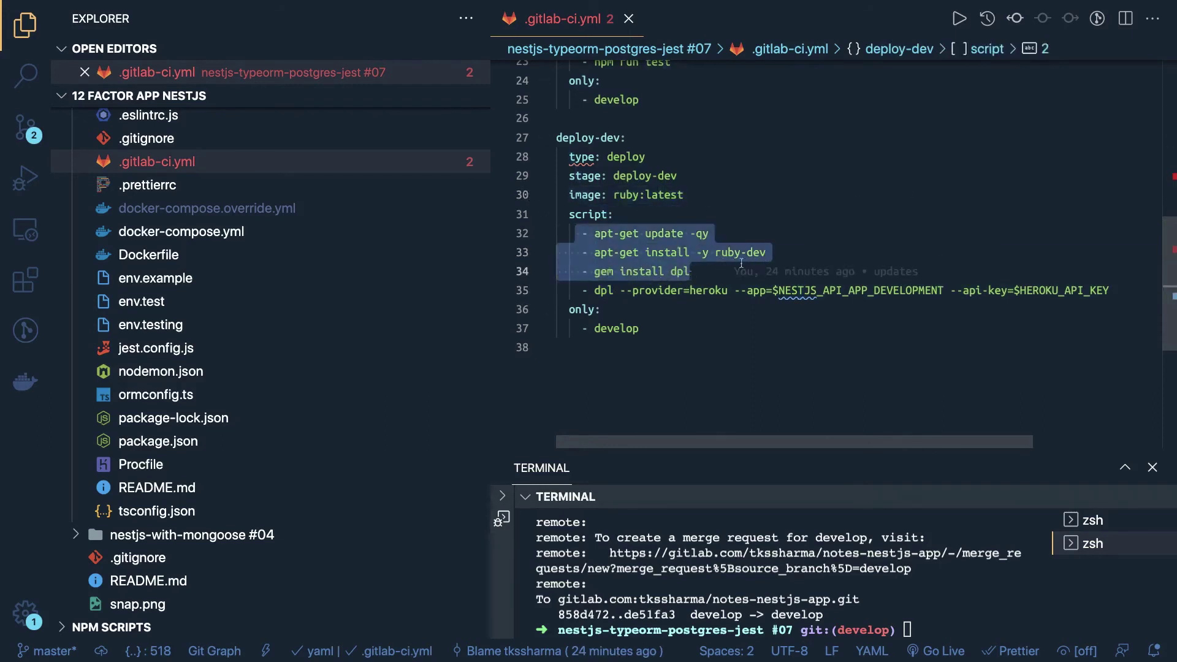
{"action": "left_click", "coordinate": [699, 269]}
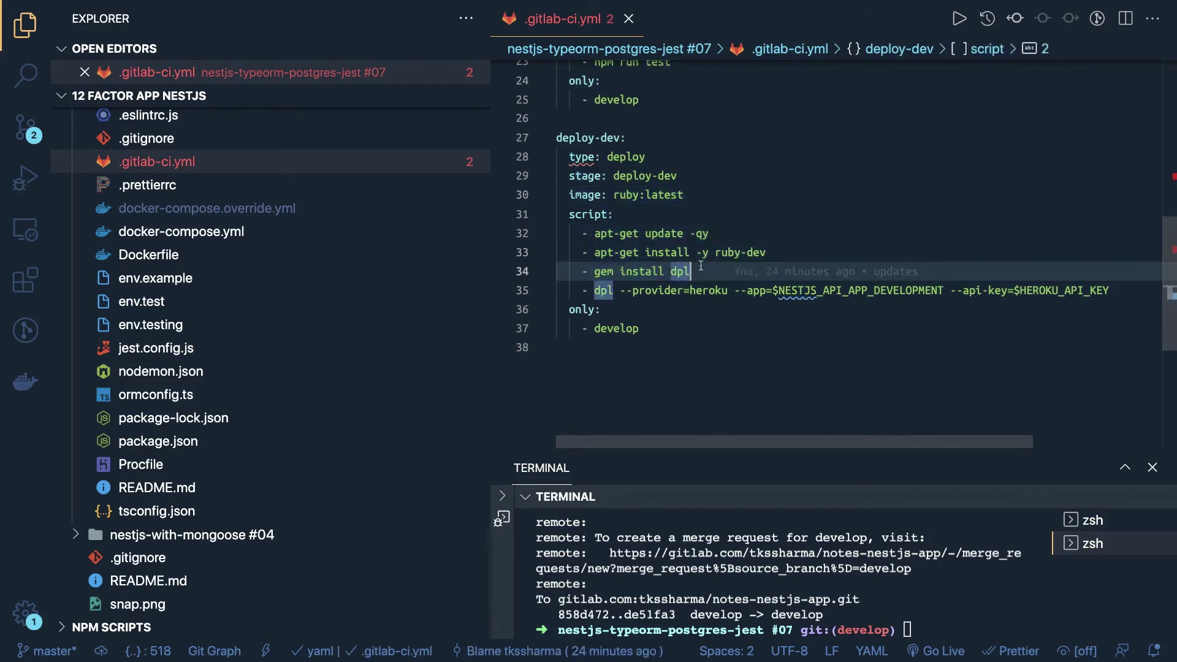
Examine the provider, app and api-key options of the dpl command in the deploy-dev script.
{"action": "left_click", "coordinate": [593, 290]}
{"action": "left_click_drag", "start_coordinate": [595, 290], "coordinate": [645, 290]}
{"action": "double_click", "coordinate": [647, 290]}
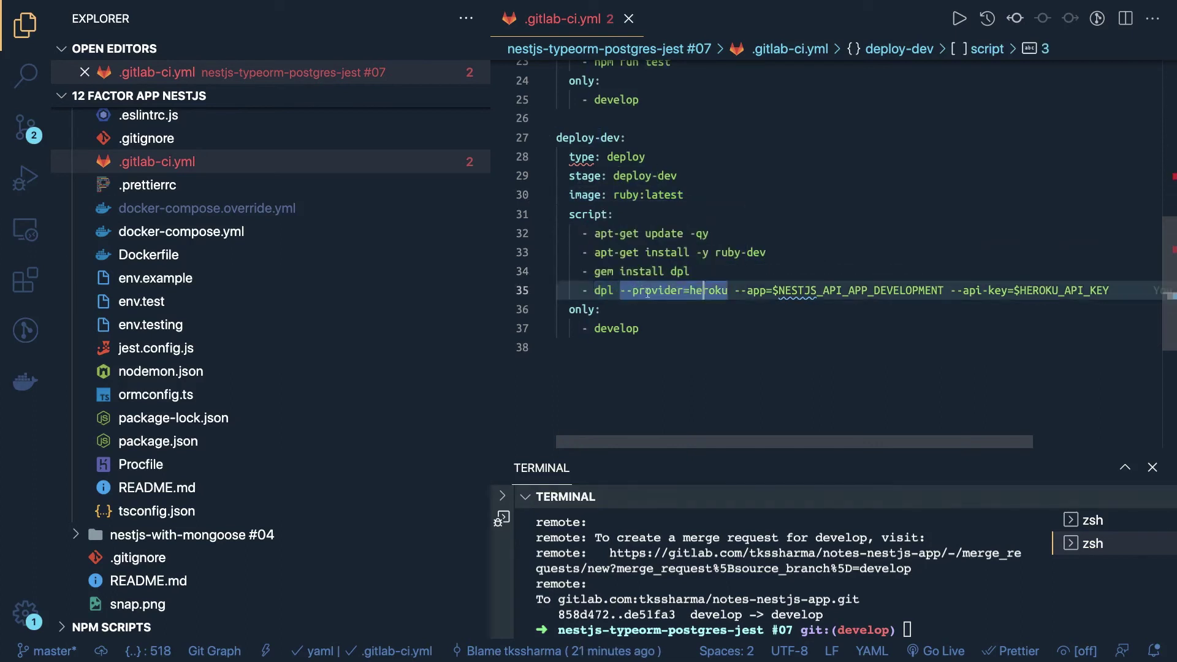
{"action": "left_click", "coordinate": [640, 292]}
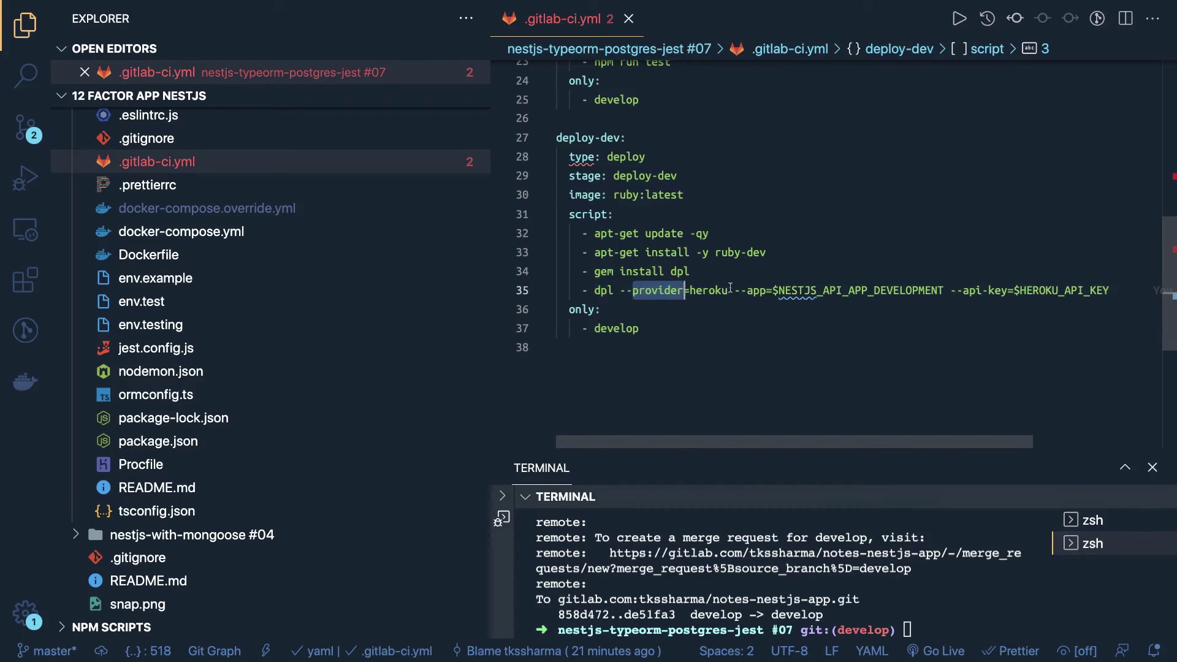
{"action": "left_click", "coordinate": [756, 292]}
{"action": "double_click", "coordinate": [842, 289]}
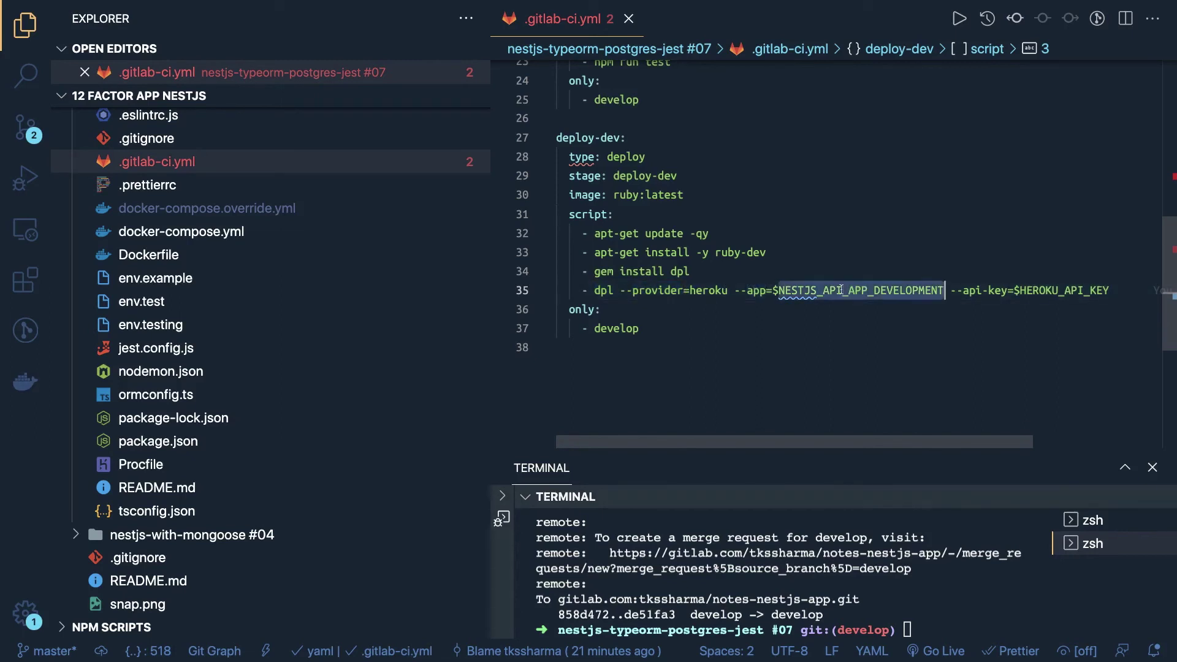
{"action": "double_click", "coordinate": [1007, 292]}
{"action": "left_click_drag", "start_coordinate": [690, 234], "coordinate": [710, 233]}
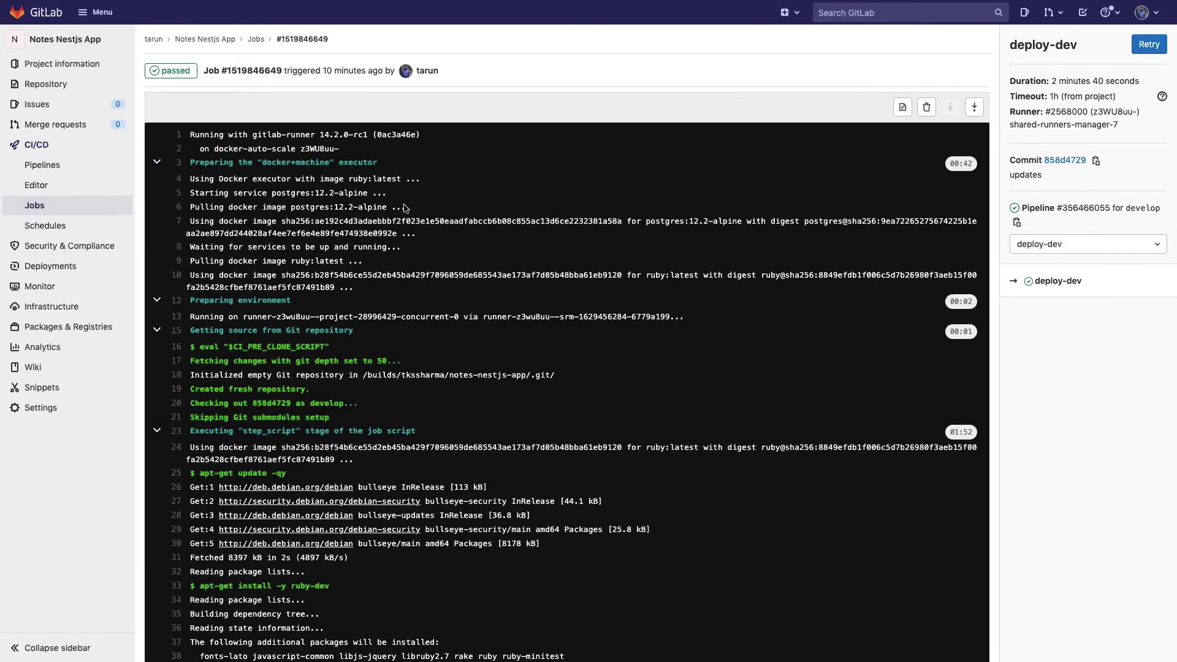
Switch to GitLab and open the deploy-dev job log from the passed pipeline for commit 858d4729.
{"action": "left_click", "coordinate": [52, 167]}
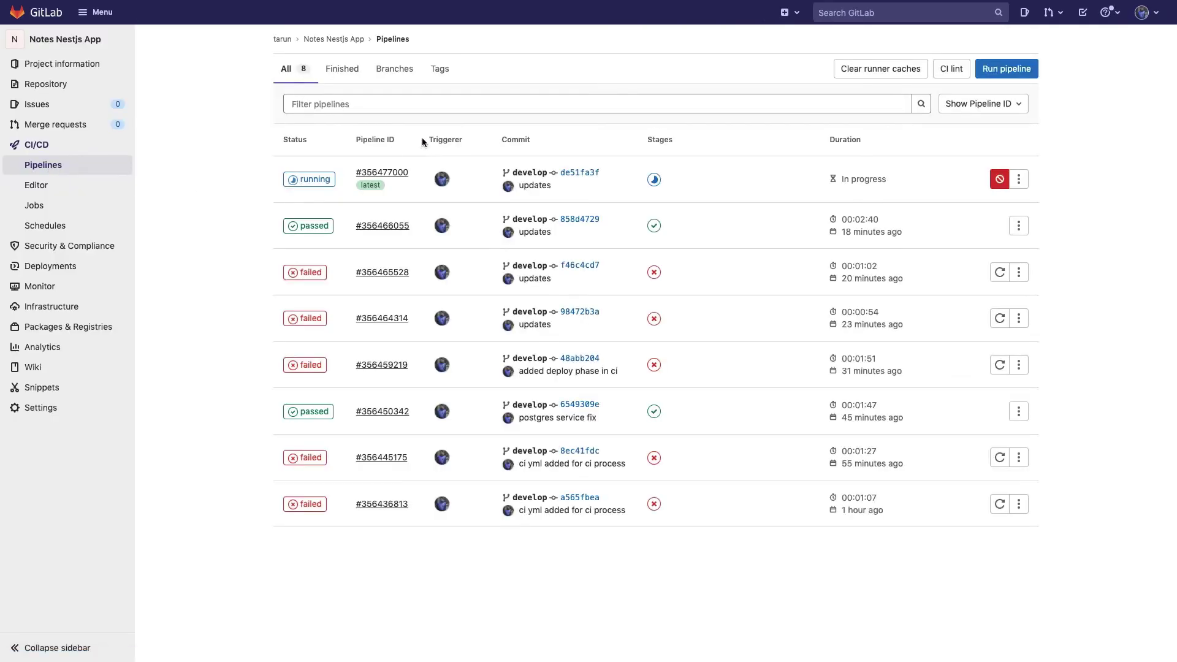
{"action": "left_click", "coordinate": [654, 226]}
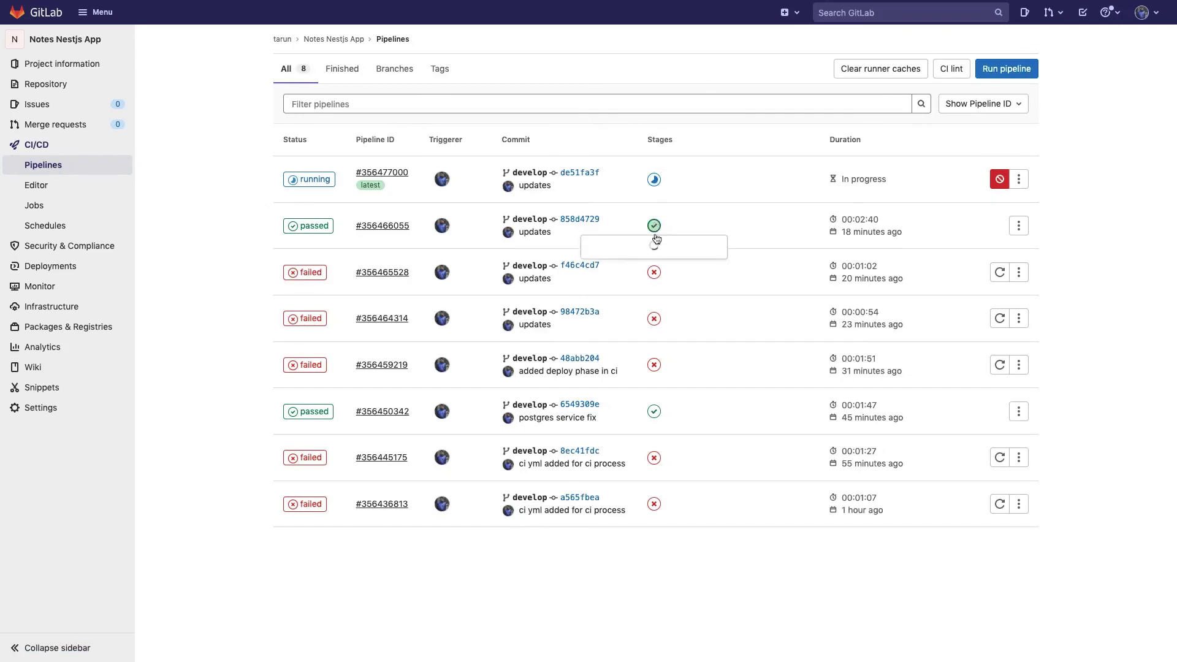
{"action": "left_click", "coordinate": [655, 246]}
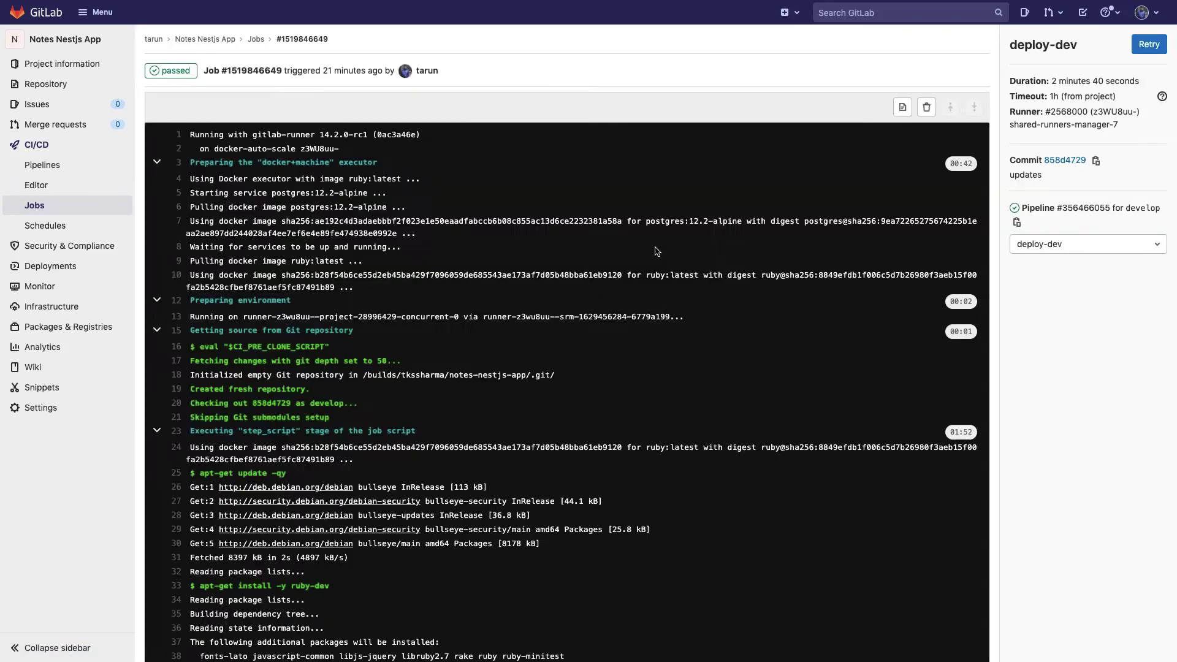
Examine the deploy-dev job log from the ruby-dev installation and dpl command through the Heroku build and release.
{"action": "scroll", "coordinate": [635, 357], "scroll_direction": "up", "scroll_amount": 20}
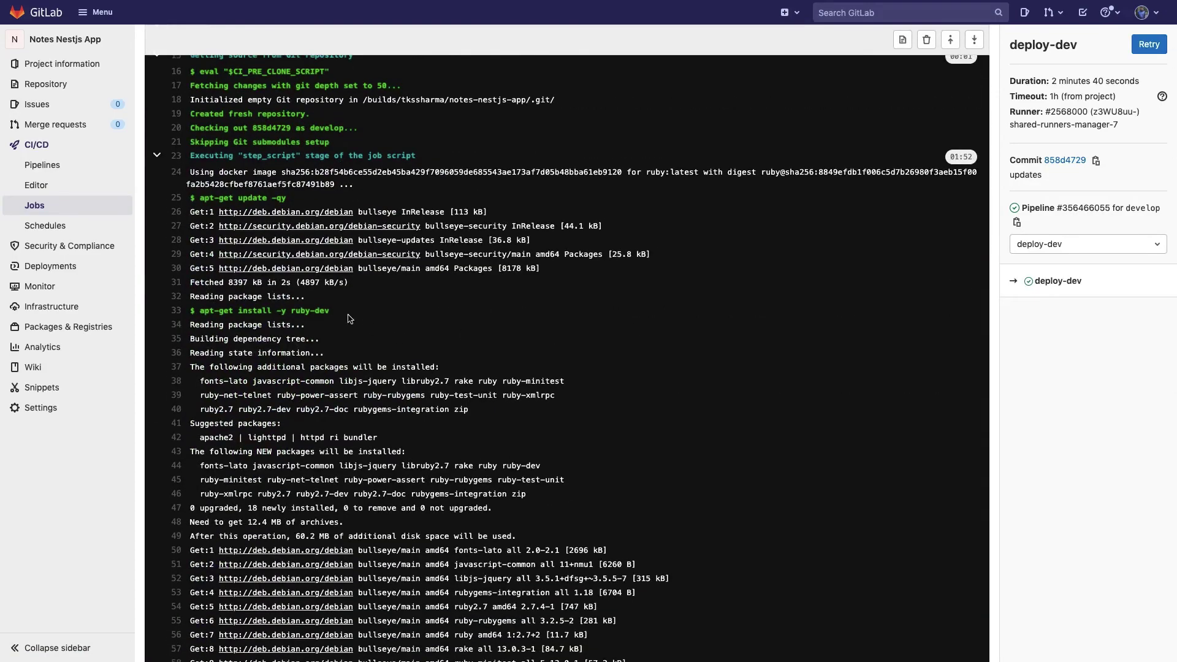
{"action": "left_click_drag", "start_coordinate": [344, 313], "coordinate": [184, 310]}
{"action": "scroll", "coordinate": [184, 312], "scroll_direction": "down", "scroll_amount": 20}
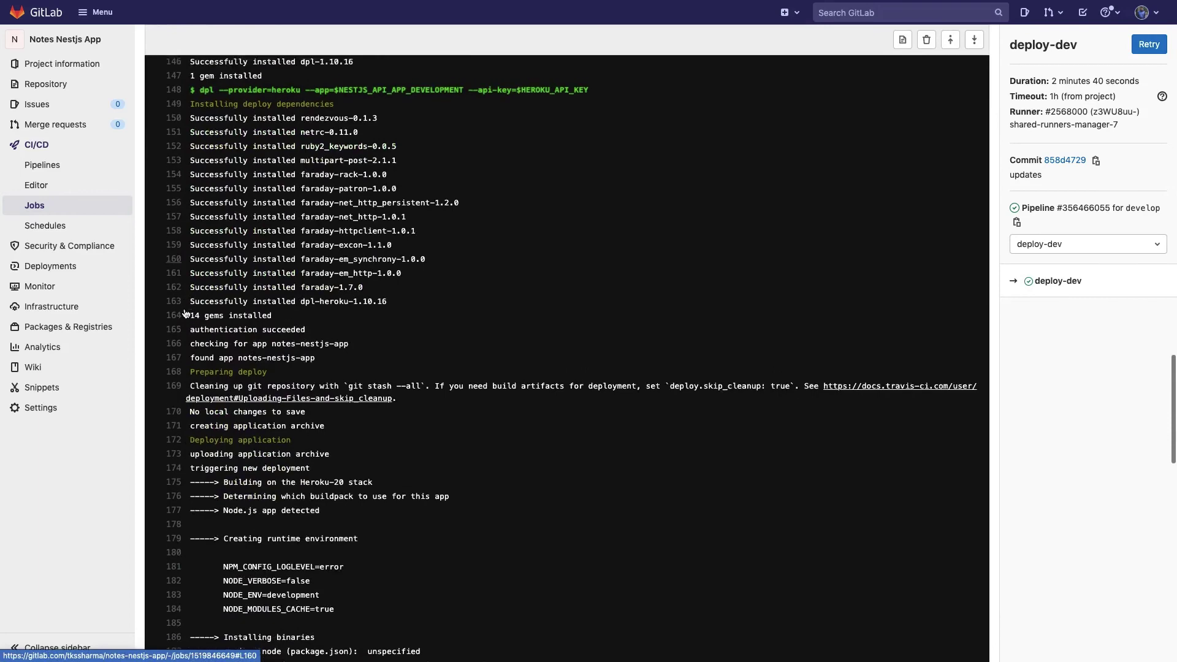
{"action": "left_click_drag", "start_coordinate": [200, 229], "coordinate": [590, 233]}
{"action": "scroll", "coordinate": [475, 305], "scroll_direction": "down", "scroll_amount": 5}
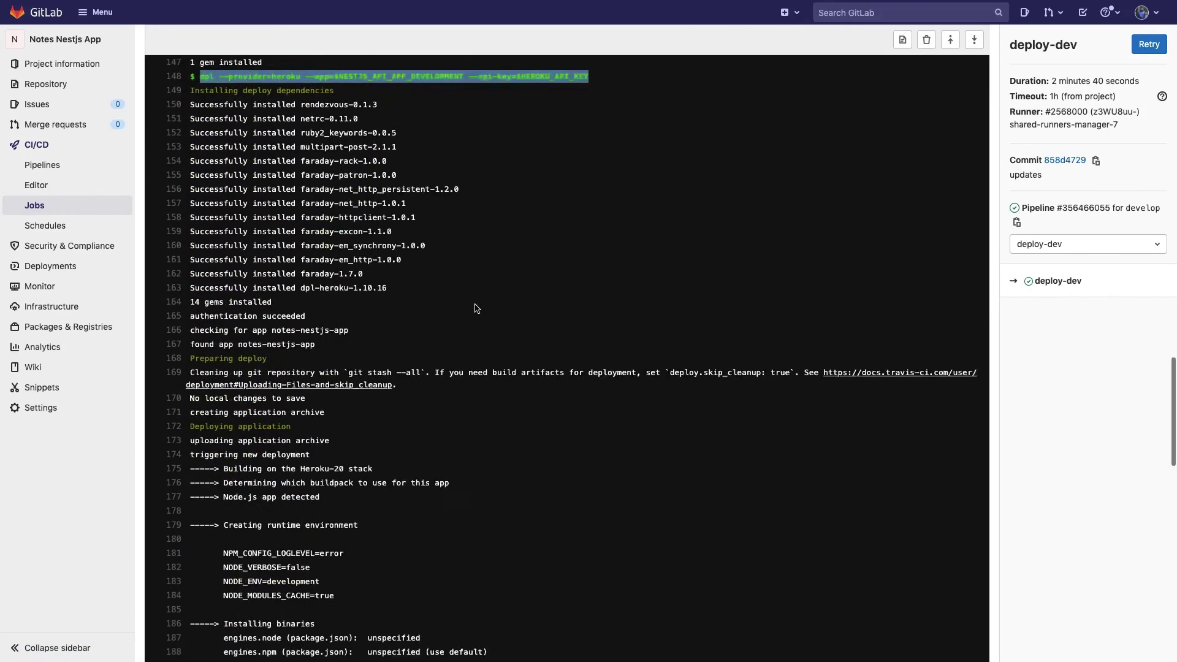
{"action": "scroll", "coordinate": [475, 304], "scroll_direction": "down", "scroll_amount": 3}
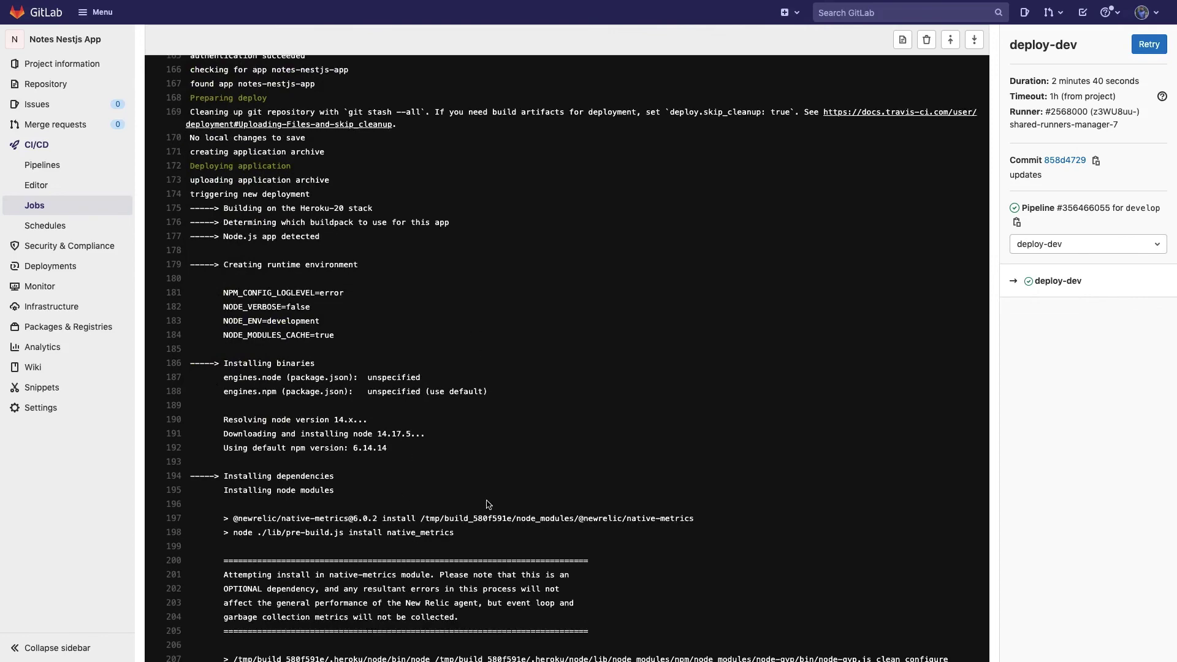
{"action": "scroll", "coordinate": [395, 414], "scroll_direction": "down", "scroll_amount": 15}
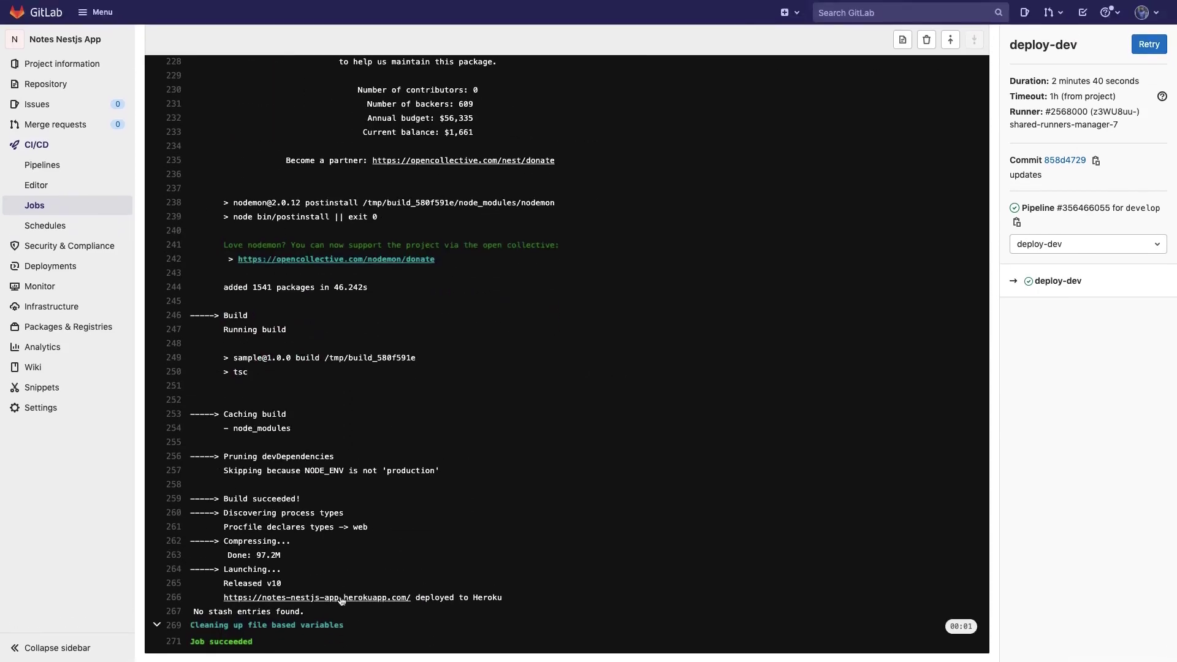
{"action": "scroll", "coordinate": [433, 449], "scroll_direction": "up", "scroll_amount": 20}
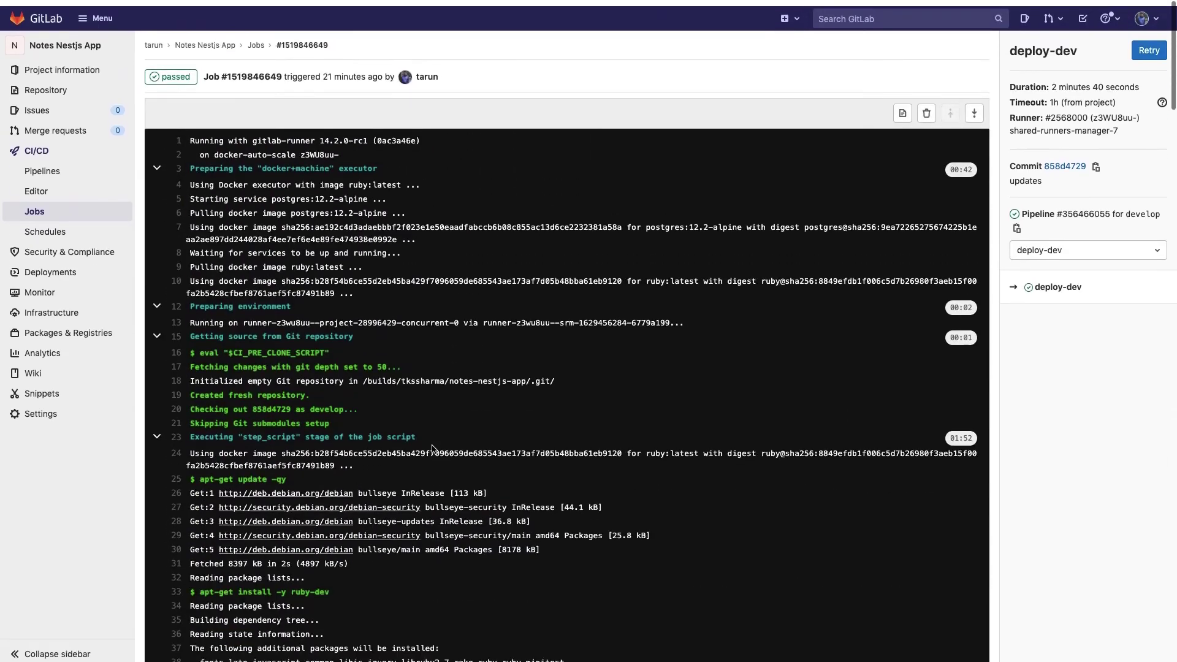
Switch to the Heroku dashboard and review the notes-nestjs-app activity feed and resources.
{"action": "key", "text": "ctrl+Right"}
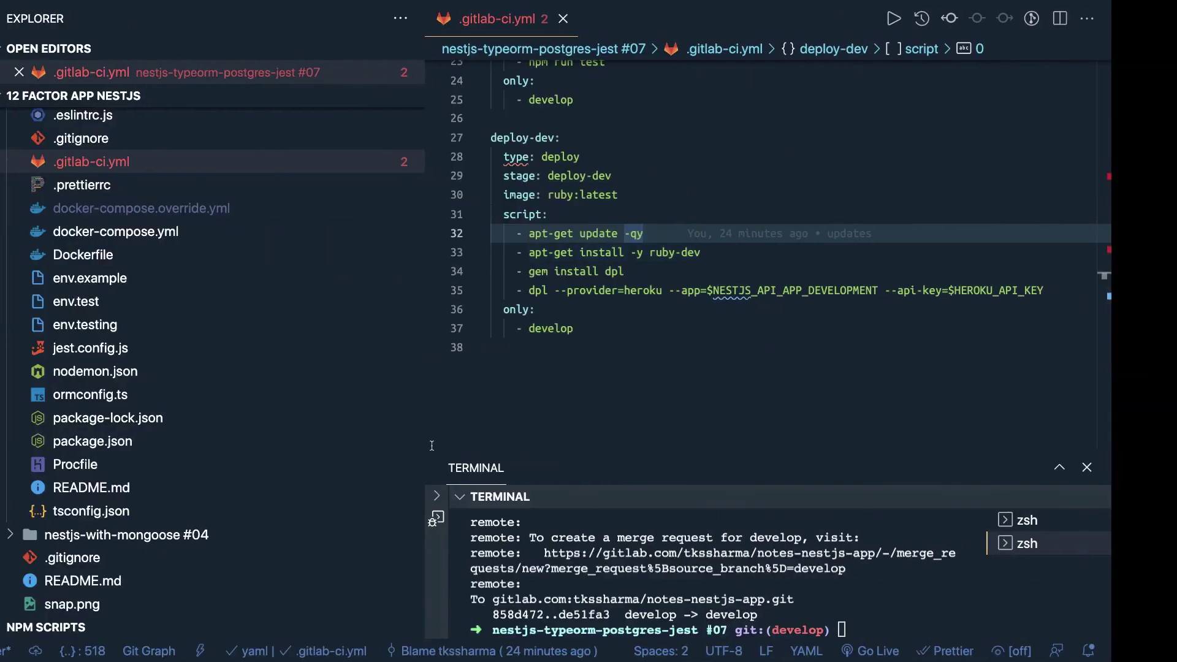
{"action": "key", "text": "ctrl+Right"}
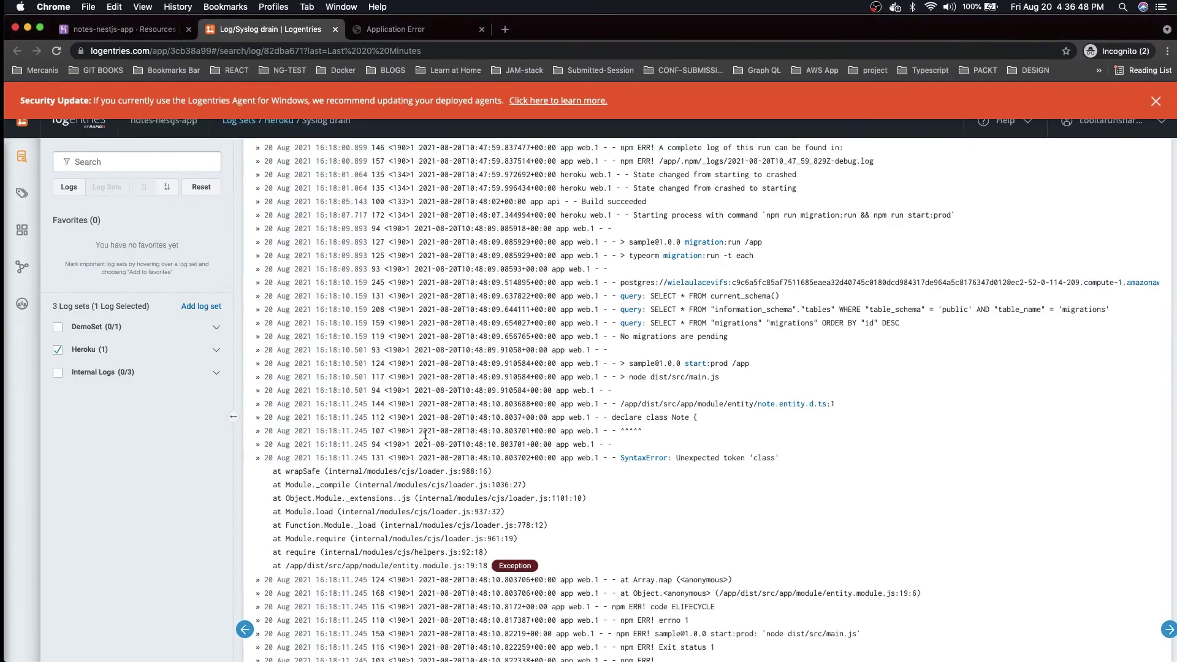
{"action": "left_click", "coordinate": [129, 30]}
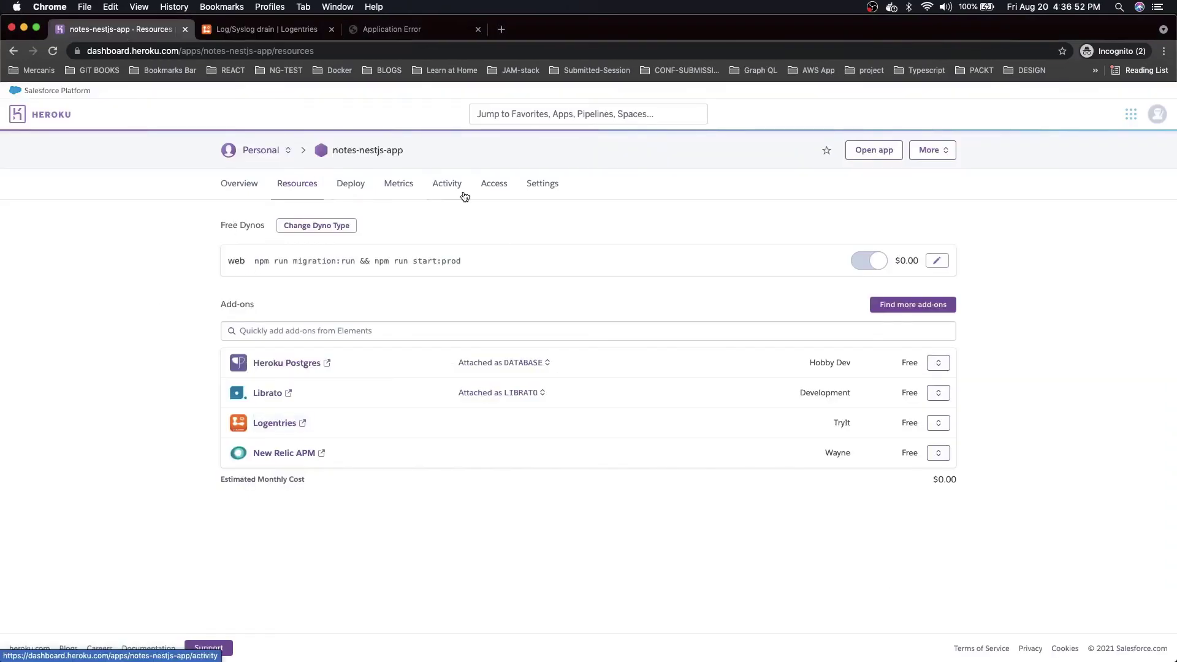
{"action": "left_click", "coordinate": [435, 193]}
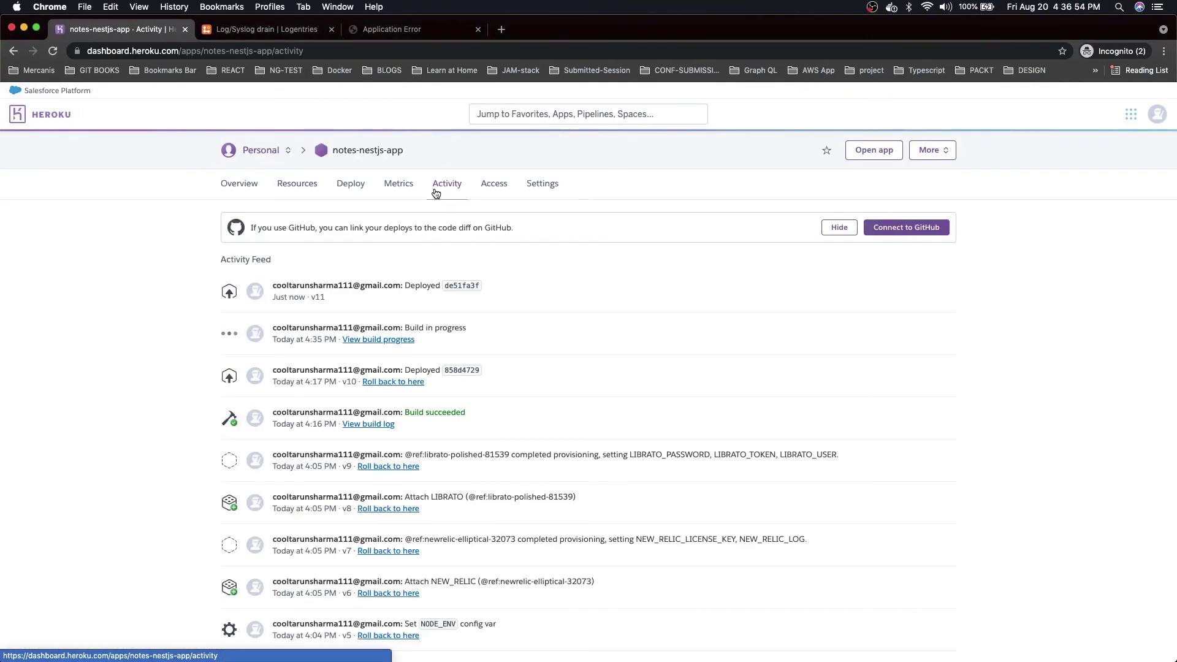
{"action": "left_click", "coordinate": [300, 191]}
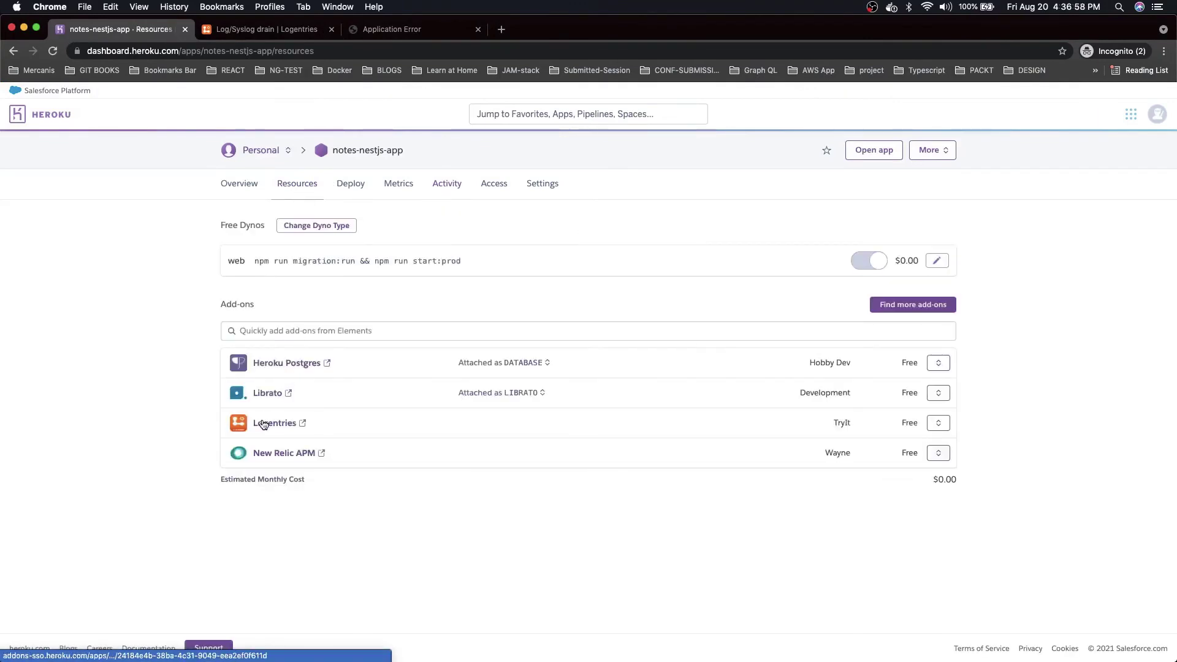
Close the Application Error page, then check the Heroku app's domain settings and the Logentries log.
{"action": "left_click", "coordinate": [543, 184]}
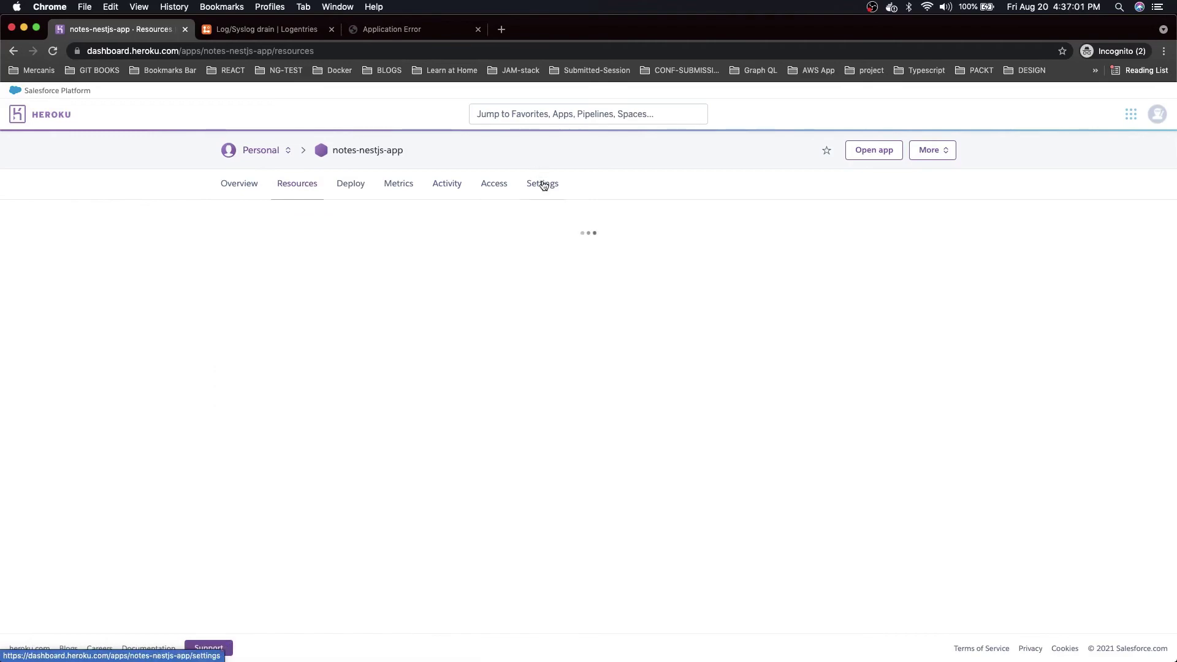
{"action": "left_click", "coordinate": [478, 28]}
{"action": "scroll", "coordinate": [573, 339], "scroll_direction": "down", "scroll_amount": 4}
{"action": "scroll", "coordinate": [573, 339], "scroll_direction": "down", "scroll_amount": 3}
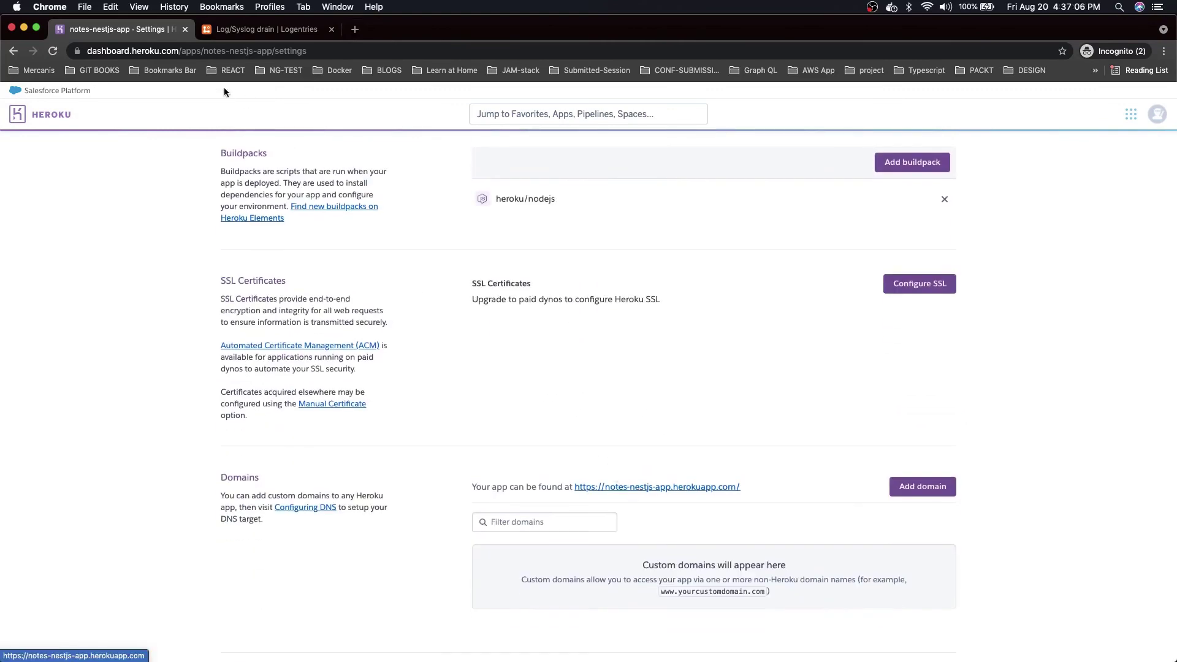
{"action": "left_click", "coordinate": [252, 29]}
{"action": "scroll", "coordinate": [478, 343], "scroll_direction": "up", "scroll_amount": 10}
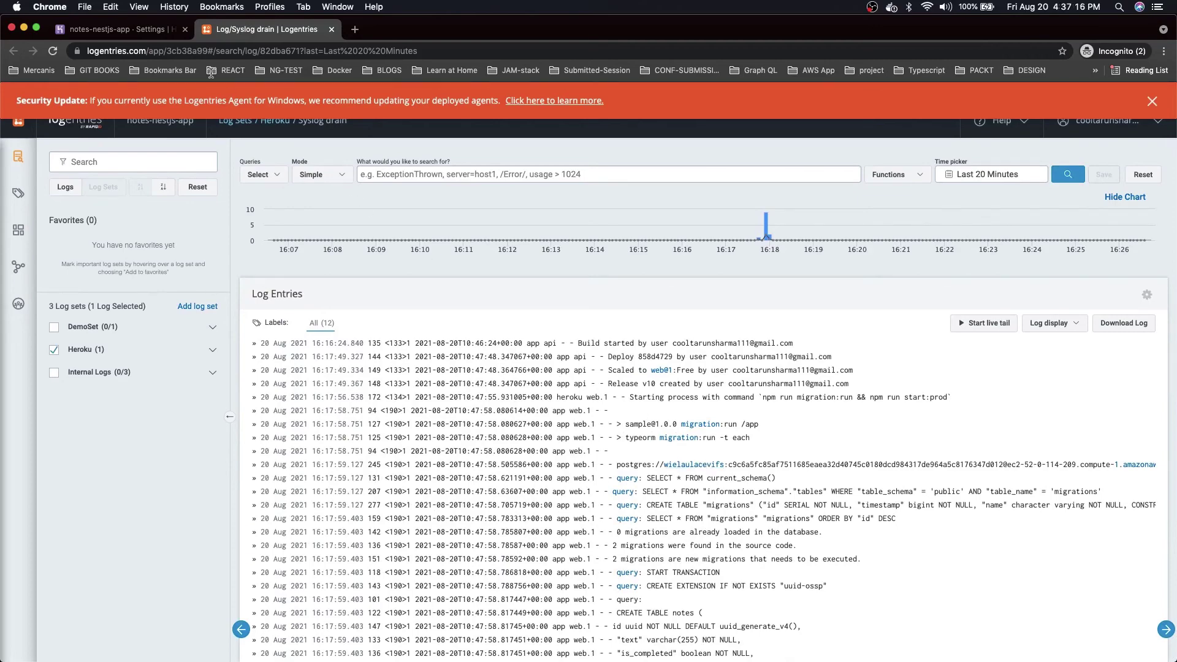
Switch to GitLab and check the stages of the latest pipeline for commit de51fa3f.
{"action": "key", "text": "ctrl+Right"}
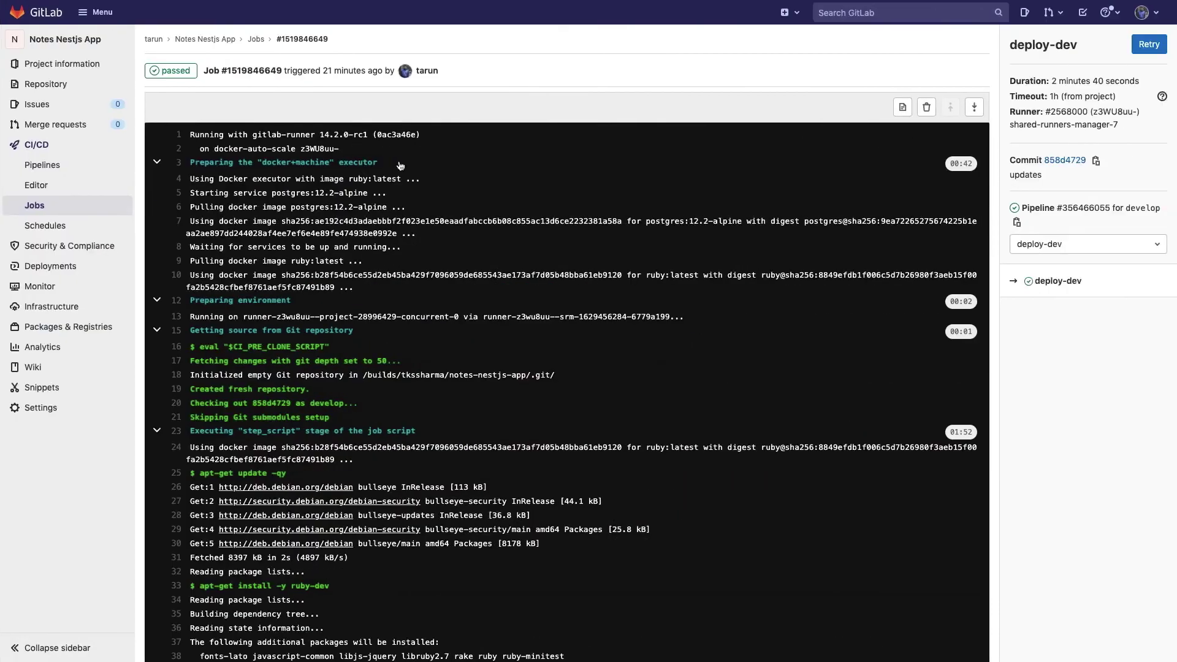
{"action": "left_click", "coordinate": [55, 171]}
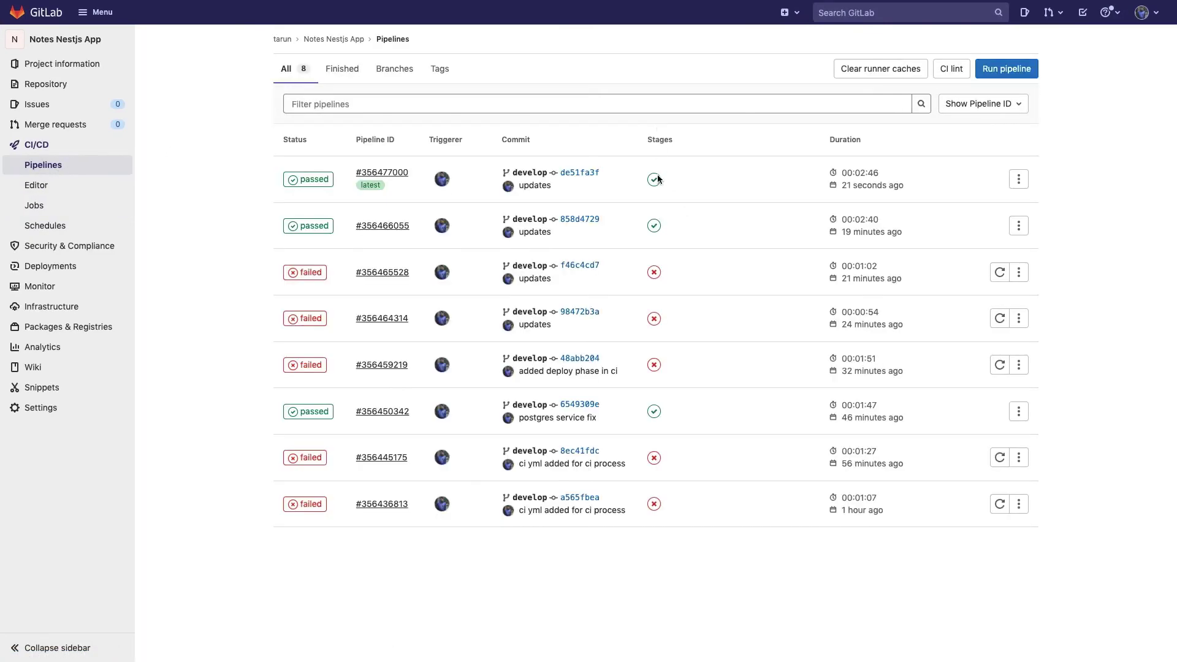
{"action": "left_click", "coordinate": [654, 179]}
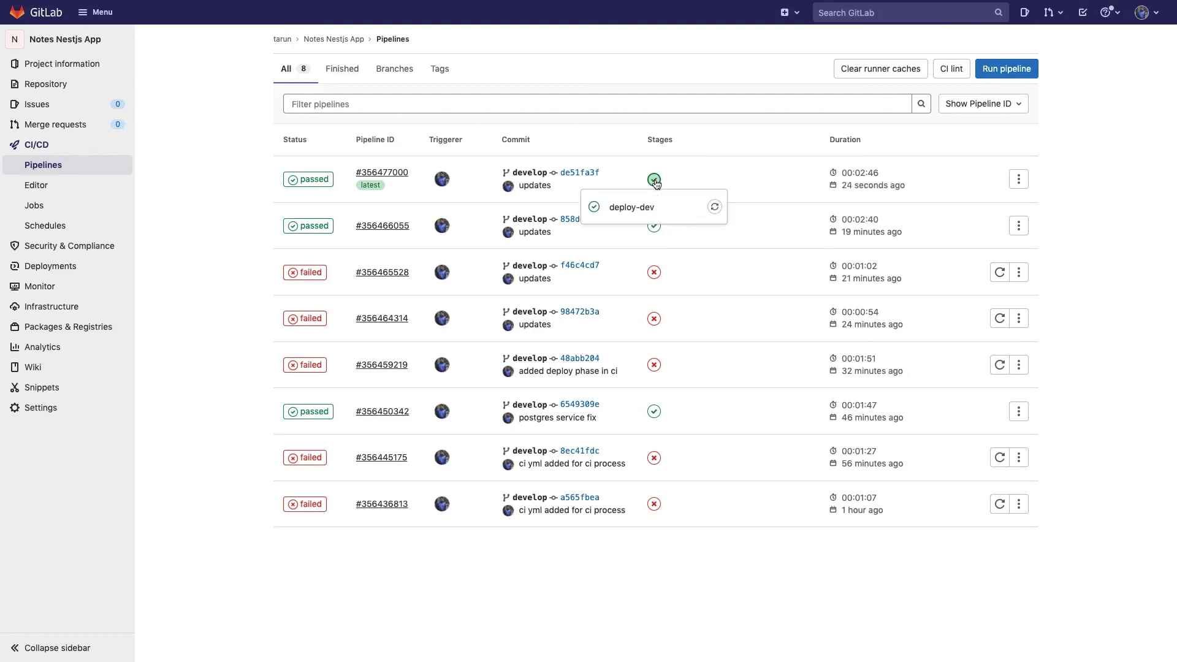
{"action": "left_click", "coordinate": [655, 180]}
Return to Logentries, limit the Heroku log to the last 5 minutes and read its startup entries.
{"action": "key", "text": "ctrl+Right"}
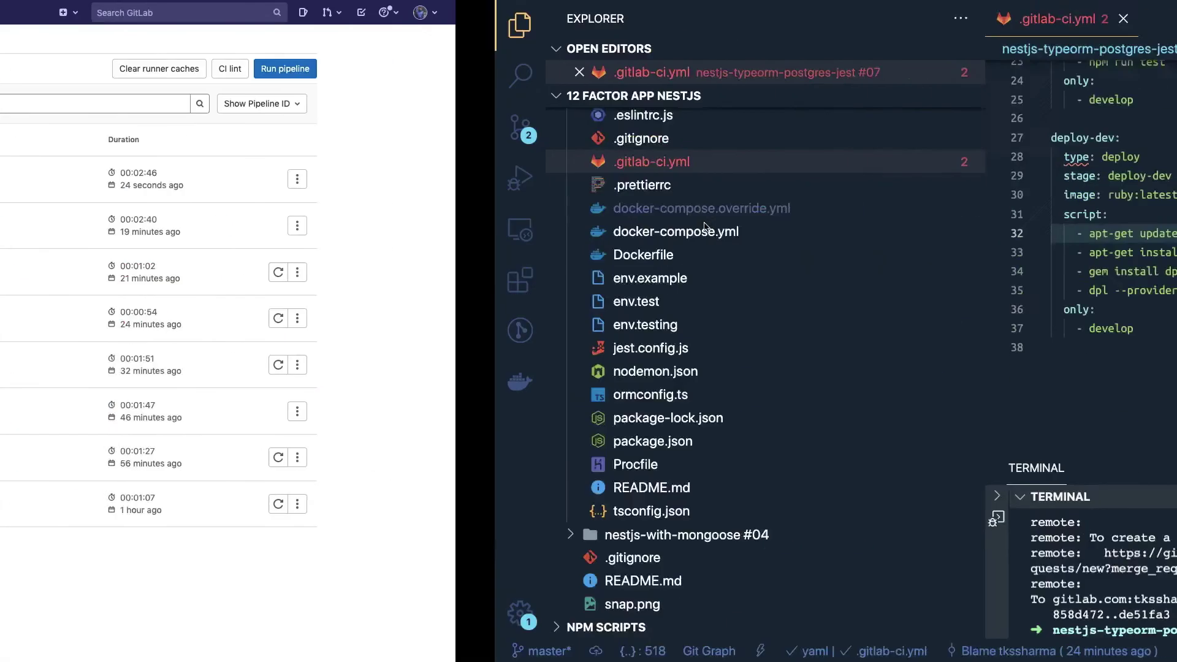
{"action": "key", "text": "ctrl+Left"}
{"action": "key", "text": "ctrl+Left"}
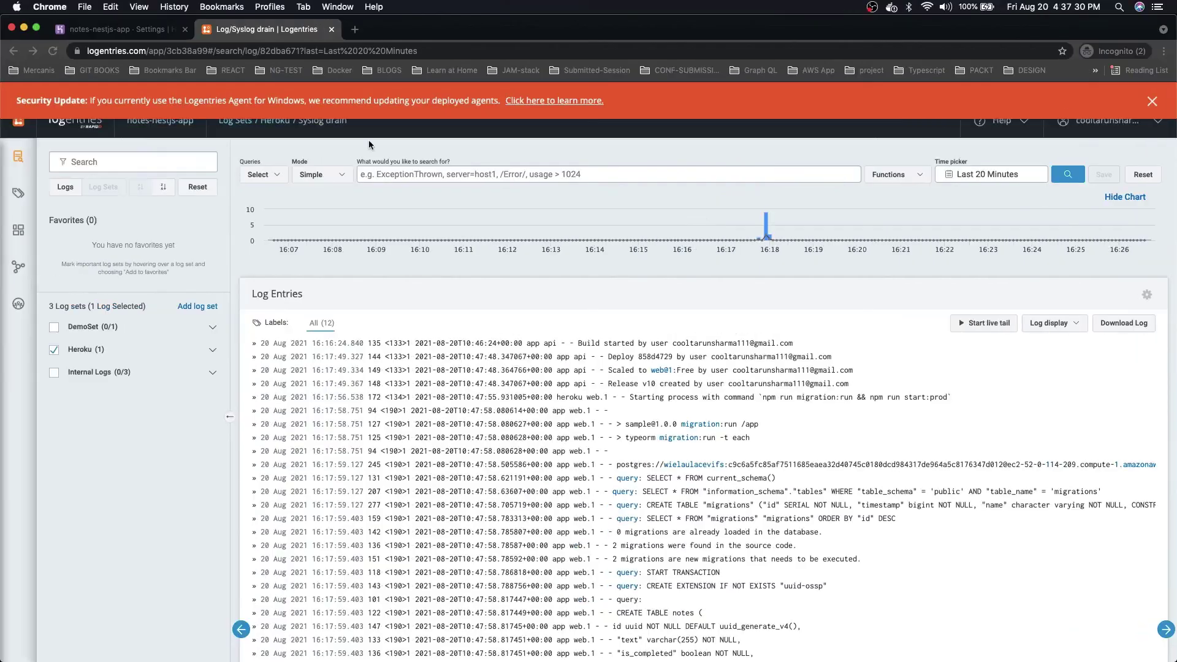
{"action": "left_click", "coordinate": [1031, 173]}
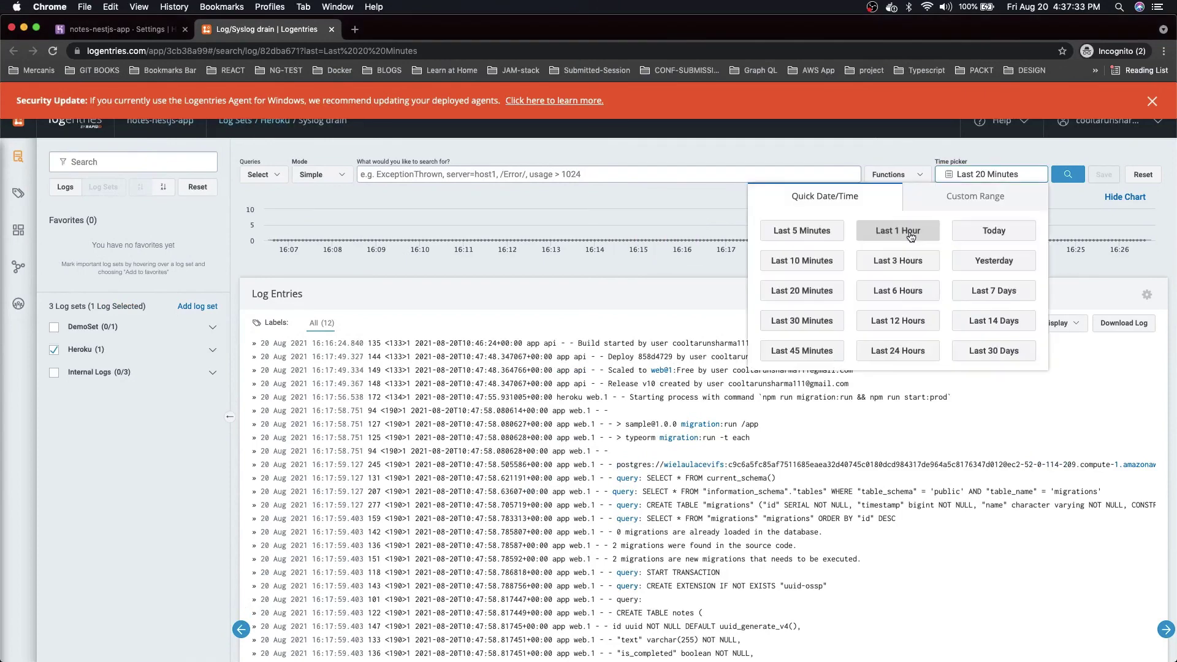
{"action": "left_click", "coordinate": [802, 231]}
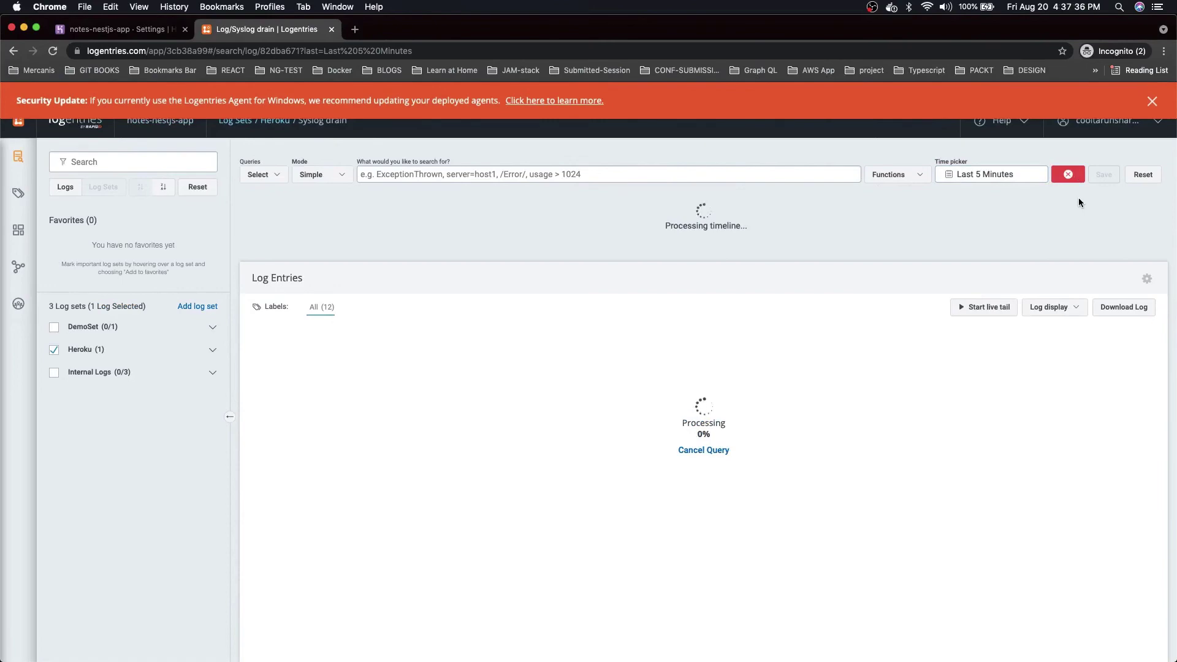
{"action": "scroll", "coordinate": [929, 395], "scroll_direction": "down", "scroll_amount": 5}
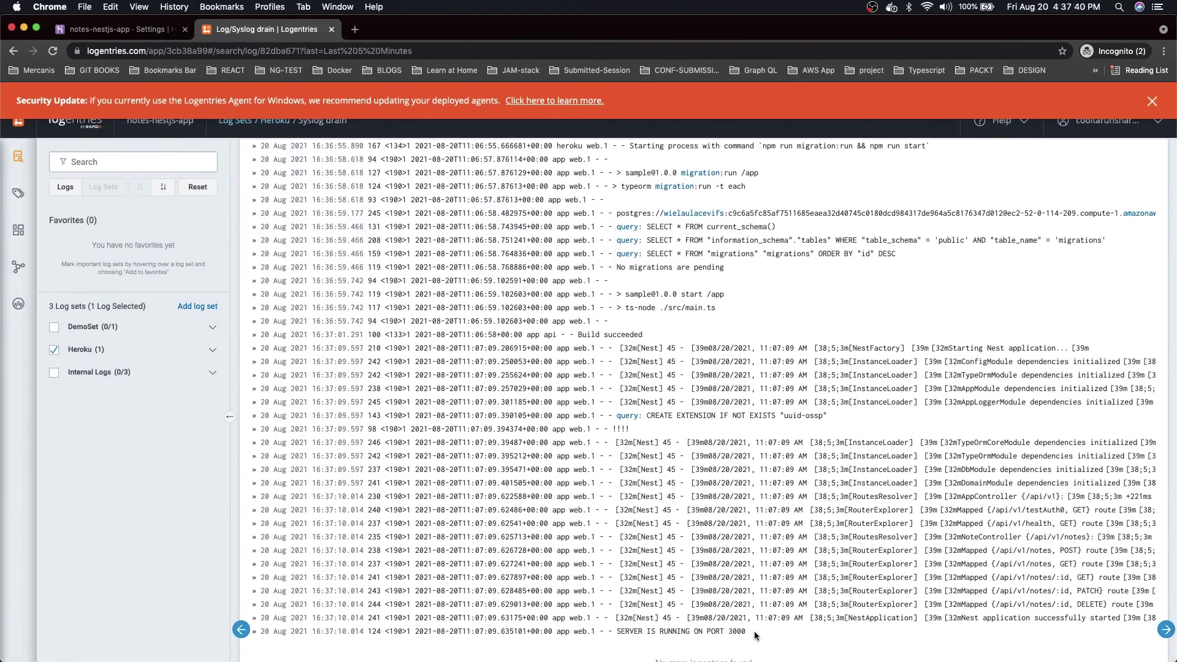
{"action": "left_click_drag", "start_coordinate": [754, 631], "coordinate": [518, 209]}
Open the deployed notes-nestjs-app.herokuapp.com site from the Heroku app's domain settings.
{"action": "left_click", "coordinate": [106, 30]}
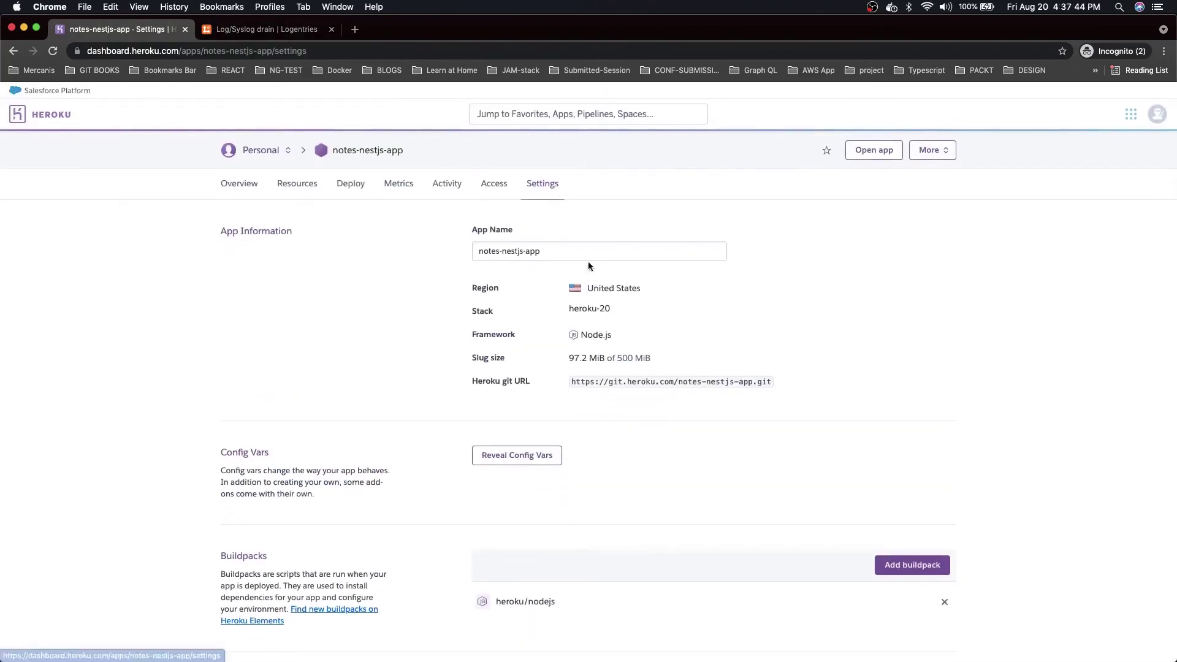
{"action": "scroll", "coordinate": [613, 344], "scroll_direction": "down", "scroll_amount": 10}
{"action": "left_click", "coordinate": [666, 414]}
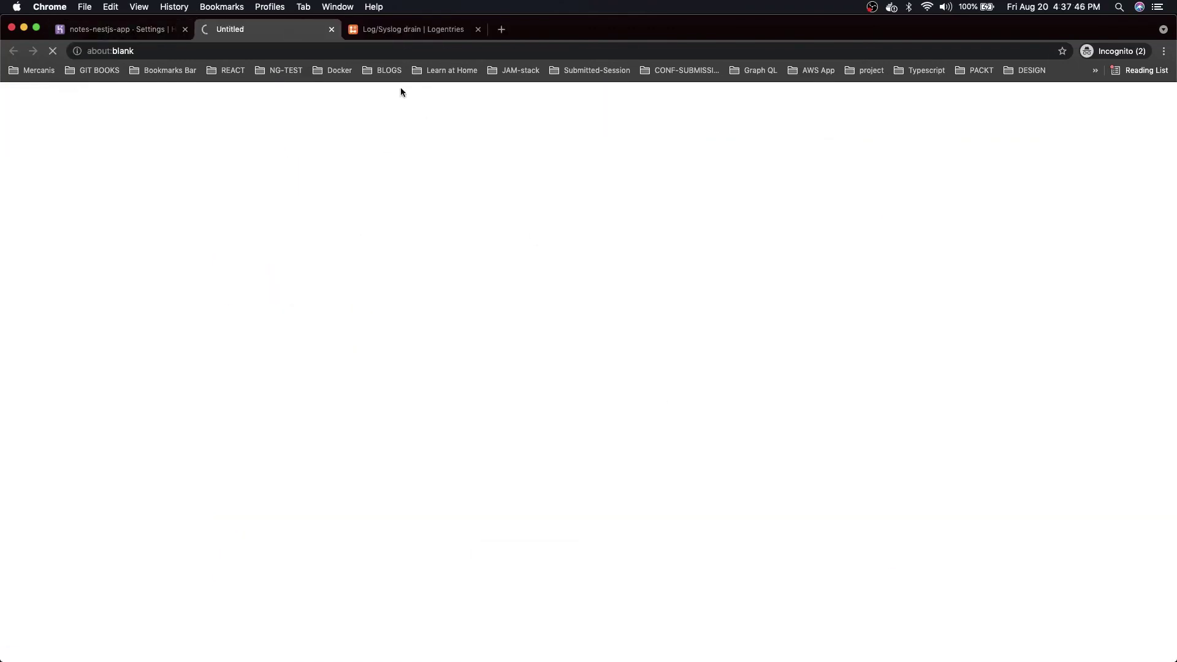
{"action": "left_click", "coordinate": [293, 52]}
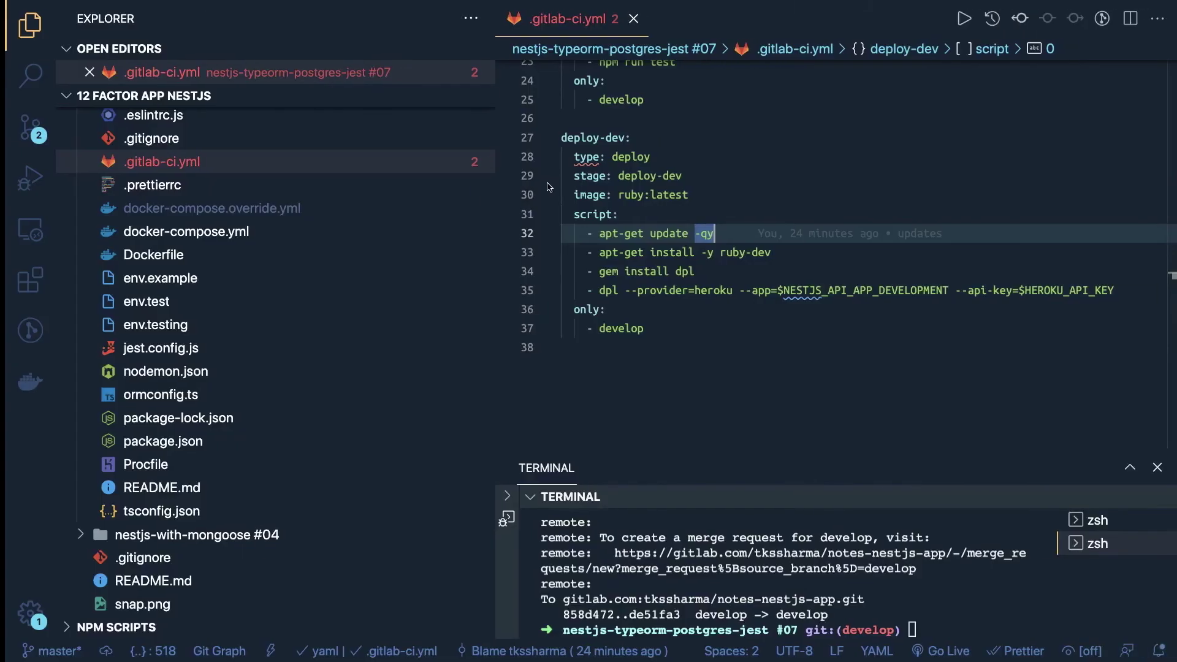
Open main.ts from the project's src folder in Visual Studio Code.
{"action": "scroll", "coordinate": [184, 325], "scroll_direction": "up", "scroll_amount": 5}
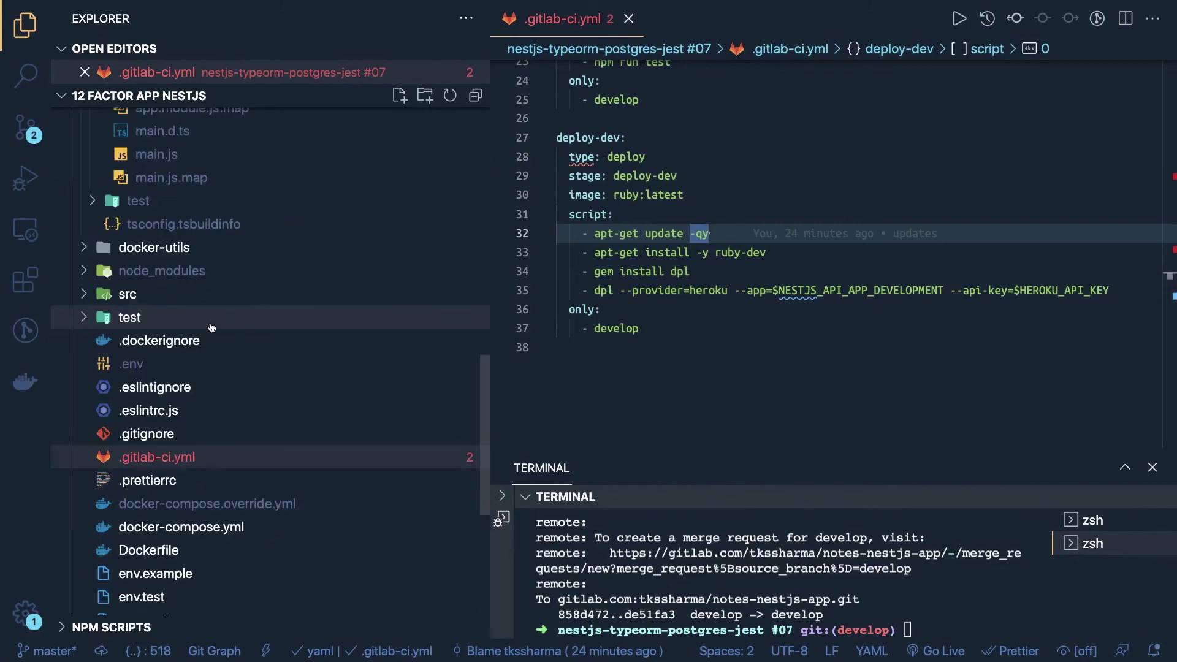
{"action": "scroll", "coordinate": [205, 270], "scroll_direction": "down", "scroll_amount": 1}
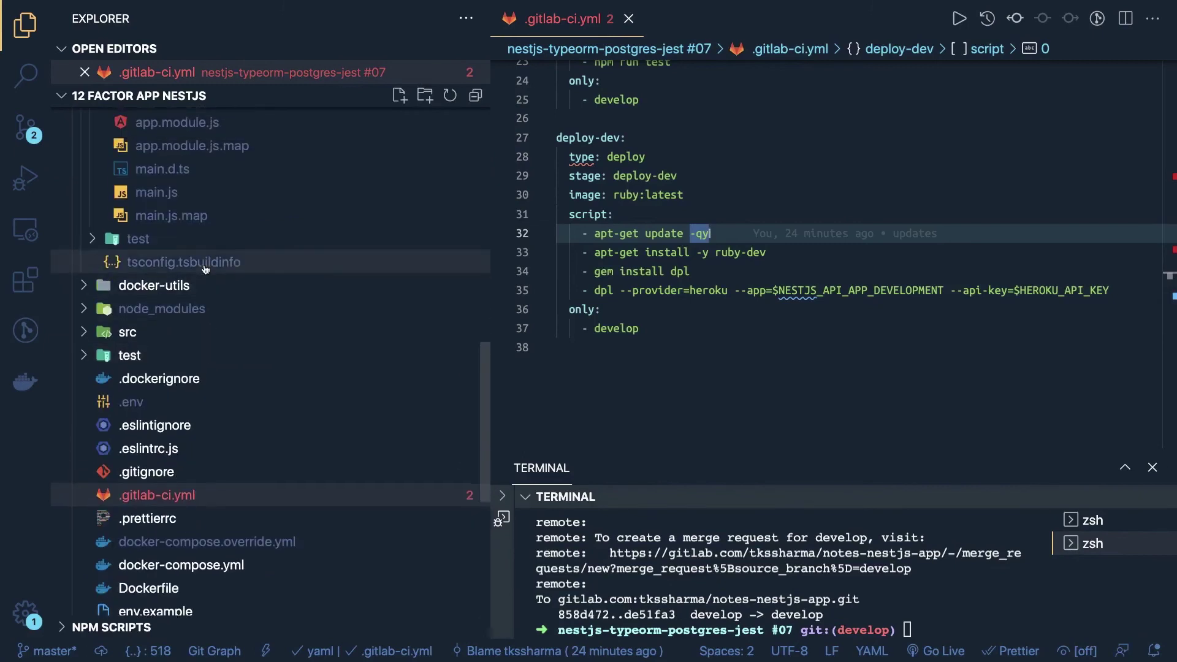
{"action": "left_click", "coordinate": [161, 283]}
{"action": "scroll", "coordinate": [184, 379], "scroll_direction": "down", "scroll_amount": 3}
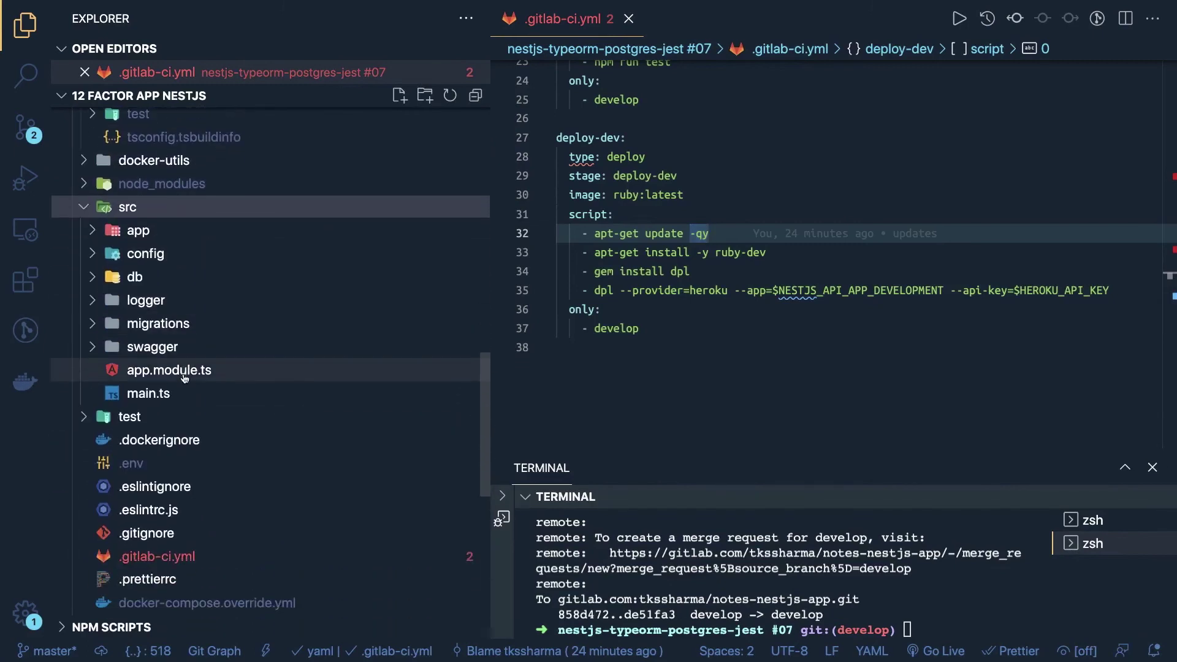
{"action": "left_click", "coordinate": [165, 396]}
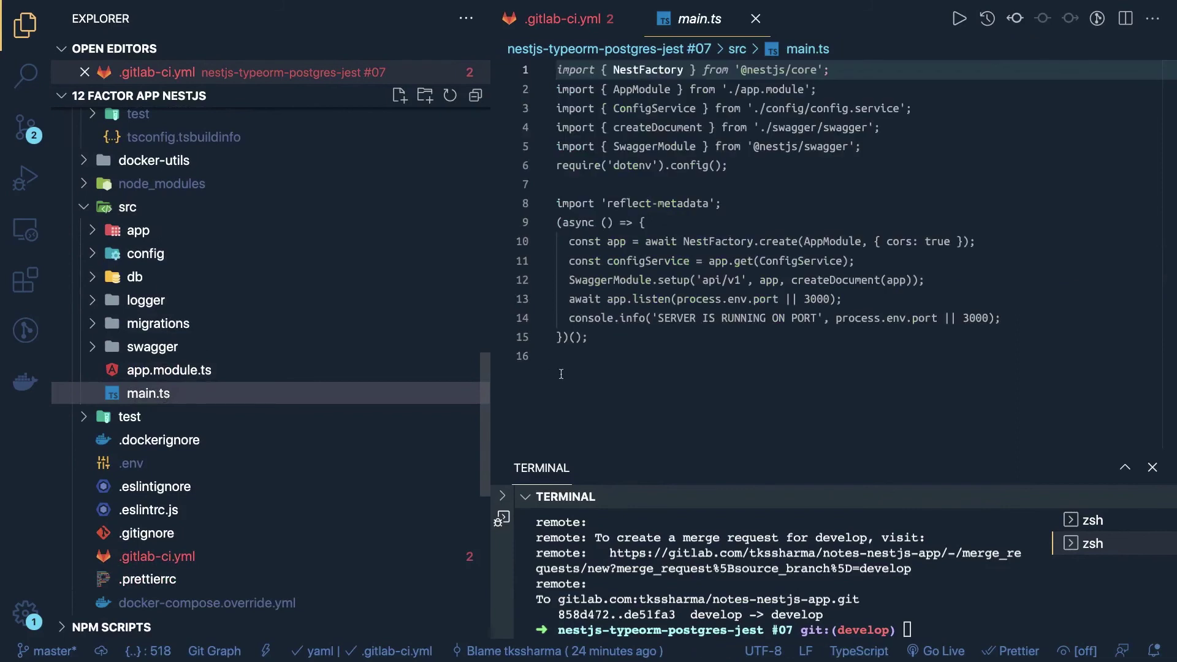
{"action": "double_click", "coordinate": [165, 395]}
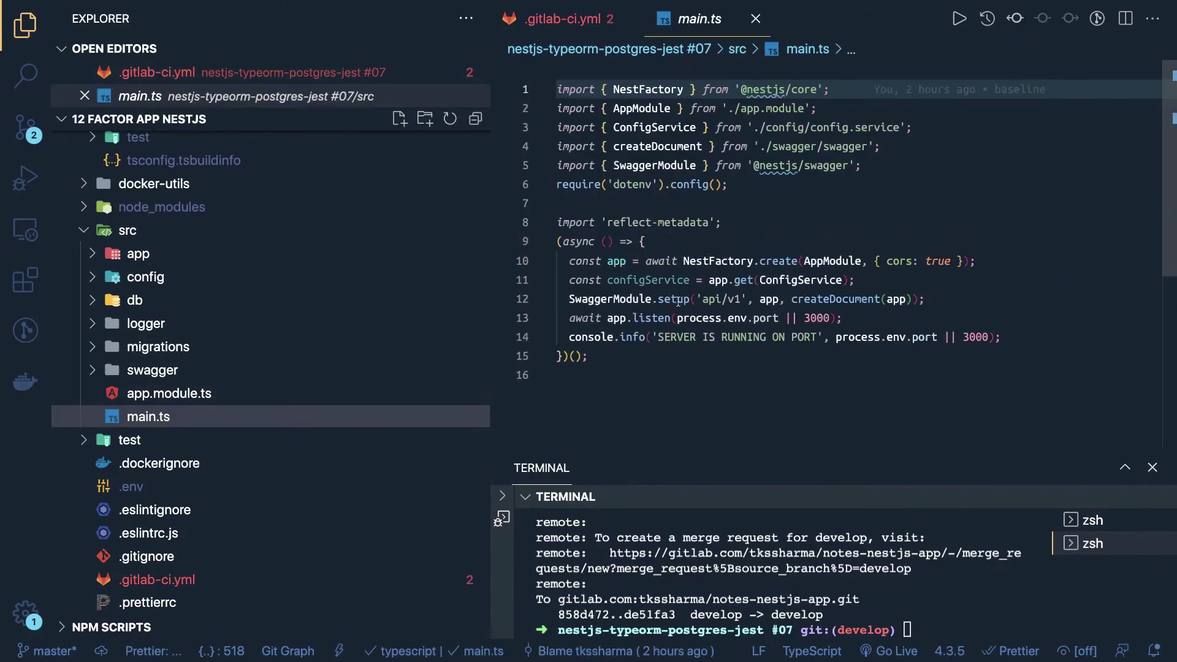
Change process.env.port to process.env.PORT in the app.listen call of main.ts.
{"action": "left_click_drag", "start_coordinate": [678, 318], "coordinate": [780, 317]}
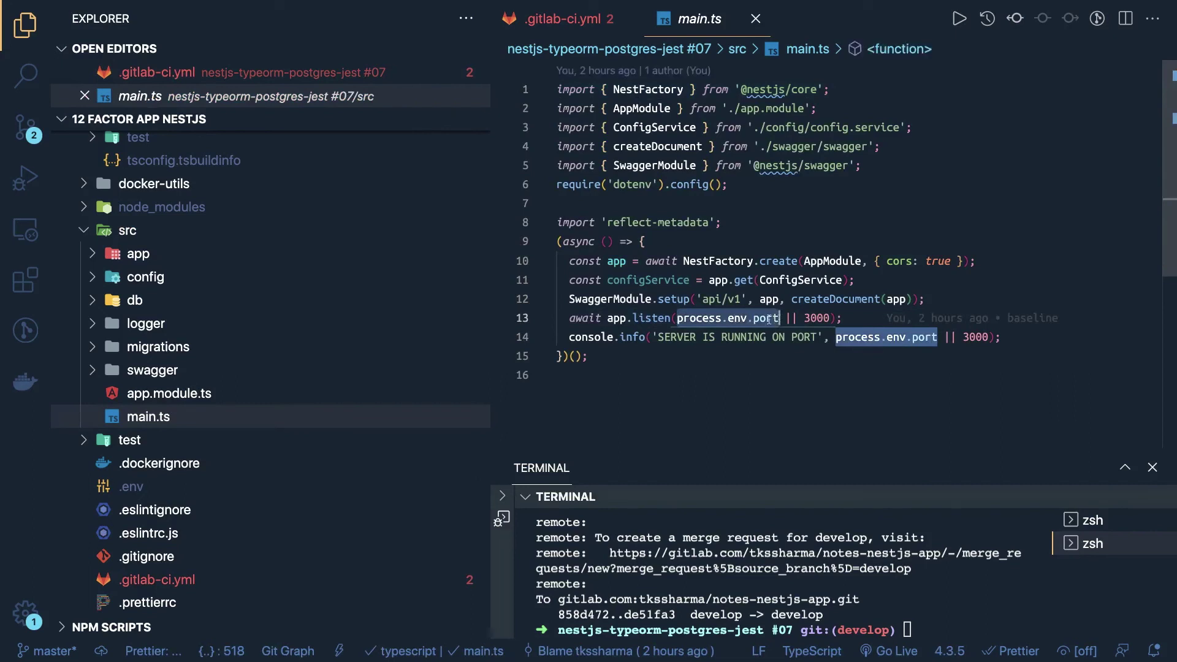
{"action": "double_click", "coordinate": [768, 318]}
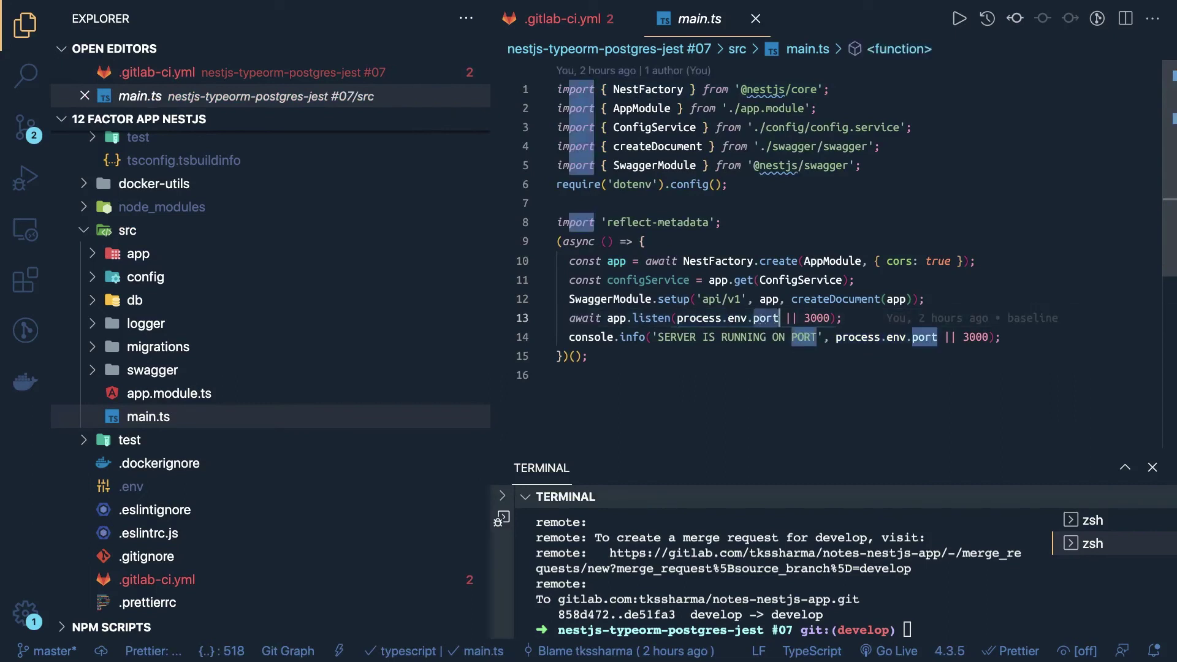
{"action": "type", "text": "PORT"}
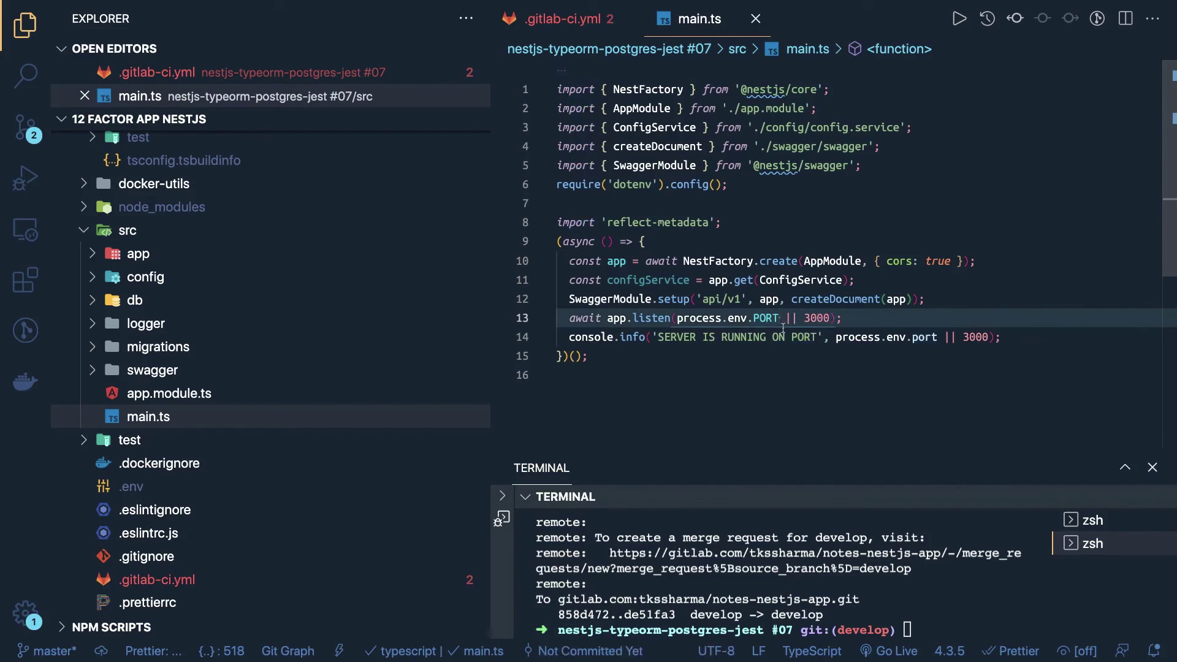
{"action": "left_click", "coordinate": [711, 349]}
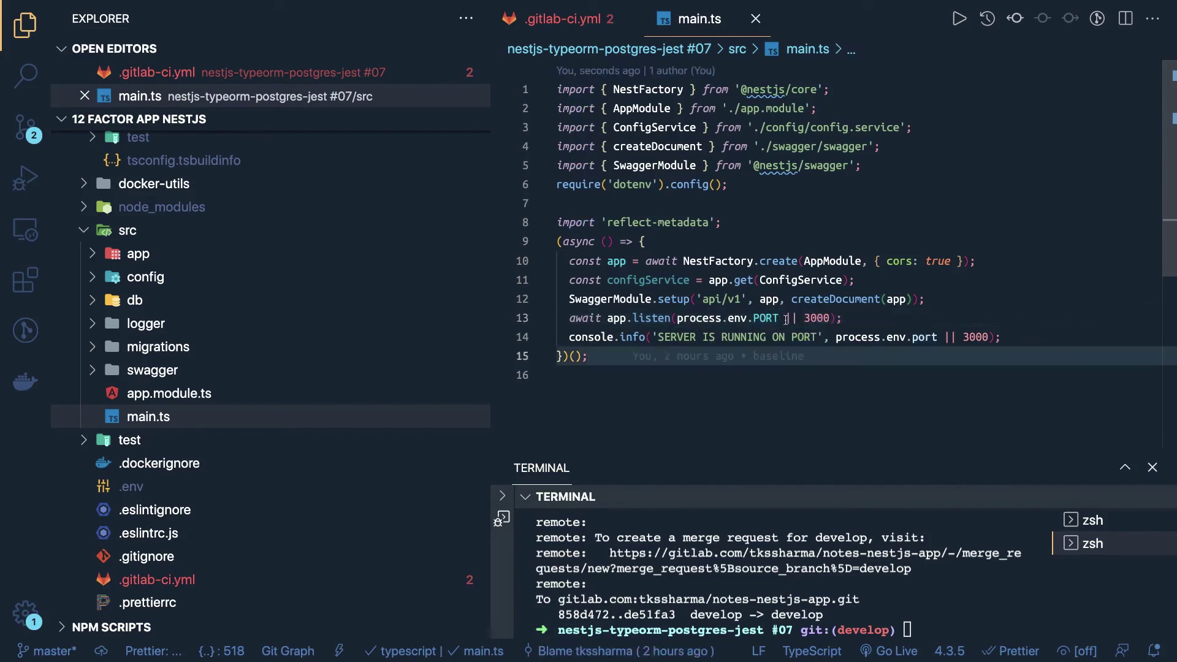
Change process.env.port to process.env.PORT in the console.info call of main.ts.
{"action": "left_click_drag", "start_coordinate": [786, 320], "coordinate": [677, 319]}
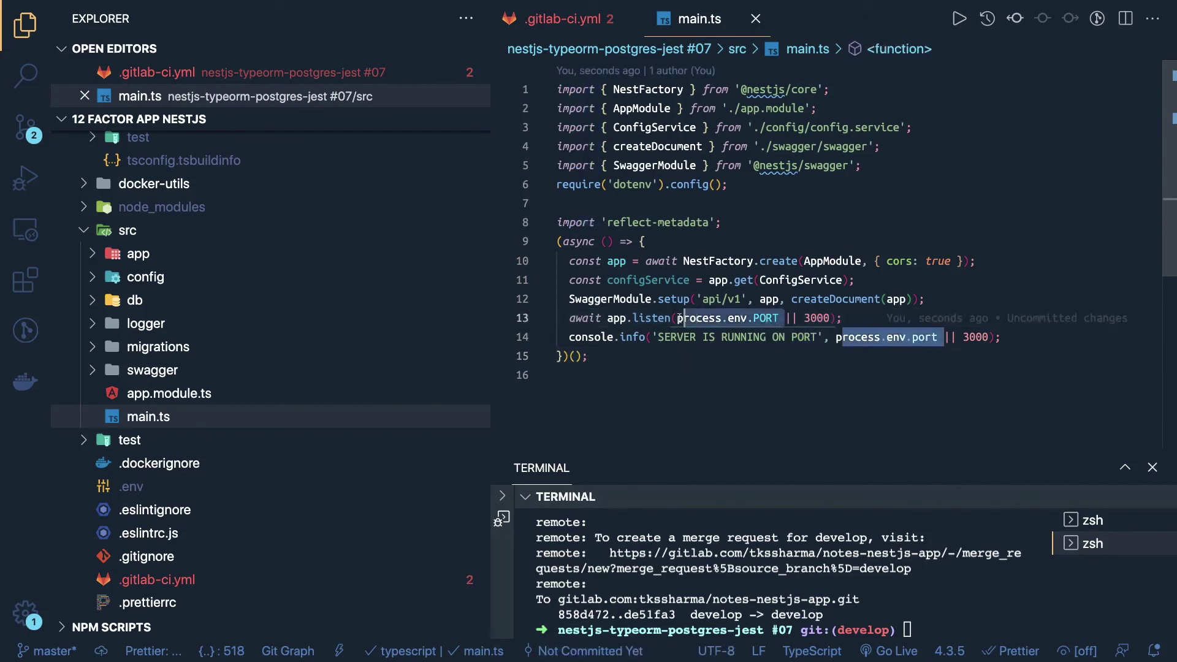
{"action": "double_click", "coordinate": [913, 336]}
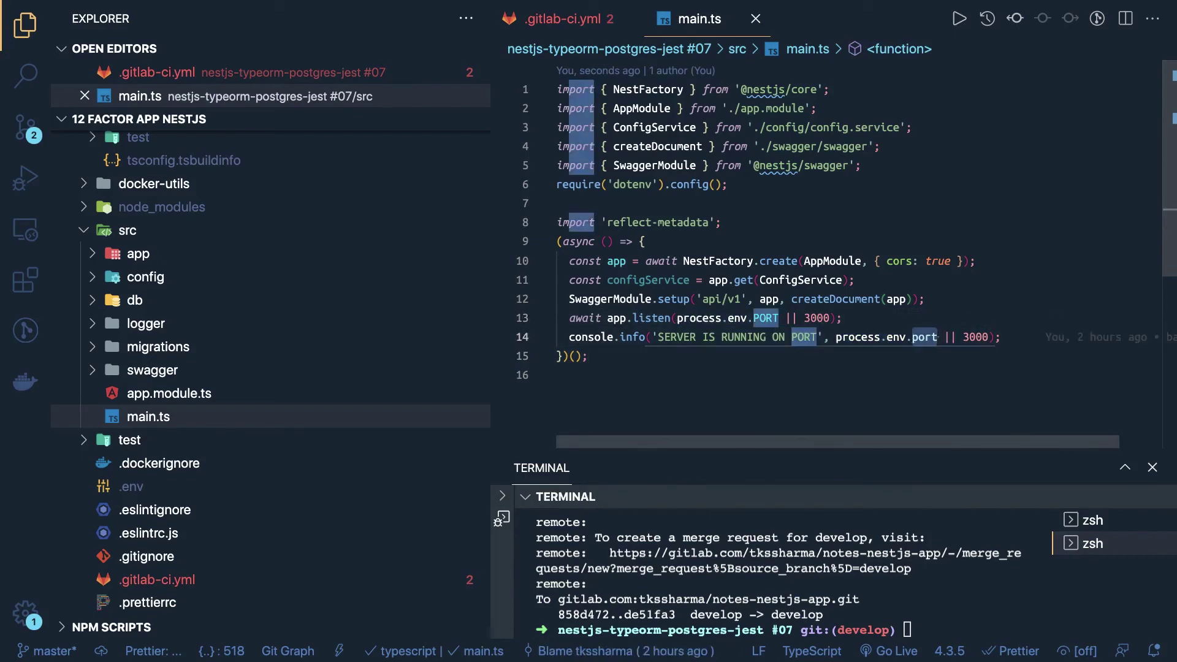
{"action": "type", "text": "PORT"}
{"action": "left_click", "coordinate": [956, 303]}
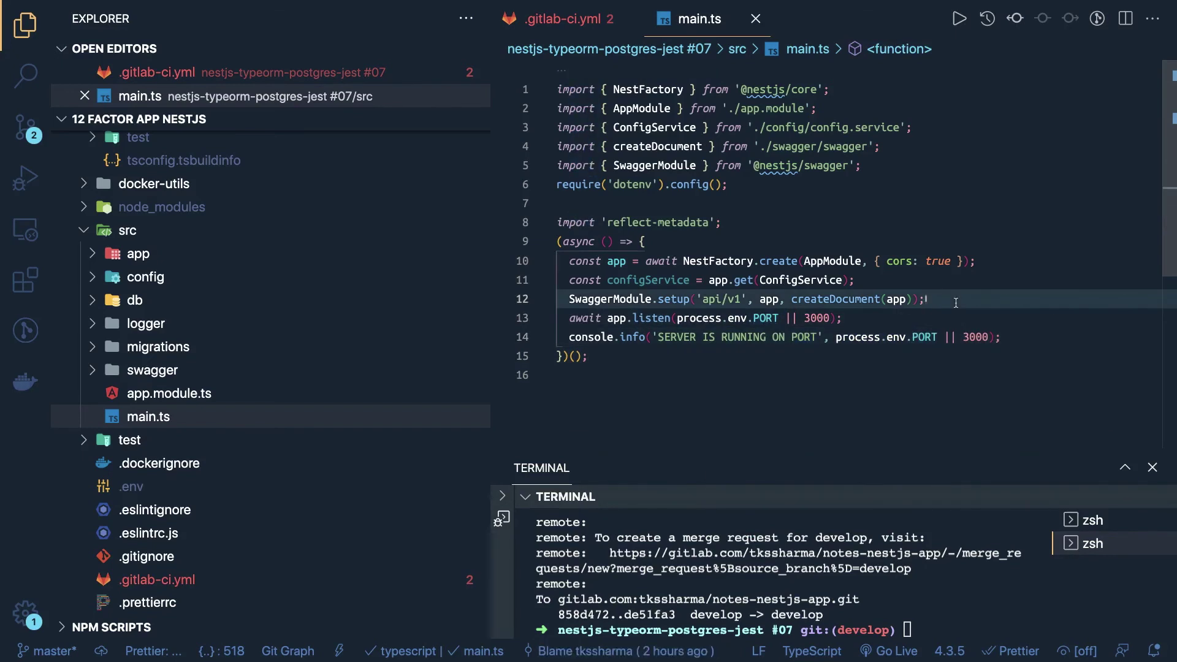
{"action": "double_click", "coordinate": [827, 319]}
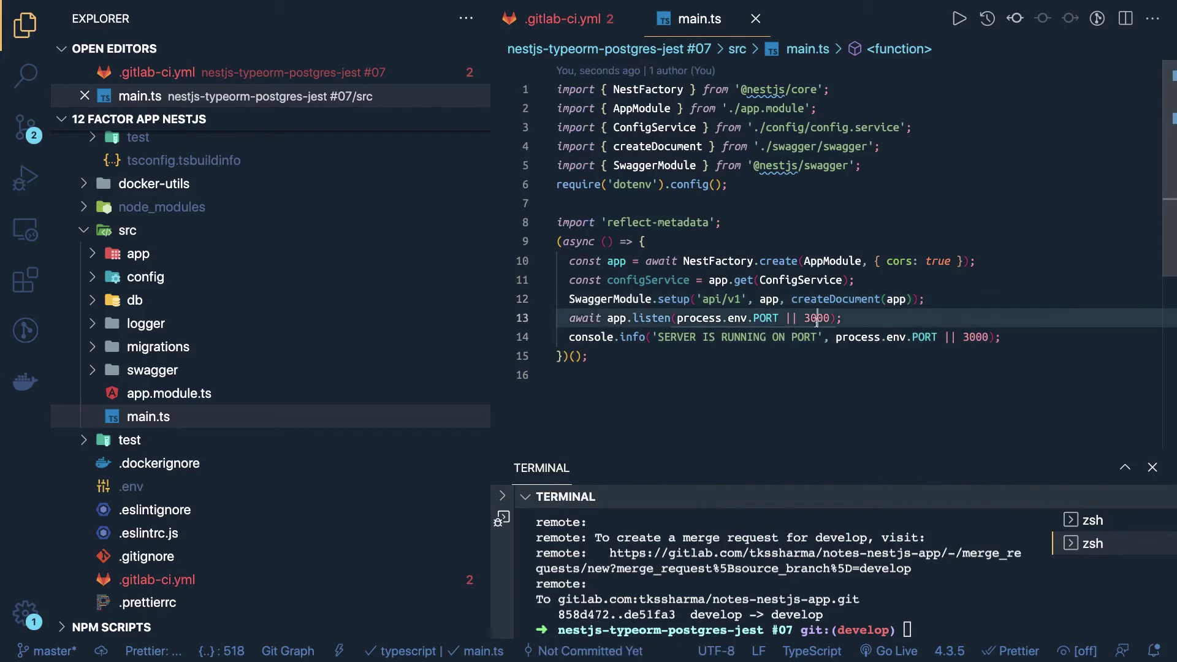
{"action": "double_click", "coordinate": [768, 319]}
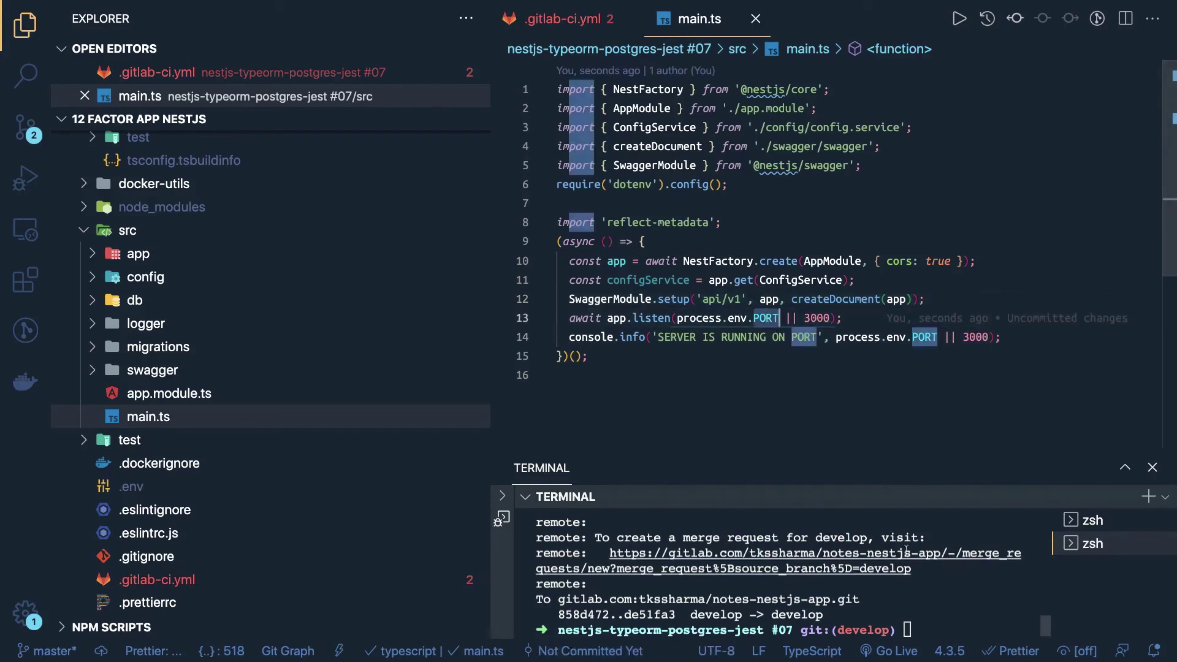
Stage all changes of the project with git add . in the terminal.
{"action": "left_click", "coordinate": [953, 616]}
{"action": "type", "text": "GIT AD"}
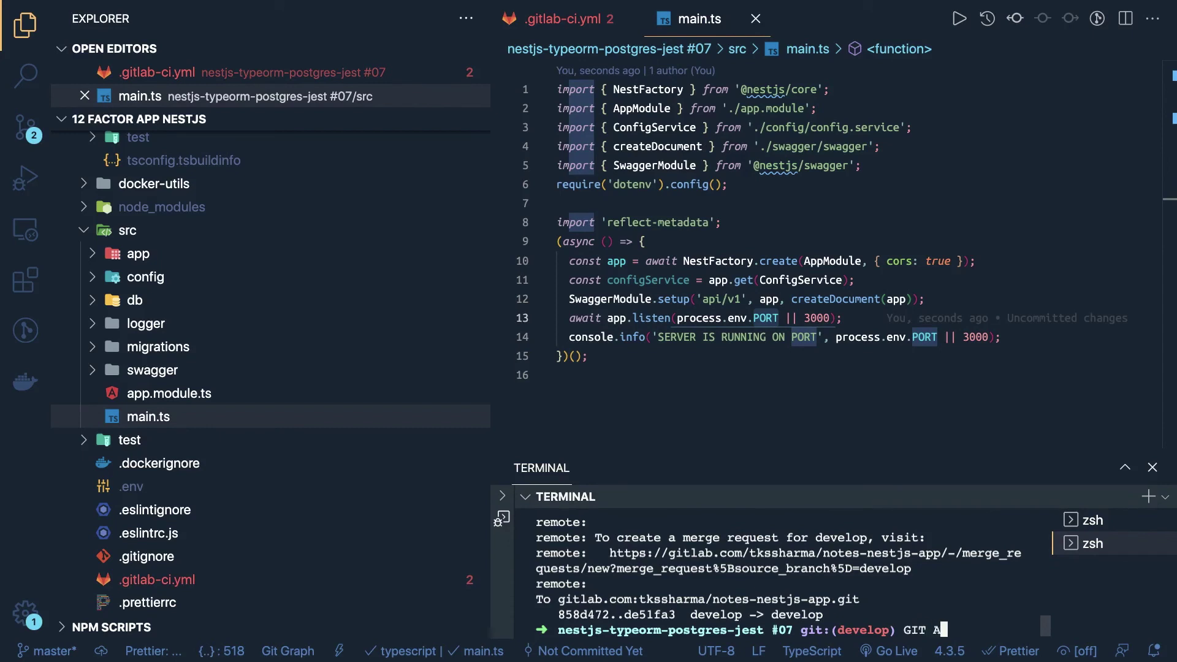
{"action": "key", "text": "BackSpace"}
{"action": "key", "text": "BackSpace"}
{"action": "key", "text": "BackSpace"}
{"action": "key", "text": "BackSpace"}
{"action": "key", "text": "BackSpace"}
{"action": "key", "text": "BackSpace"}
{"action": "type", "text": "git add ."}
{"action": "key", "text": "Return"}
Commit the staged changes with the message "updates" and push them to origin develop.
{"action": "type", "text": "git "}
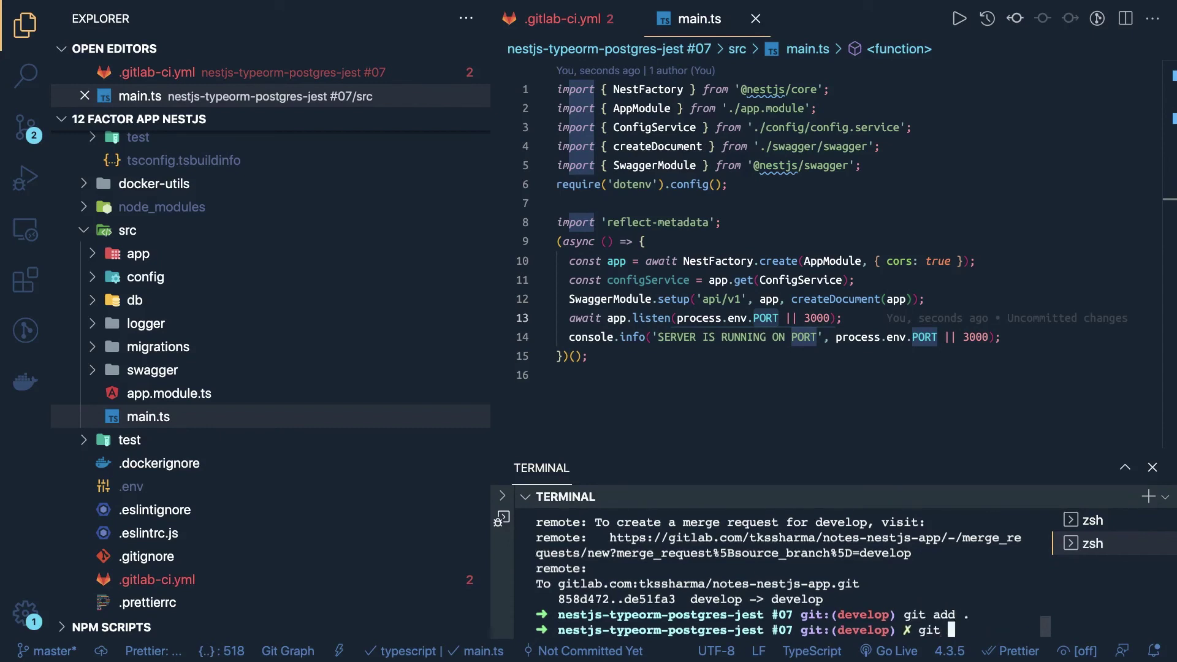
{"action": "type", "text": "commit -m \"updates"}
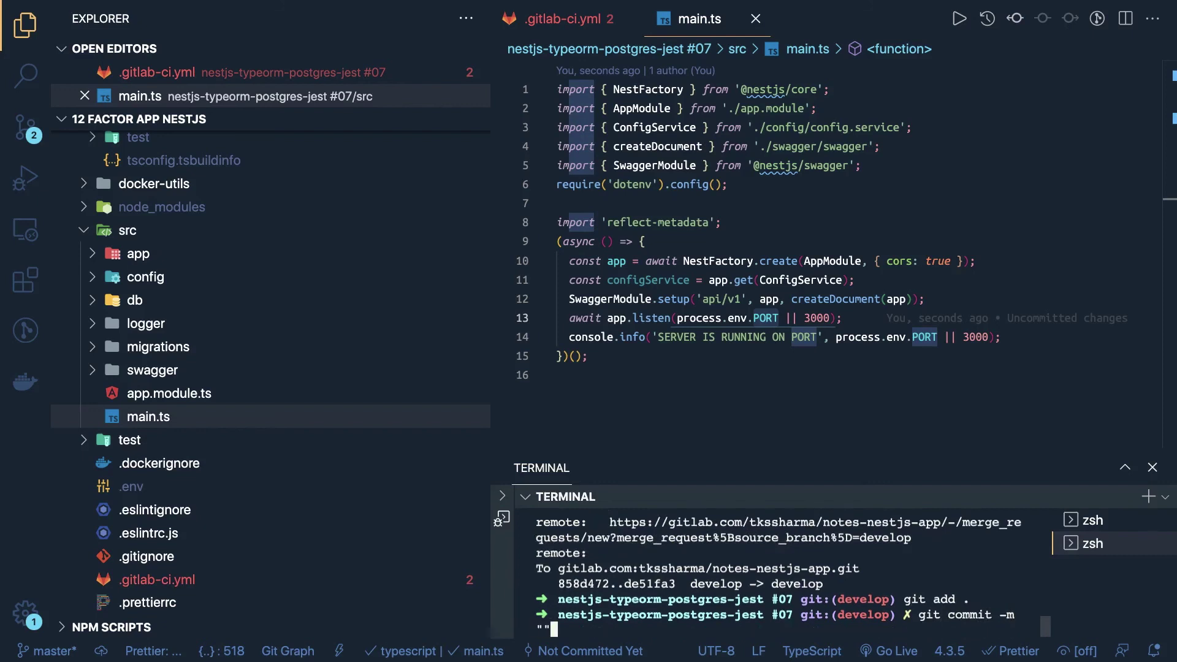
{"action": "key", "text": "Return"}
{"action": "type", "text": "git "}
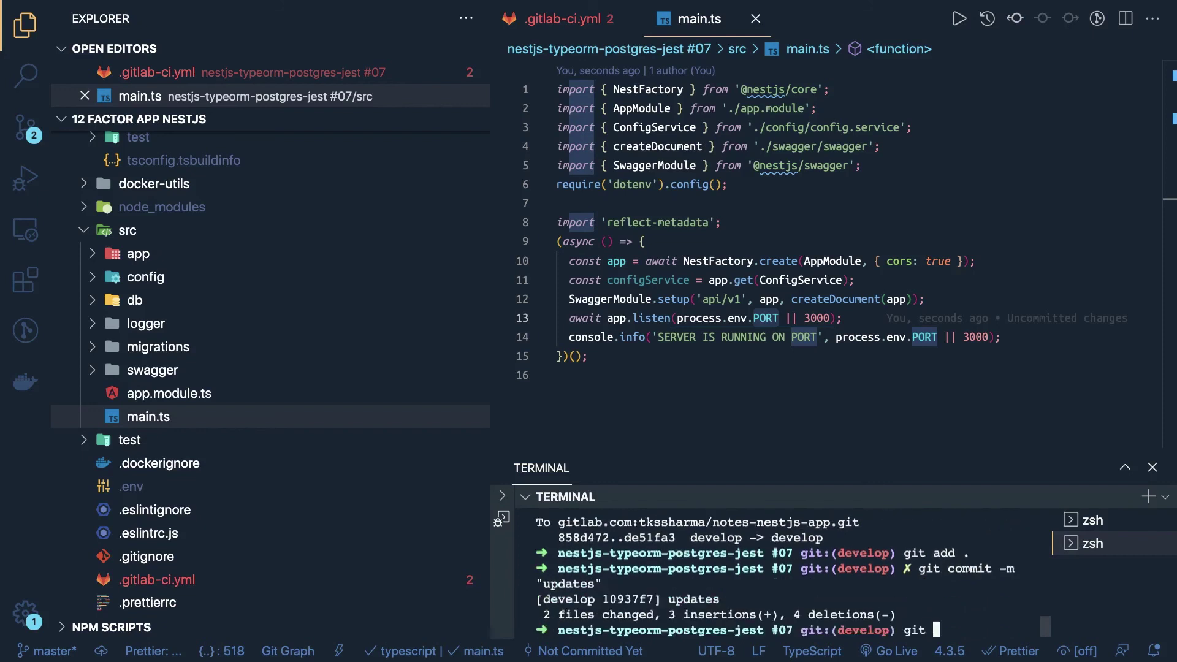
{"action": "type", "text": "push origin develop"}
{"action": "key", "text": "Return"}
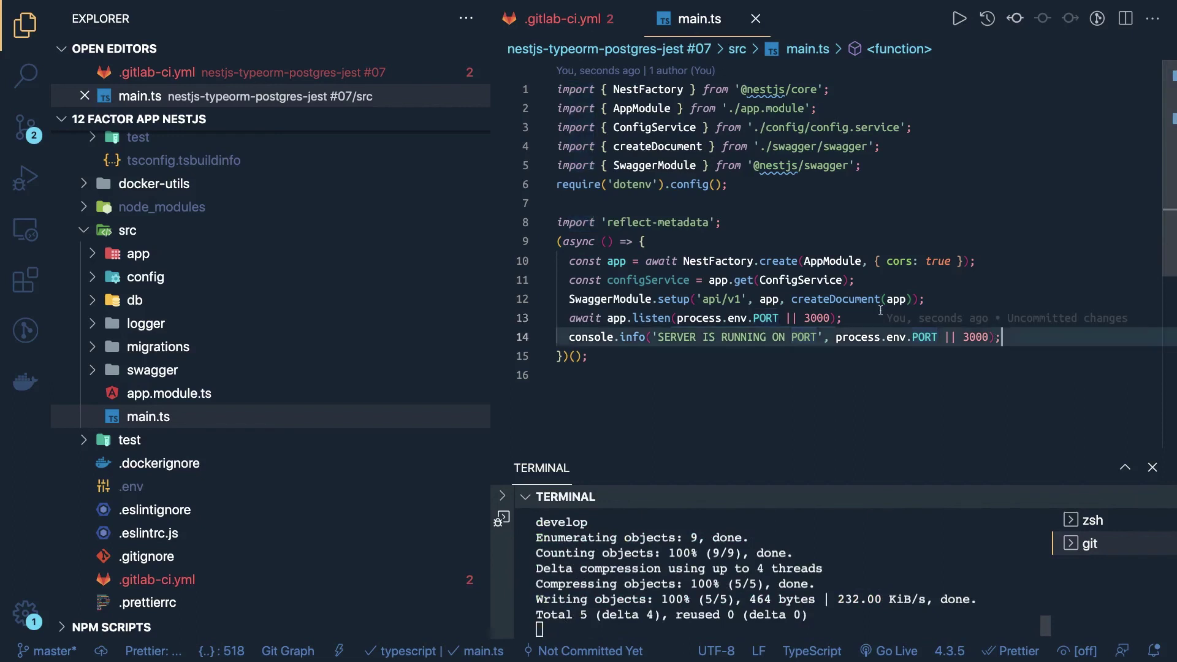
Check the port fallback in main.ts, then open .gitlab-ci.yml and review its build-dev and deploy-dev jobs.
{"action": "left_click", "coordinate": [773, 317]}
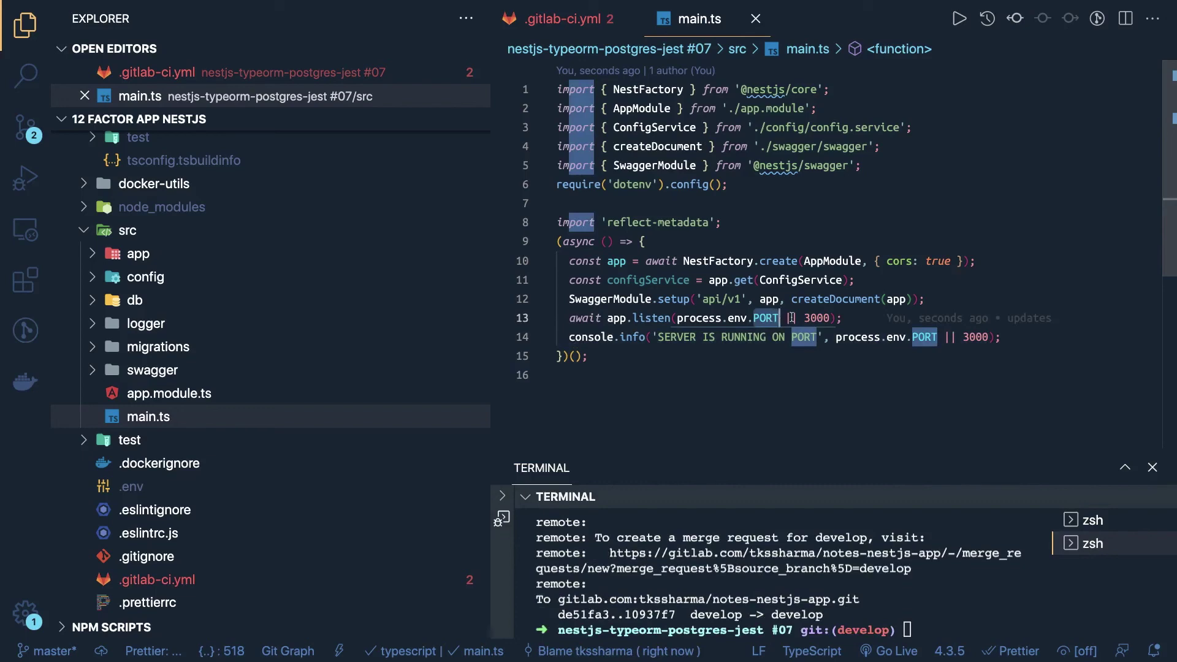
{"action": "double_click", "coordinate": [814, 317]}
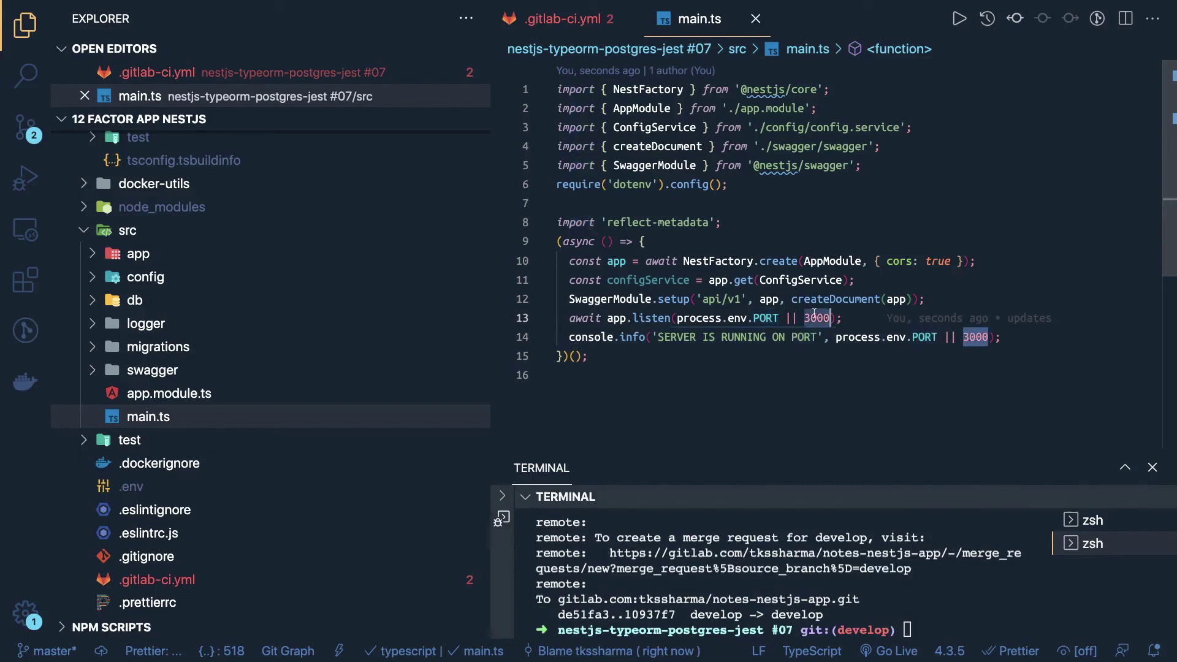
{"action": "scroll", "coordinate": [307, 398], "scroll_direction": "down", "scroll_amount": 7}
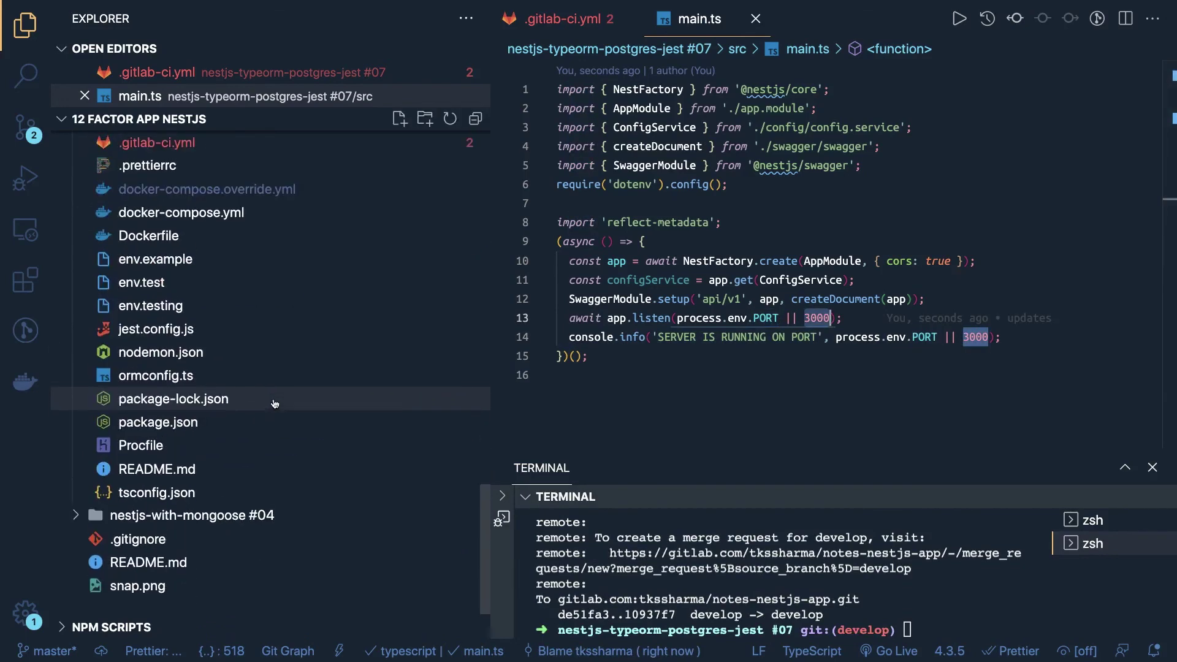
{"action": "scroll", "coordinate": [274, 403], "scroll_direction": "up", "scroll_amount": 4}
{"action": "left_click", "coordinate": [159, 403]}
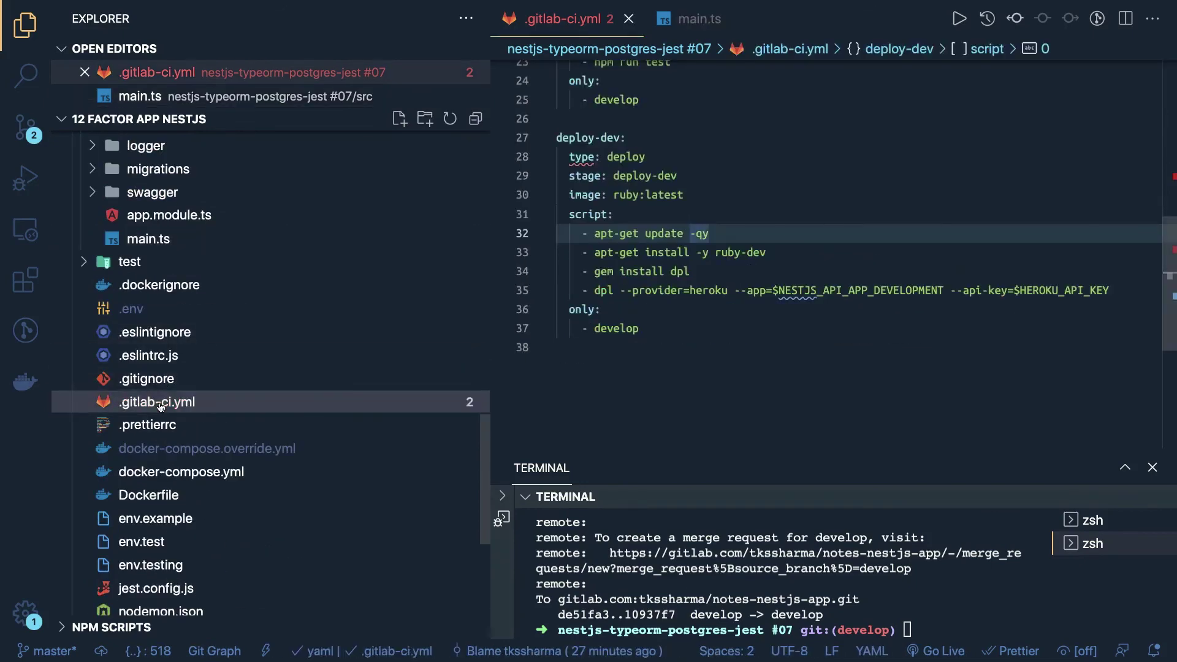
{"action": "scroll", "coordinate": [696, 233], "scroll_direction": "up", "scroll_amount": 3}
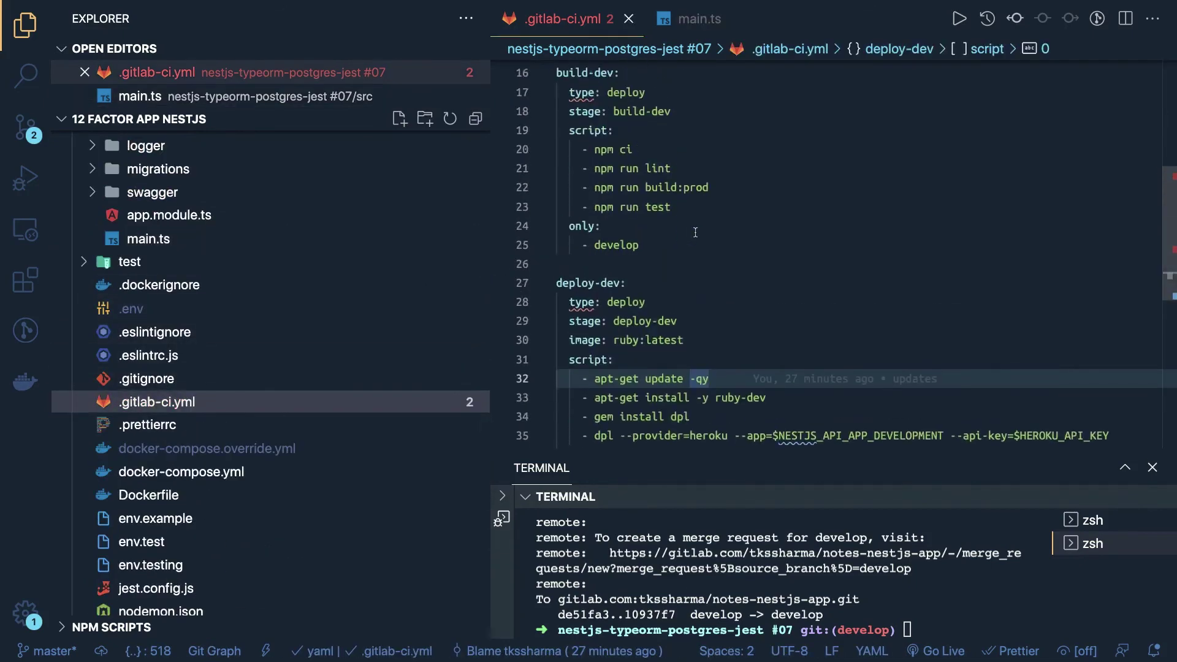
{"action": "scroll", "coordinate": [696, 233], "scroll_direction": "up", "scroll_amount": 1}
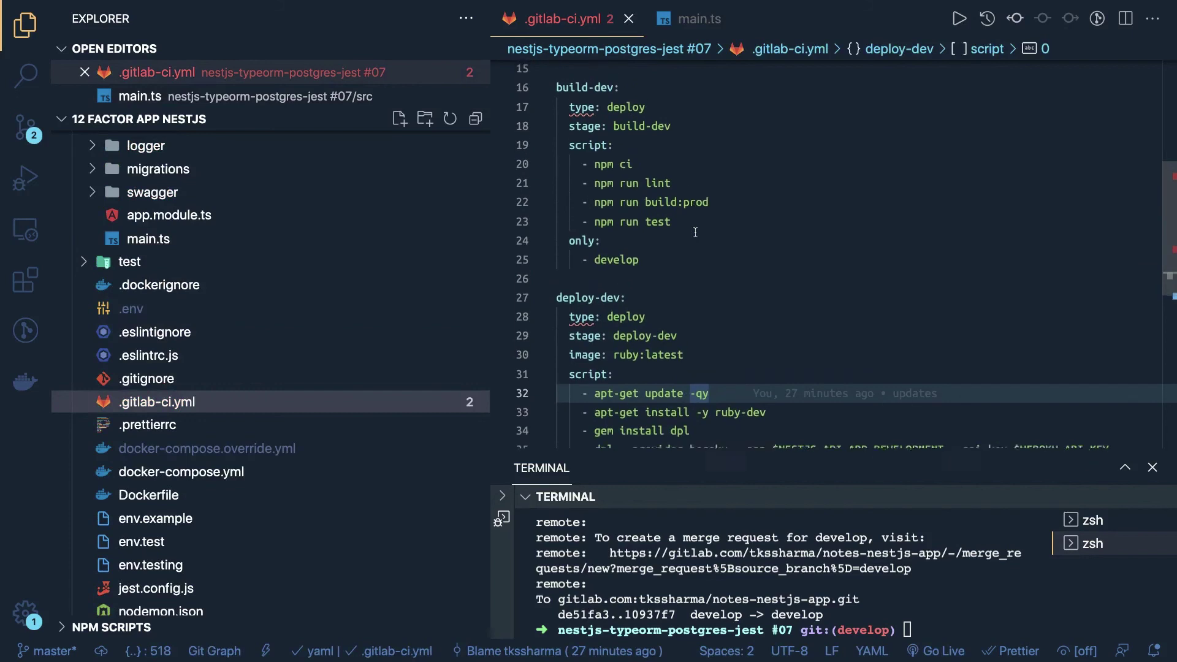
{"action": "scroll", "coordinate": [695, 233], "scroll_direction": "up", "scroll_amount": 3}
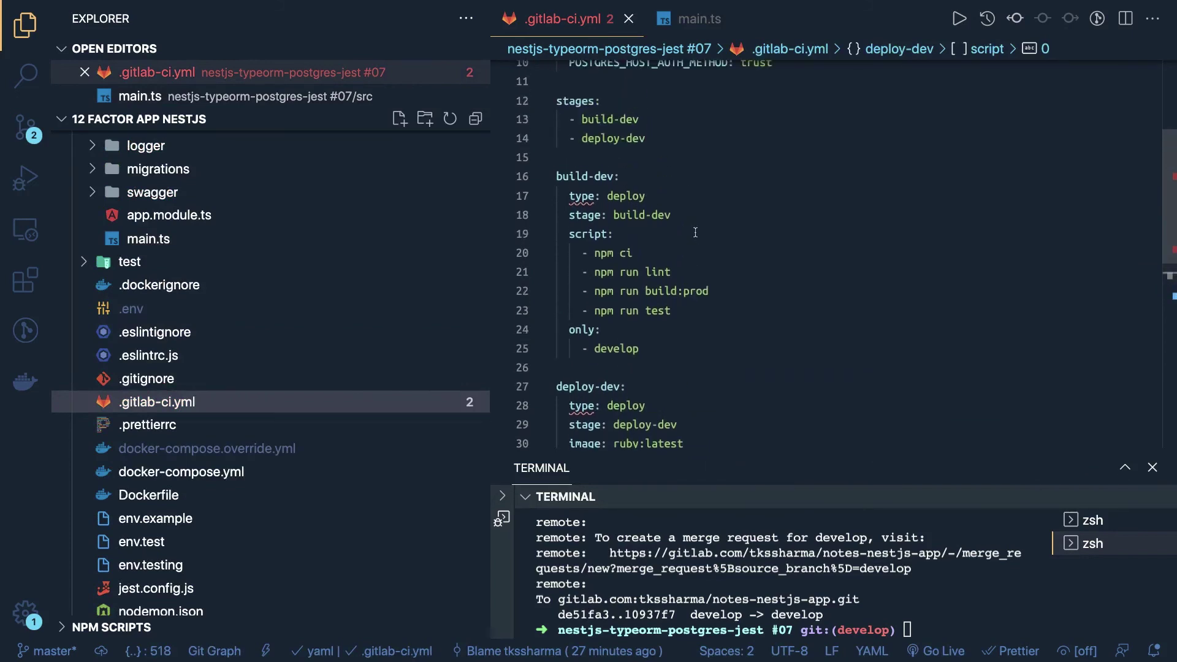
{"action": "scroll", "coordinate": [695, 233], "scroll_direction": "down", "scroll_amount": 3}
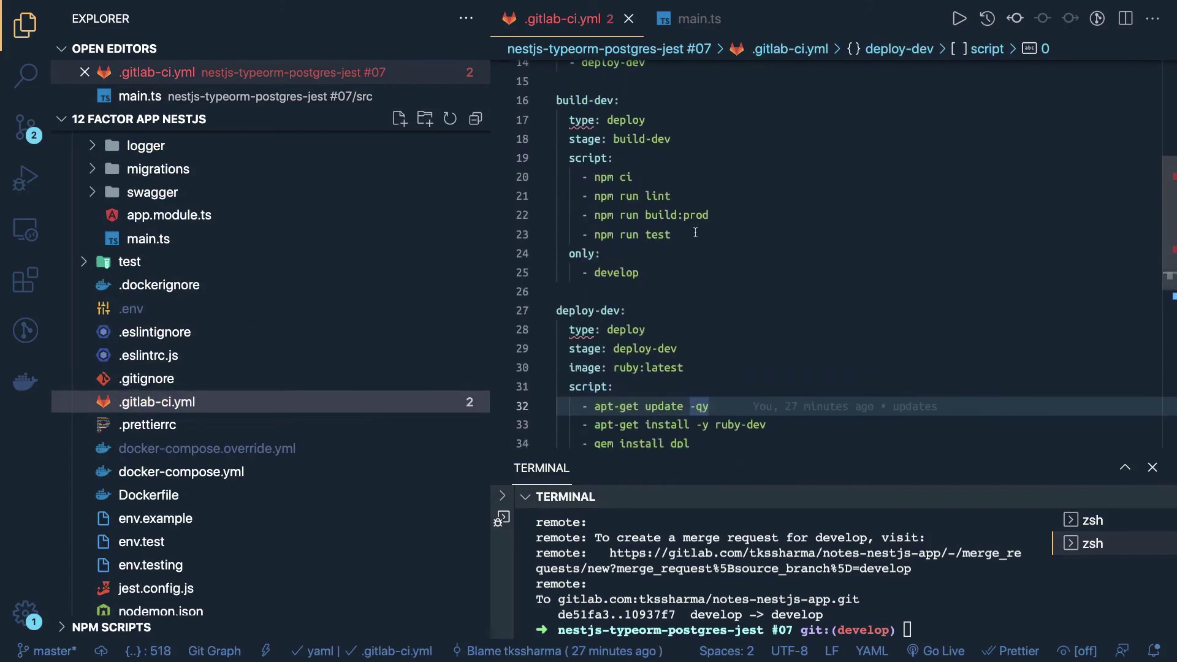
{"action": "scroll", "coordinate": [695, 233], "scroll_direction": "down", "scroll_amount": 5}
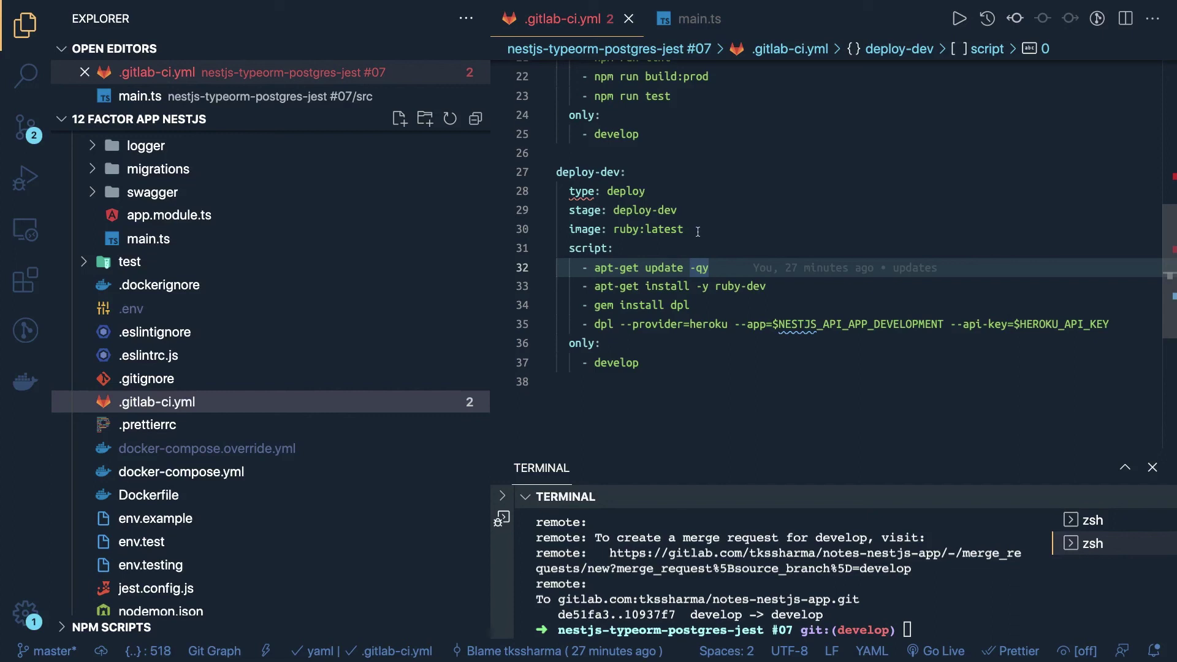
{"action": "left_click_drag", "start_coordinate": [697, 231], "coordinate": [547, 228]}
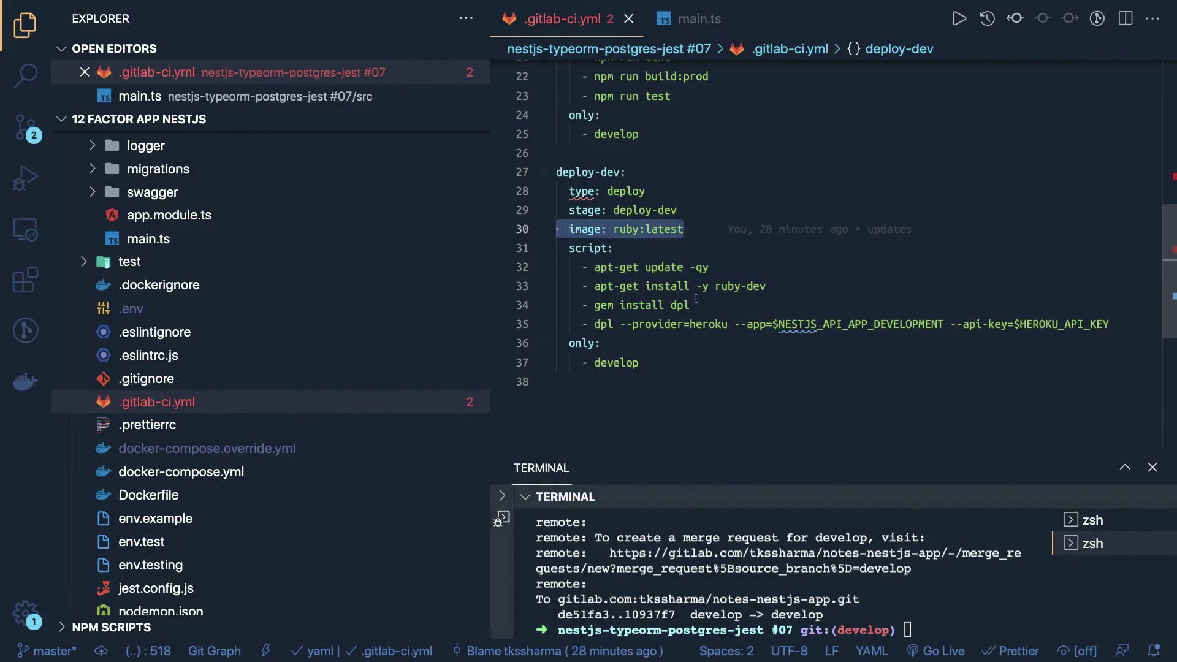
{"action": "double_click", "coordinate": [717, 305]}
Switch to GitLab, check the stages of the latest running pipeline and open its build-dev job.
{"action": "key", "text": "ctrl+Left"}
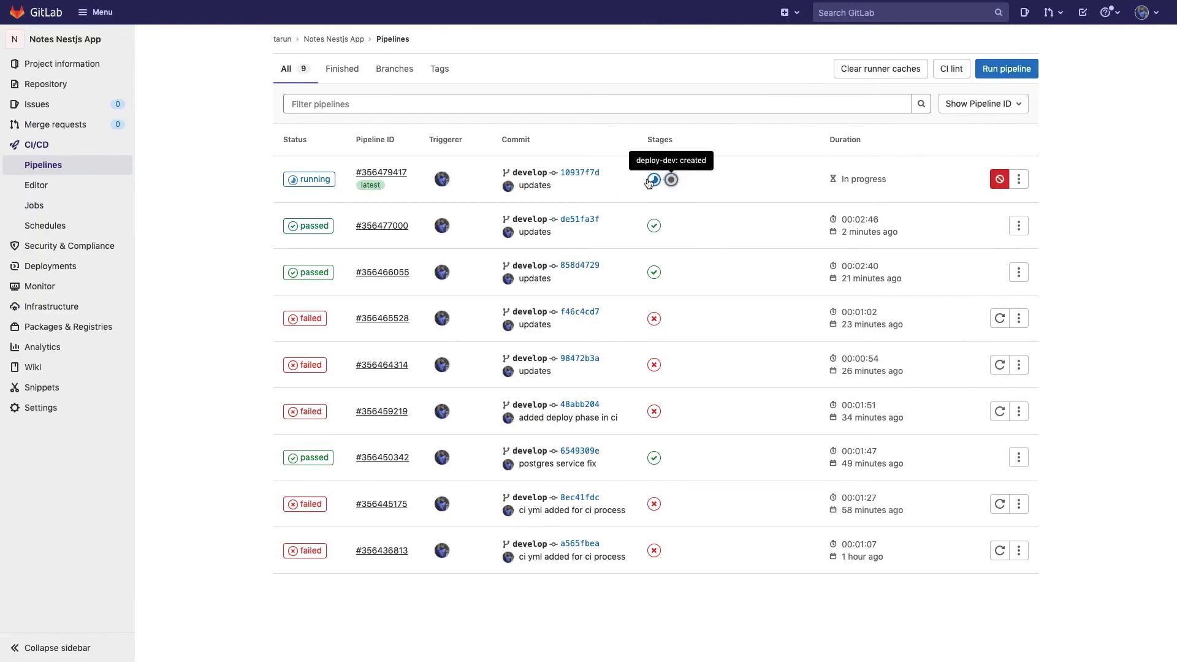
{"action": "left_click", "coordinate": [652, 181]}
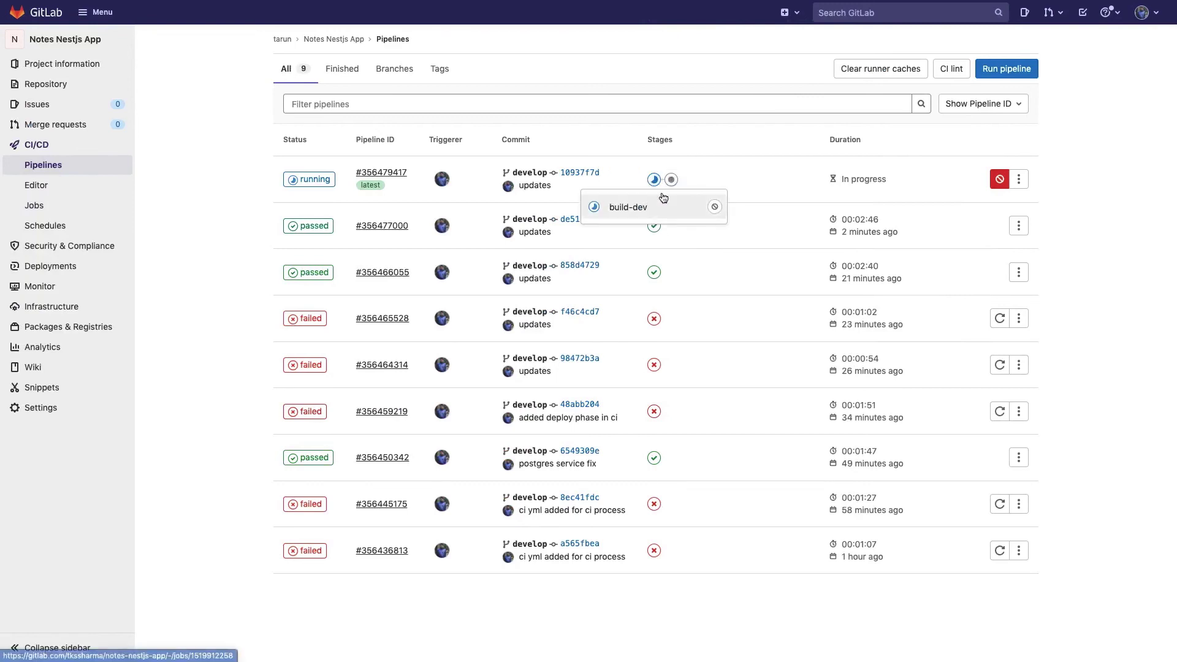
{"action": "left_click", "coordinate": [672, 180]}
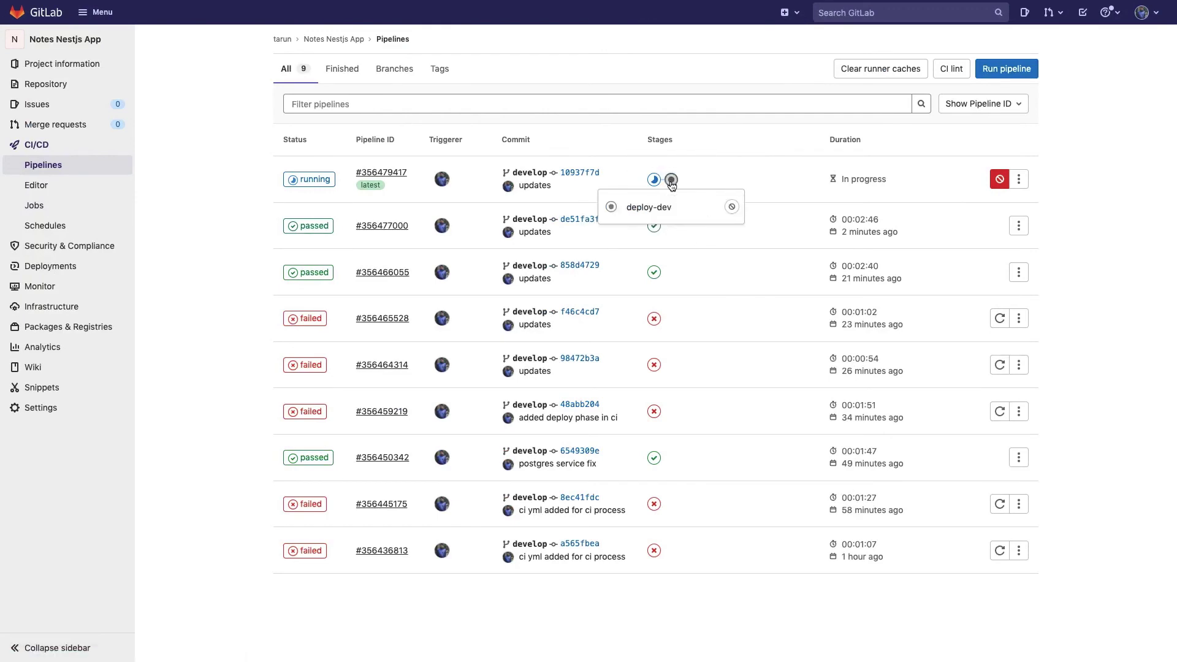
{"action": "left_click", "coordinate": [654, 180]}
{"action": "left_click", "coordinate": [661, 204]}
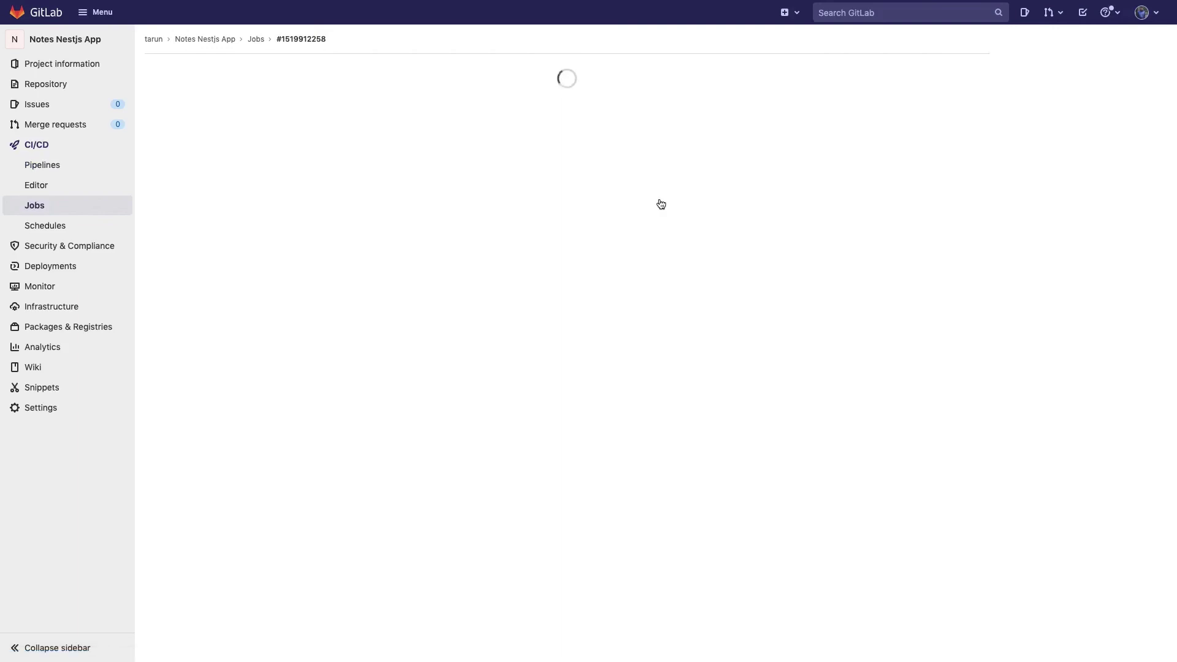
Return to .gitlab-ci.yml in Visual Studio Code and examine the branch restrictions of the build-dev and deploy-dev jobs.
{"action": "key", "text": "ctrl+Right"}
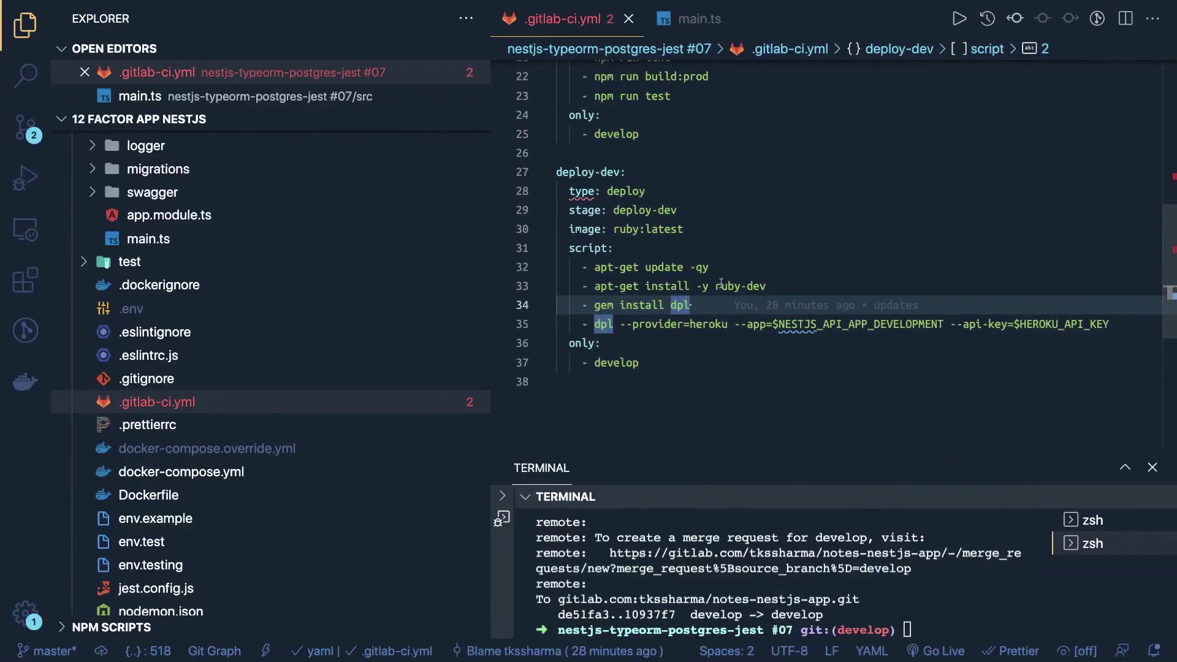
{"action": "scroll", "coordinate": [721, 283], "scroll_direction": "up", "scroll_amount": 5}
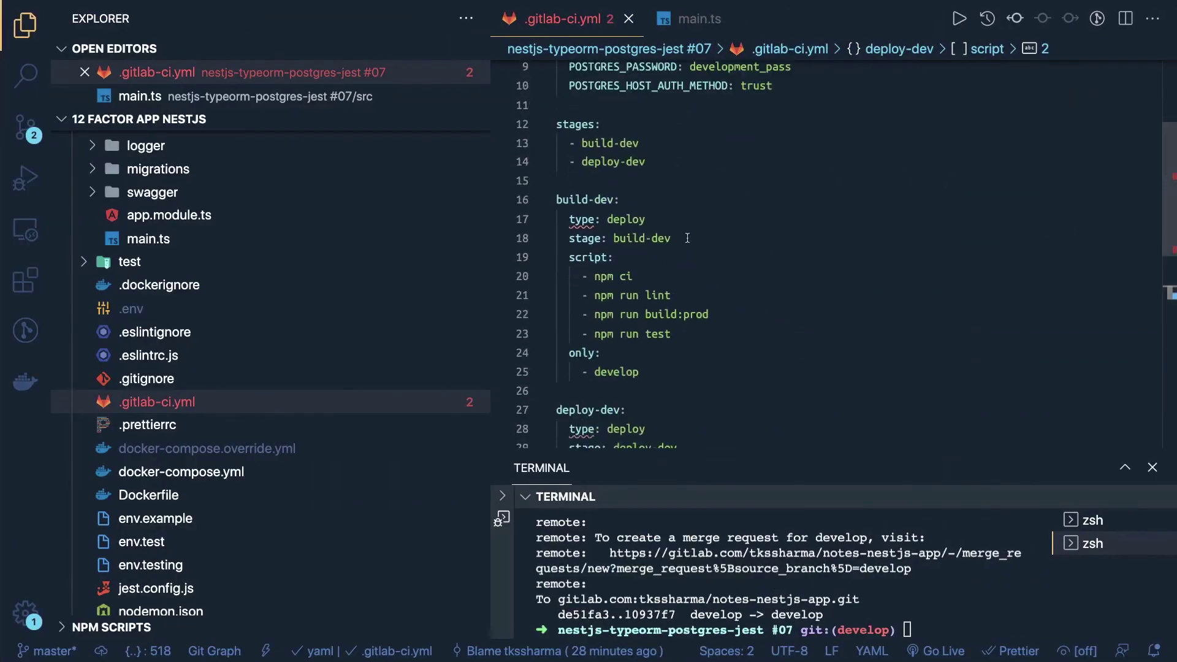
{"action": "scroll", "coordinate": [687, 238], "scroll_direction": "down", "scroll_amount": 3}
{"action": "left_click_drag", "start_coordinate": [680, 235], "coordinate": [556, 215]}
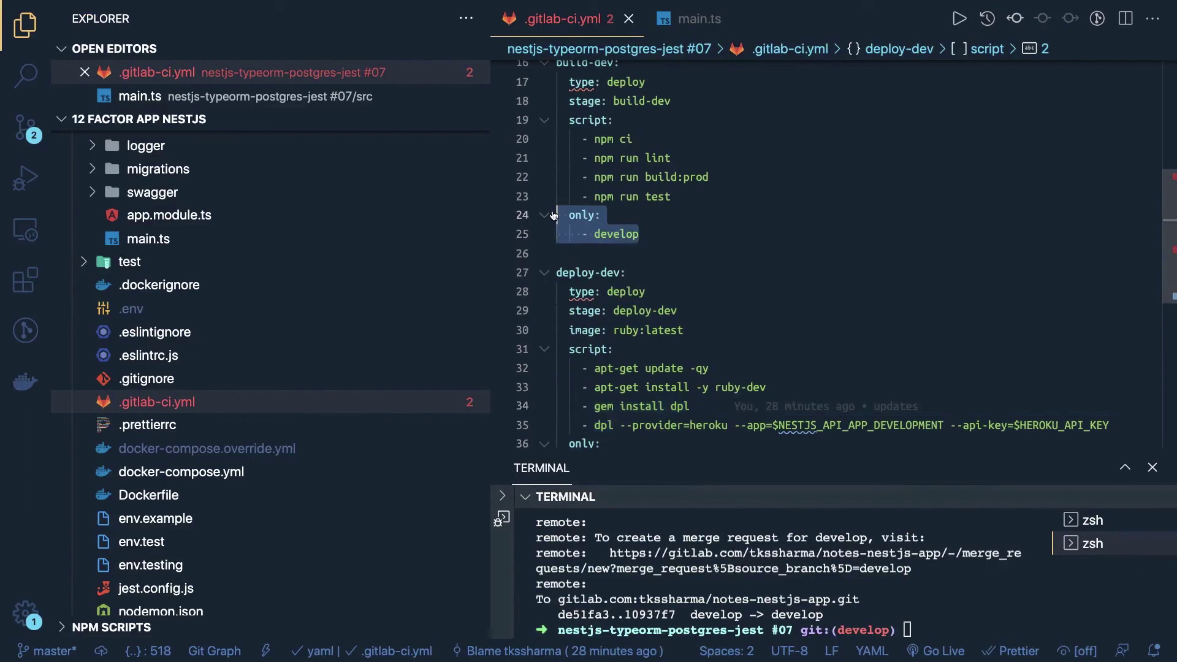
{"action": "scroll", "coordinate": [594, 320], "scroll_direction": "down", "scroll_amount": 3}
{"action": "left_click", "coordinate": [638, 315]}
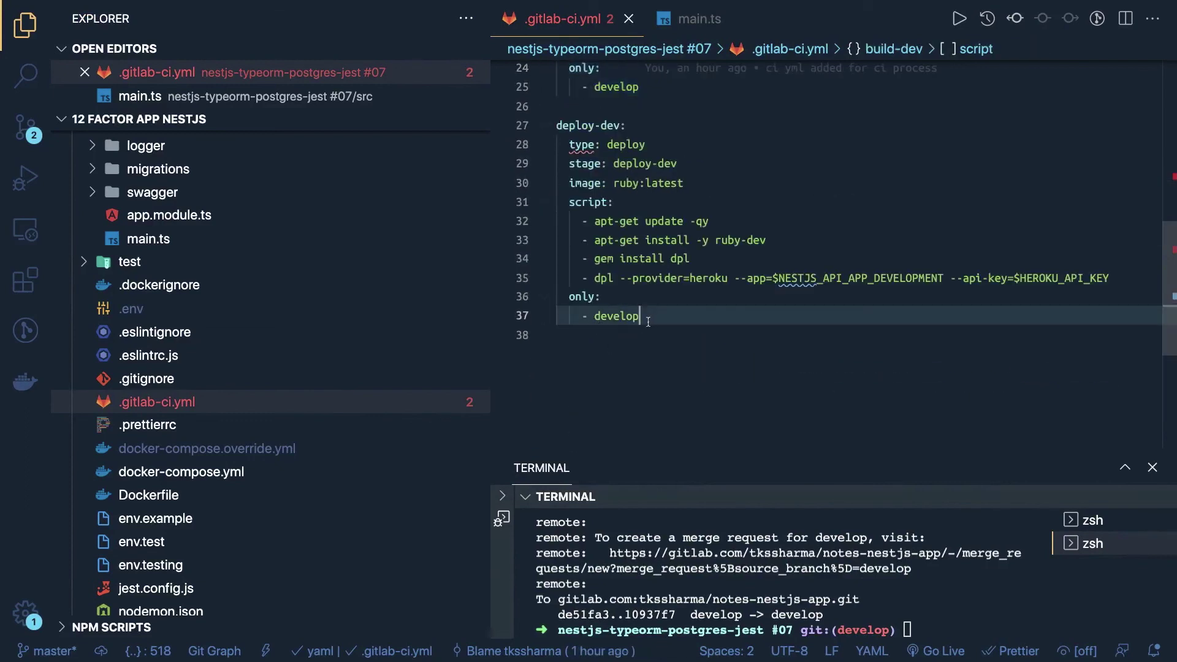
{"action": "left_click_drag", "start_coordinate": [638, 316], "coordinate": [570, 296]}
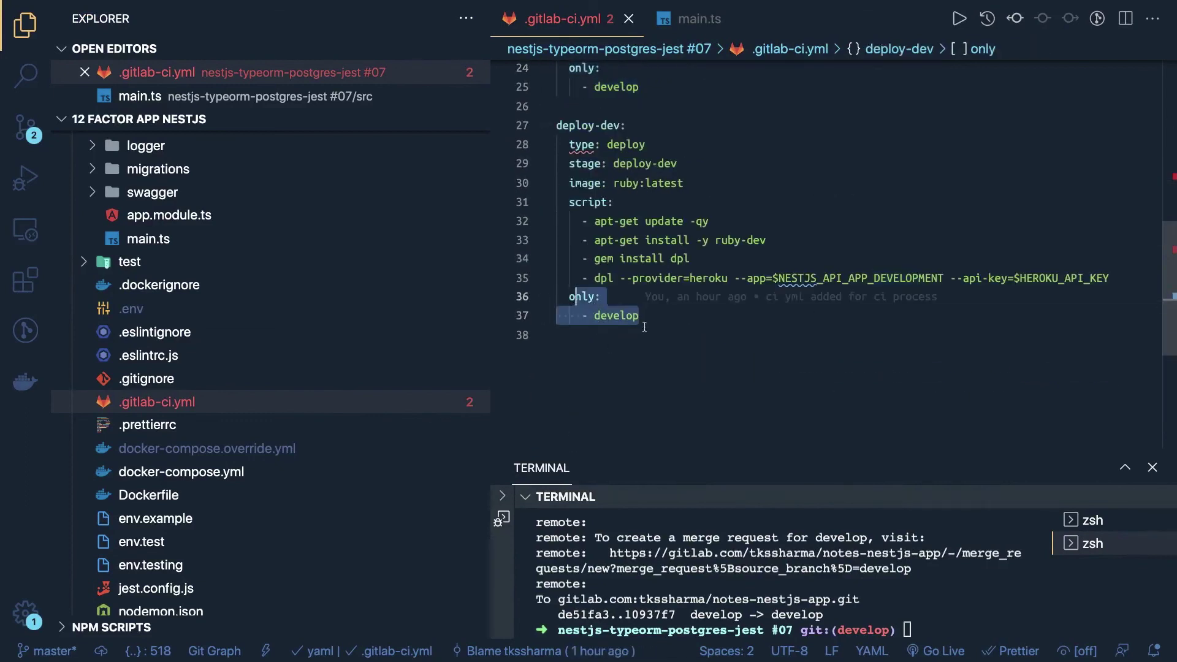
Add build-prod and deploy-prod below deploy-dev in the stages list of .gitlab-ci.yml.
{"action": "scroll", "coordinate": [644, 326], "scroll_direction": "up", "scroll_amount": 6}
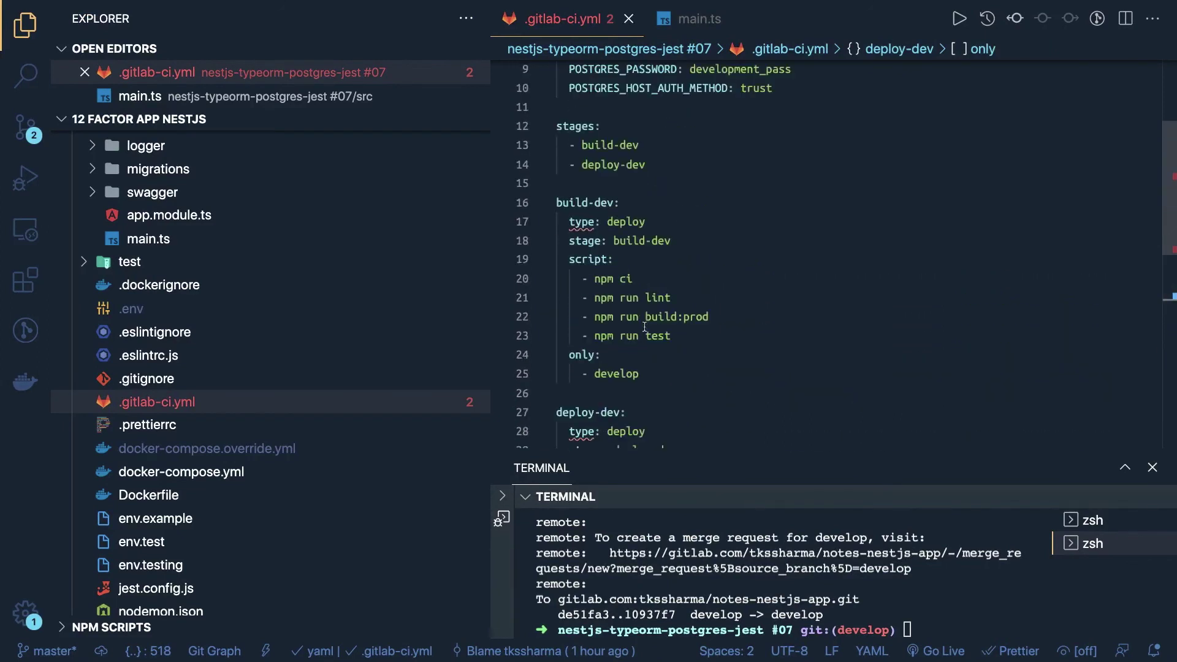
{"action": "left_click", "coordinate": [664, 163]}
{"action": "key", "text": "ctrl+shift+super+Right"}
{"action": "key", "text": "ctrl+shift+super+Right"}
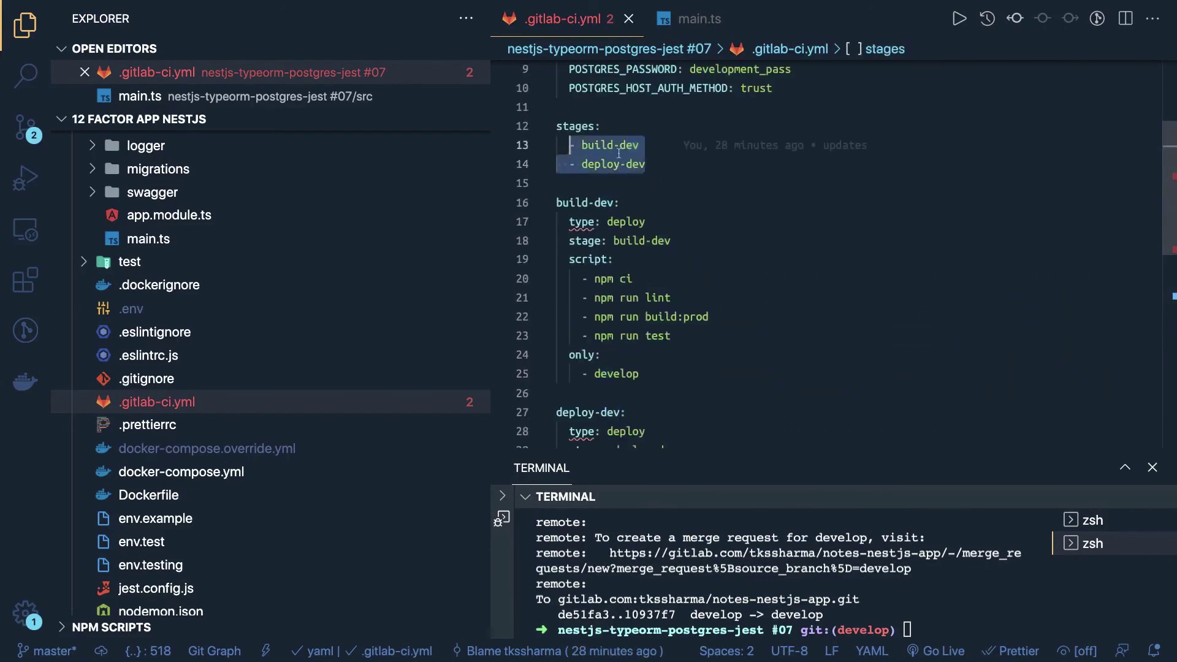
{"action": "left_click", "coordinate": [663, 163]}
{"action": "key", "text": "Return"}
{"action": "type", "text": "- "}
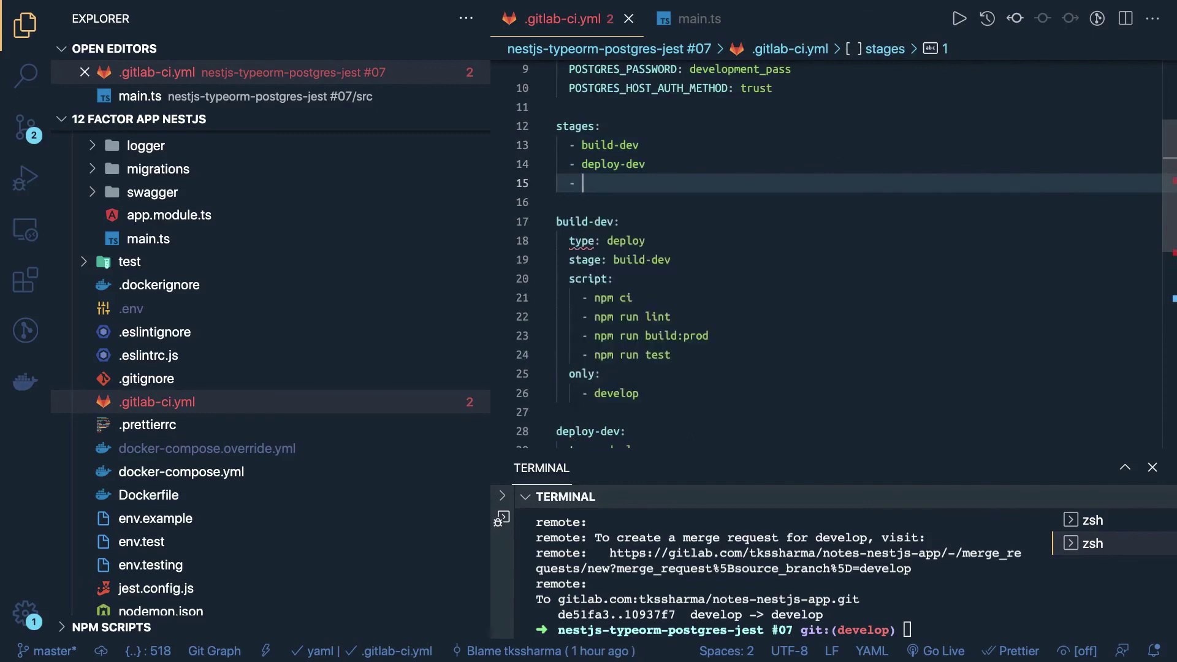
{"action": "type", "text": "build-prod"}
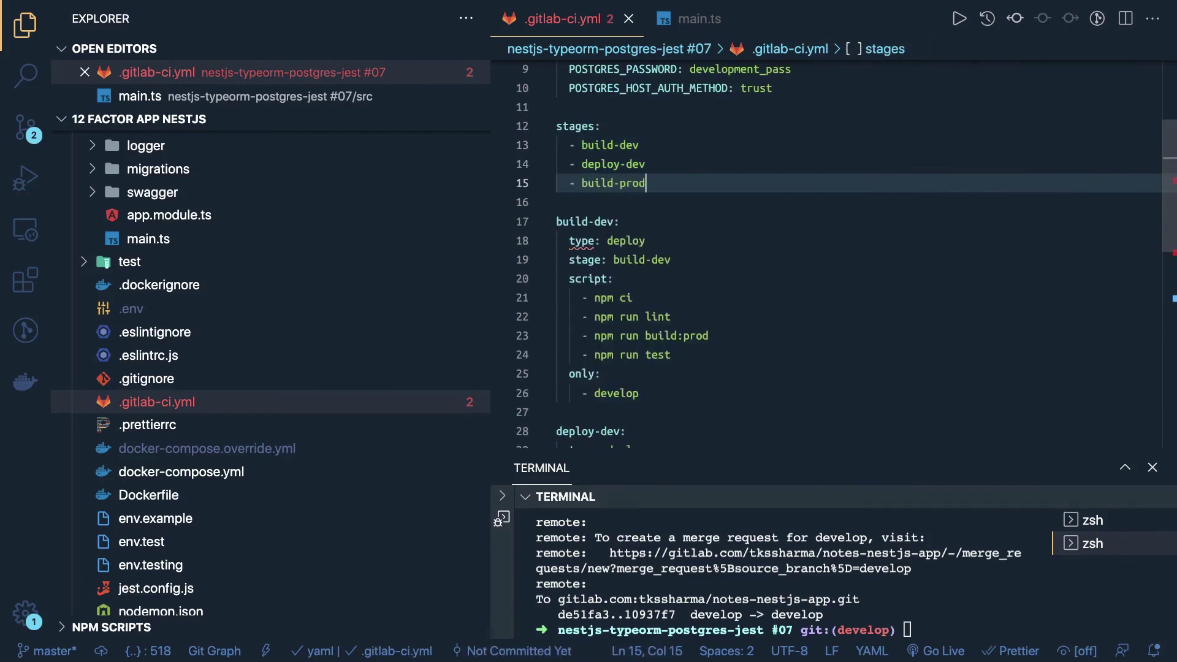
{"action": "key", "text": "Return"}
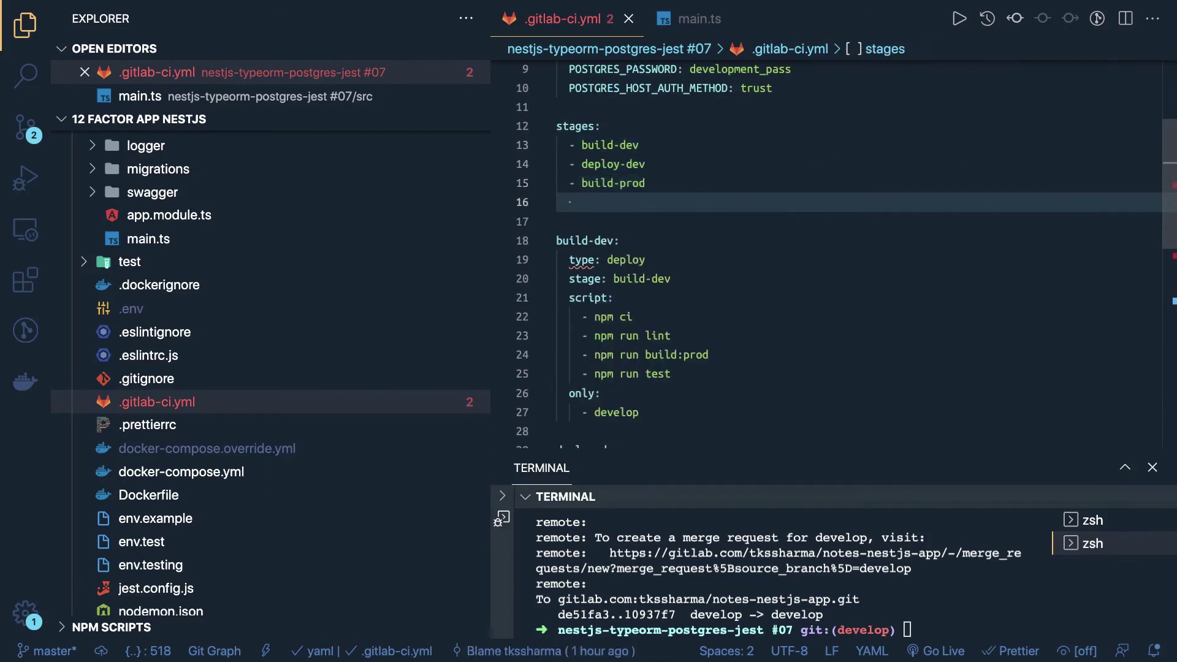
{"action": "type", "text": "- deploy-prod"}
{"action": "scroll", "coordinate": [702, 337], "scroll_direction": "down", "scroll_amount": 6}
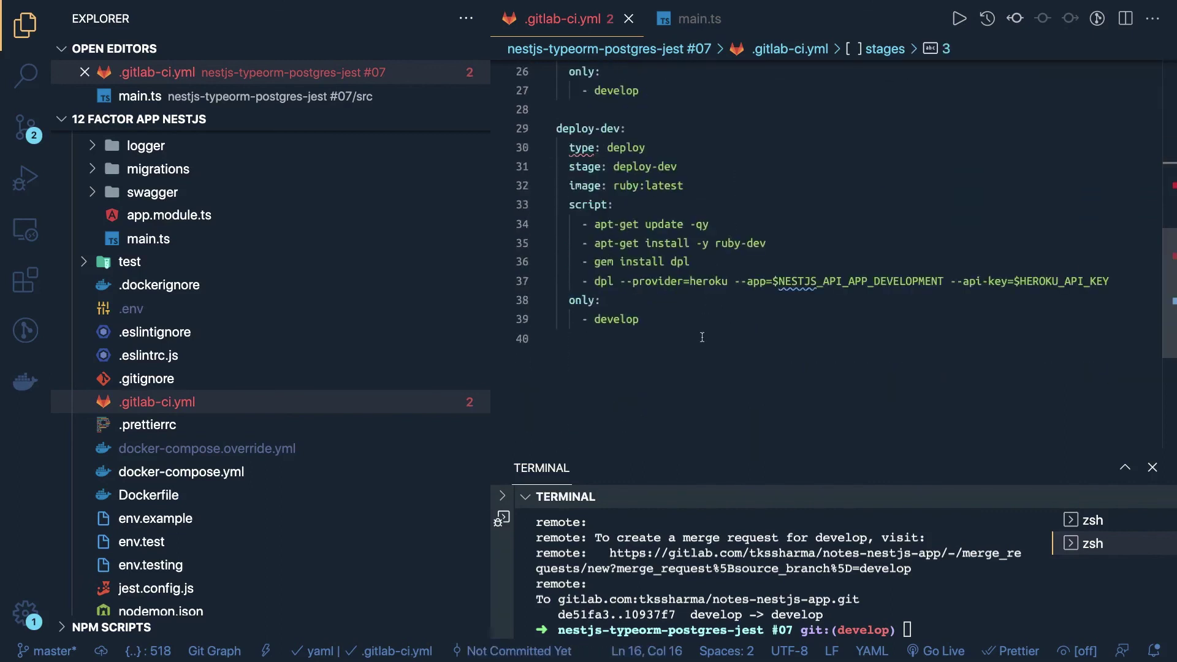
Duplicate the build-dev and deploy-dev job definitions at the end of .gitlab-ci.yml.
{"action": "left_click_drag", "start_coordinate": [702, 337], "coordinate": [553, 90]}
{"action": "key", "text": "ctrl+c"}
{"action": "key", "text": "Right"}
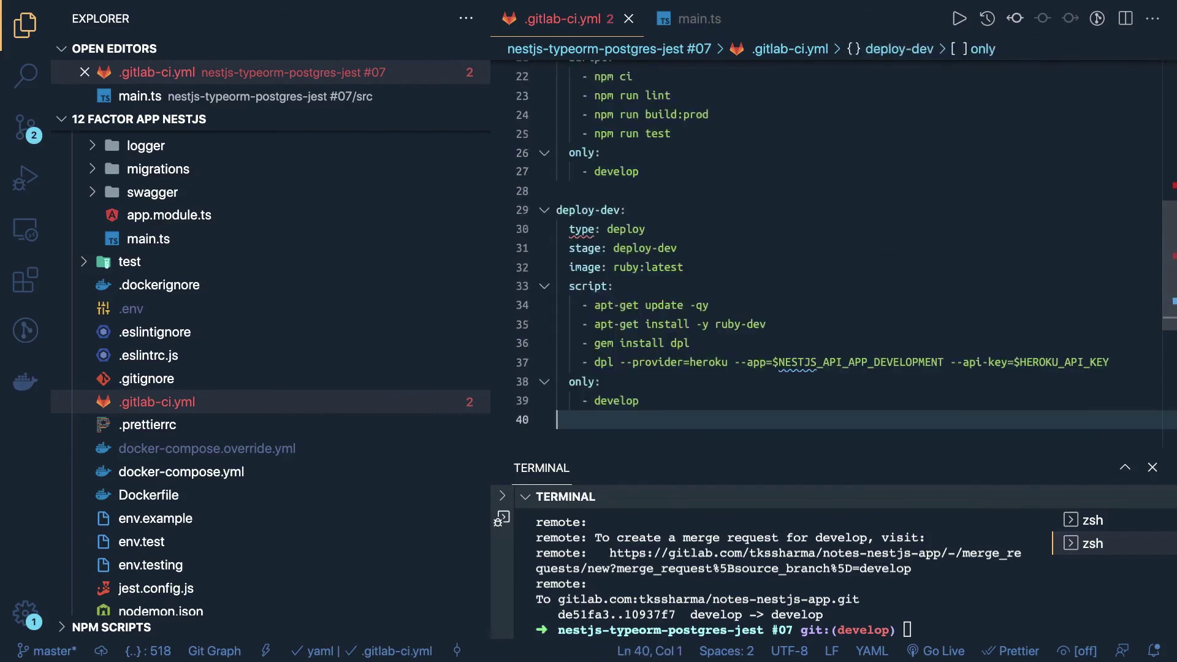
{"action": "key", "text": "Return"}
{"action": "key", "text": "ctrl+v"}
{"action": "scroll", "coordinate": [673, 185], "scroll_direction": "up", "scroll_amount": 5}
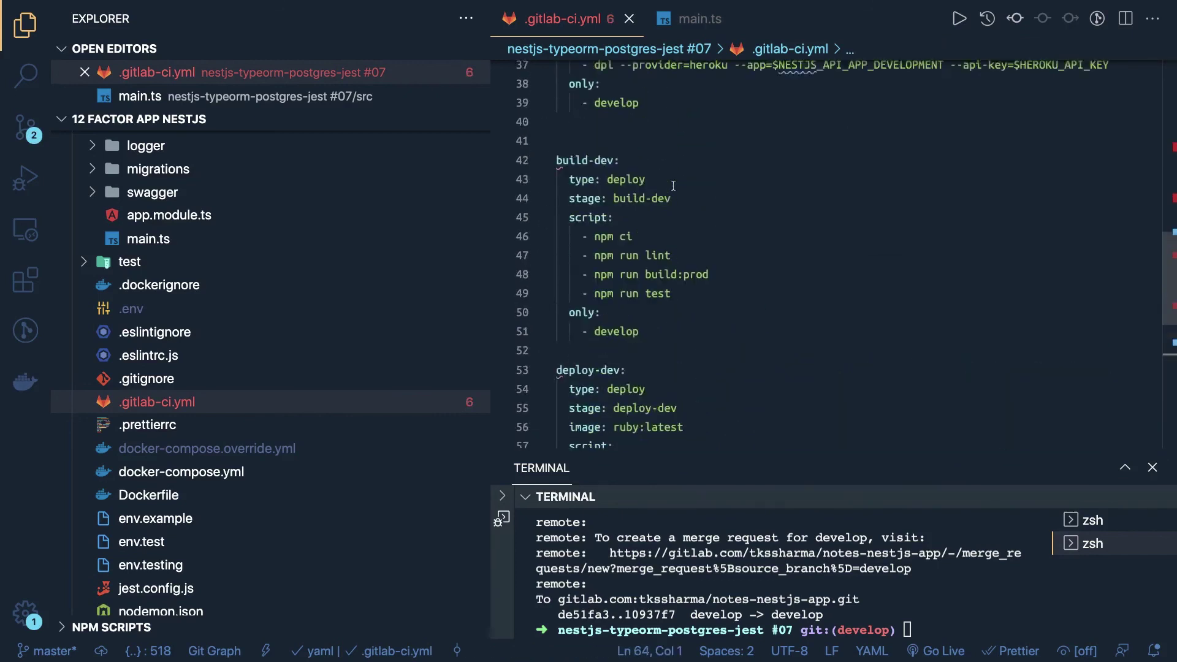
Rename the two copied jobs at the end of .gitlab-ci.yml to build-prod and deploy-prod.
{"action": "left_click", "coordinate": [613, 200]}
{"action": "key", "text": "BackSpace"}
{"action": "key", "text": "BackSpace"}
{"action": "key", "text": "BackSpace"}
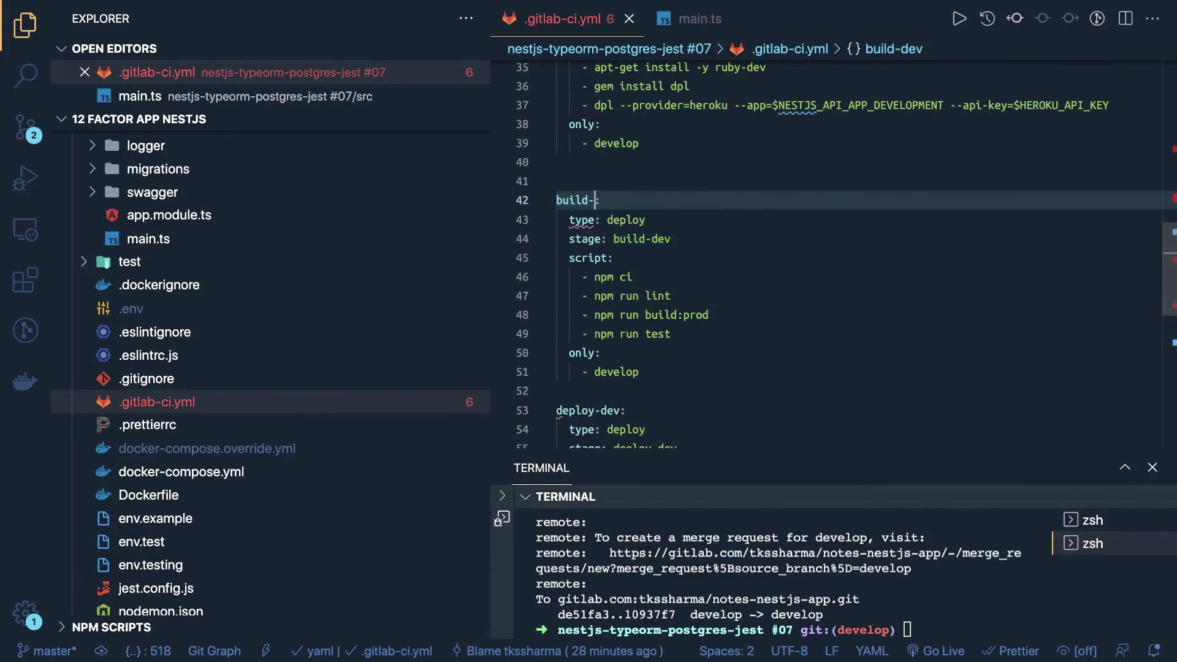
{"action": "type", "text": "prod"}
{"action": "scroll", "coordinate": [631, 349], "scroll_direction": "down", "scroll_amount": 4}
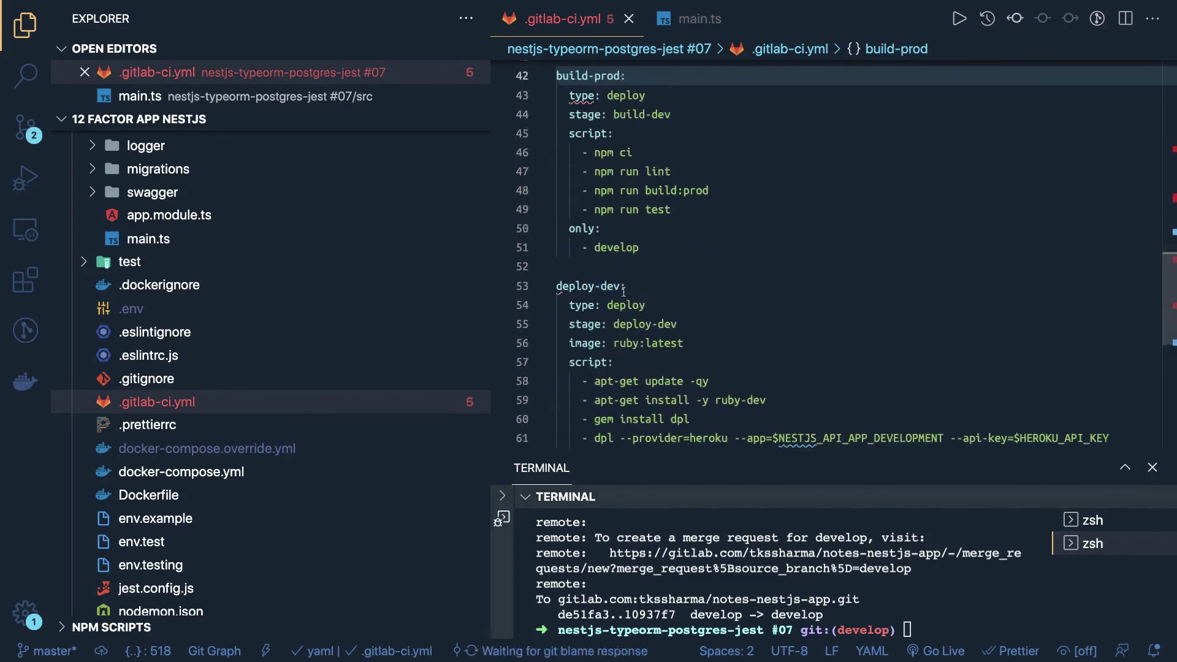
{"action": "left_click", "coordinate": [621, 285]}
{"action": "key", "text": "BackSpace"}
{"action": "key", "text": "BackSpace"}
{"action": "key", "text": "BackSpace"}
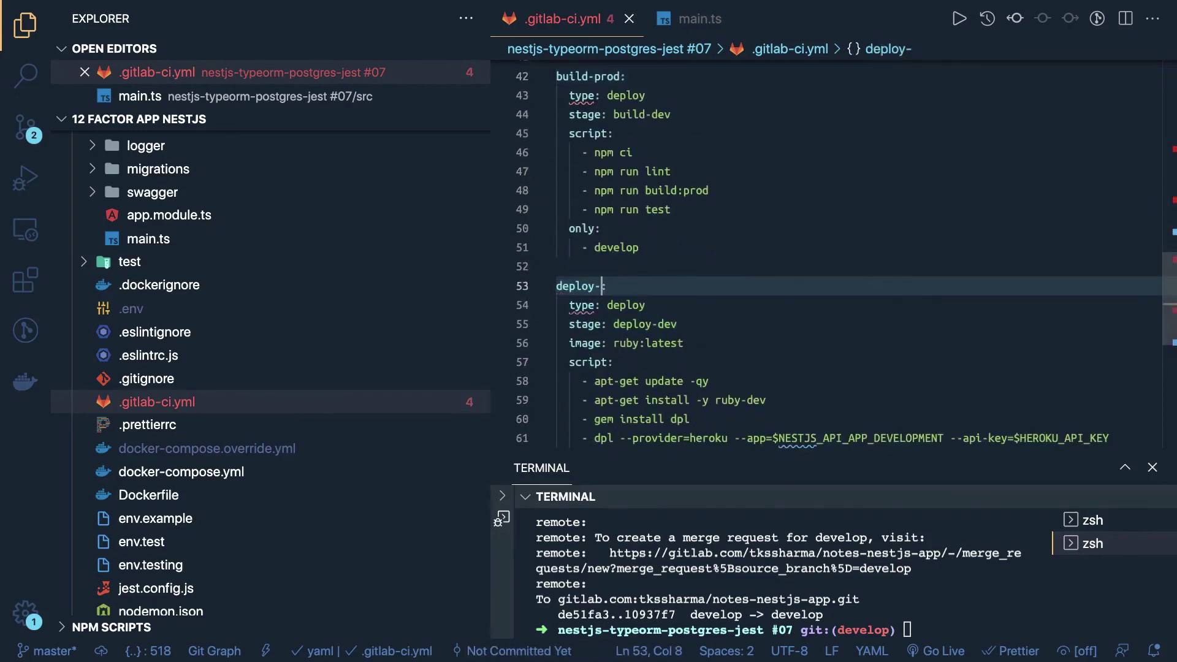
{"action": "type", "text": "prod"}
Restrict both the build-prod and deploy-prod jobs to the master branch.
{"action": "double_click", "coordinate": [616, 247]}
{"action": "type", "text": "master"}
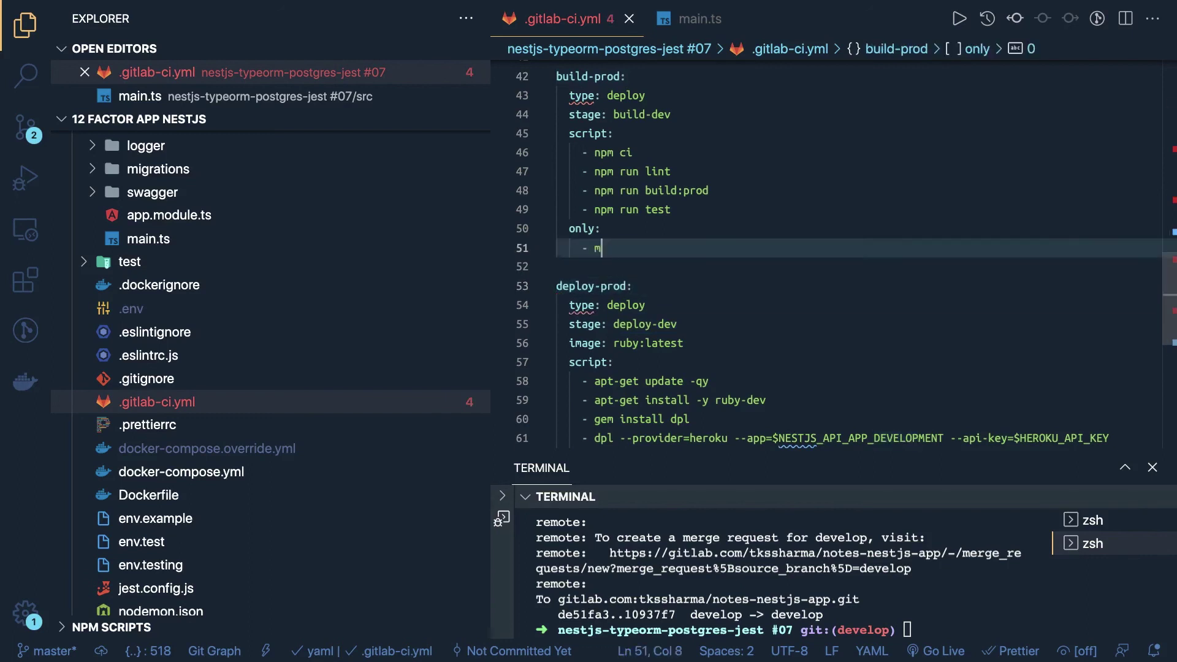
{"action": "scroll", "coordinate": [619, 282], "scroll_direction": "down", "scroll_amount": 3}
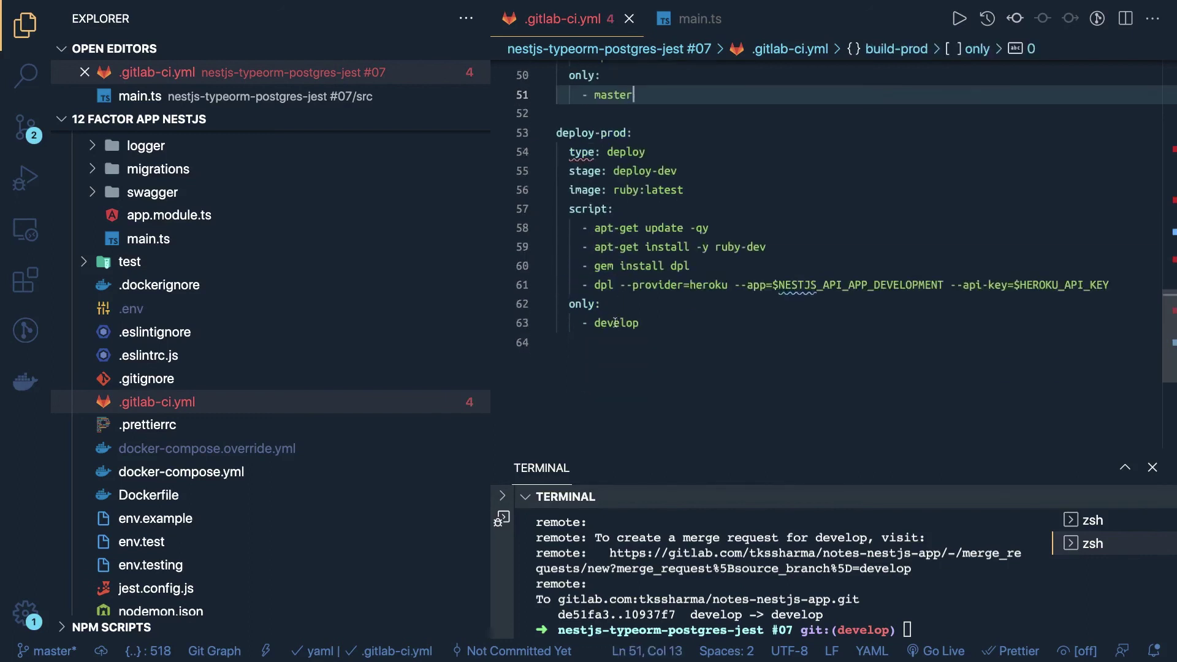
{"action": "double_click", "coordinate": [615, 324]}
{"action": "type", "text": "master"}
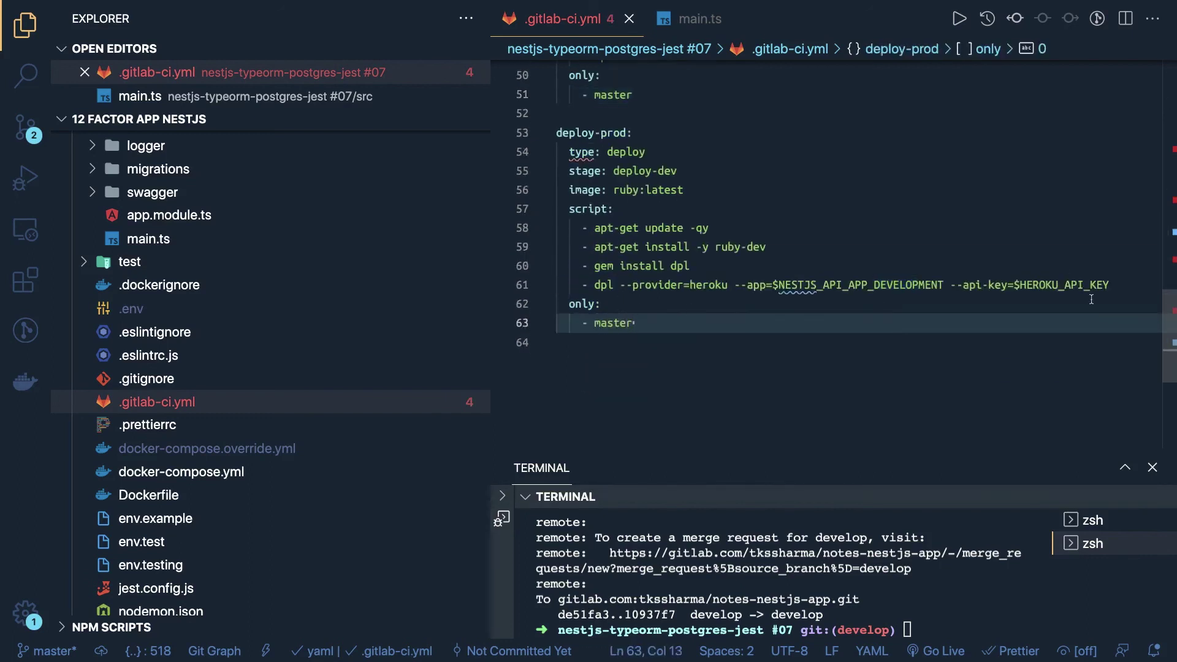
Change the app variable in deploy-prod's dpl command to $NESTJS_API_APP_PRODUCTION.
{"action": "left_click", "coordinate": [947, 279]}
{"action": "key", "text": "BackSpace"}
{"action": "key", "text": "BackSpace"}
{"action": "key", "text": "BackSpace"}
{"action": "key", "text": "BackSpace"}
{"action": "key", "text": "BackSpace"}
{"action": "key", "text": "BackSpace"}
{"action": "key", "text": "BackSpace"}
{"action": "key", "text": "BackSpace"}
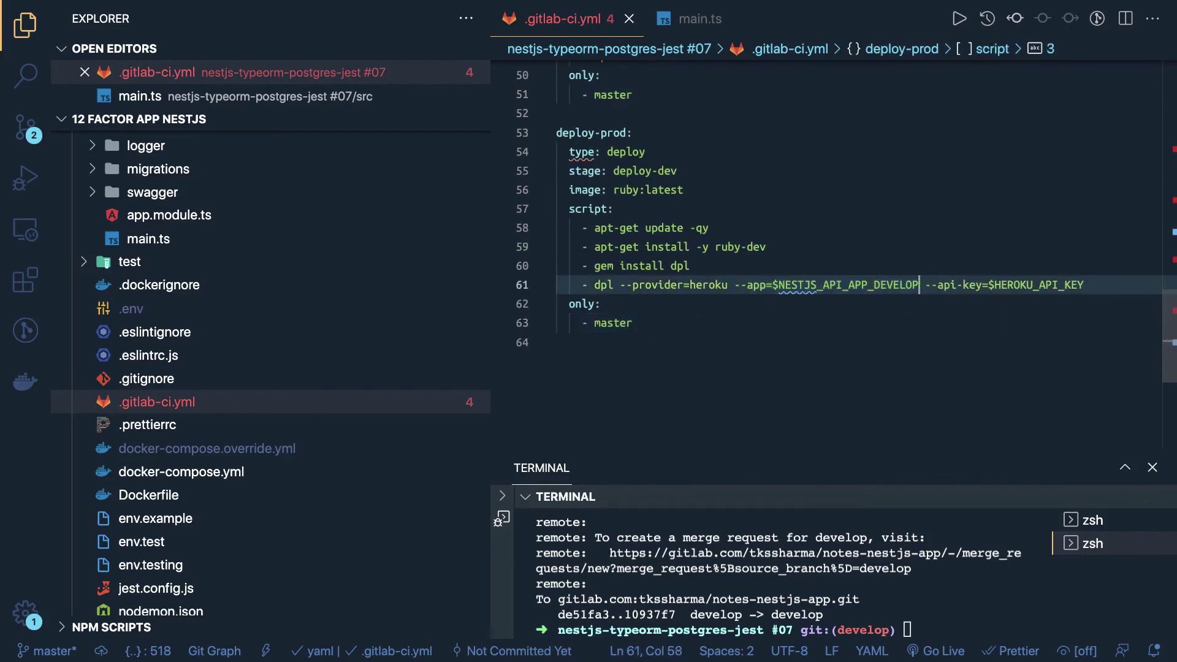
{"action": "key", "text": "BackSpace"}
{"action": "key", "text": "BackSpace"}
{"action": "key", "text": "BackSpace"}
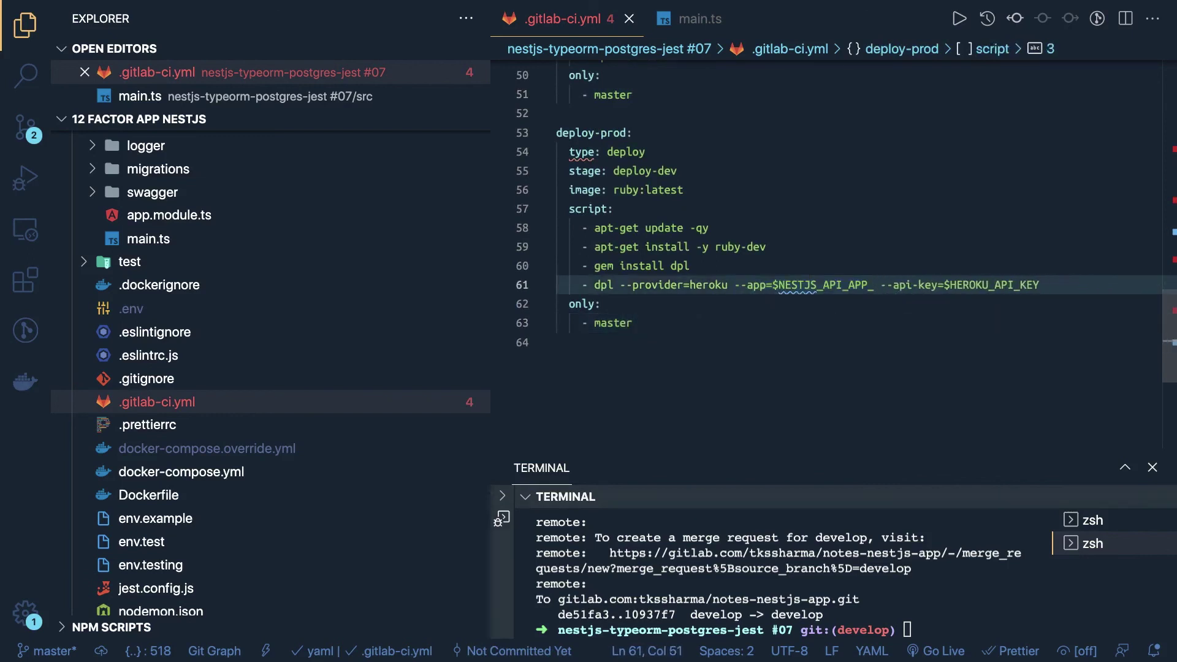
{"action": "type", "text": "PRODUCTION"}
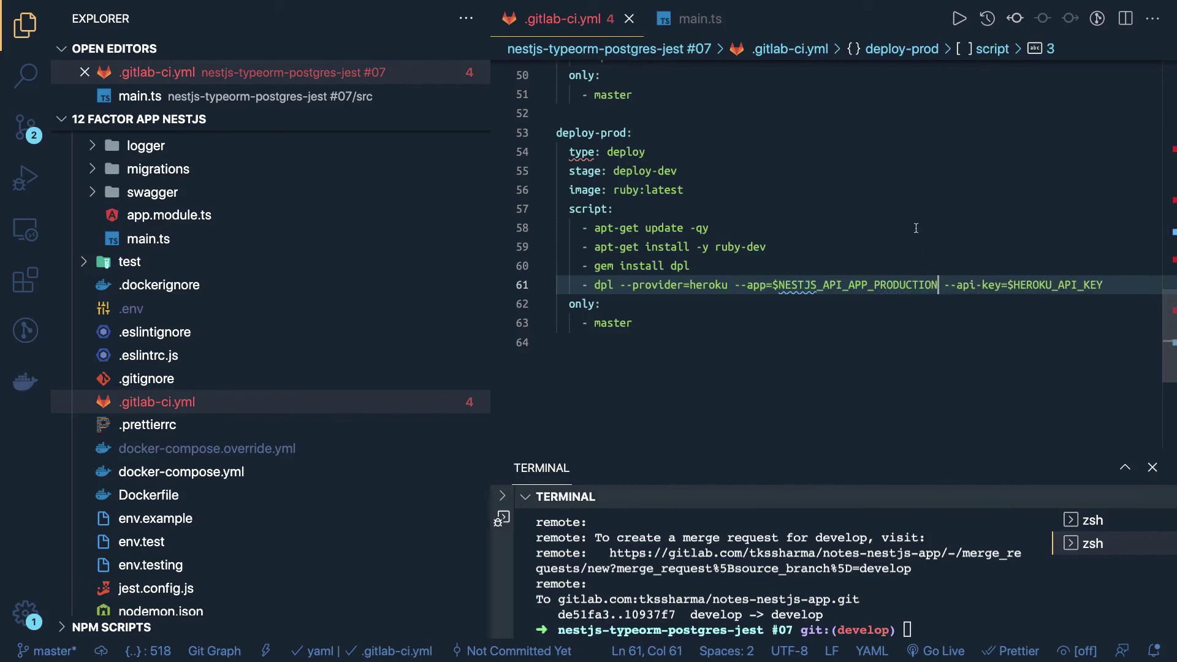
Set the deploy-prod job's stage to deploy-PROD.
{"action": "scroll", "coordinate": [722, 271], "scroll_direction": "up", "scroll_amount": 2}
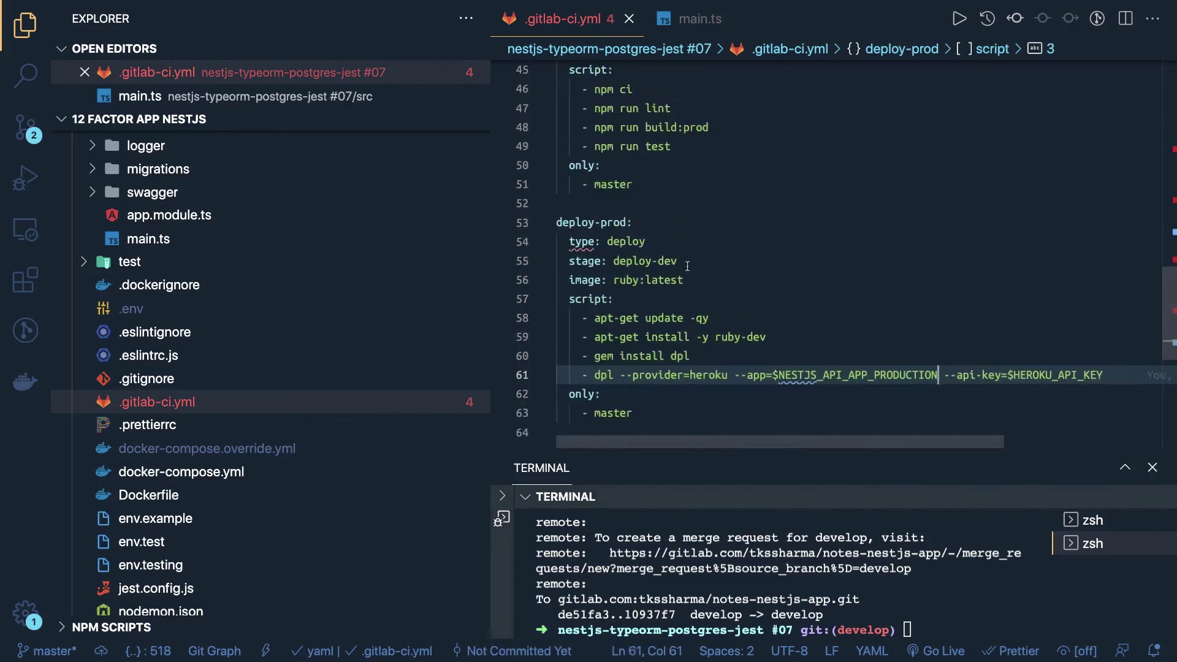
{"action": "left_click", "coordinate": [688, 266]}
{"action": "key", "text": "BackSpace"}
{"action": "key", "text": "BackSpace"}
{"action": "key", "text": "BackSpace"}
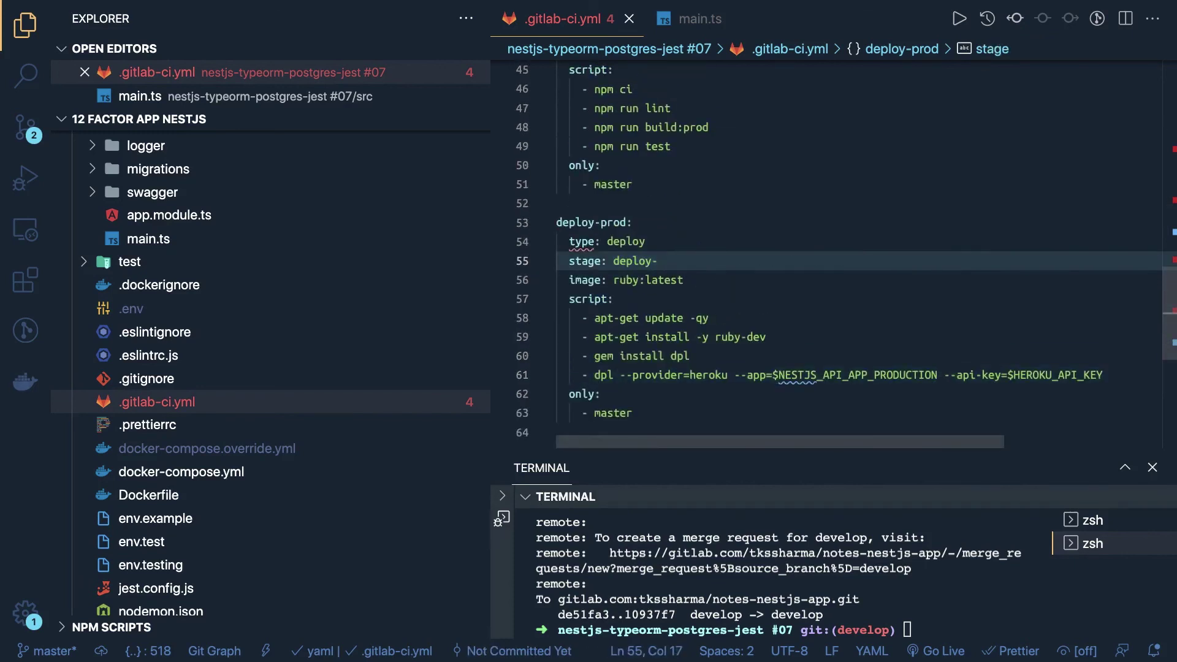
{"action": "type", "text": "PROD"}
Set the build-prod job's stage to build-prod.
{"action": "scroll", "coordinate": [679, 112], "scroll_direction": "up", "scroll_amount": 2}
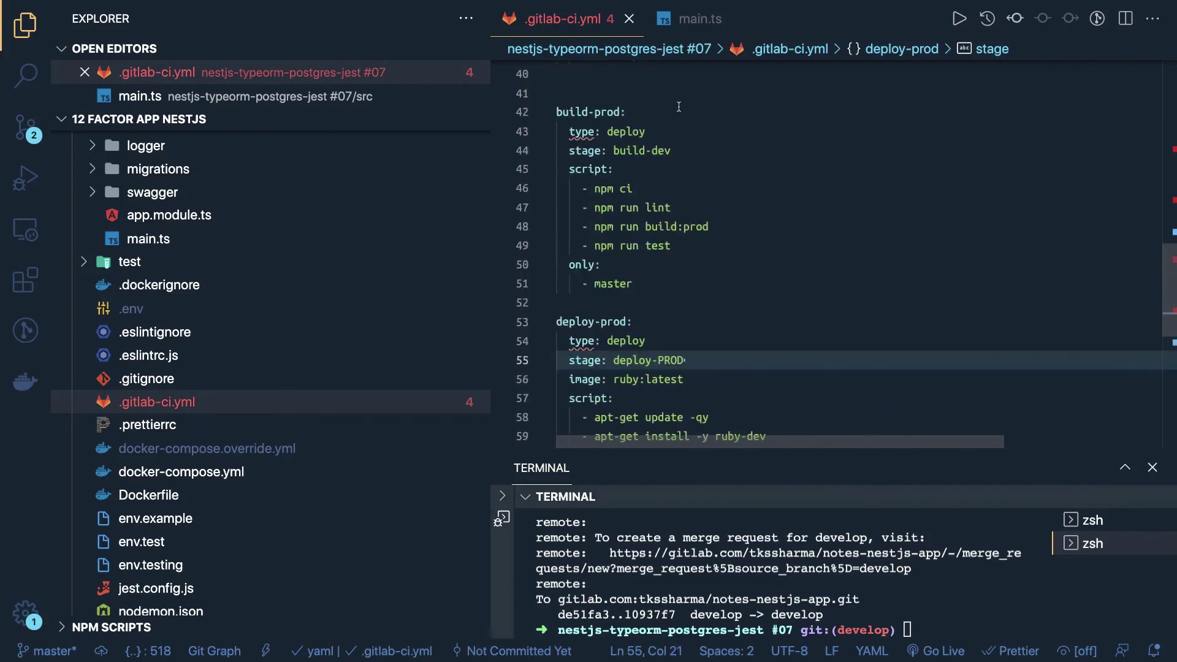
{"action": "scroll", "coordinate": [679, 108], "scroll_direction": "up", "scroll_amount": 1}
{"action": "left_click", "coordinate": [681, 211]}
{"action": "key", "text": "BackSpace"}
{"action": "key", "text": "BackSpace"}
{"action": "key", "text": "BackSpace"}
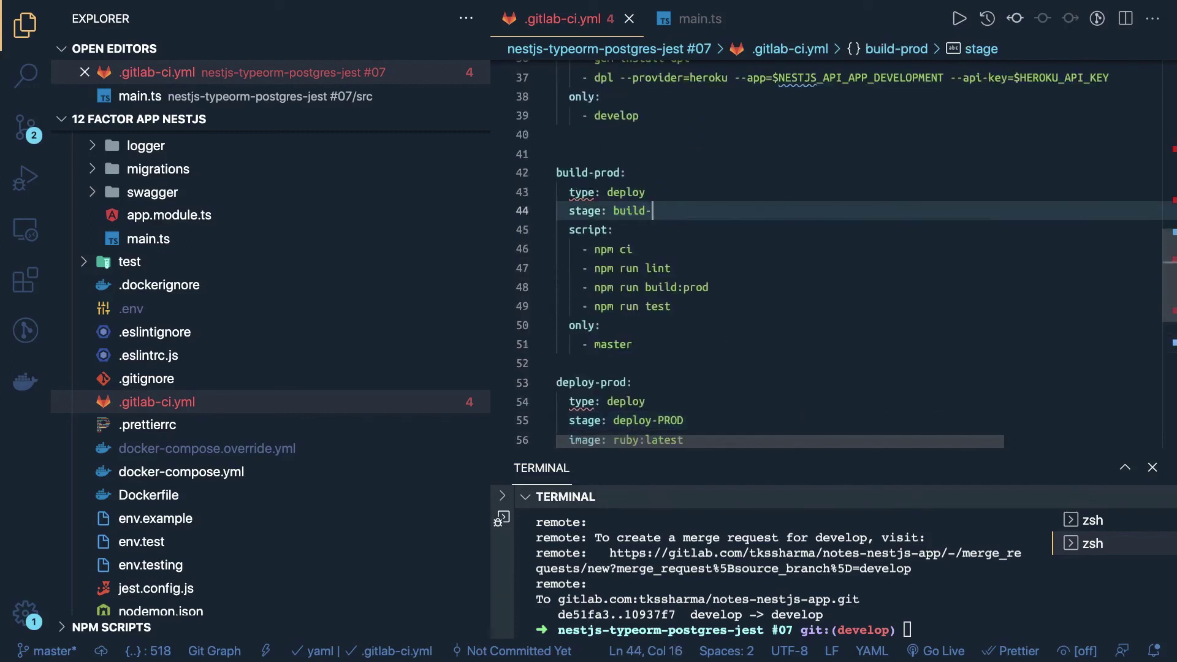
{"action": "type", "text": "PROD"}
{"action": "key", "text": "BackSpace"}
{"action": "key", "text": "BackSpace"}
{"action": "key", "text": "BackSpace"}
{"action": "key", "text": "BackSpace"}
{"action": "type", "text": "prod"}
{"action": "left_click", "coordinate": [713, 169]}
{"action": "scroll", "coordinate": [713, 169], "scroll_direction": "up", "scroll_amount": 3}
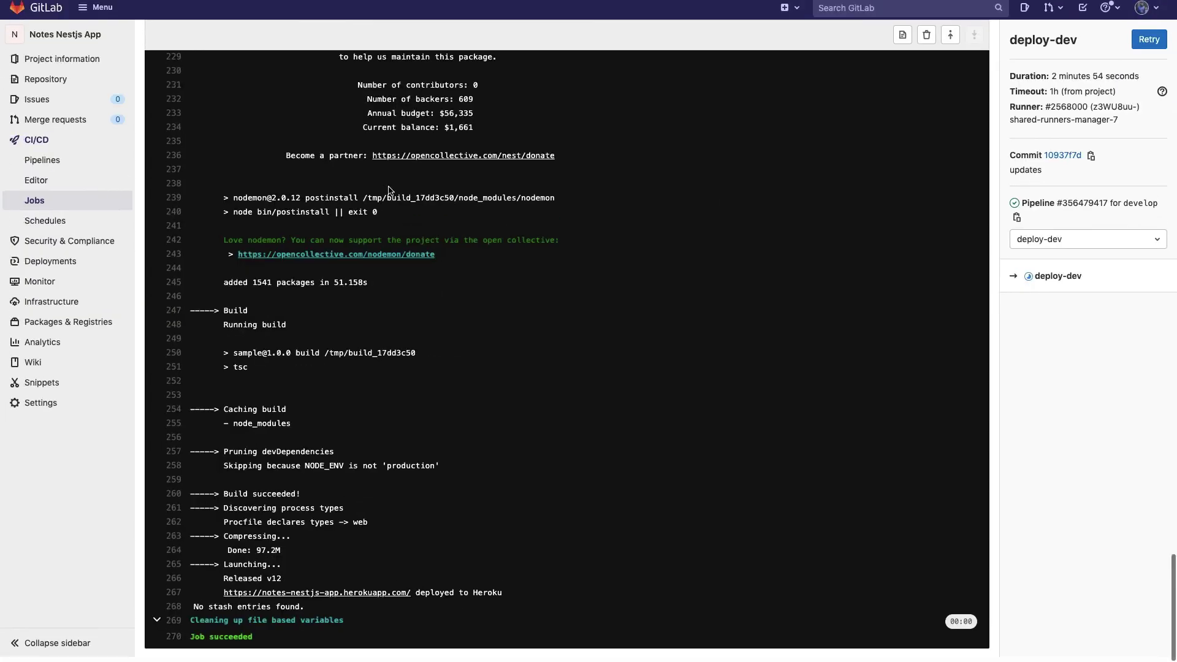
Open the project's pipelines list in GitLab, return to Visual Studio Code and review the stages and jobs in .gitlab-ci.yml.
{"action": "left_click", "coordinate": [52, 169]}
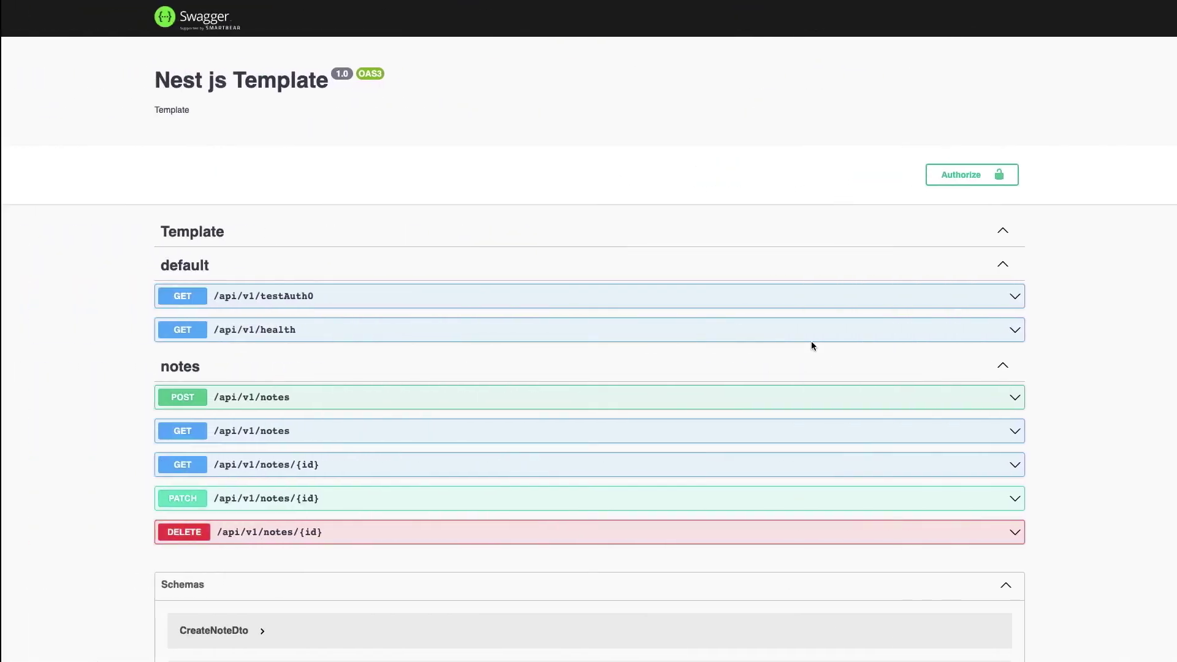
{"action": "key", "text": "super+Tab"}
{"action": "scroll", "coordinate": [728, 339], "scroll_direction": "down", "scroll_amount": 5}
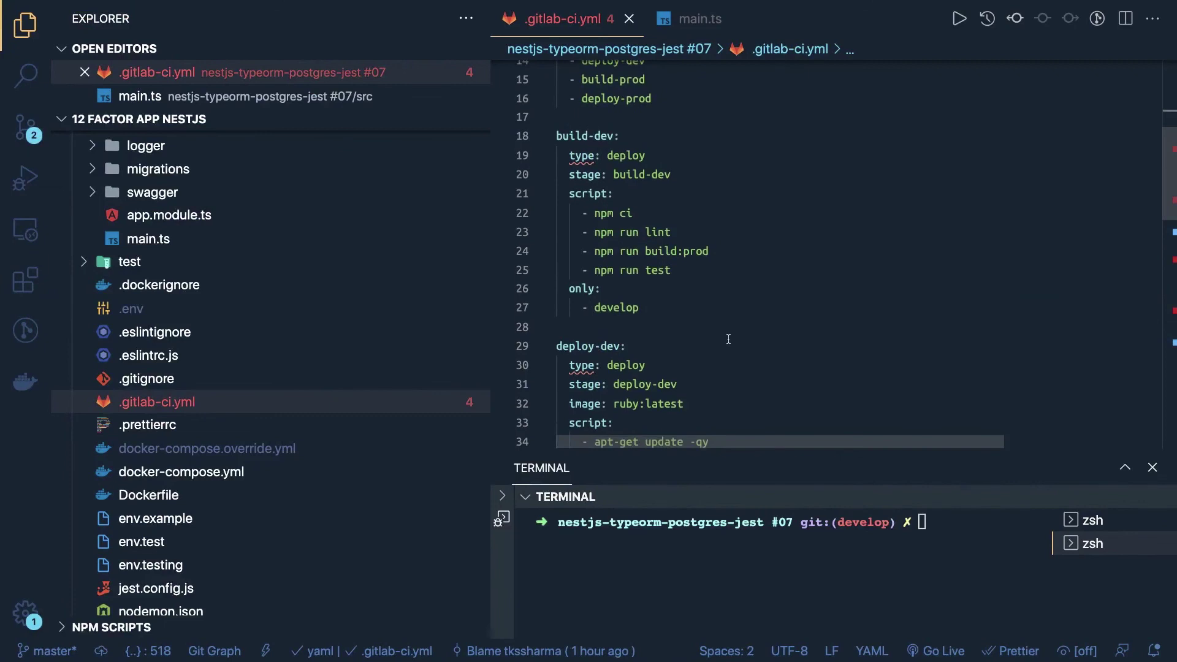
{"action": "scroll", "coordinate": [729, 339], "scroll_direction": "up", "scroll_amount": 5}
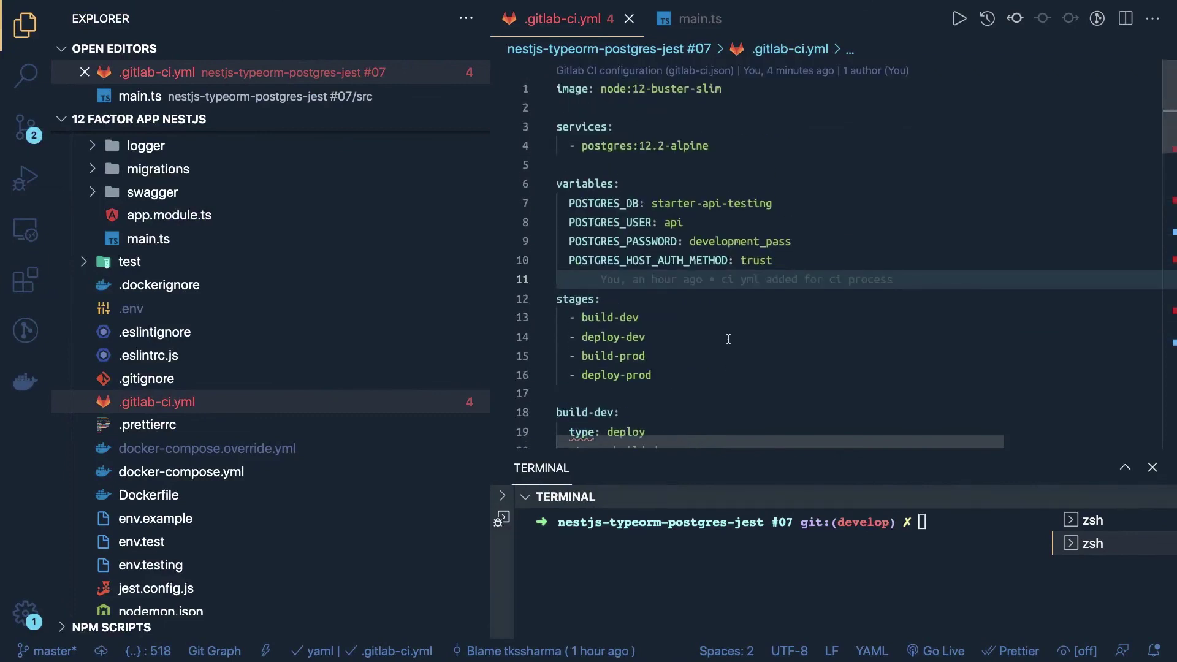
Open the Procfile and examine its web command that runs the migrations and starts the app.
{"action": "scroll", "coordinate": [359, 384], "scroll_direction": "down", "scroll_amount": 5}
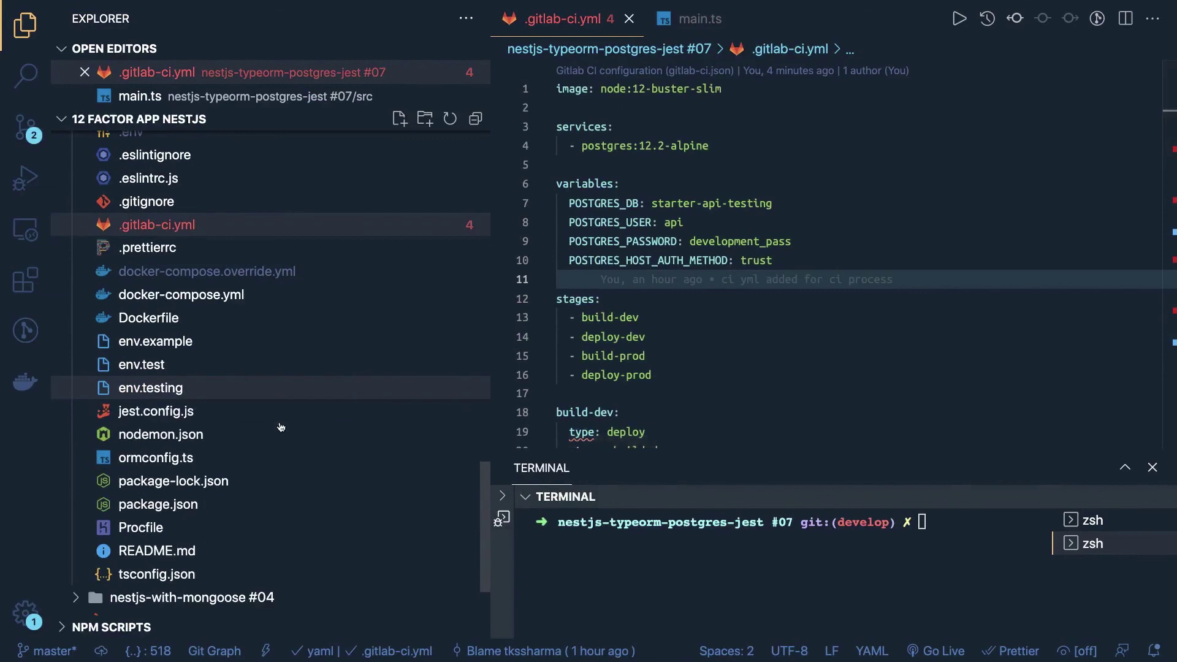
{"action": "left_click", "coordinate": [147, 534]}
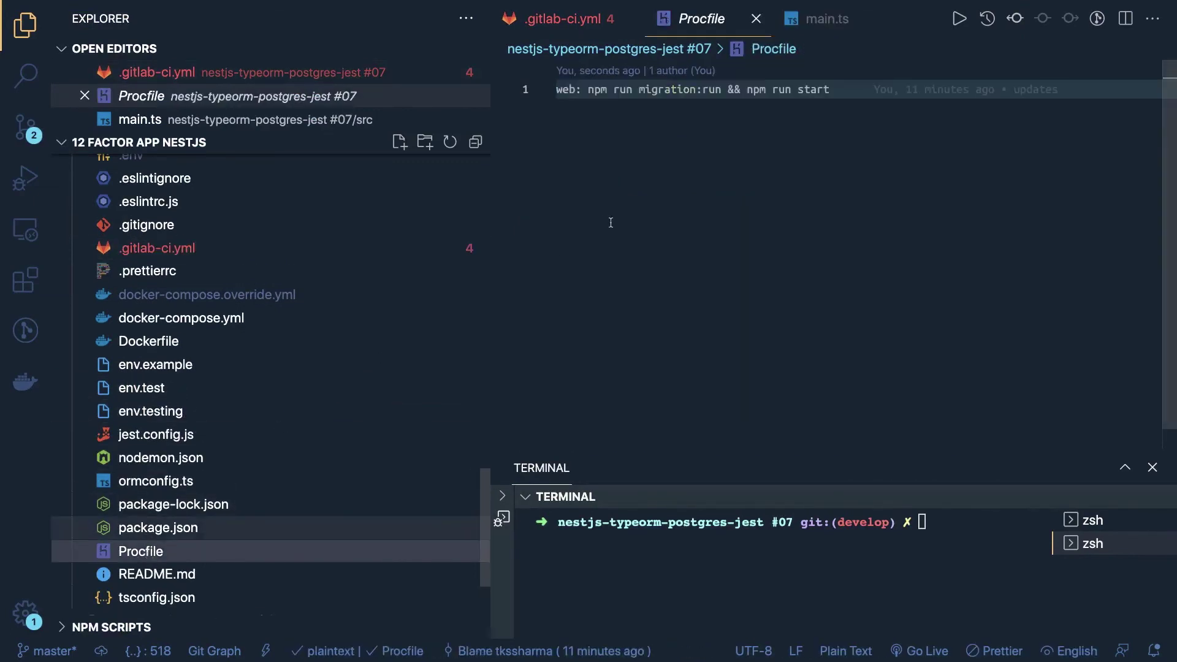
{"action": "left_click_drag", "start_coordinate": [837, 89], "coordinate": [545, 87]}
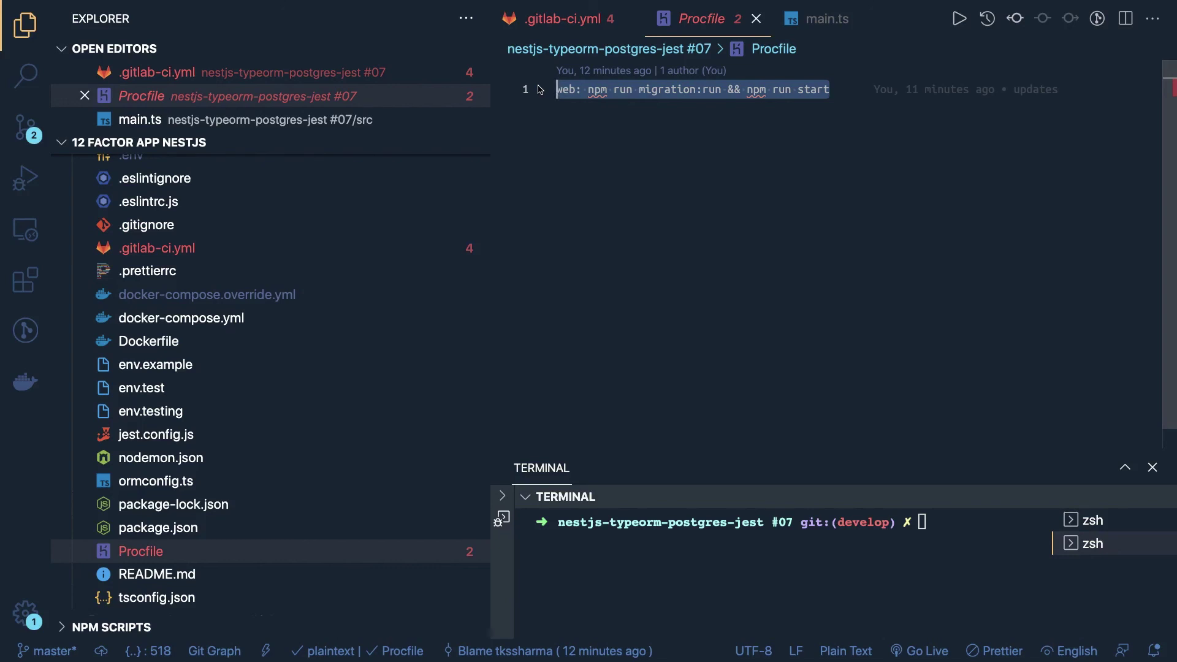
{"action": "key", "text": "End"}
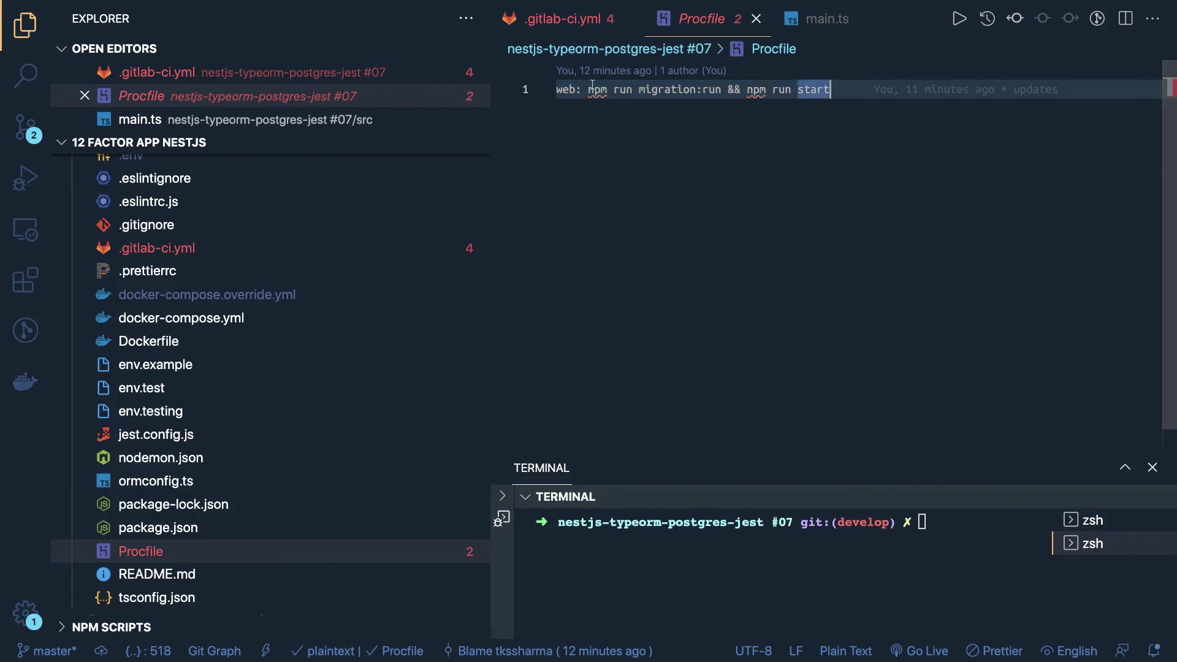
{"action": "left_click_drag", "start_coordinate": [589, 89], "coordinate": [830, 92]}
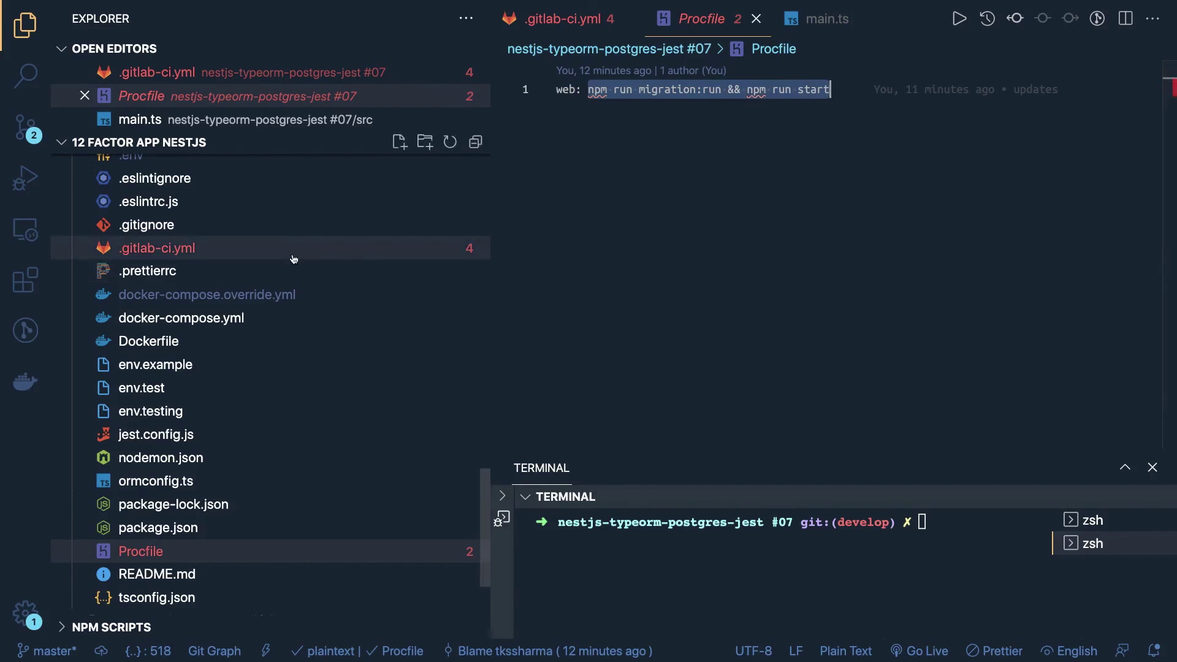
Open main.ts and examine the process.env.PORT setting in the app.listen call.
{"action": "scroll", "coordinate": [277, 429], "scroll_direction": "up", "scroll_amount": 3}
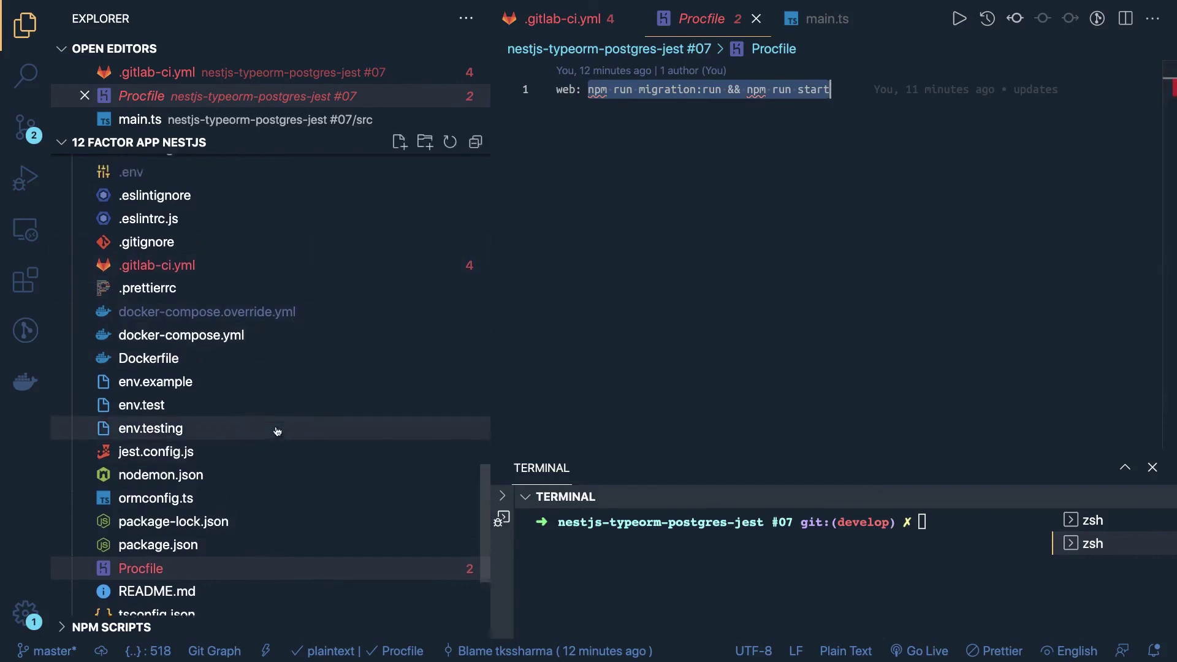
{"action": "scroll", "coordinate": [181, 259], "scroll_direction": "up", "scroll_amount": 5}
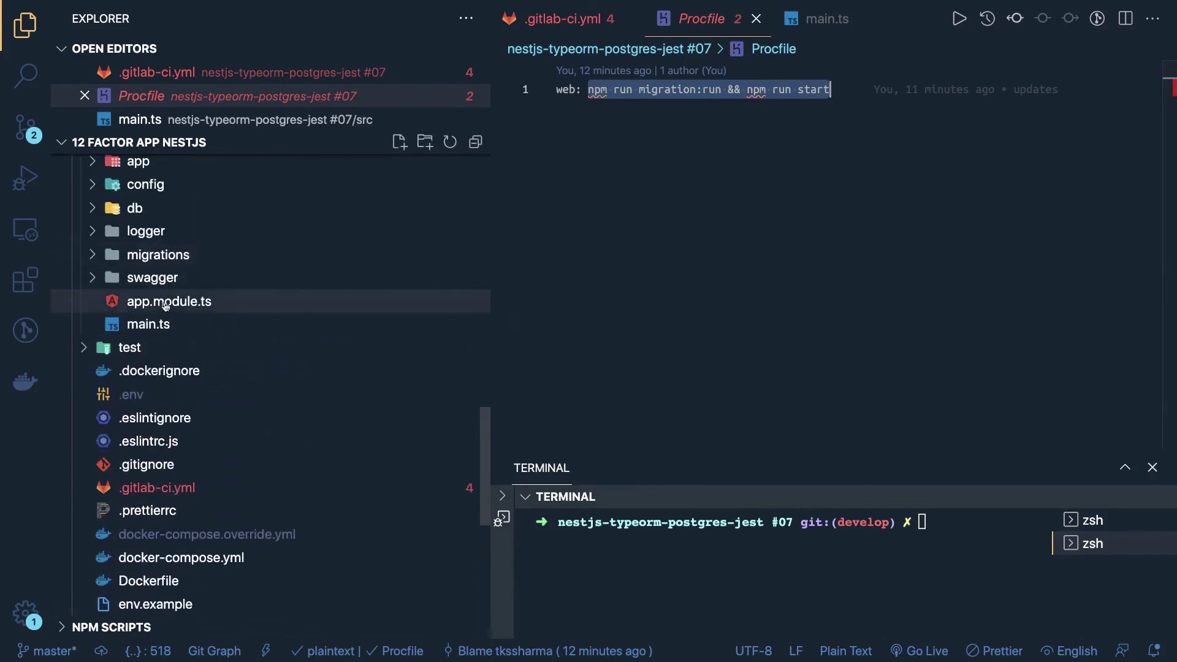
{"action": "left_click", "coordinate": [156, 326]}
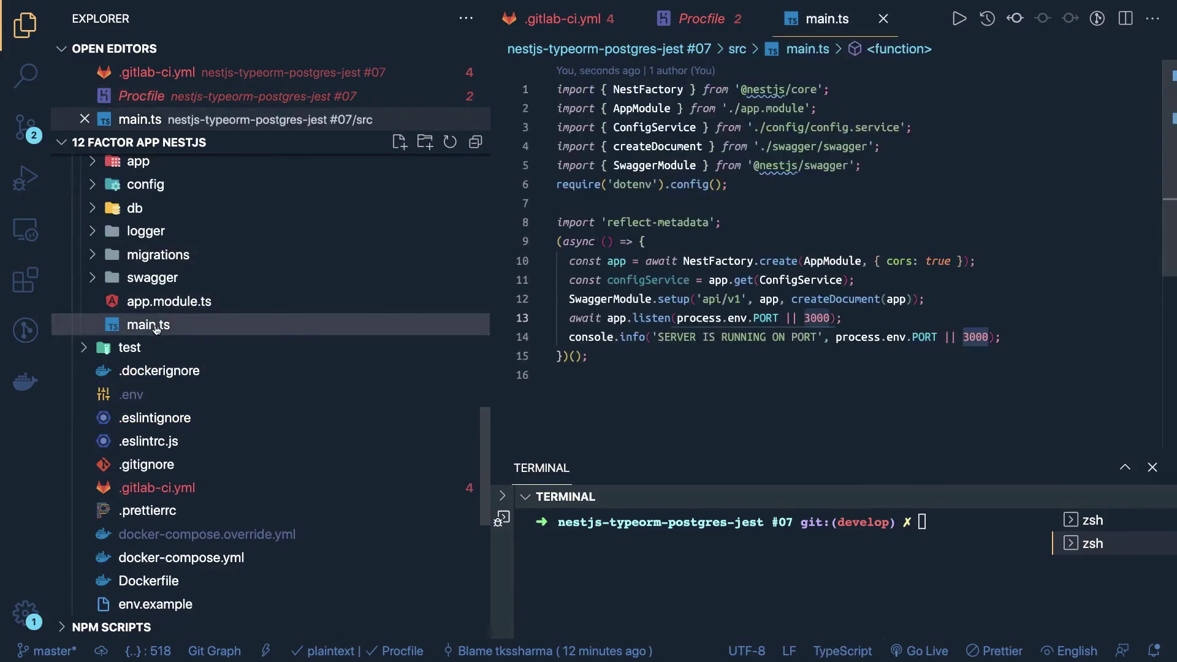
{"action": "left_click", "coordinate": [767, 318]}
{"action": "double_click", "coordinate": [767, 318]}
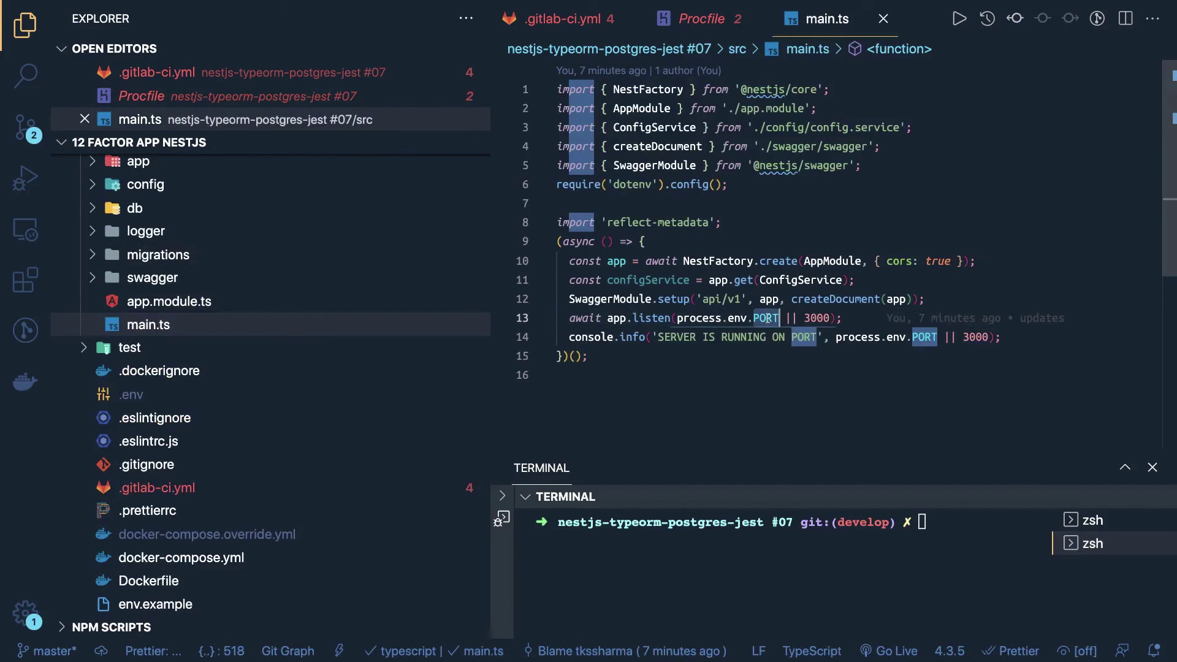
{"action": "mouse_move", "coordinate": [861, 314]}
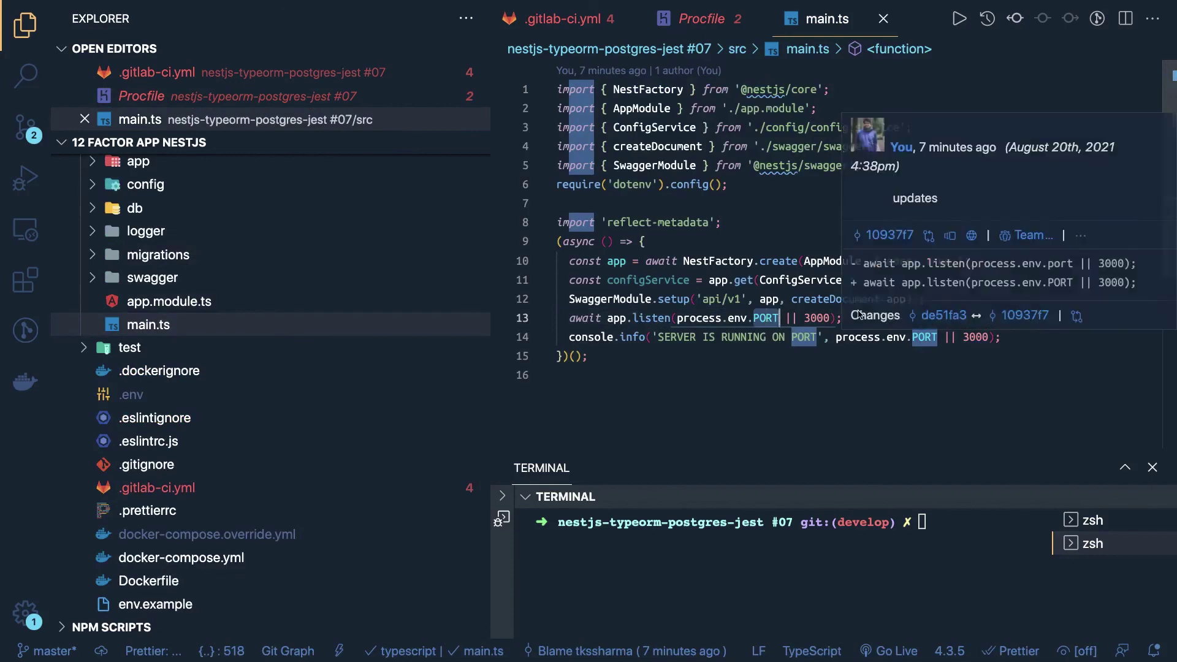
{"action": "left_click", "coordinate": [903, 371]}
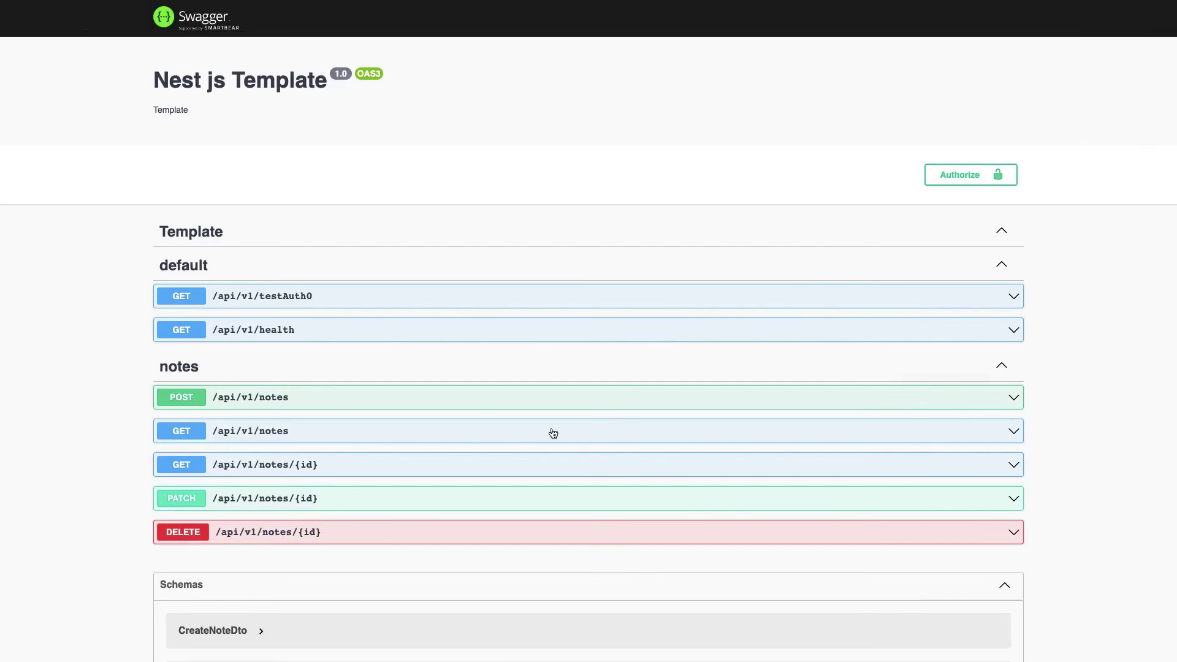
Look over the deployed app's Swagger endpoints and check the pipelines list in GitLab.
{"action": "scroll", "coordinate": [638, 448], "scroll_direction": "down", "scroll_amount": 3}
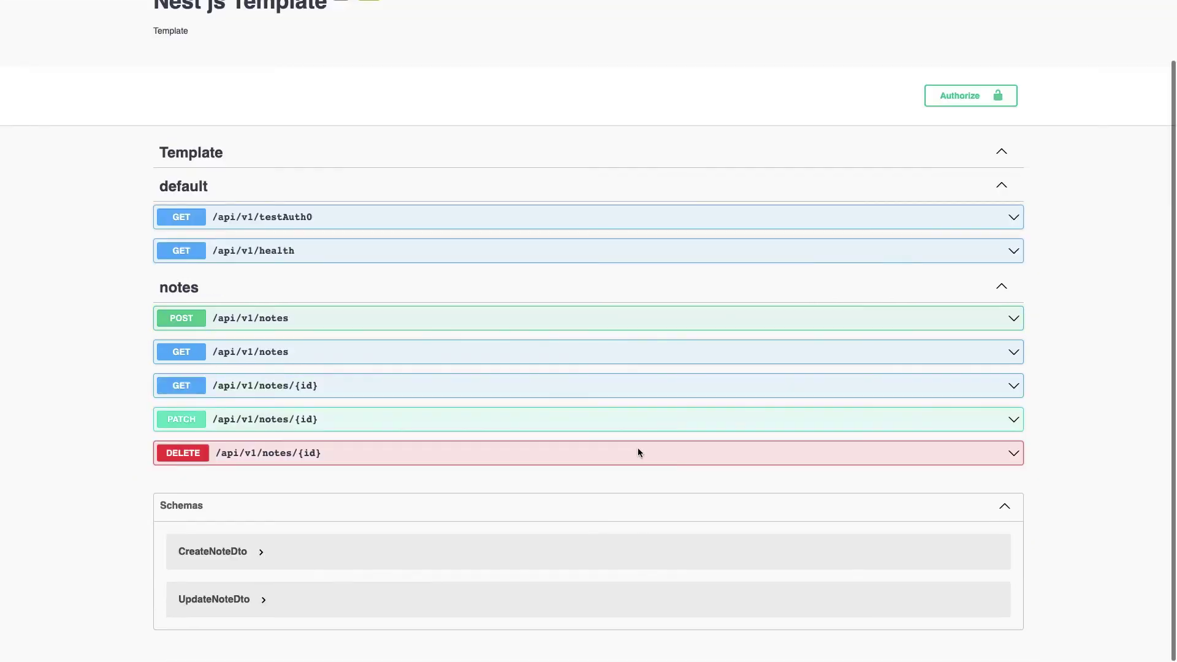
{"action": "scroll", "coordinate": [638, 448], "scroll_direction": "up", "scroll_amount": 2}
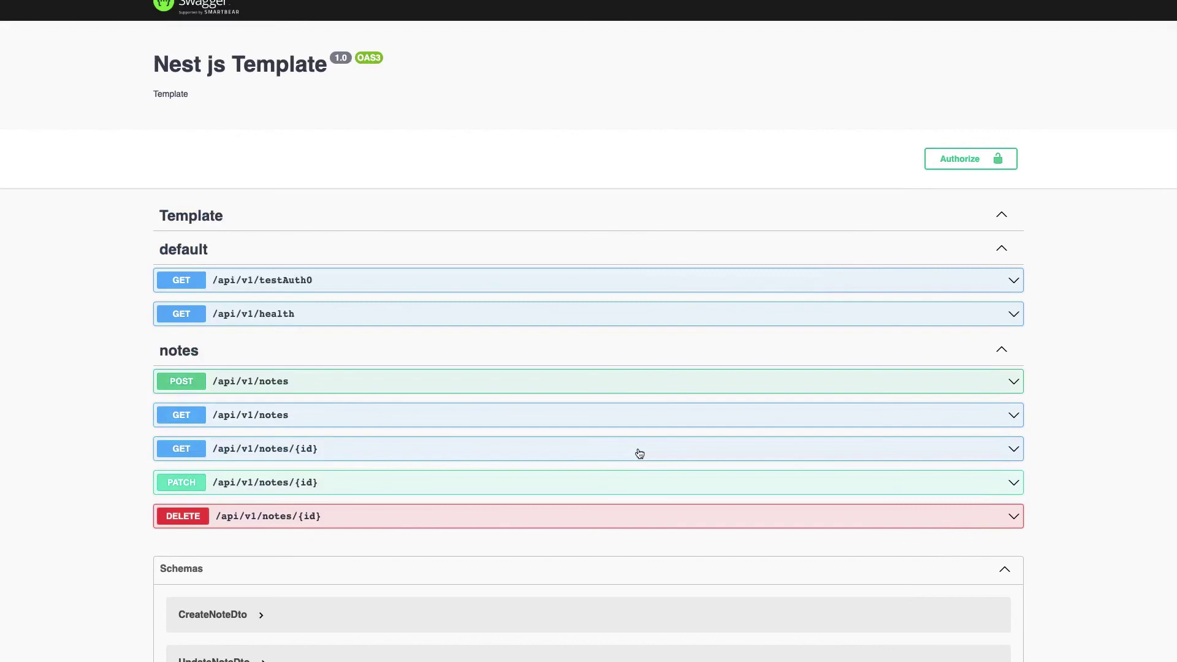
{"action": "key", "text": "ctrl+Left"}
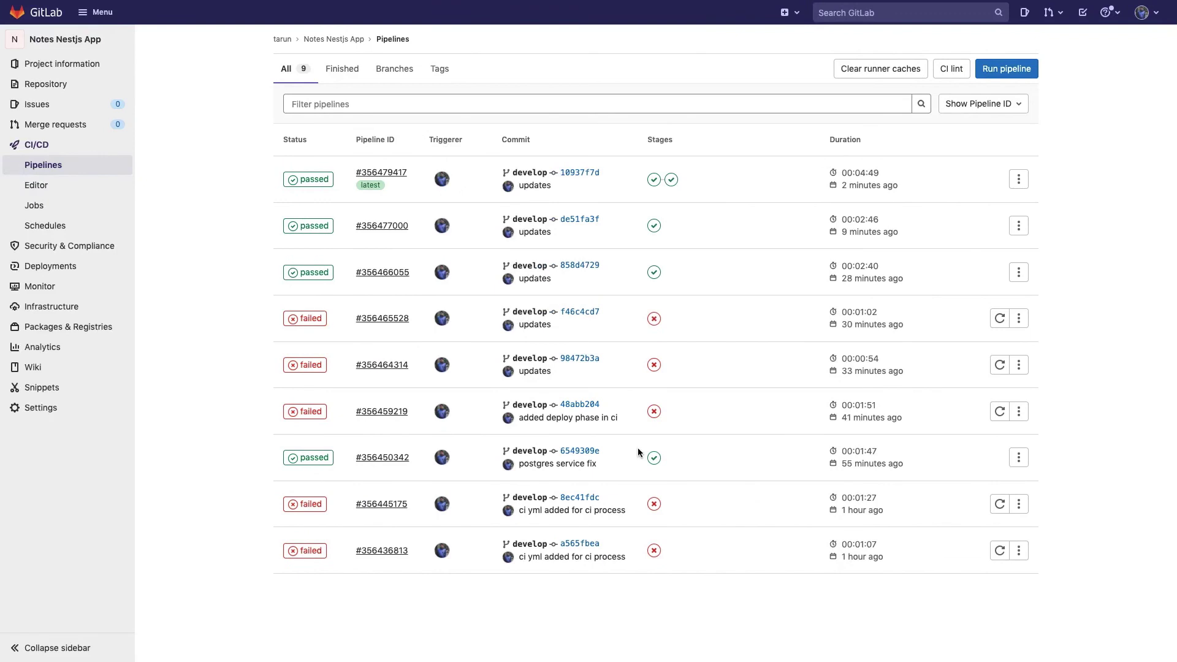
Switch to the deployed app's Swagger page, execute the GET /api/v1/notes request and examine its response body and headers.
{"action": "key", "text": "ctrl+Right"}
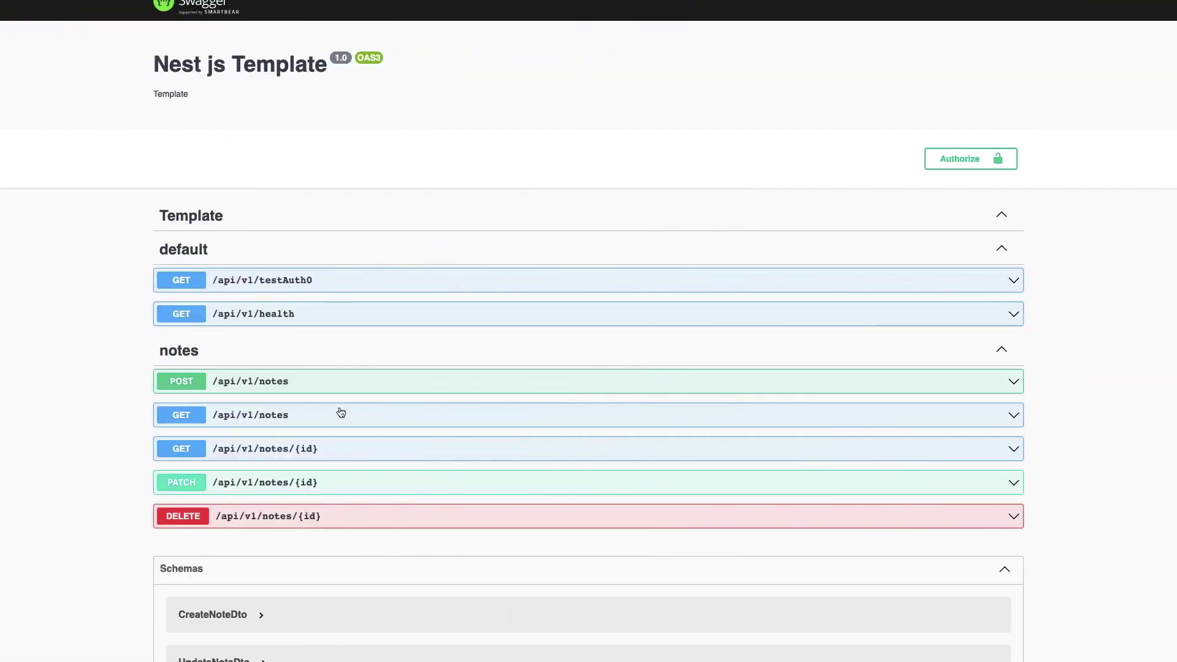
{"action": "left_click", "coordinate": [299, 415]}
{"action": "left_click", "coordinate": [973, 494]}
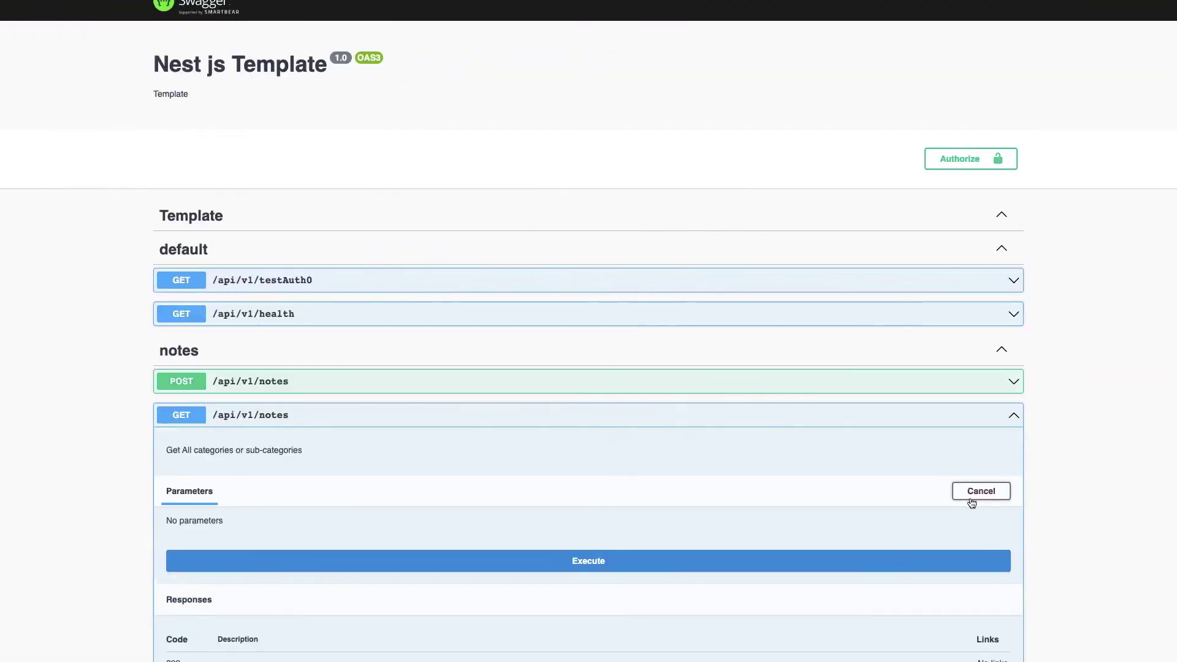
{"action": "scroll", "coordinate": [970, 502], "scroll_direction": "down", "scroll_amount": 3}
{"action": "left_click", "coordinate": [604, 385]}
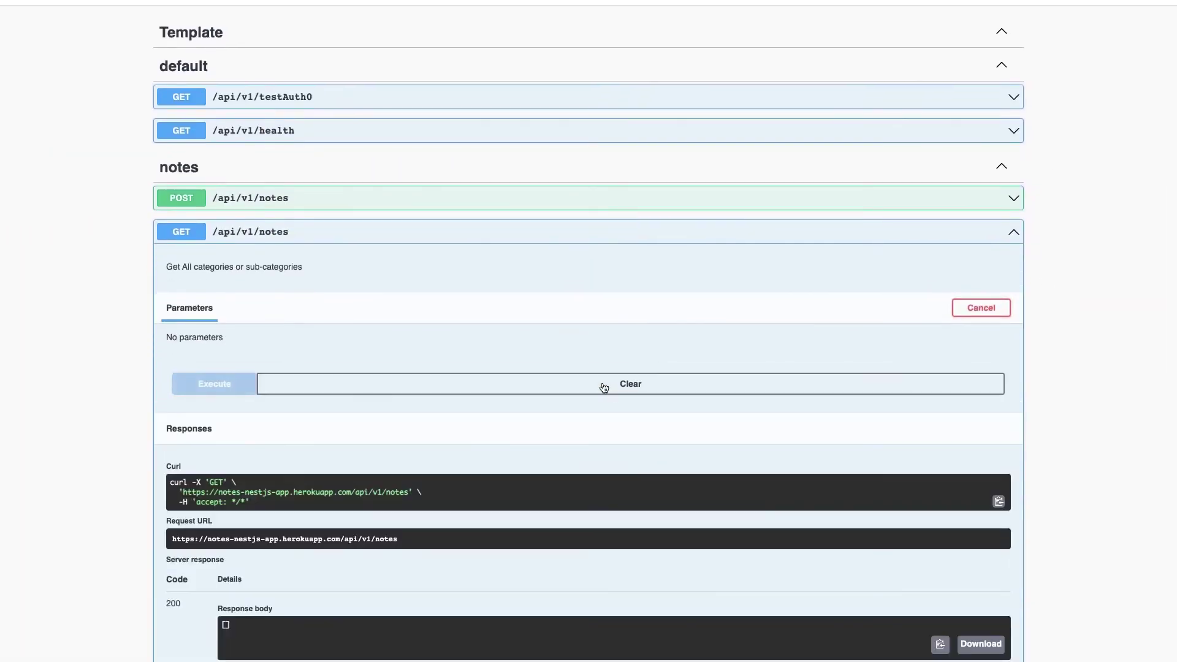
{"action": "scroll", "coordinate": [605, 388], "scroll_direction": "down", "scroll_amount": 7}
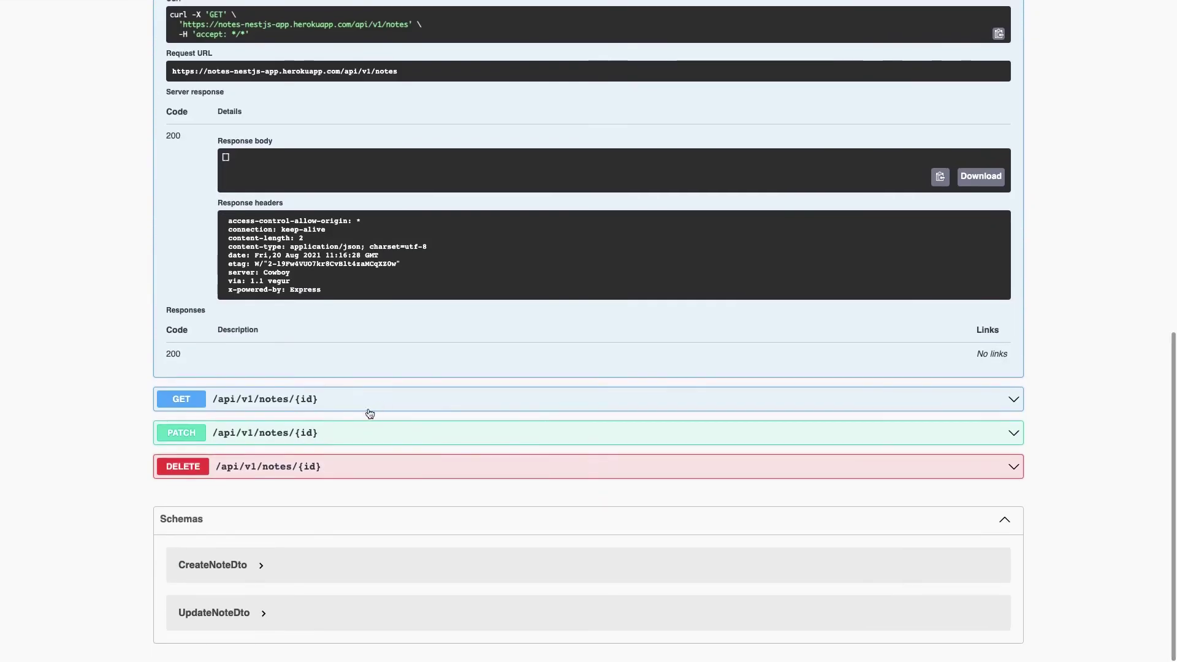
{"action": "scroll", "coordinate": [450, 365], "scroll_direction": "up", "scroll_amount": 3}
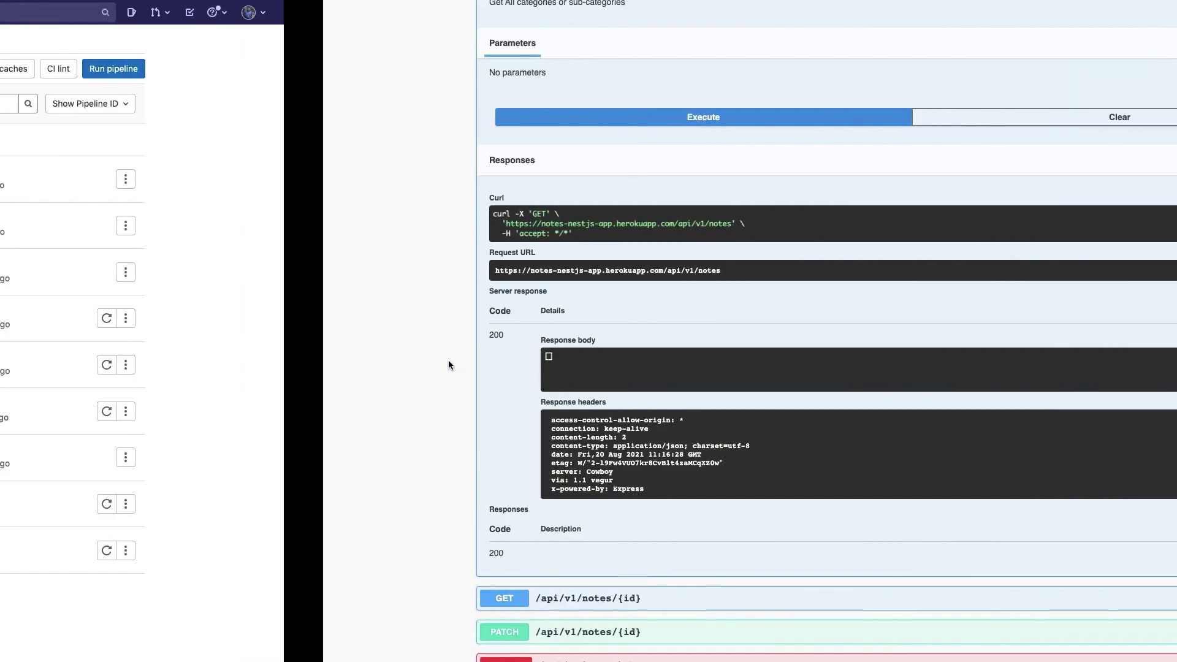
Return to Visual Studio Code, open .gitlab-ci.yml and highlight the four POSTGRES entries under variables for review.
{"action": "key", "text": "ctrl+Right"}
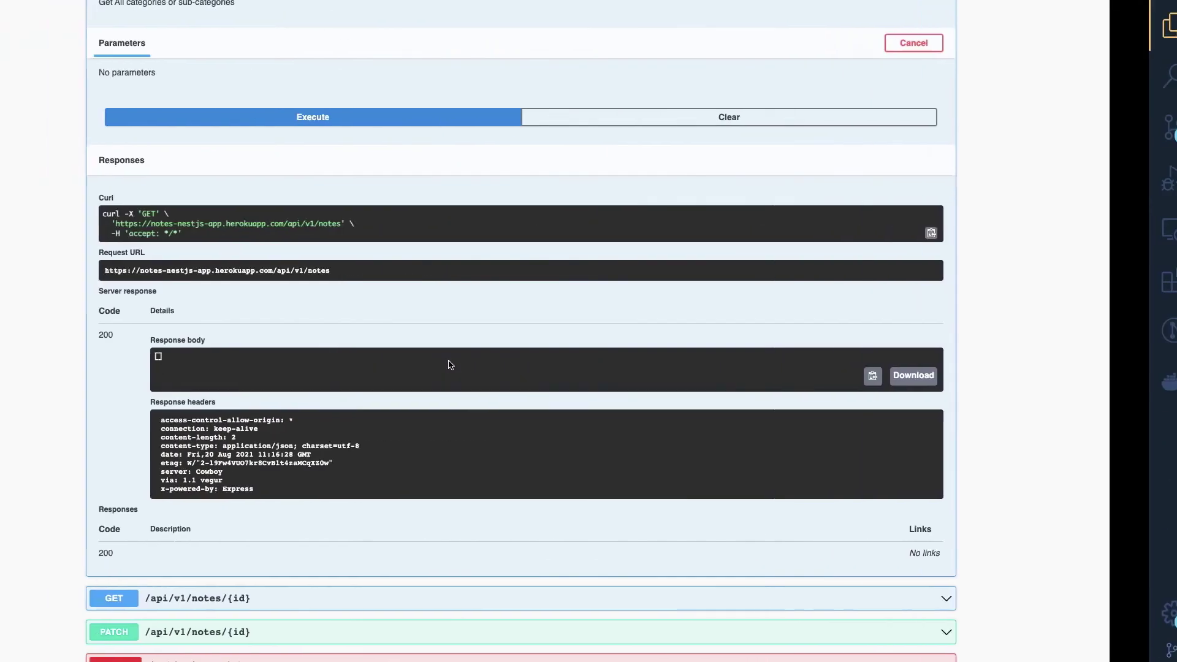
{"action": "key", "text": "ctrl+Right"}
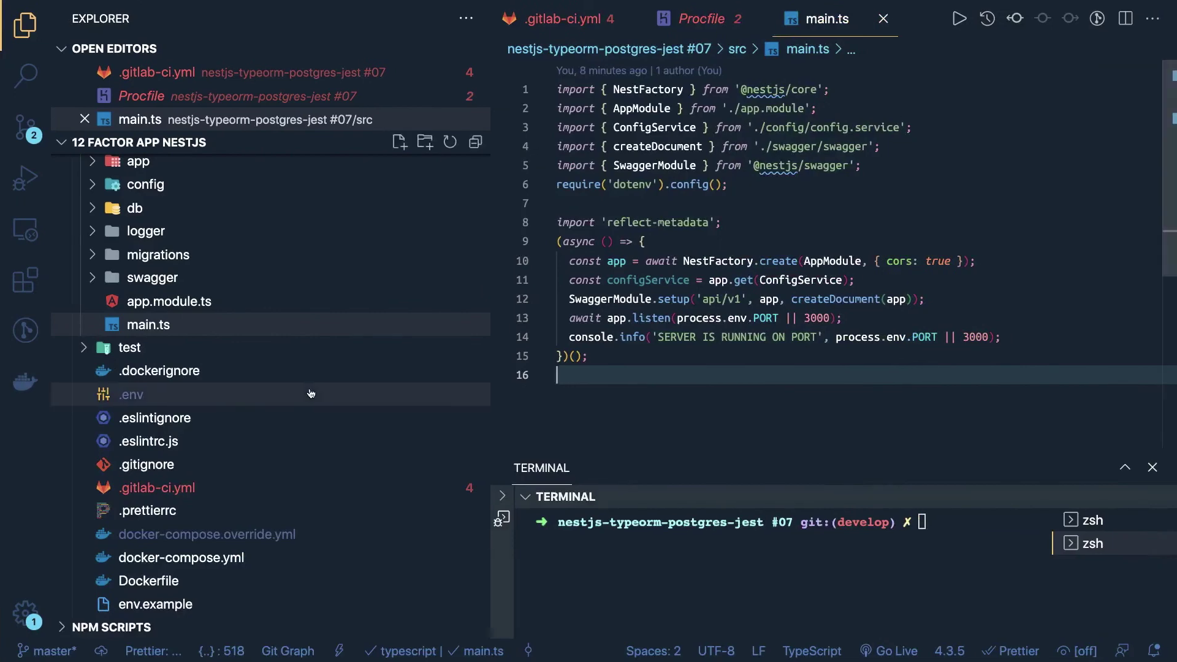
{"action": "scroll", "coordinate": [311, 394], "scroll_direction": "down", "scroll_amount": 3}
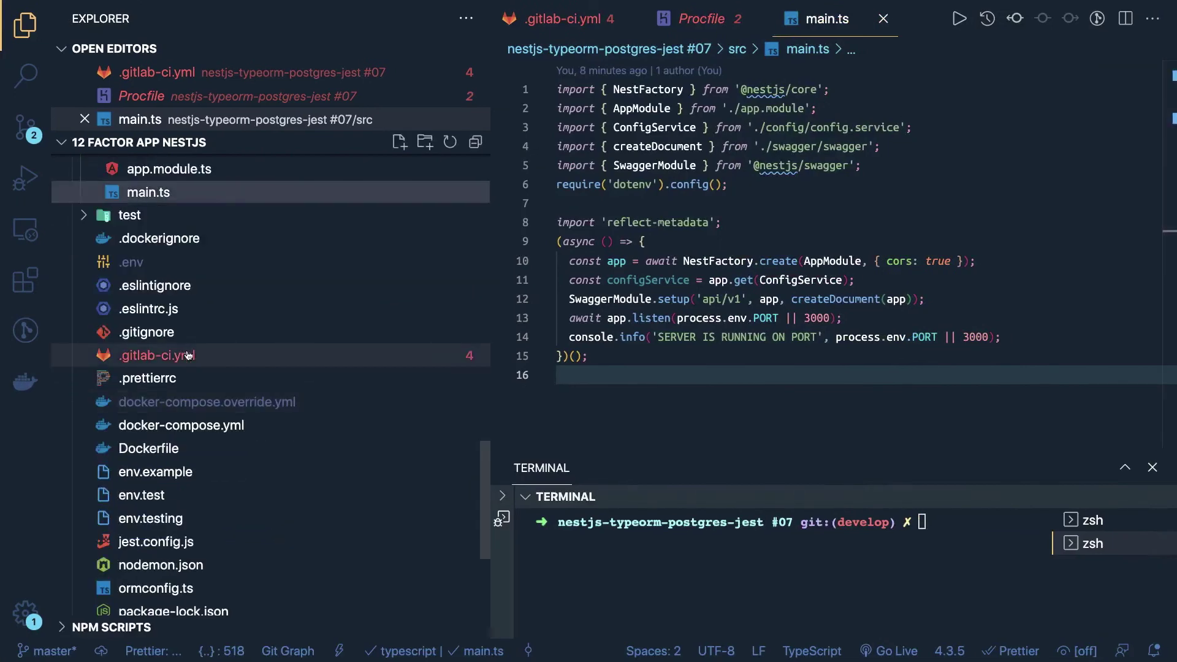
{"action": "left_click", "coordinate": [189, 356]}
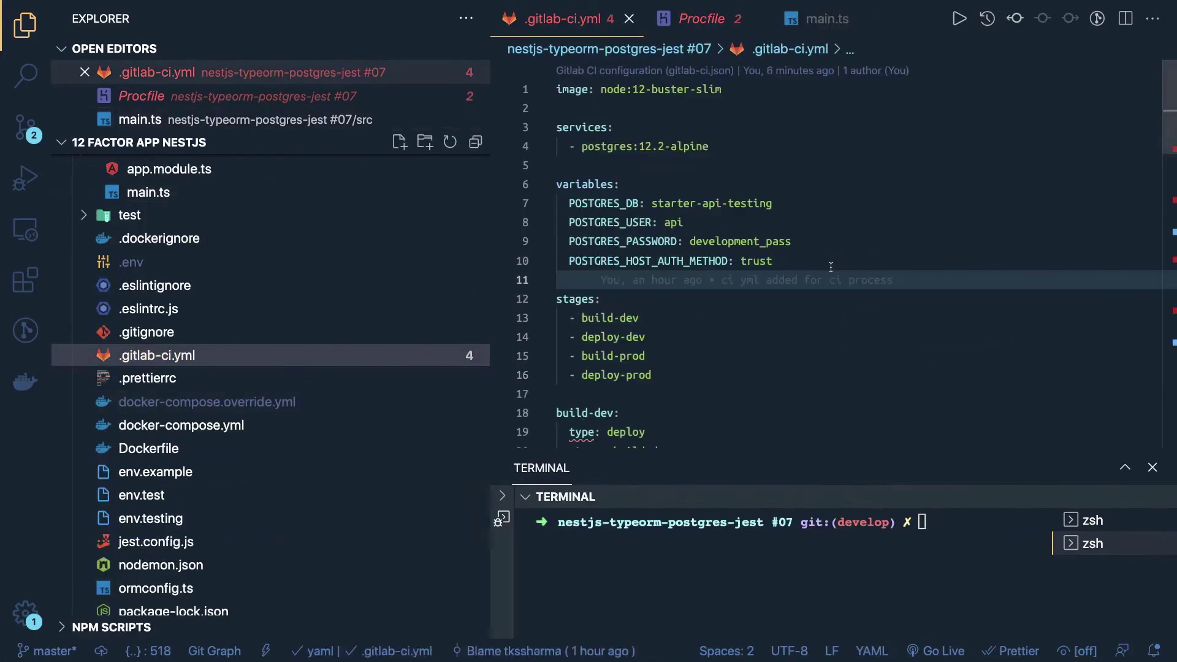
{"action": "left_click_drag", "start_coordinate": [805, 258], "coordinate": [541, 208]}
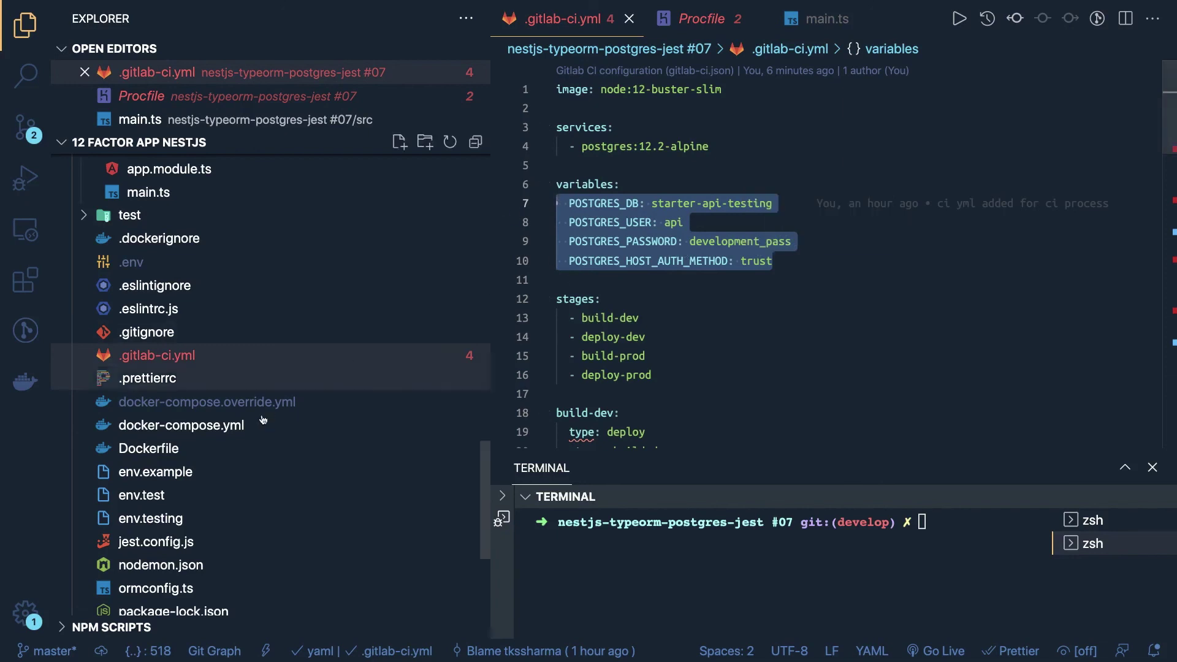
Open env.test to examine its NODE_ENV and DATABASE_URL lines, then go back to the variables section of .gitlab-ci.yml.
{"action": "left_click", "coordinate": [158, 495]}
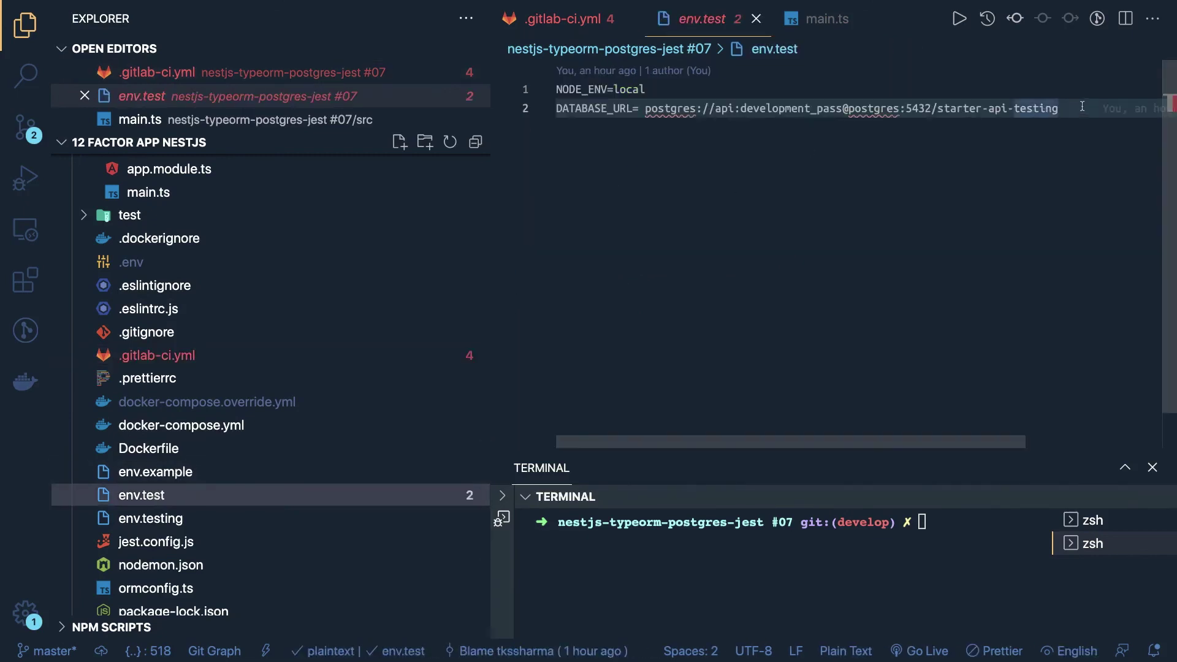
{"action": "left_click_drag", "start_coordinate": [1058, 109], "coordinate": [543, 91]}
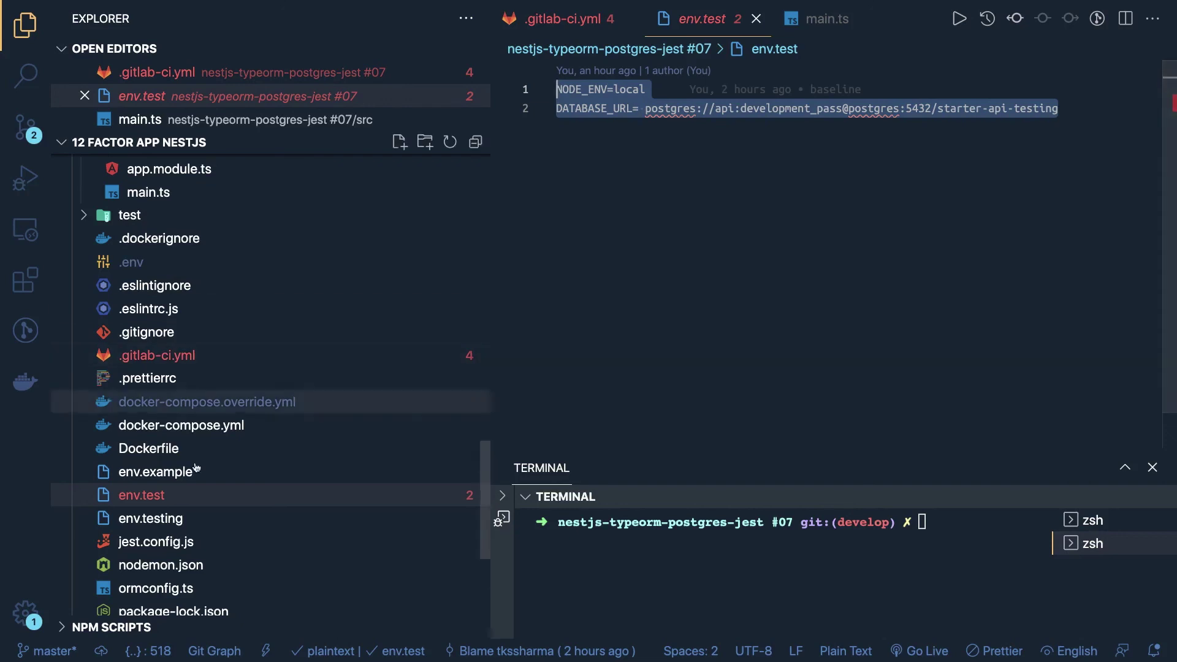
{"action": "left_click", "coordinate": [177, 355]}
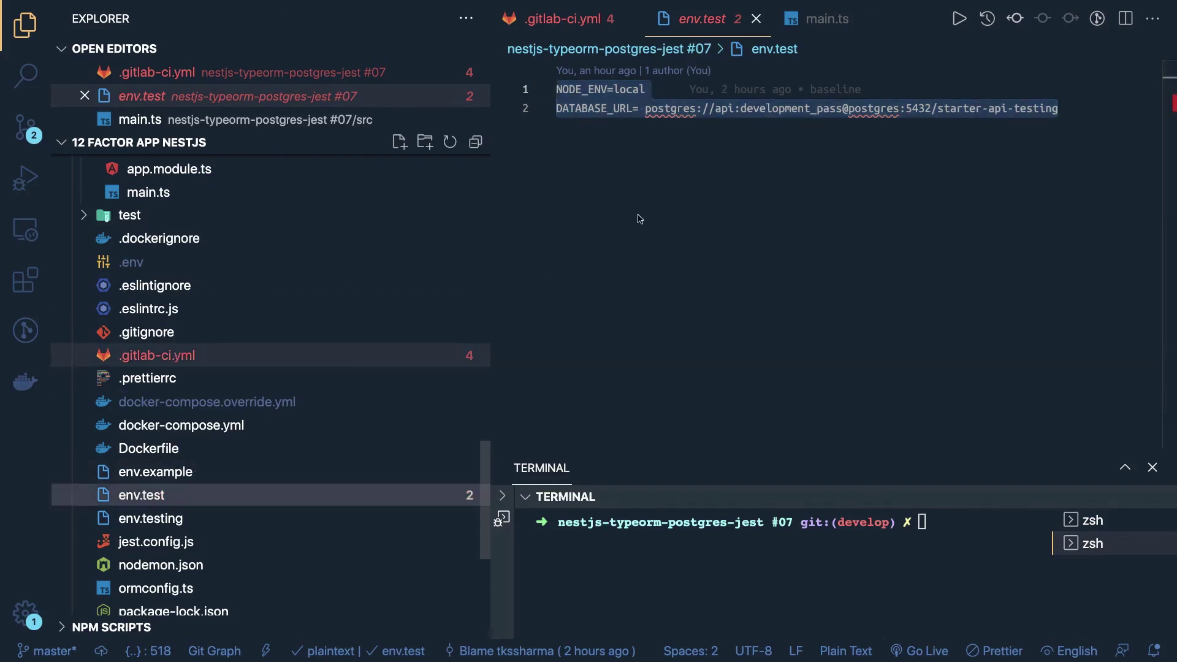
{"action": "left_click", "coordinate": [724, 191]}
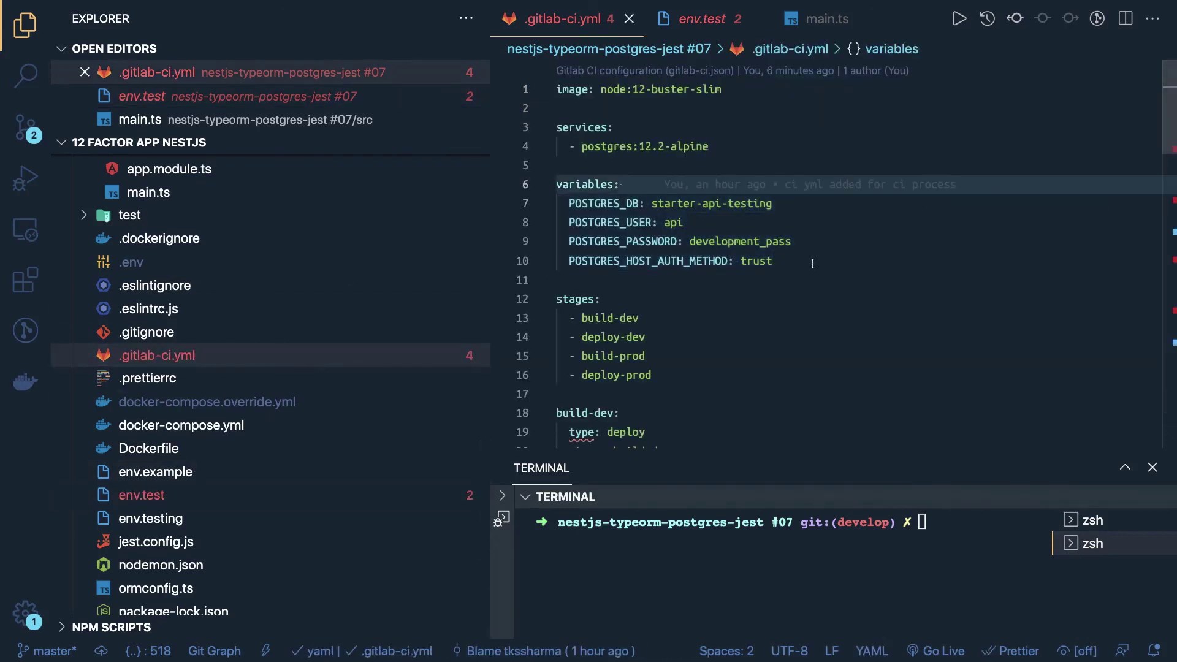
Examine the postgres service entry in .gitlab-ci.yml and compare it with the host and port of DATABASE_URL in env.test.
{"action": "double_click", "coordinate": [605, 146]}
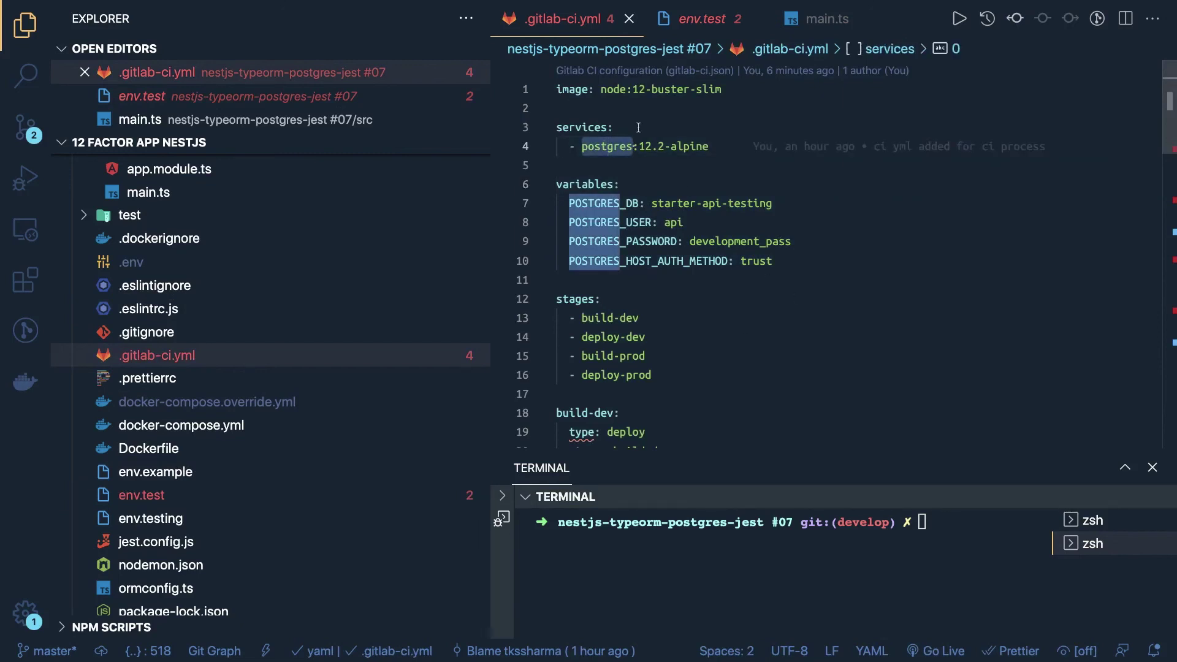
{"action": "double_click", "coordinate": [583, 127]}
{"action": "double_click", "coordinate": [613, 146]}
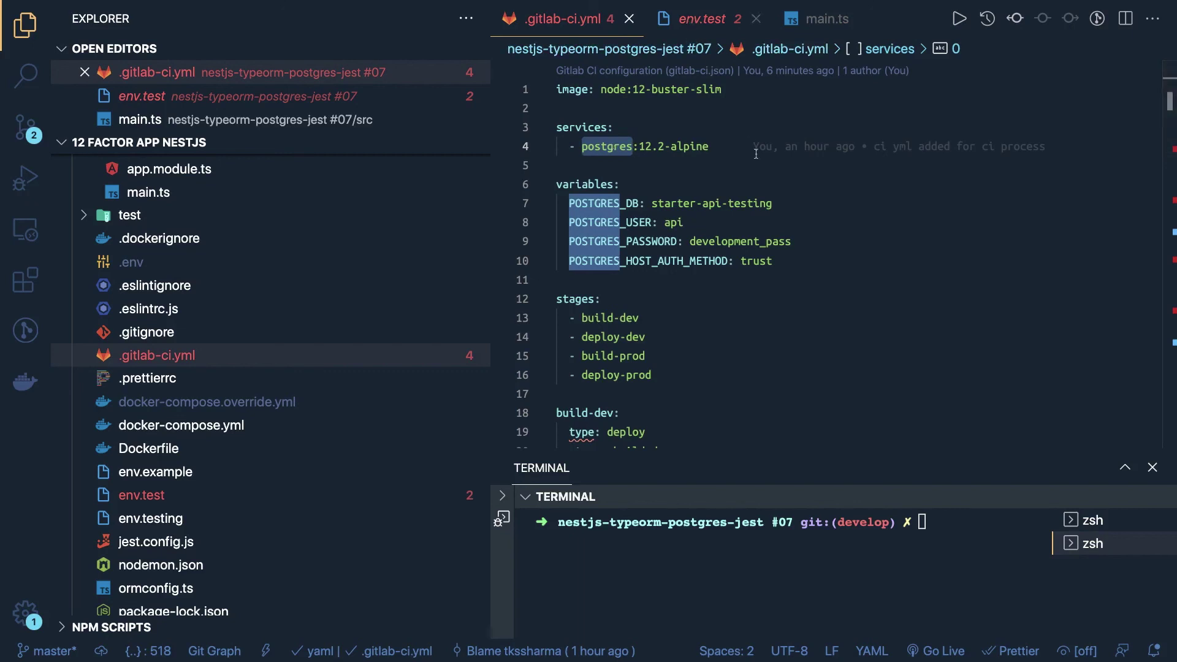
{"action": "left_click", "coordinate": [690, 22]}
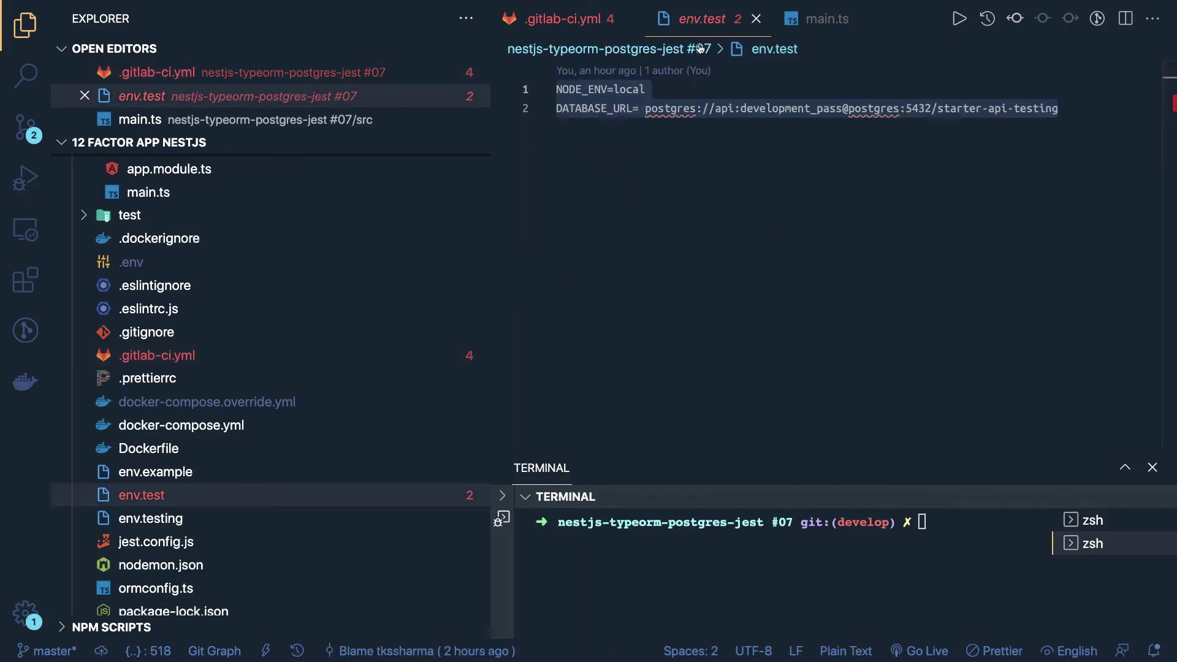
{"action": "double_click", "coordinate": [920, 108]}
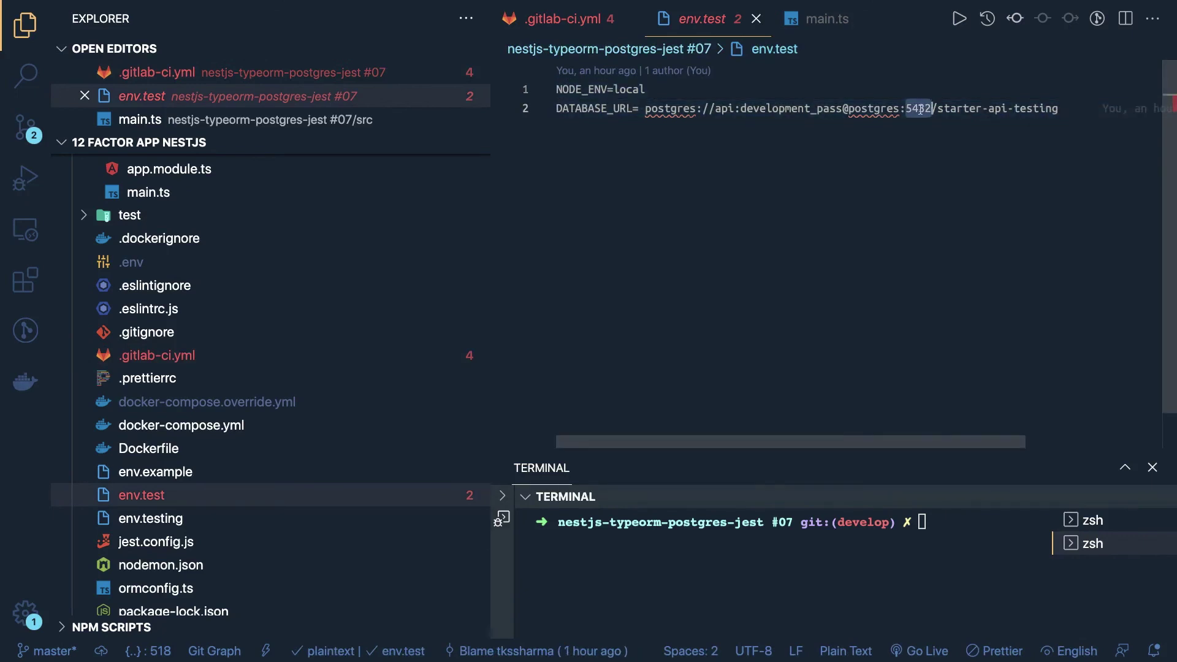